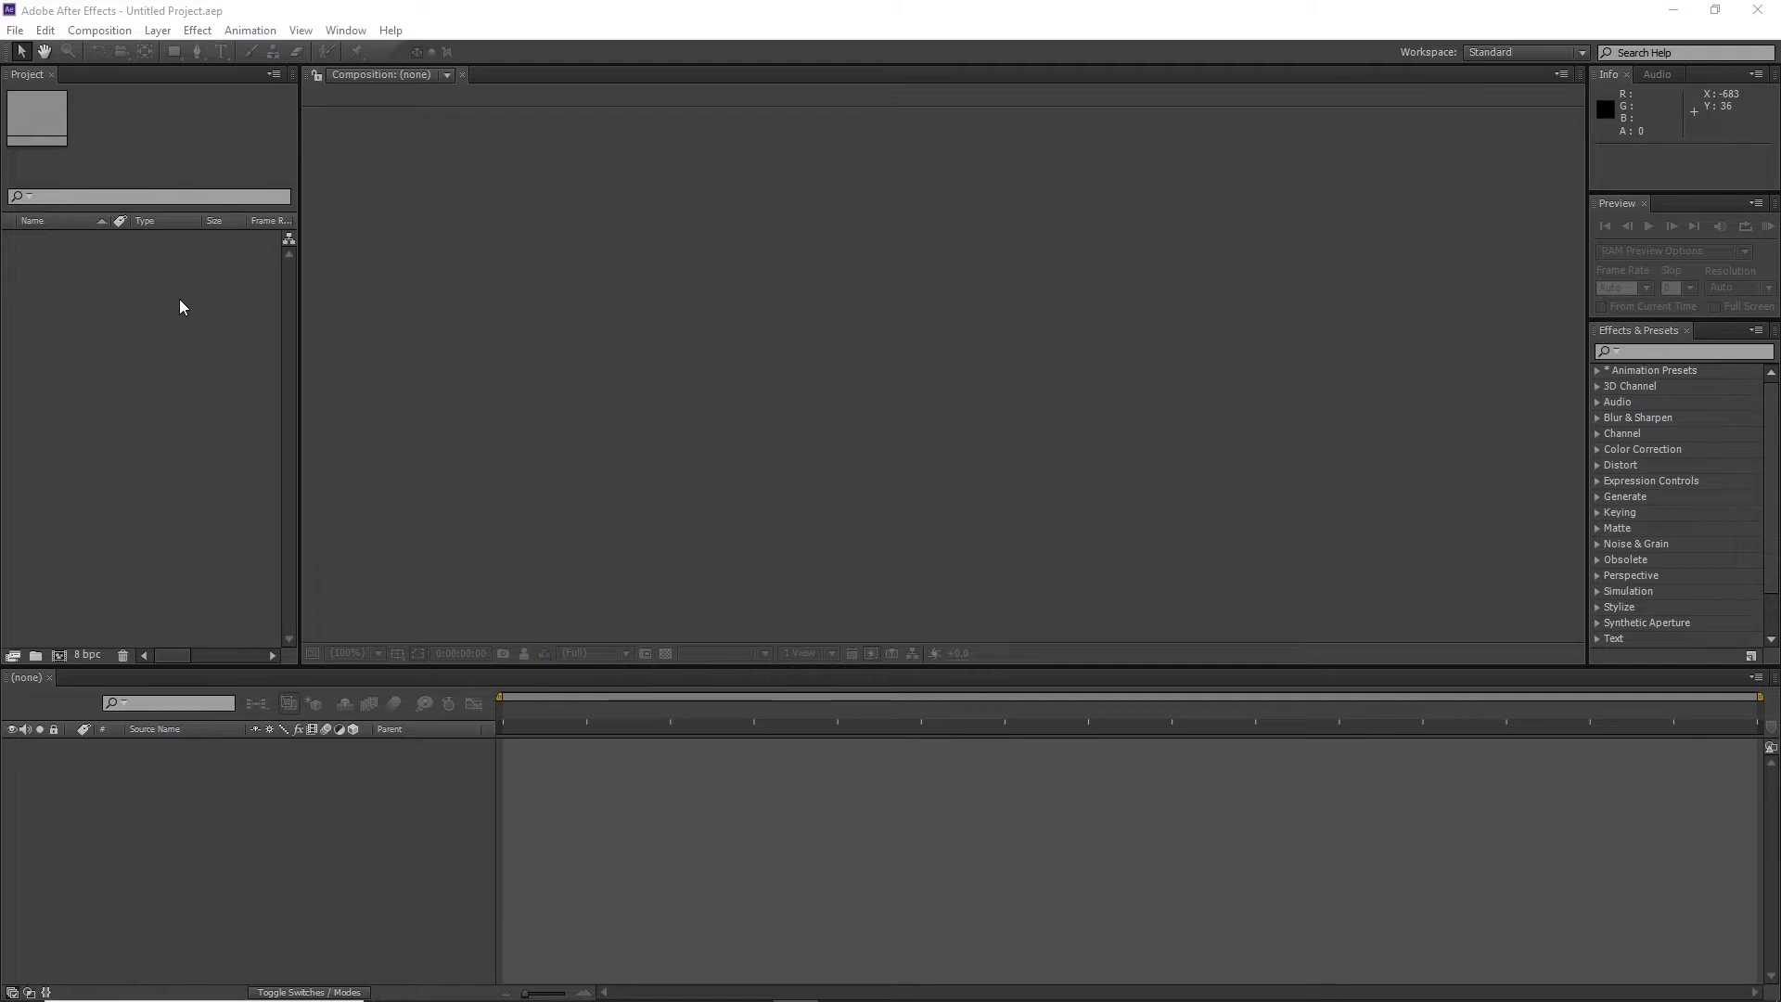
right_click(148, 298)
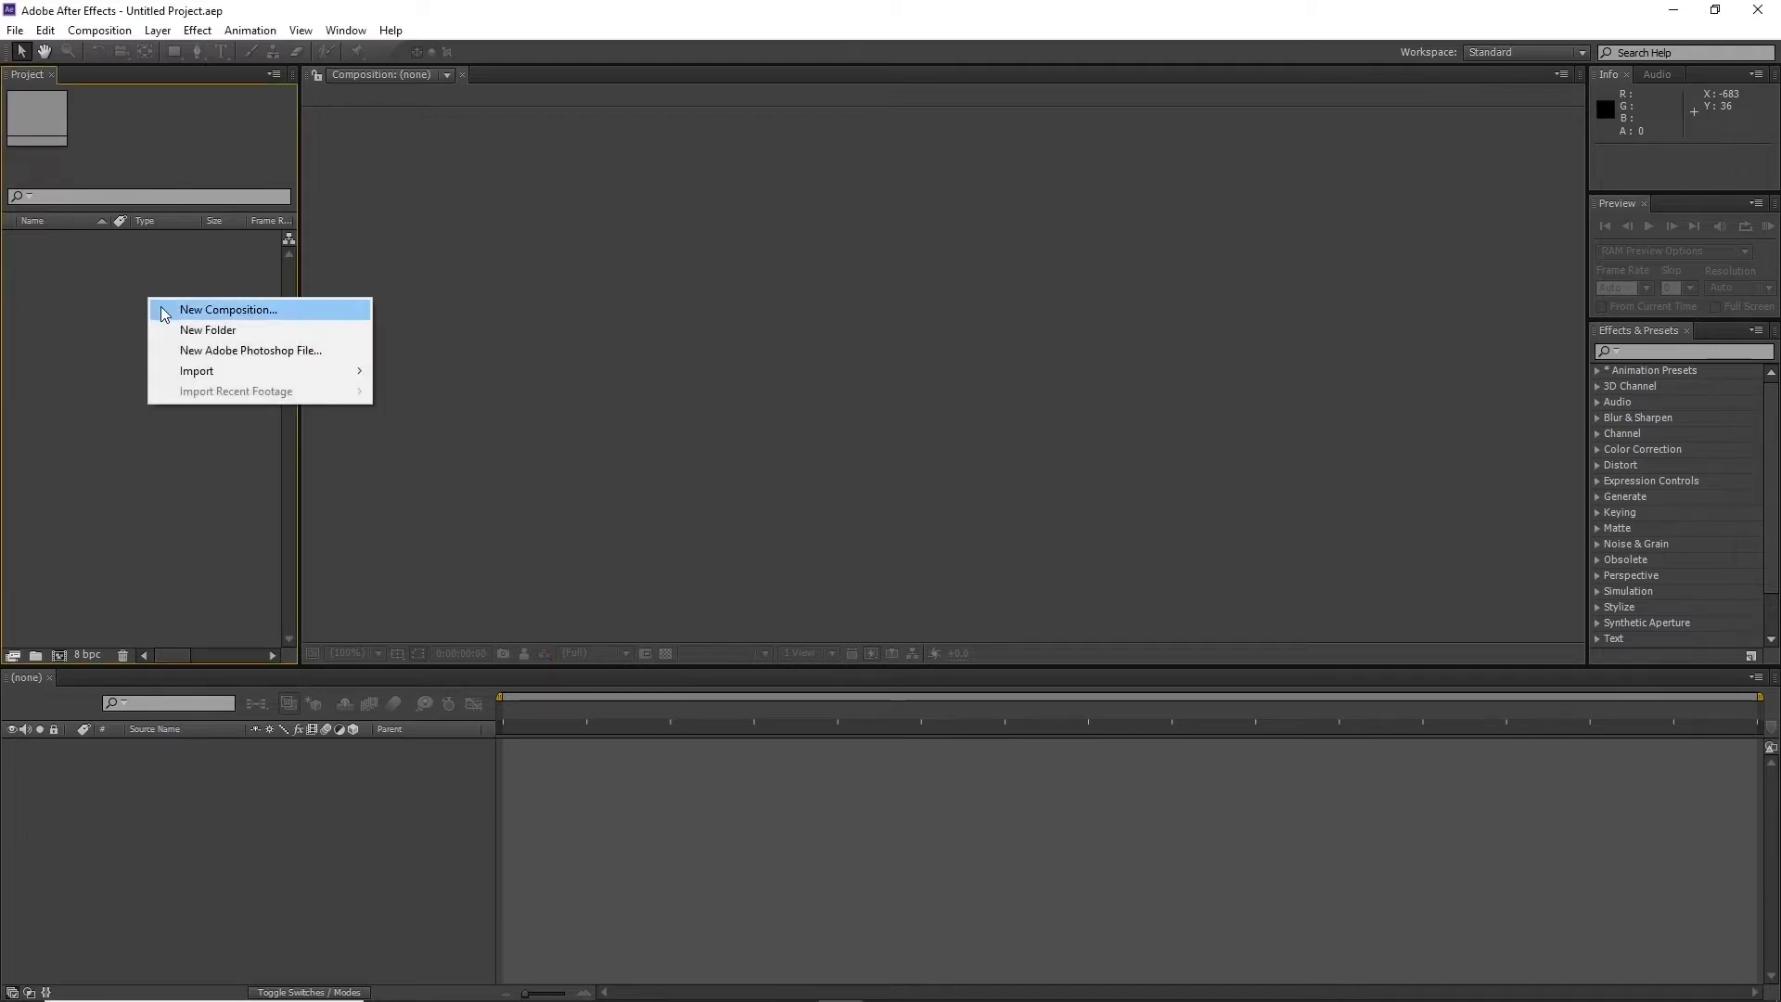
left_click(228, 291)
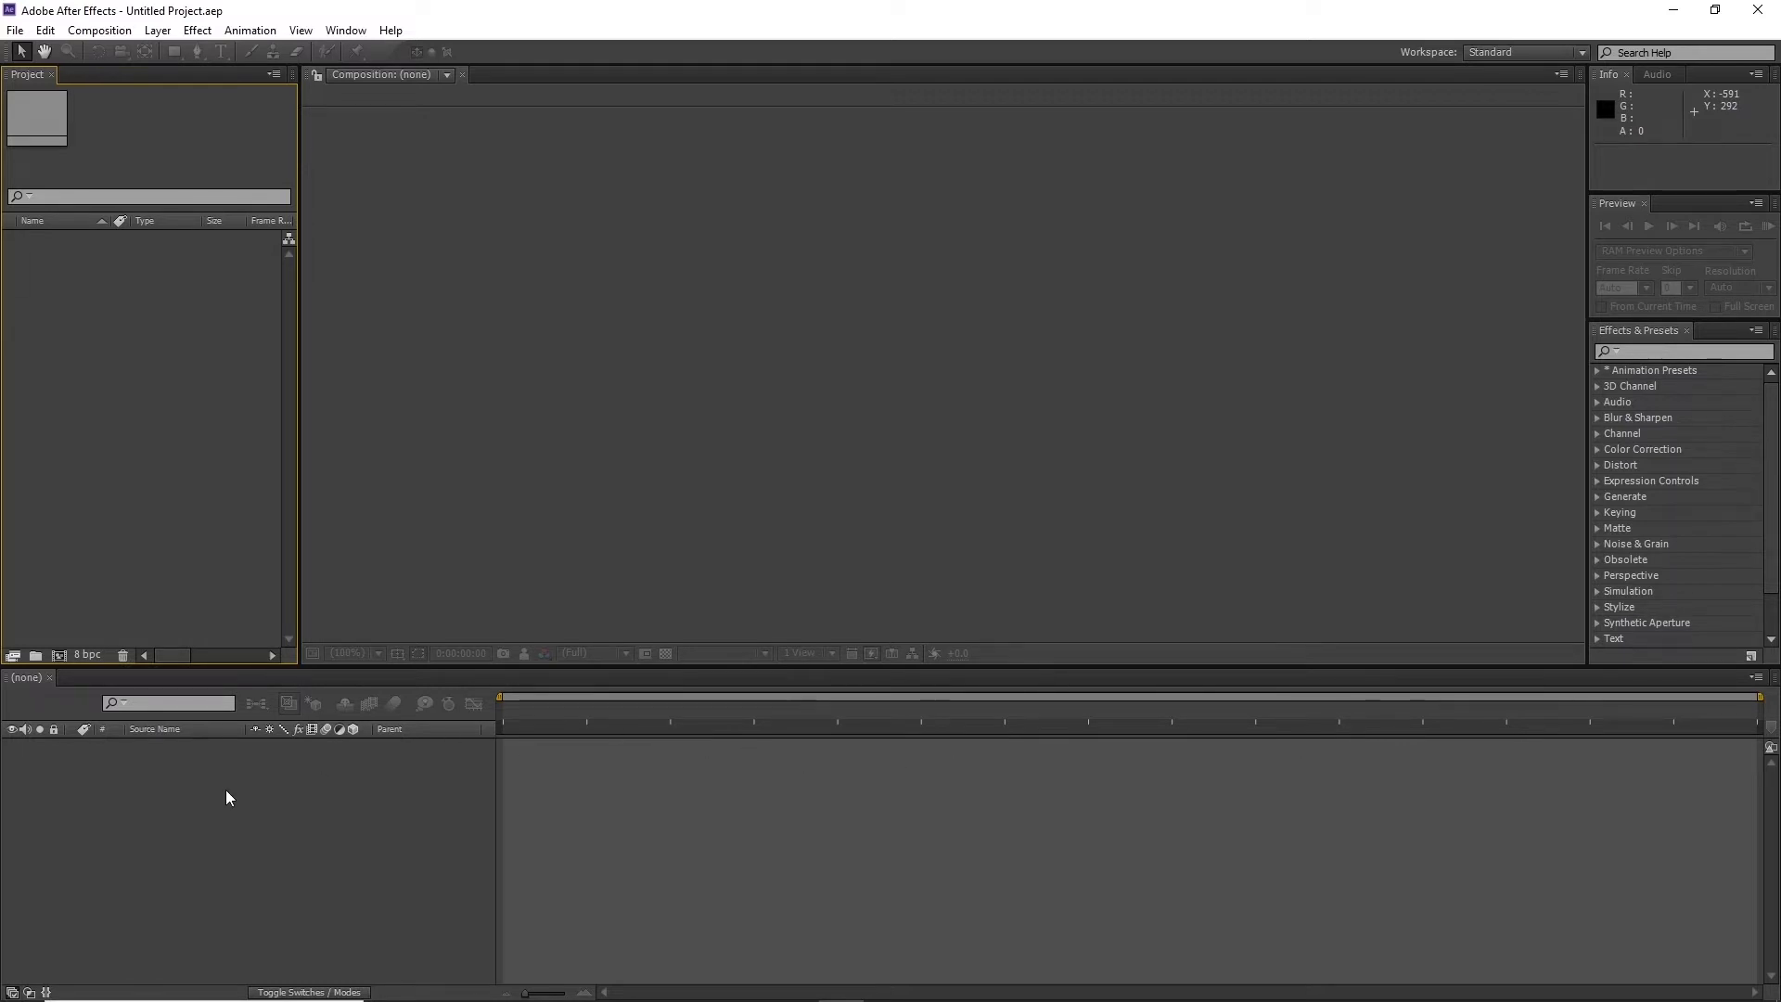
left_click(237, 816)
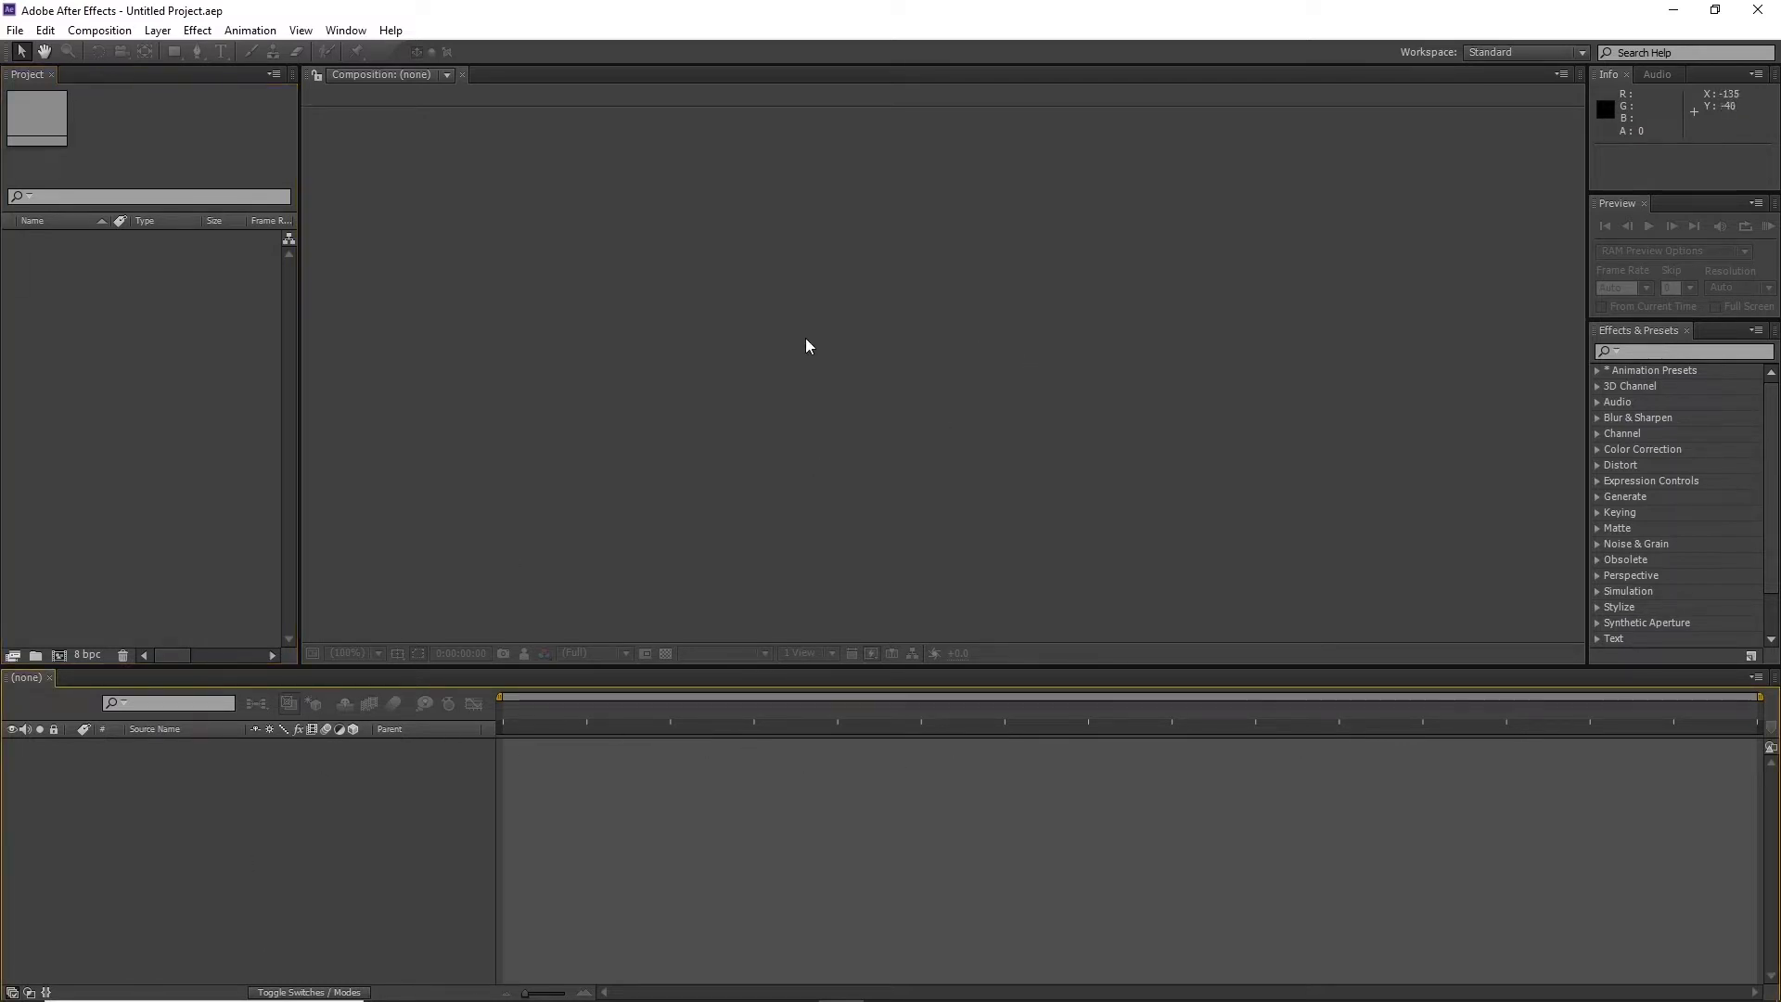
right_click(142, 287)
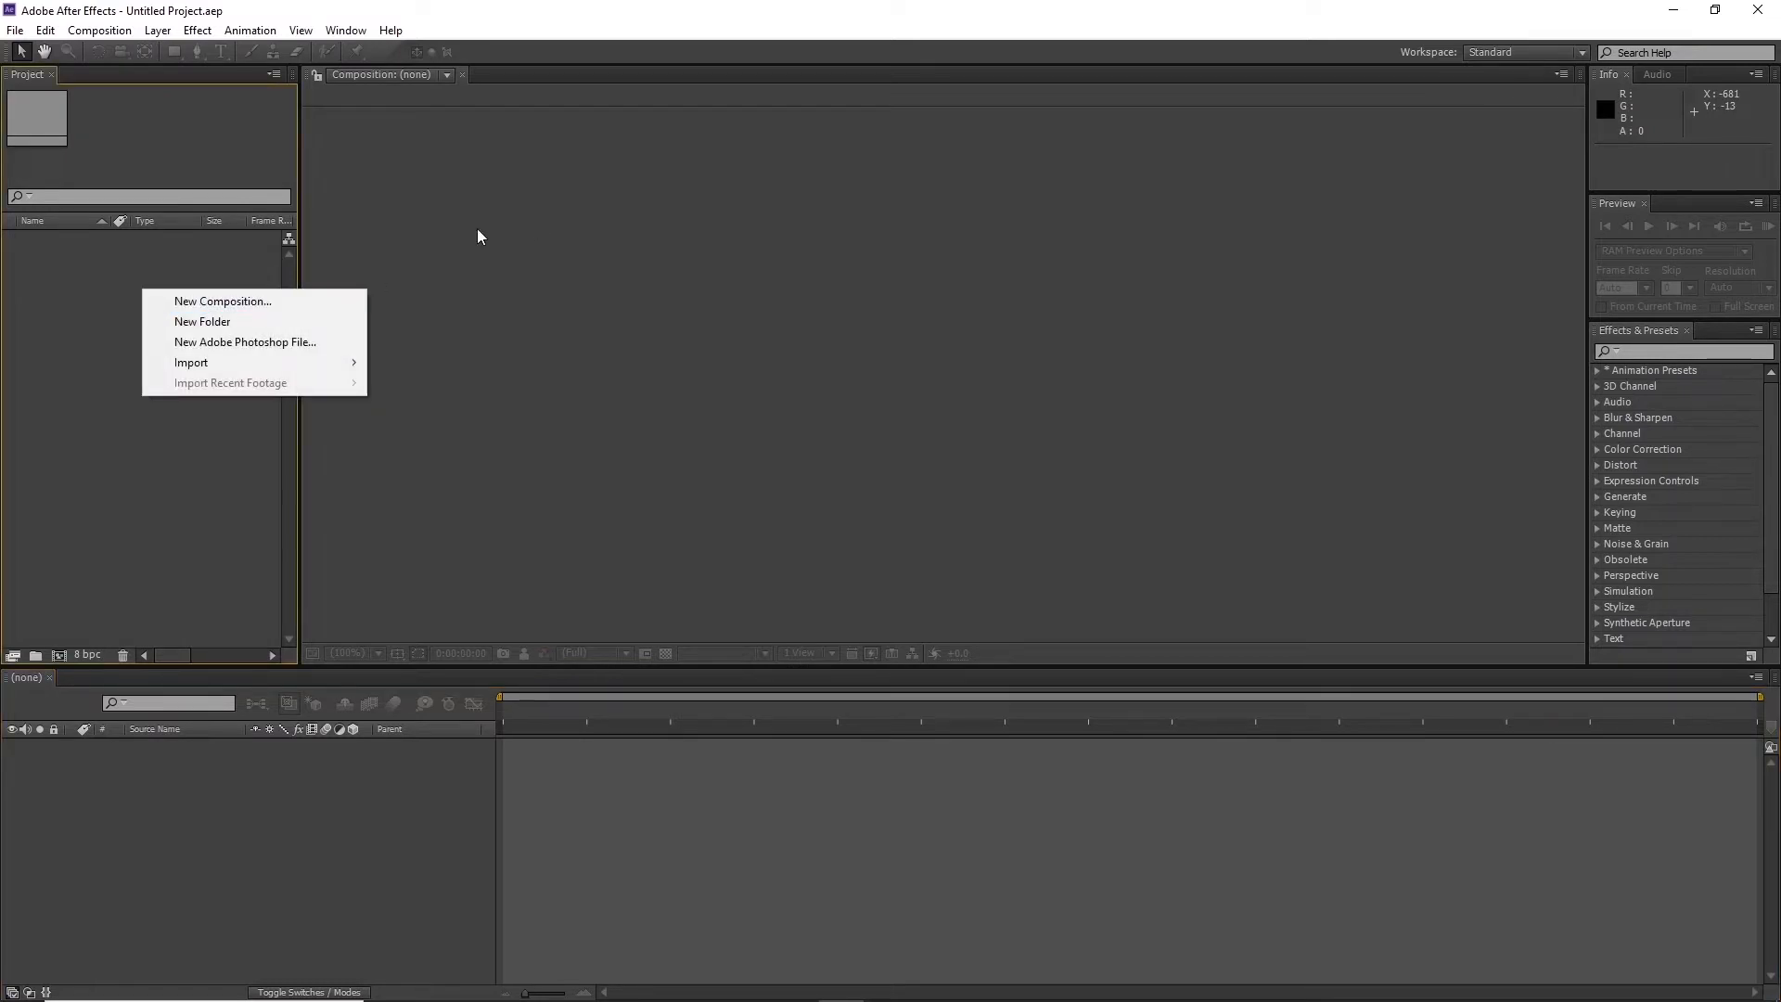
left_click(97, 300)
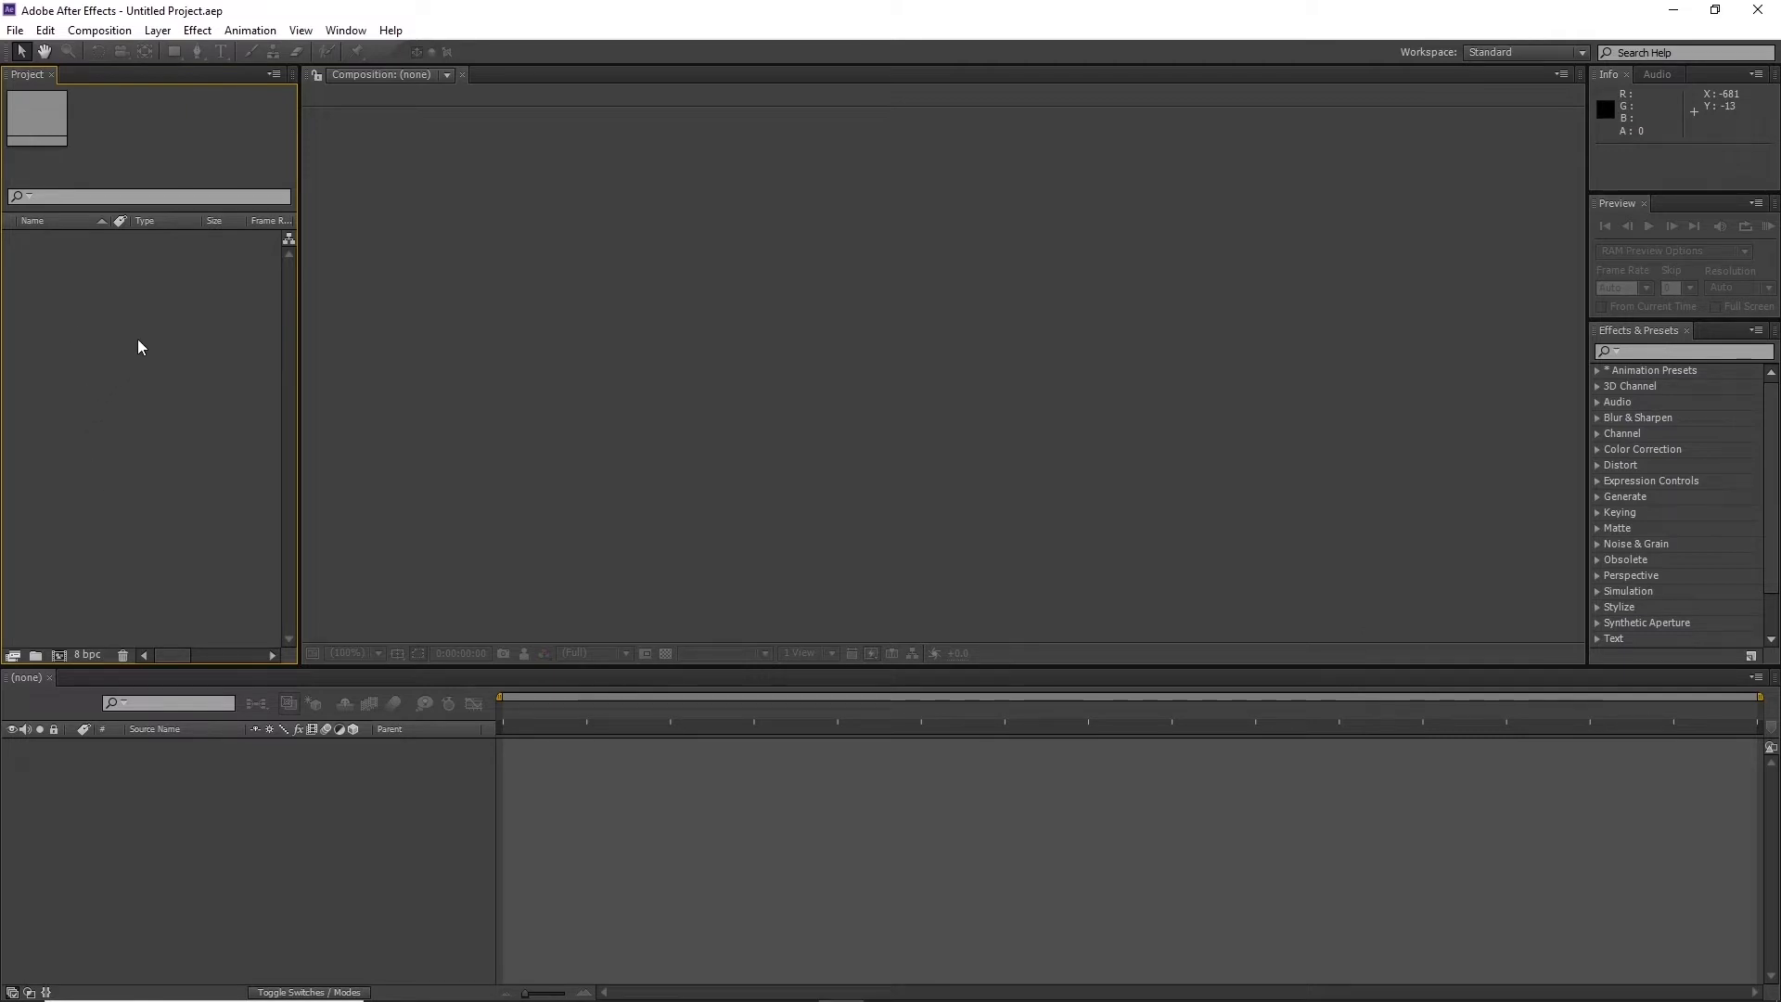
right_click(130, 308)
left_click(108, 416)
left_click(64, 655)
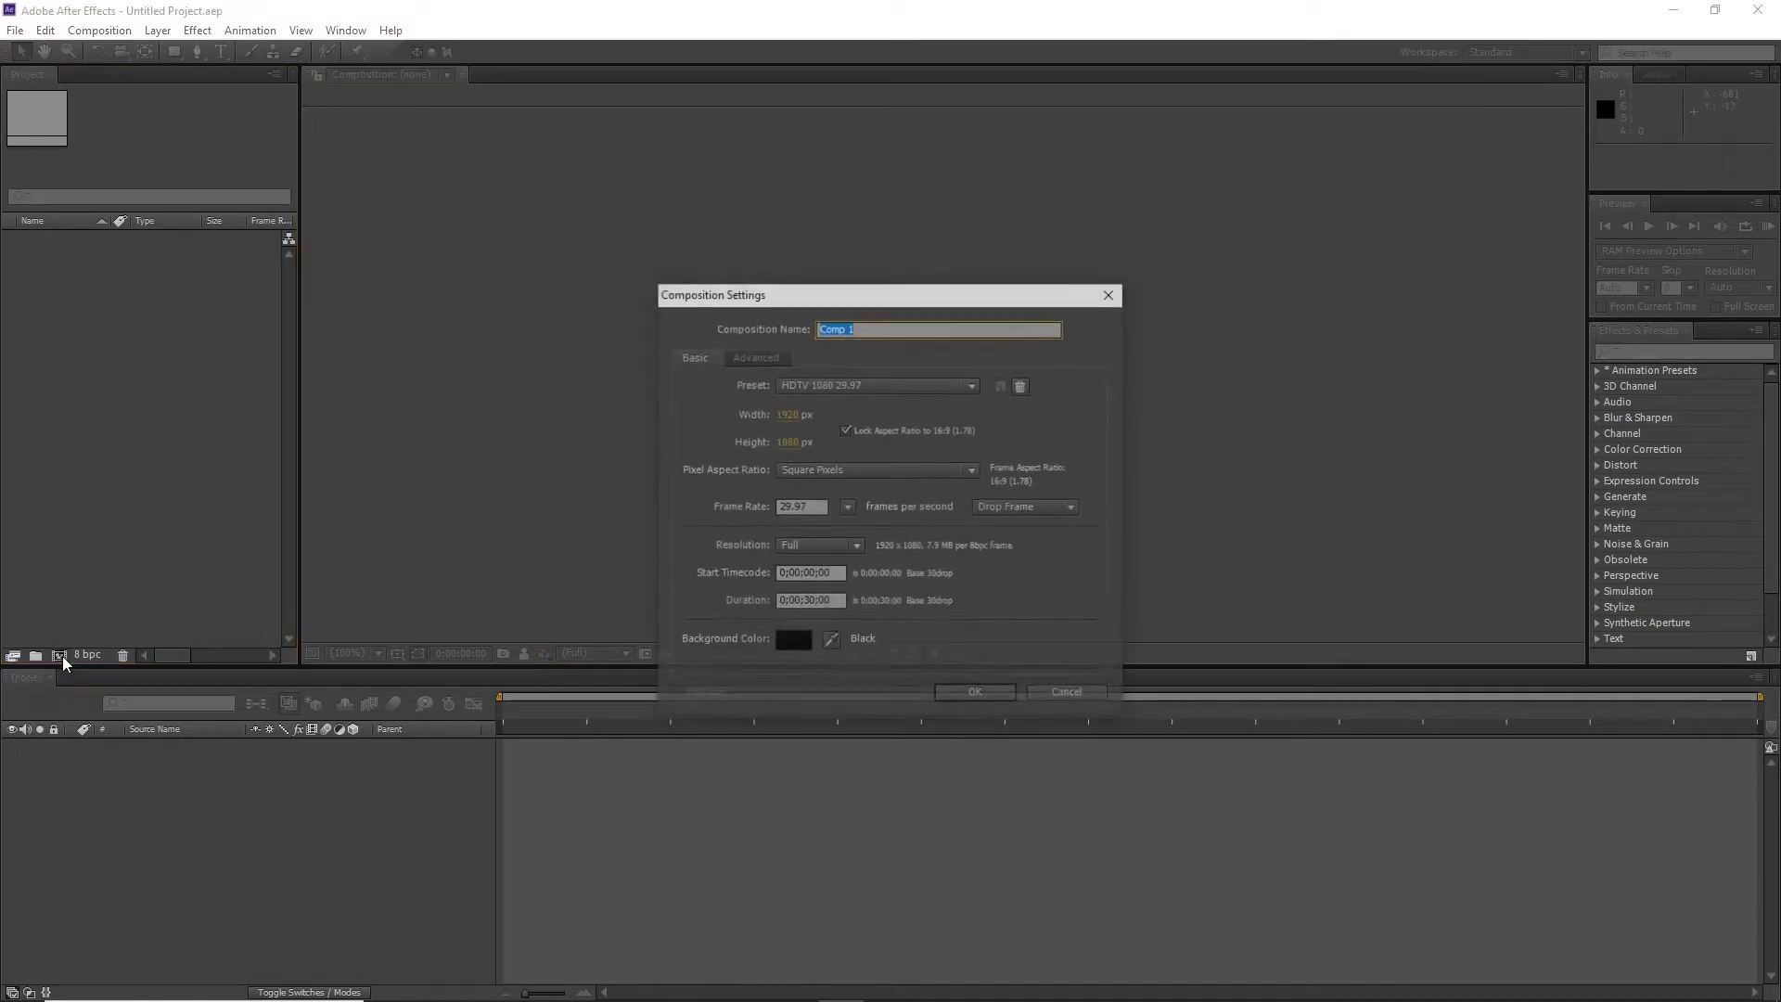
left_click(1066, 692)
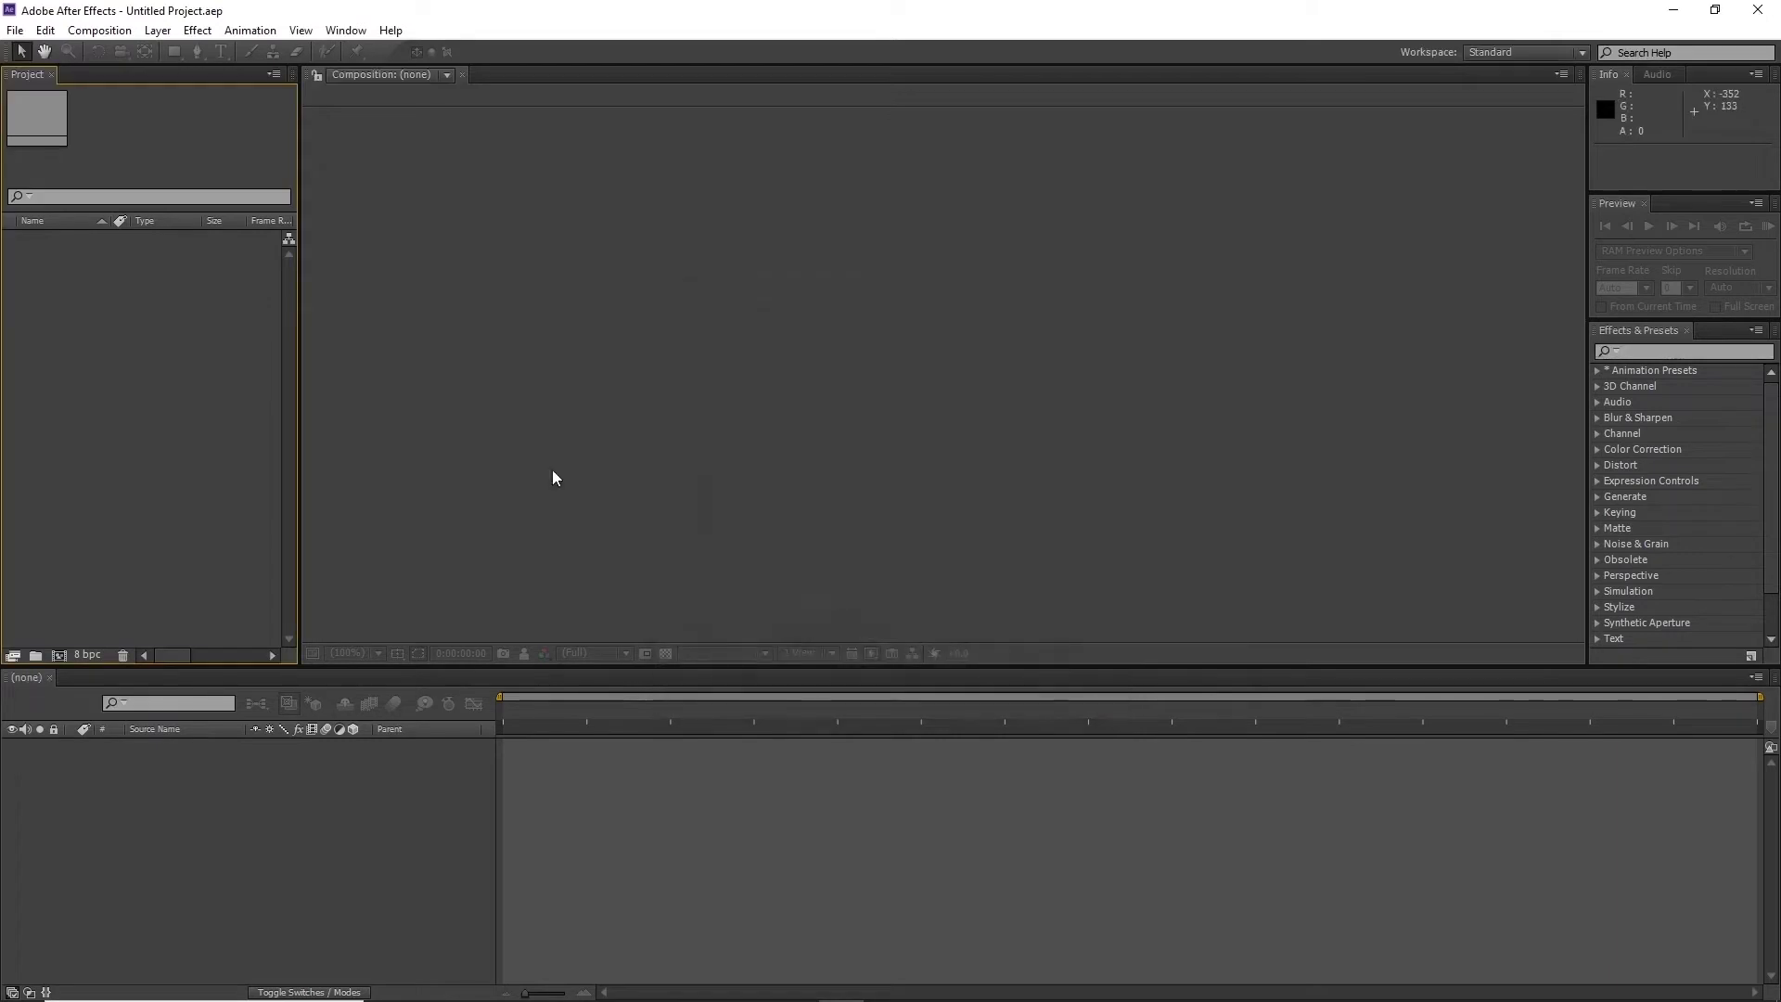
Start a new composition named "first class" with the HDTV 1080 25 preset
right_click(153, 312)
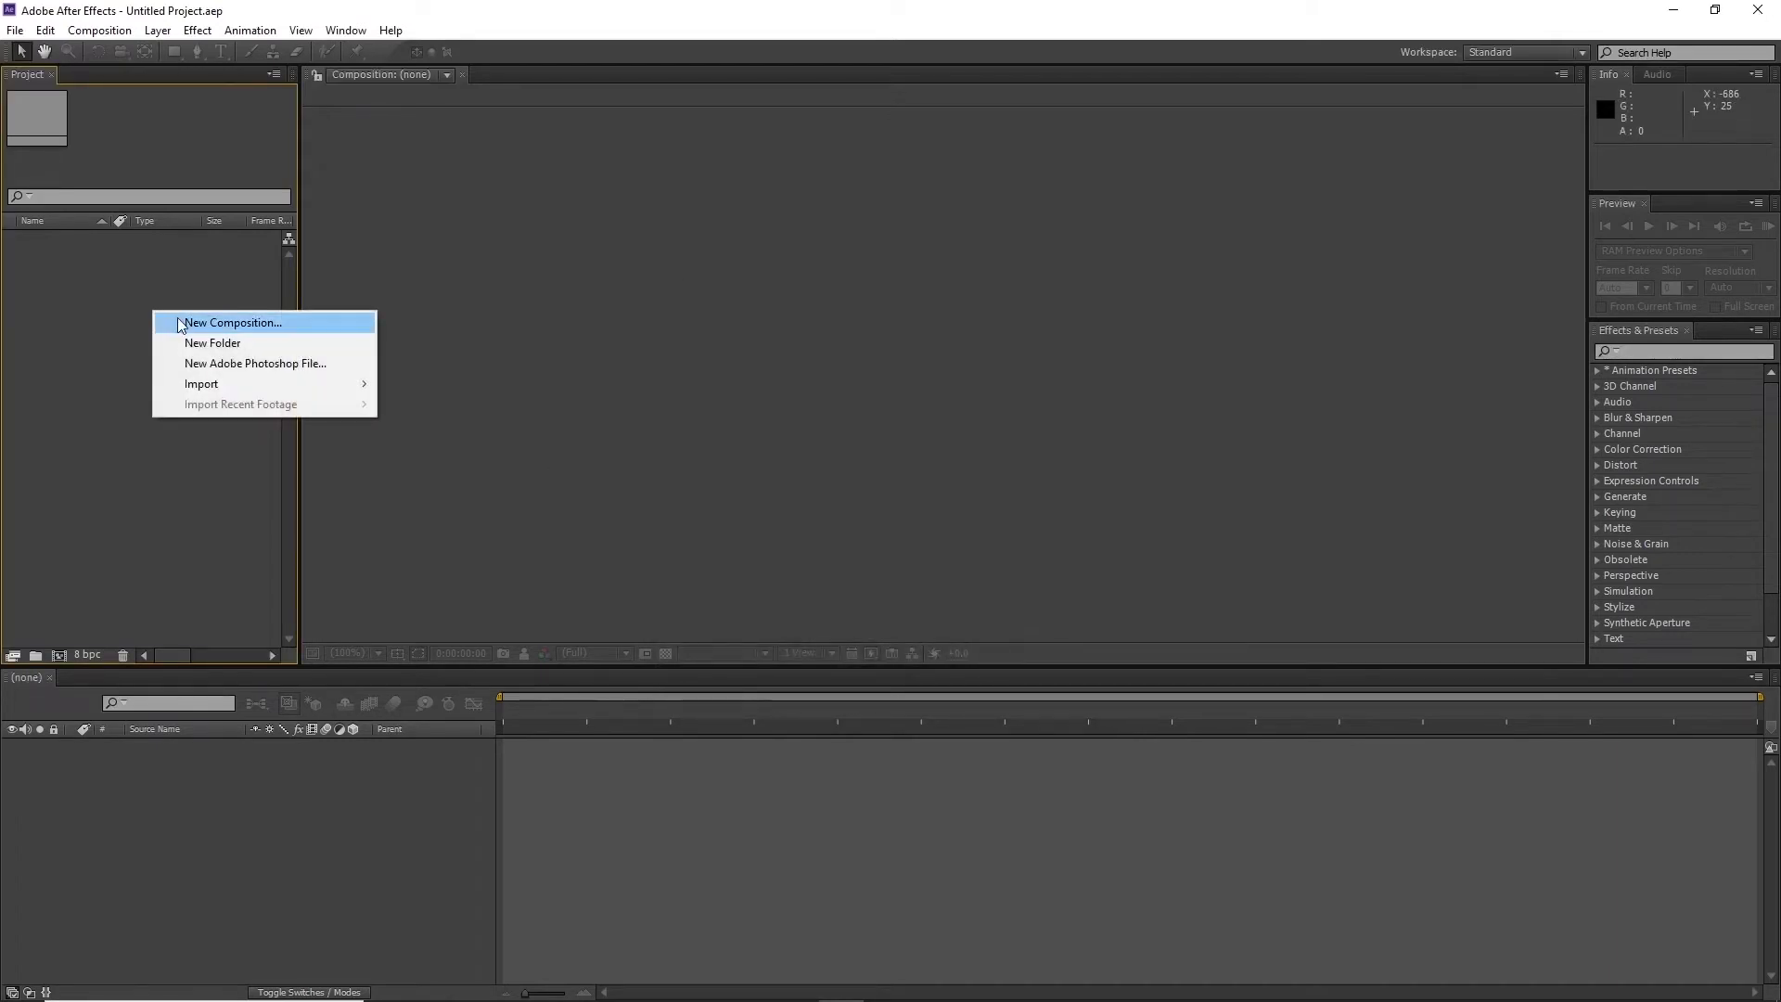
left_click(190, 324)
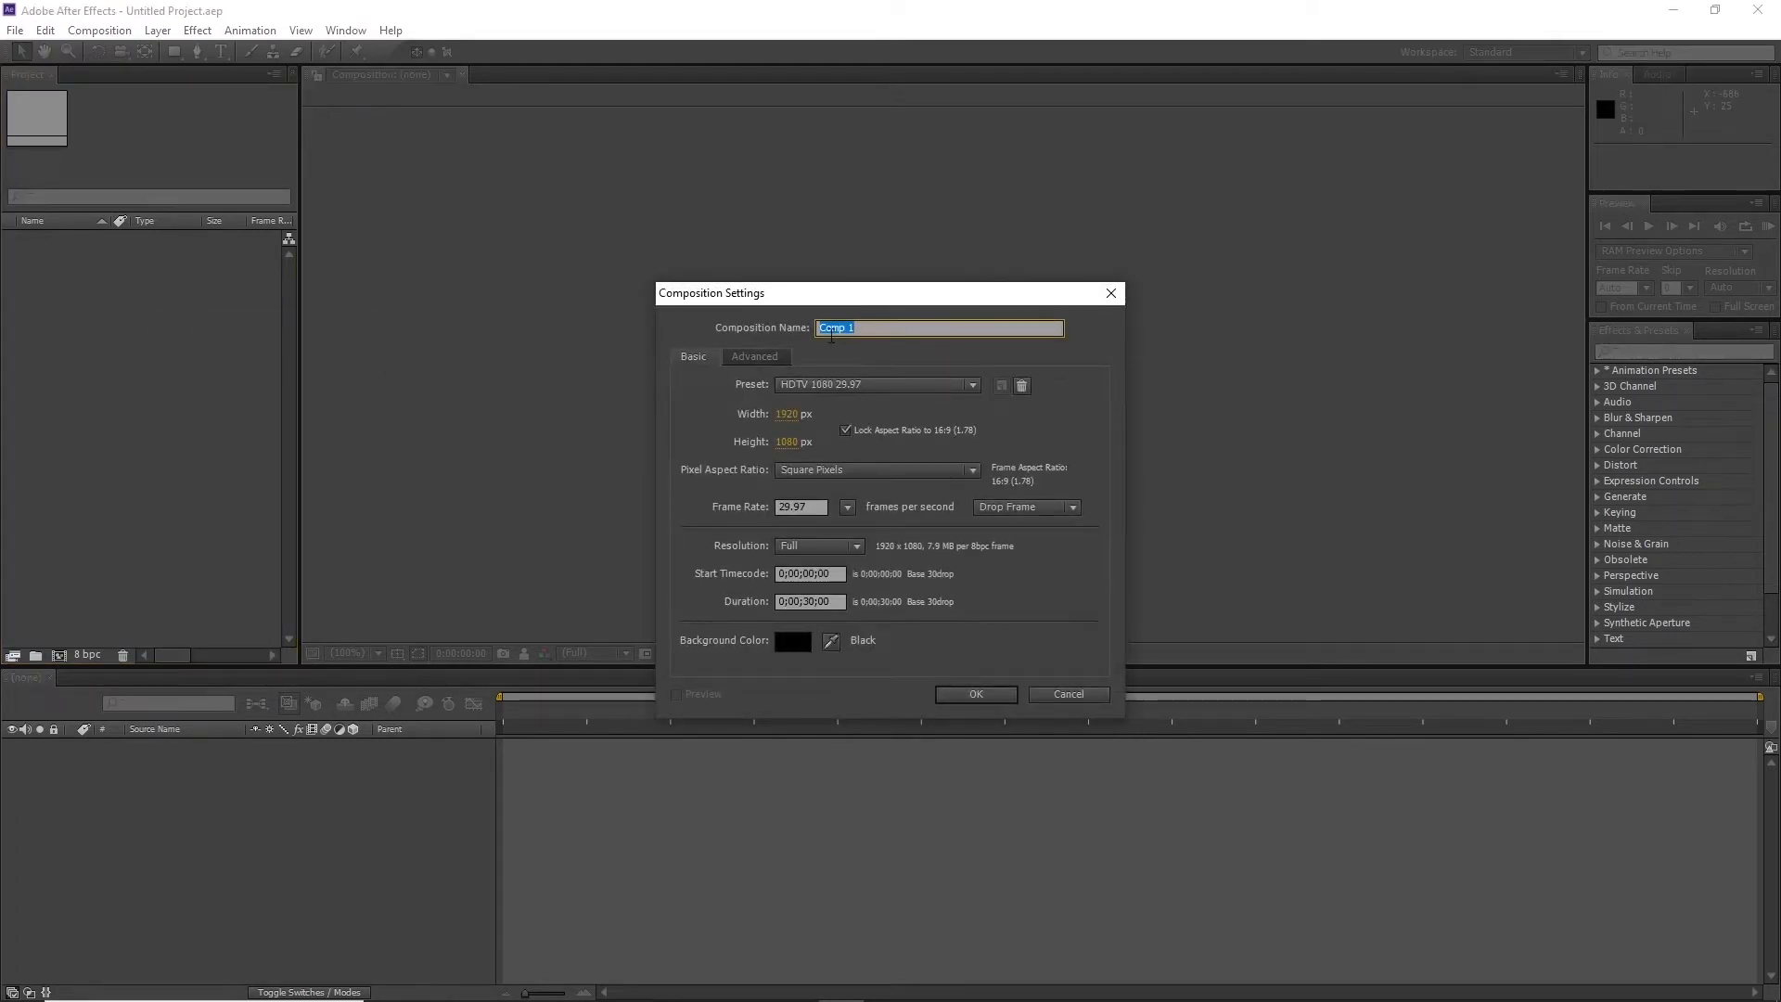
left_click_drag(838, 306, 834, 244)
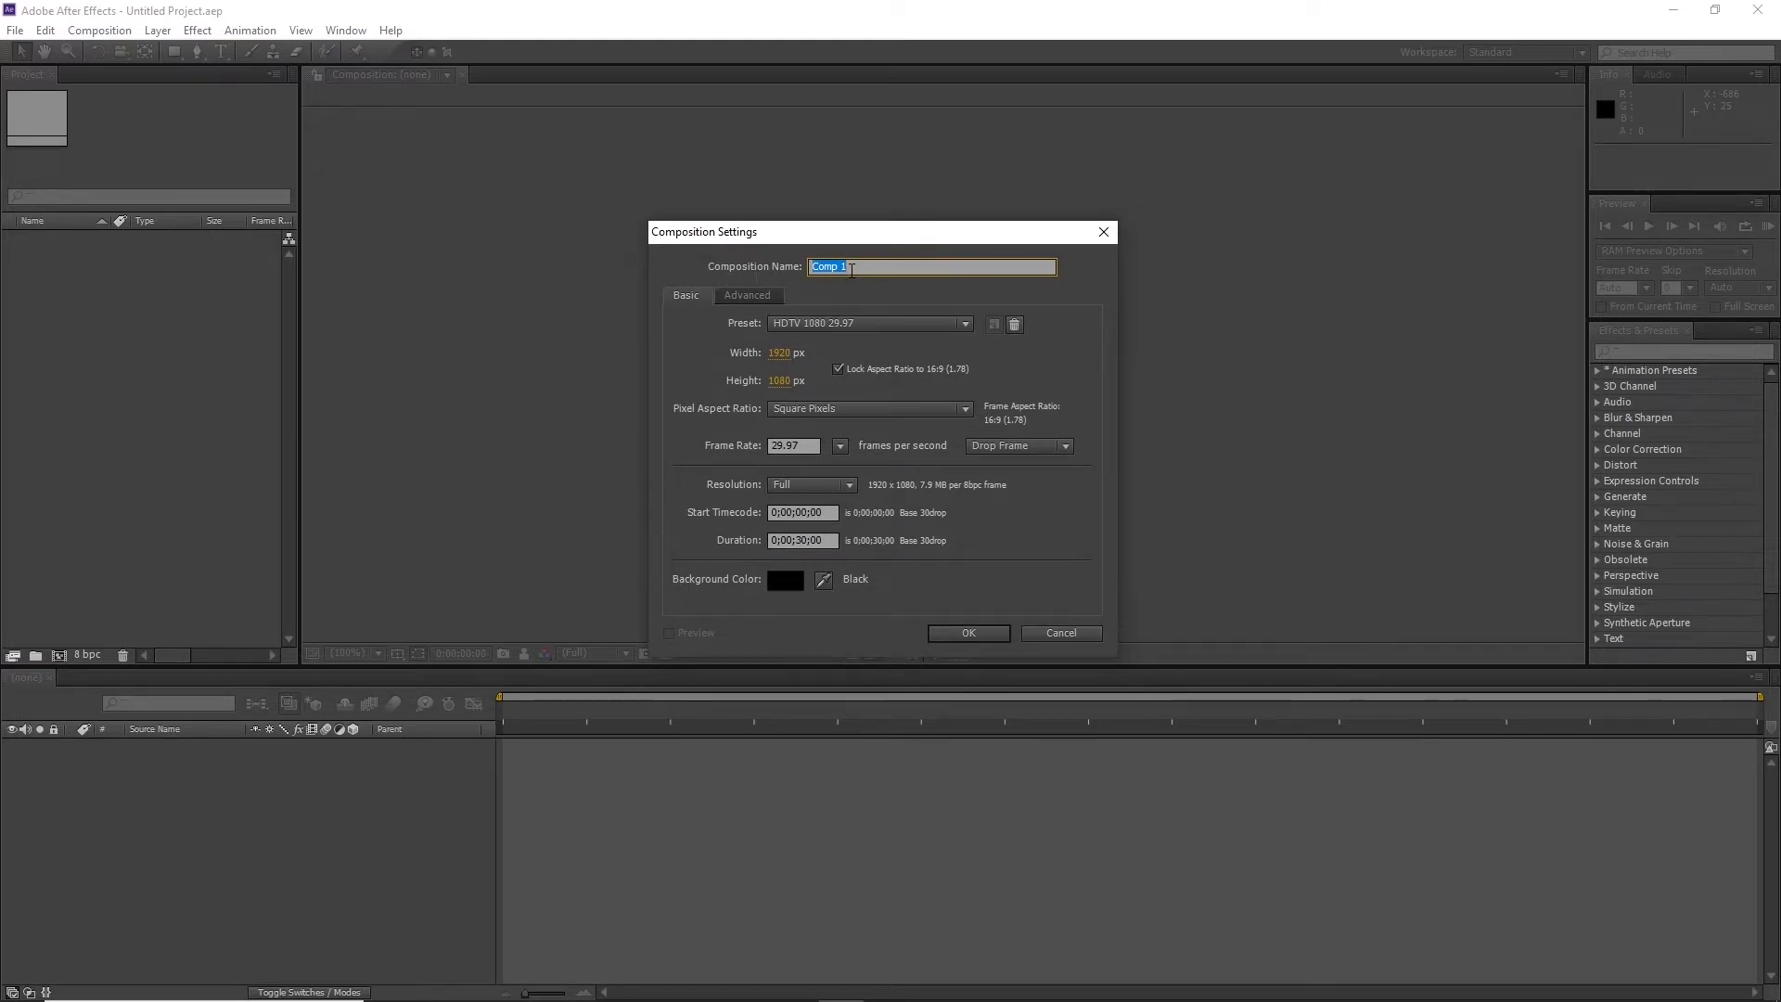
key("BackSpace")
type("first class")
left_click(963, 331)
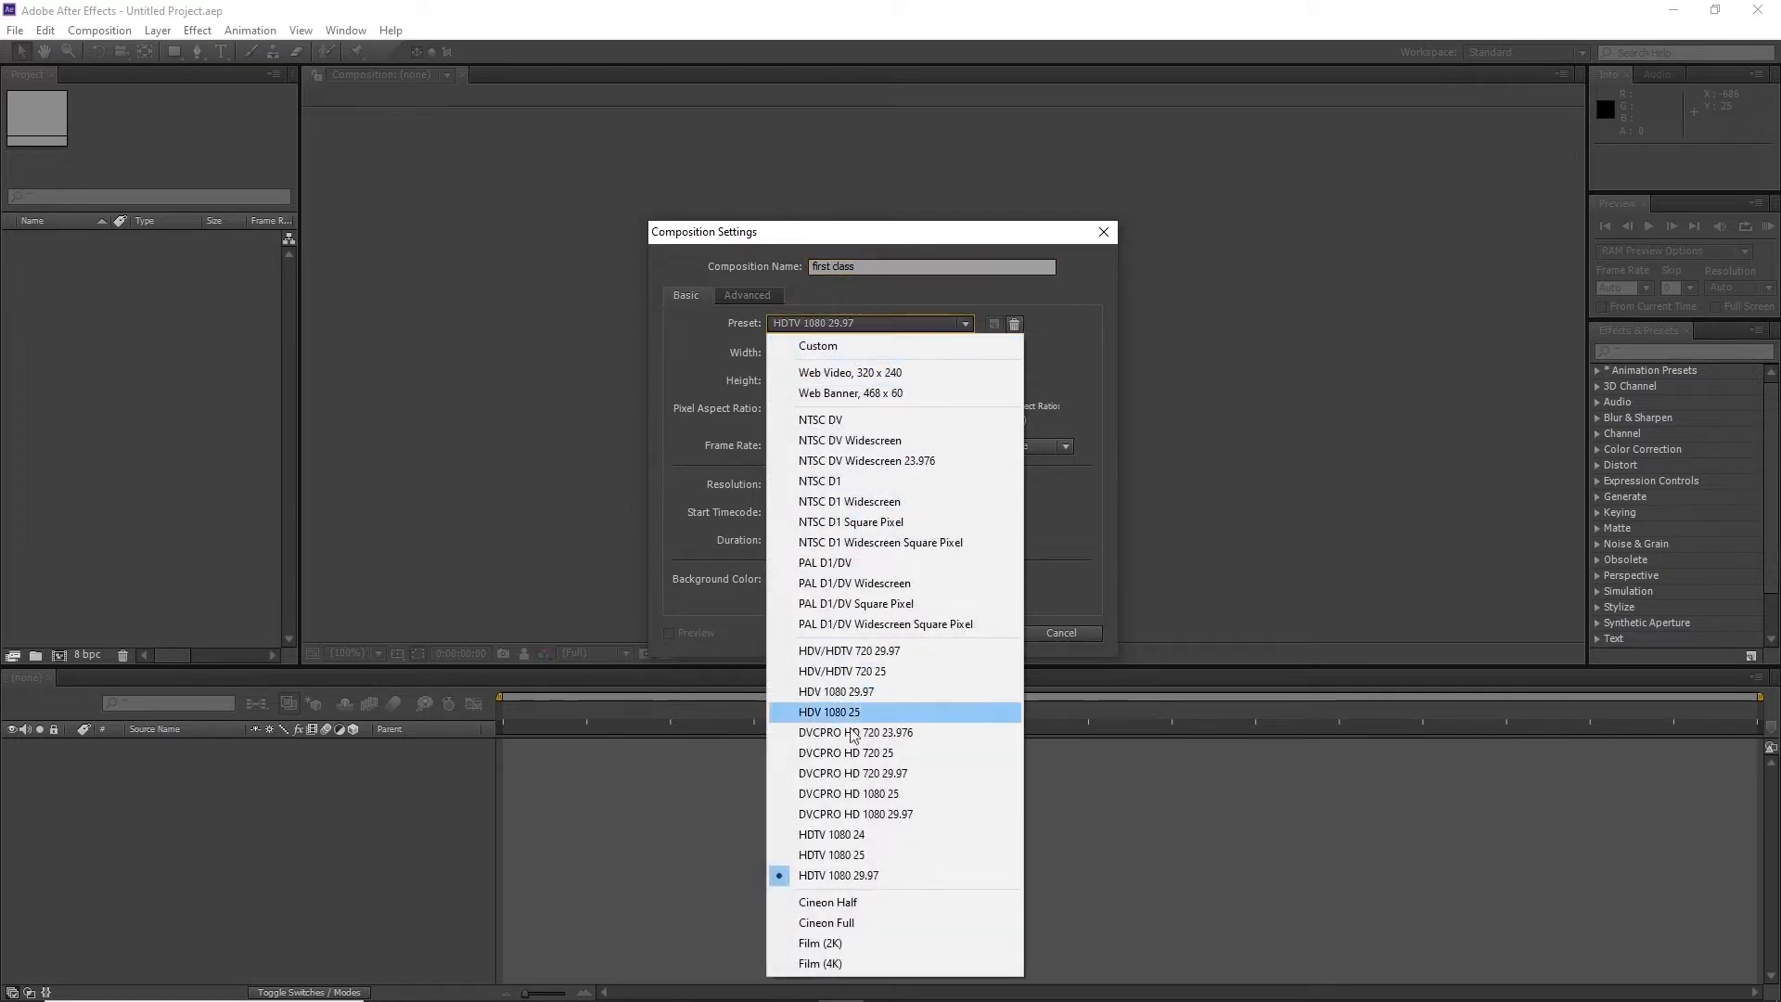
left_click(802, 861)
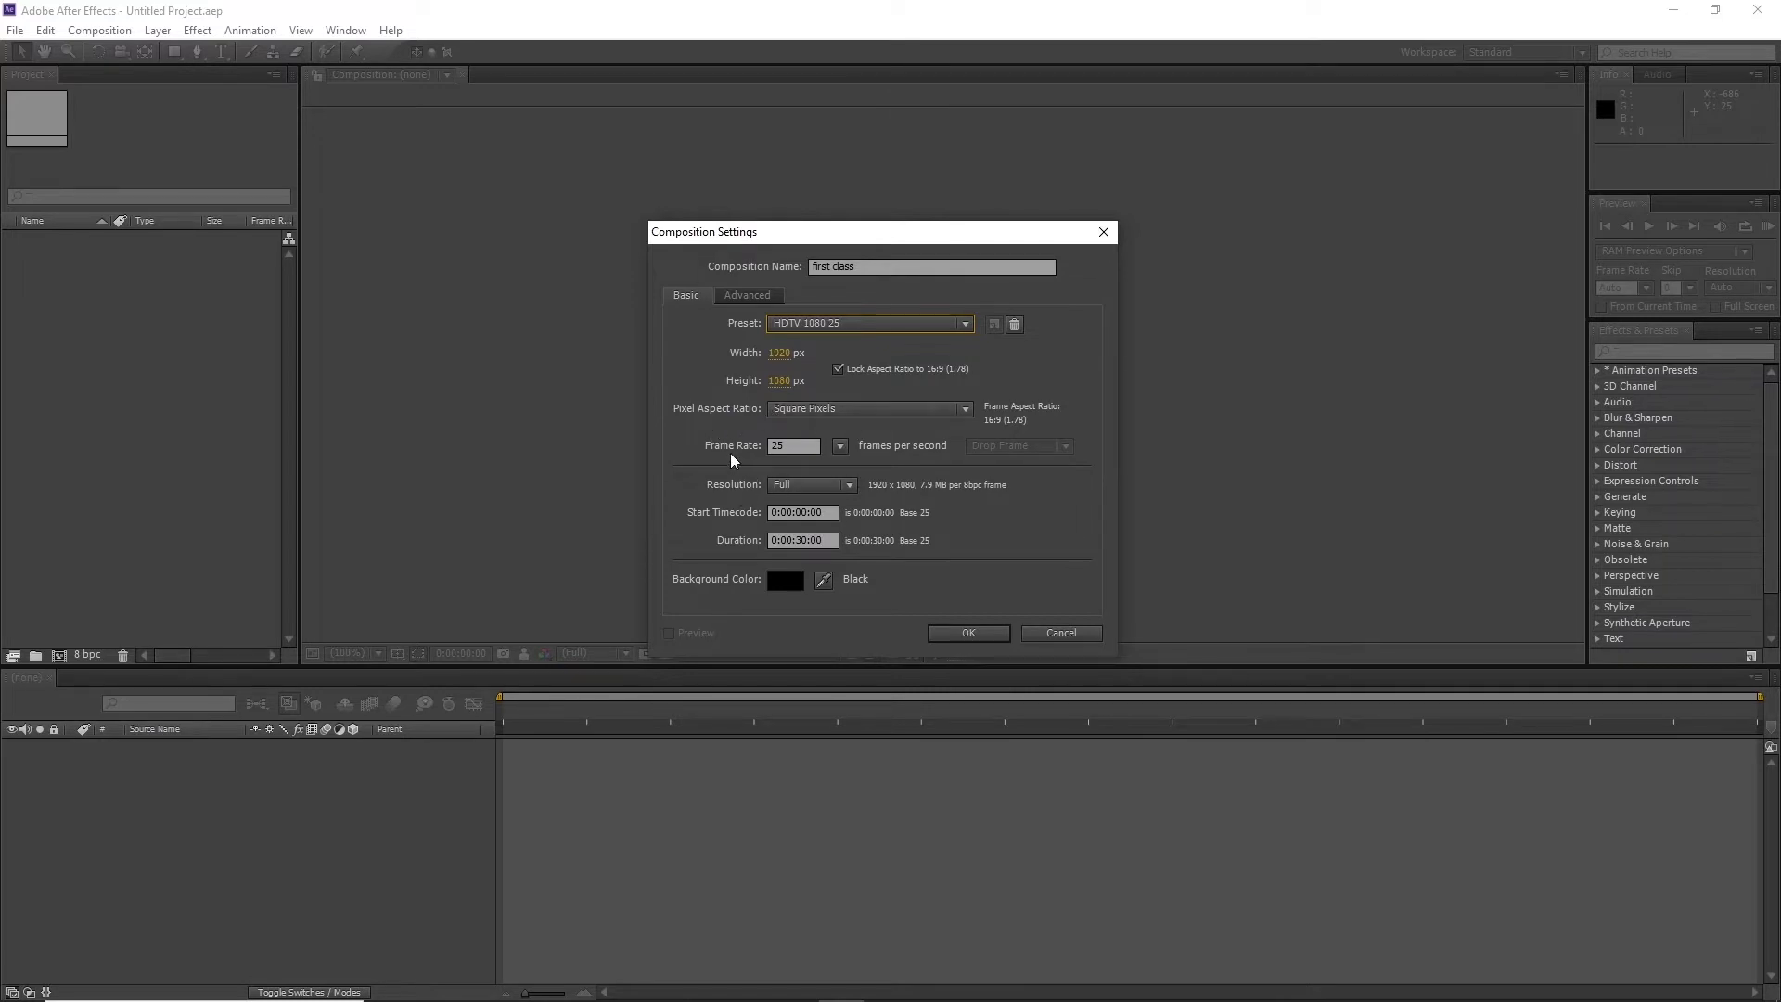
Try a frame rate of 30 for the composition and switch its preset to HDTV 1080 29.97
left_click(814, 446)
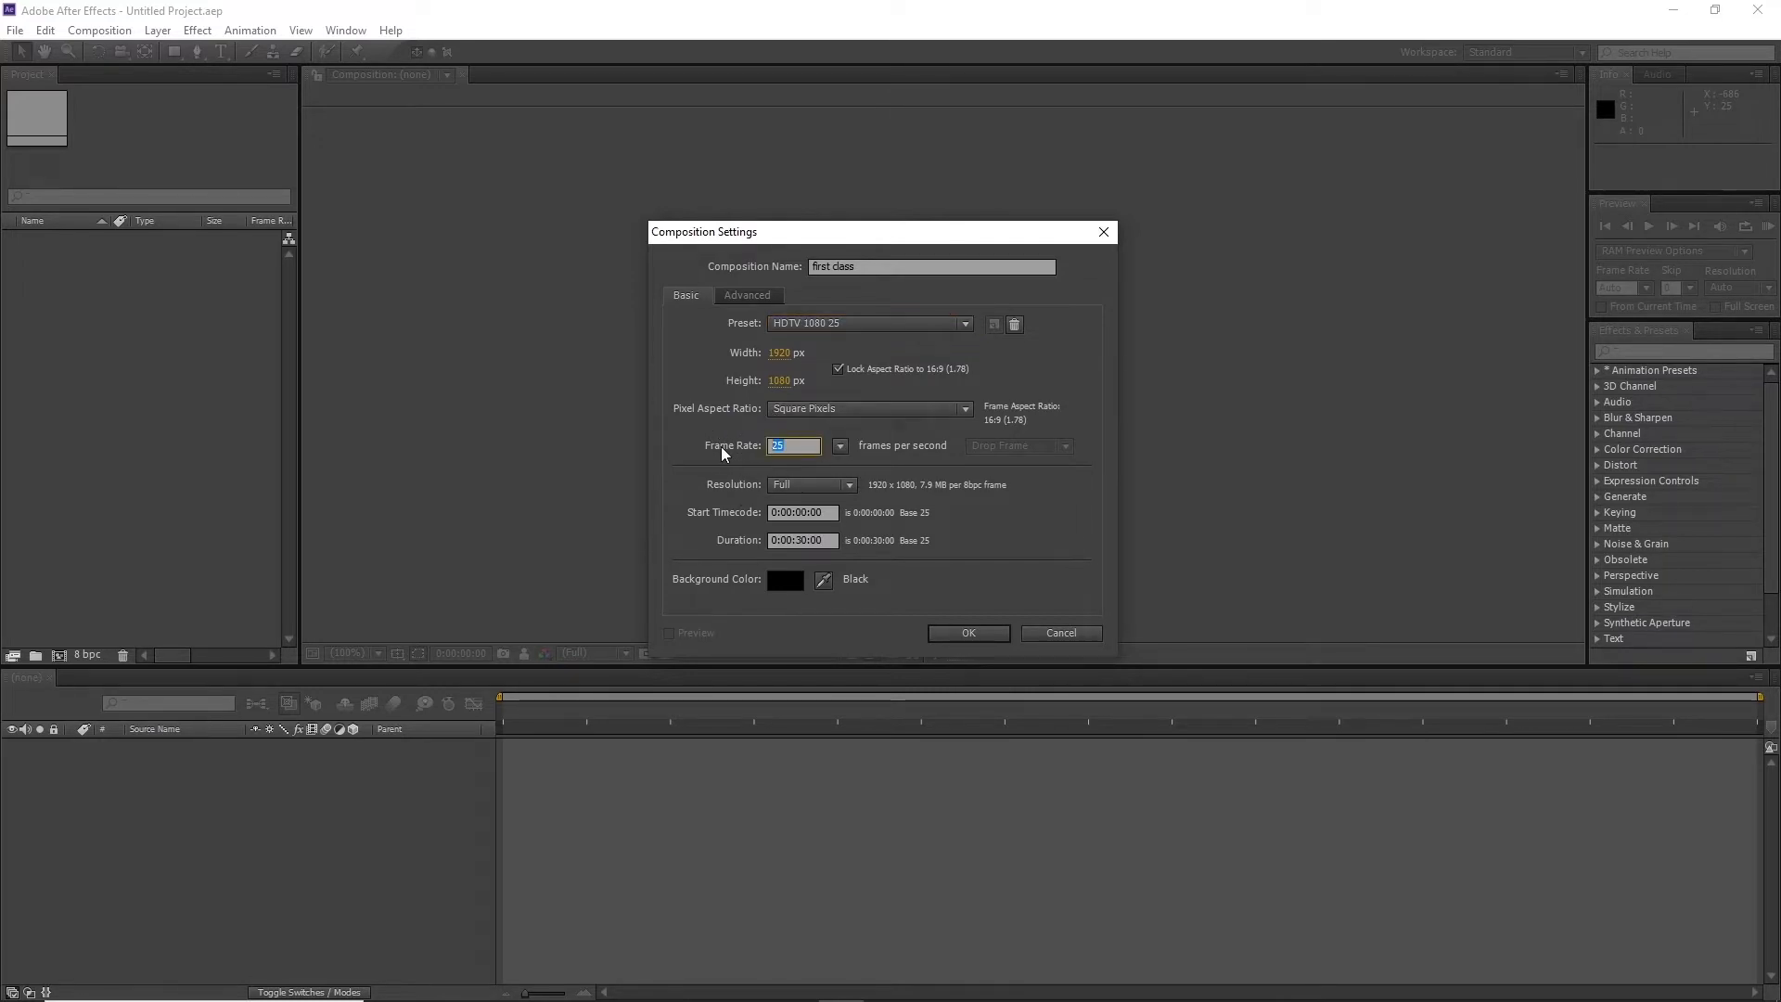
type("30")
left_click(712, 356)
left_click(830, 331)
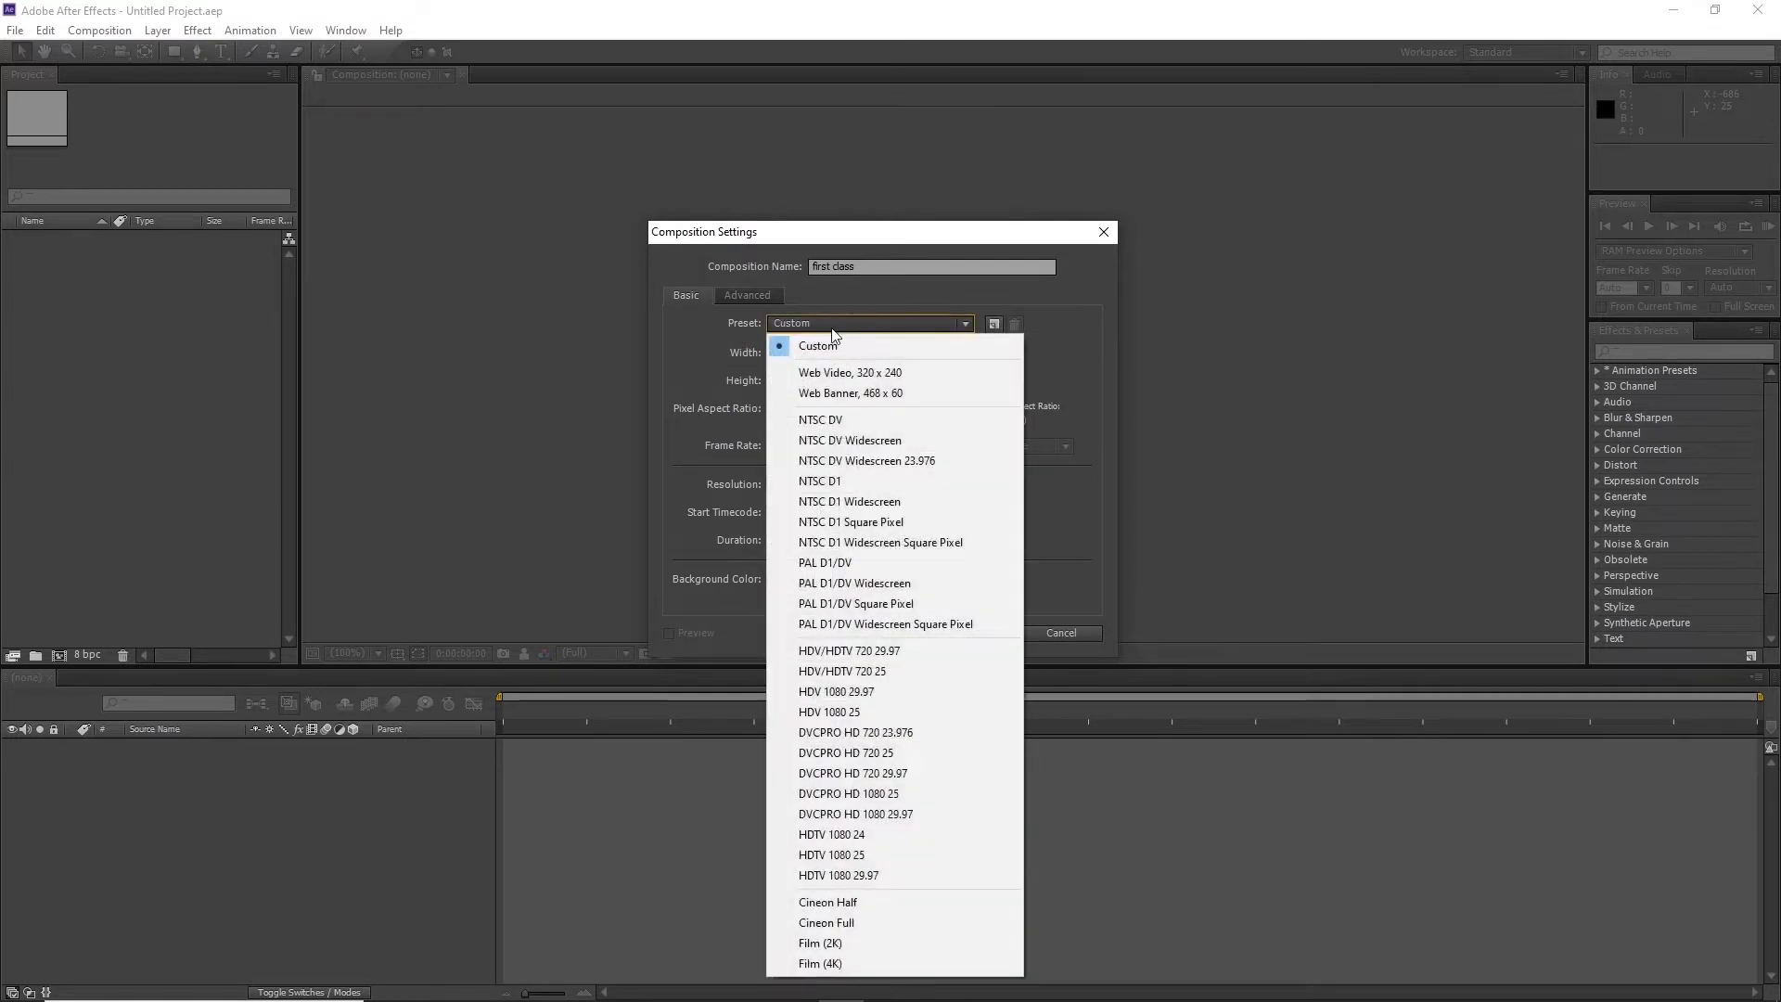
left_click(825, 868)
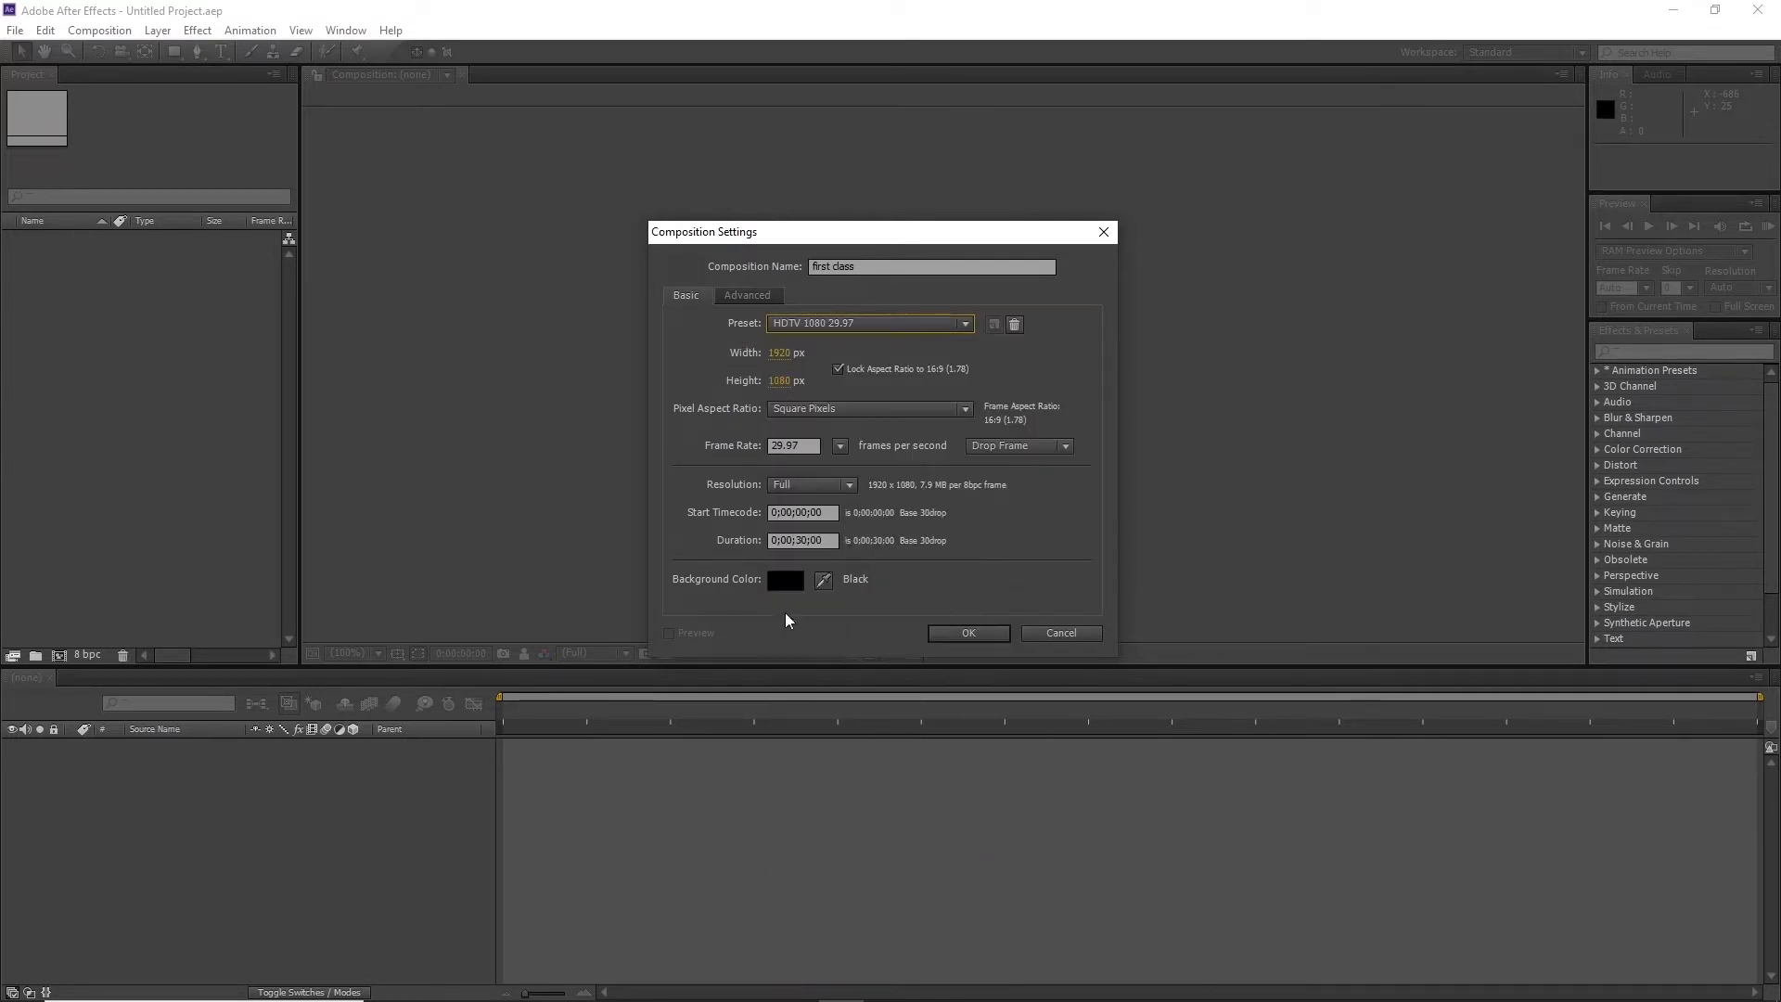
Set the composition's frame rate to 25 frames per second and review the preset options
left_click(787, 447)
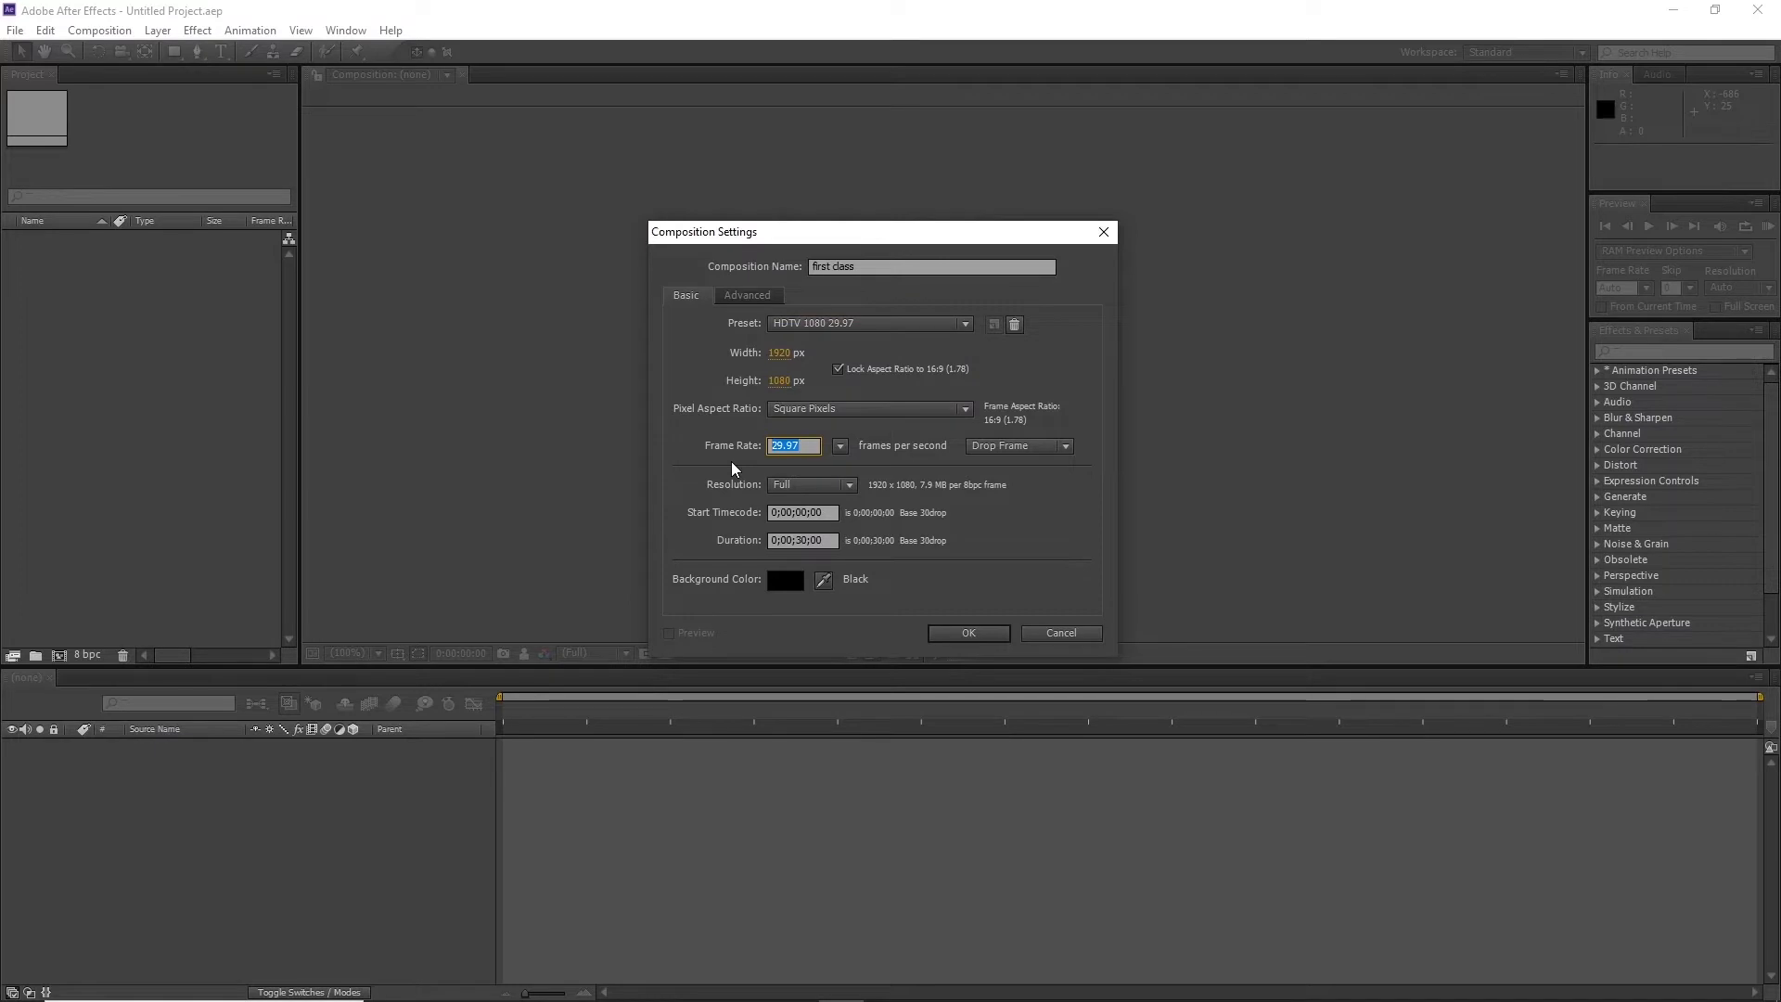
type("25")
left_click(723, 394)
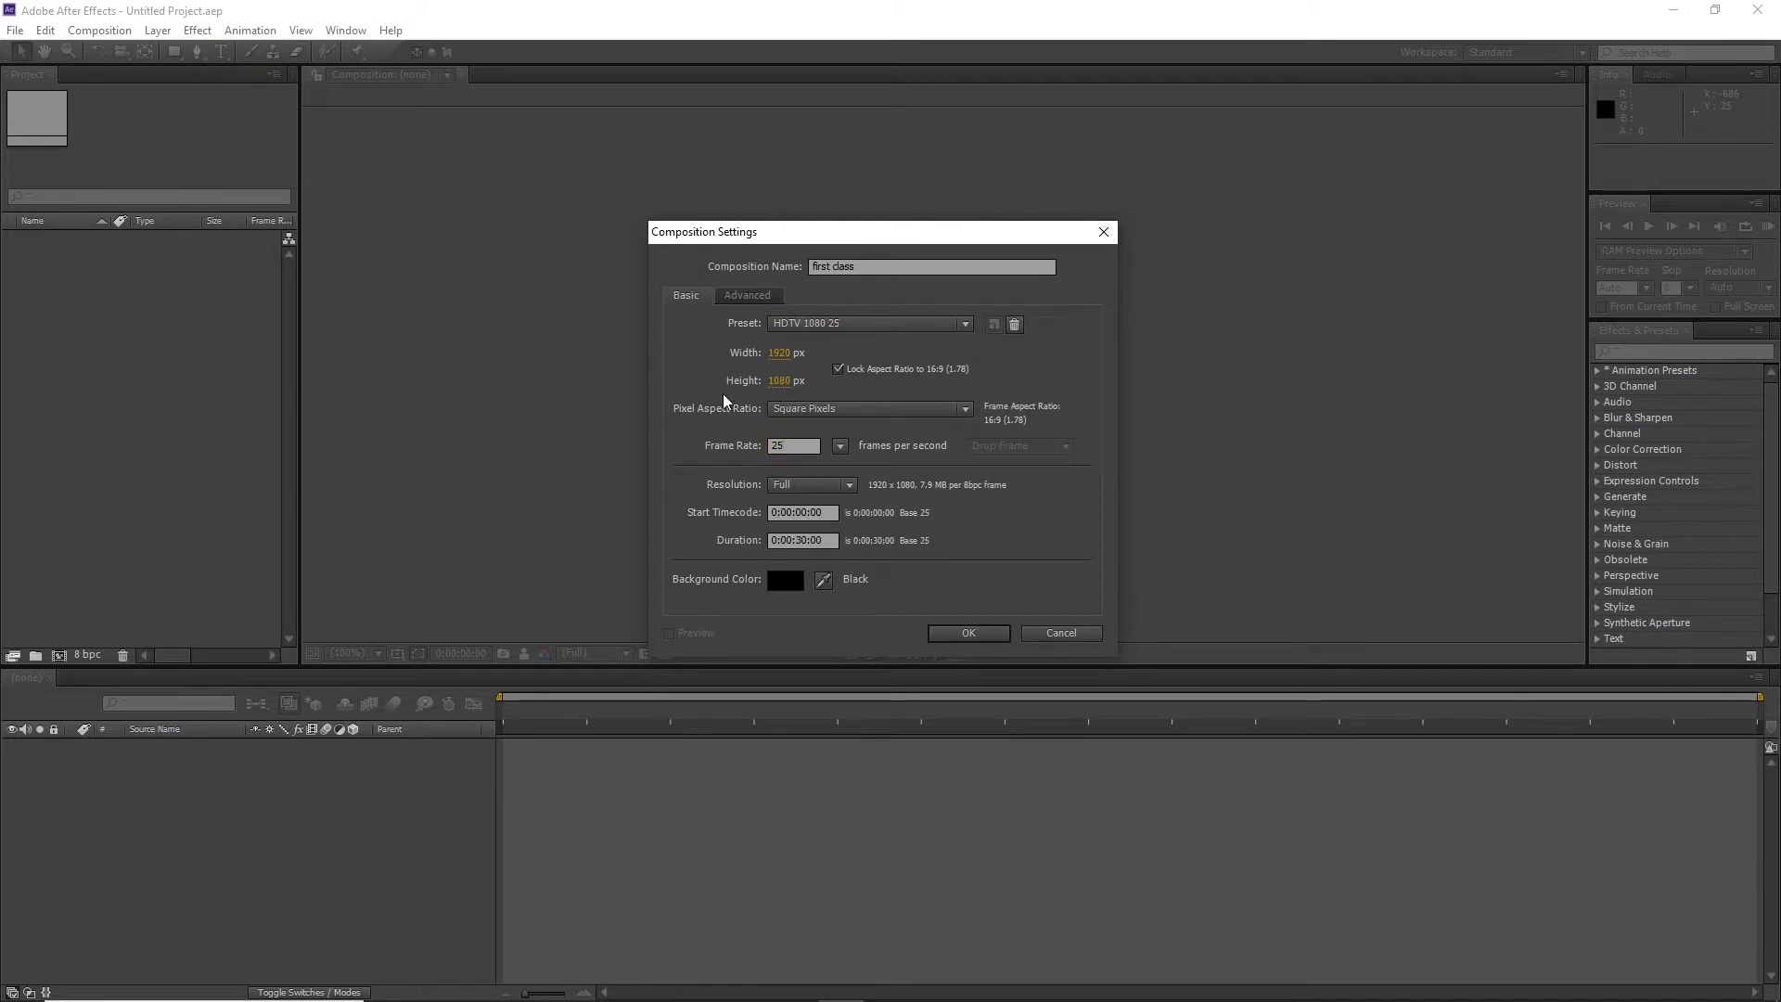
left_click(868, 326)
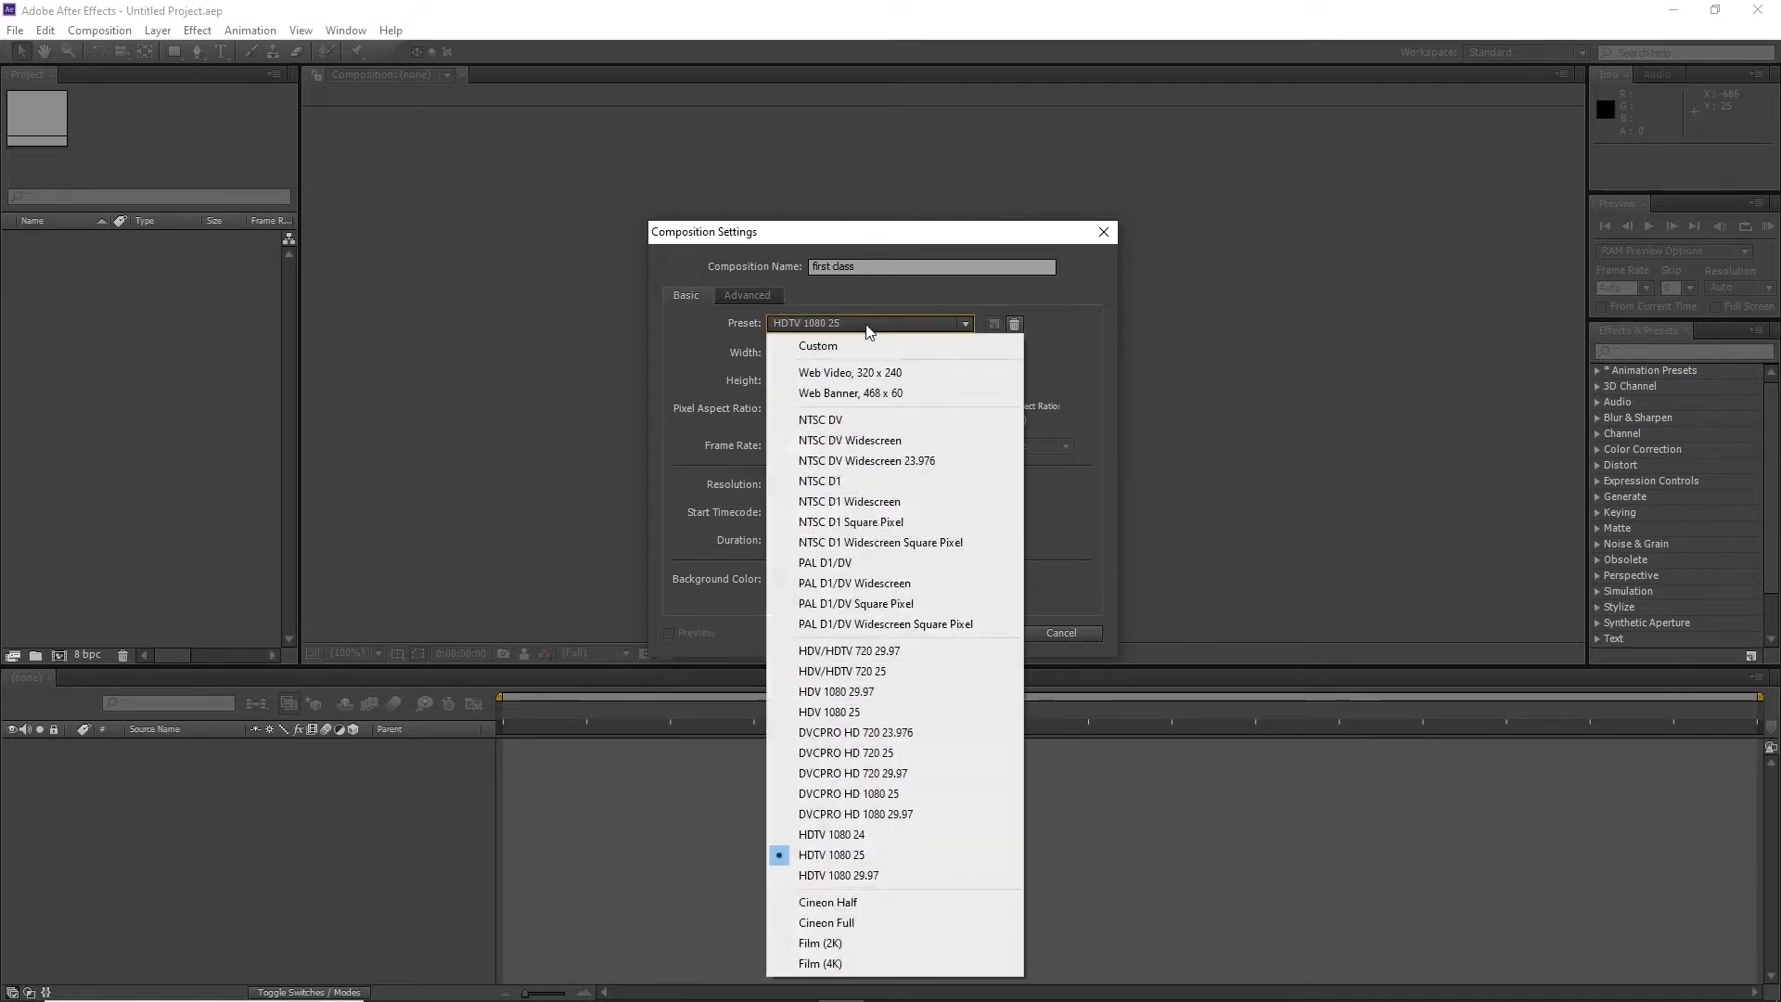
left_click(673, 458)
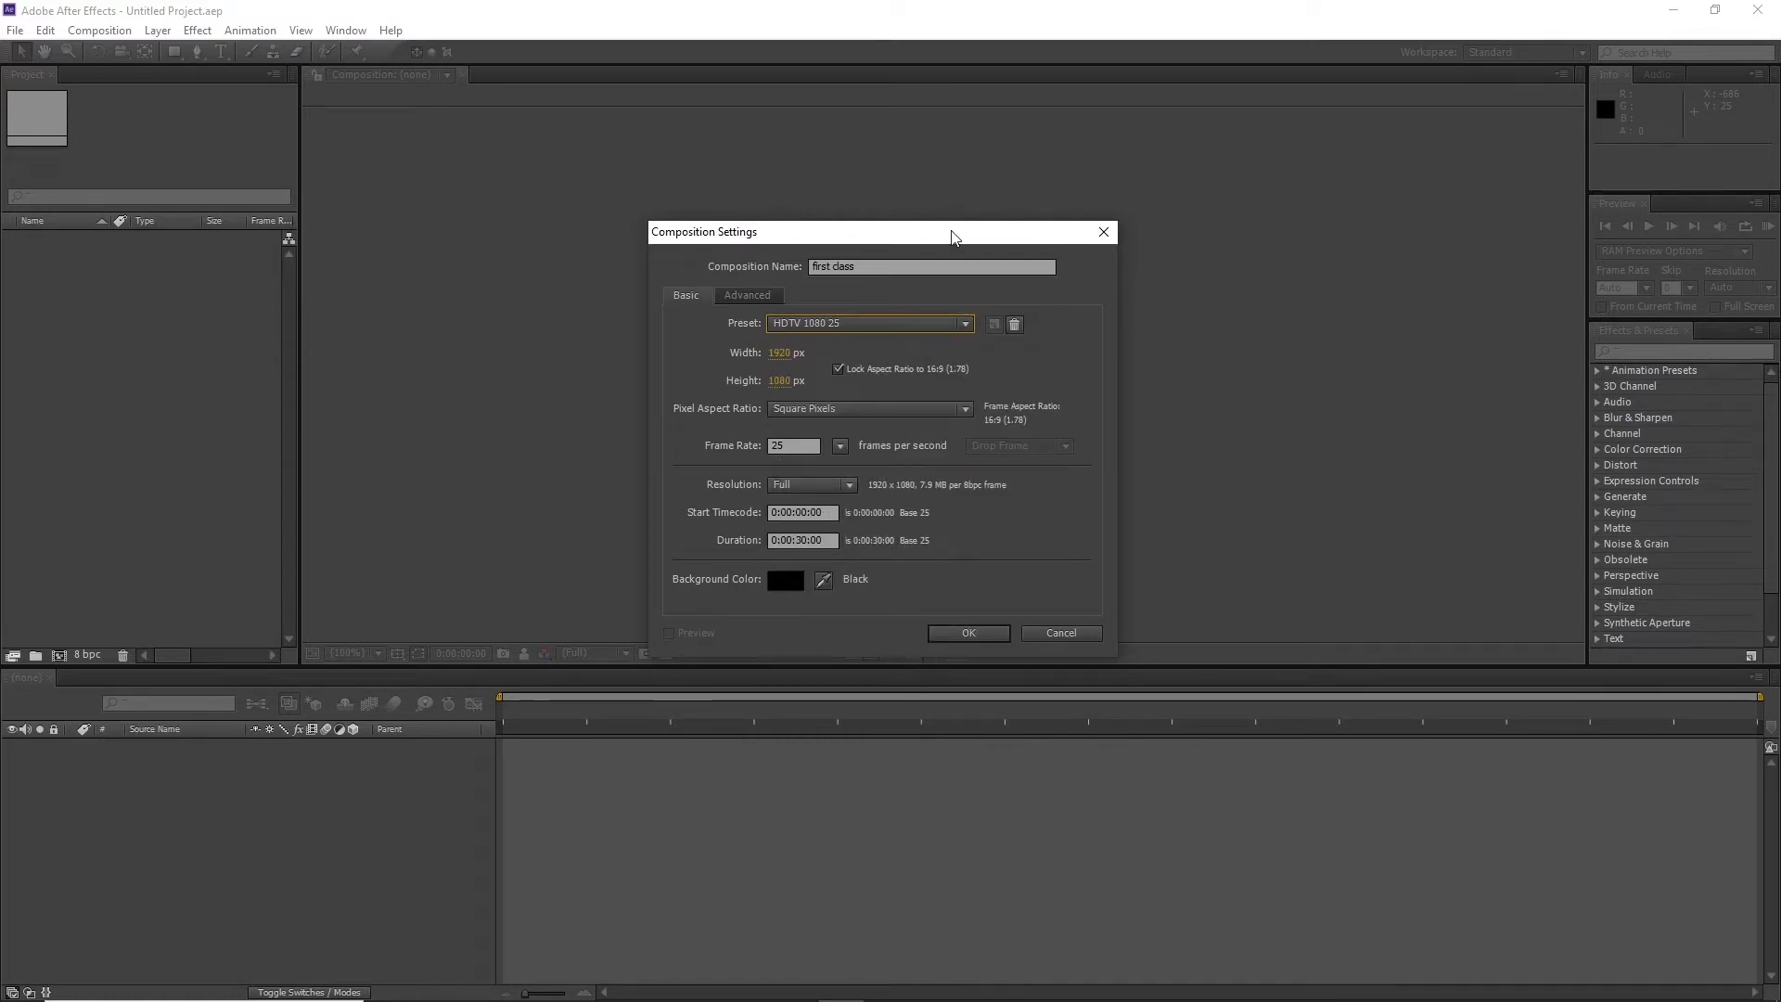
Try Half resolution for the composition and return it to Full
left_click_drag(951, 236, 877, 205)
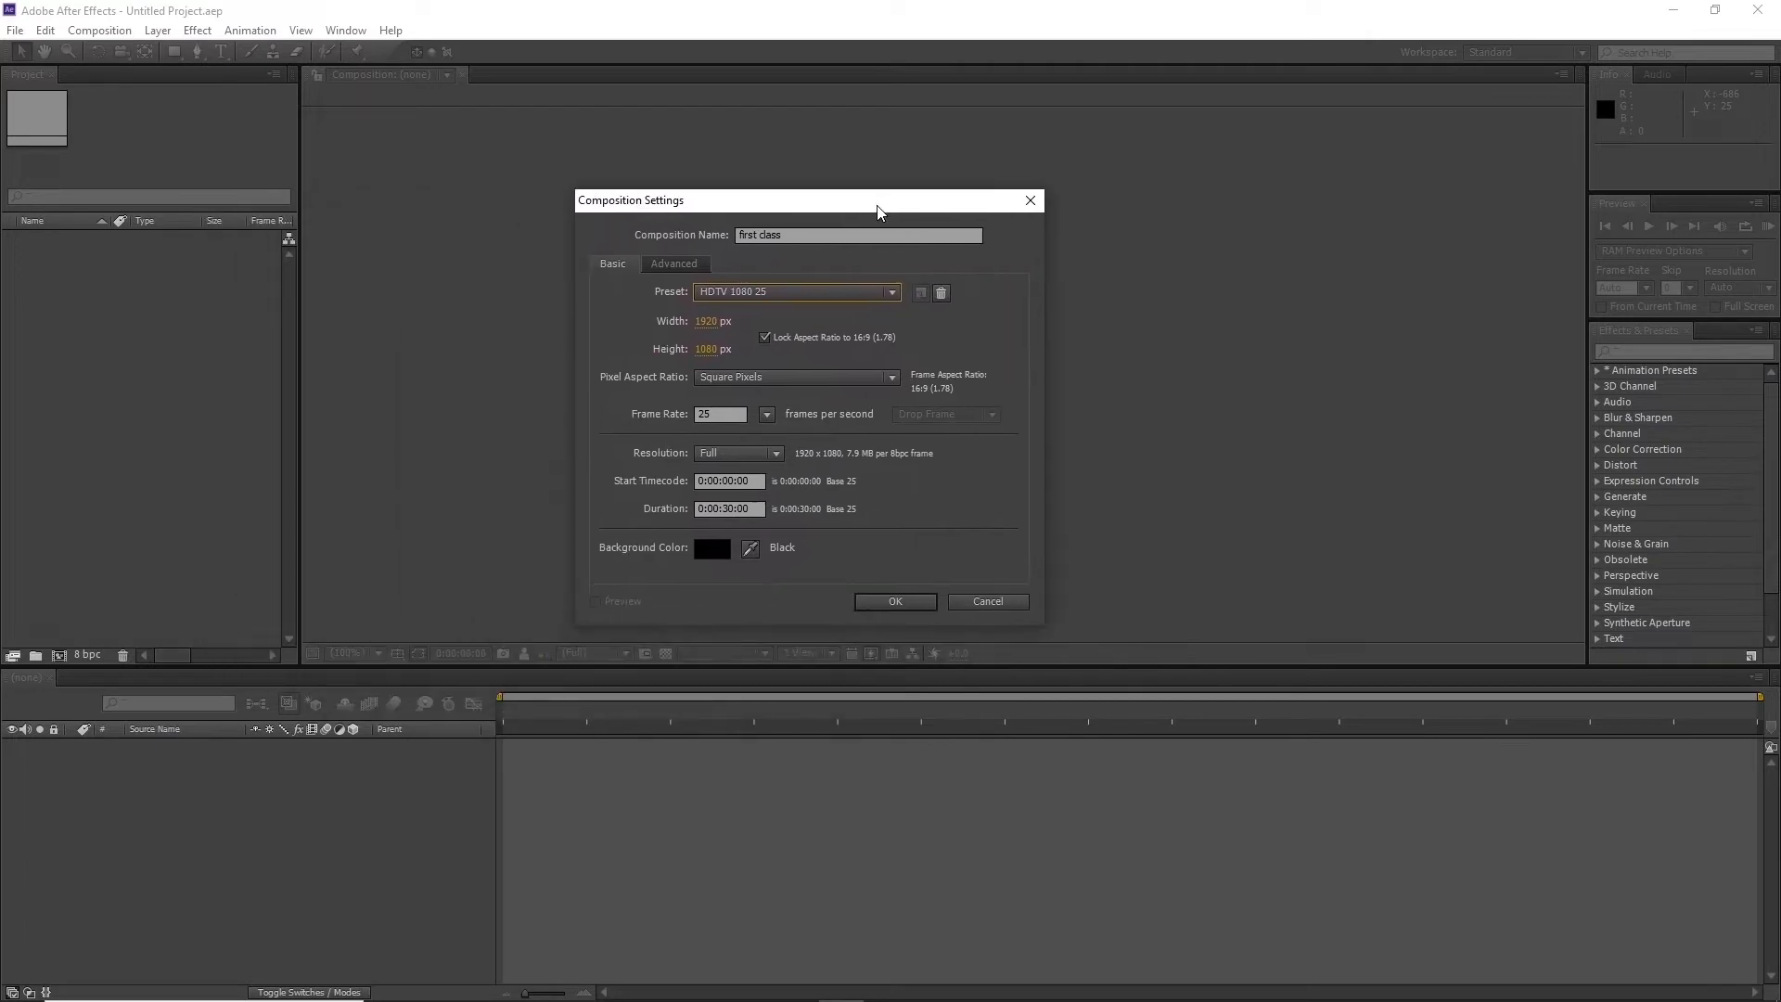
left_click(764, 455)
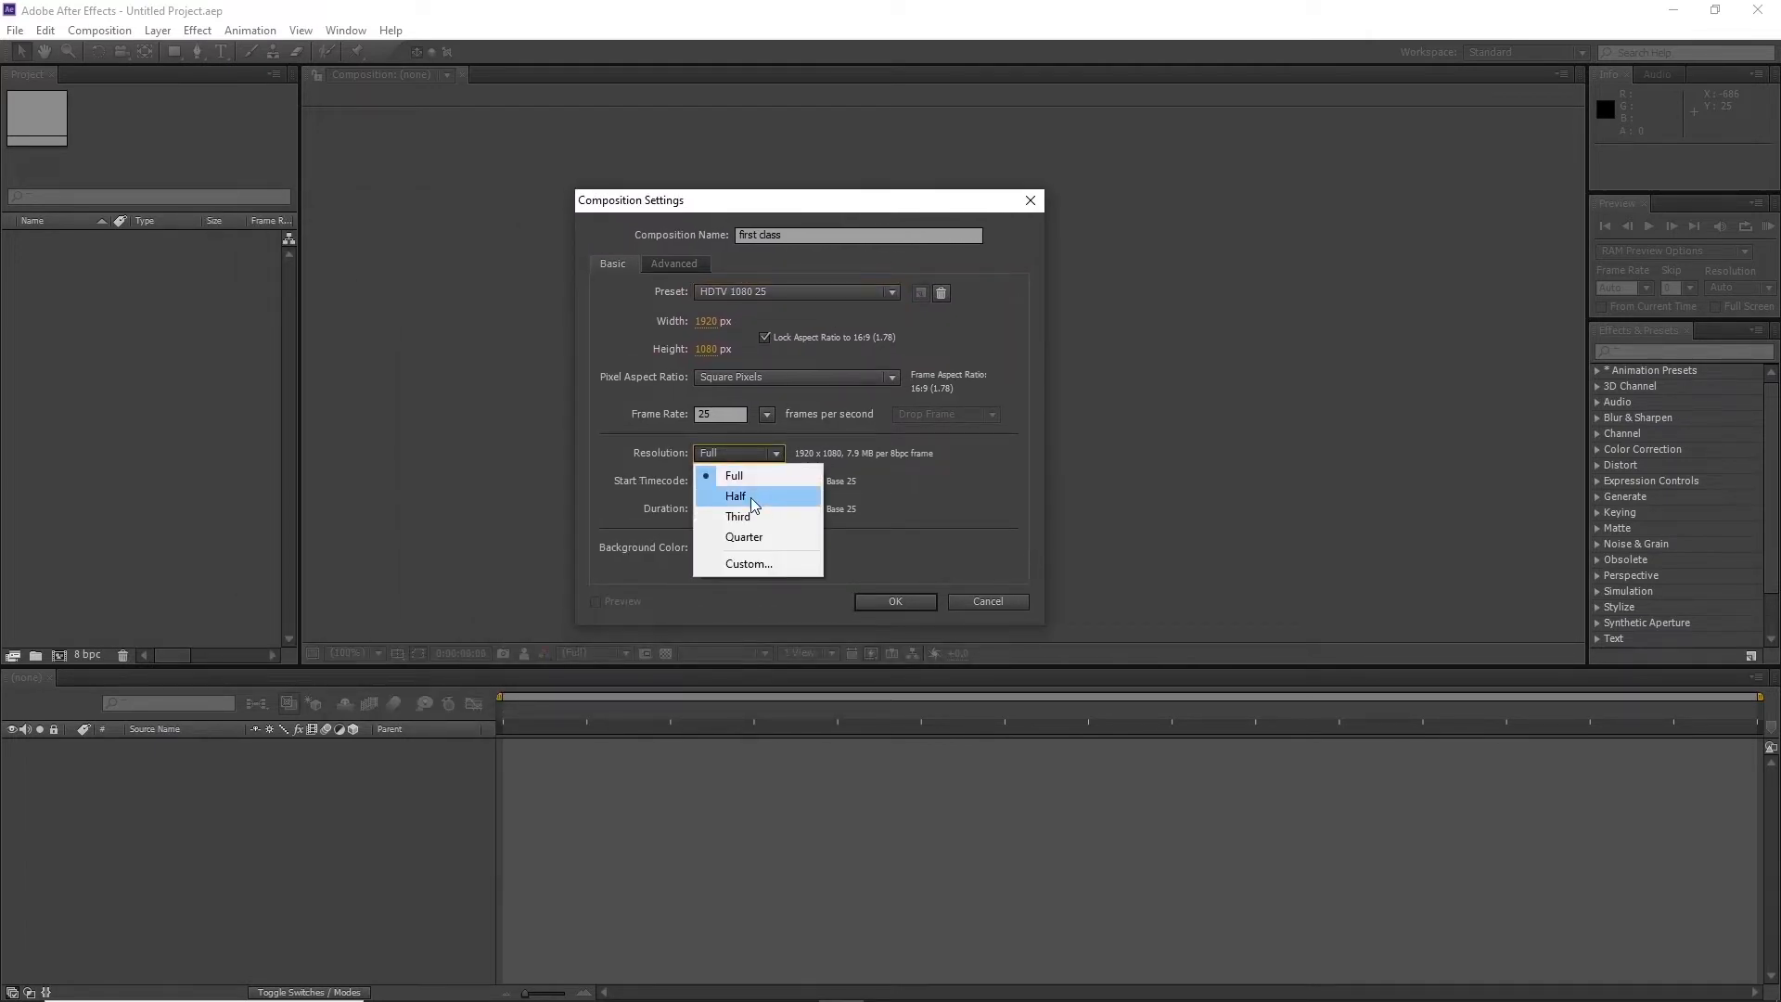
left_click(749, 497)
left_click_drag(820, 203, 898, 240)
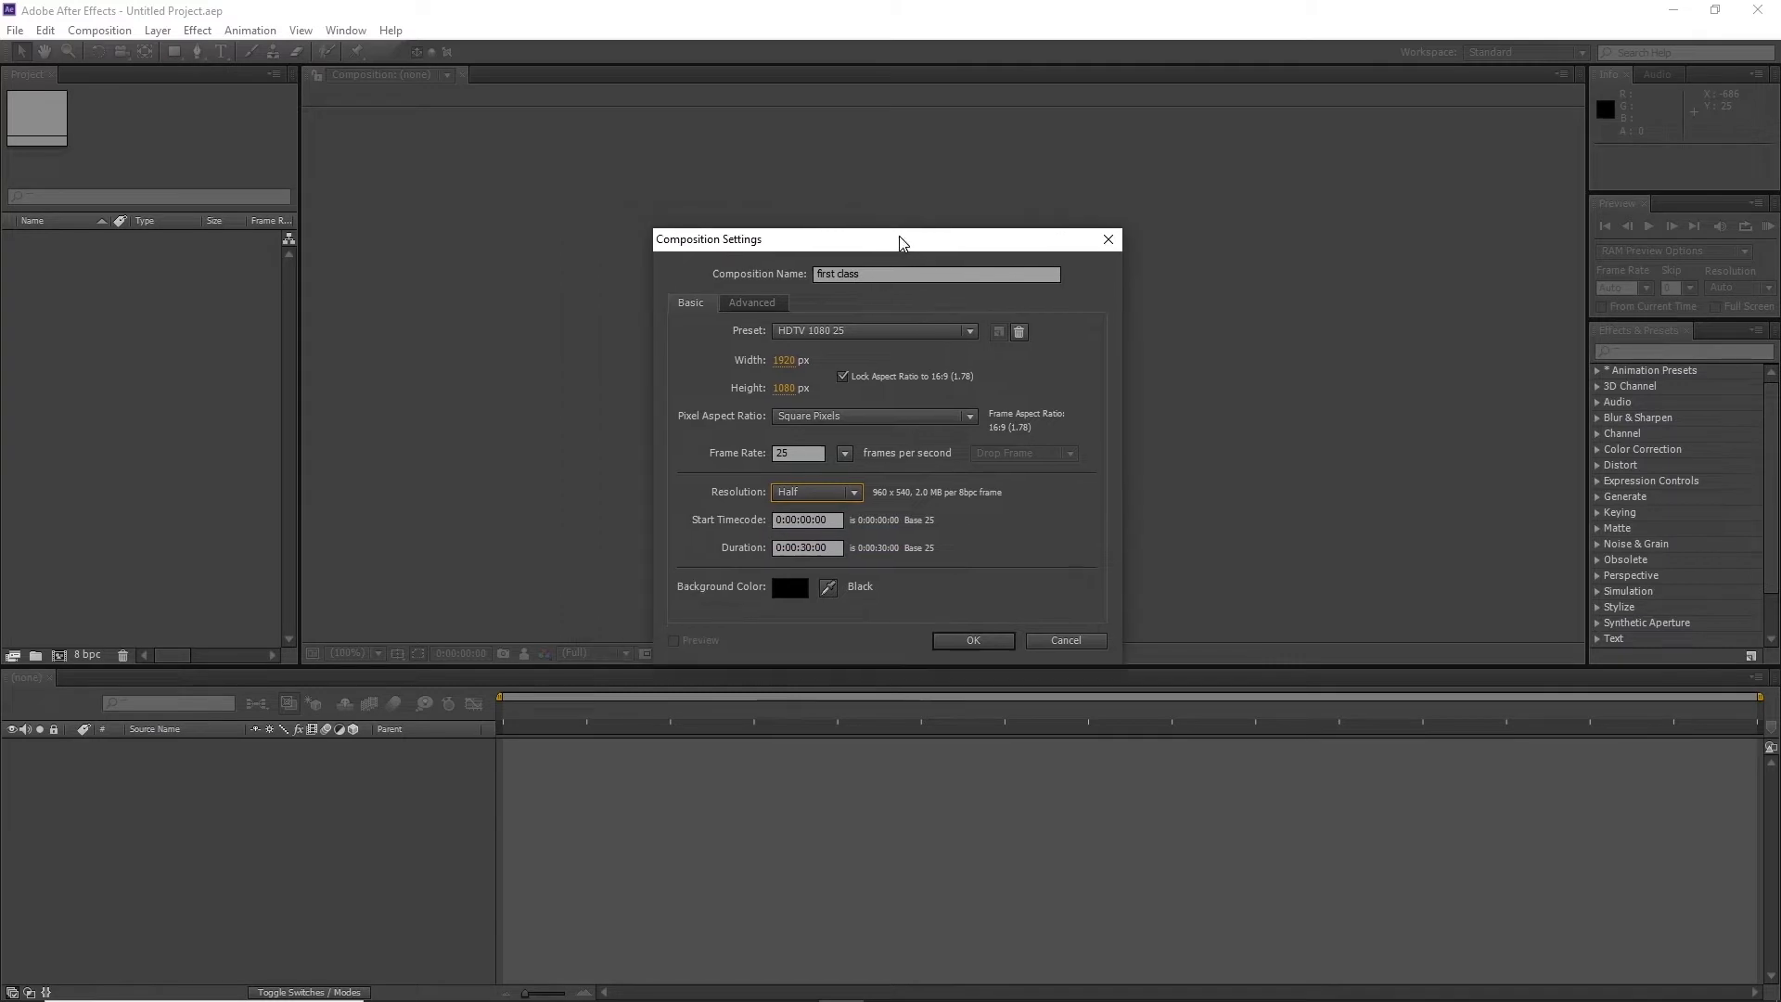
left_click(852, 498)
left_click(842, 510)
left_click_drag(928, 241, 552, 321)
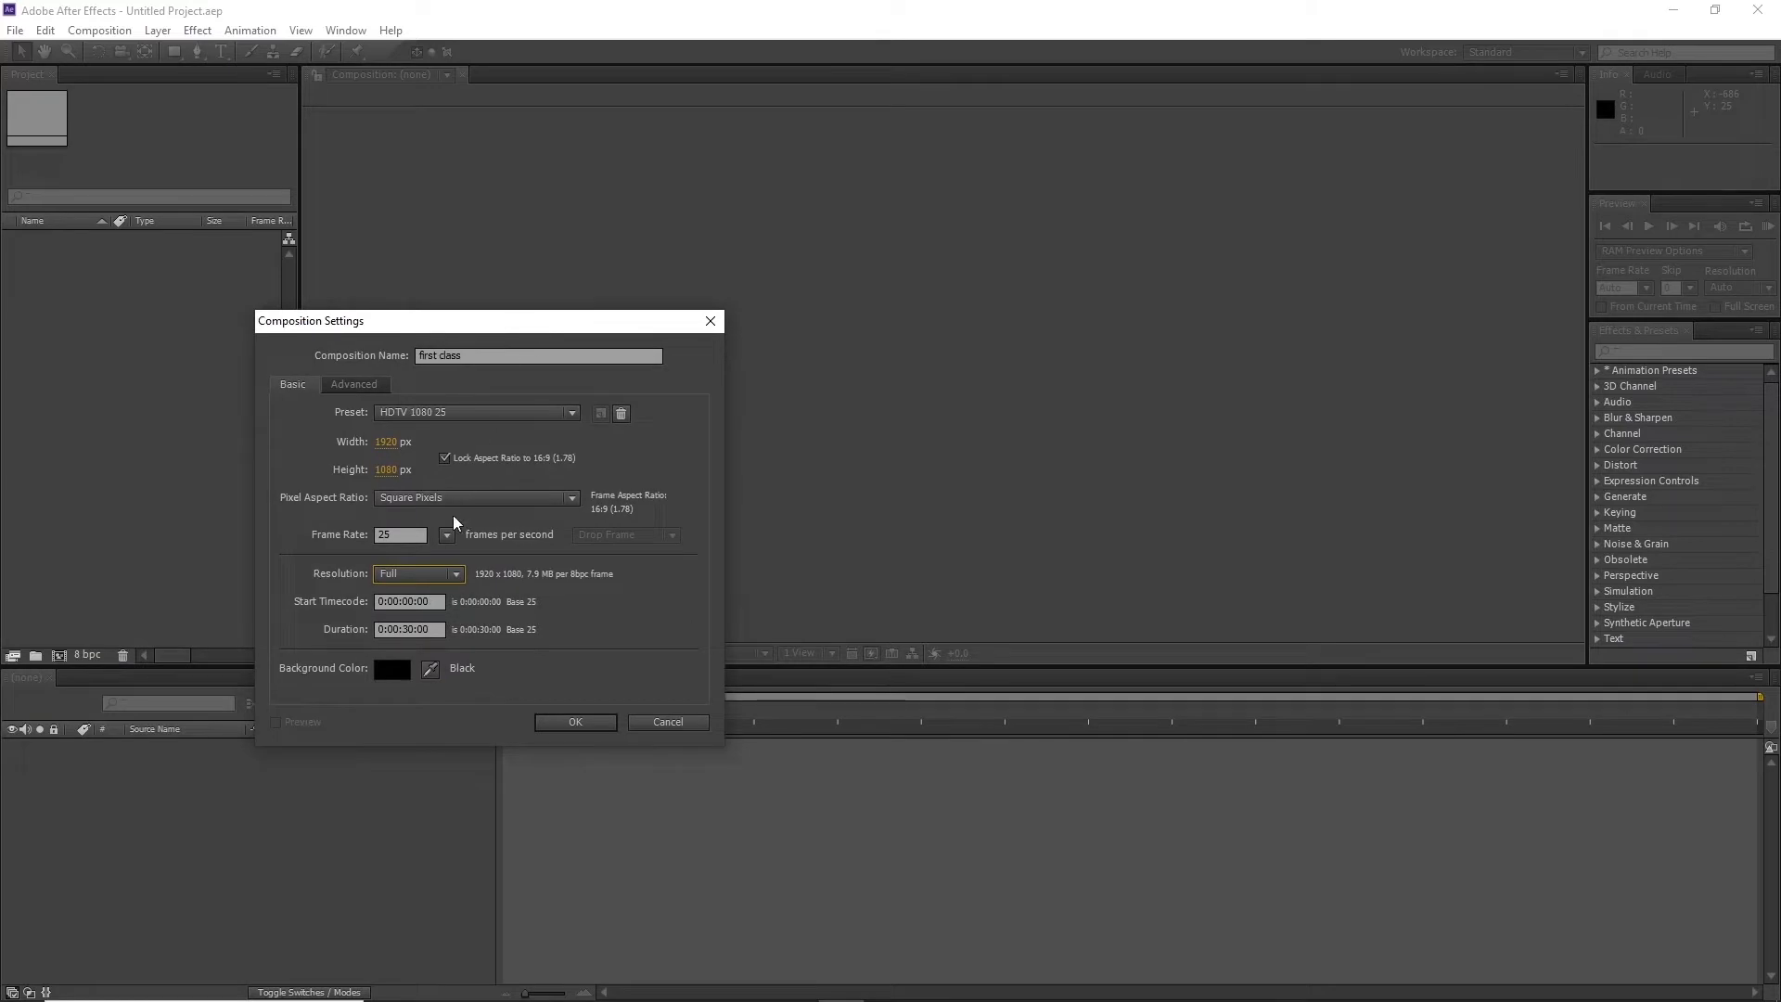
Set the composition's resolution to Half and its duration to 0:00:10:00
left_click(430, 575)
left_click(434, 616)
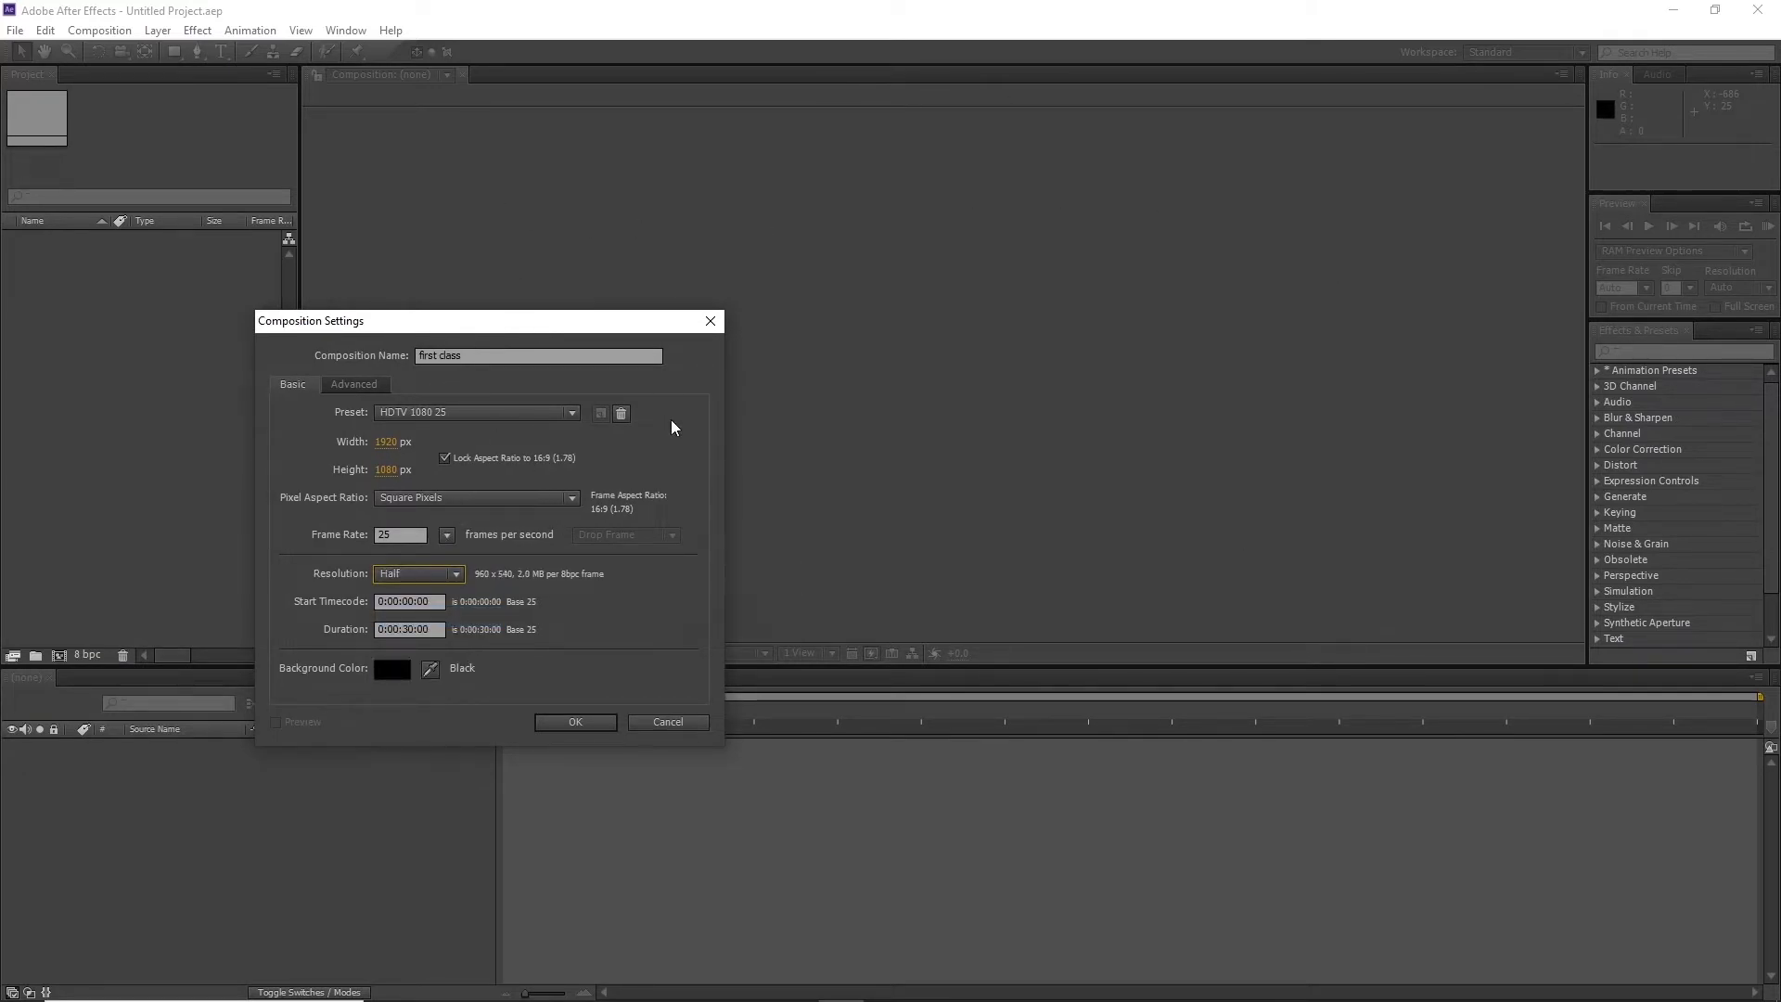
left_click_drag(470, 323, 985, 243)
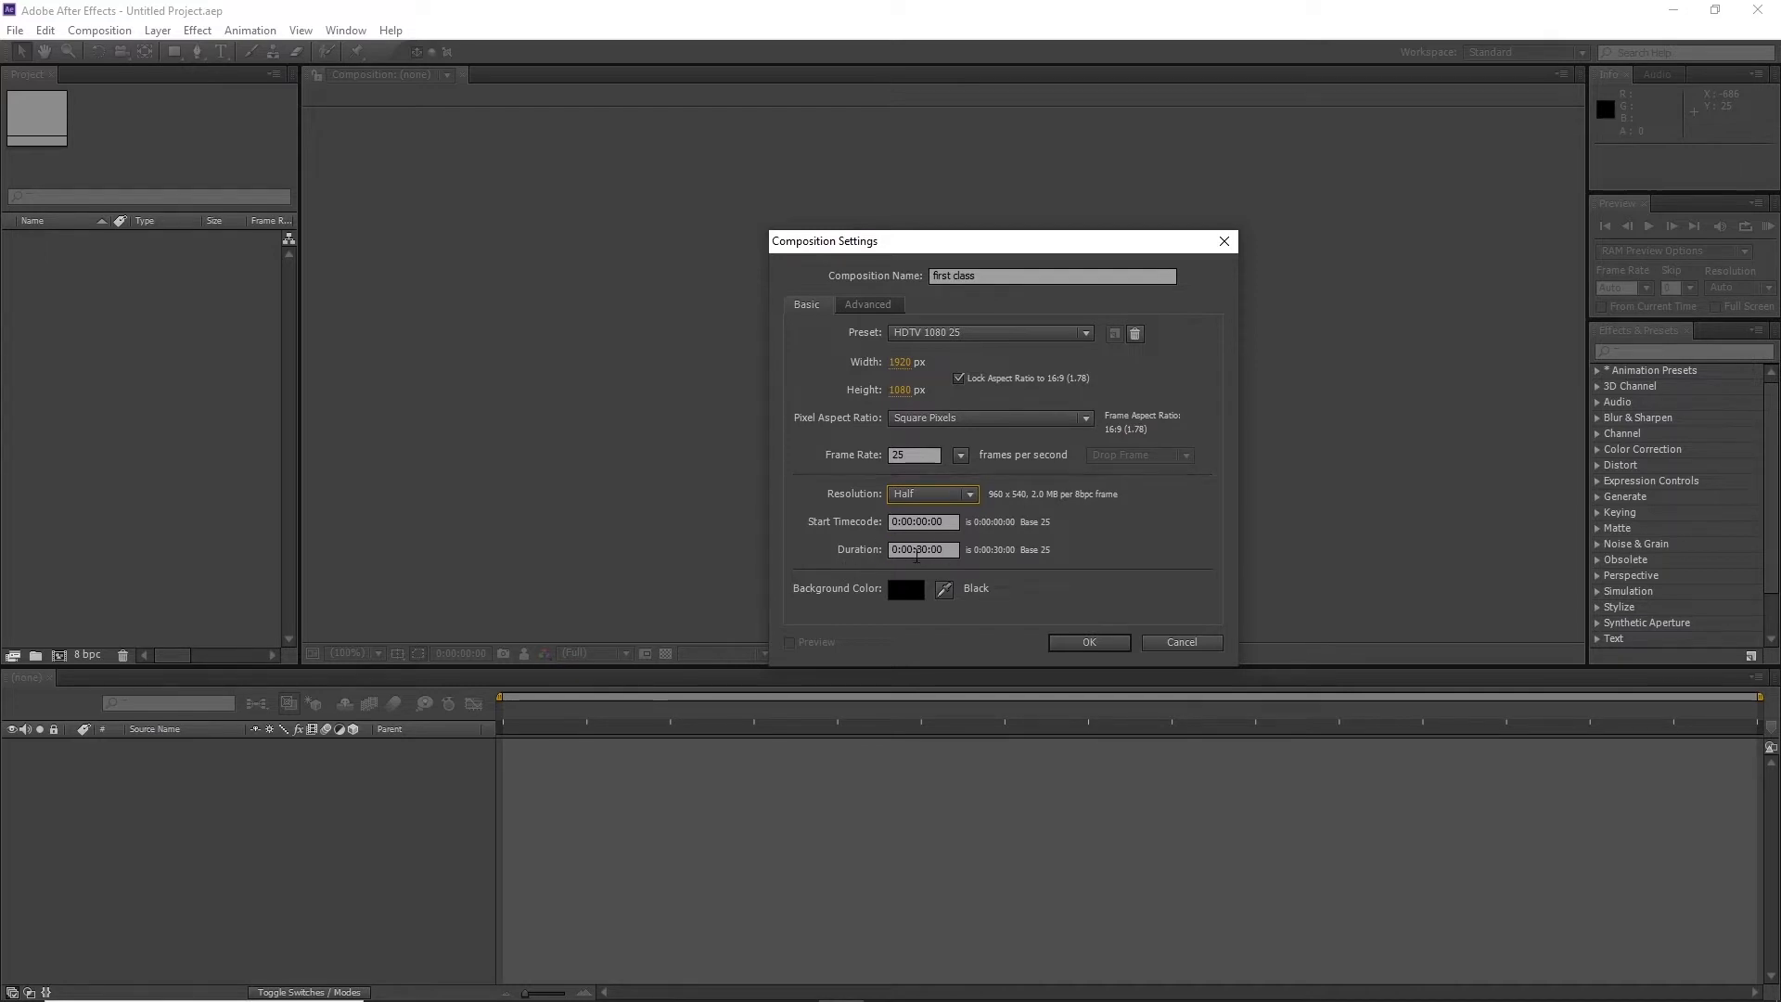
left_click(916, 555)
type("1")
left_click(1021, 564)
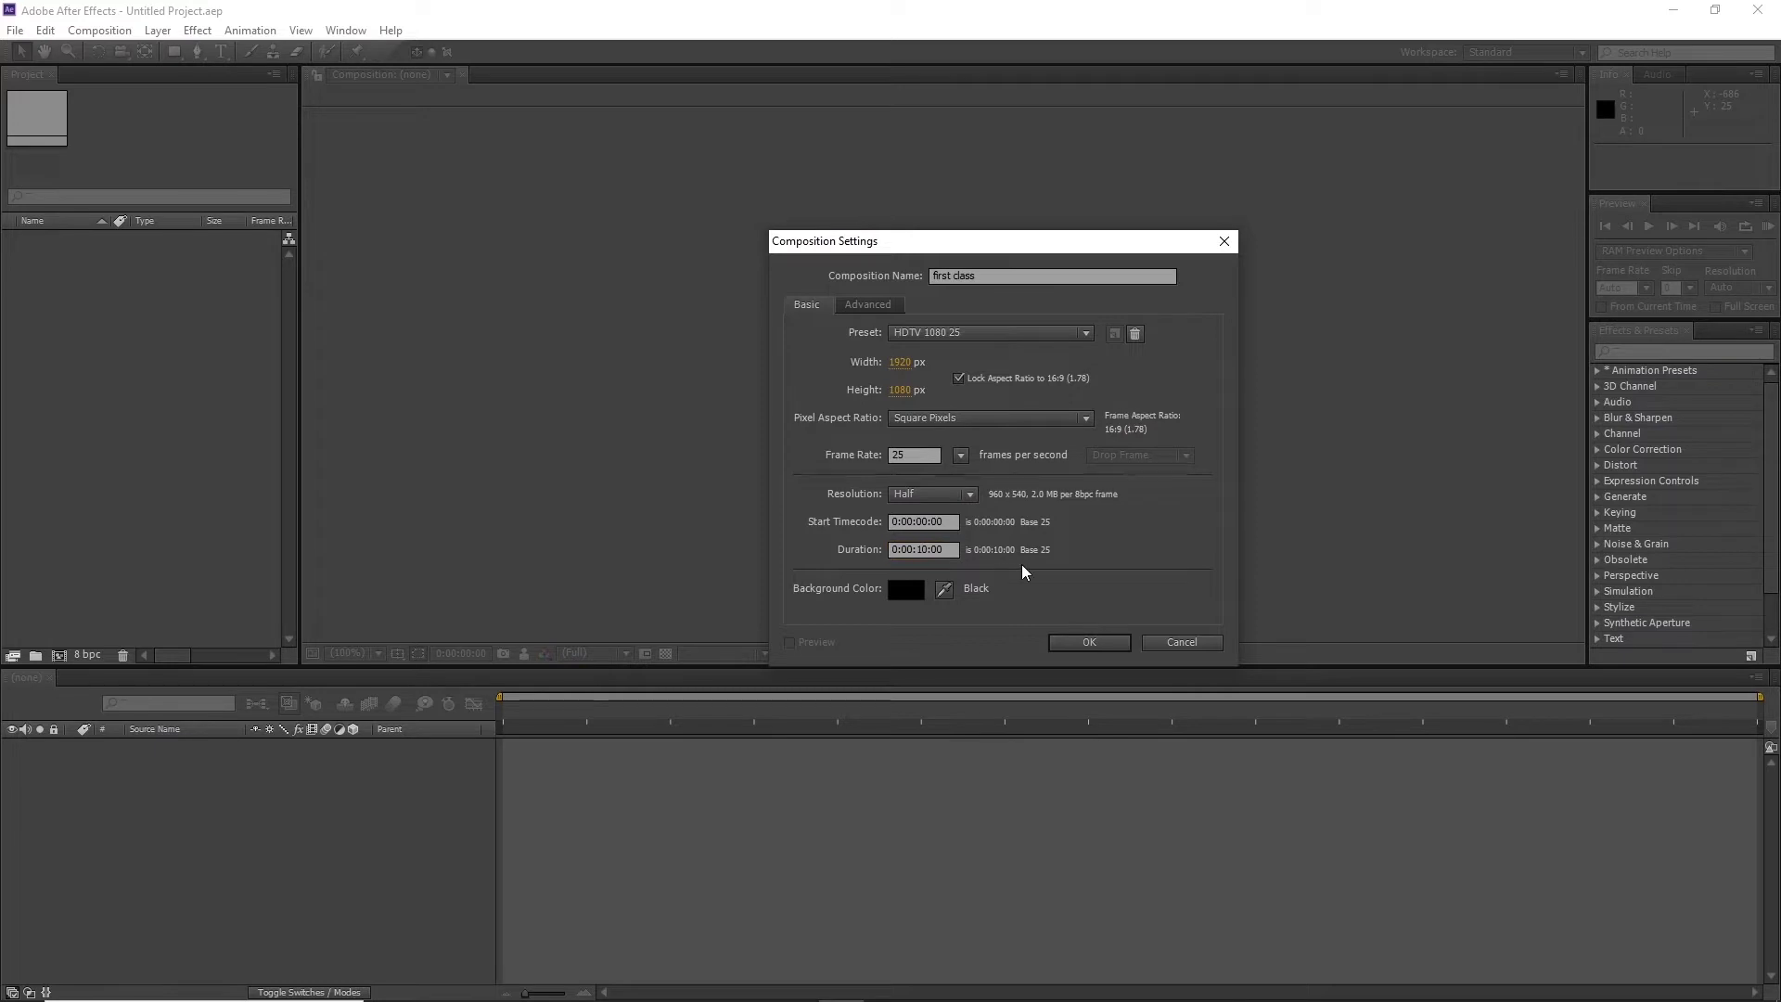
Try a lime green background color (AEFF00) for the composition and return it to black
left_click(907, 590)
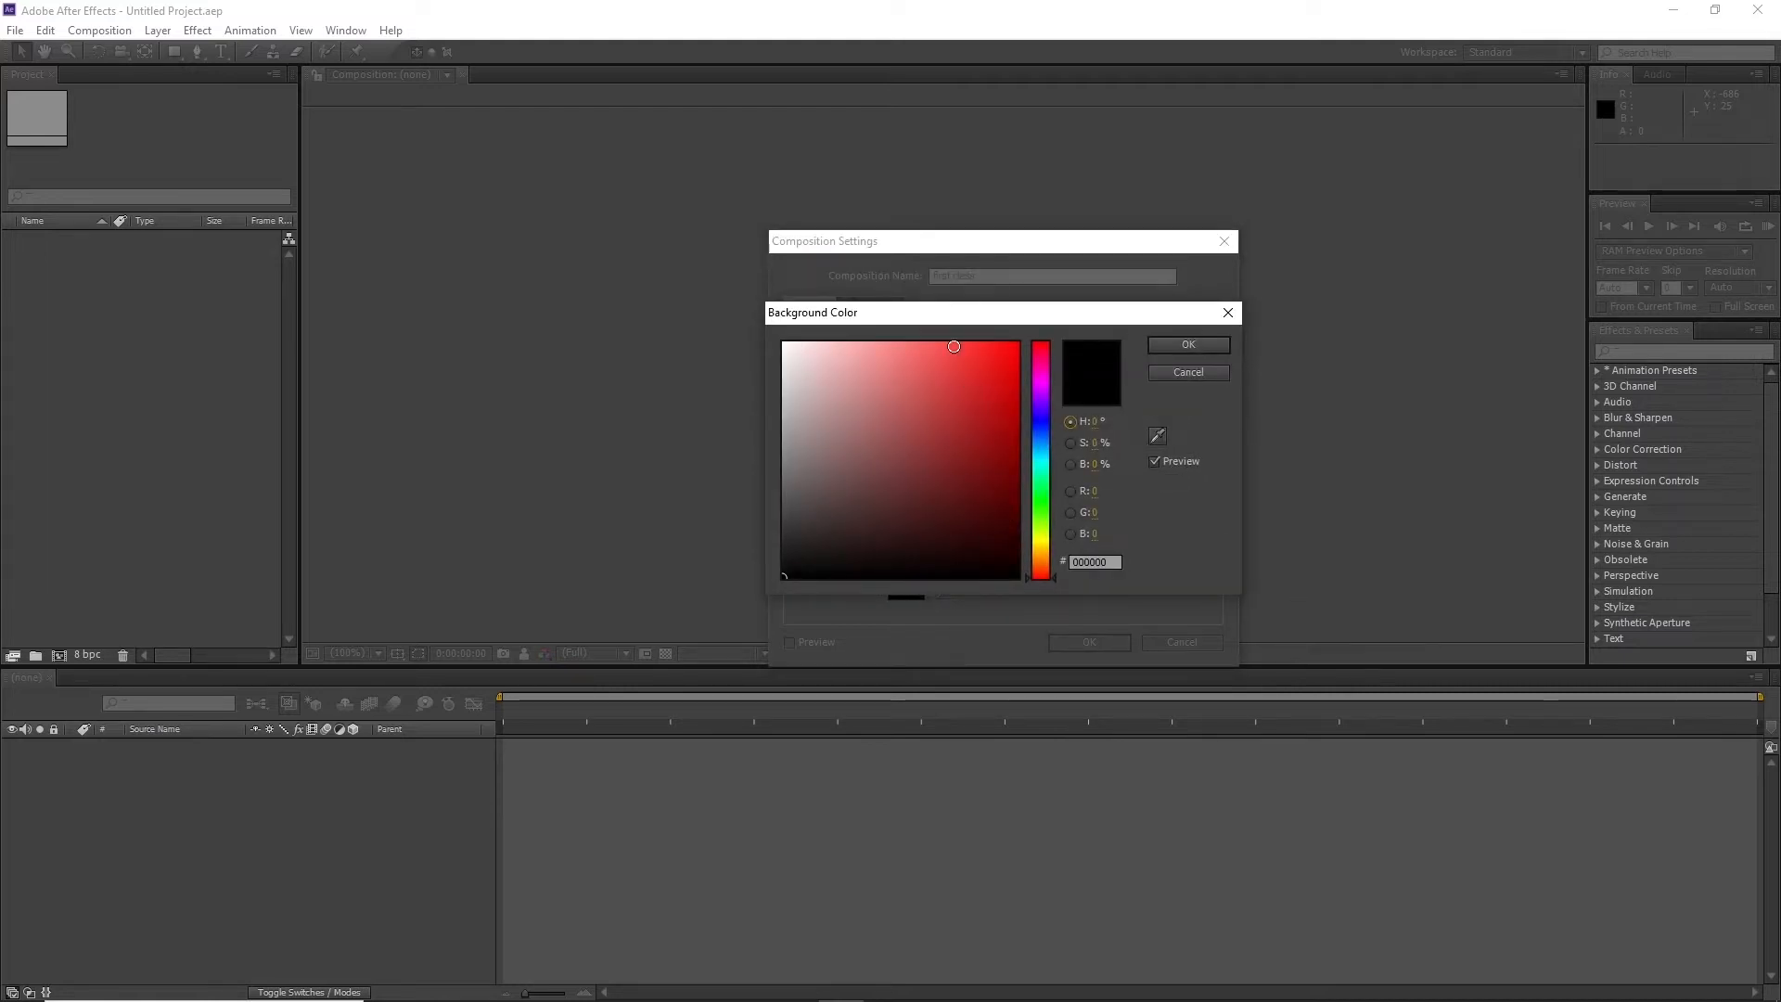
left_click_drag(974, 371, 1025, 336)
left_click_drag(1041, 450, 1041, 525)
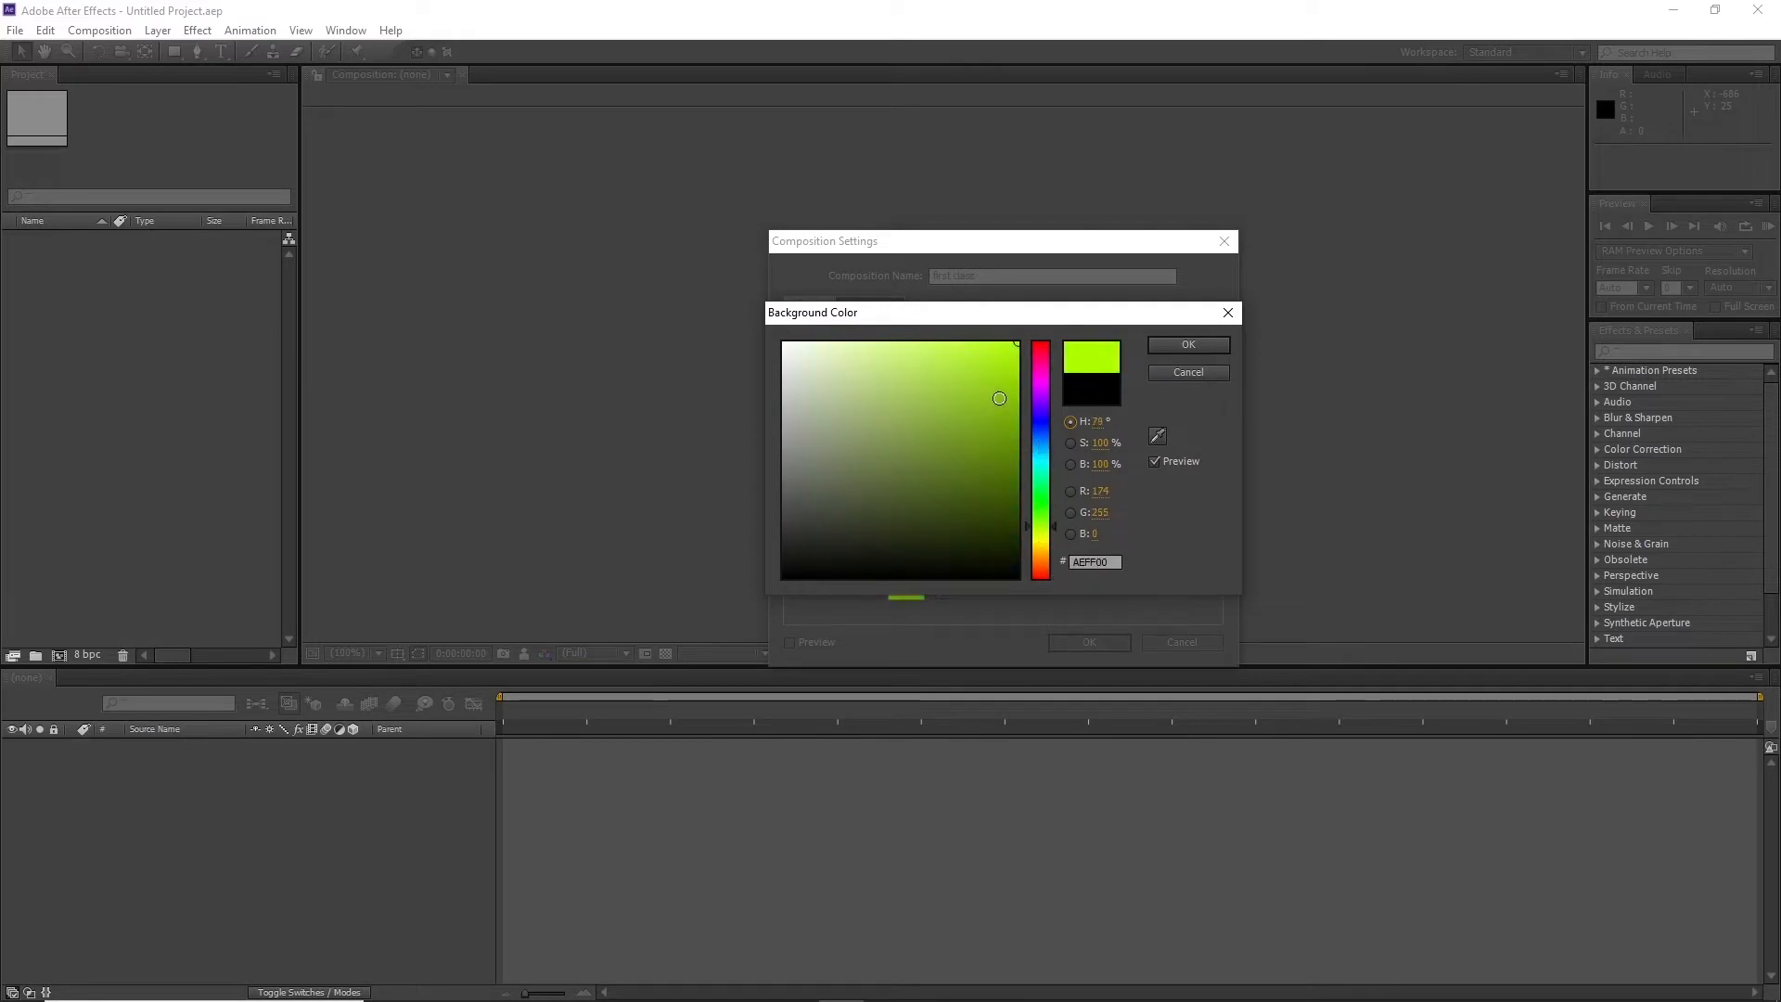
left_click_drag(999, 398, 783, 577)
left_click(1161, 350)
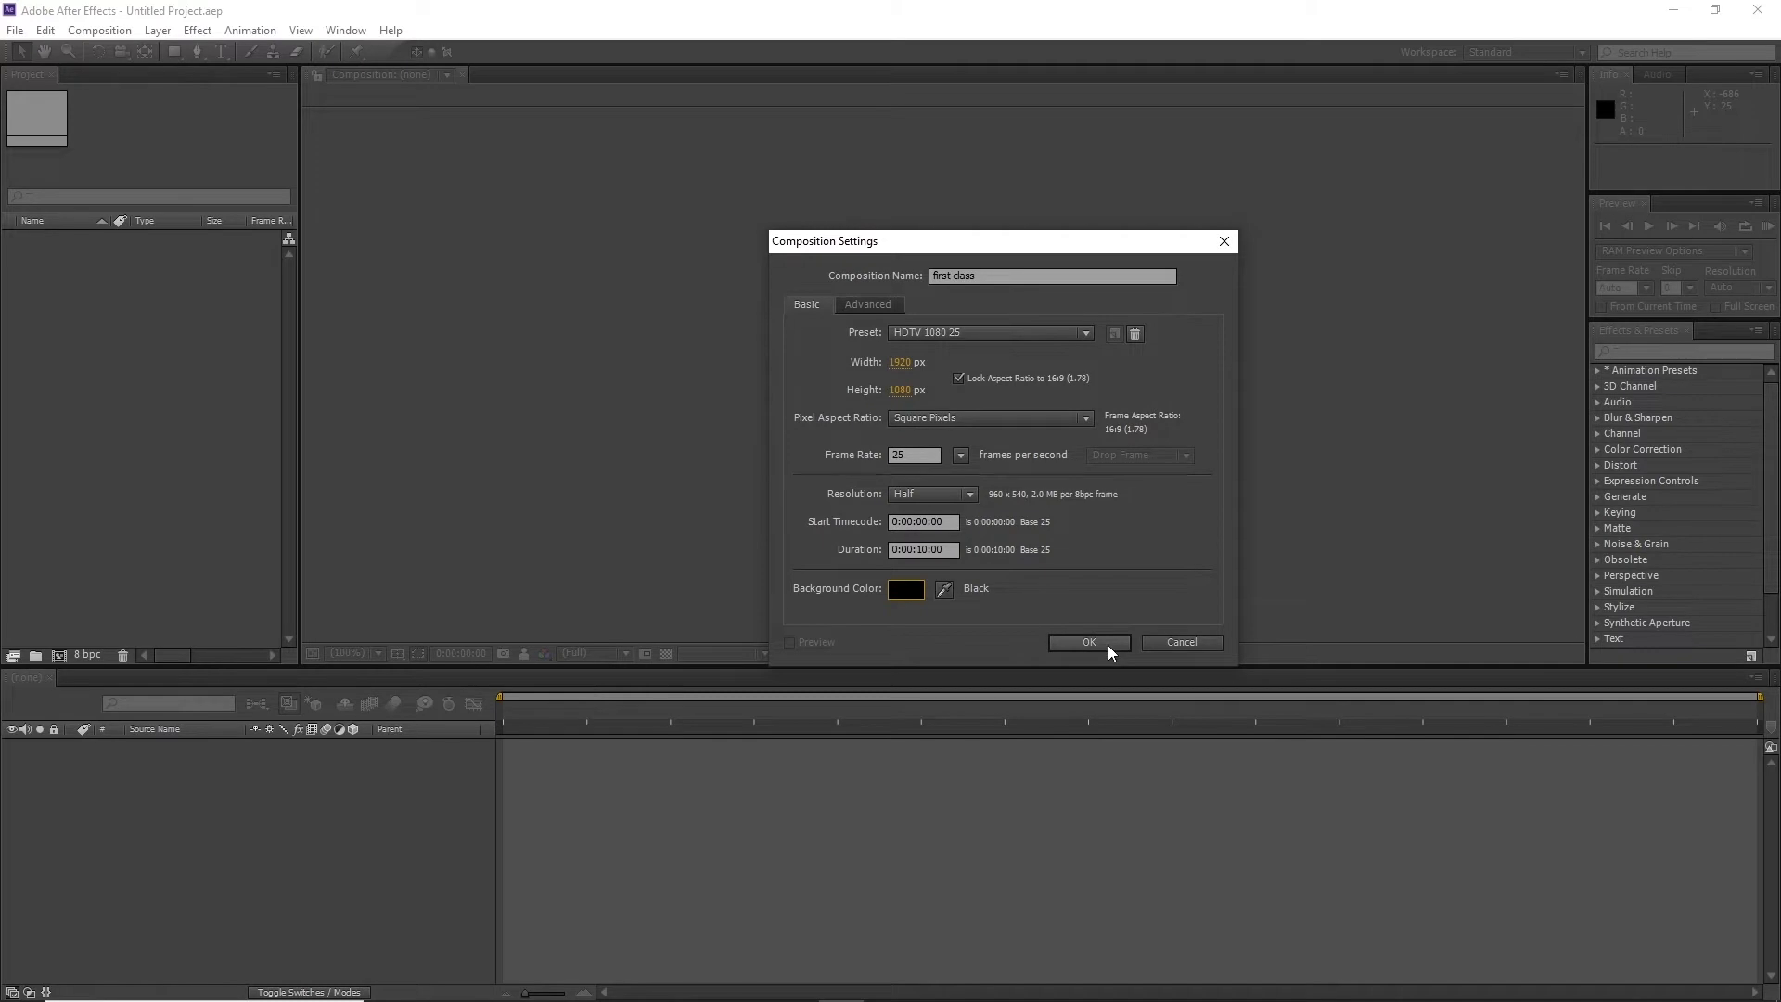
Accept the settings to create the "first class" composition
left_click(1089, 642)
right_click(993, 562)
left_click(204, 353)
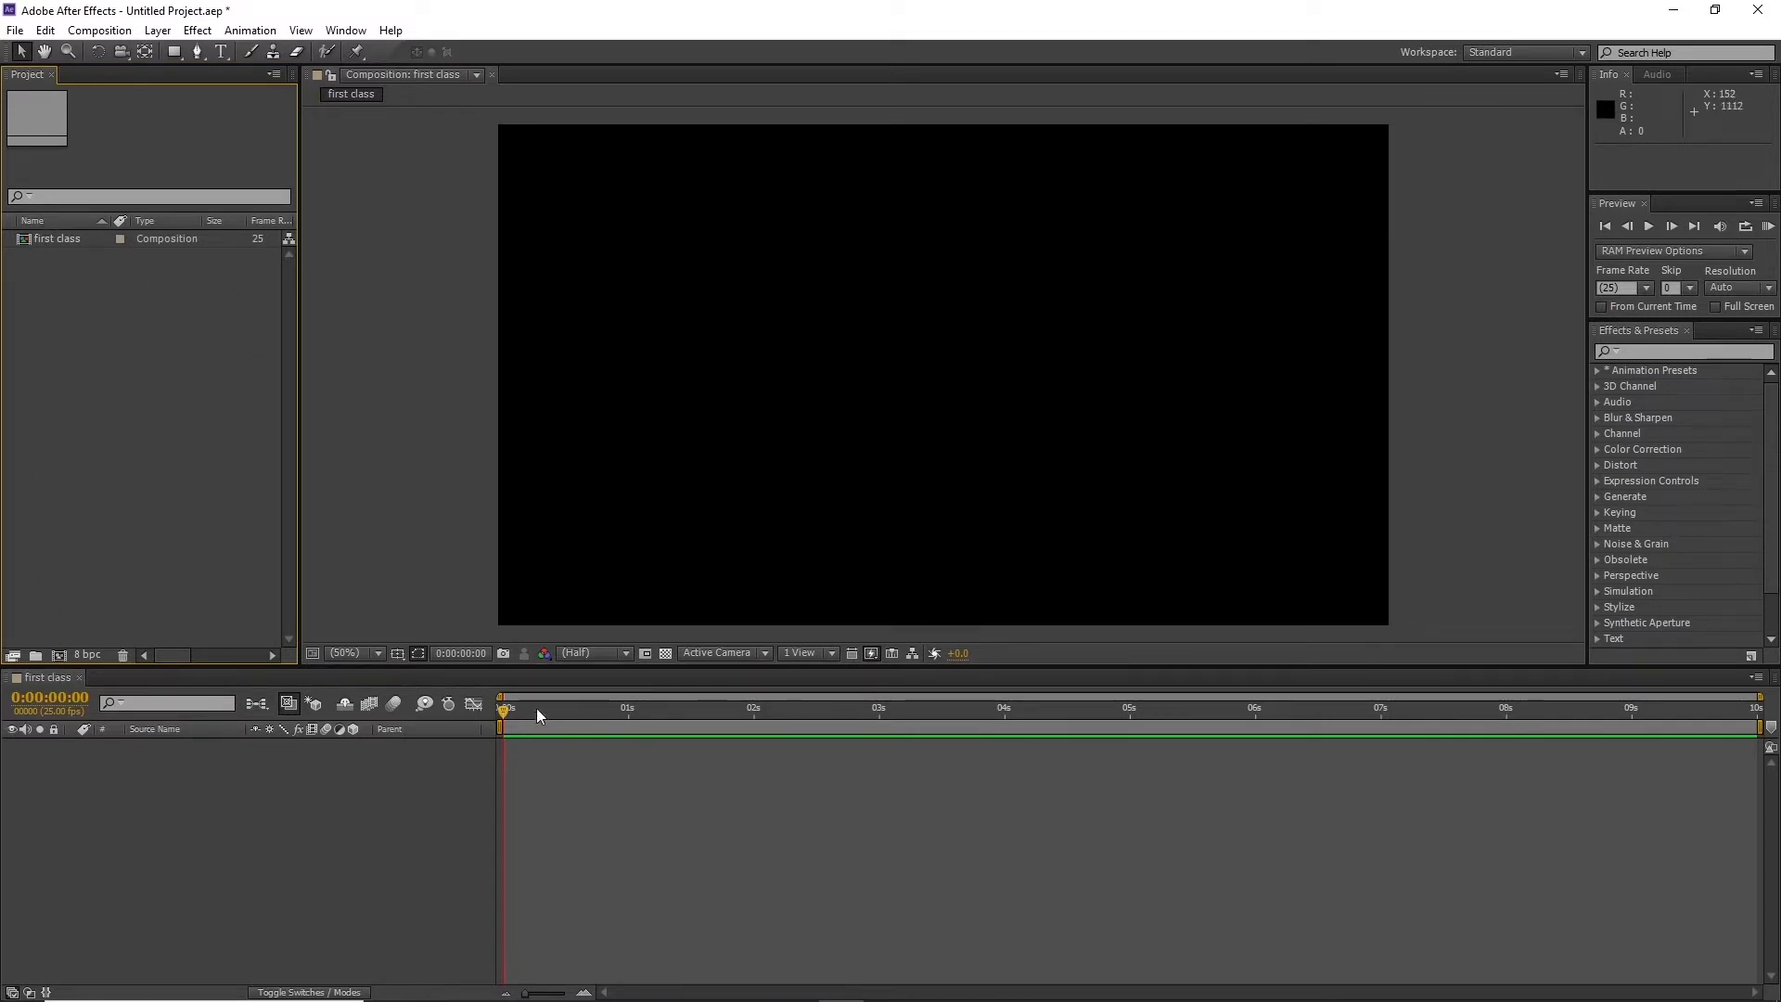
mouse_move(532, 701)
left_mouse_down()
mouse_move(981, 727)
mouse_move(1668, 705)
mouse_move(516, 685)
left_mouse_up()
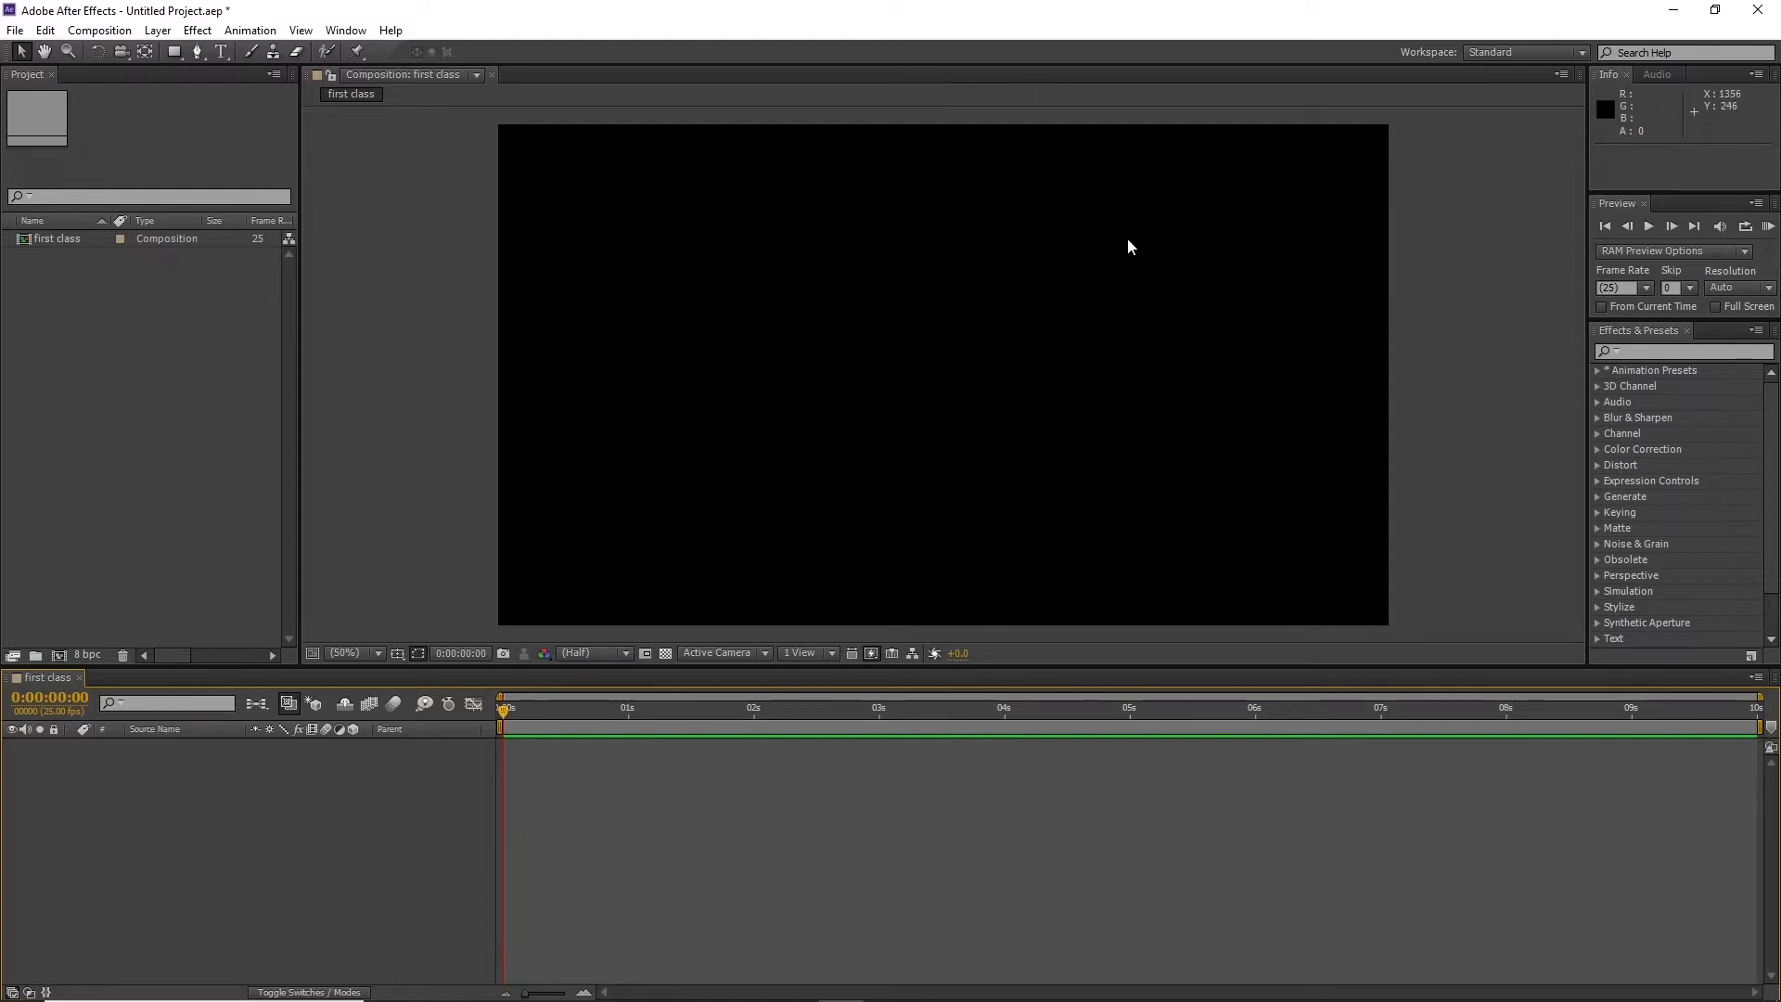
scroll(978, 436, "up", 2)
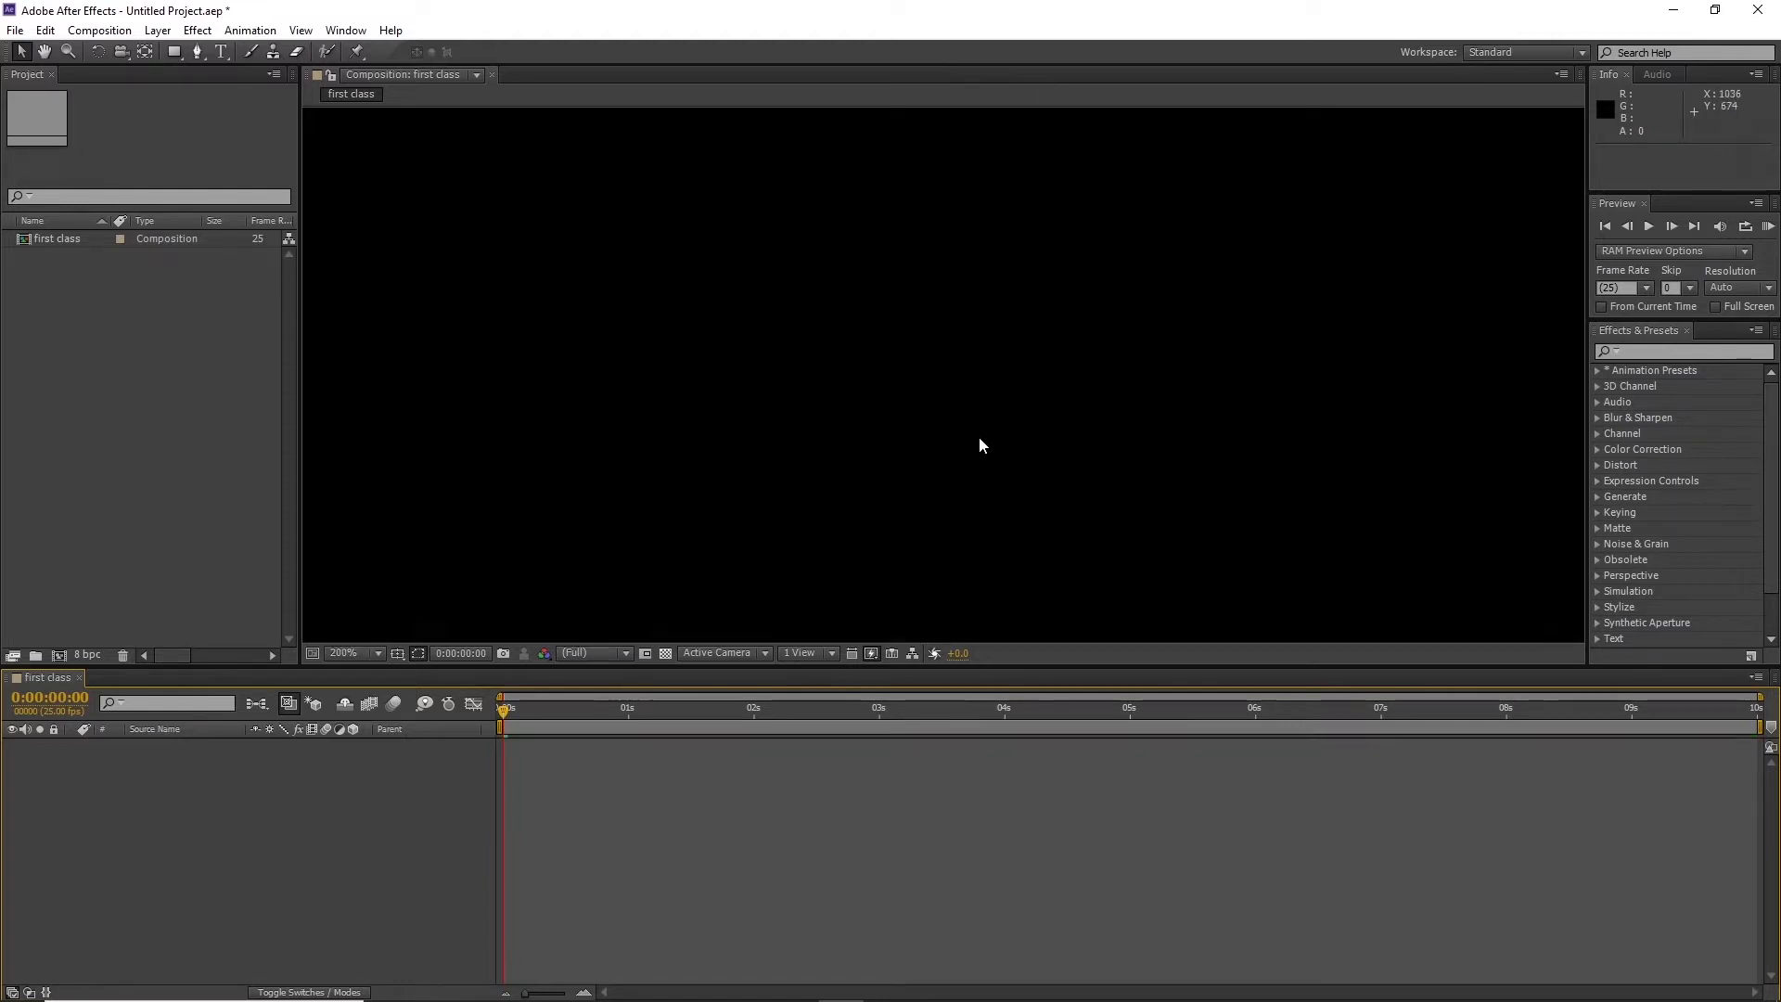
scroll(979, 437, "down", 6)
scroll(979, 436, "up", 4)
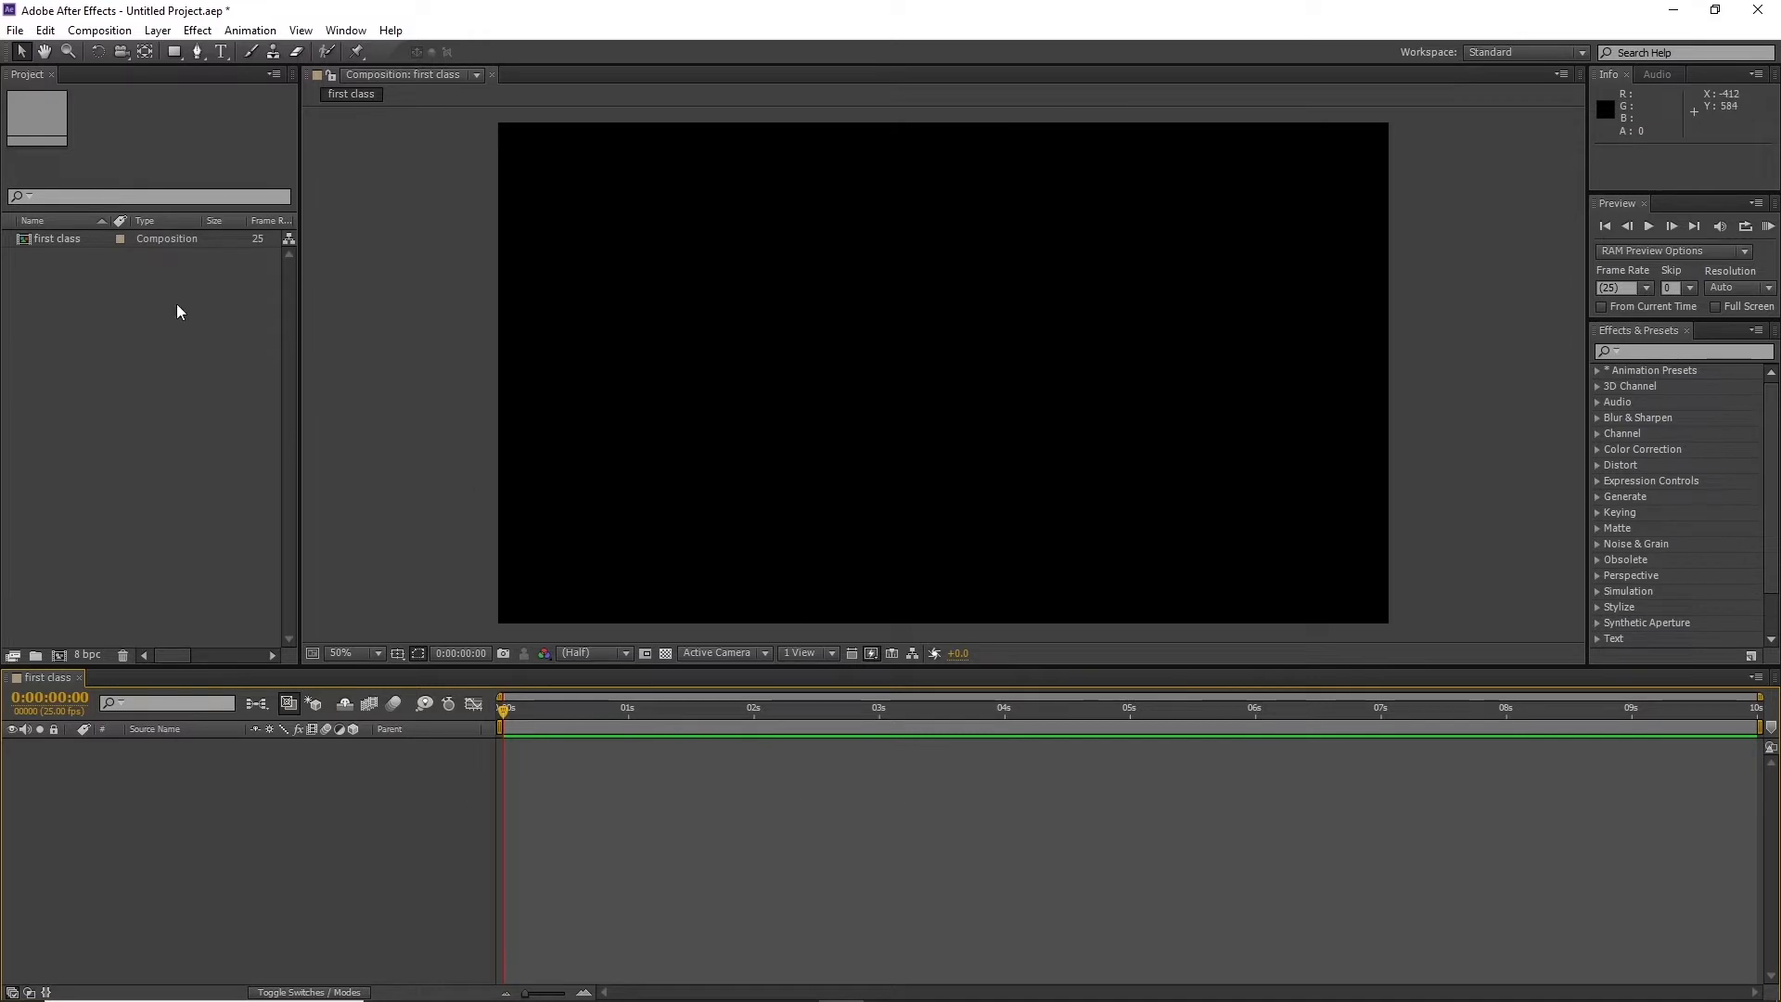
left_click(173, 368)
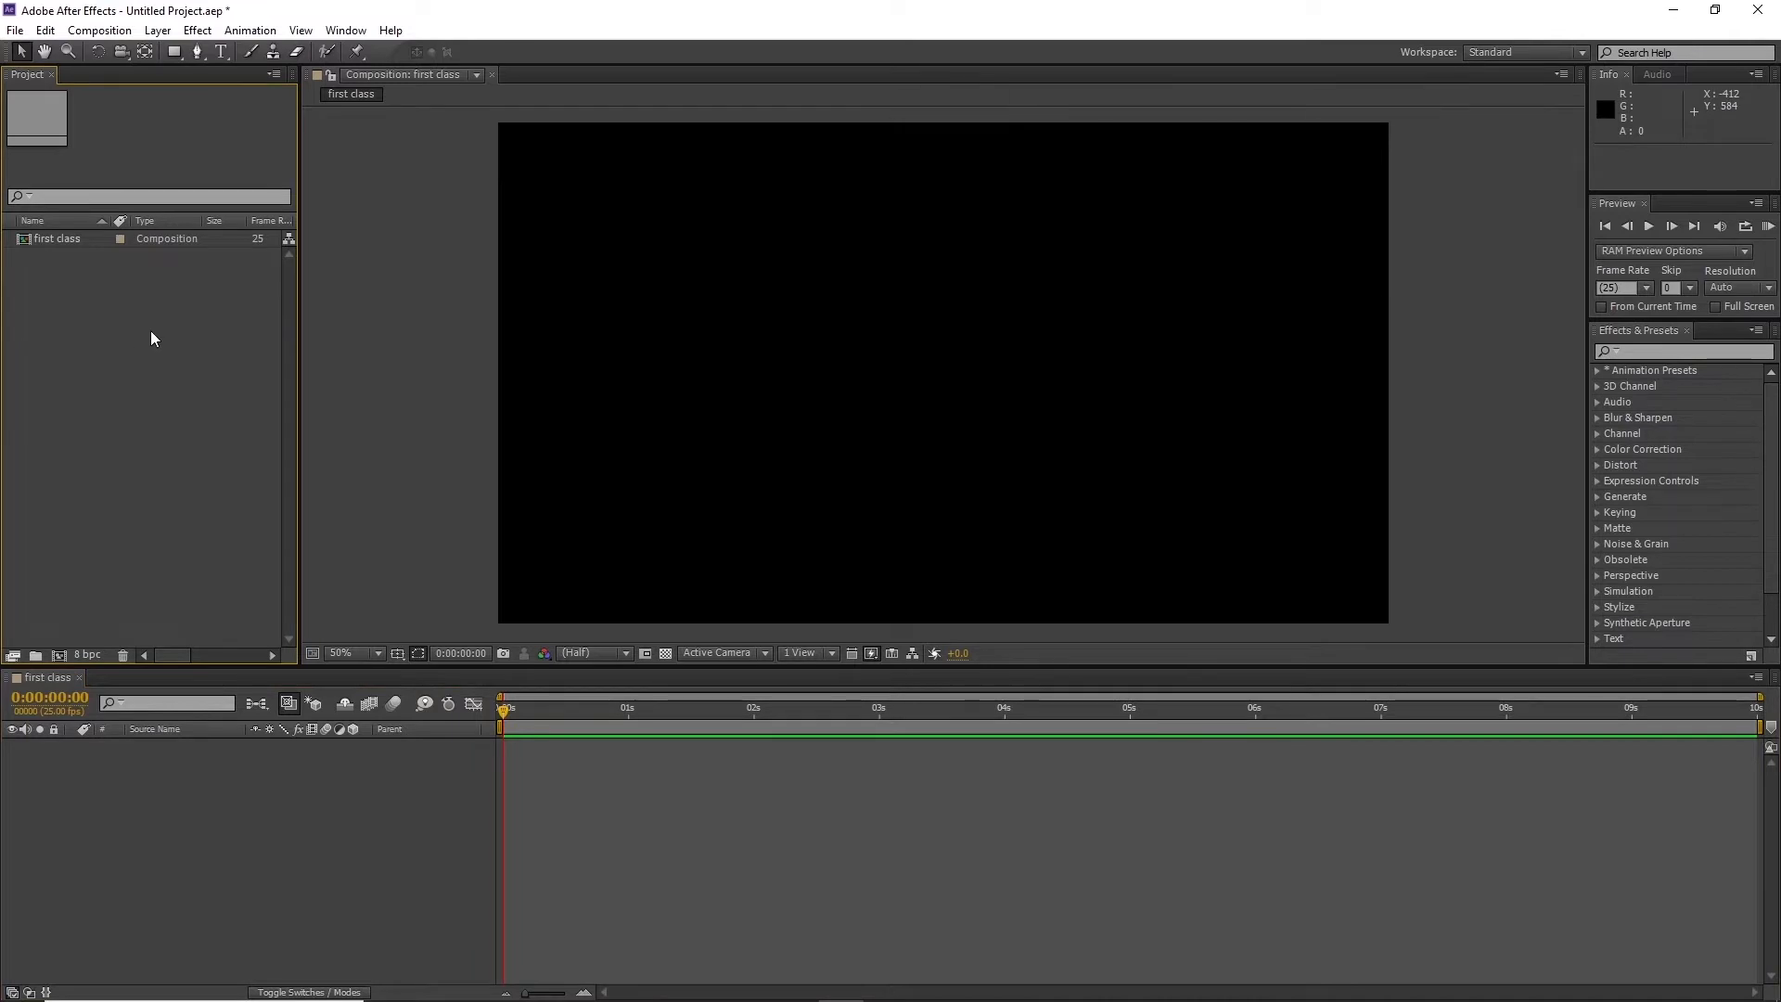
left_click(15, 30)
mouse_move(75, 269)
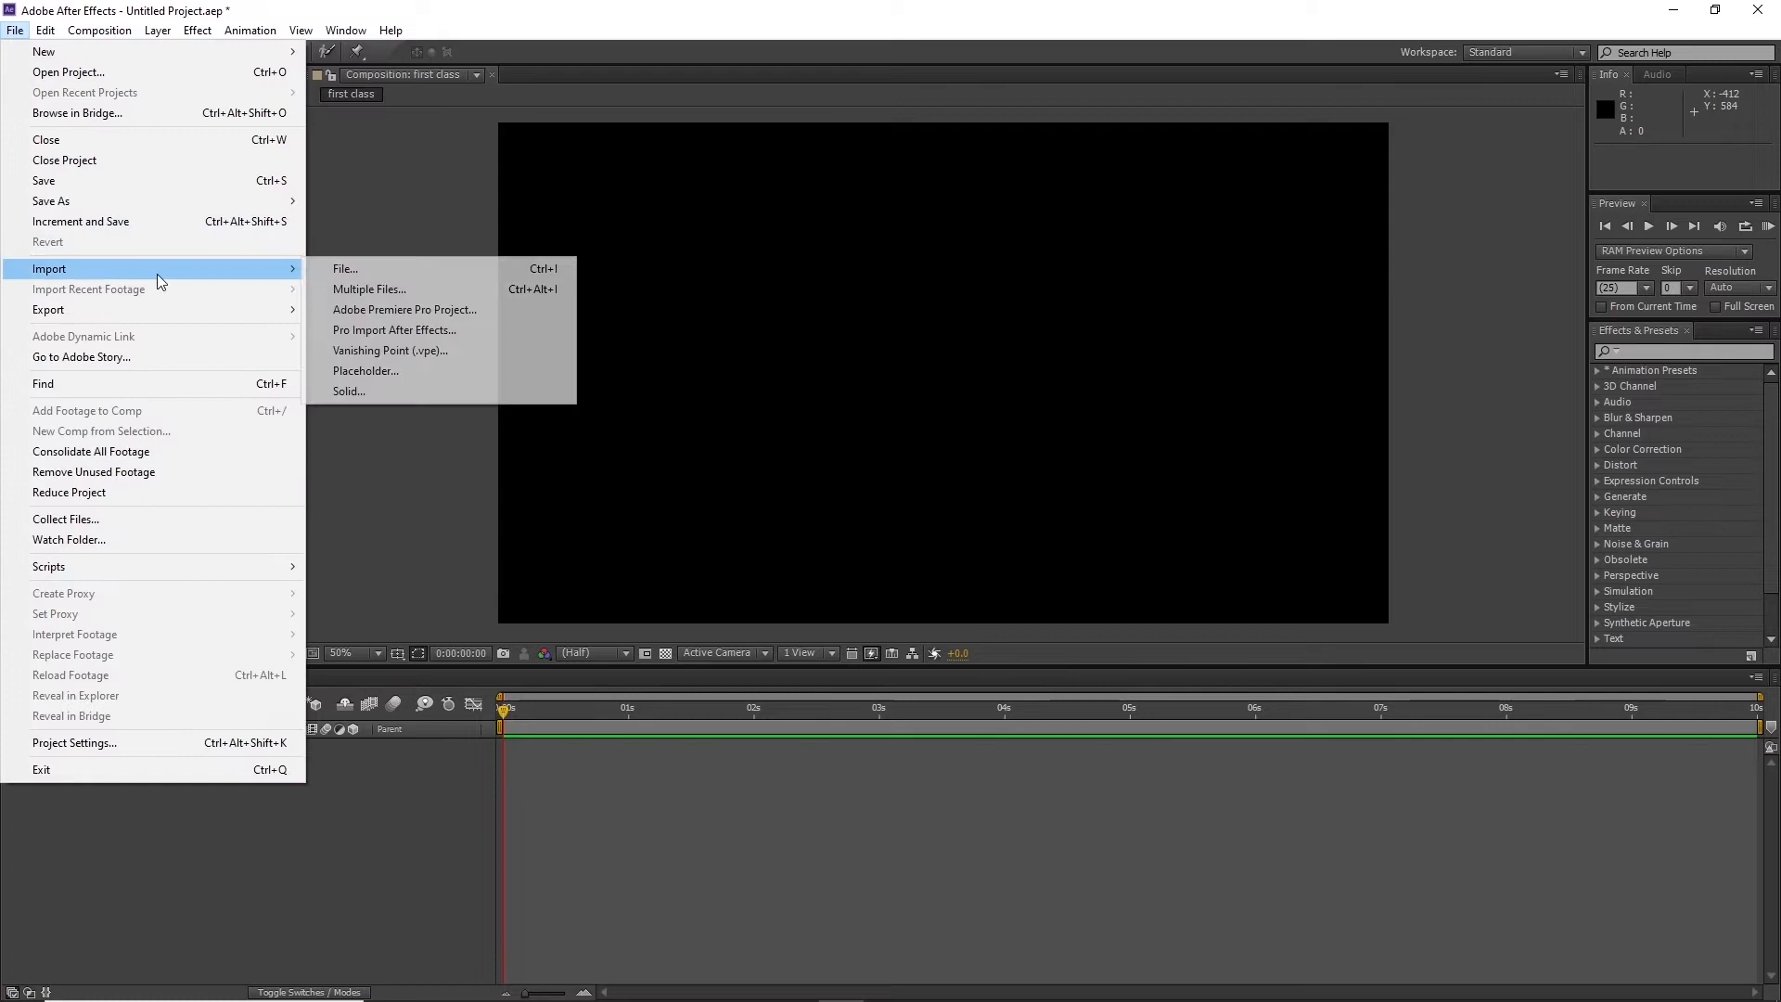
left_click(364, 265)
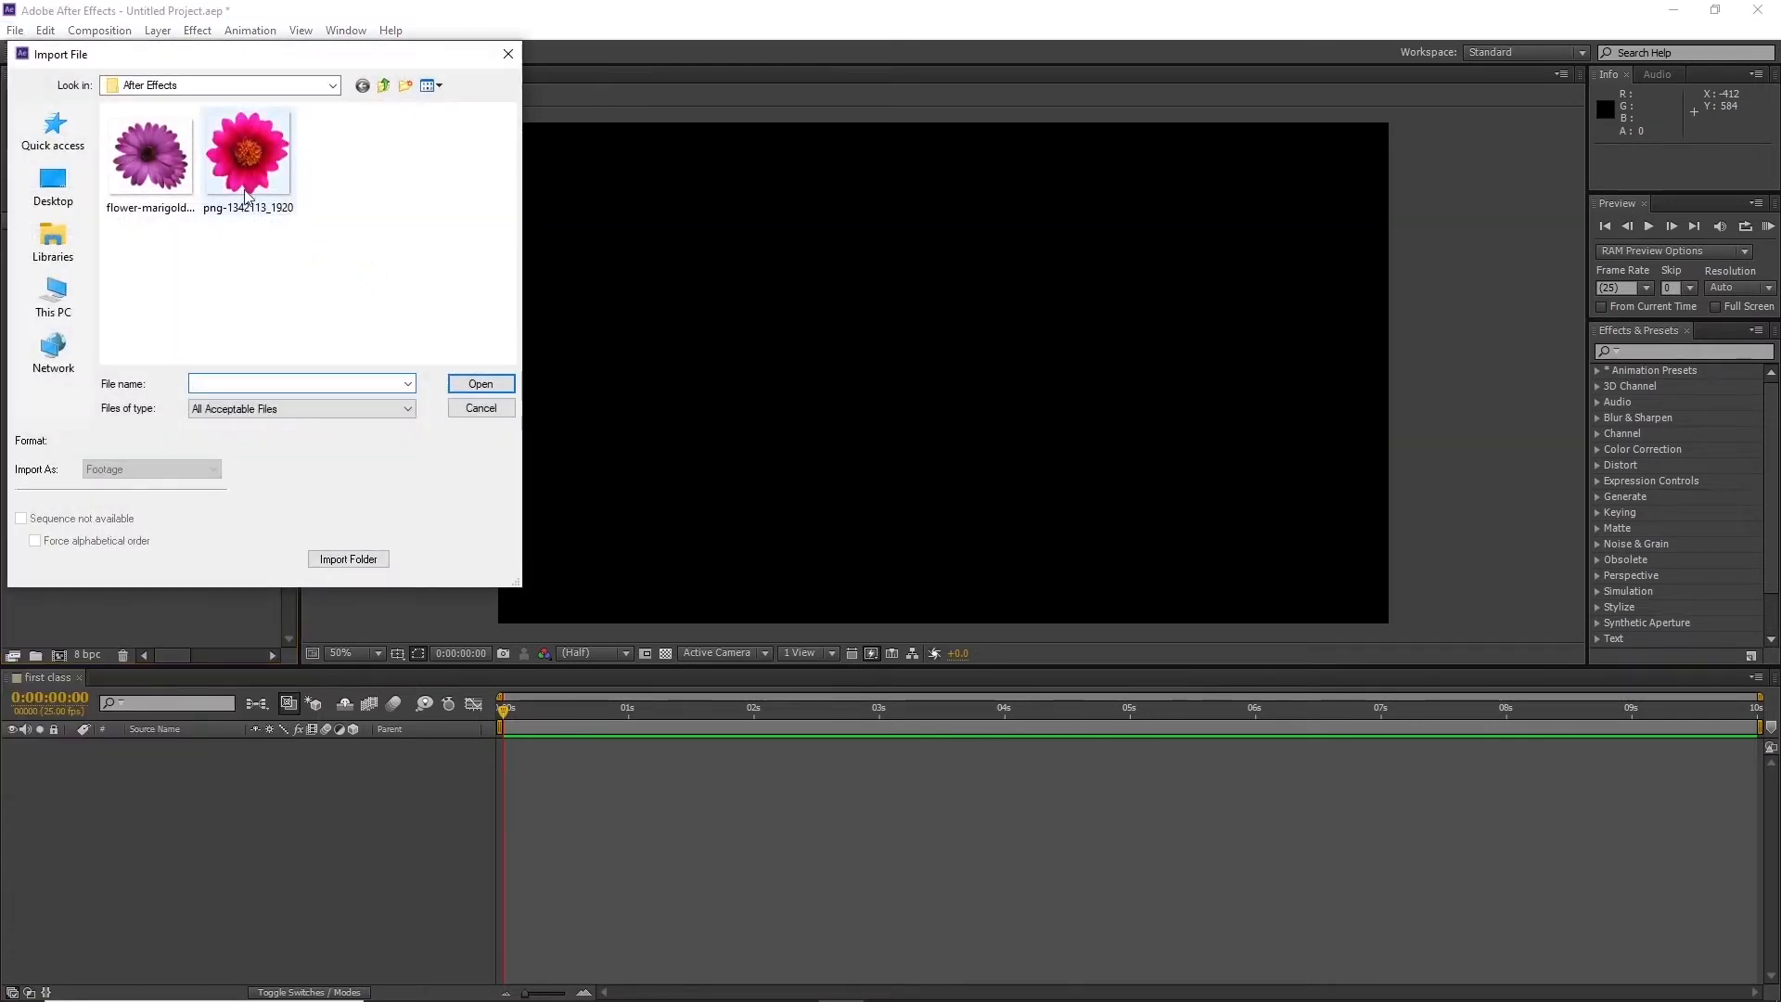
left_click(244, 190)
left_click(495, 409)
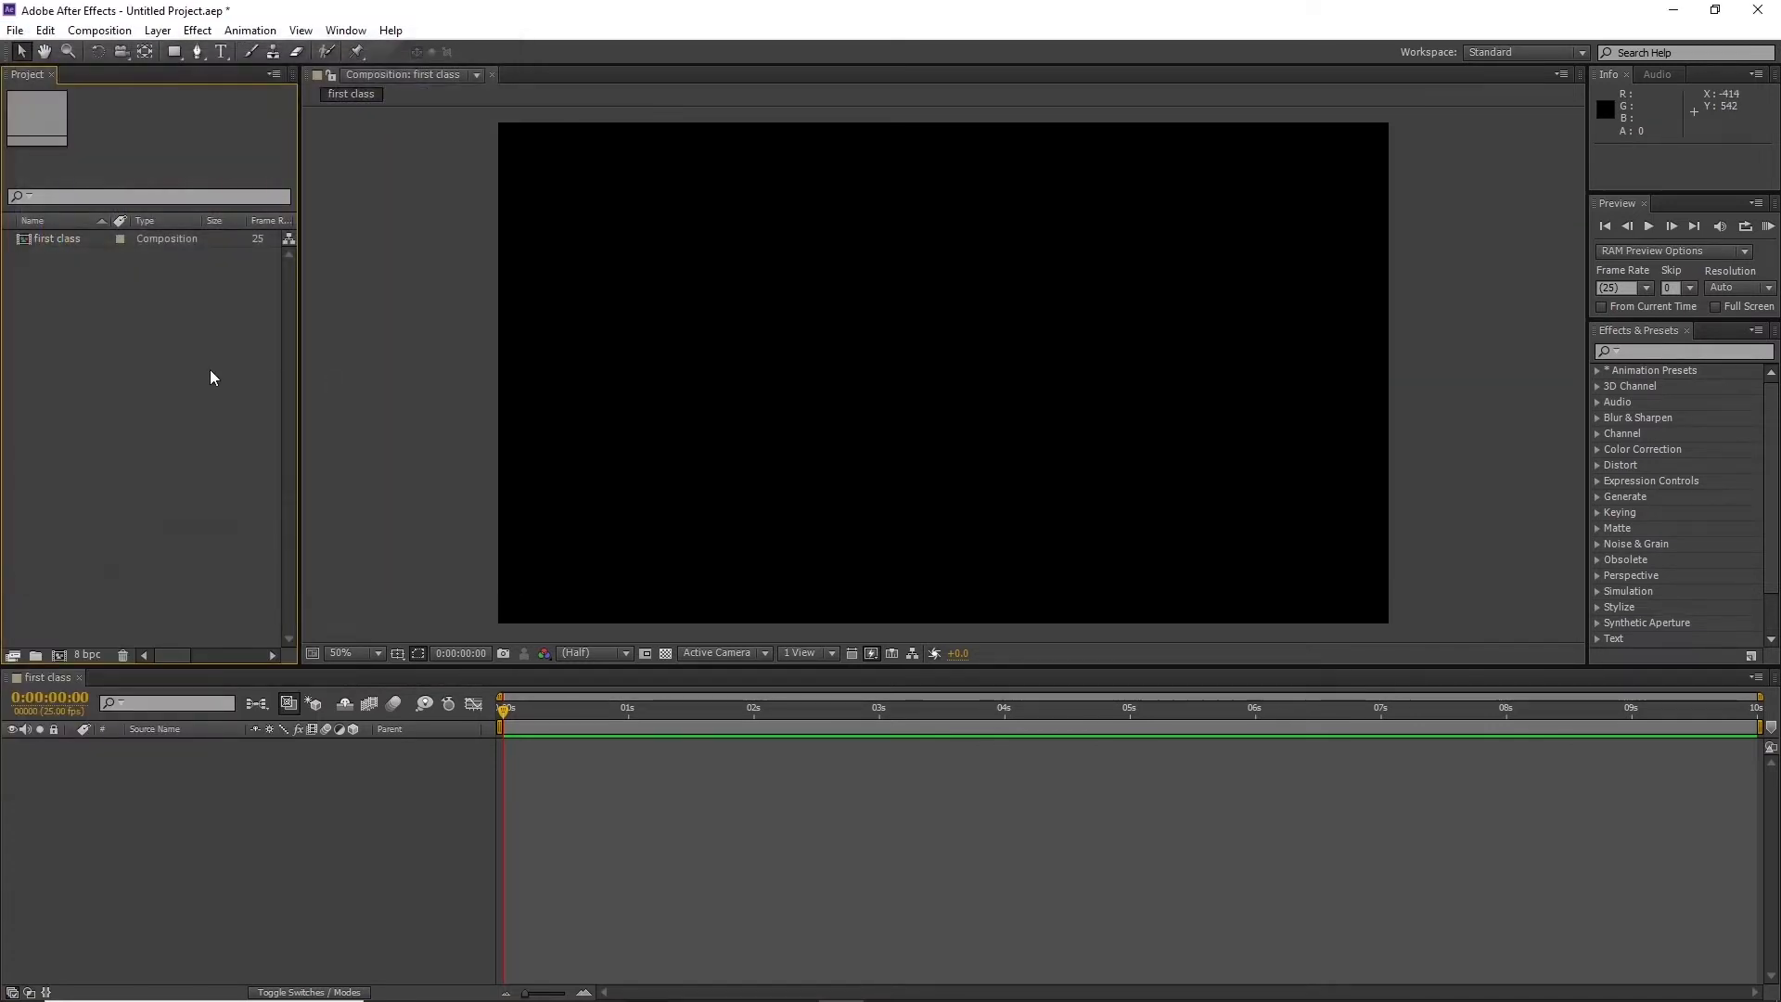
Import the pink flower image png-1342113_1920 as footage into the project
double_click(164, 375)
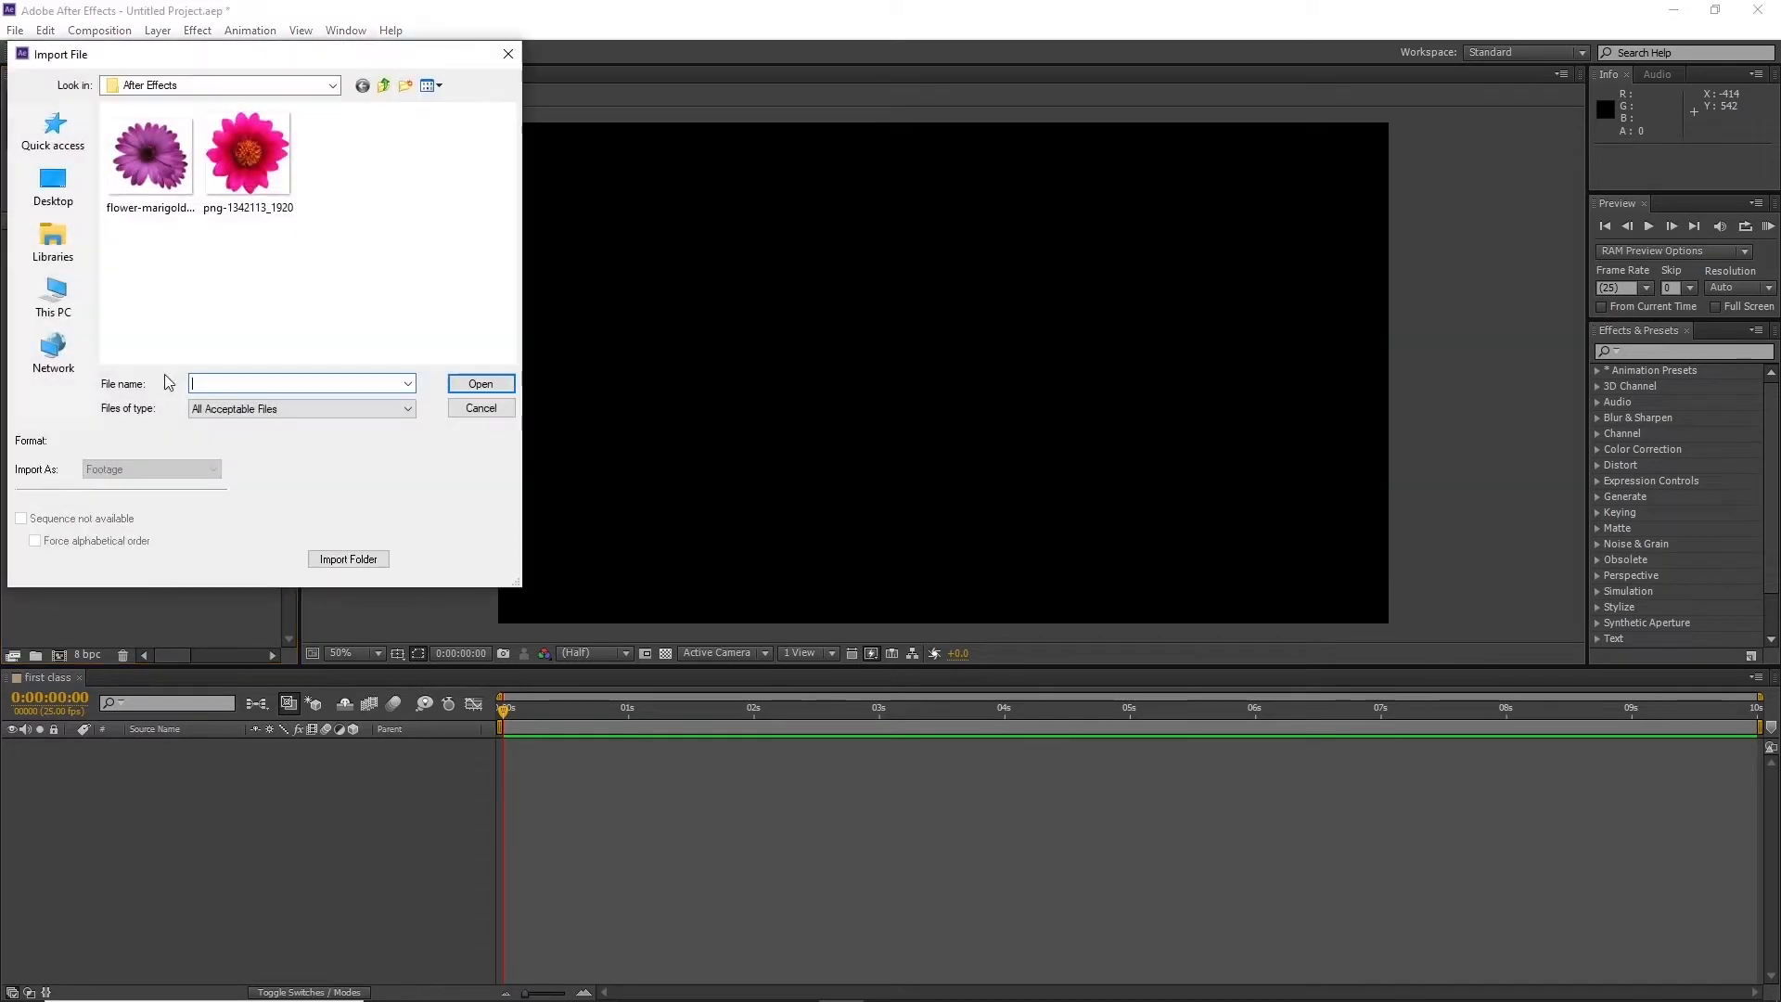
left_click(266, 183)
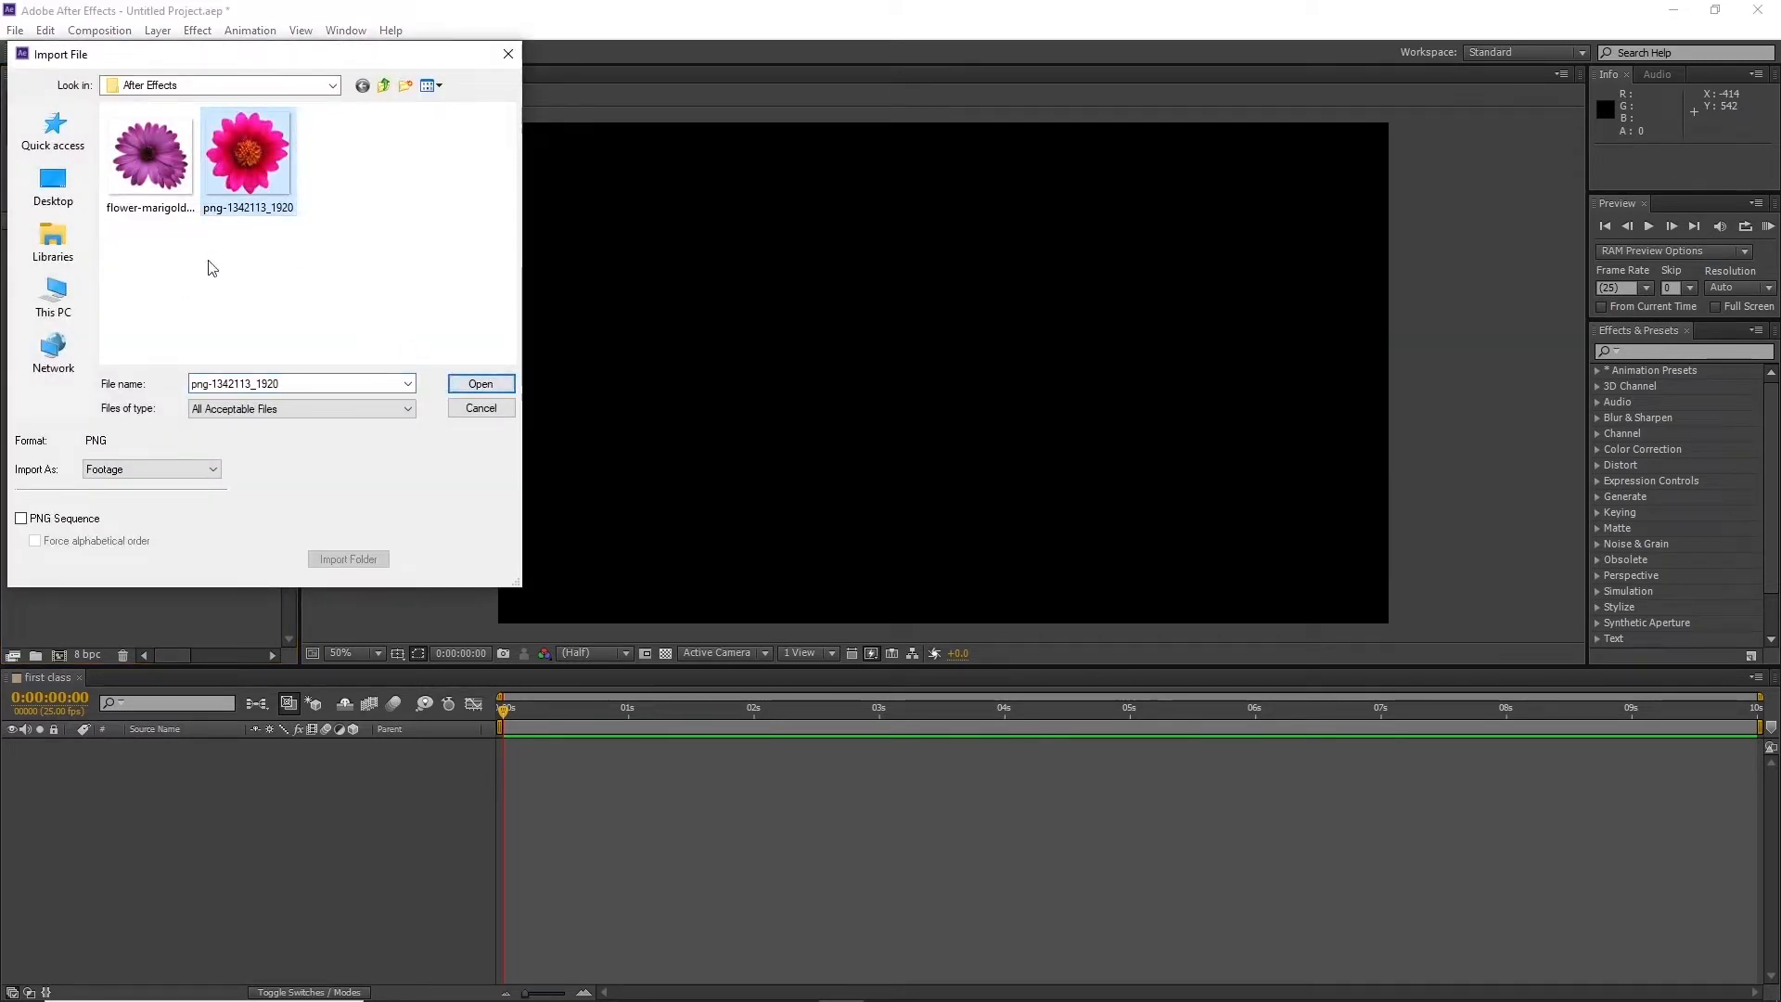
left_click(478, 383)
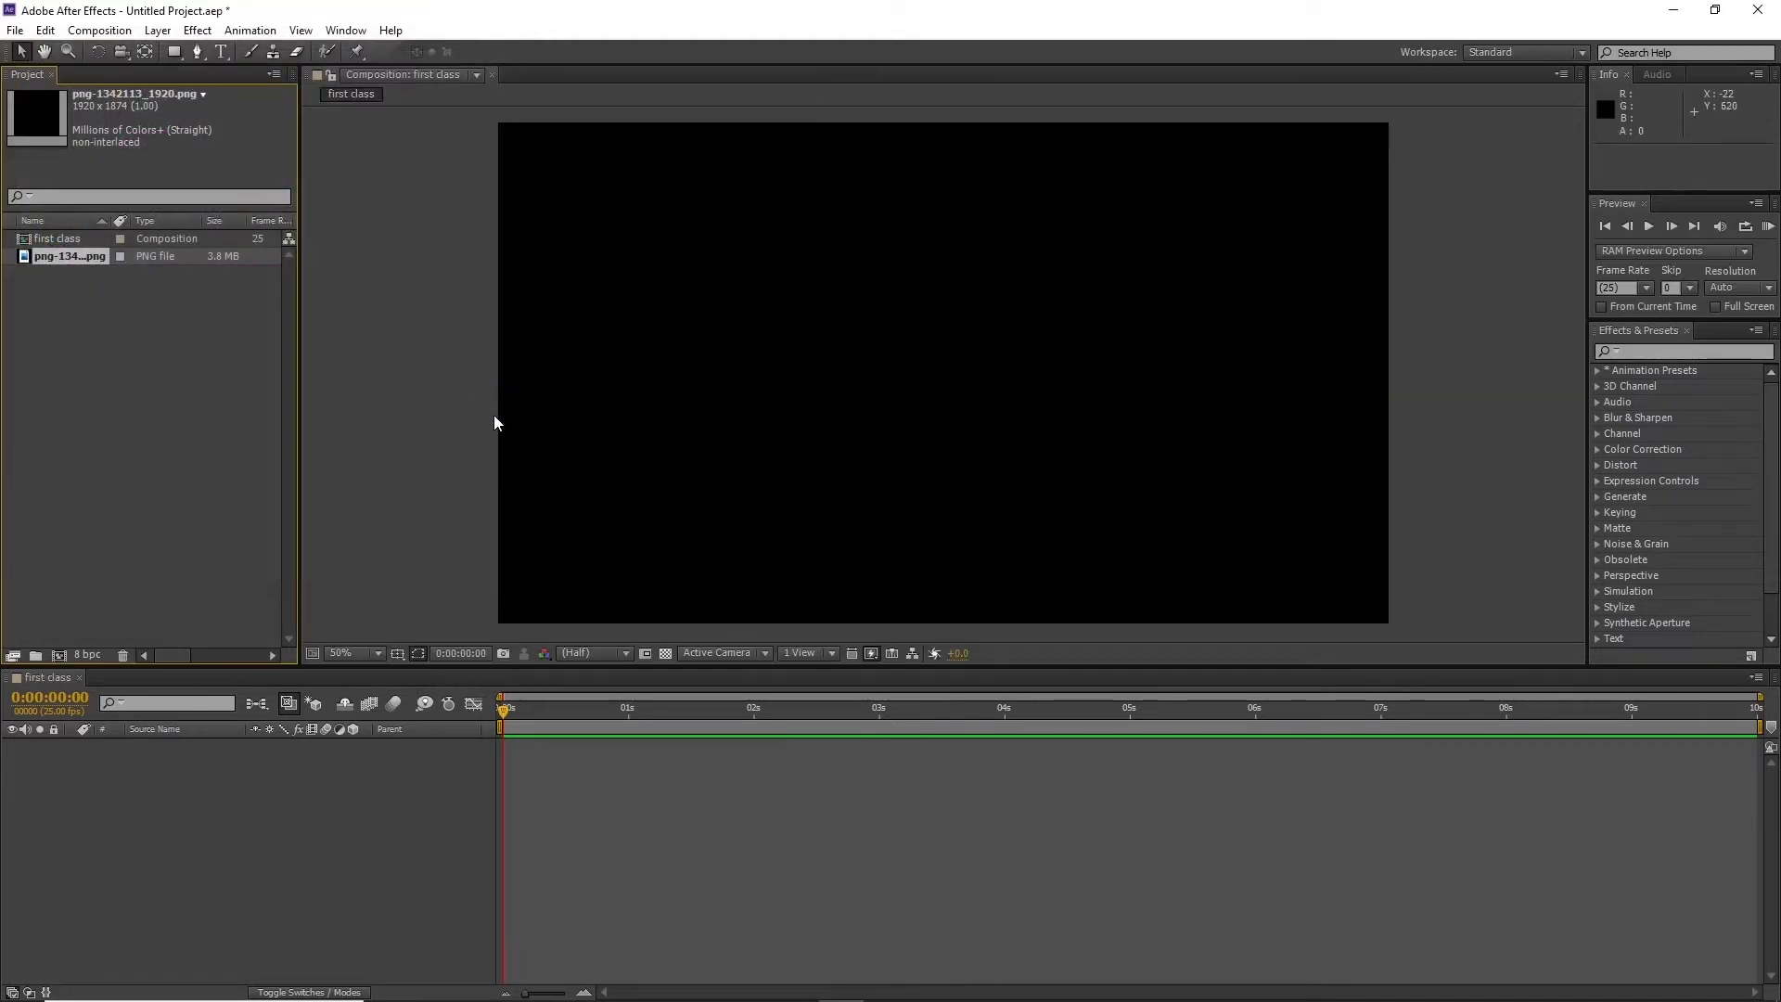
left_click_drag(80, 257, 106, 564)
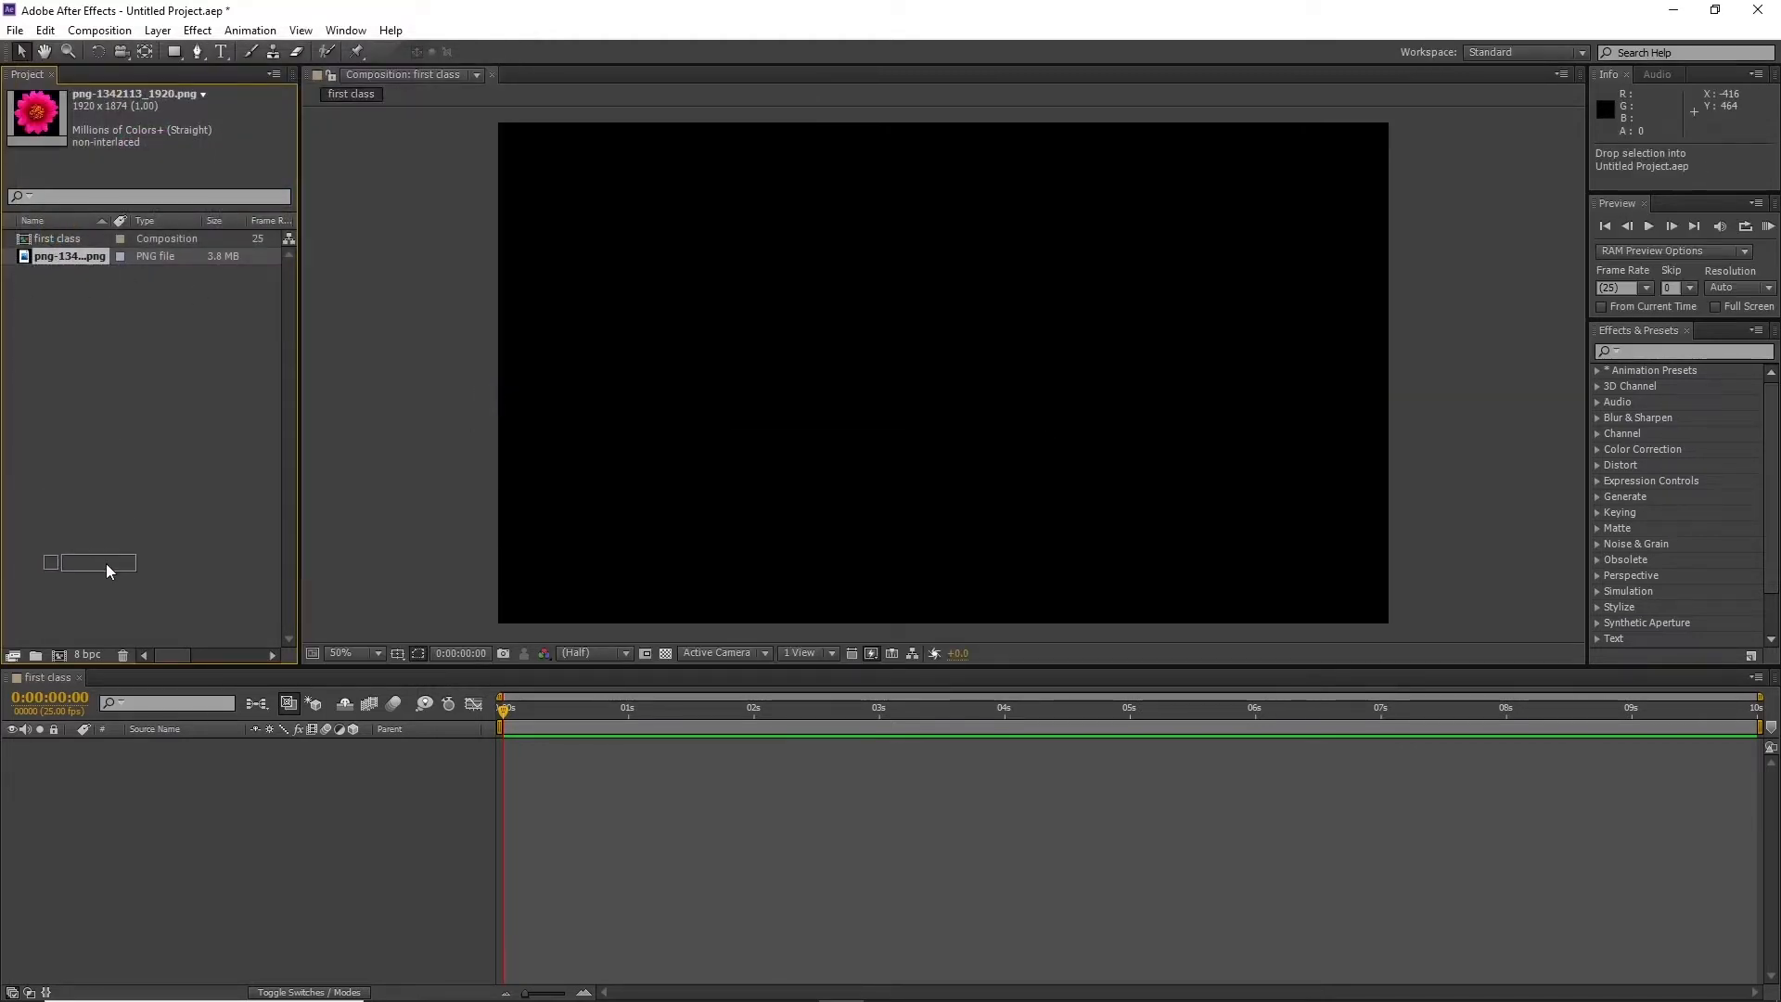
left_click_drag(72, 274, 89, 298)
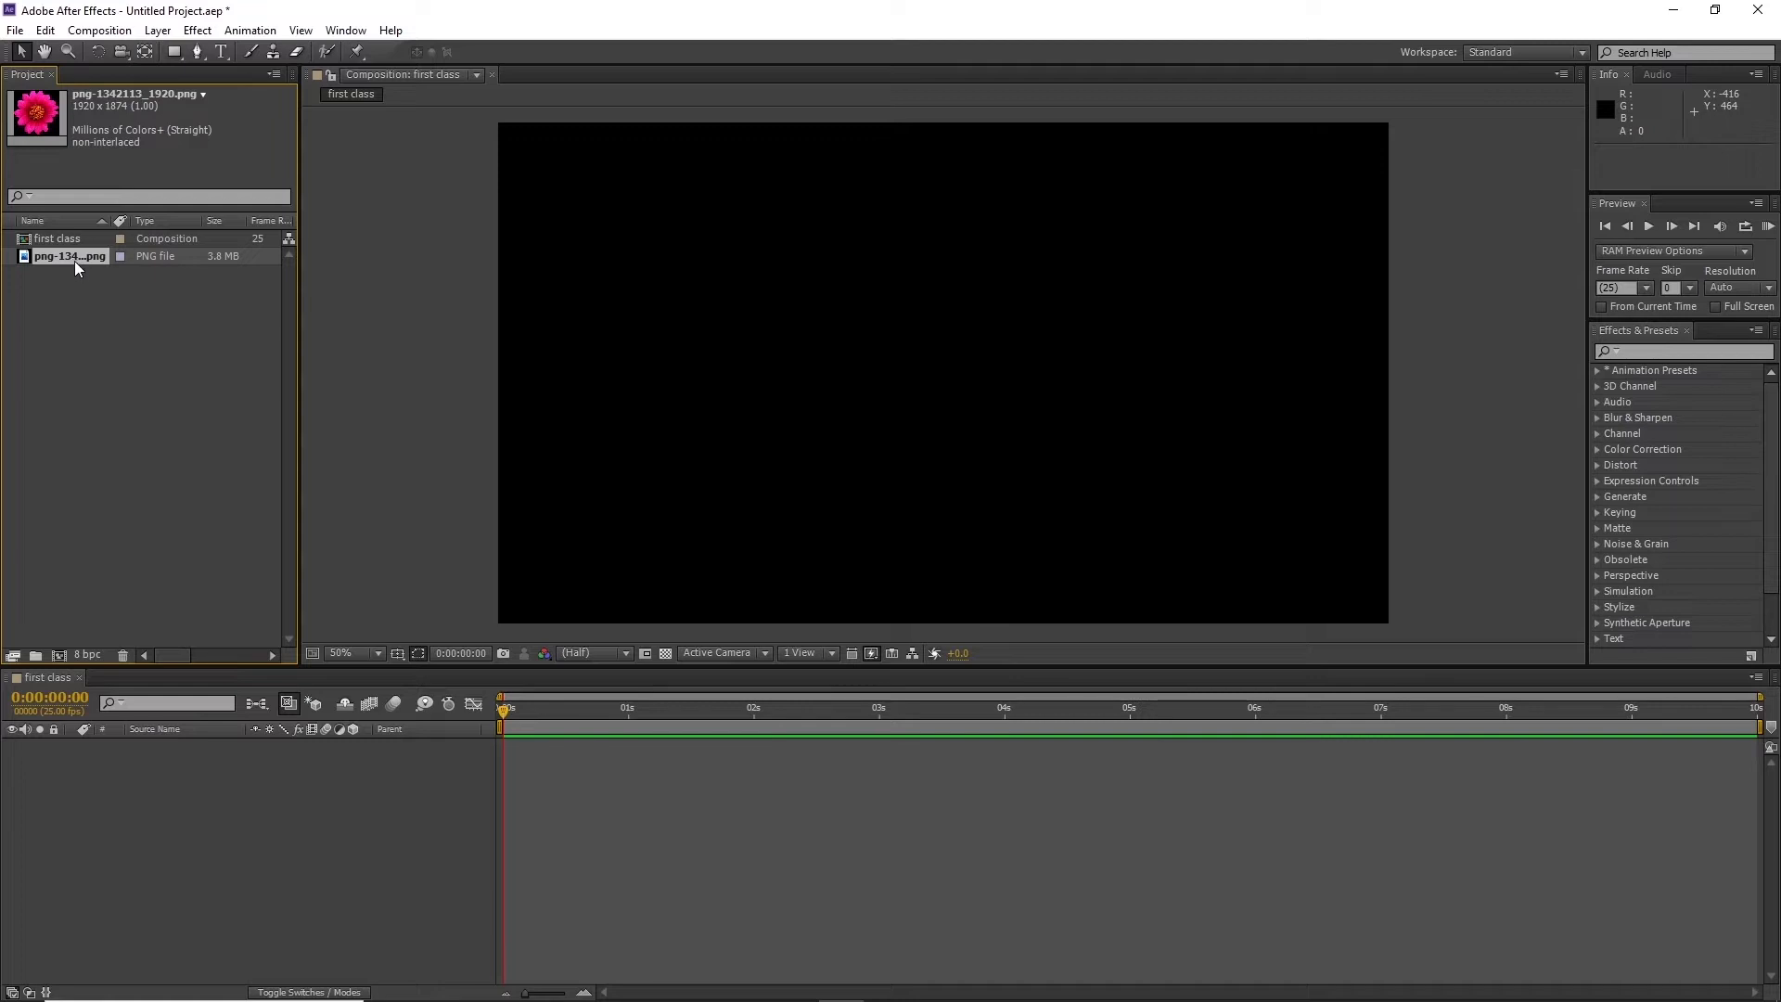
Try placing the flower image straight into the composition view, undo its repositioning, and delete the layer
left_click_drag(75, 259, 944, 399)
key("comma")
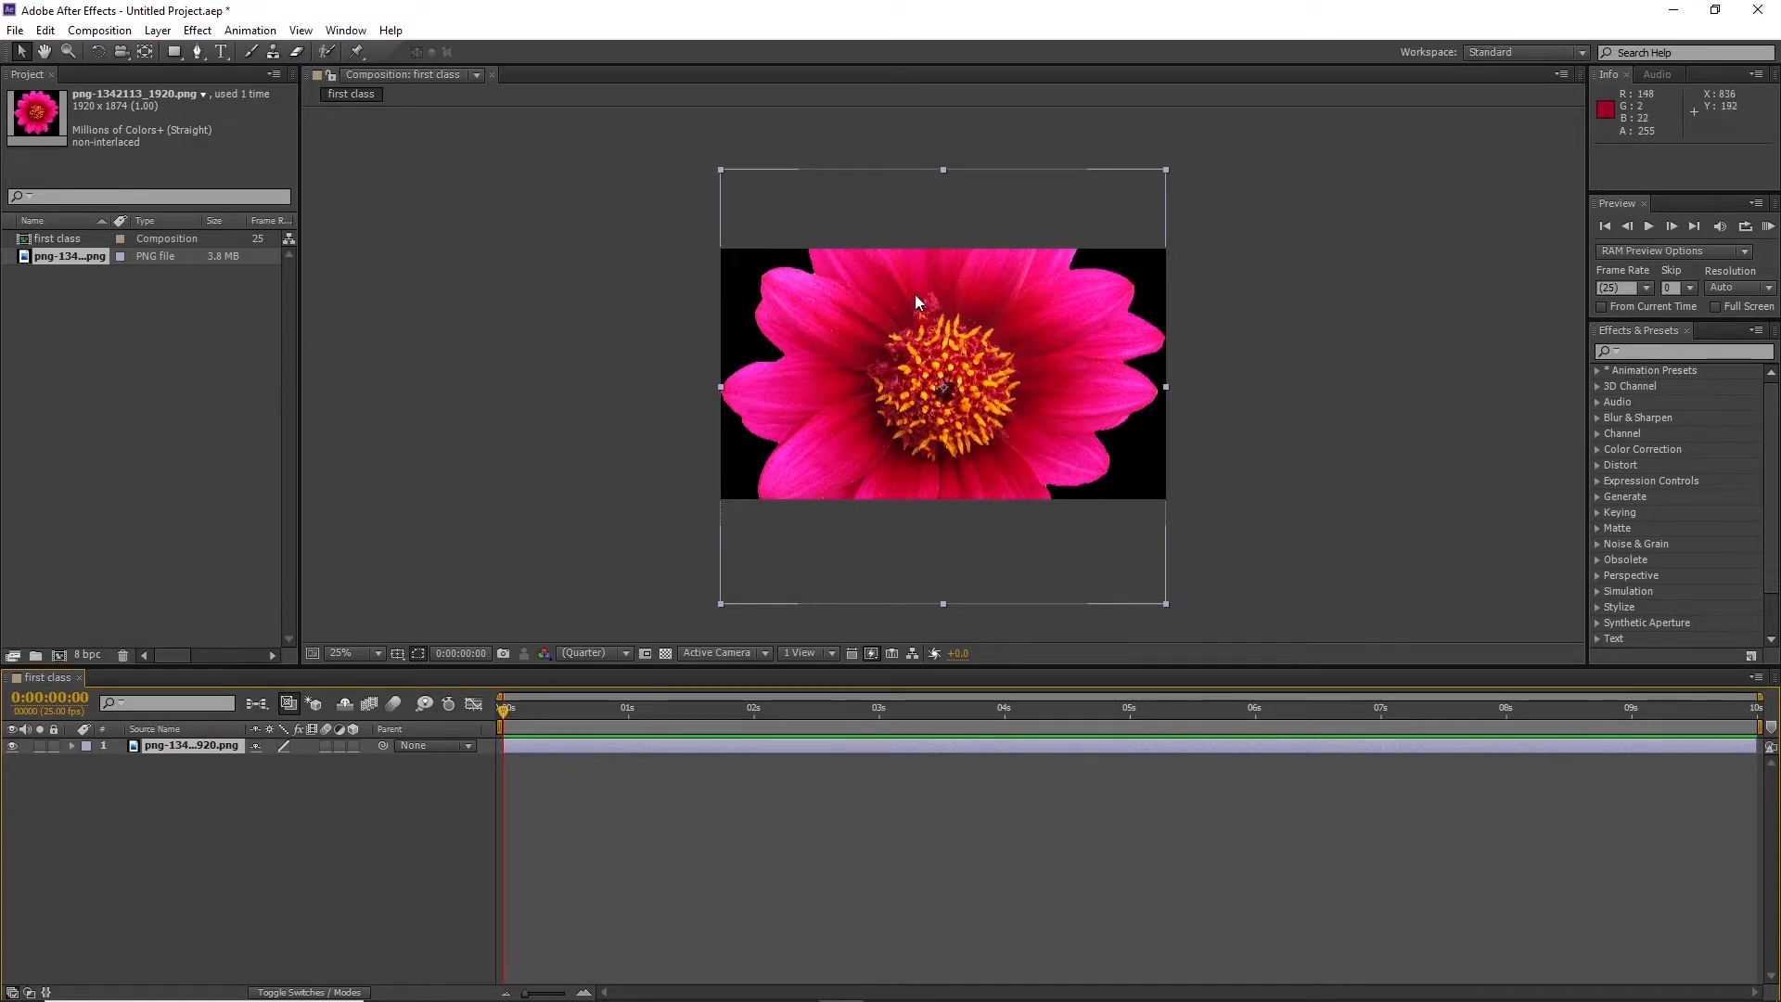
key("Delete")
left_click_drag(103, 254, 1014, 504)
key("ctrl+z")
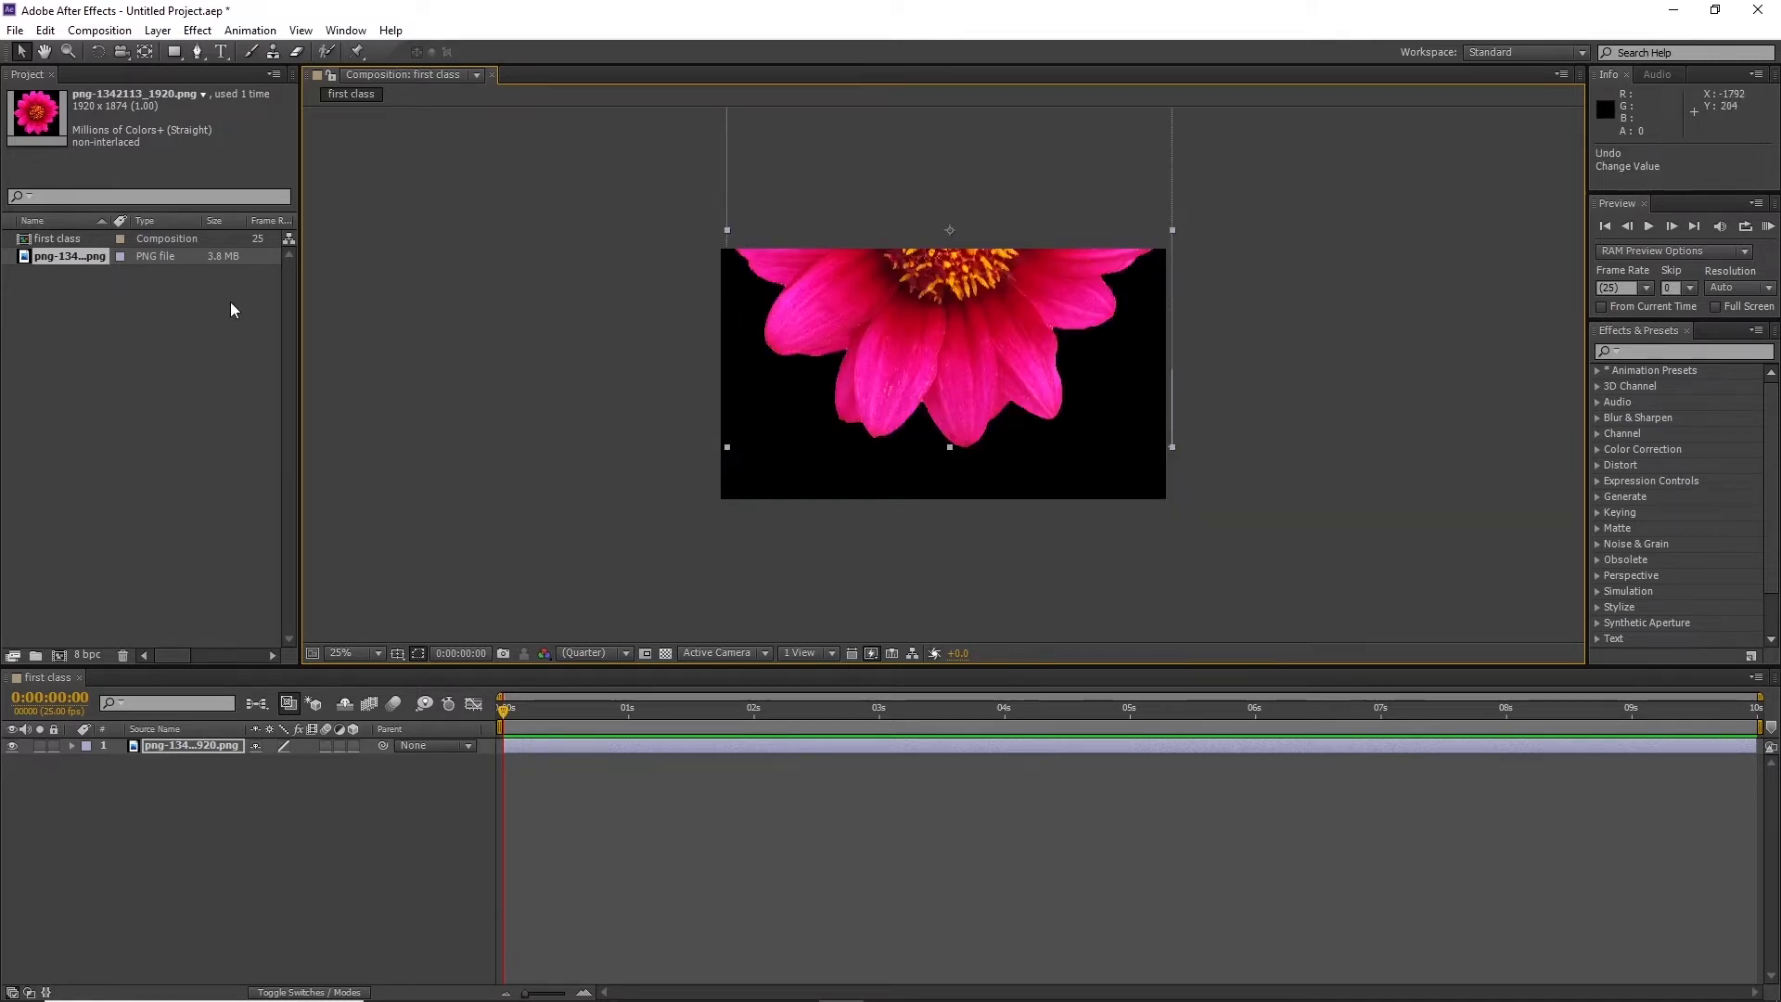
key("ctrl+z")
key("Delete")
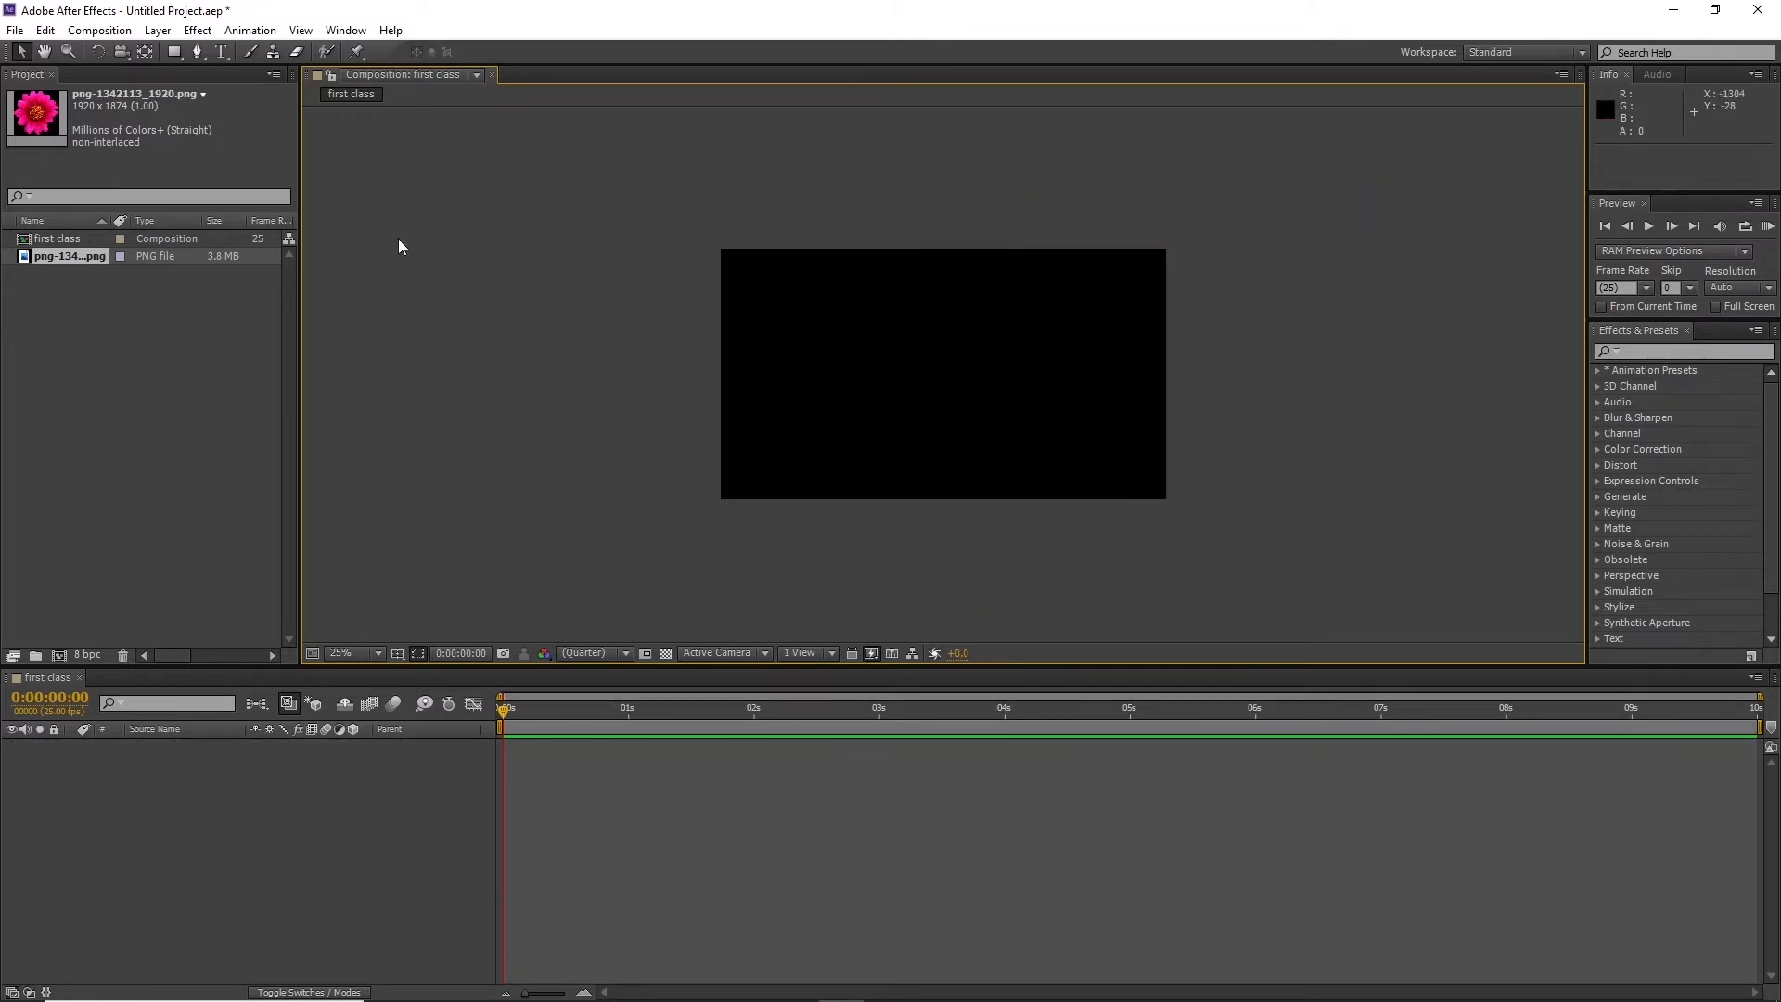
Try adding the flower image through the timeline and through the composition view, deleting the layer each time
left_click_drag(76, 260, 167, 851)
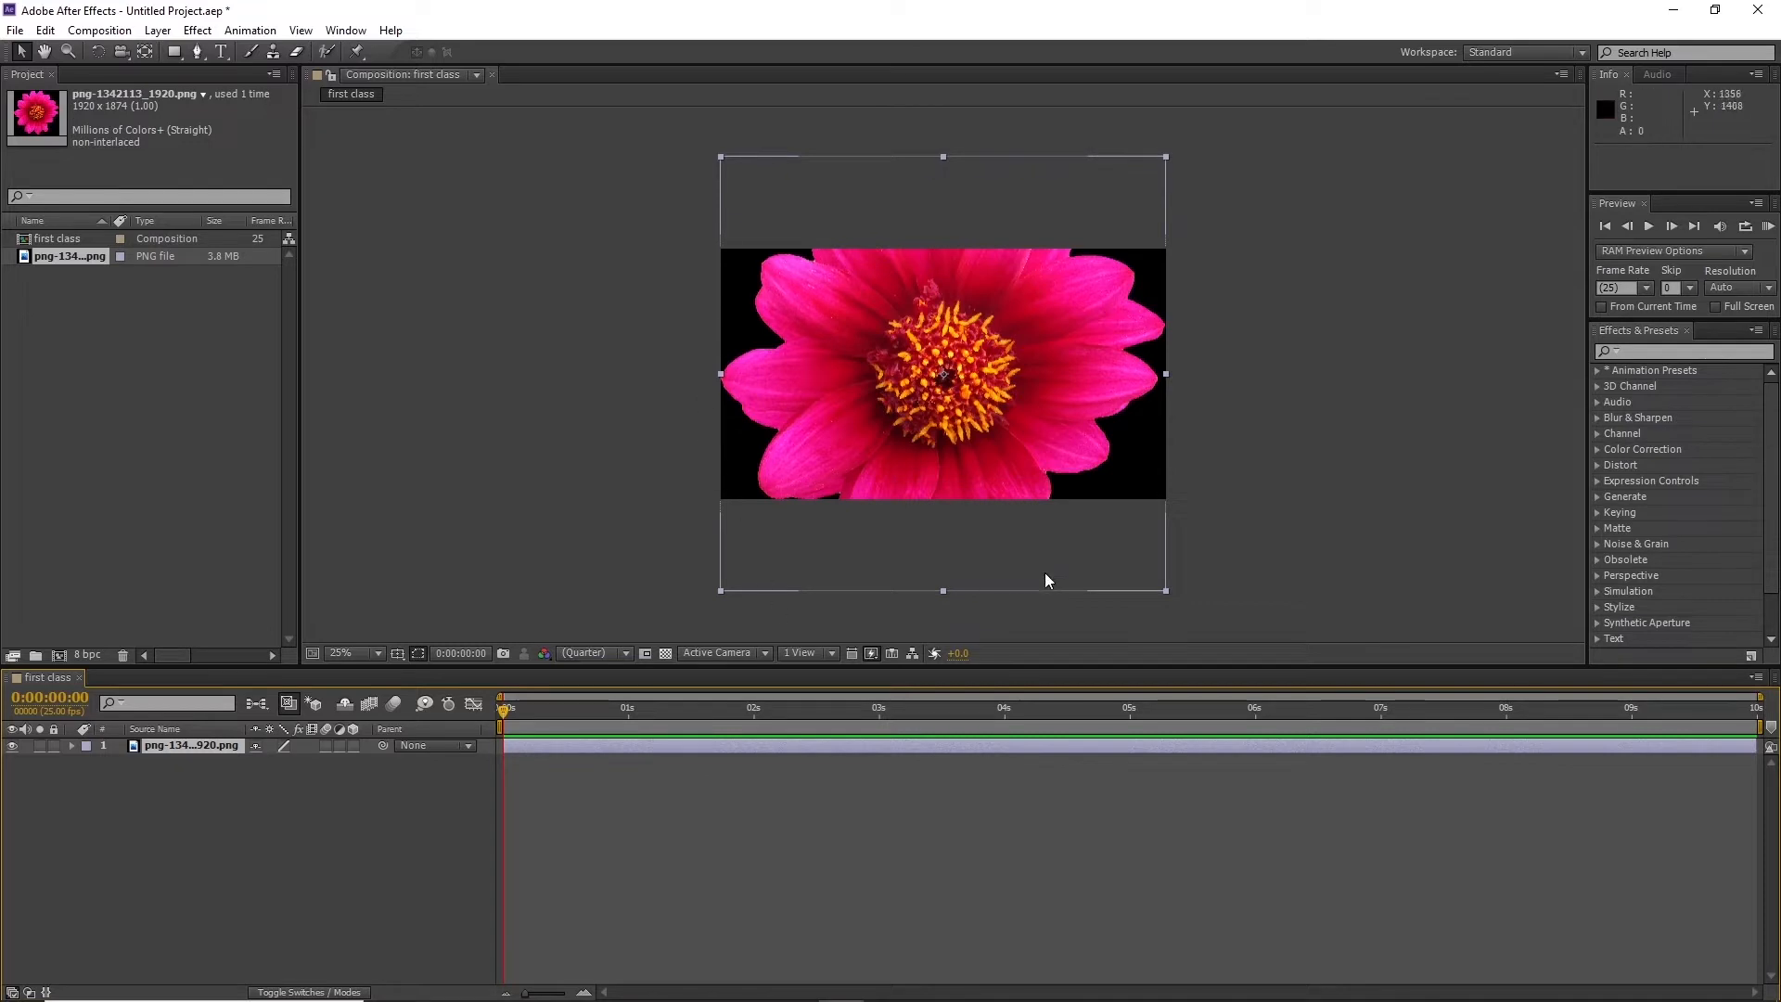
mouse_move(1004, 486)
left_mouse_down()
mouse_move(951, 497)
mouse_move(921, 453)
mouse_move(1019, 506)
left_mouse_up()
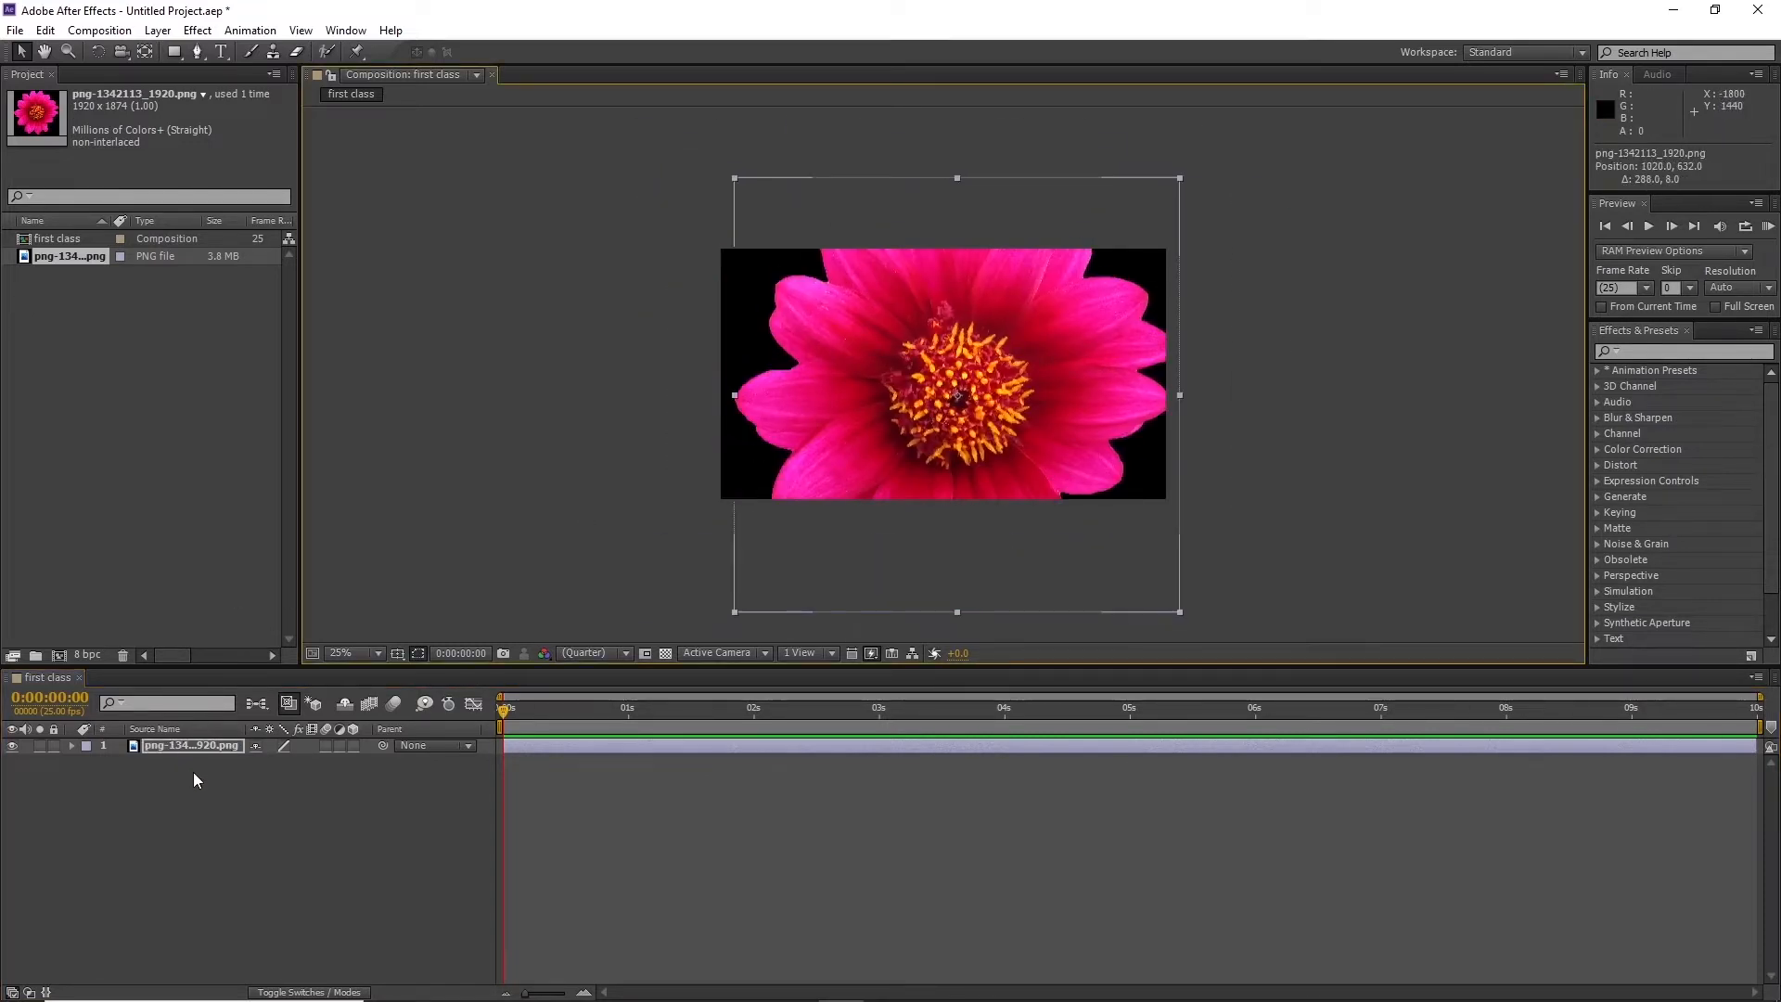
key("Delete")
left_click_drag(96, 253, 1039, 436)
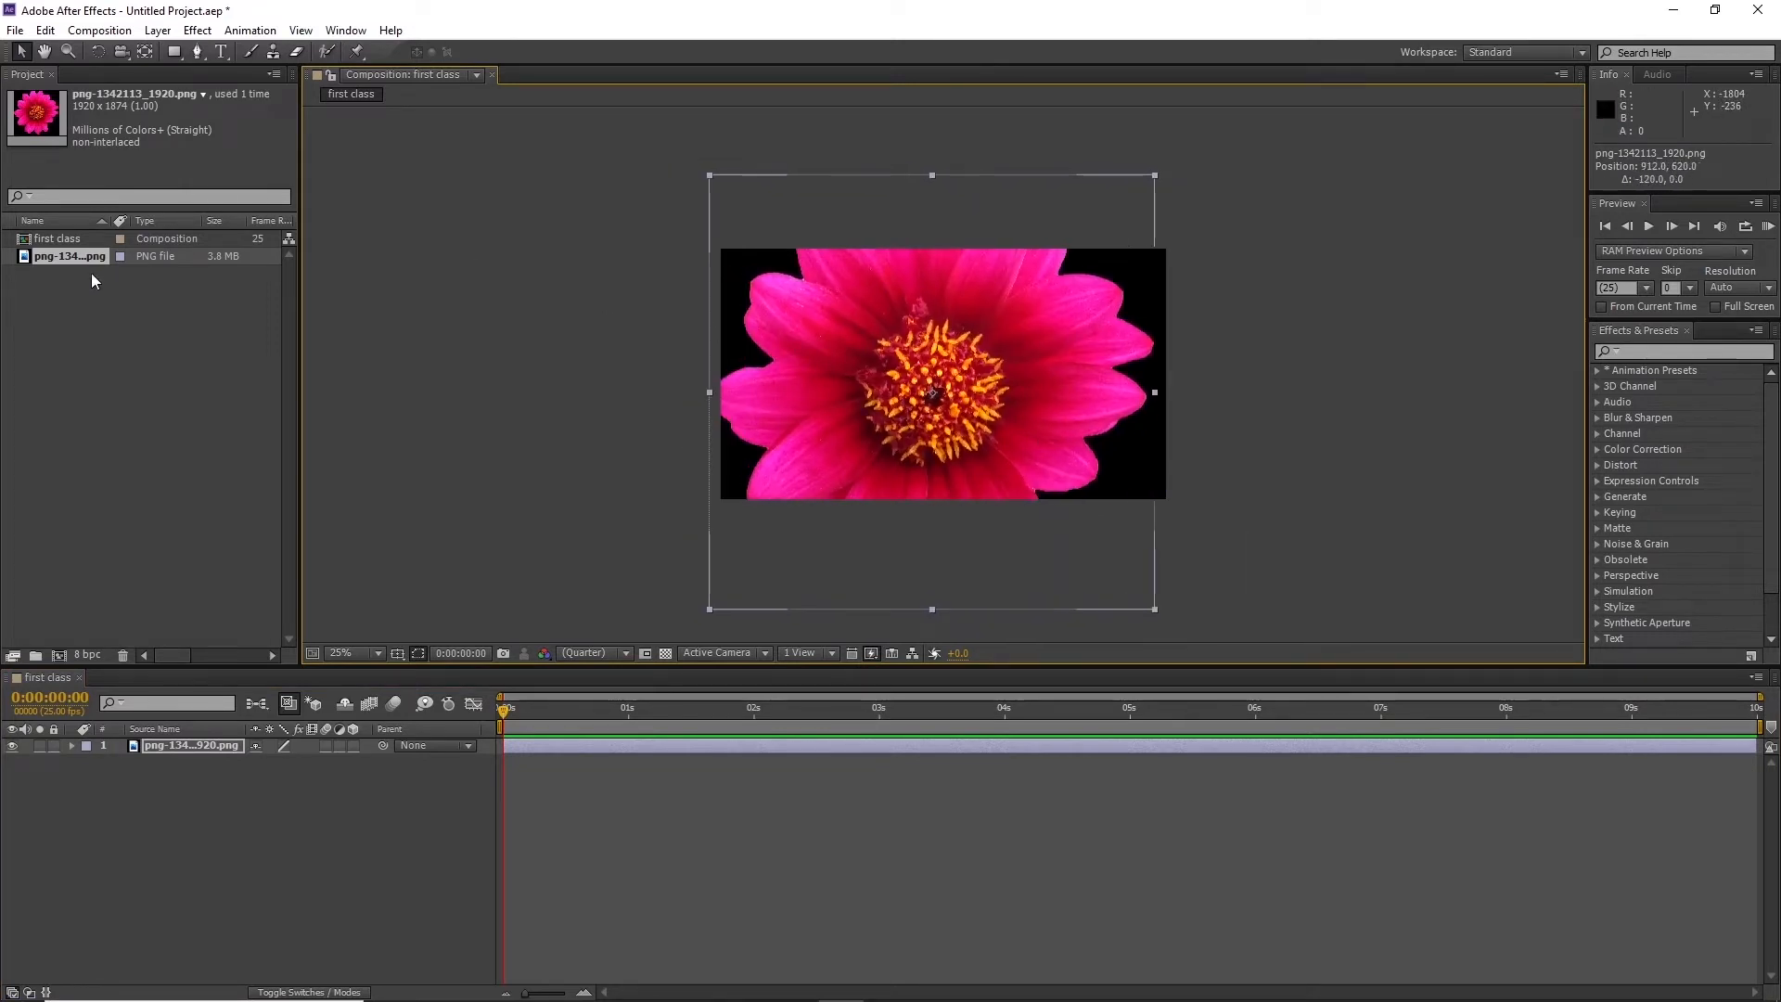
key("Delete")
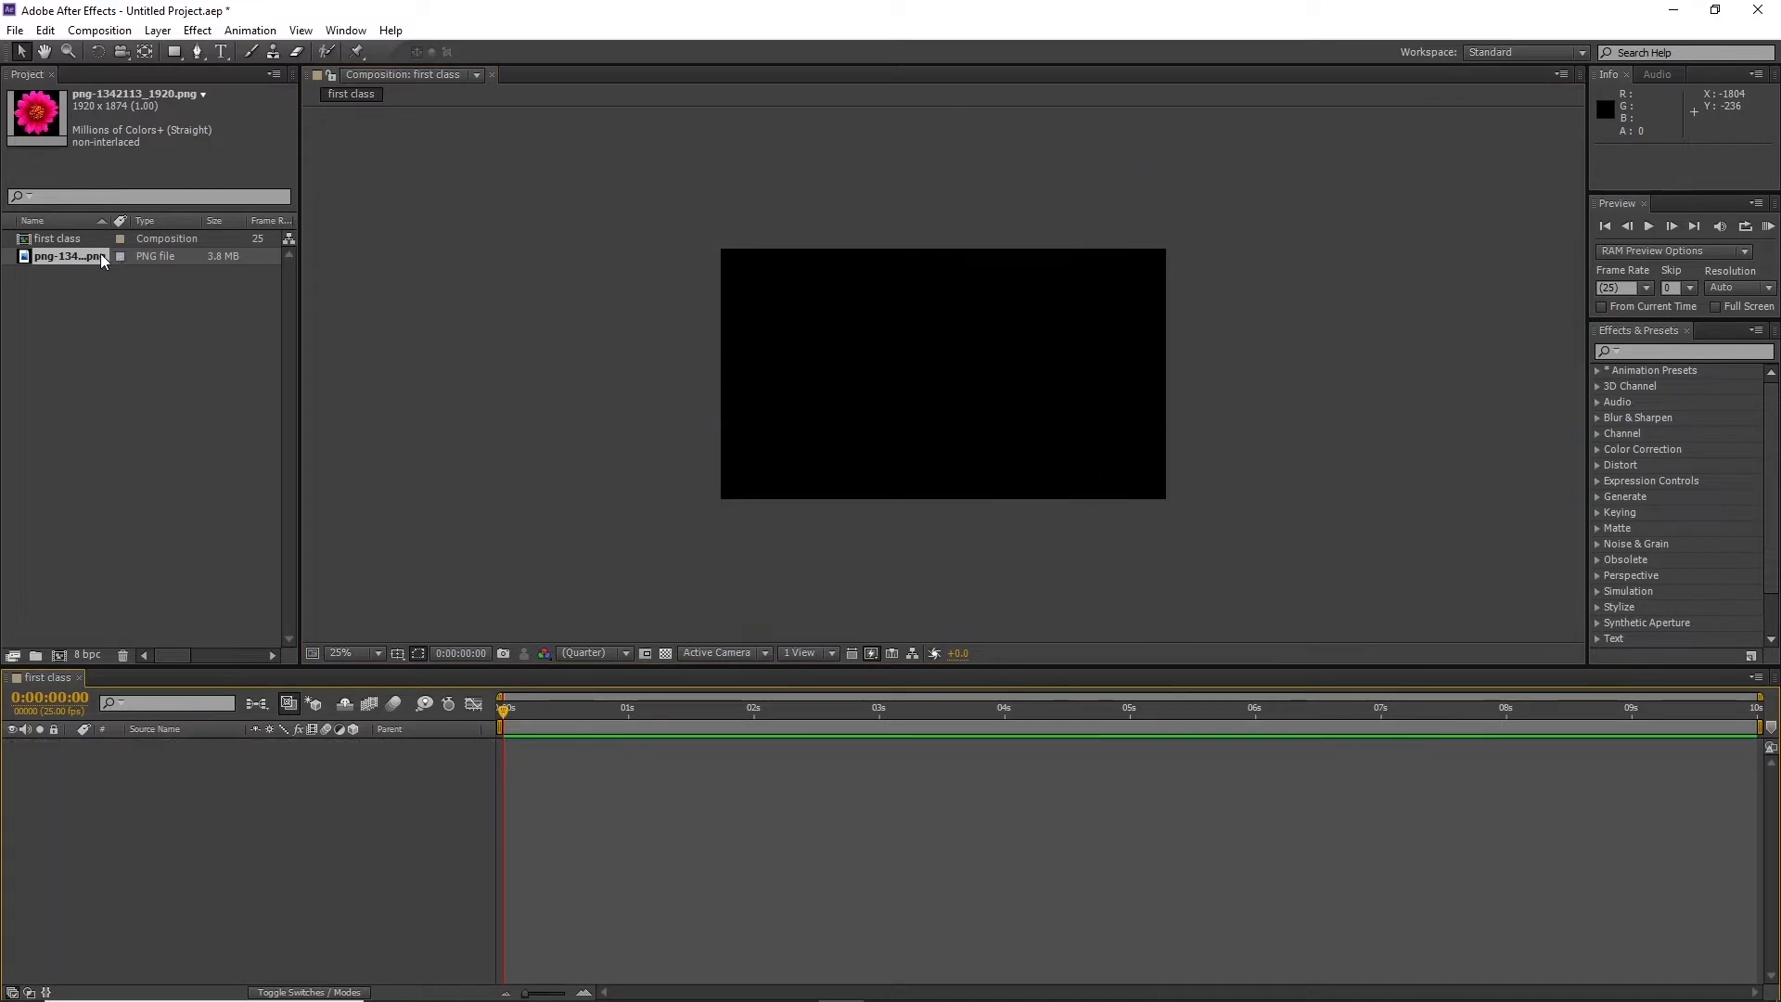
Add the flower image to the timeline as a layer and scale it down proportionally to about 21.5%
left_click_drag(100, 255, 165, 788)
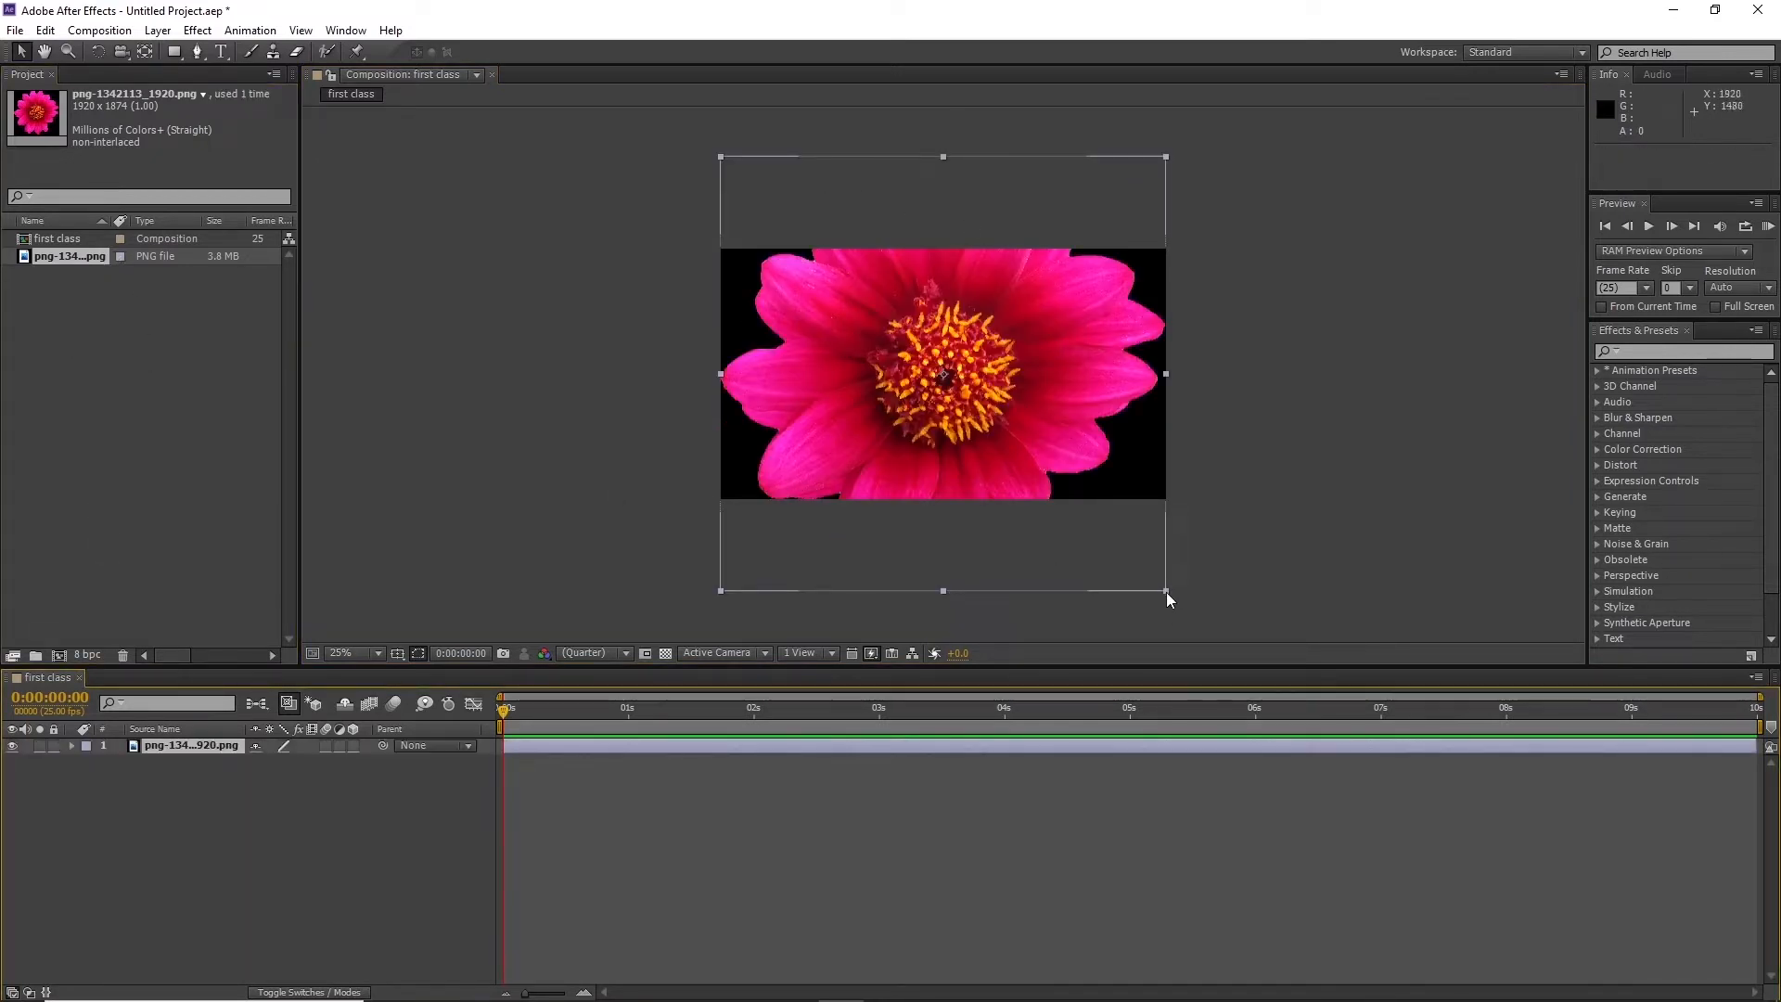
left_click_drag(1166, 592, 1092, 516)
key("ctrl+z")
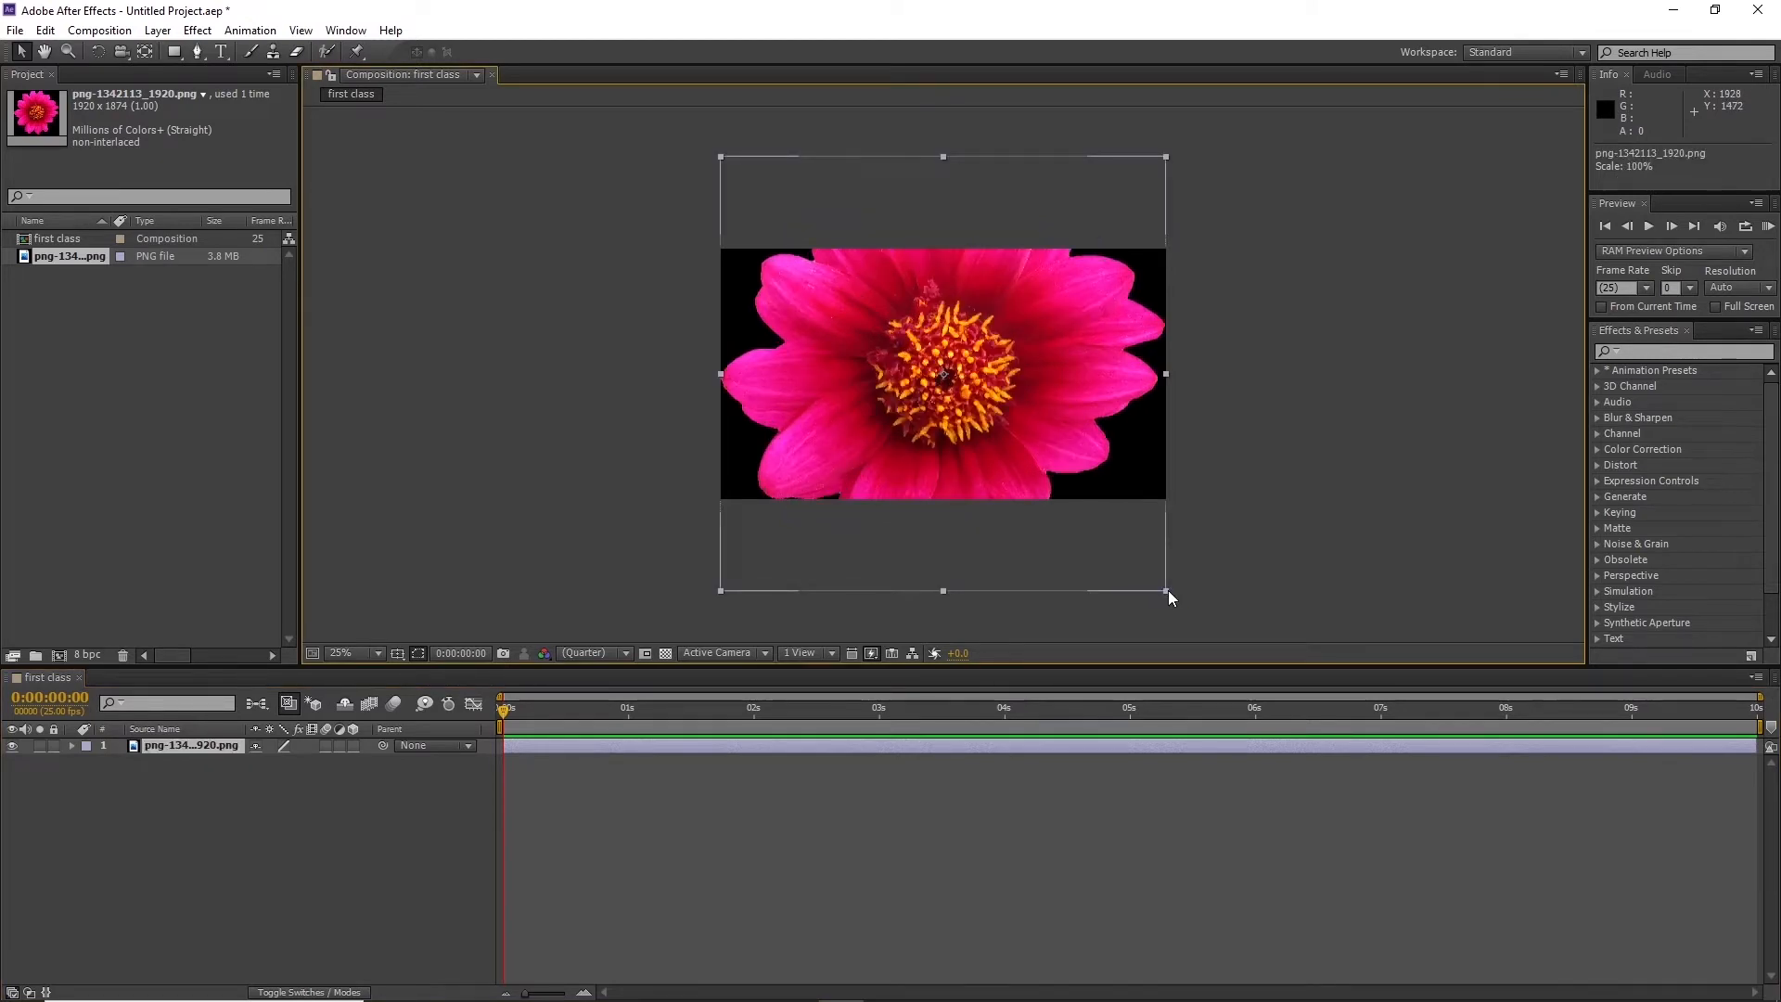
left_click_drag(1167, 590, 1005, 419)
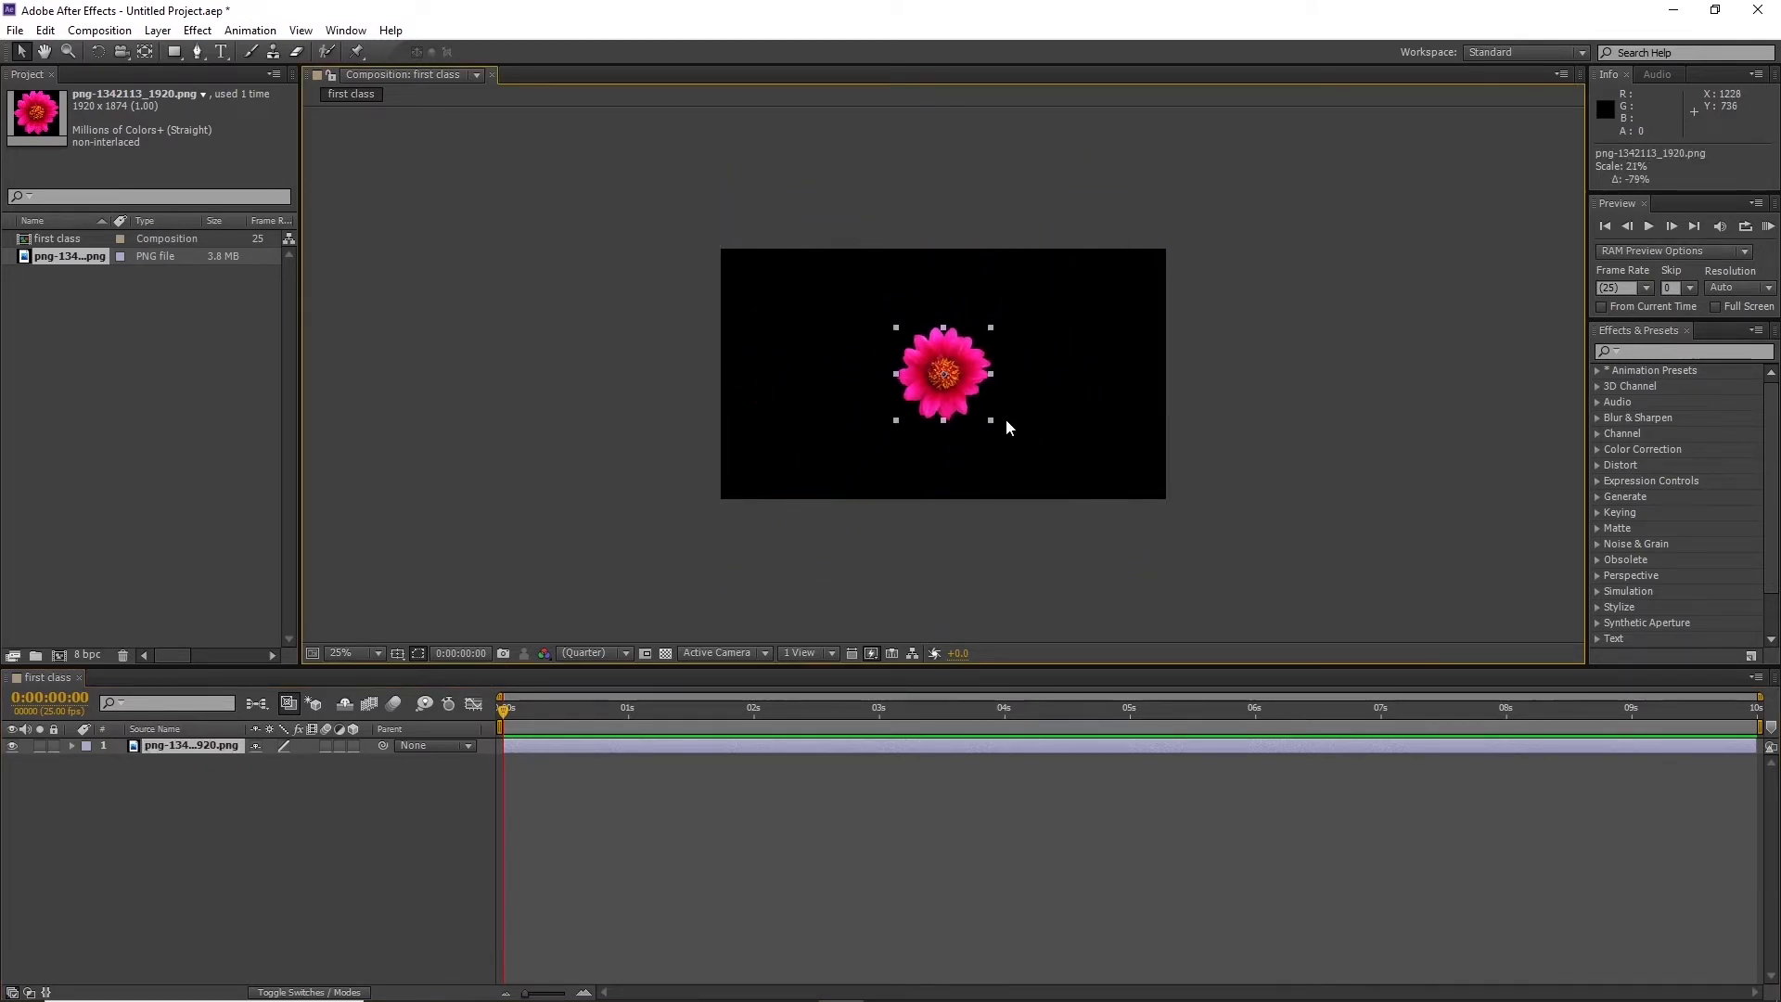
key("period")
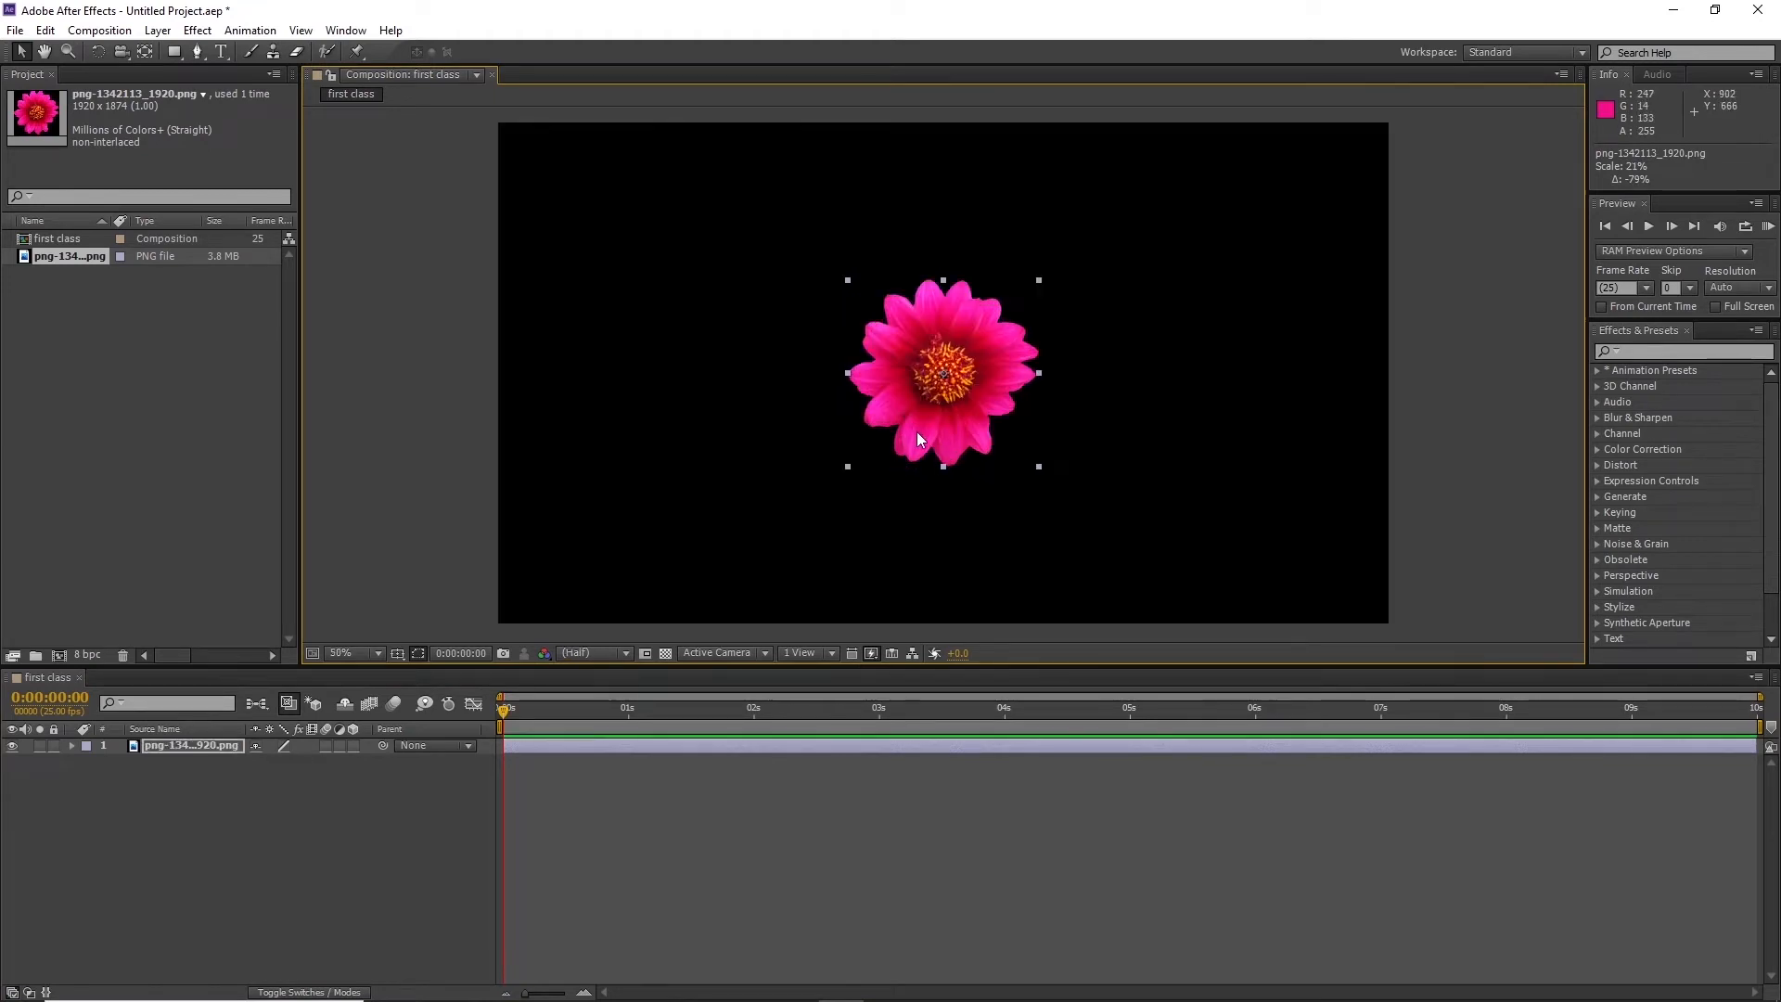
Reposition the flower layer near the composition's center at about 948, 540
mouse_move(960, 384)
left_mouse_down()
mouse_move(824, 366)
mouse_move(945, 383)
left_mouse_up()
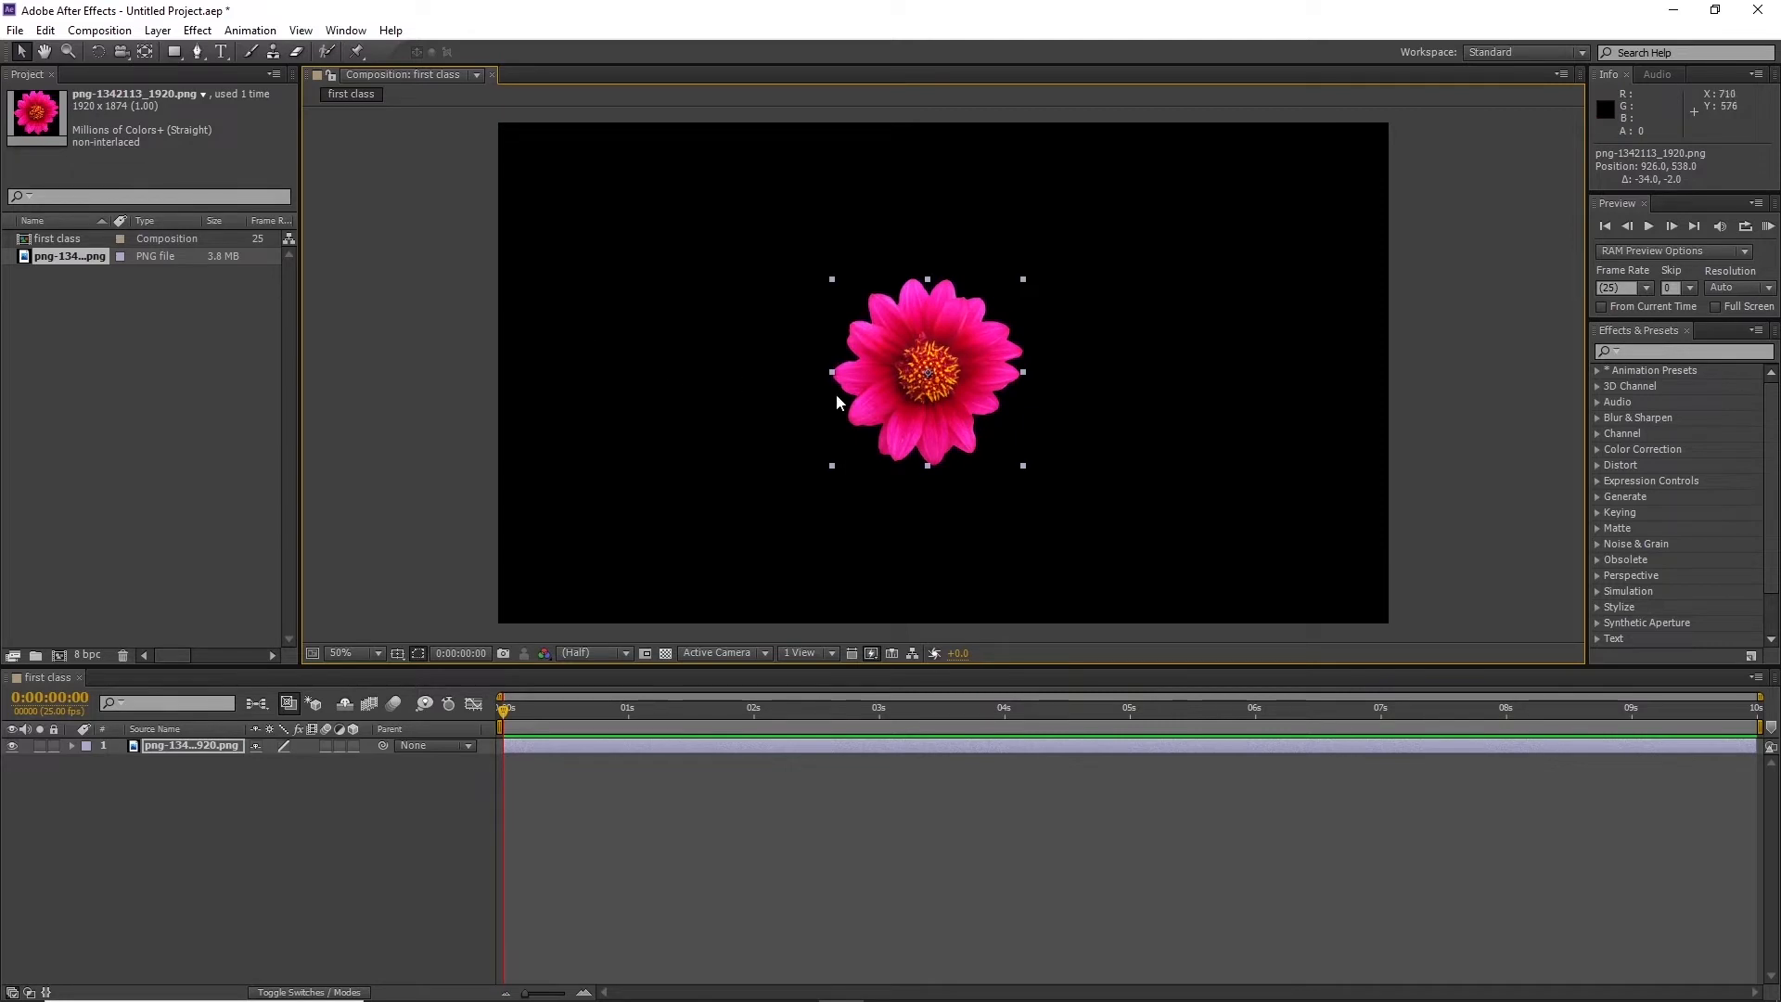
left_click_drag(544, 708, 325, 691)
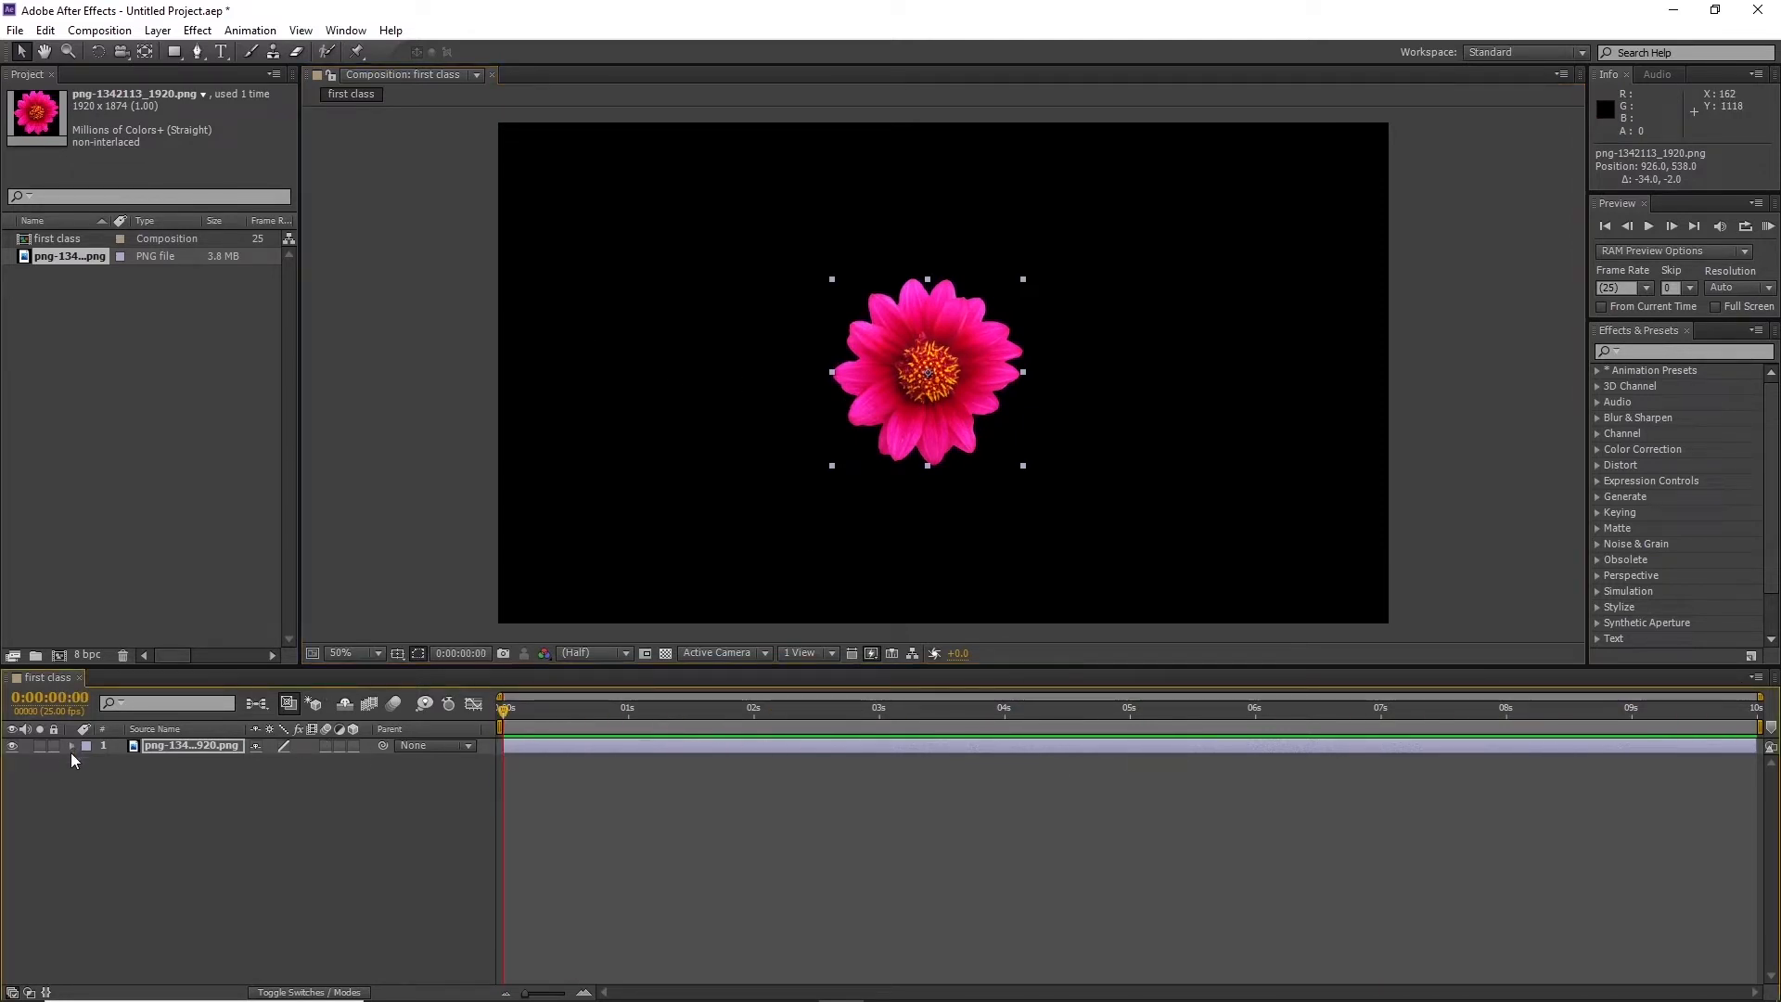
left_click_drag(941, 412, 951, 414)
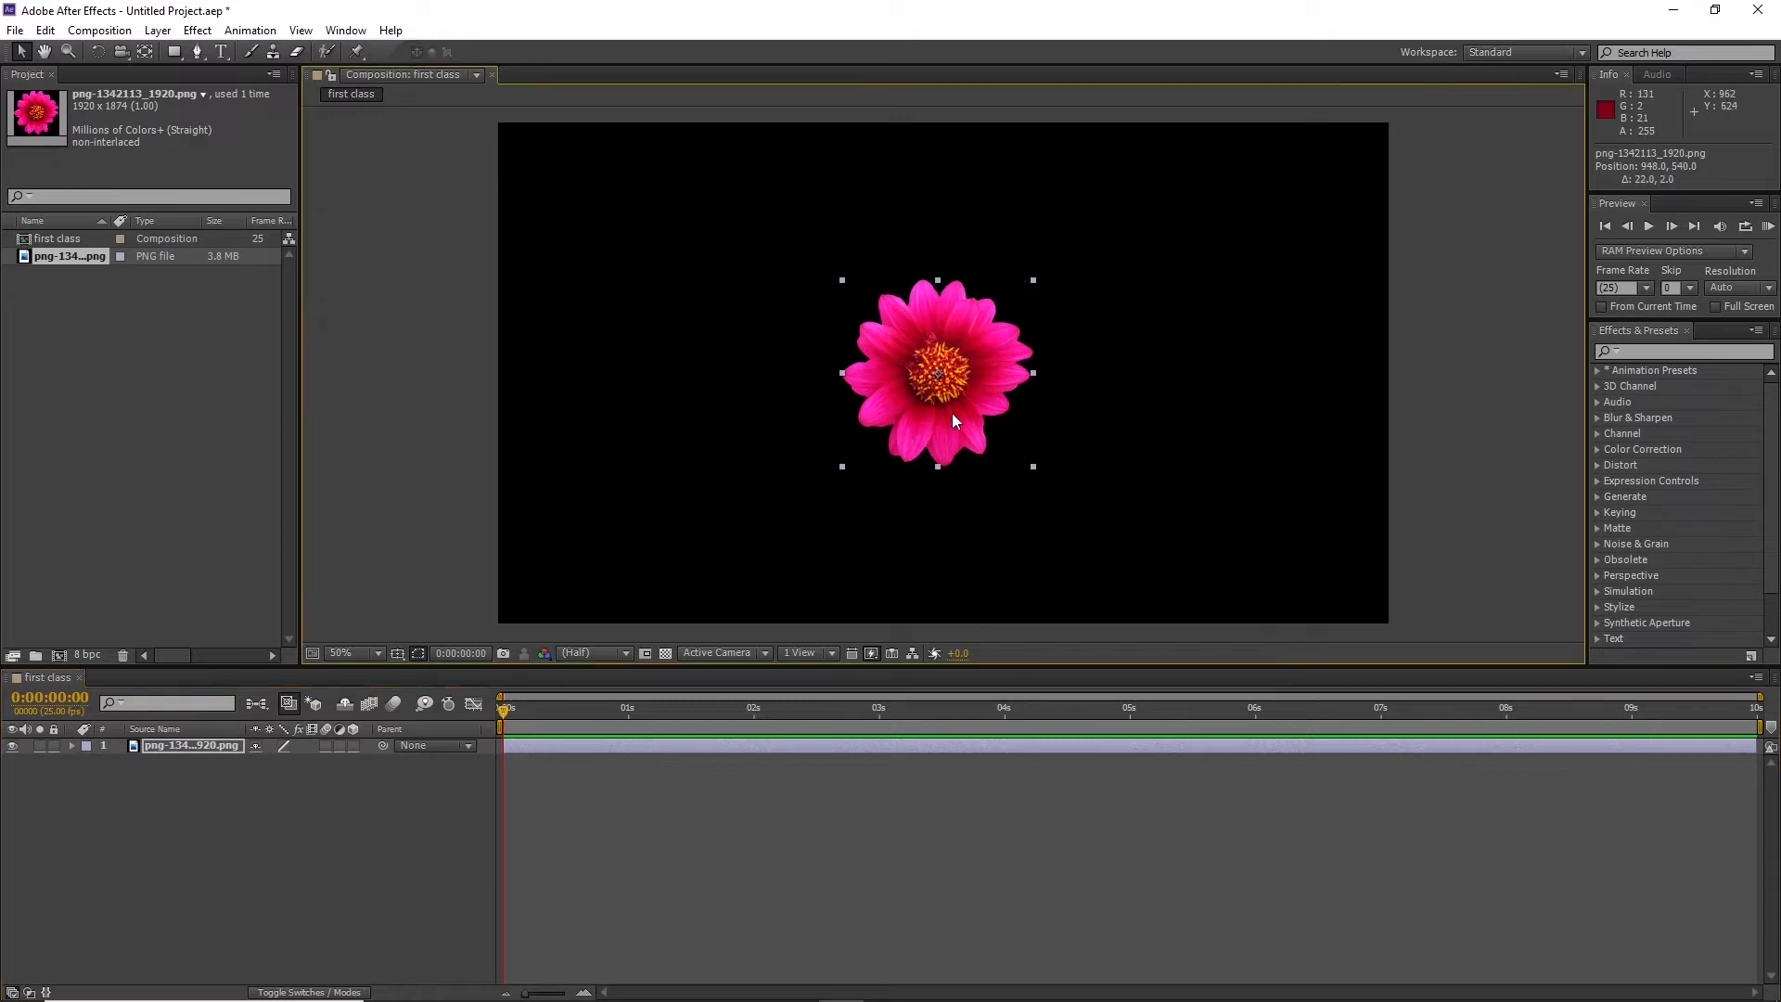
Expand the flower layer's Transform properties in the timeline
left_click(72, 746)
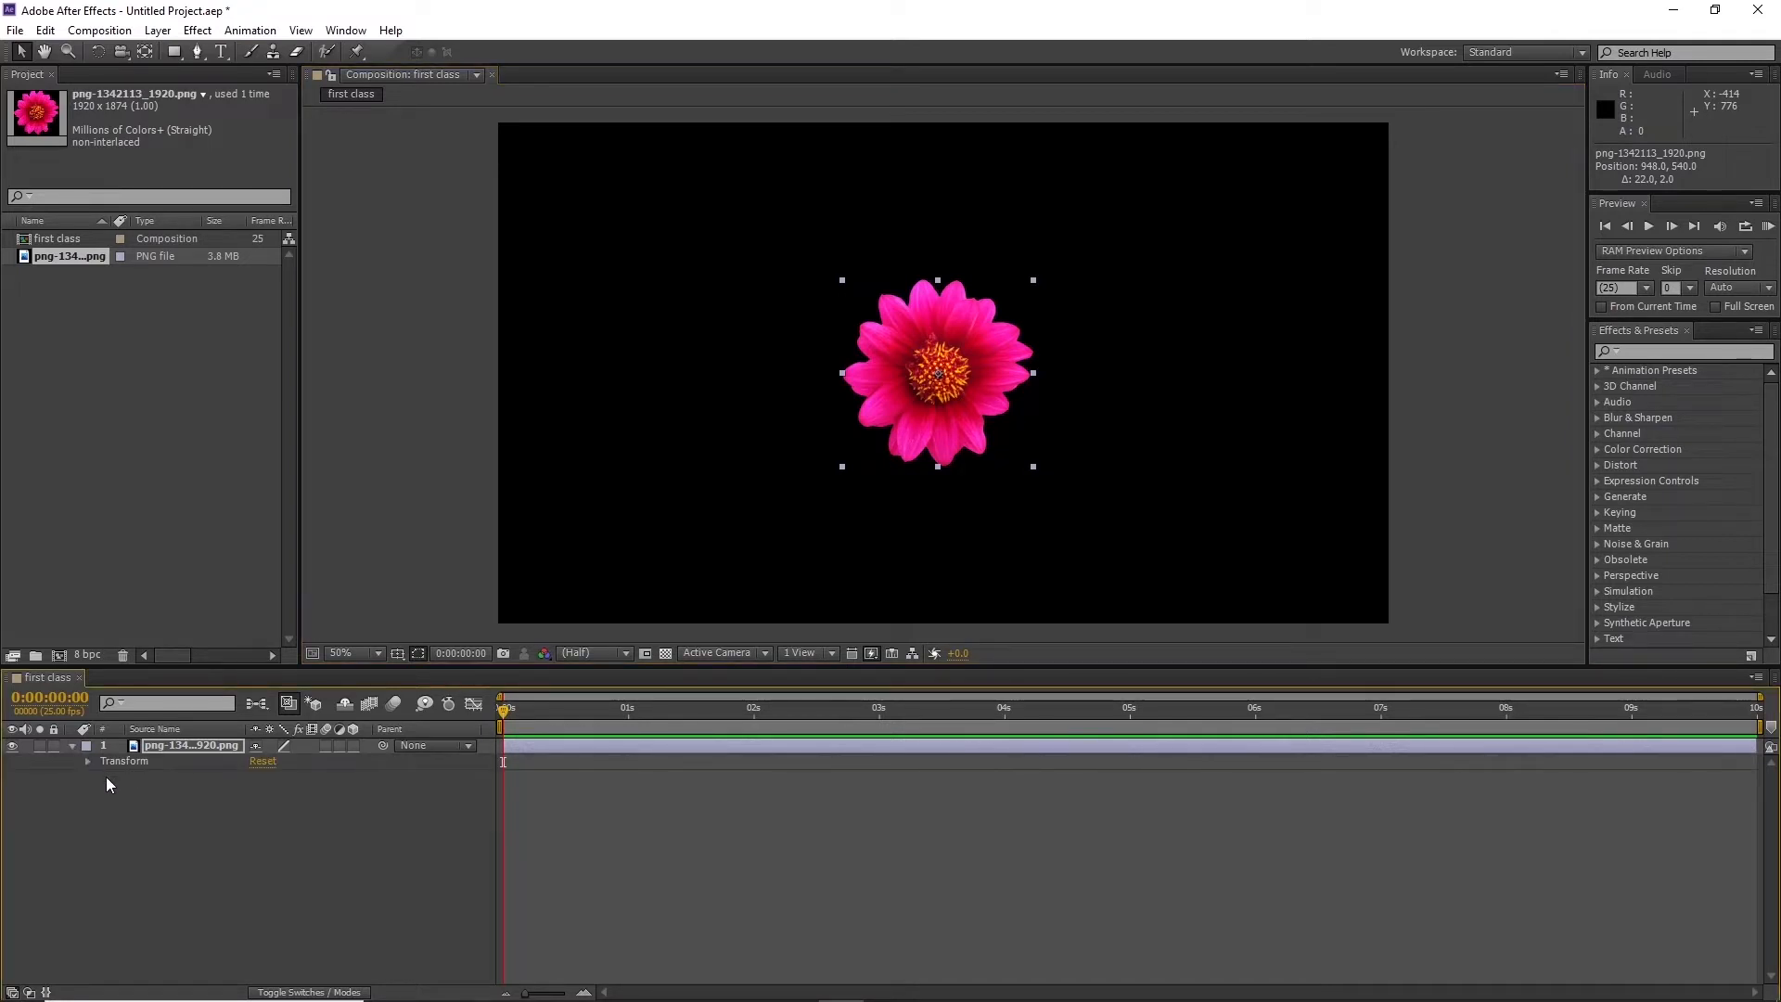
left_click(88, 760)
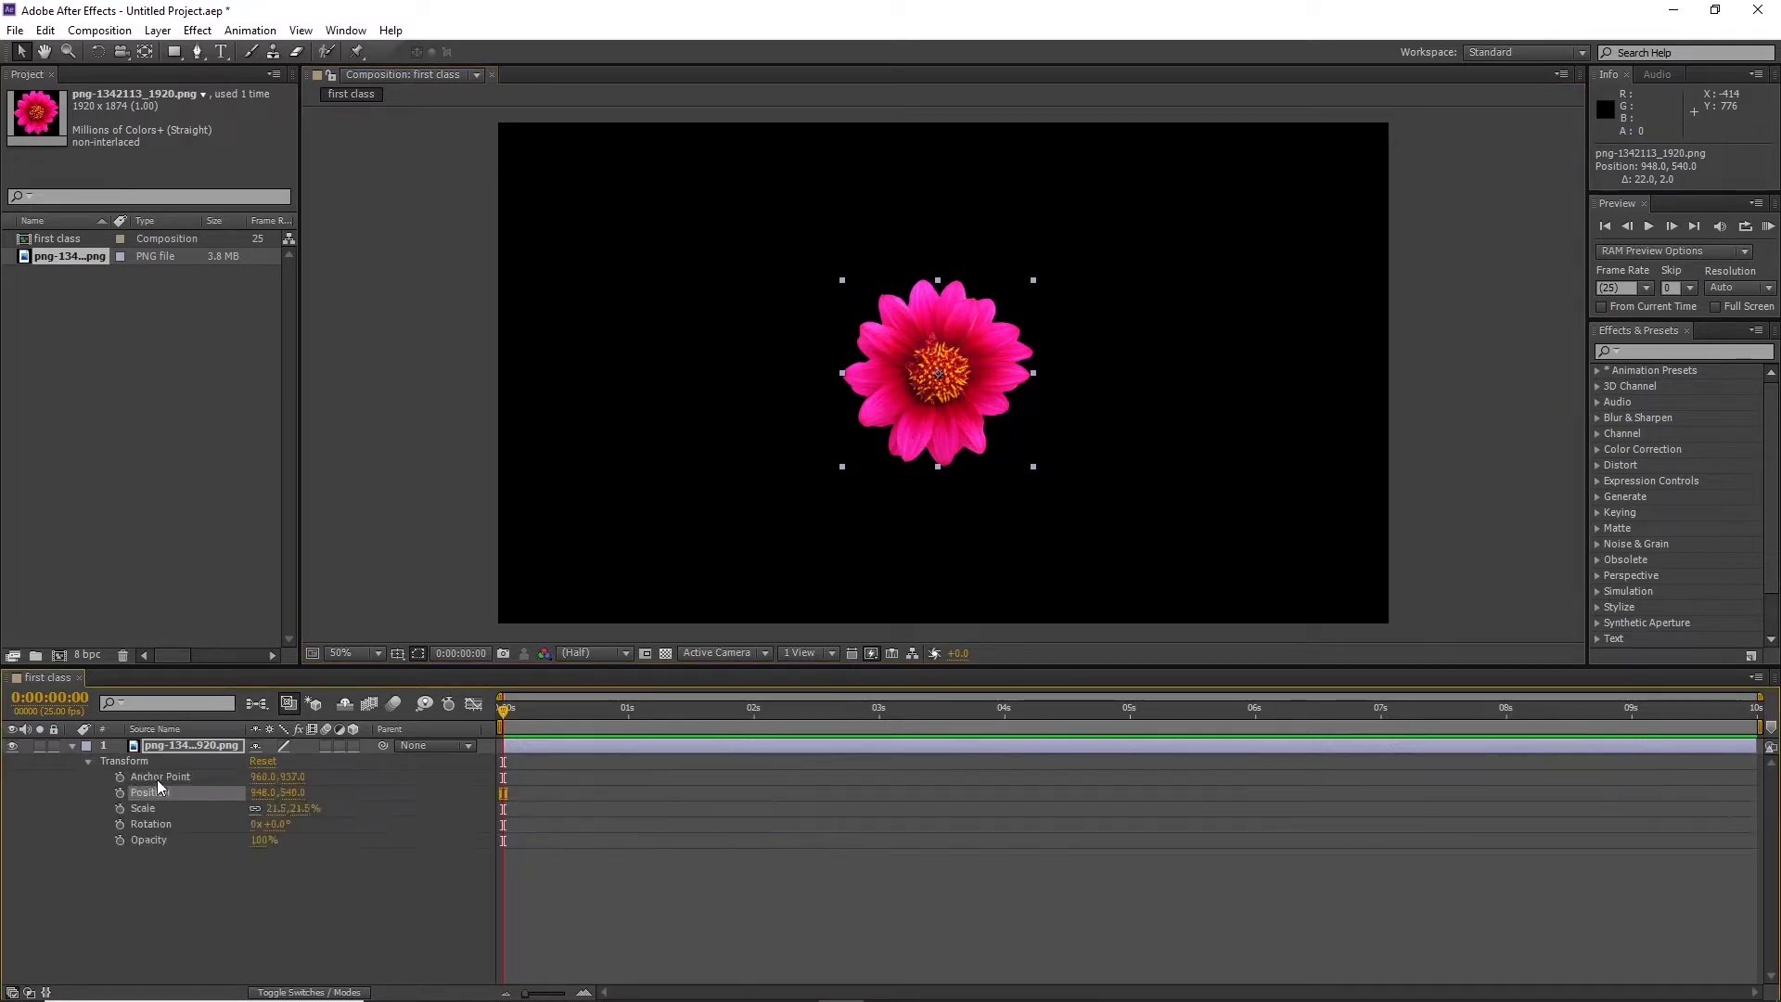
left_click(186, 865)
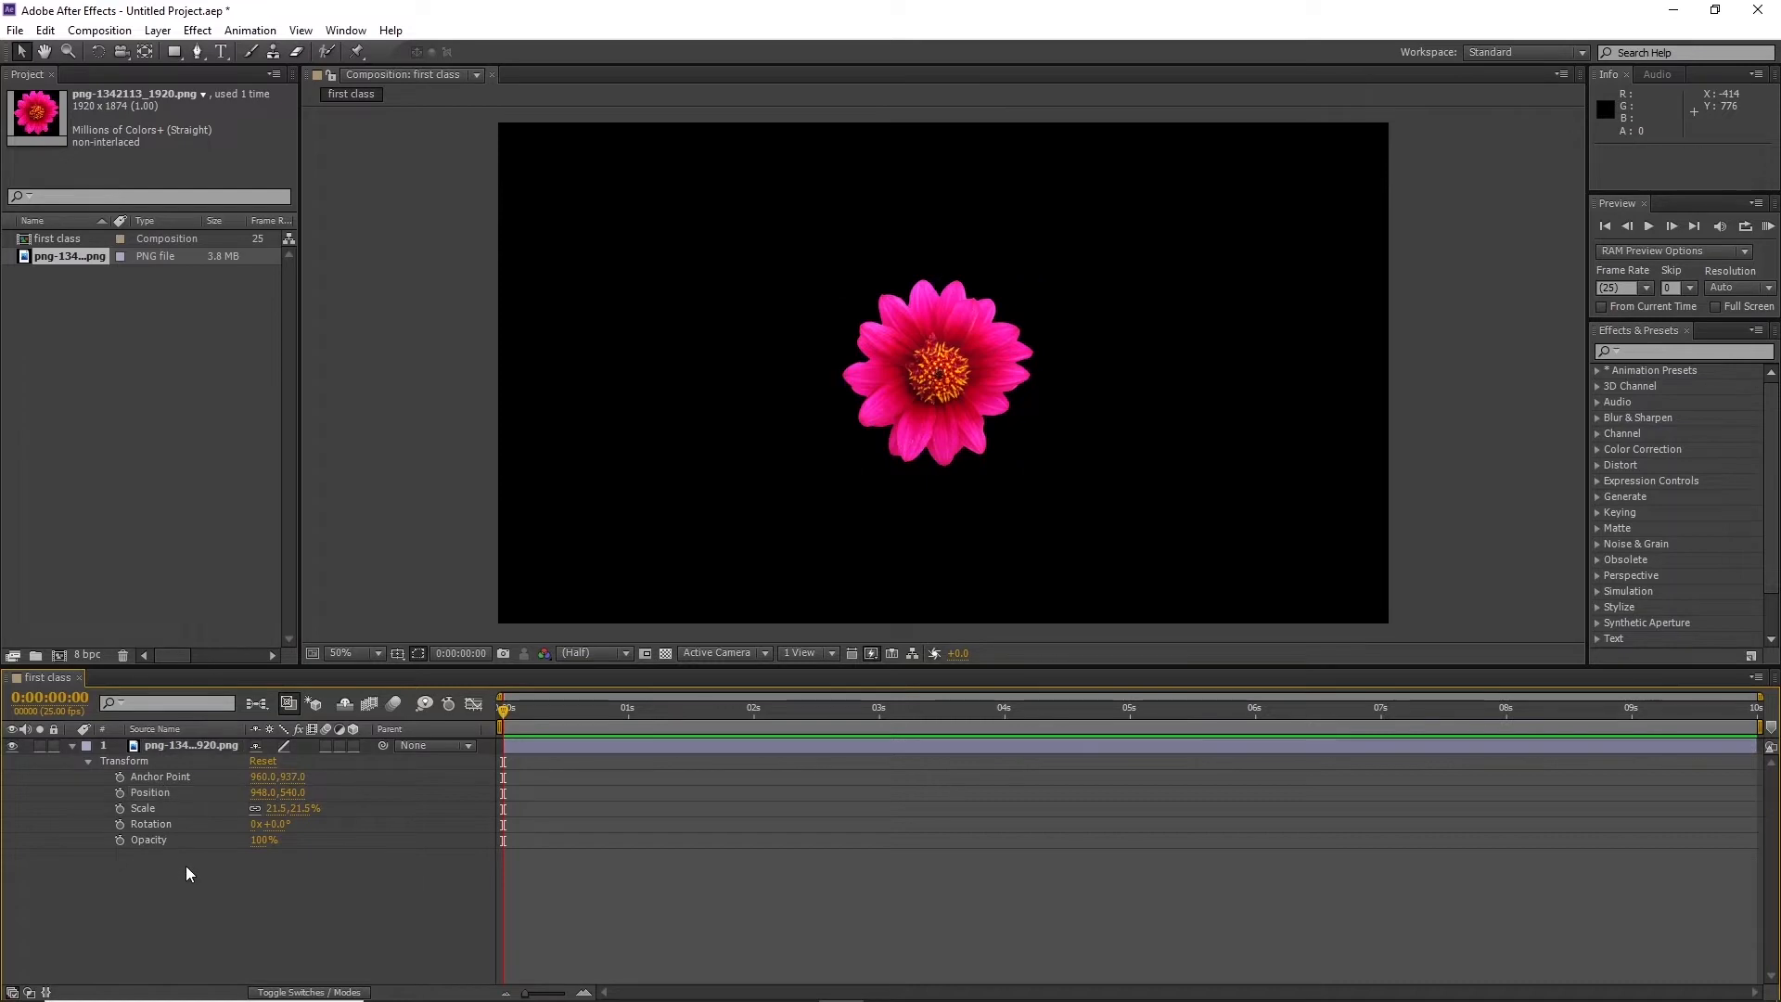
Try moving the flower layer to about 858, 494 and stretching it to about 23% by 27%, and undo the stretch
left_click(920, 391)
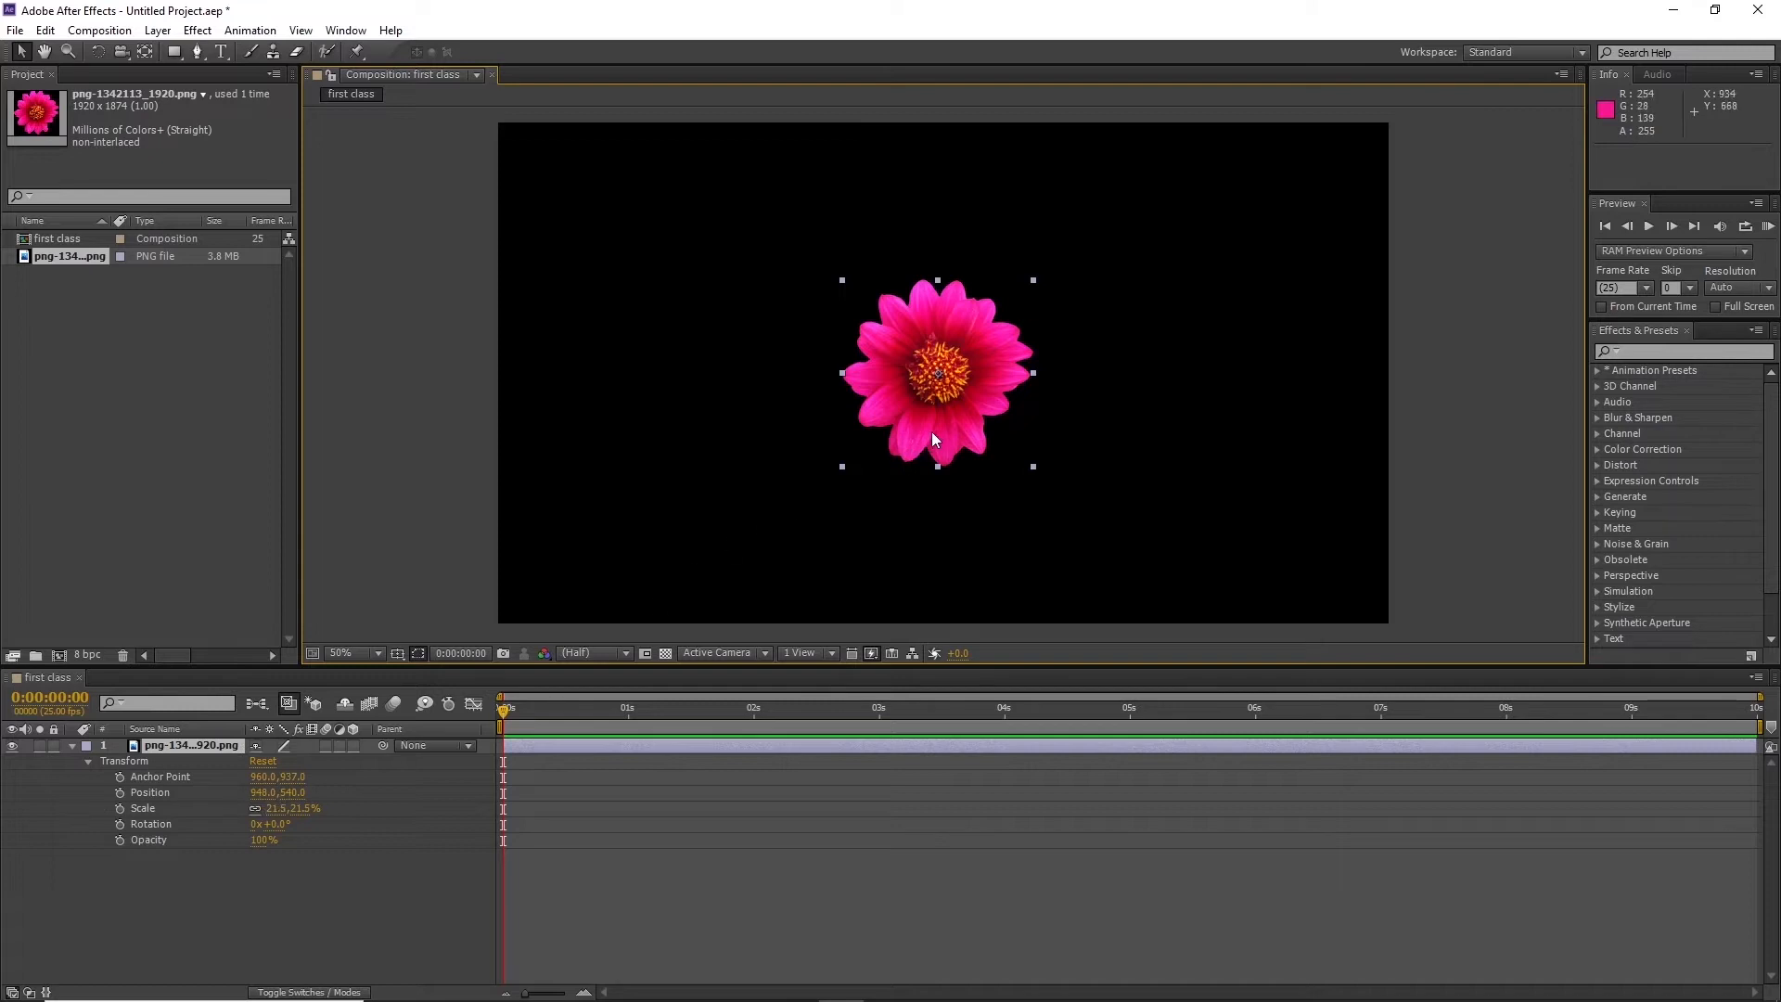
left_click_drag(930, 425, 911, 518)
key("ctrl+z")
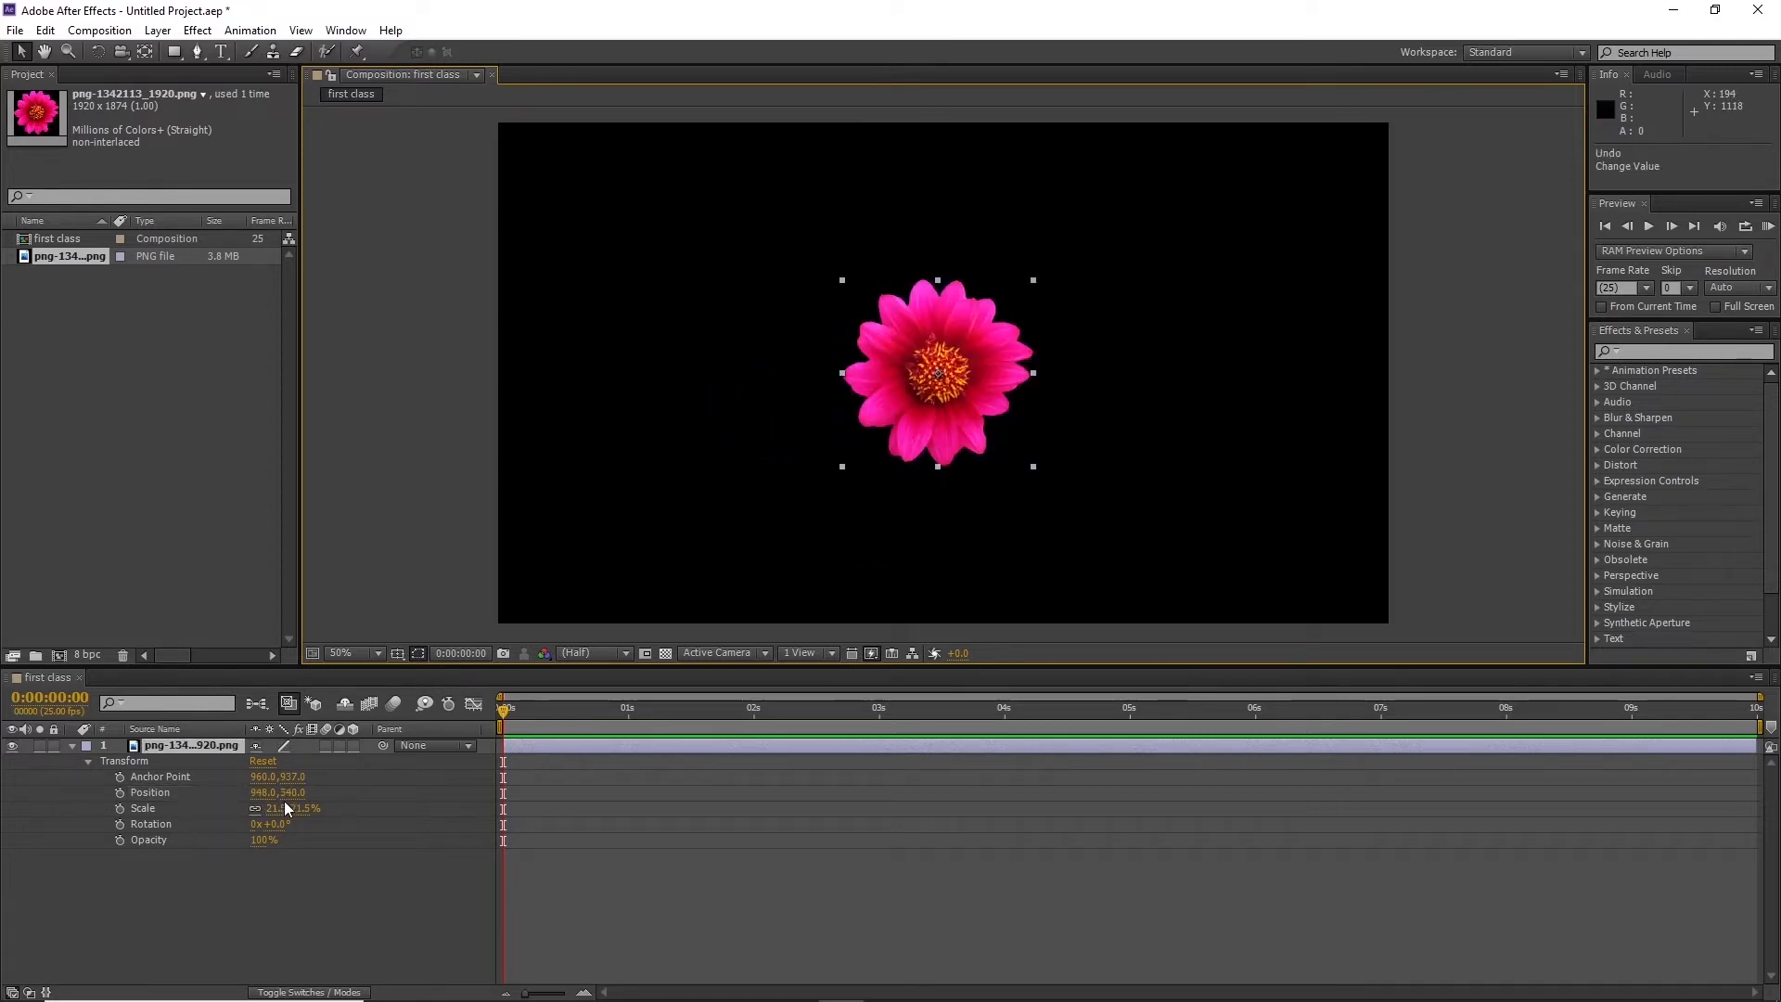
left_click_drag(983, 452, 942, 431)
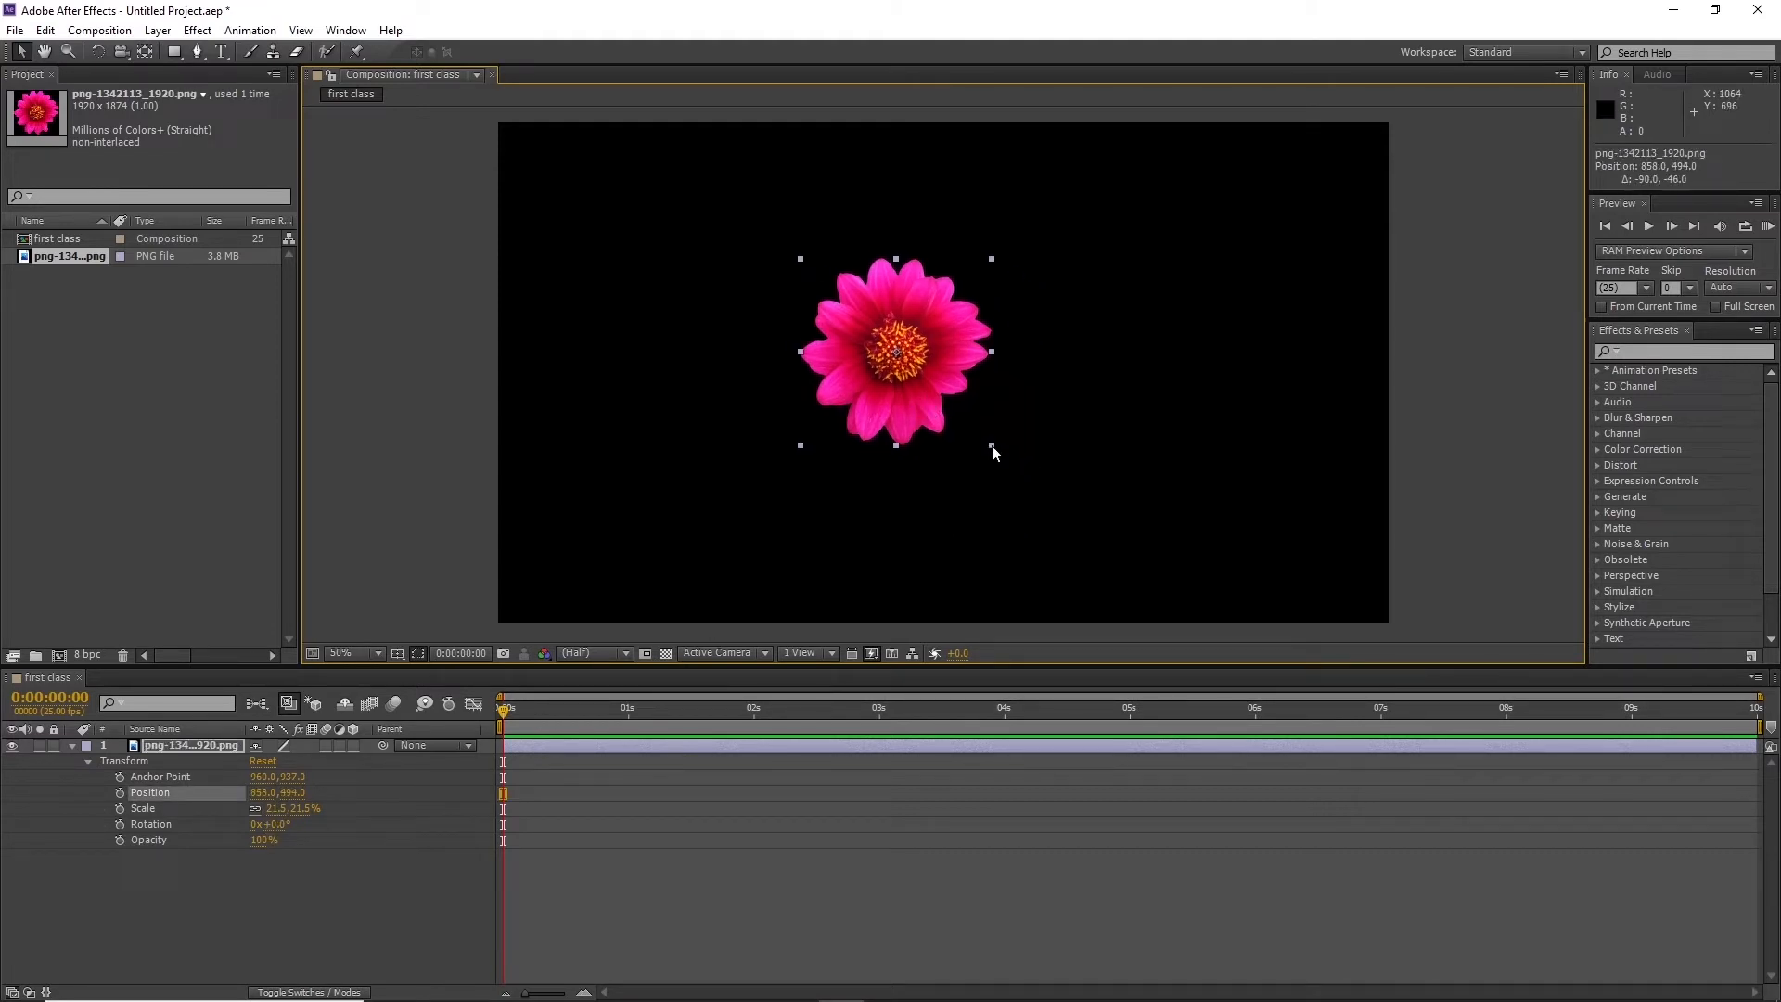
left_click(993, 443)
left_click(985, 442)
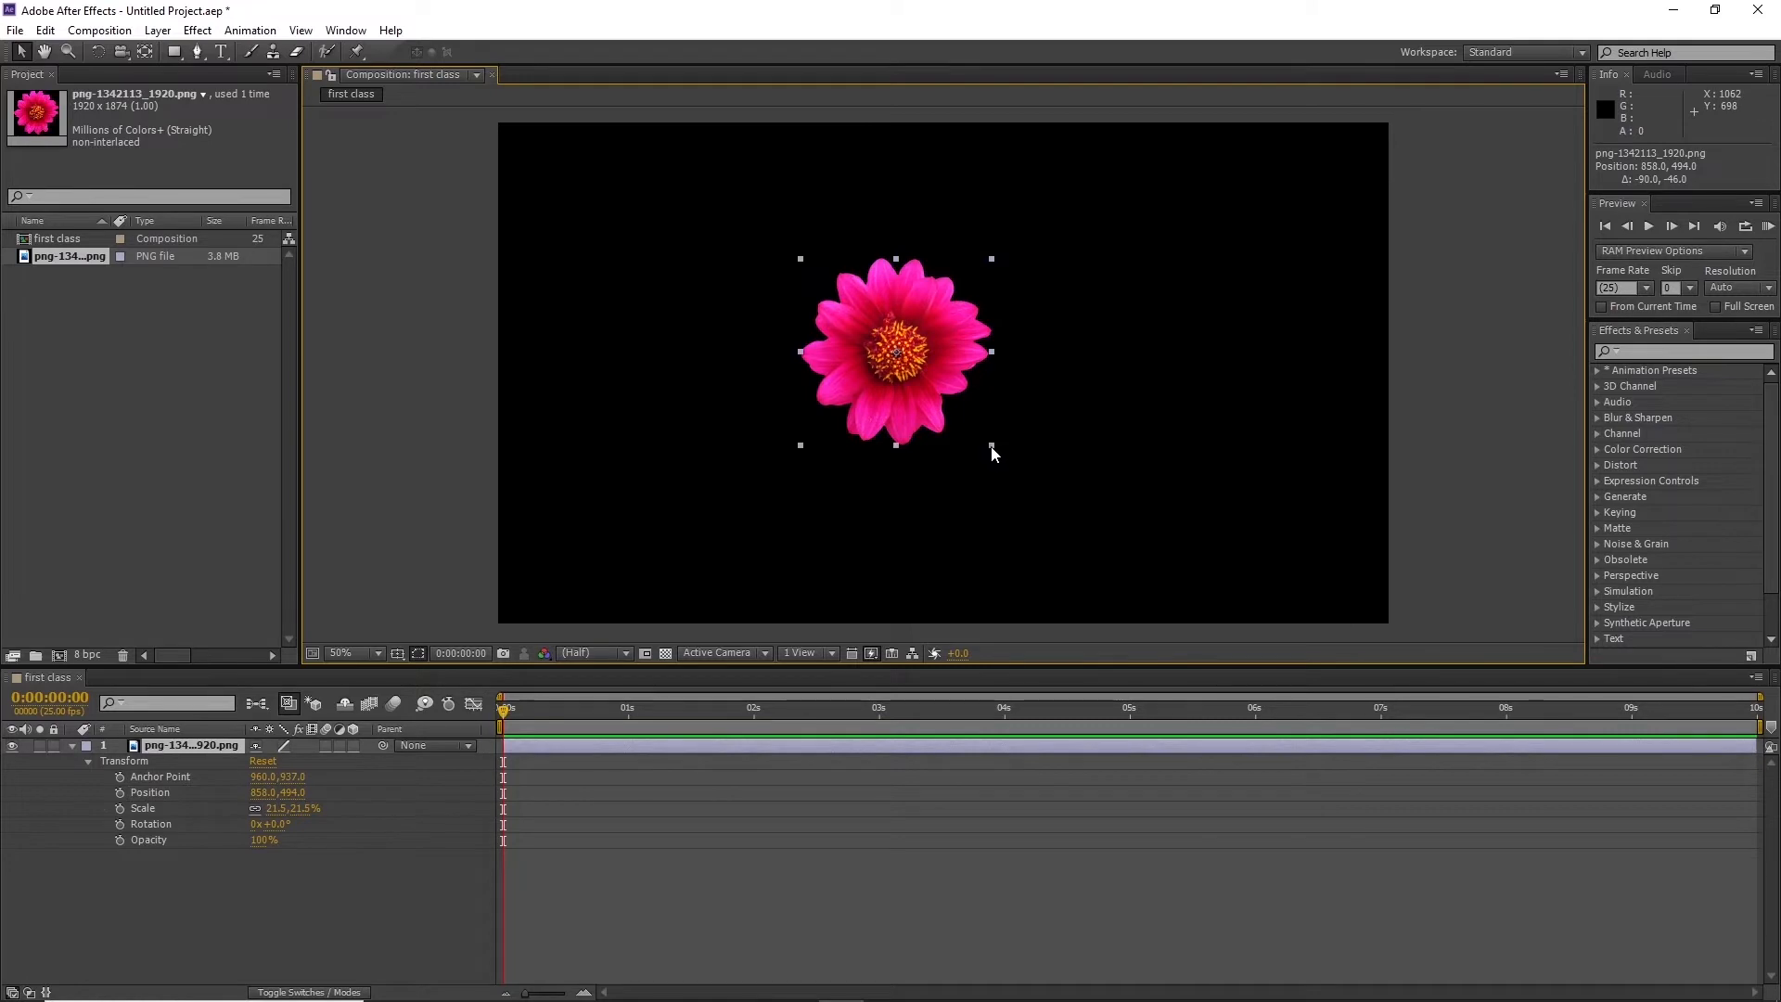
mouse_move(991, 444)
left_mouse_down()
mouse_move(1037, 522)
mouse_move(998, 473)
left_mouse_up()
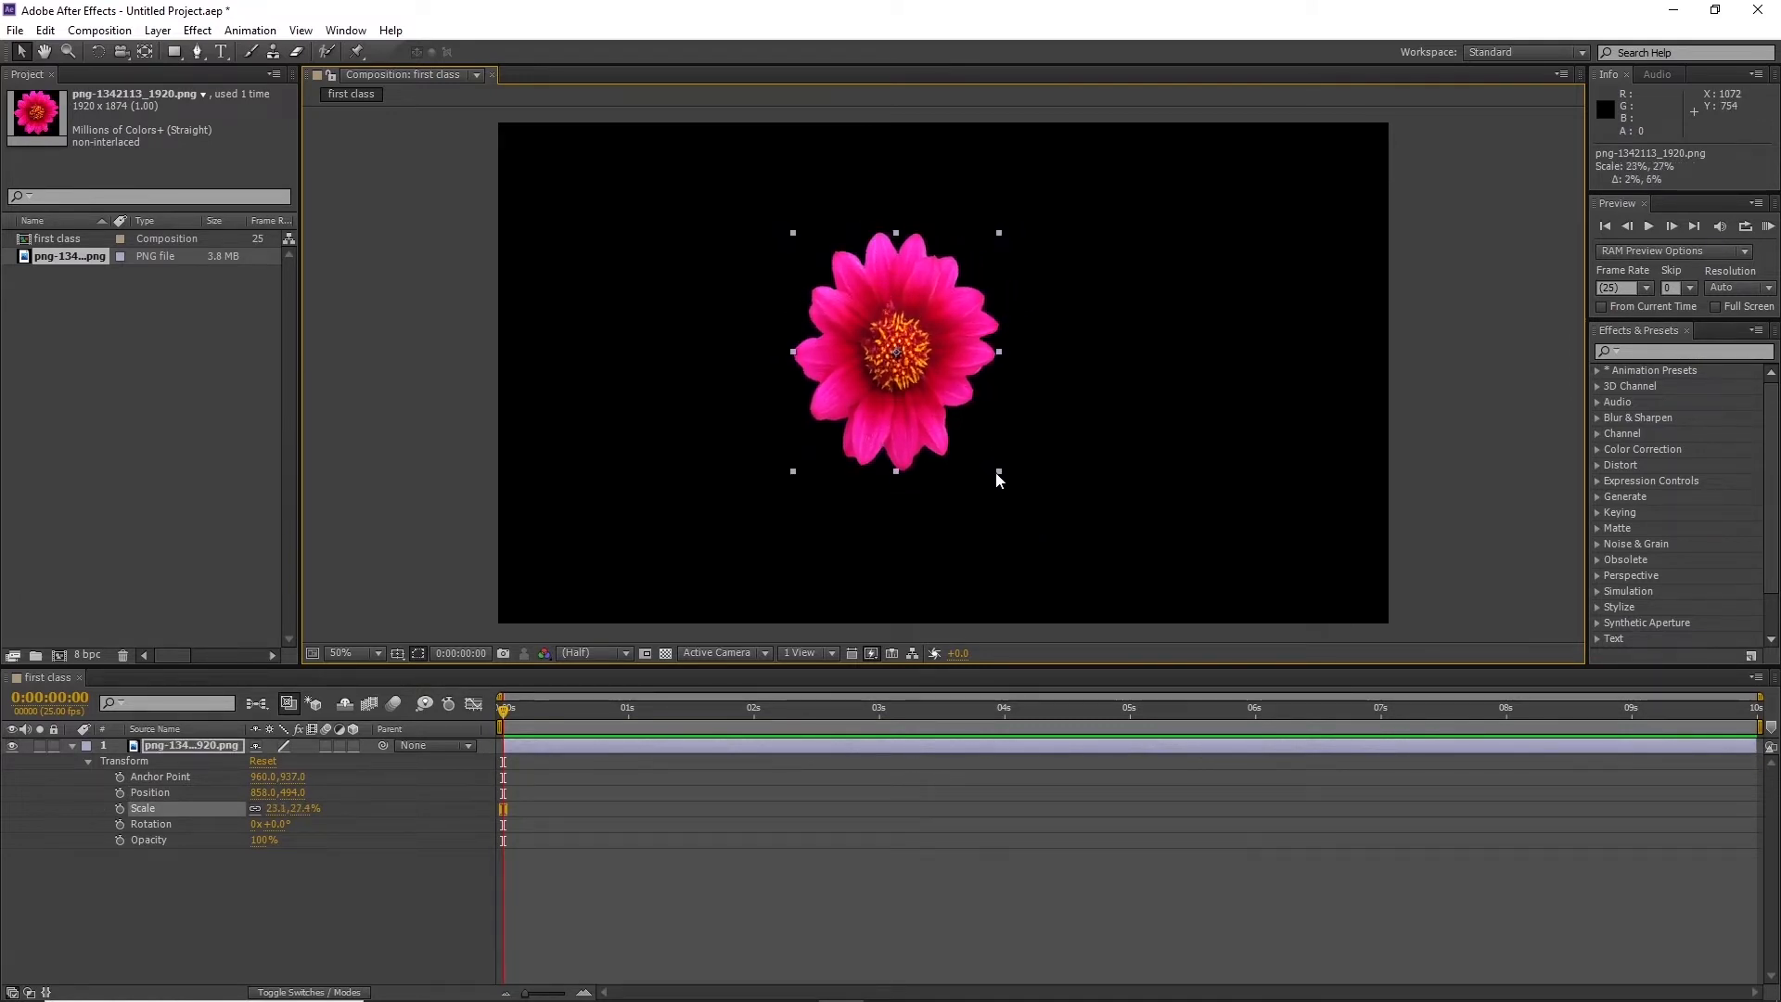
key("ctrl+z")
Move the flower layer to about 1028, 552 in the composition and deselect it
left_click_drag(910, 381, 989, 408)
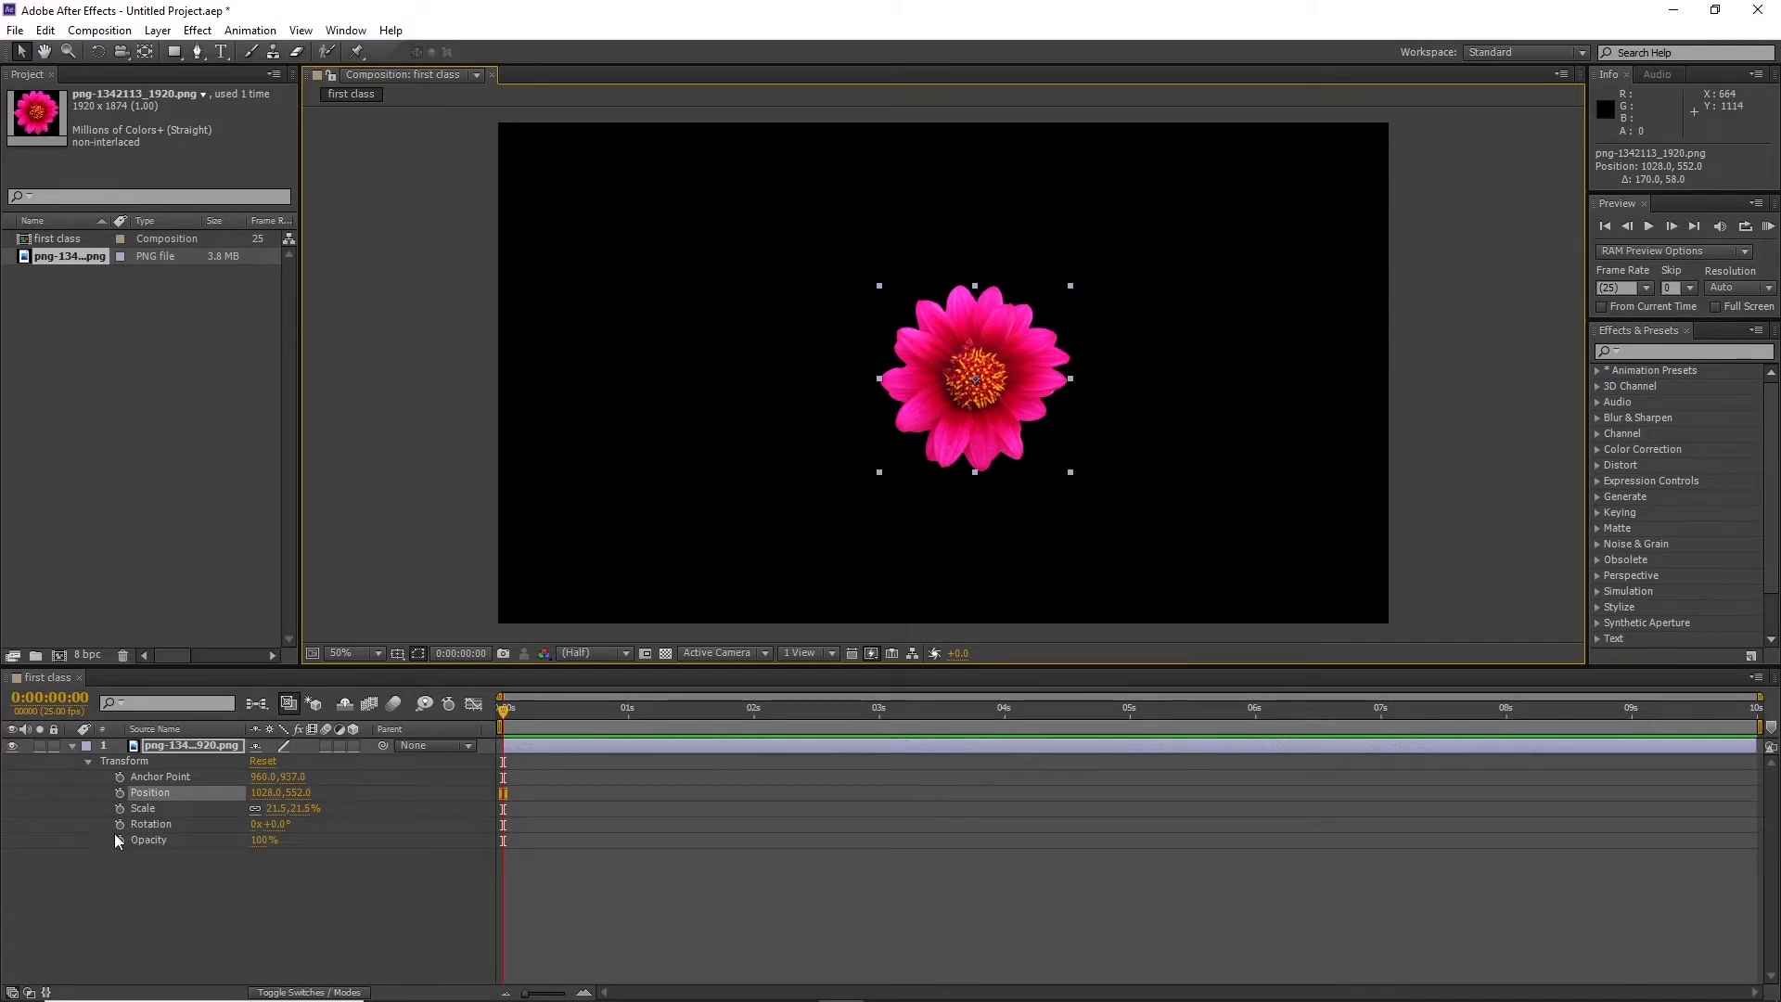
left_click(122, 856)
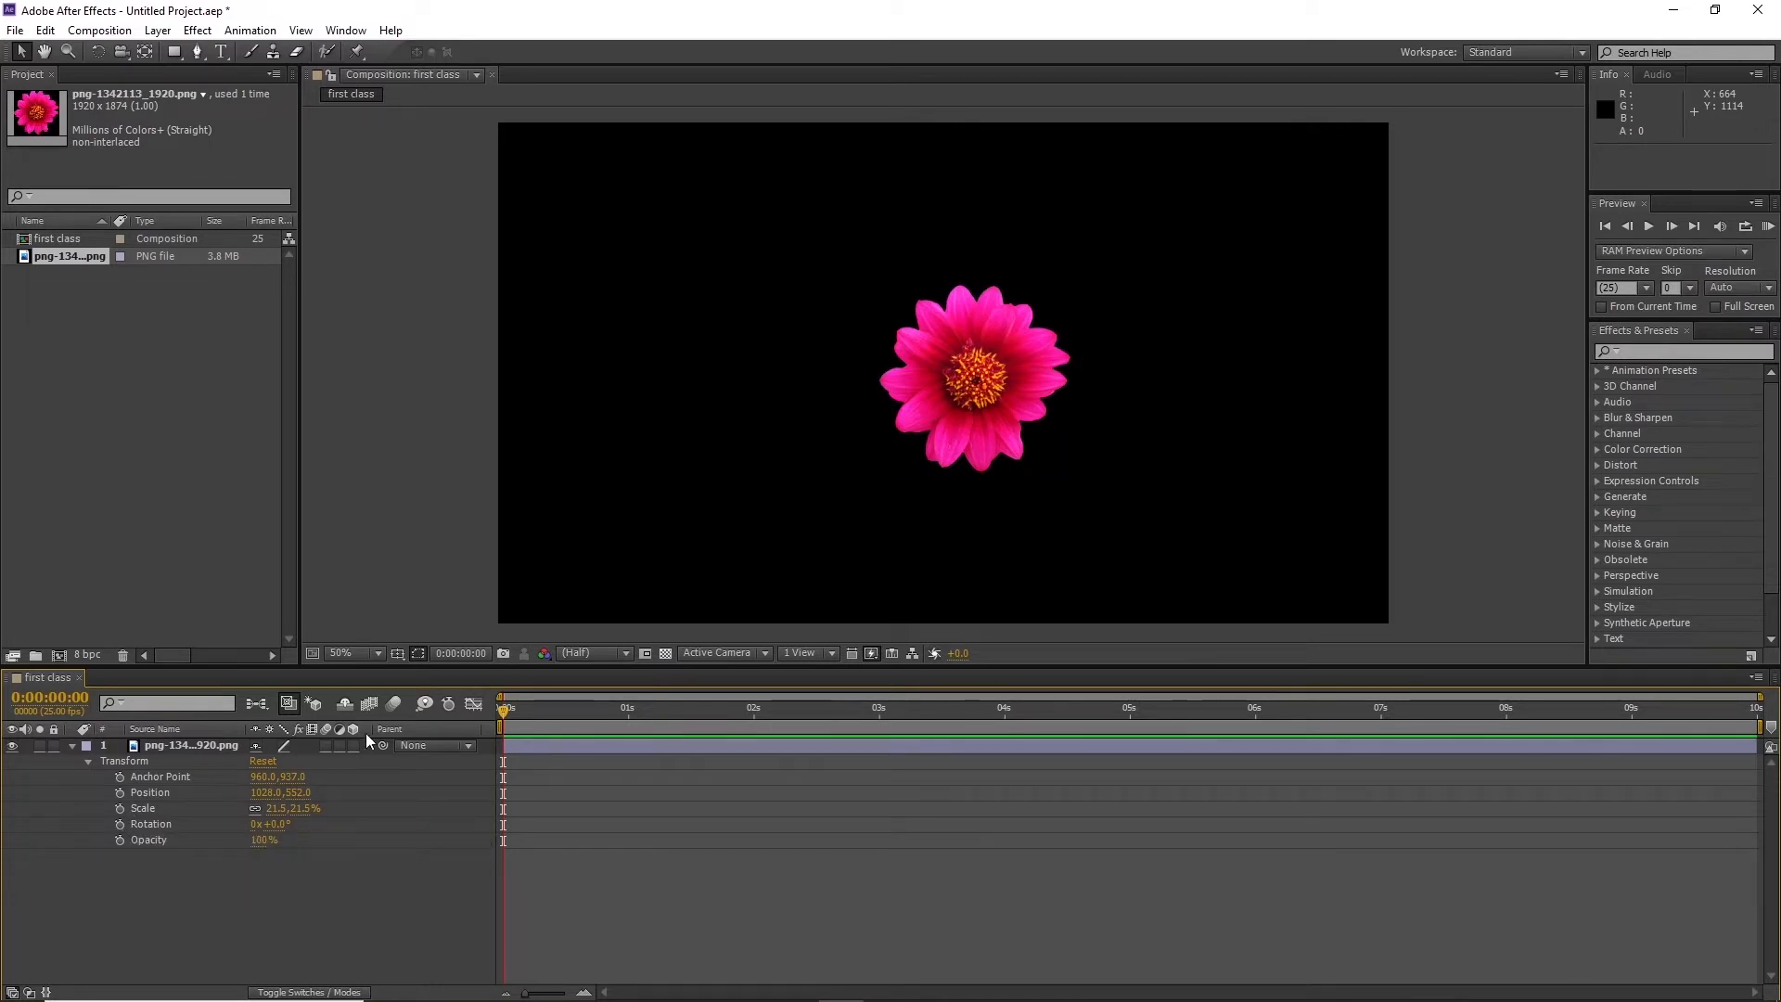
Enable Rotation keyframing on the flower layer at 0:00:00:00 and set the rotation to one full revolution (1x+0.0°)
left_click(120, 824)
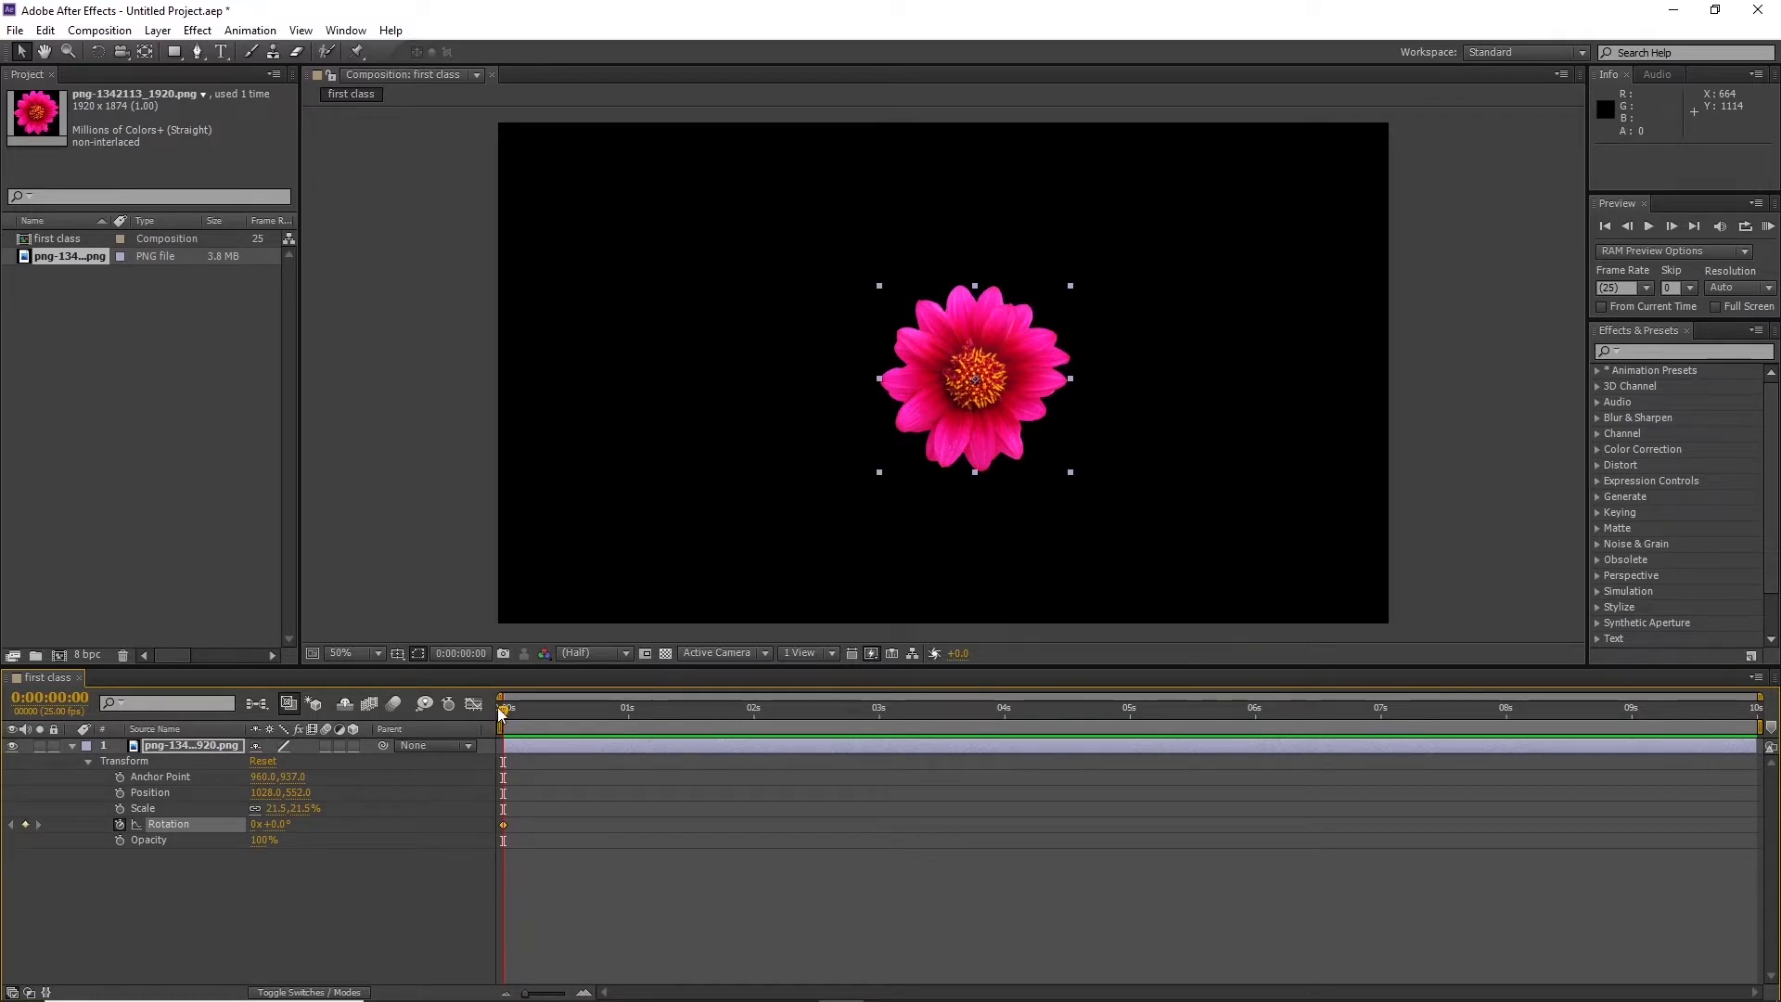
left_click_drag(502, 712, 653, 711)
left_click_drag(539, 806, 486, 837)
left_click_drag(643, 710, 459, 716)
left_click(256, 823)
type("1")
left_click(324, 895)
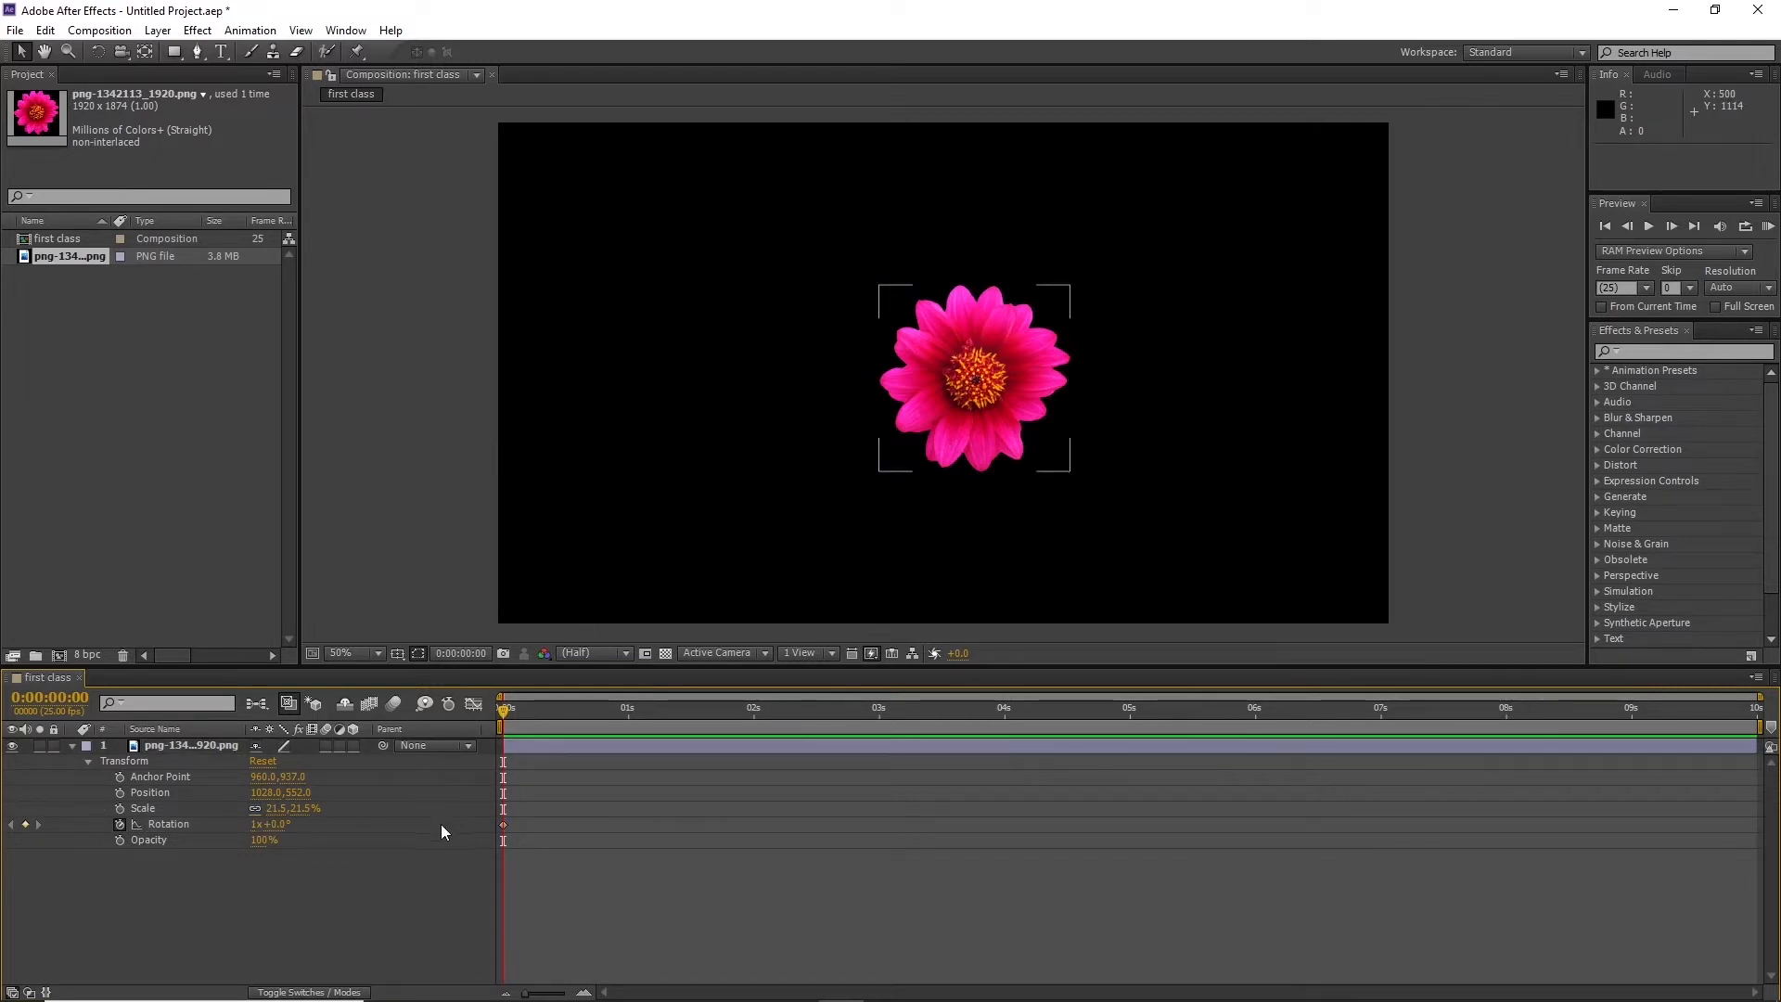
Undo the full revolution set on the flower's first rotation keyframe, and try rotation values at 0:00:00:23, undoing each trial
key("ctrl+z")
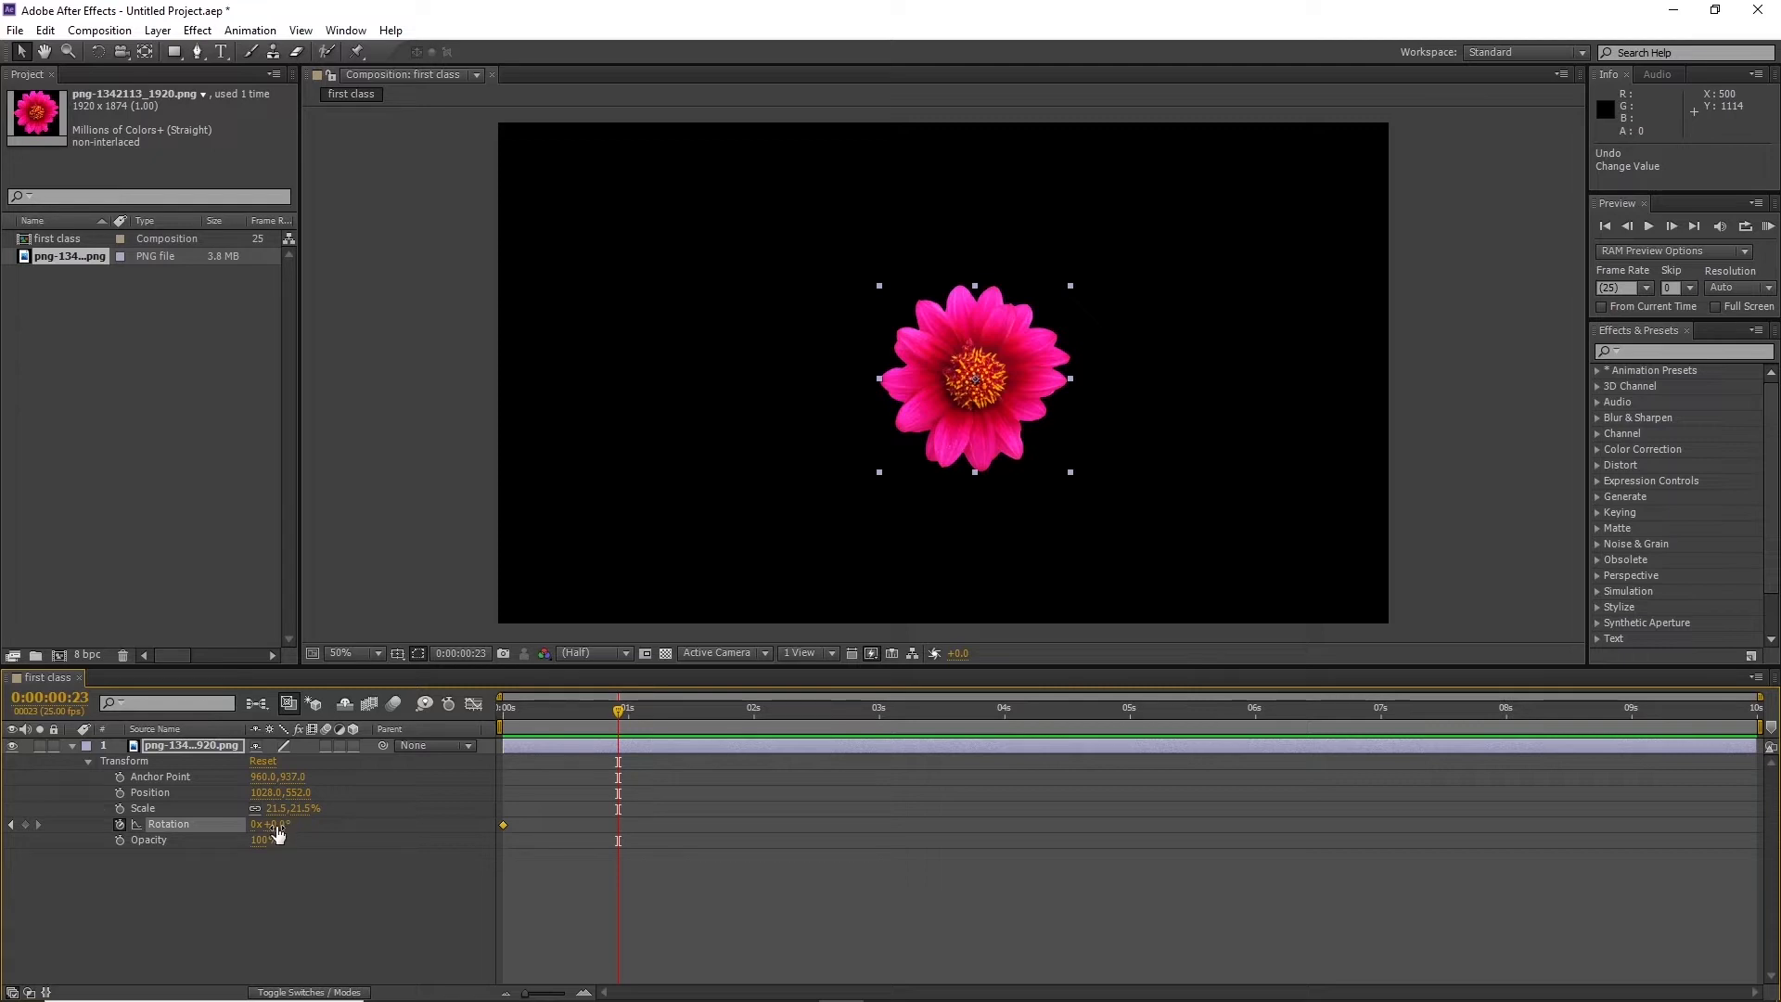
left_click_drag(277, 833, 430, 831)
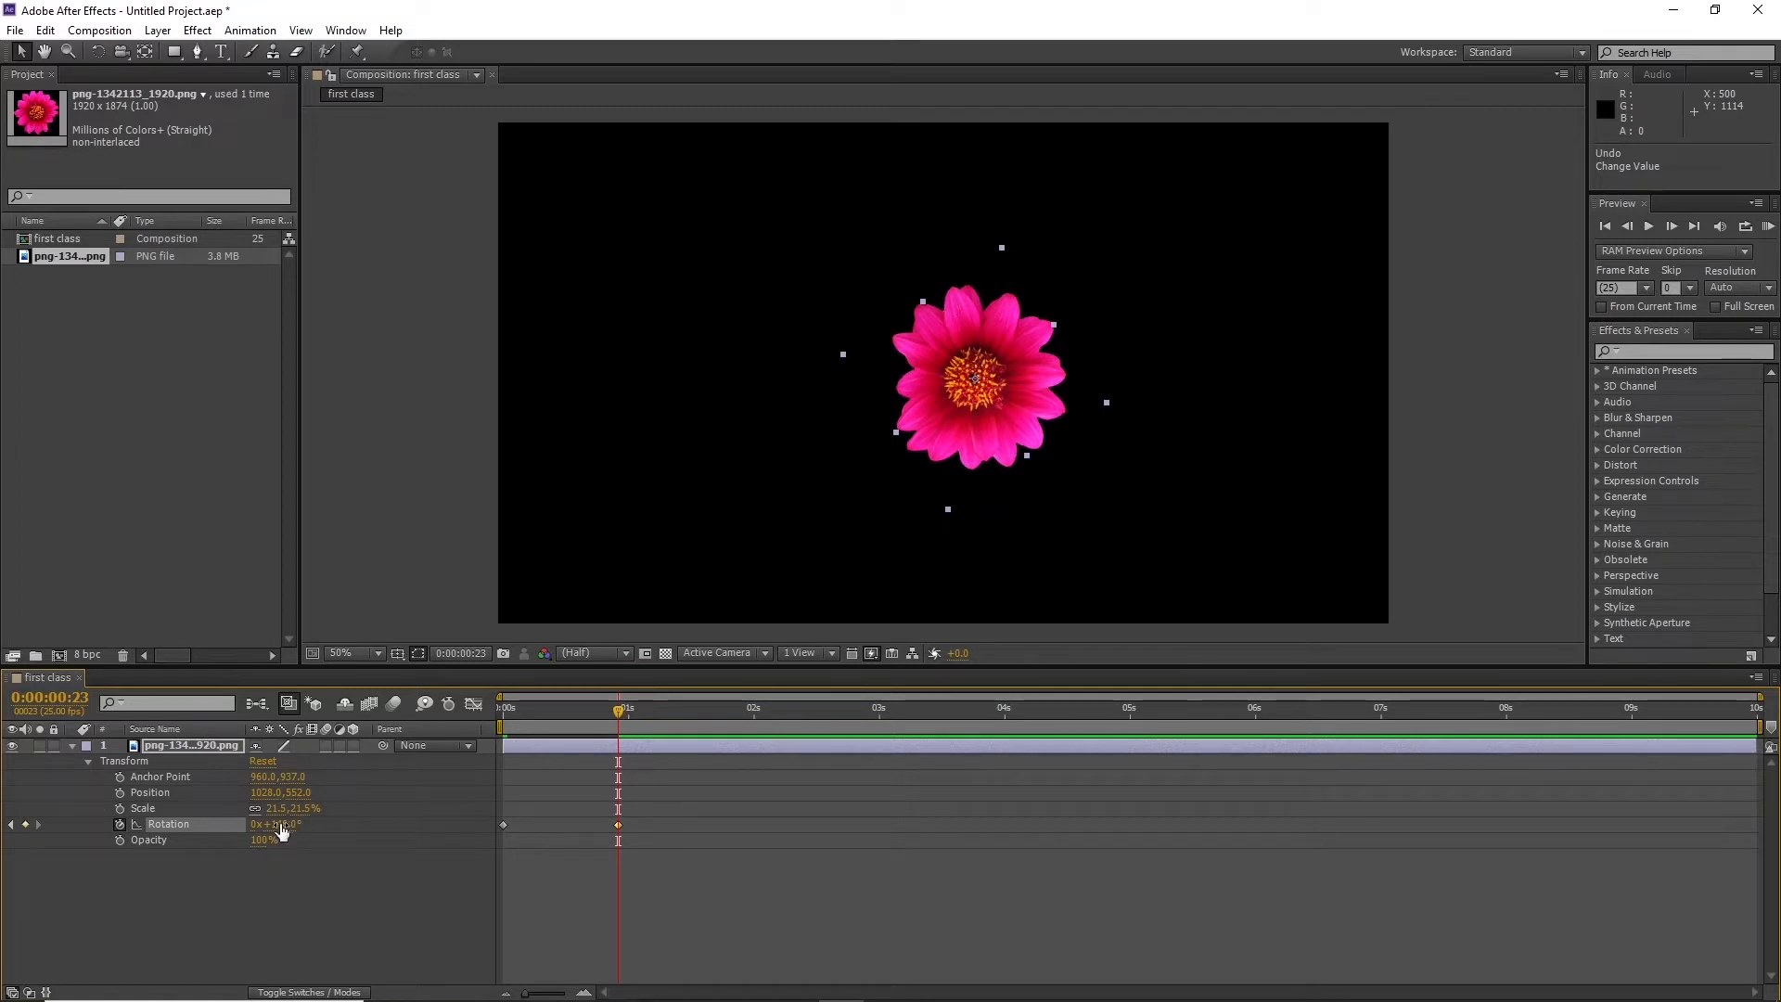
key("ctrl+z")
left_click_drag(275, 833, 664, 850)
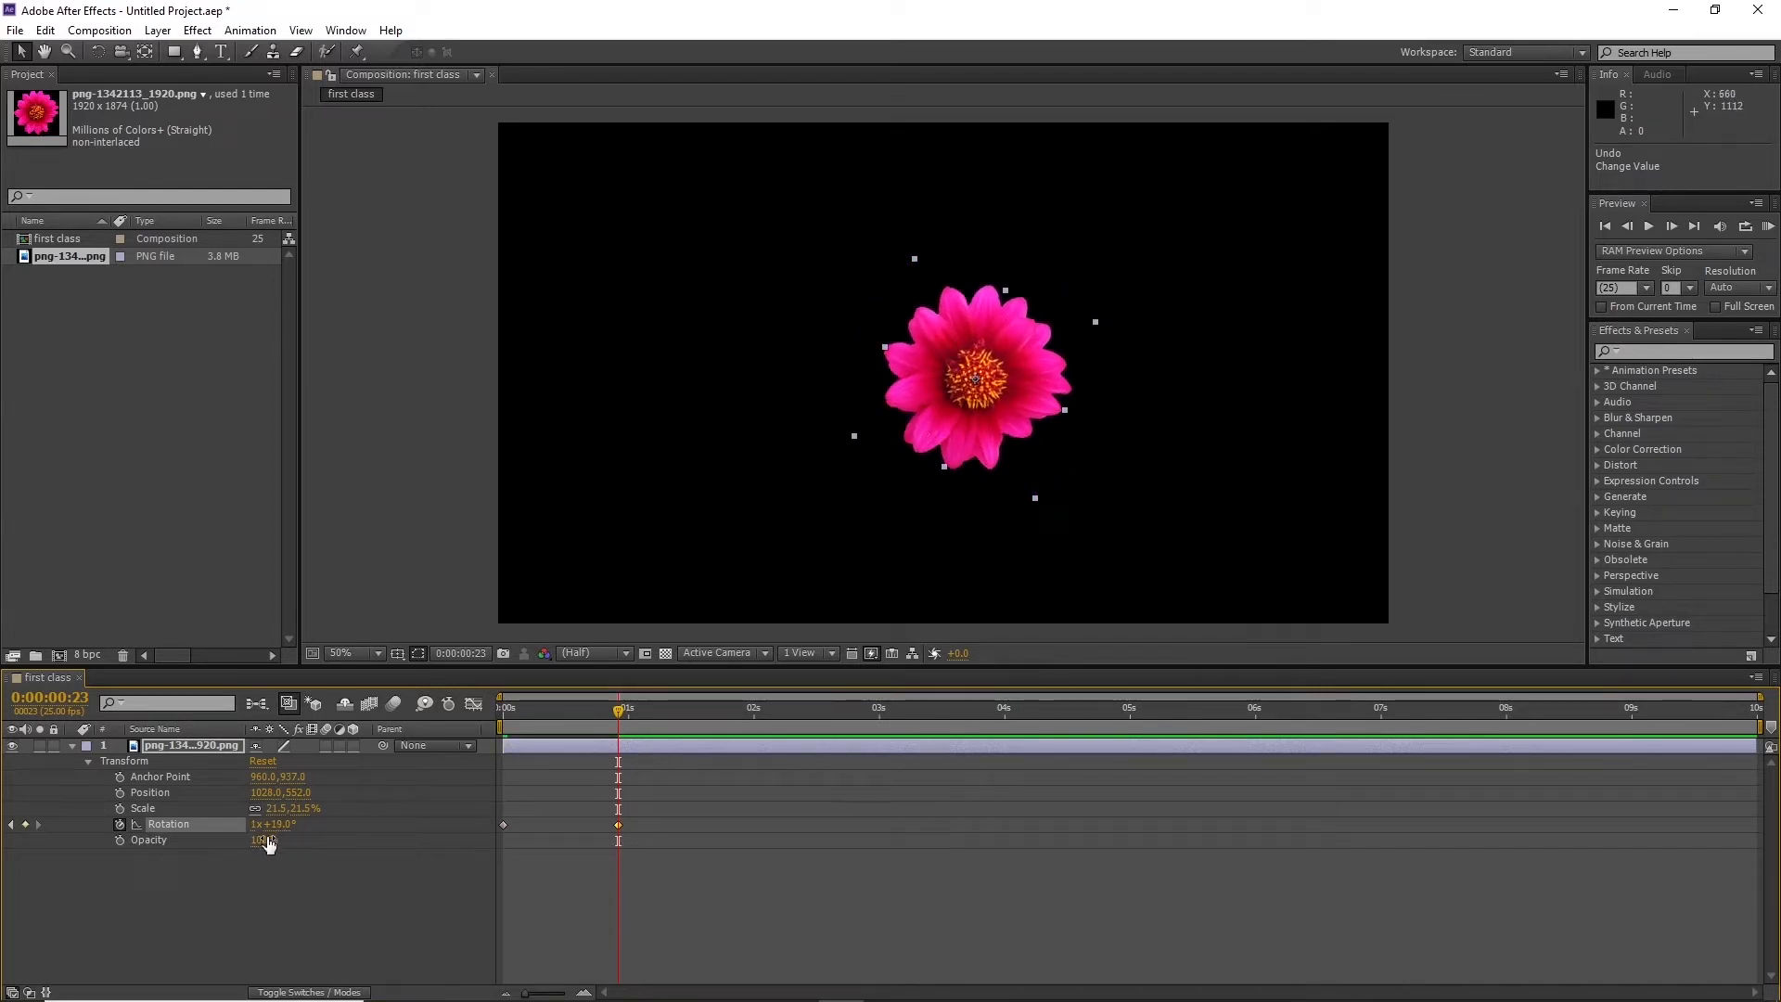
key("ctrl+z")
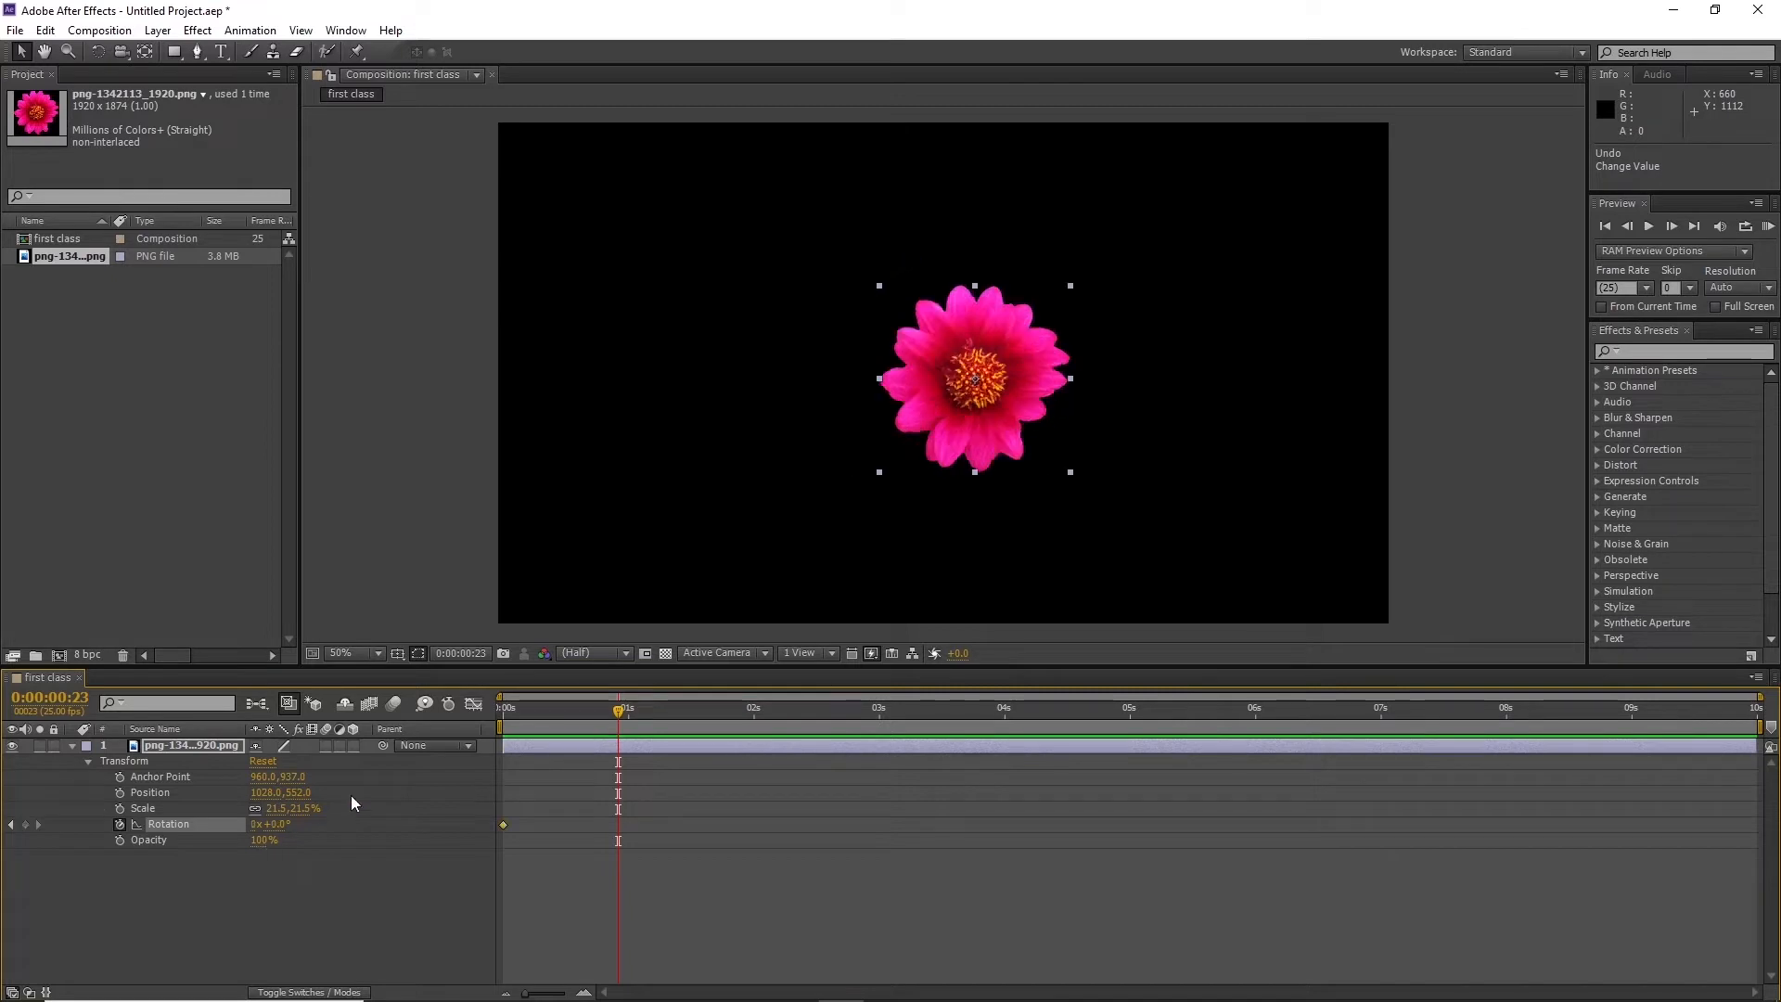
Set the flower layer's rotation to one full revolution (1x+0.0°) at 0:00:01:00
left_click(626, 708)
left_click(255, 825)
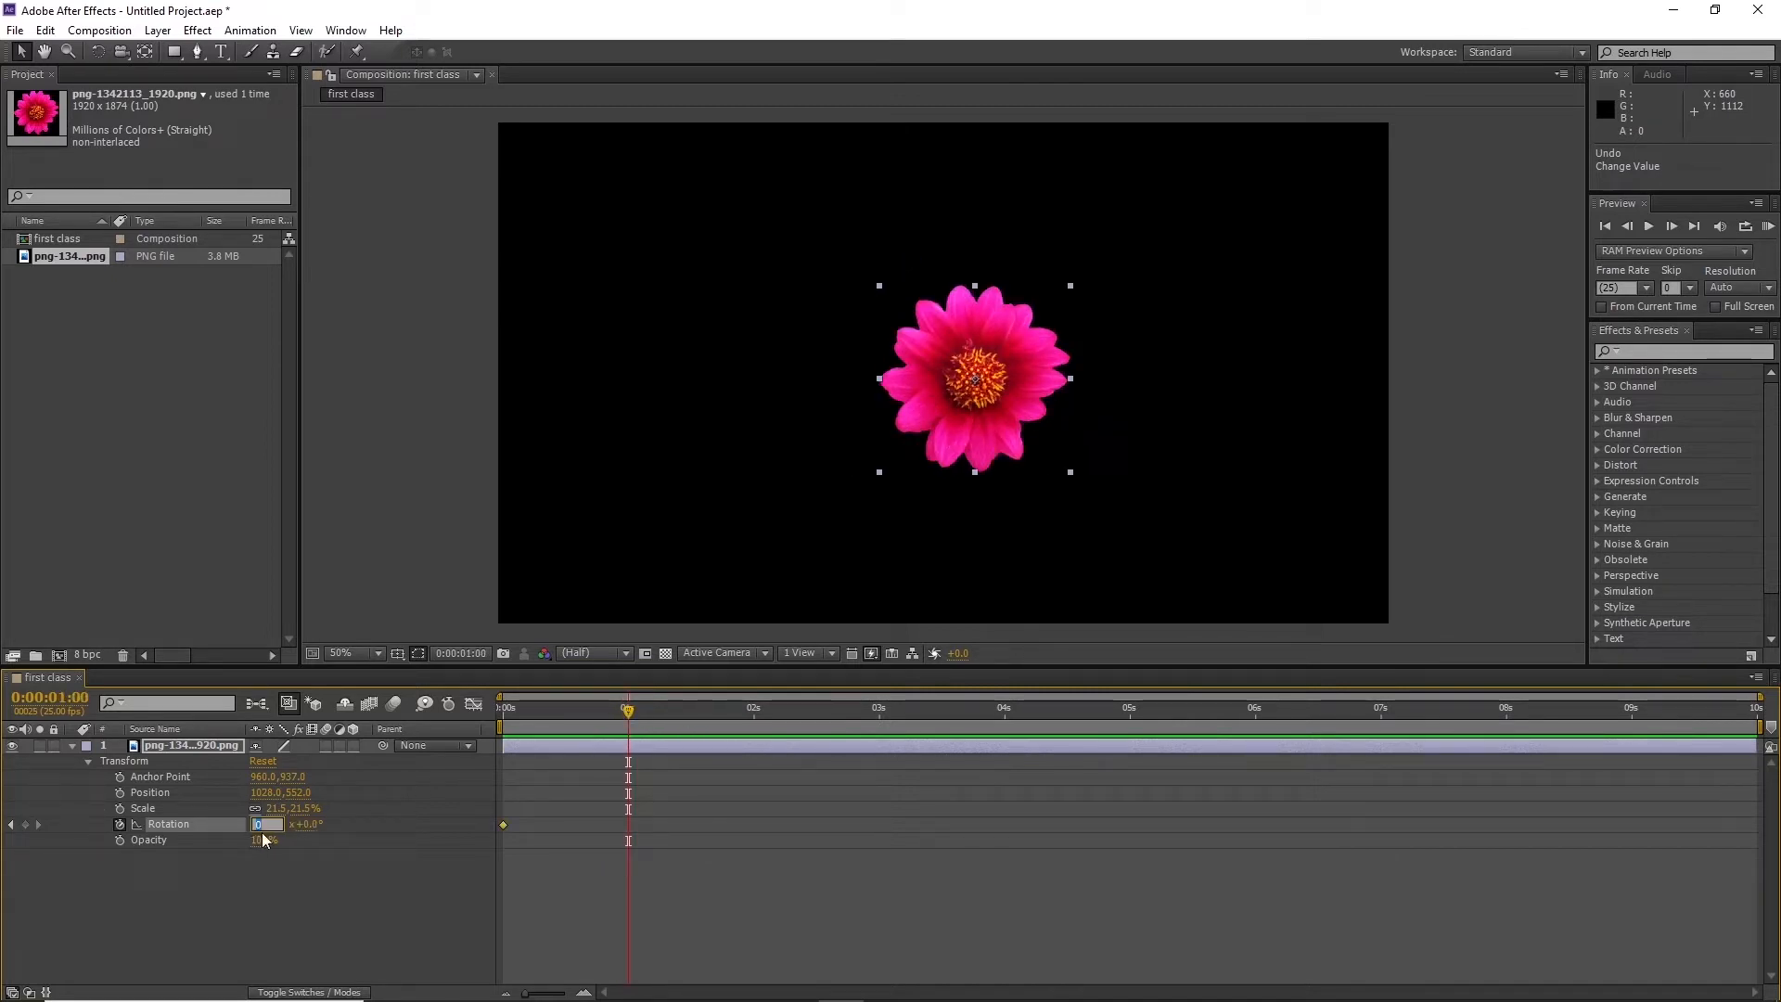
left_click(298, 872)
Scrub through the timeline and play the composition from the start to review the flower's rotation between the two keyframes
mouse_move(620, 706)
left_mouse_down()
mouse_move(603, 714)
mouse_move(628, 711)
left_mouse_up()
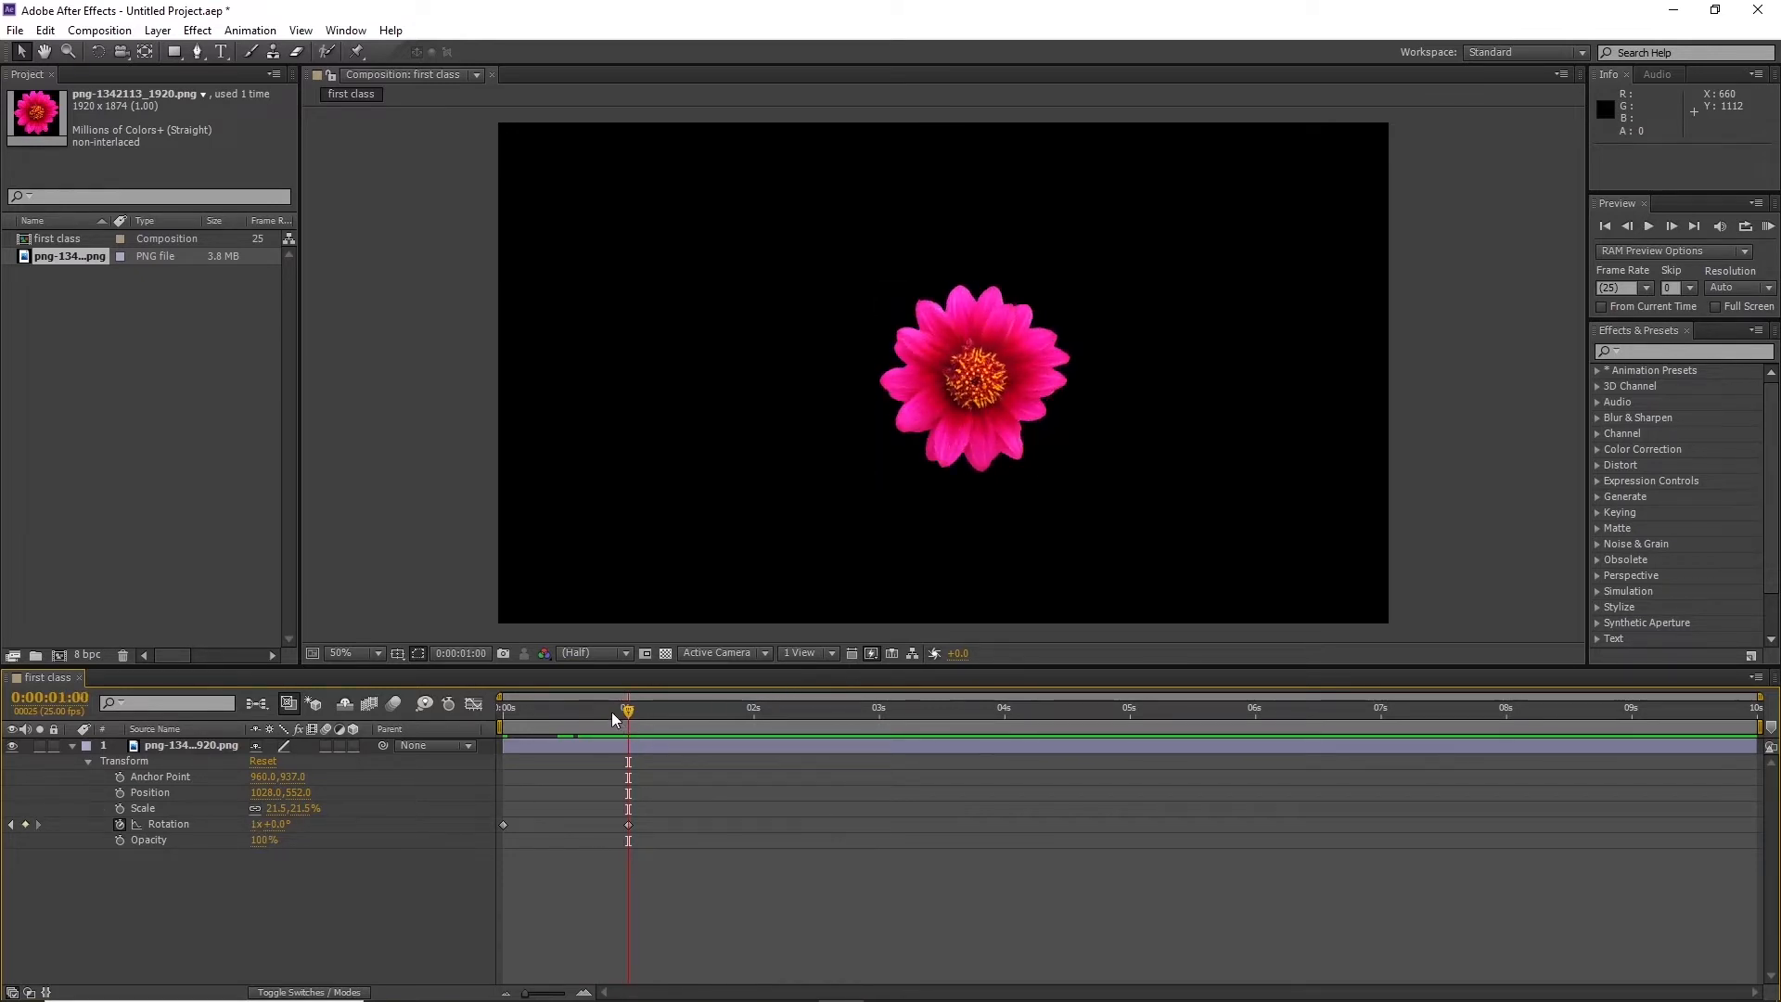
left_click_drag(632, 709, 803, 710)
left_click_drag(707, 795, 486, 858)
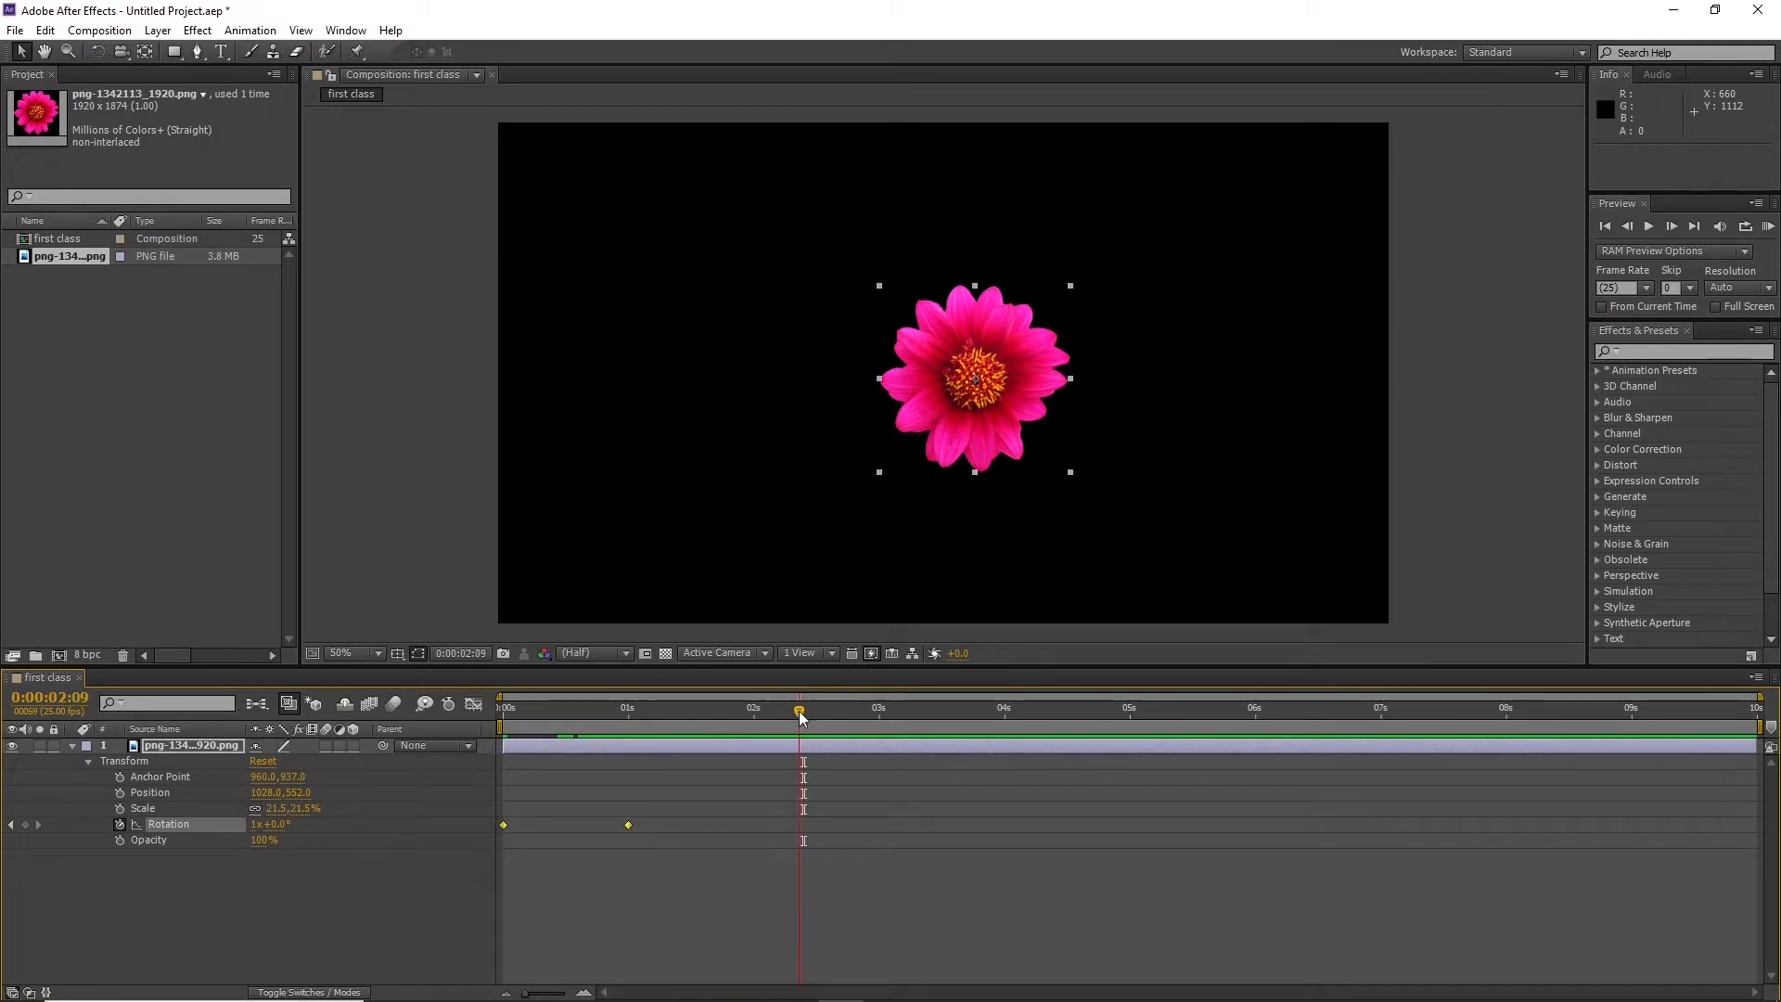
left_click_drag(805, 719, 502, 709)
left_click(557, 866)
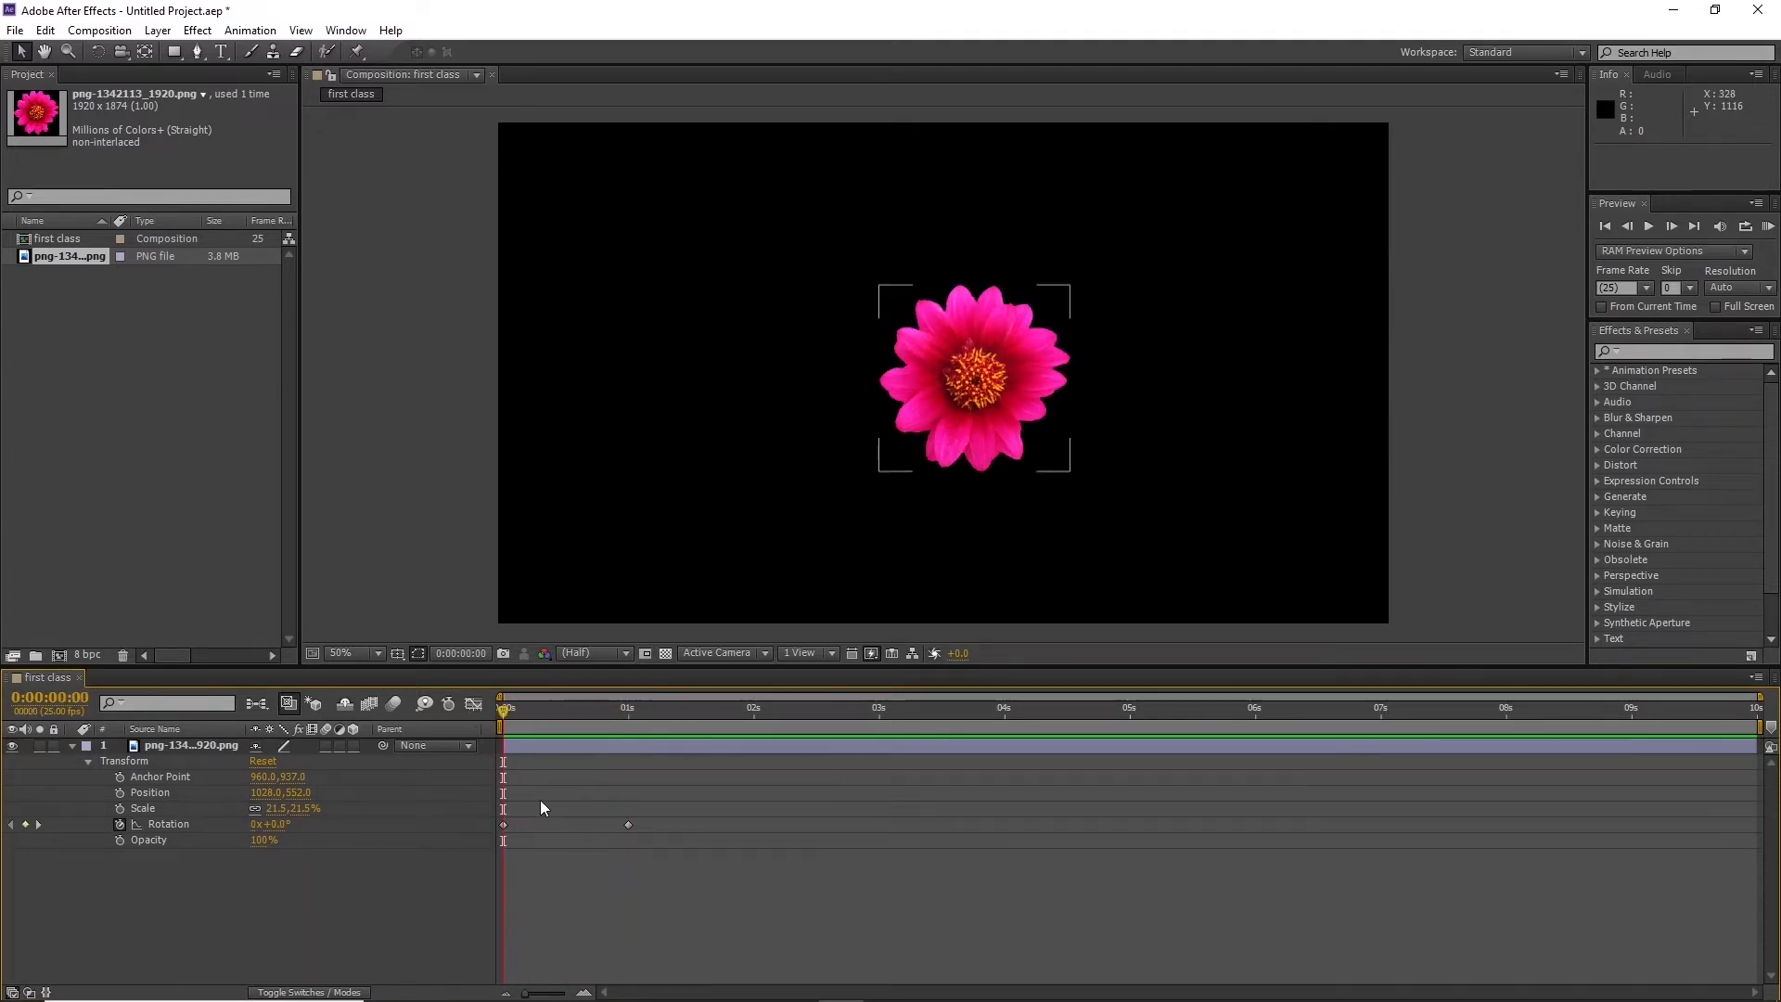
key("space")
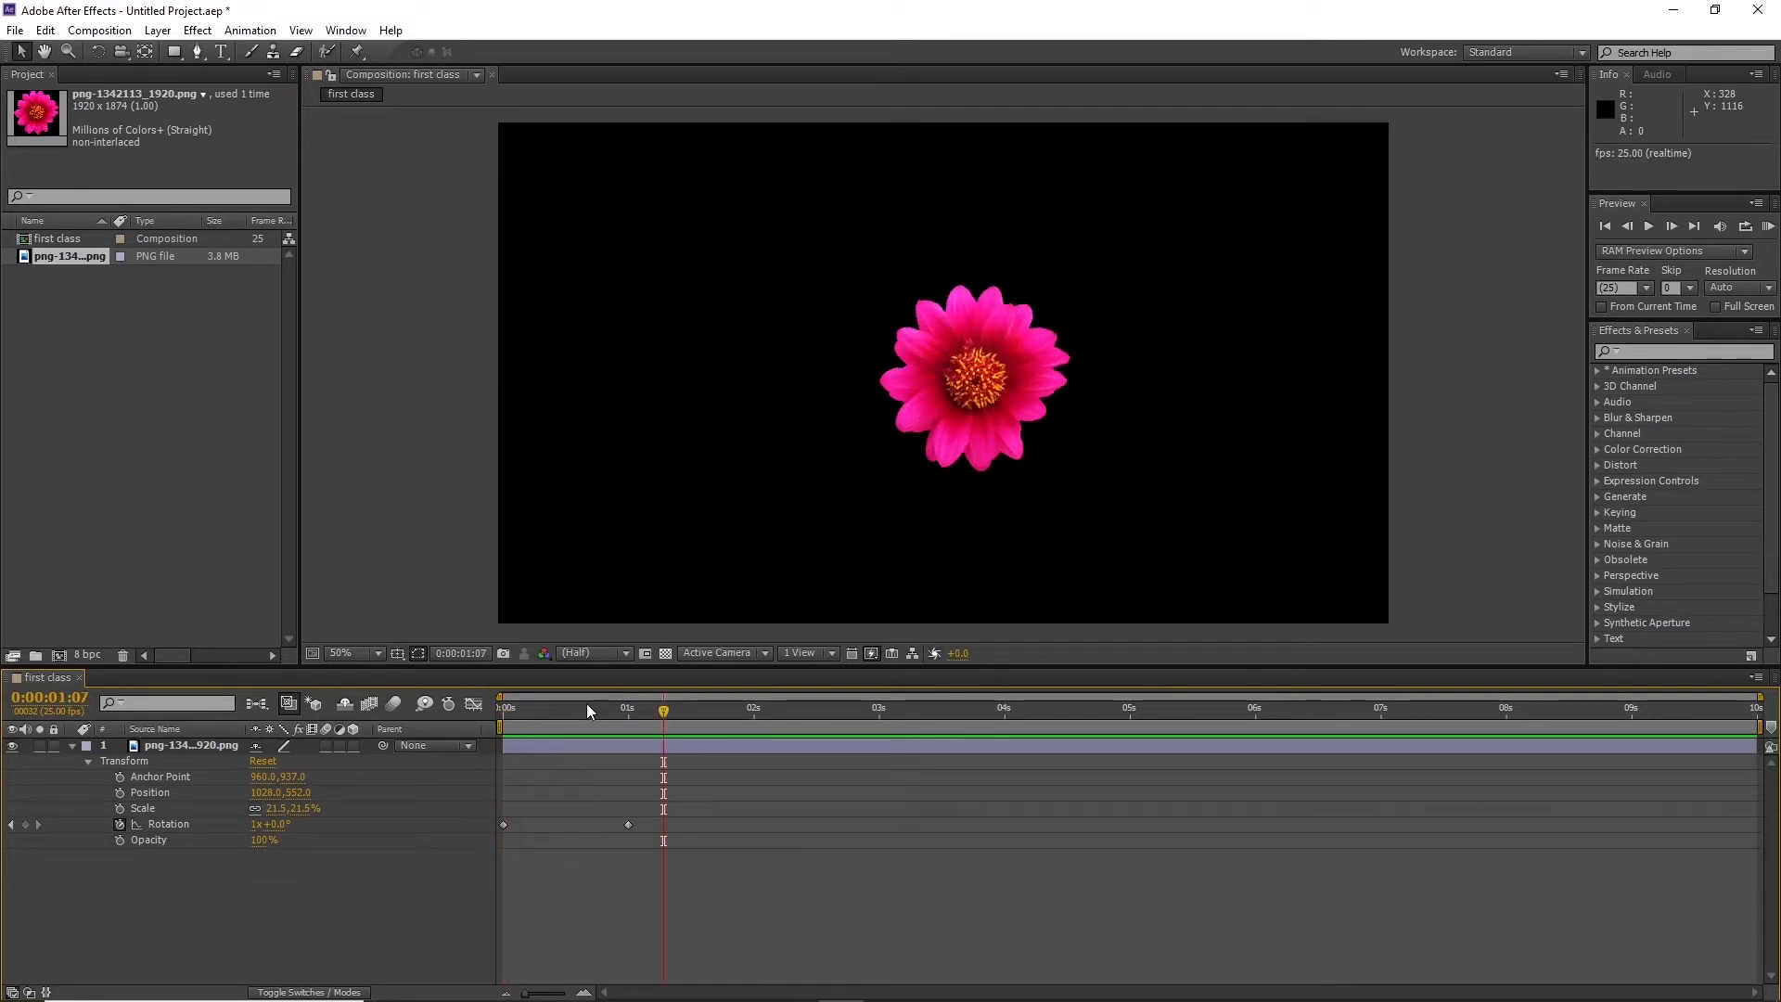
left_click(500, 713)
key("space")
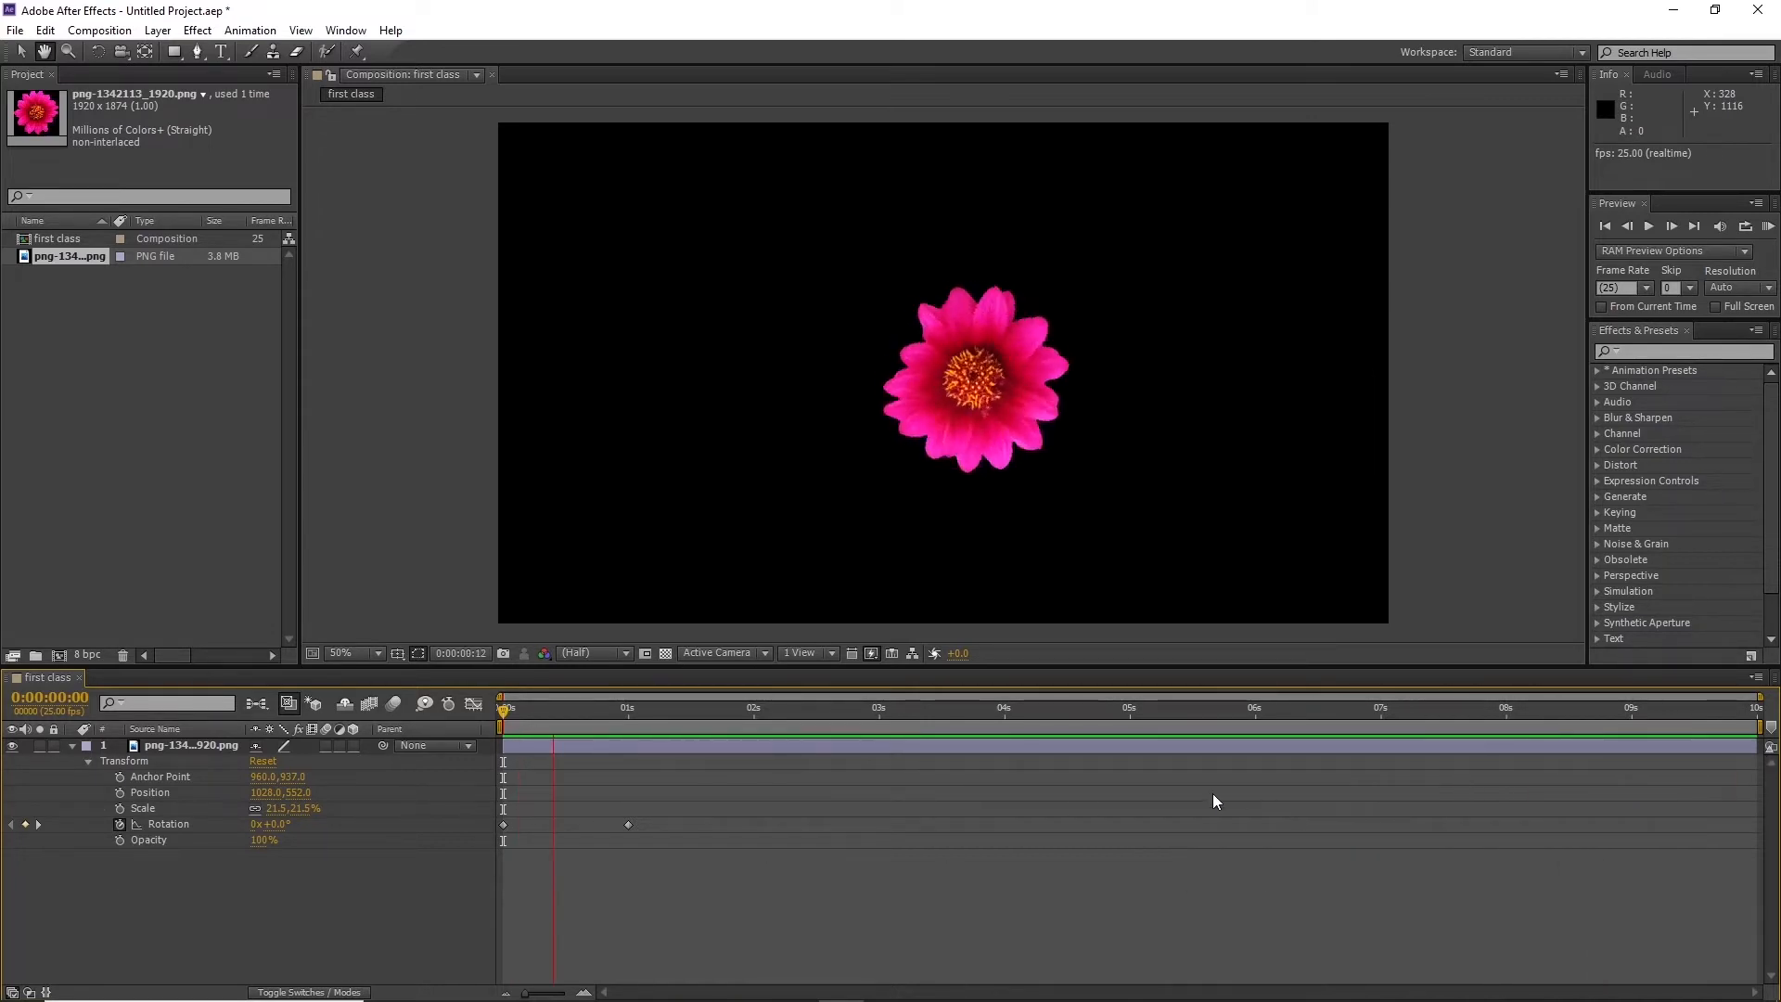
key("space")
Shorten the work area so it ends just after the one-second rotation keyframe, and return the current time to 0:00:00:00
mouse_move(632, 712)
left_mouse_down()
mouse_move(502, 731)
mouse_move(627, 742)
left_mouse_up()
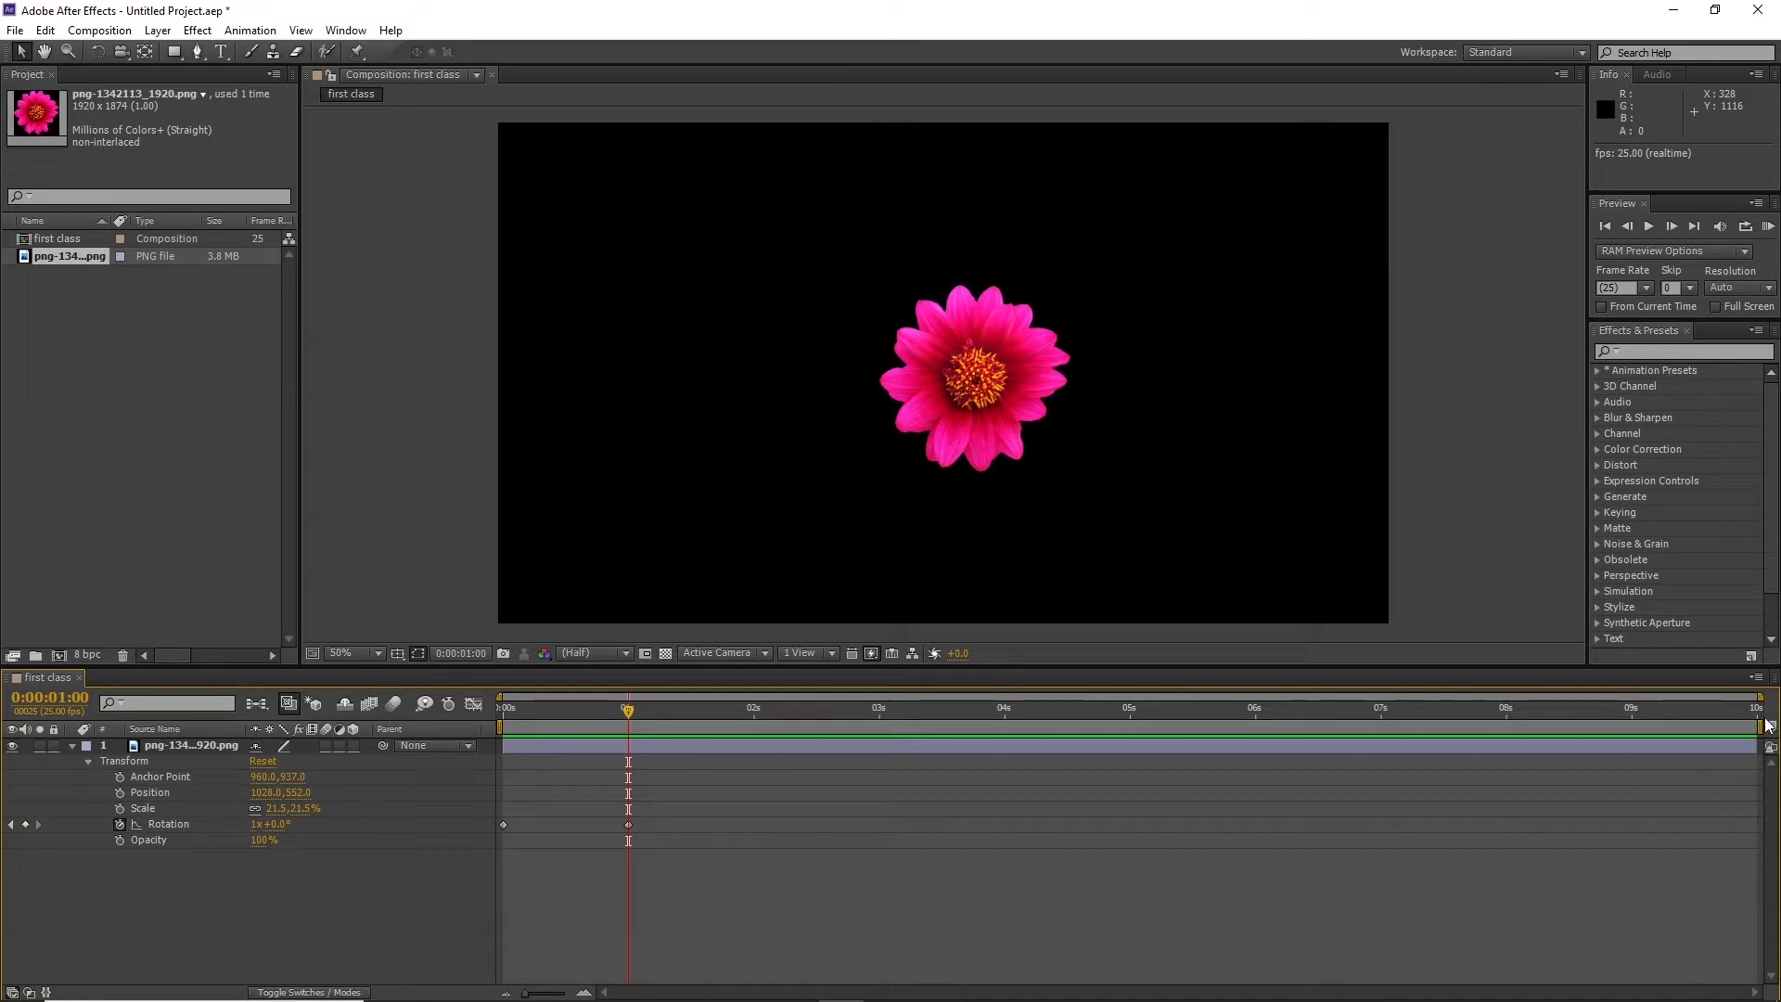
mouse_move(1762, 726)
left_mouse_down()
mouse_move(929, 795)
mouse_move(630, 795)
left_mouse_up()
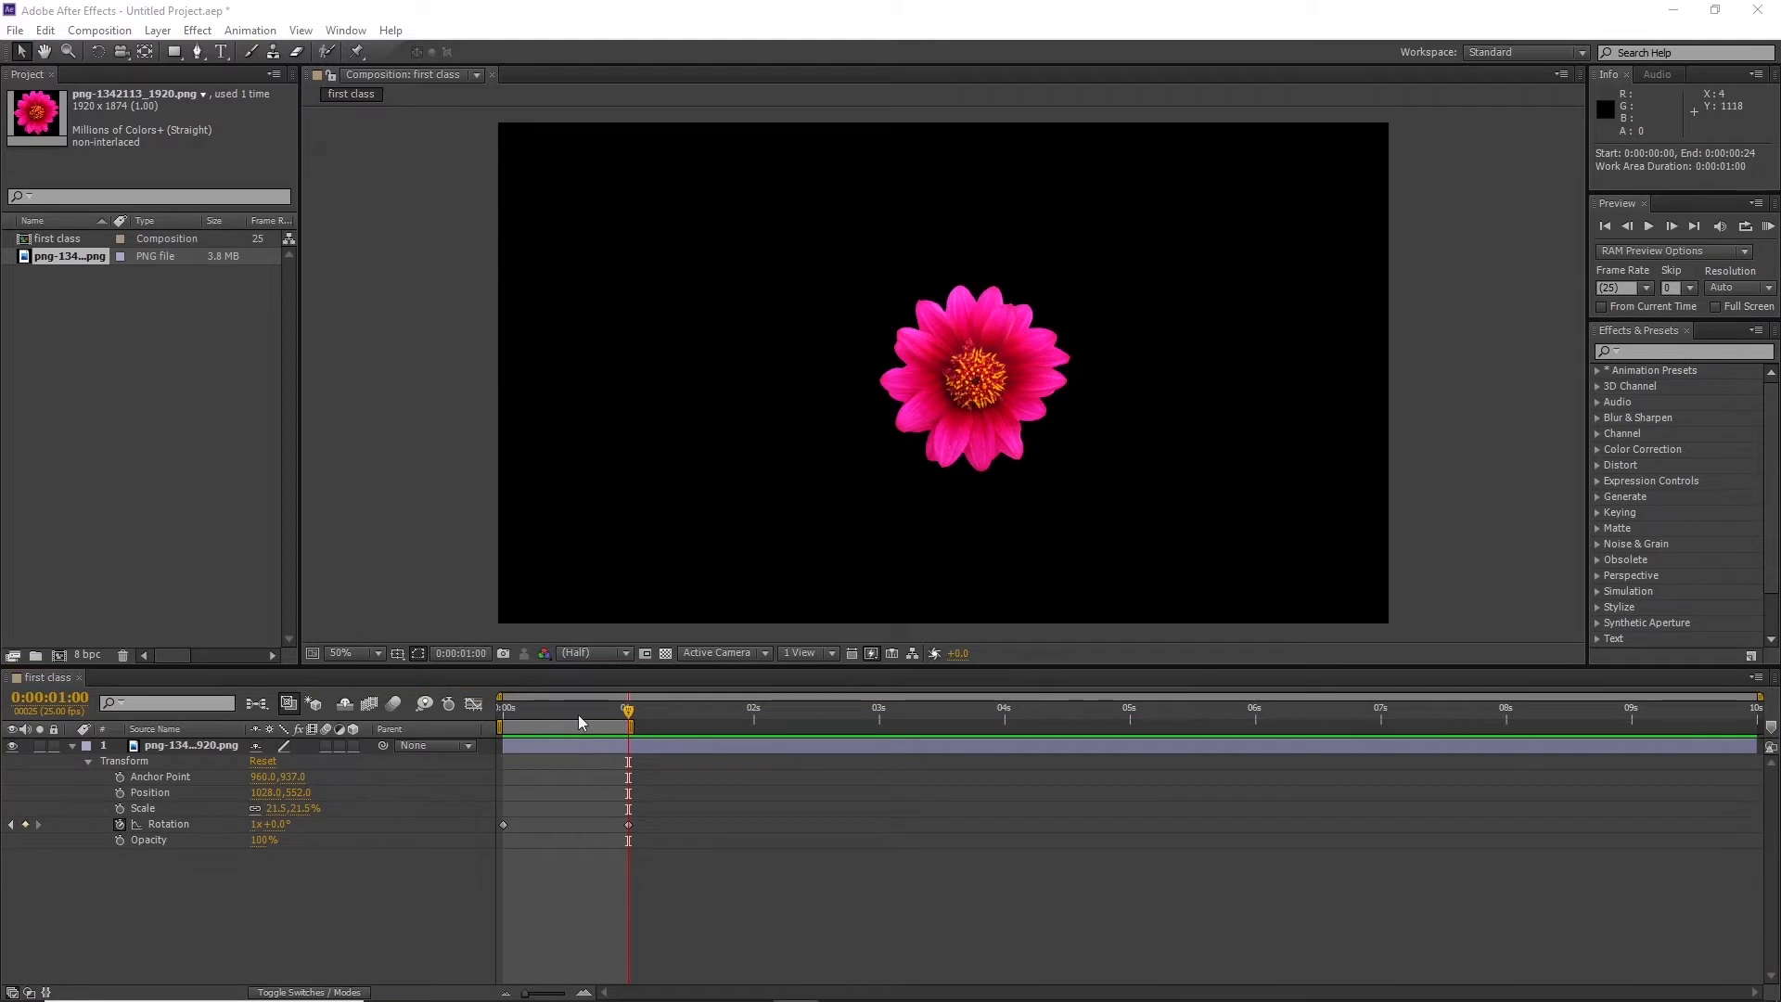
mouse_move(631, 728)
left_mouse_down()
mouse_move(646, 731)
mouse_move(542, 722)
mouse_move(651, 727)
mouse_move(503, 729)
left_mouse_up()
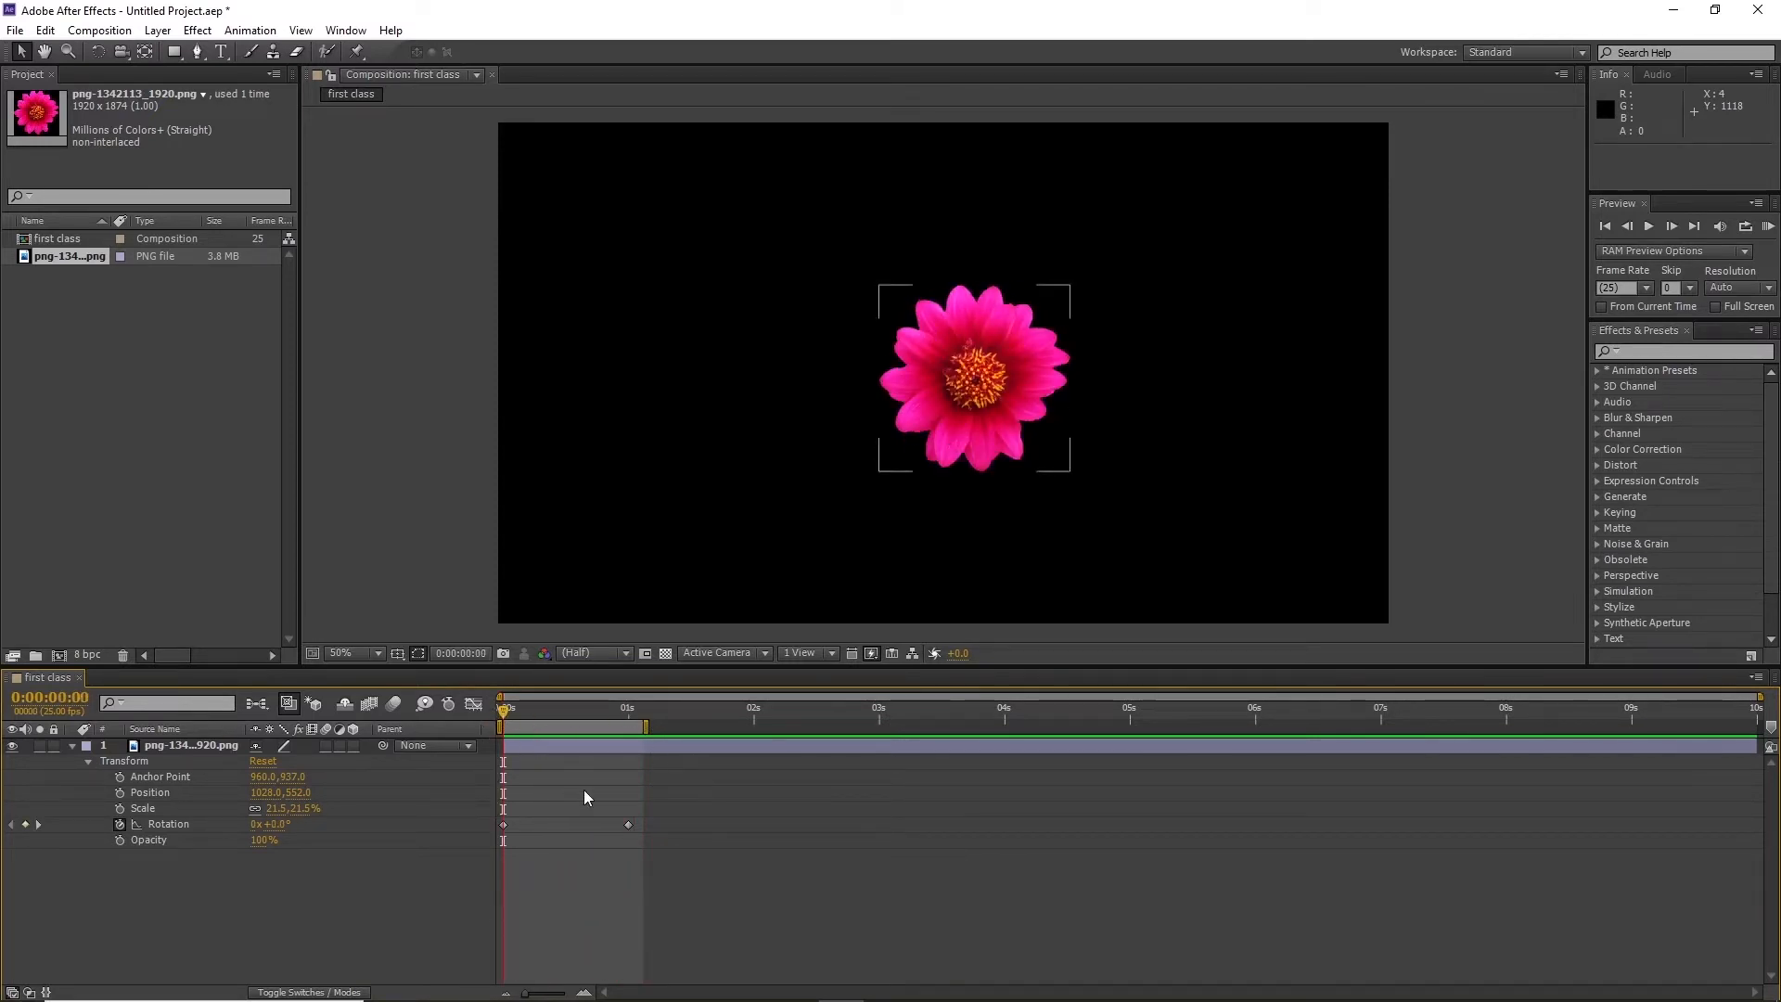
Play the shortened work area from the start twice to review the flower's one-second rotation
key("space")
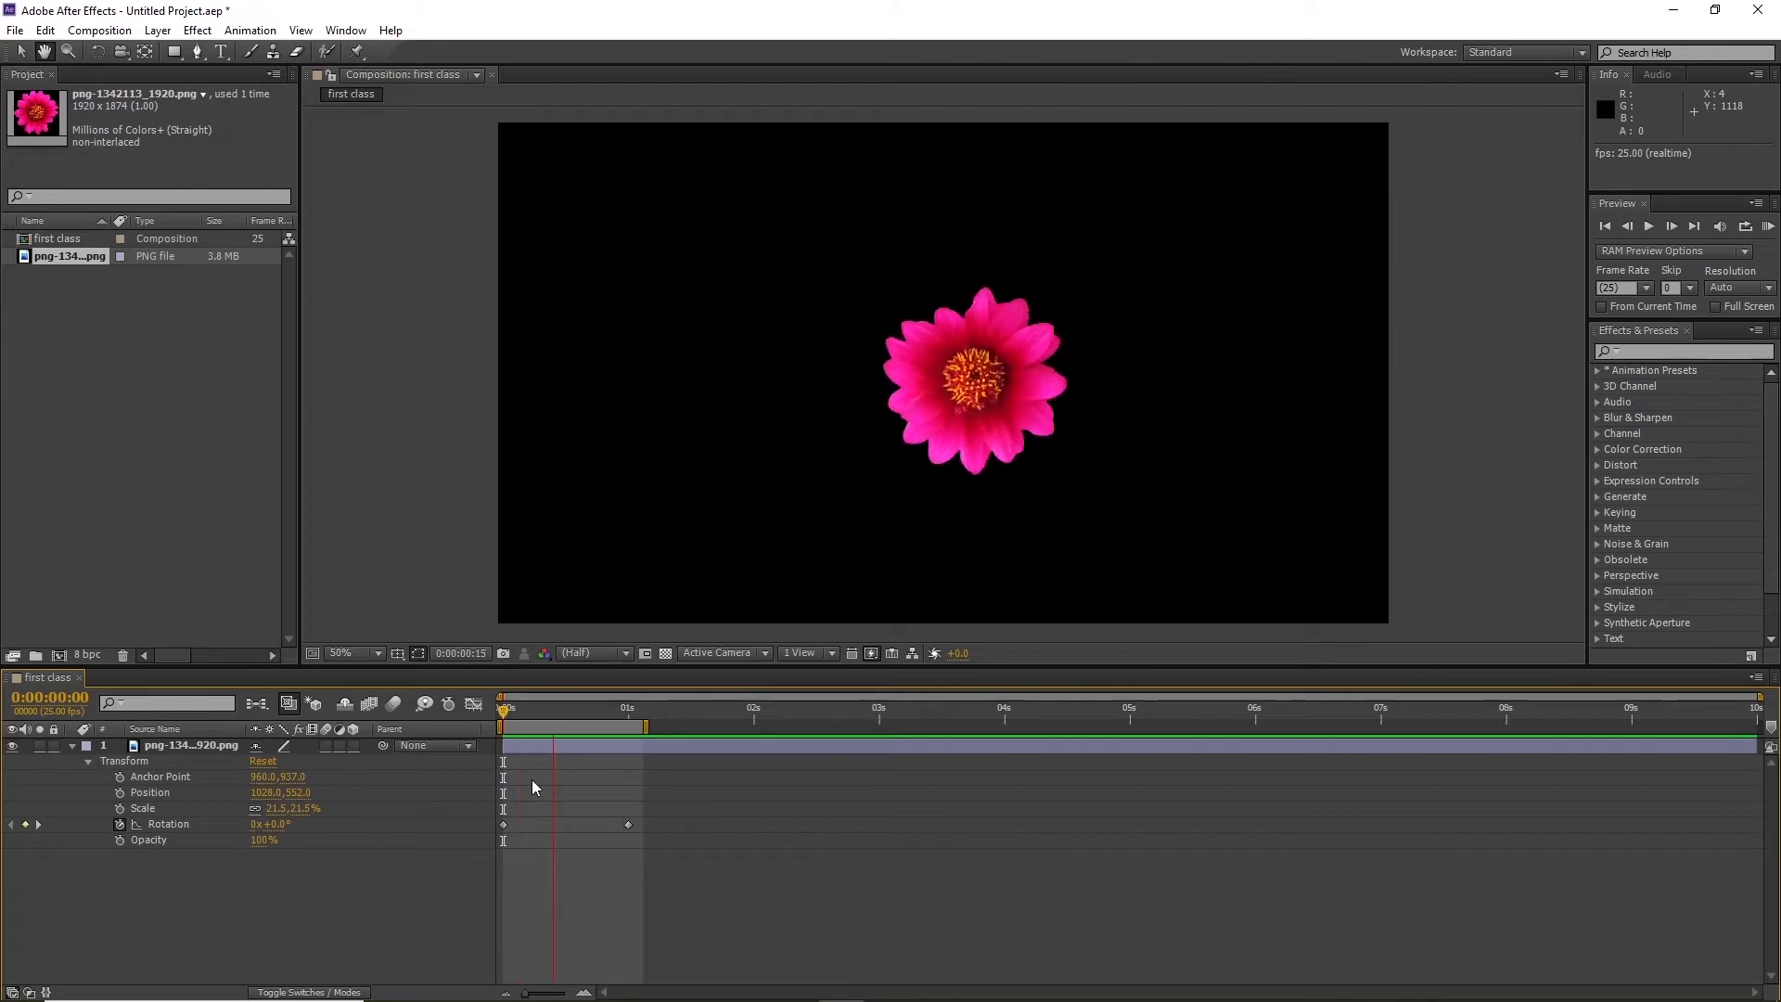
left_click(566, 714)
left_click_drag(566, 712, 460, 728)
key("space")
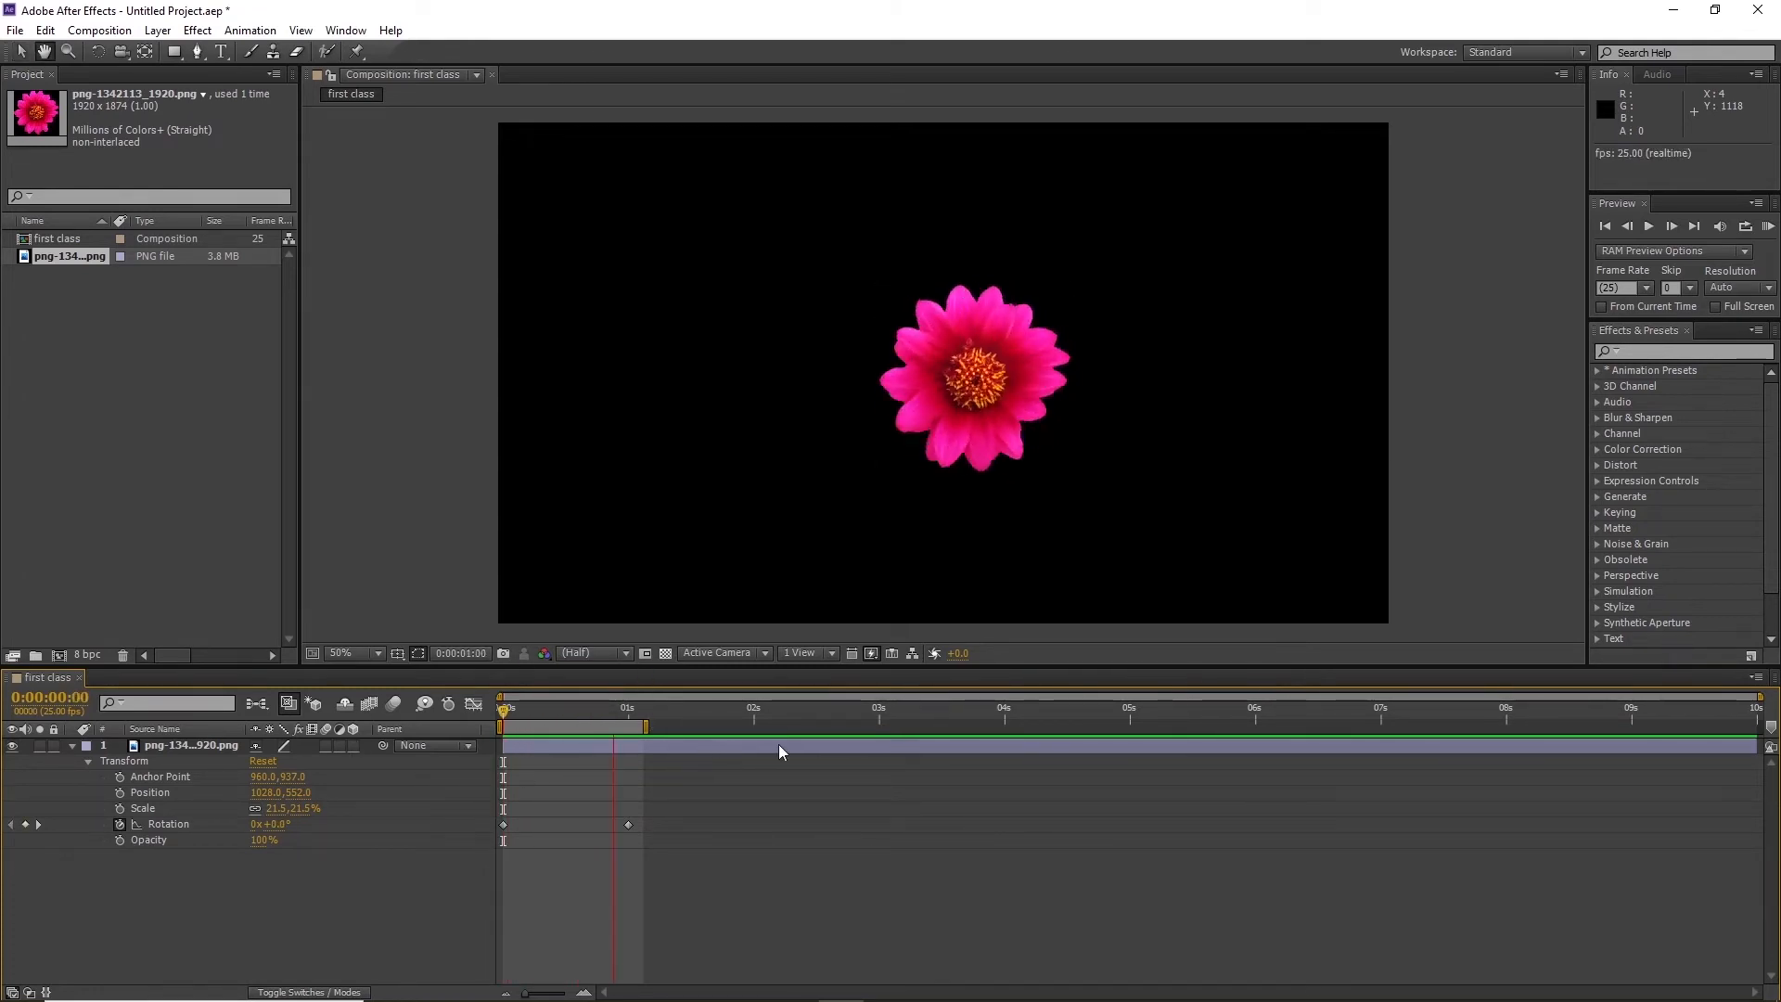
key("space")
left_click_drag(557, 710, 431, 714)
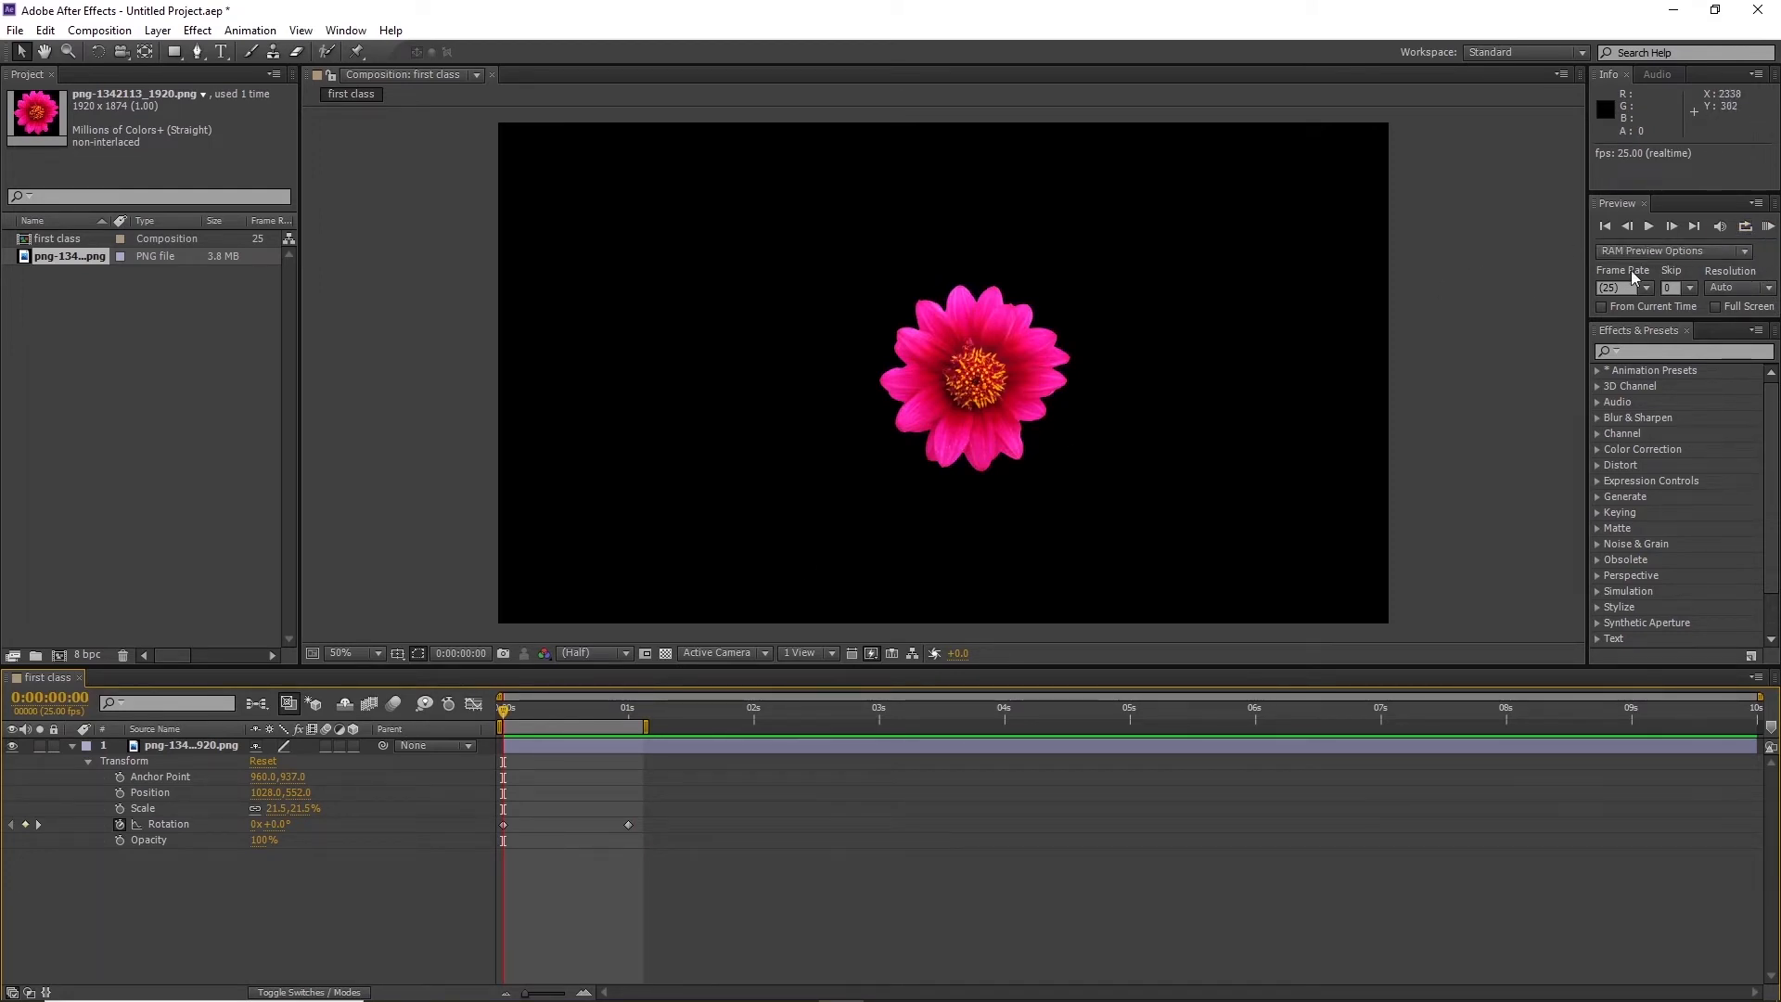
Try the different preview loop modes while playing the flower's rotation within the work area
left_click(1747, 236)
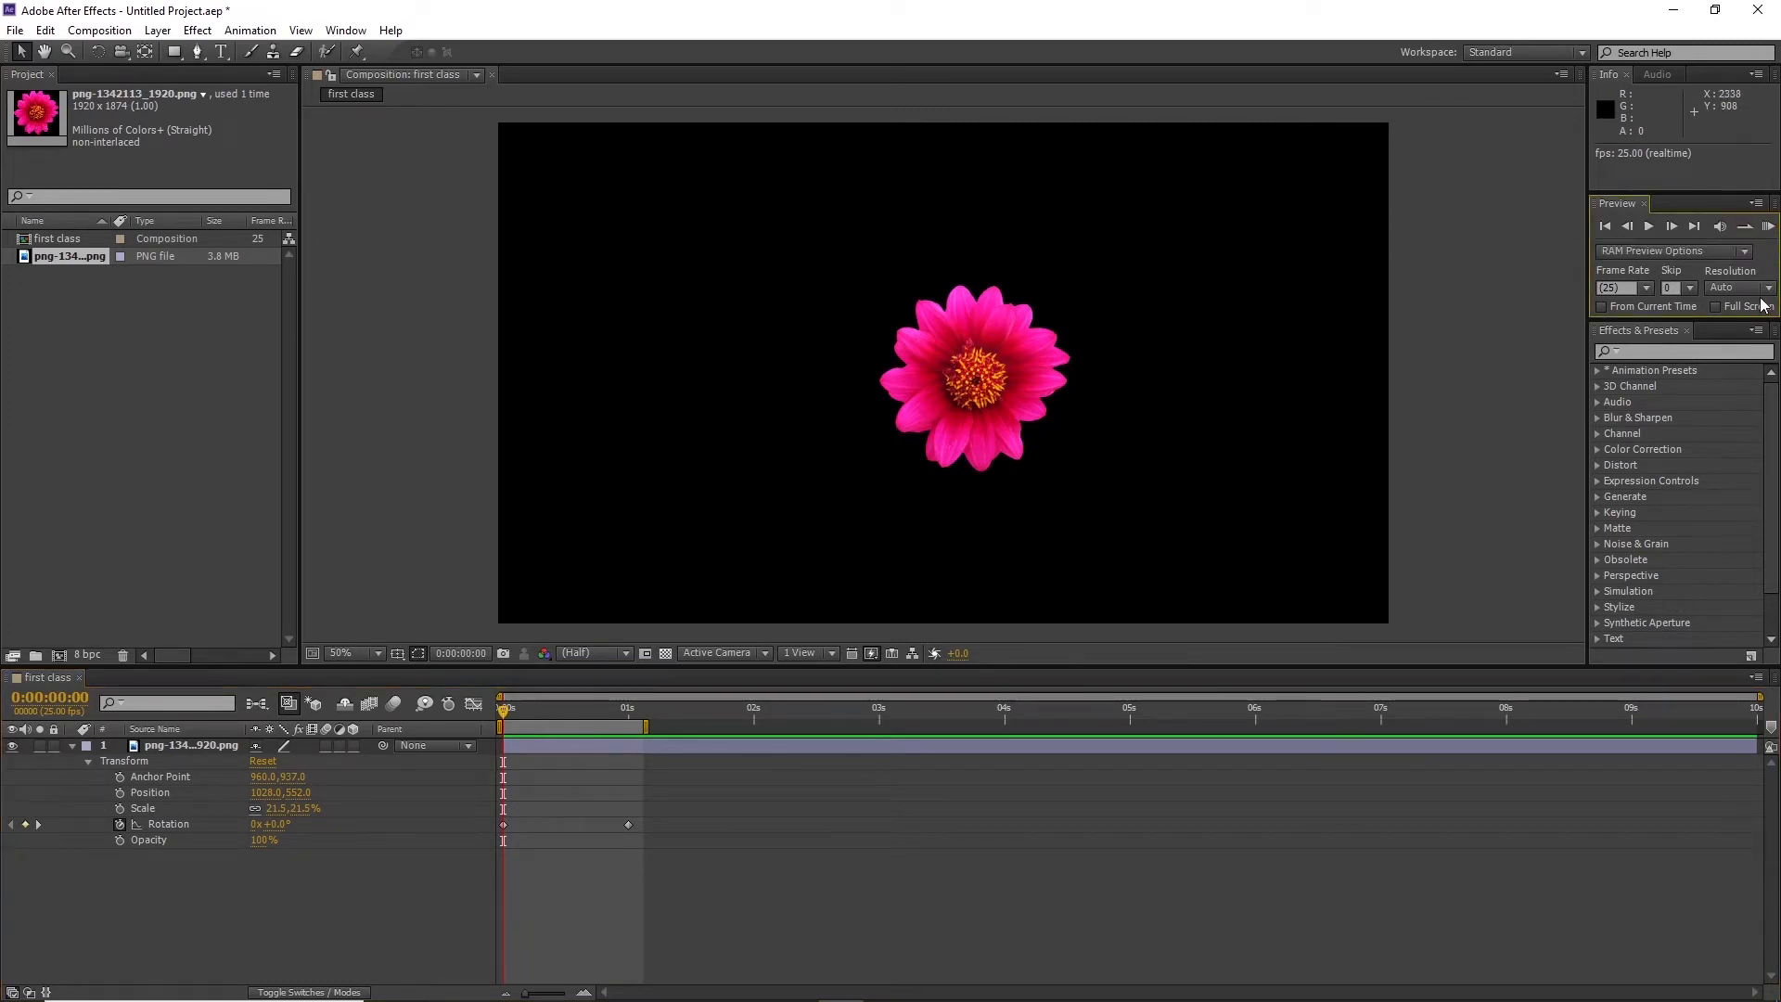
left_click(1745, 232)
key("space")
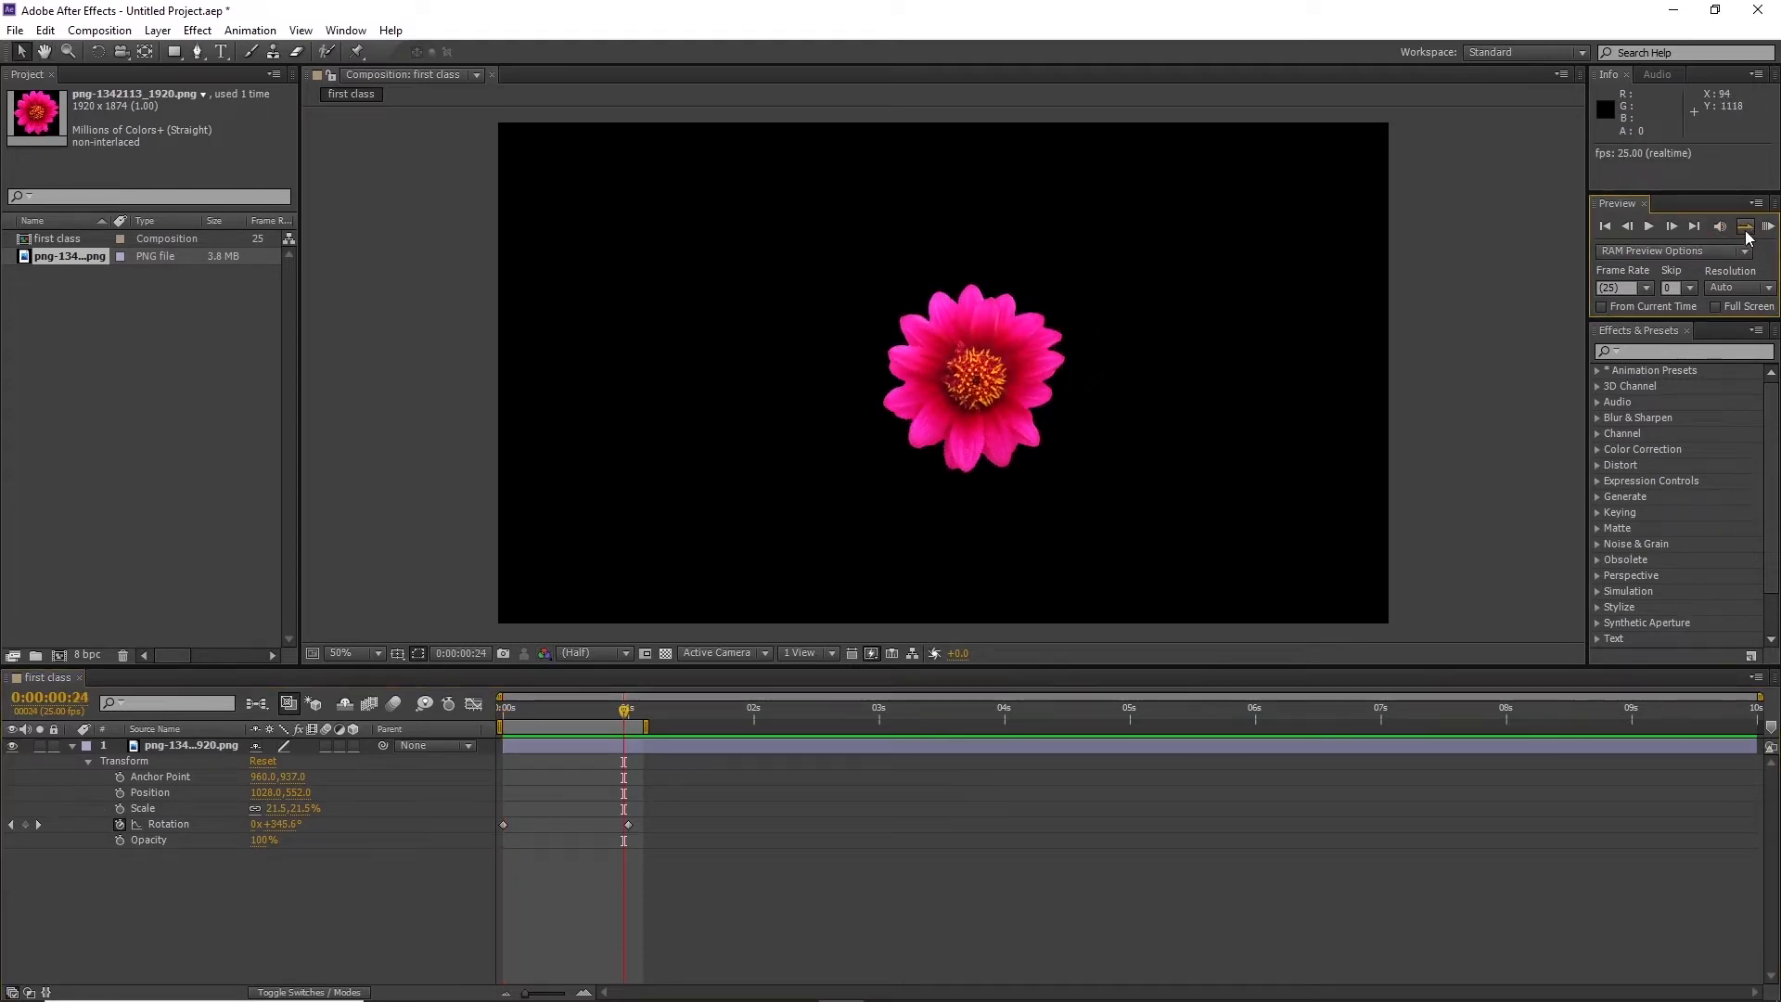
left_click_drag(624, 709, 537, 736)
left_click(646, 745)
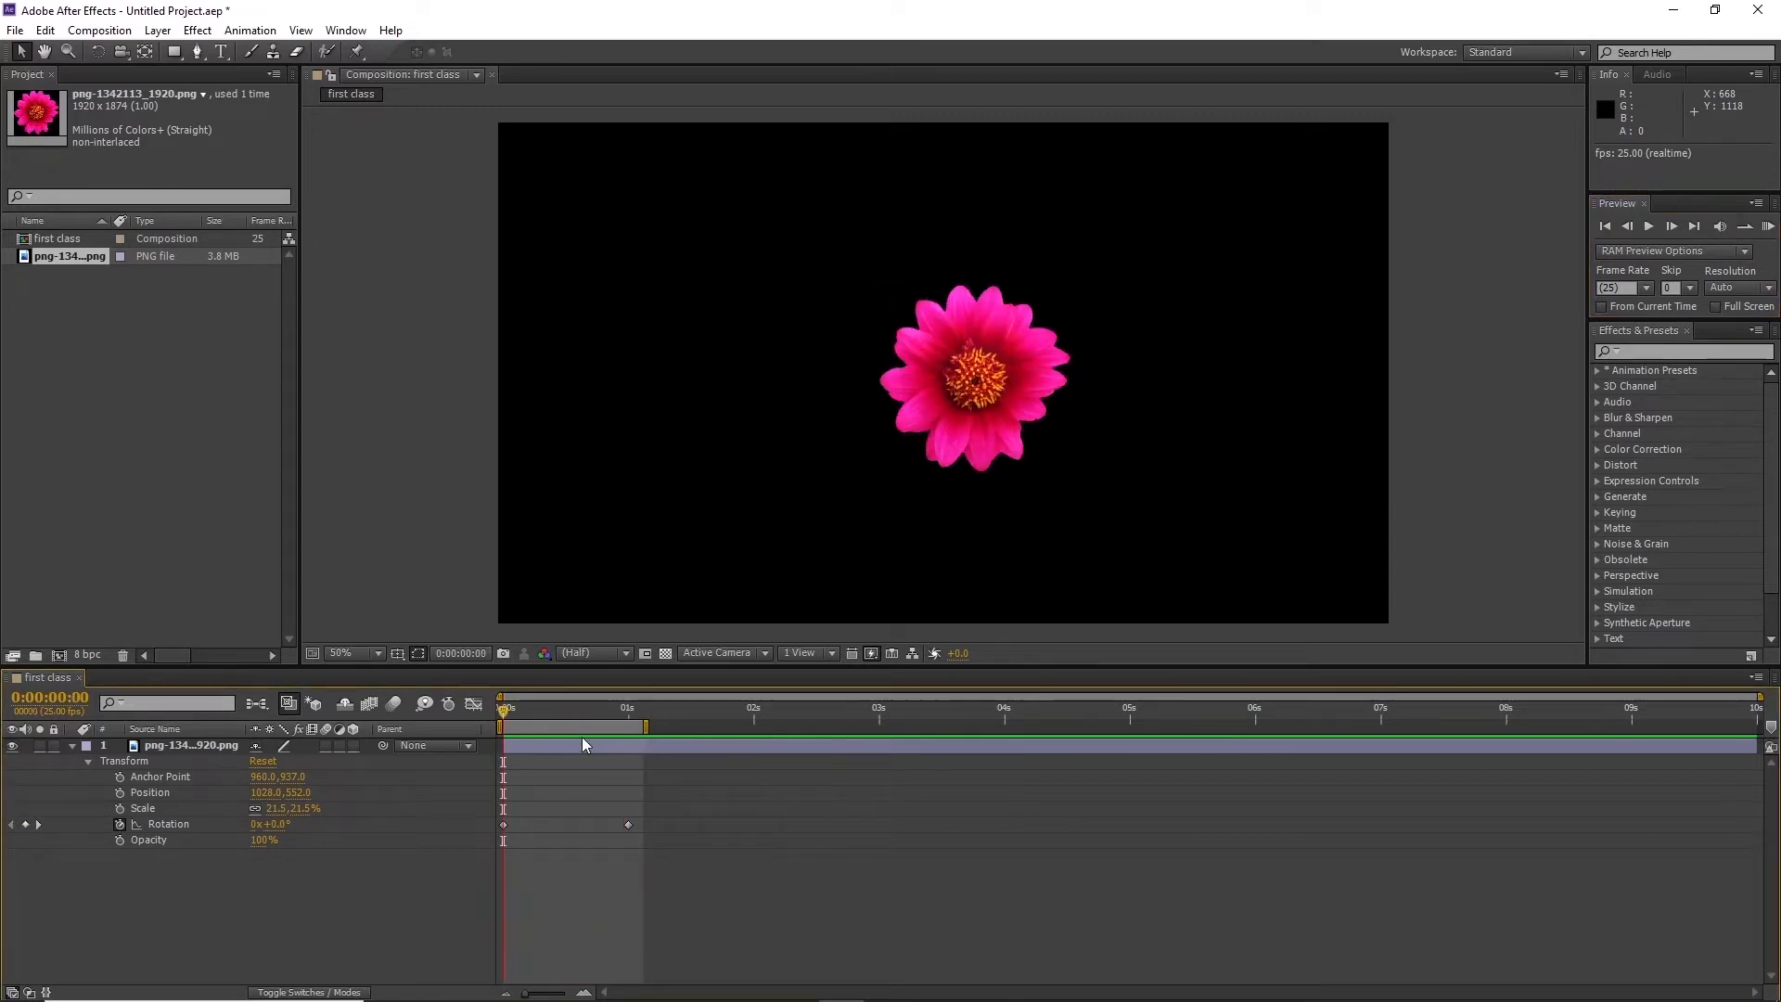
key("space")
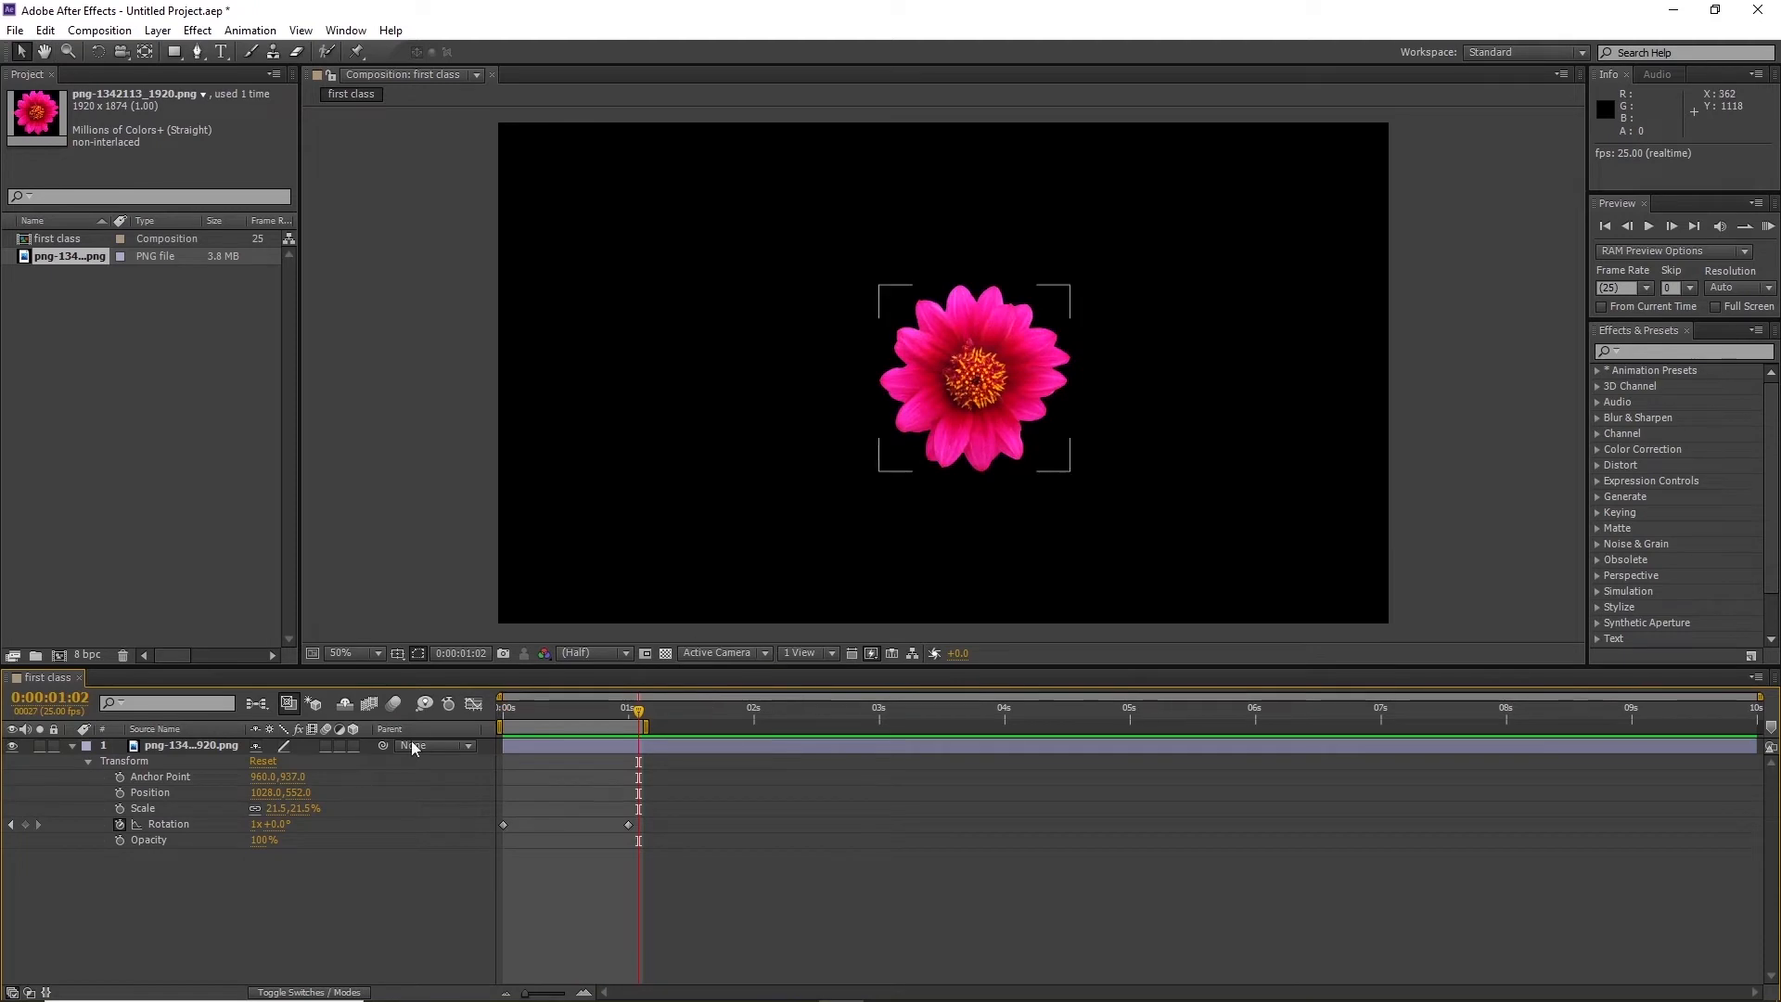
left_click(1744, 226)
key("space")
Move the flower layer to about 1070, 528 in the composition, undoing a further move to about 1032, 538
left_click_drag(963, 403, 1020, 424)
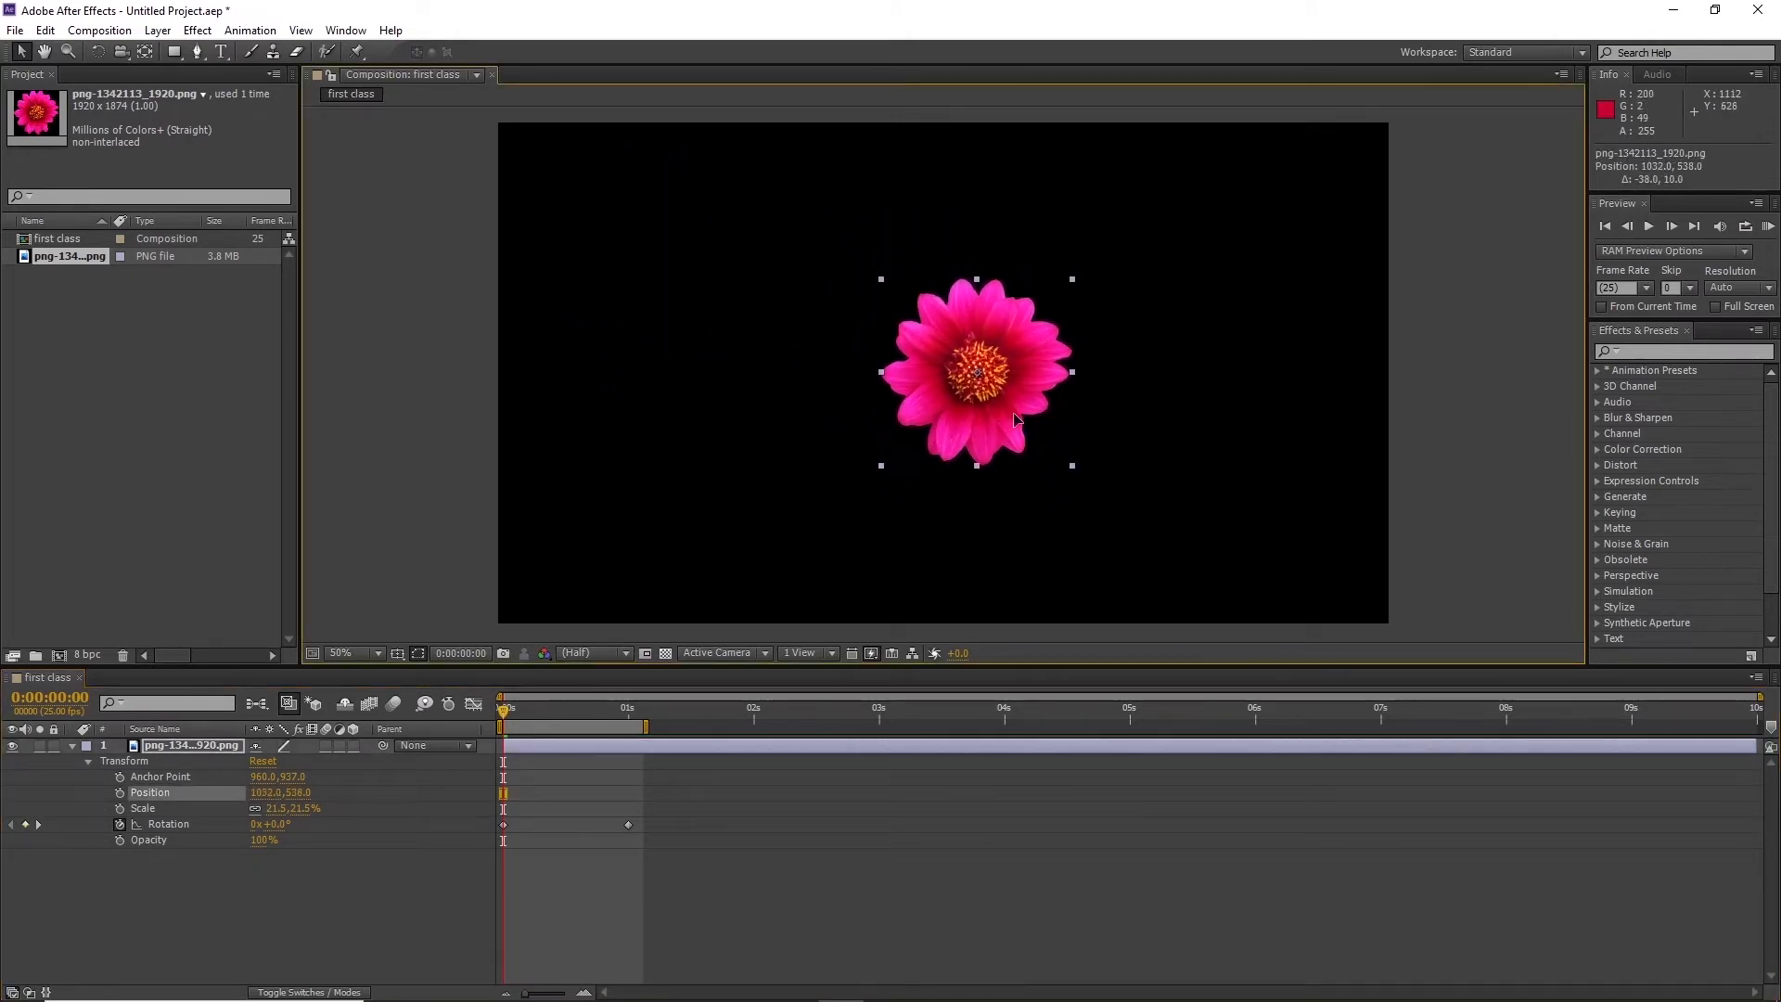
key("ctrl+z")
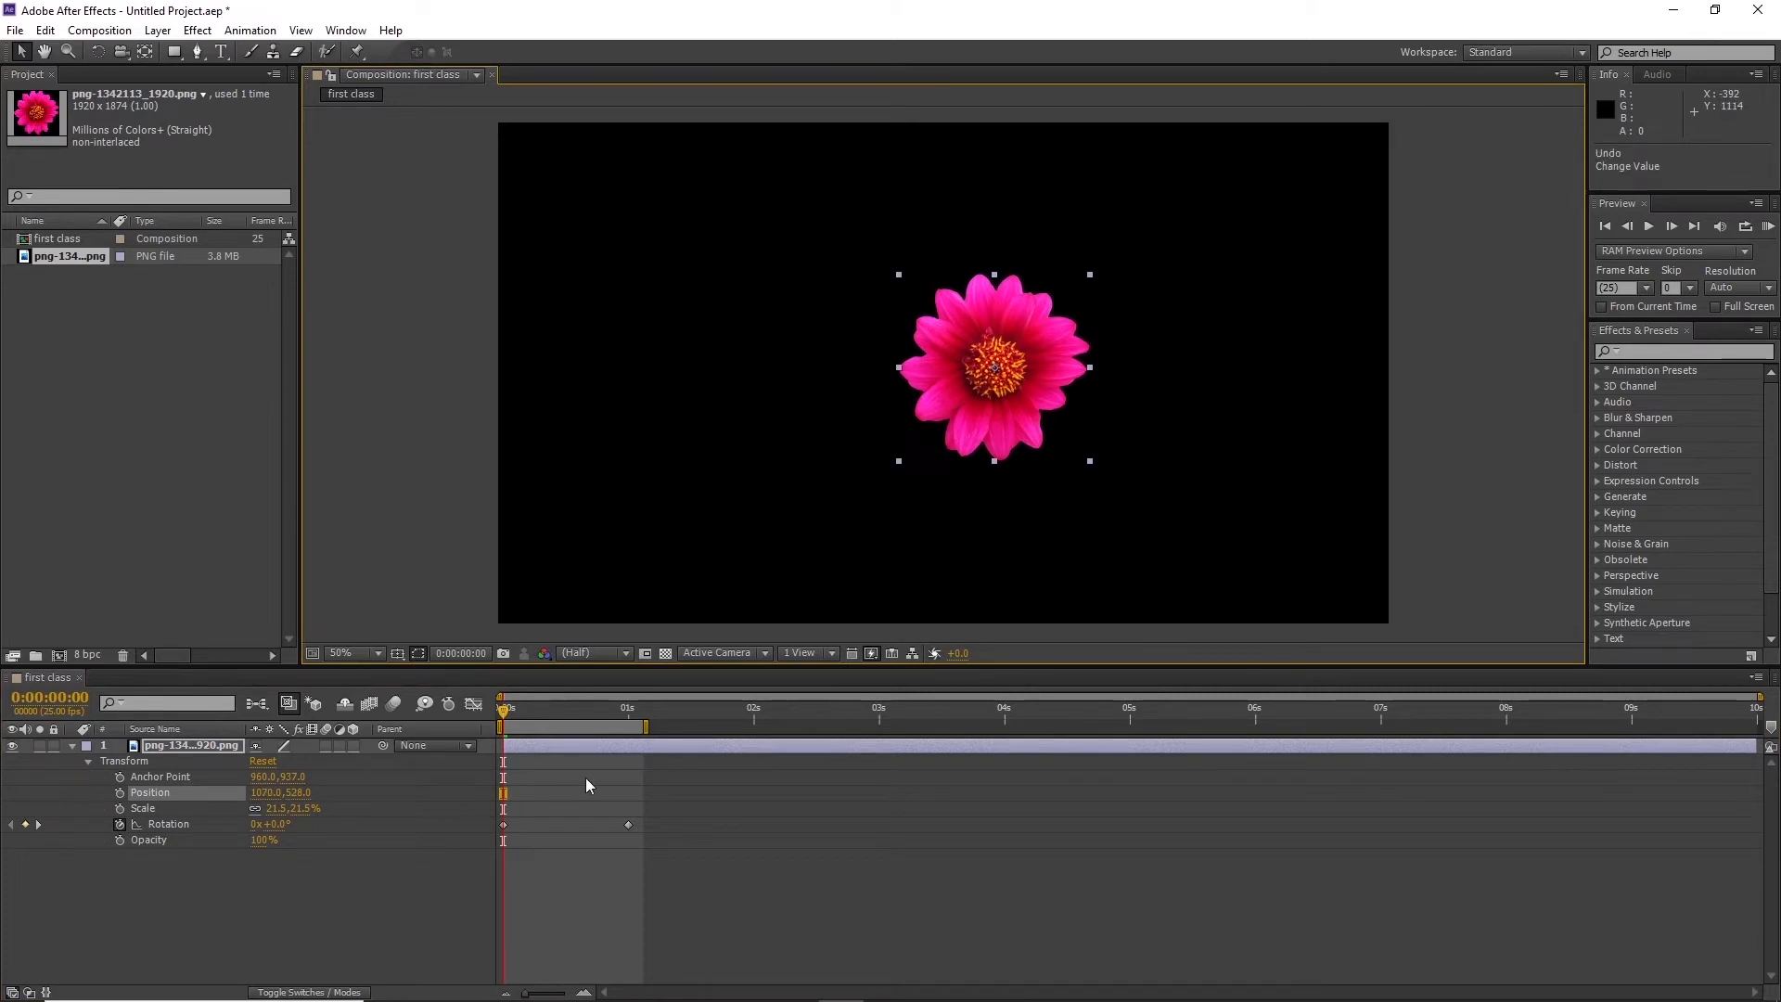
Try a Position keyframe at 0:00:01:00 with the flower moved to about 404, 740, undo the move and remove the keyframe
left_click_drag(505, 714, 632, 720)
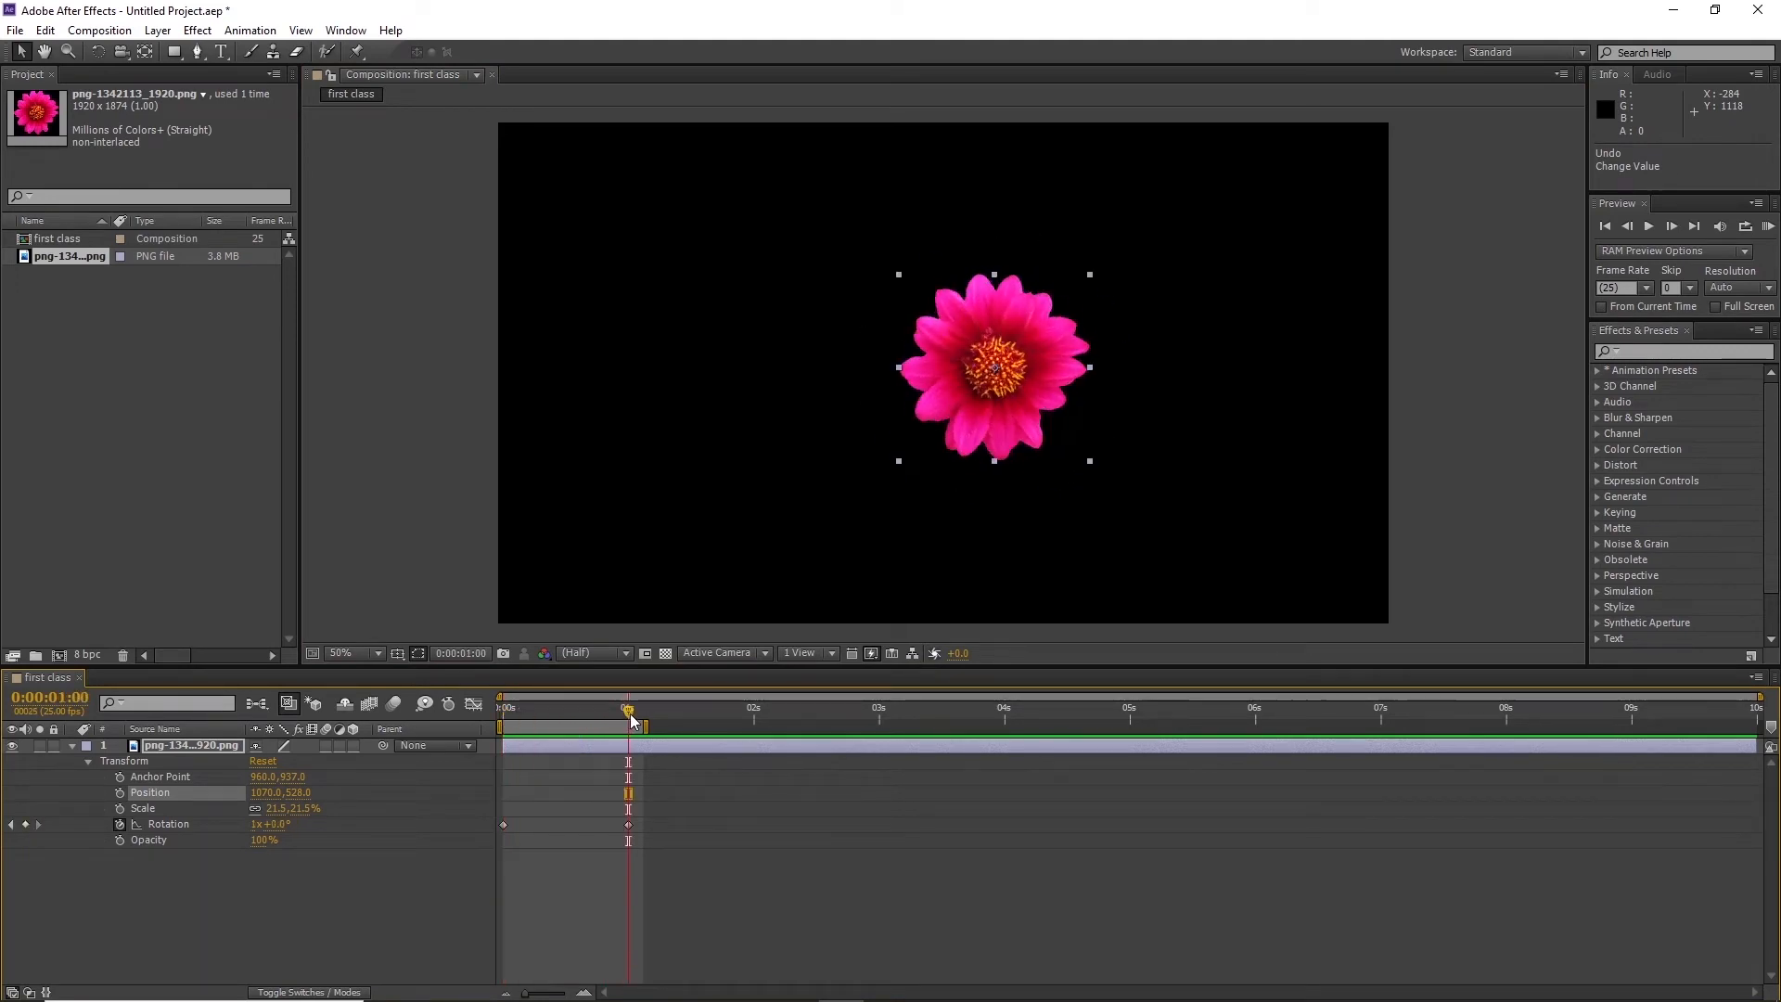
left_click(119, 793)
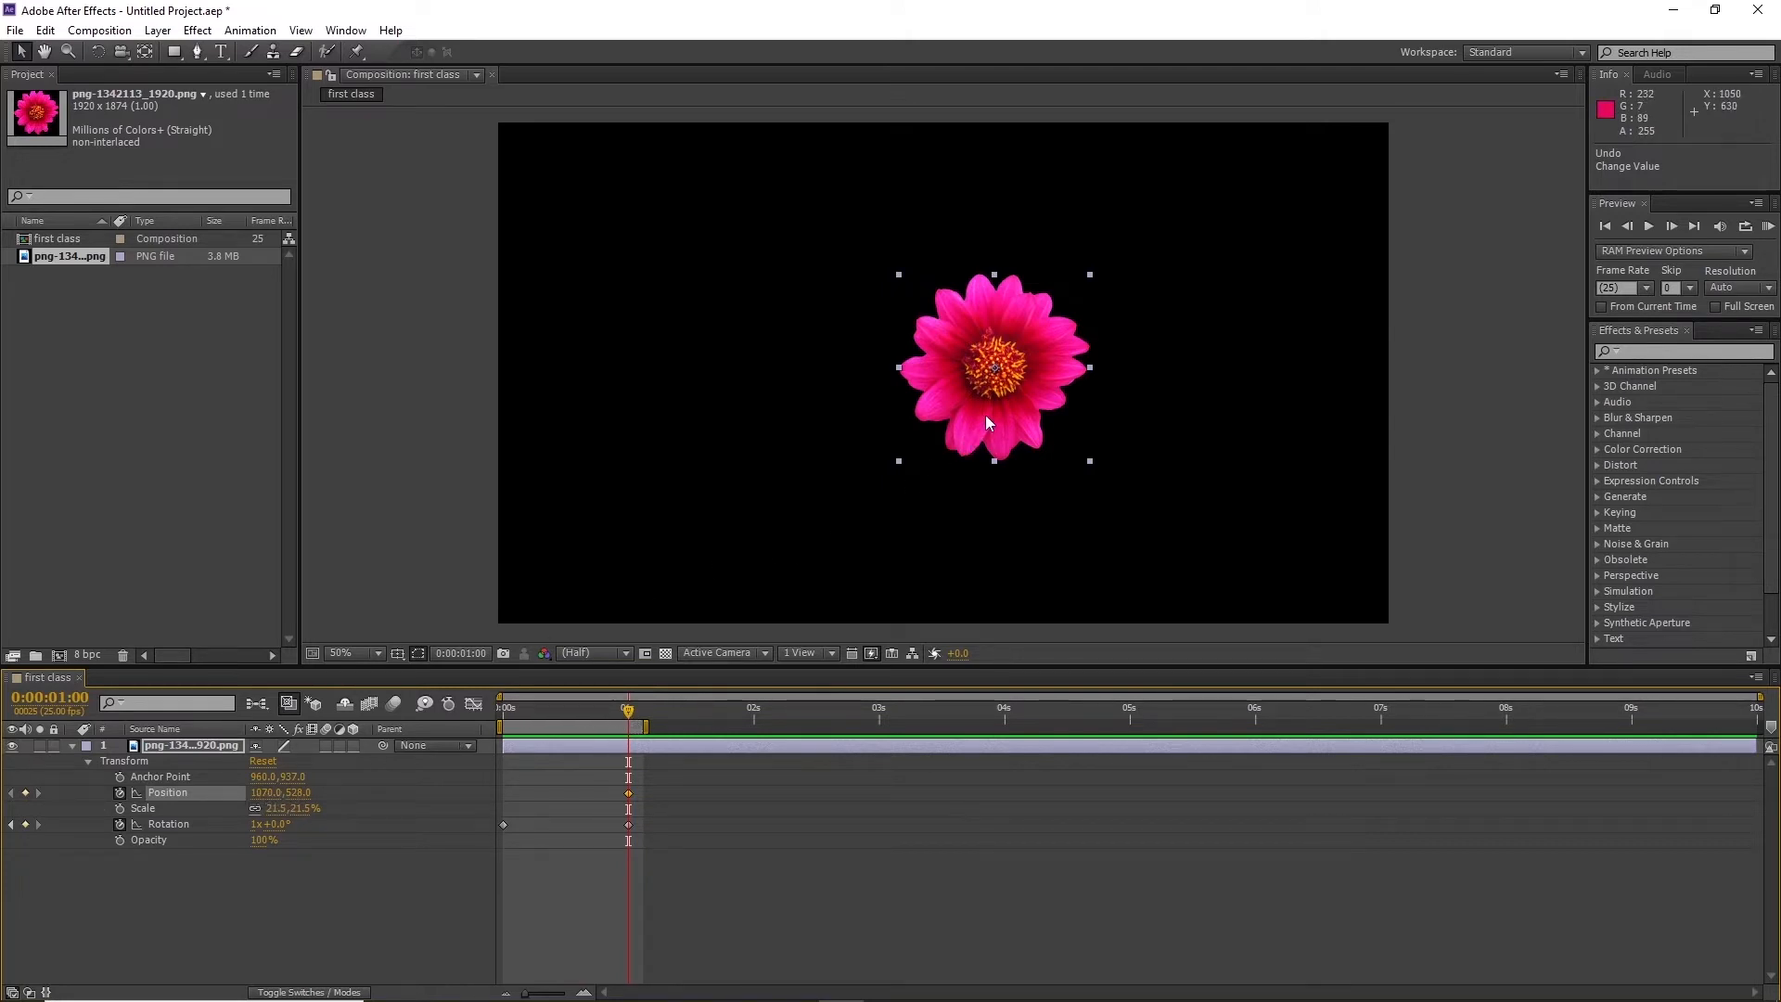
left_click_drag(974, 401, 665, 499)
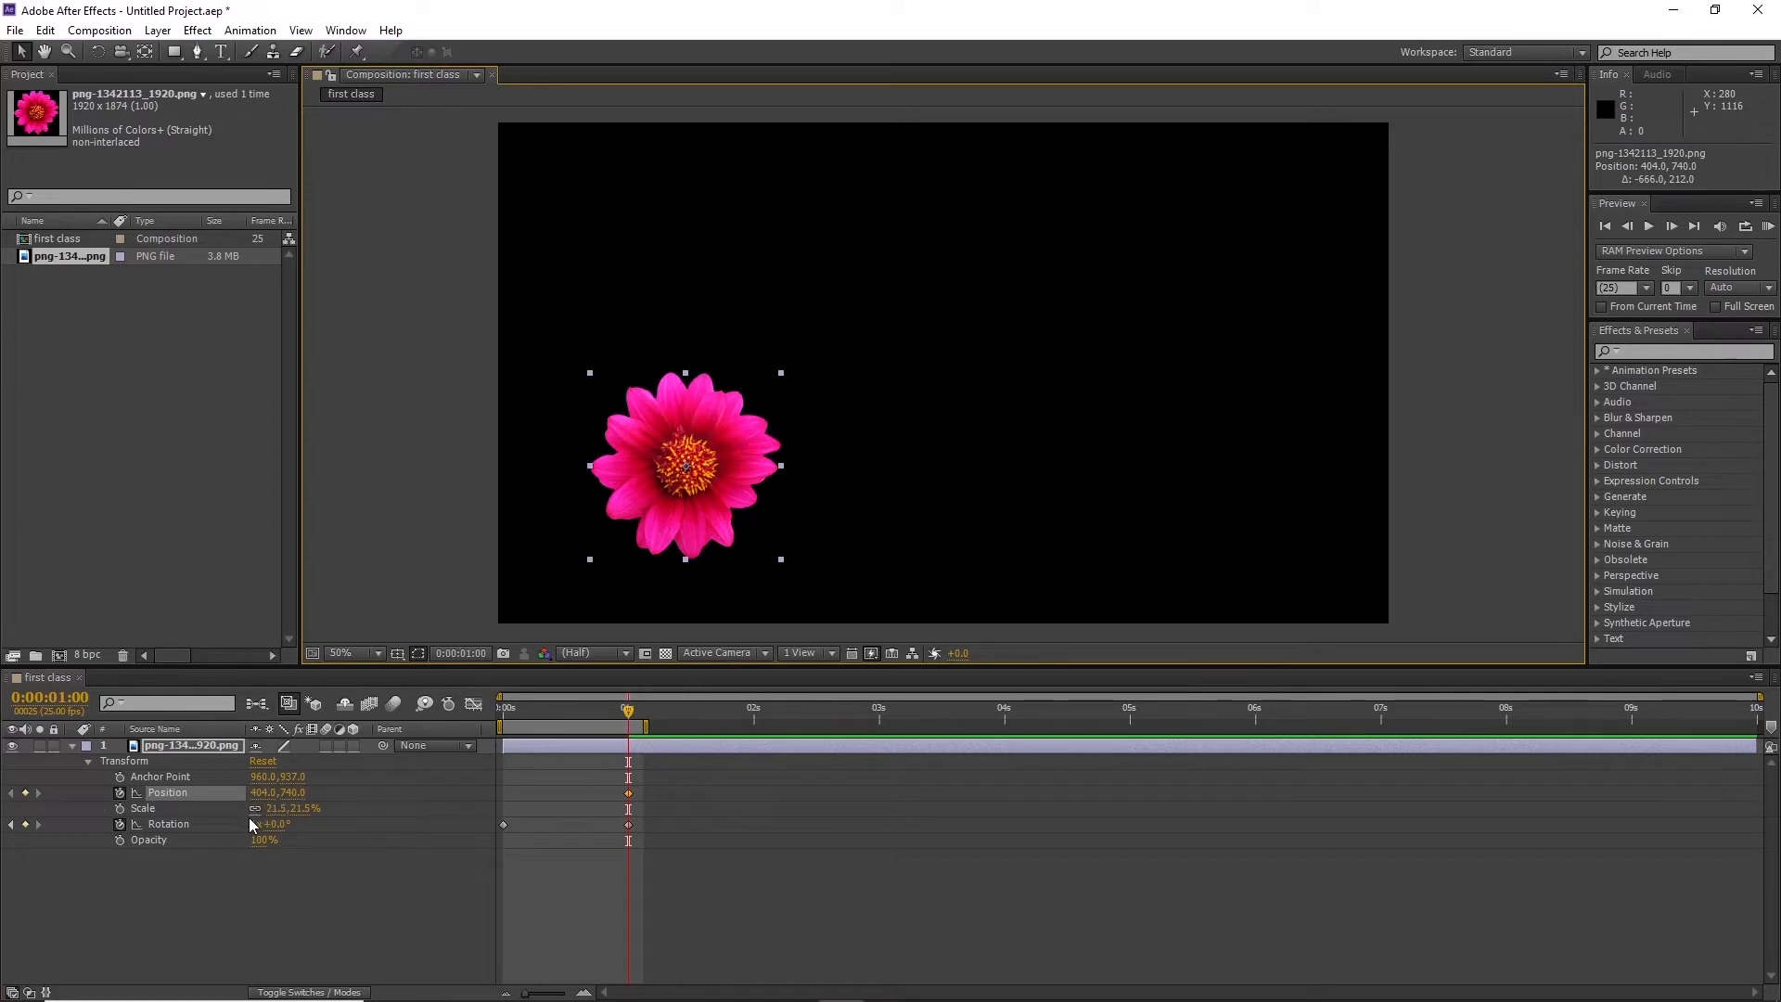
key("ctrl+z")
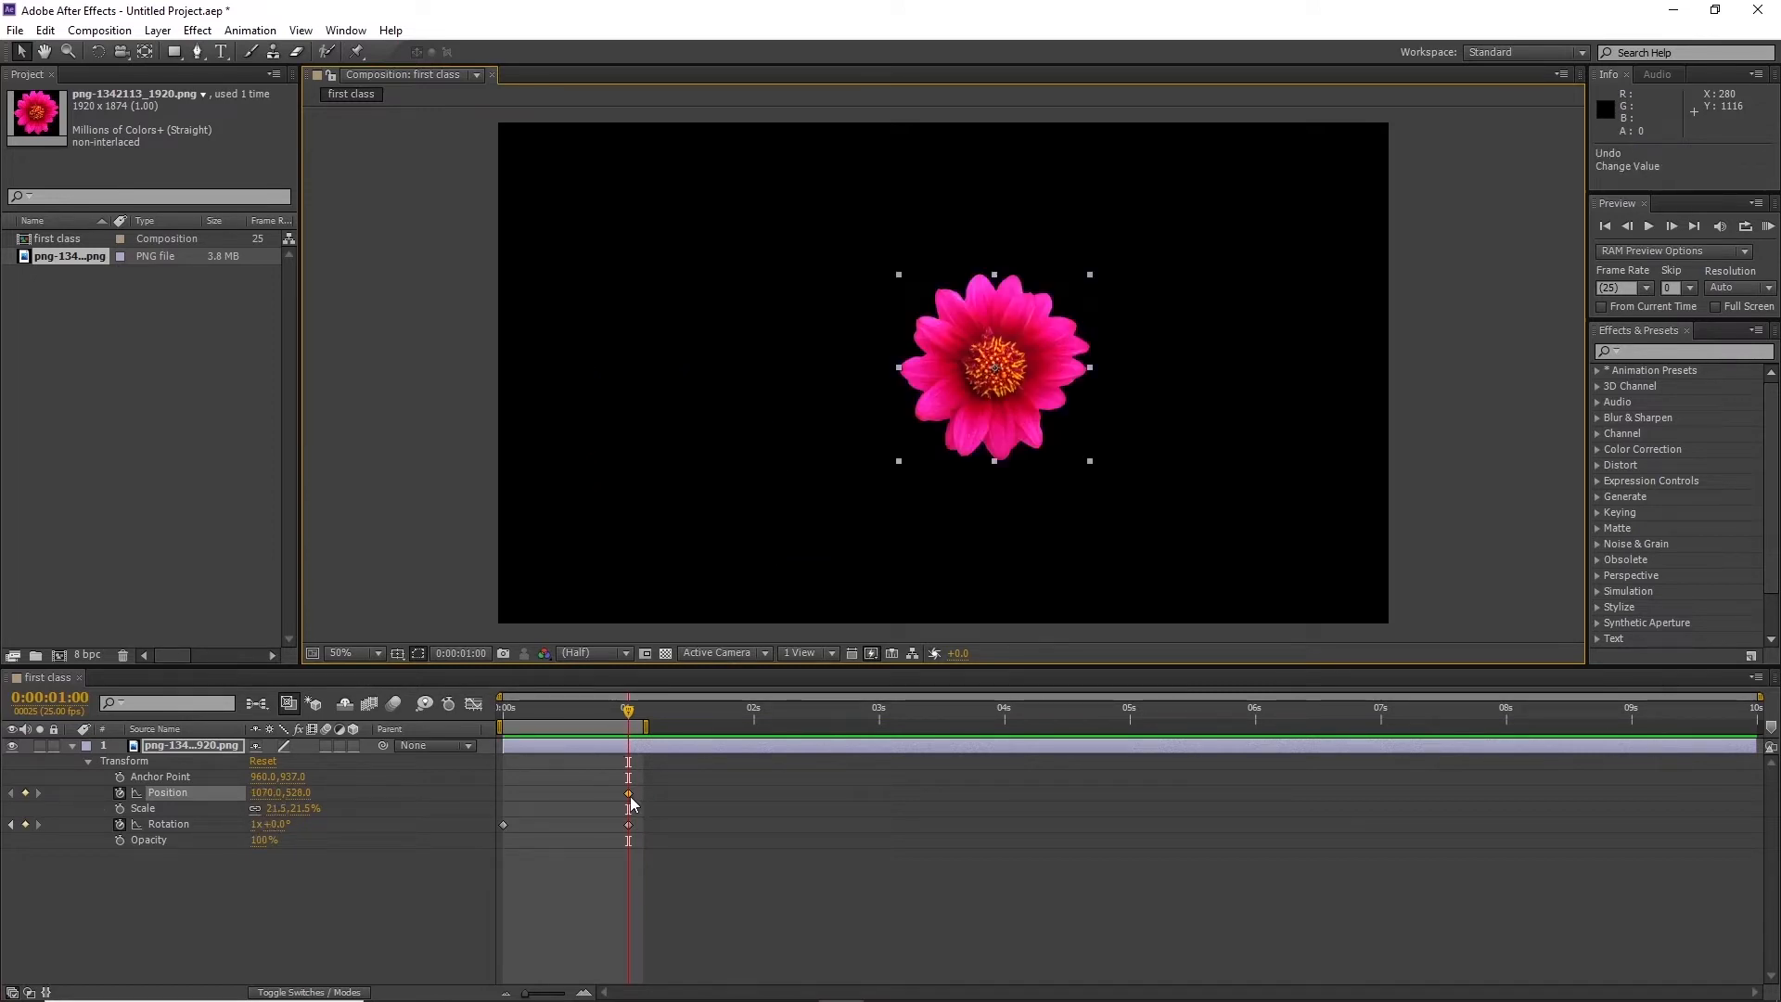
key("Delete")
Enable Scale keyframing on the flower layer at 0:00:00:00 and enlarge it to about 26.5%, undoing a further scale trial
key("Home")
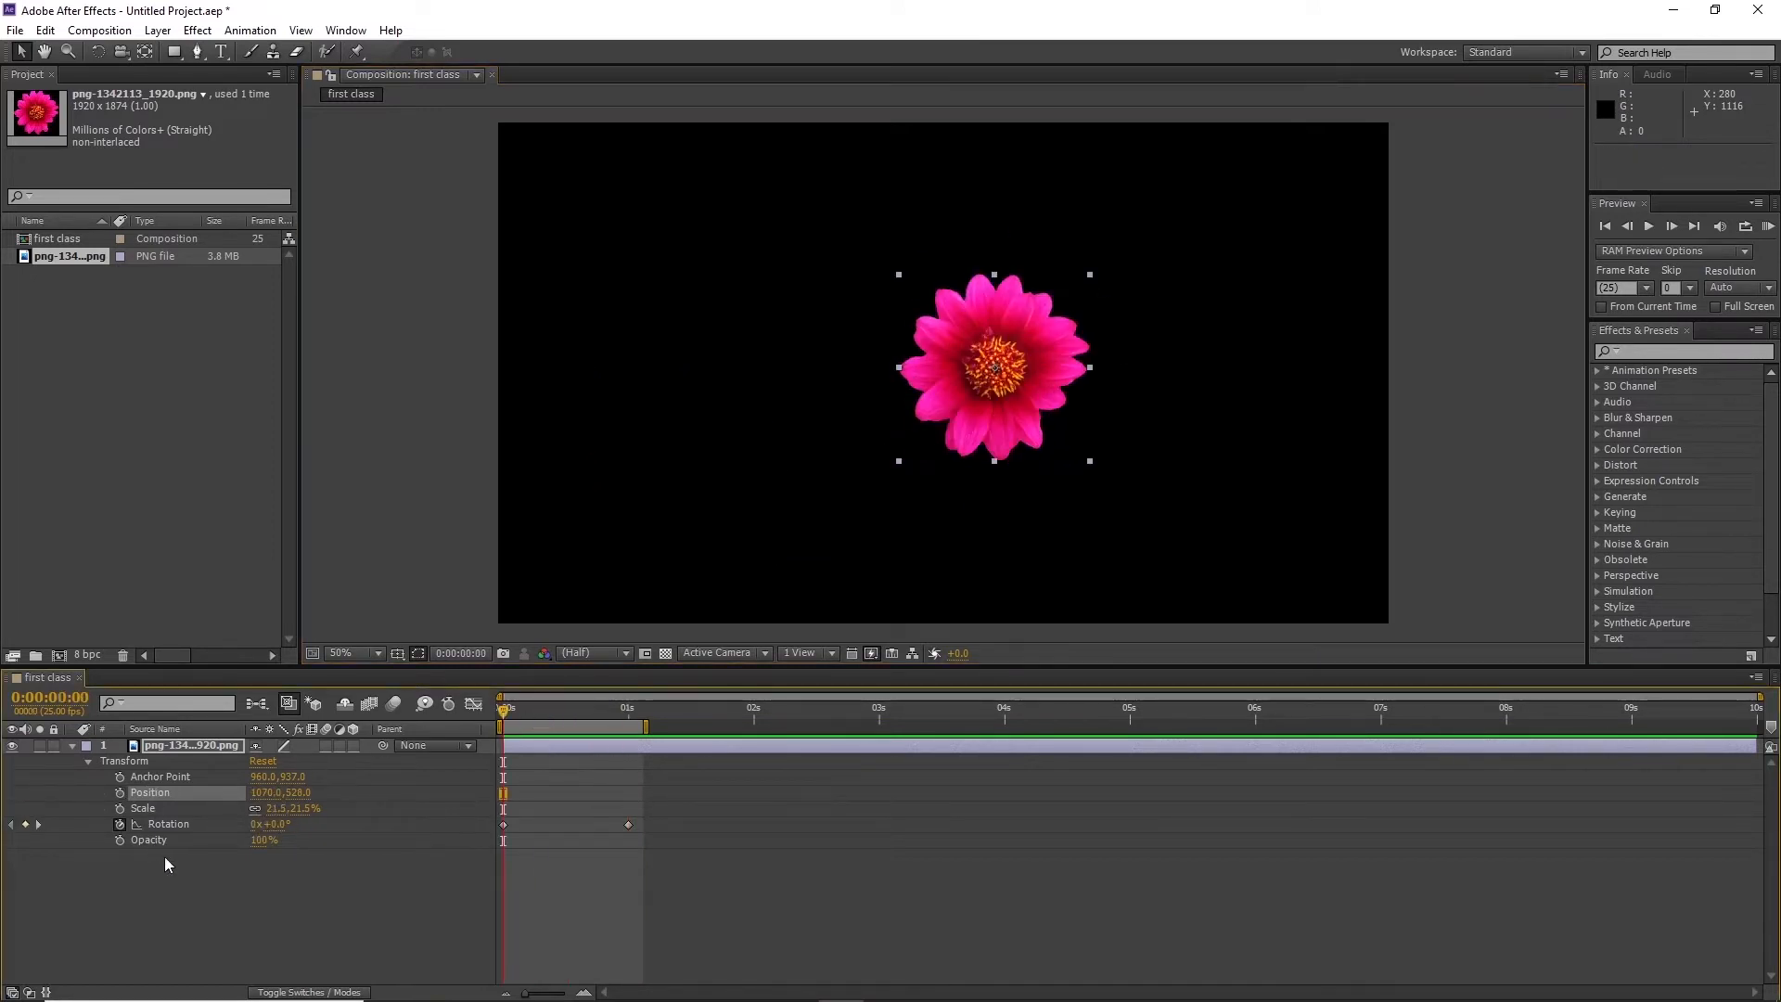
left_click(179, 868)
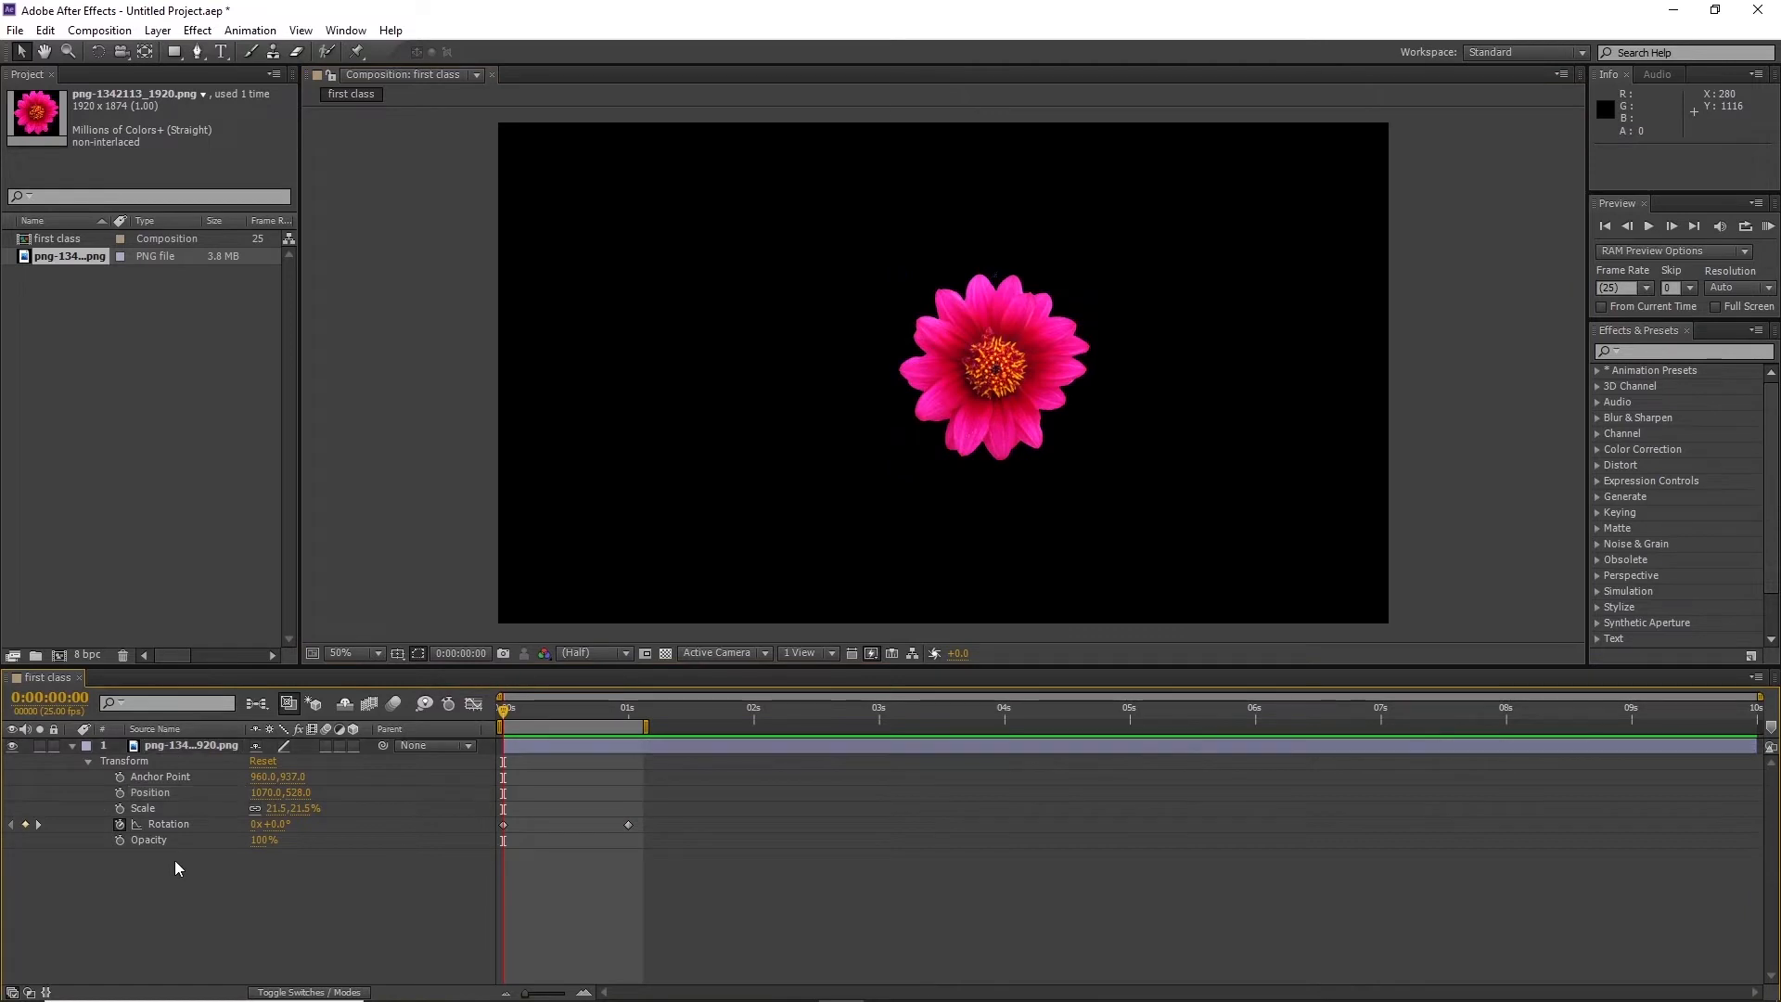
left_click(119, 808)
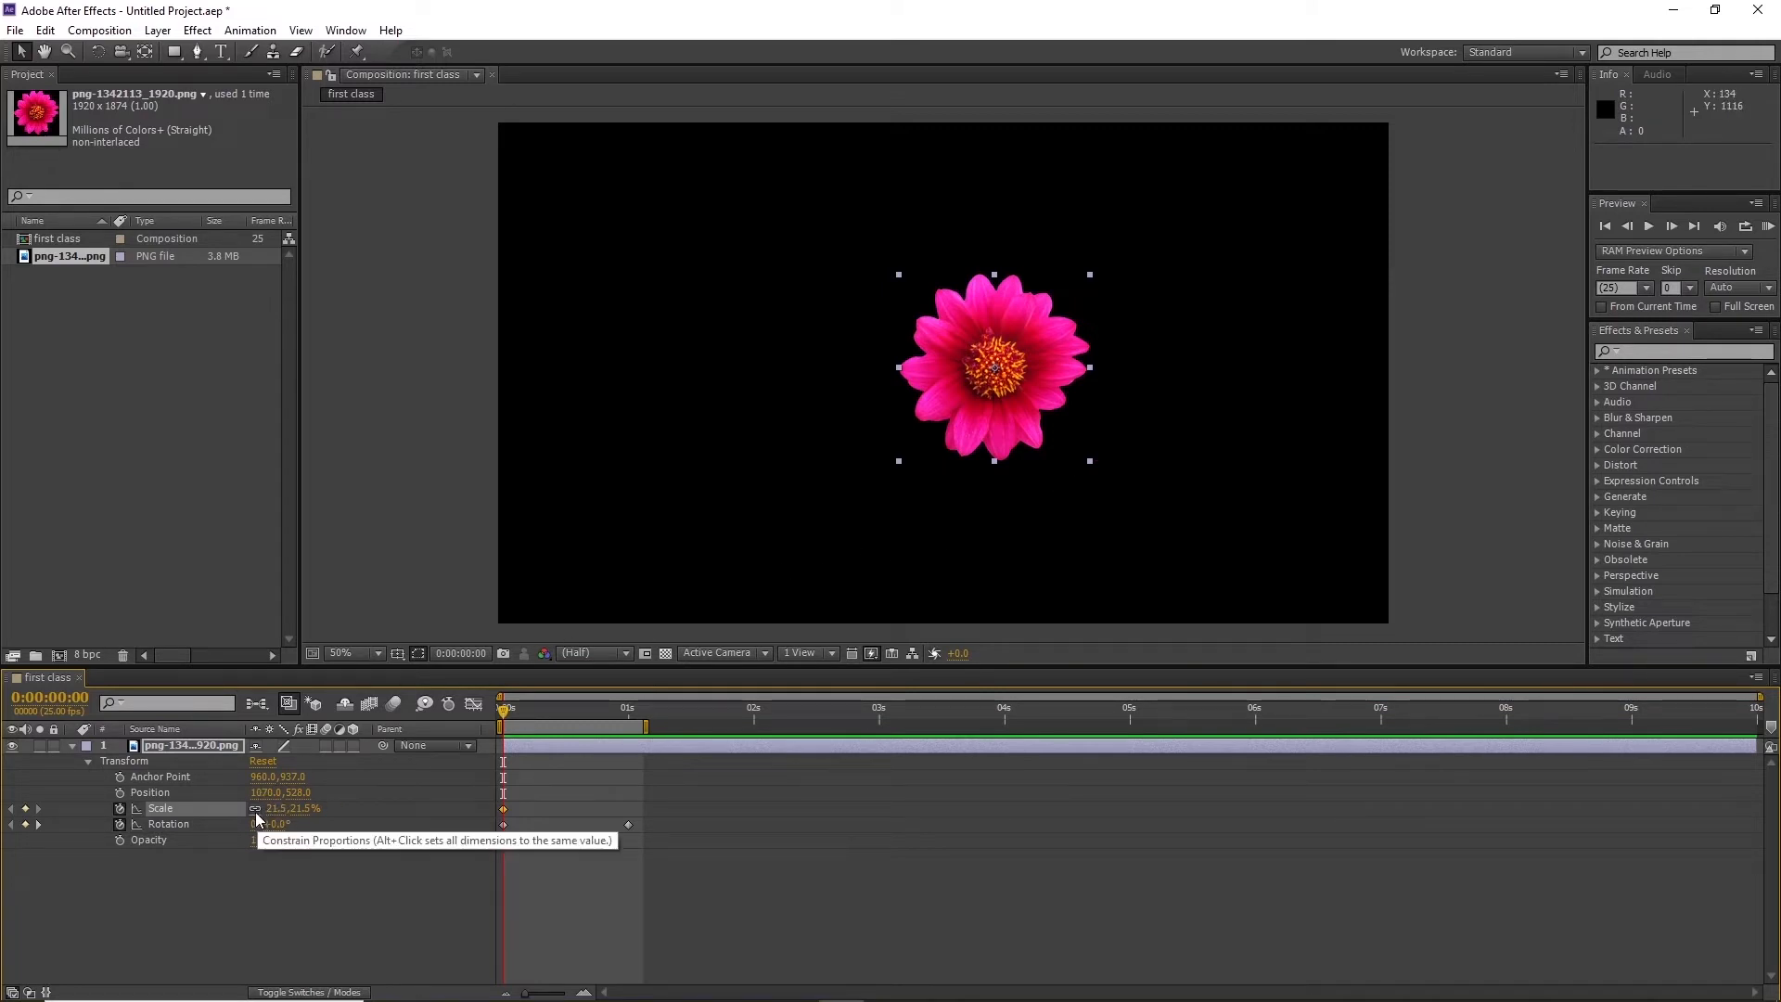
mouse_move(282, 817)
left_mouse_down()
mouse_move(263, 817)
mouse_move(296, 822)
left_mouse_up()
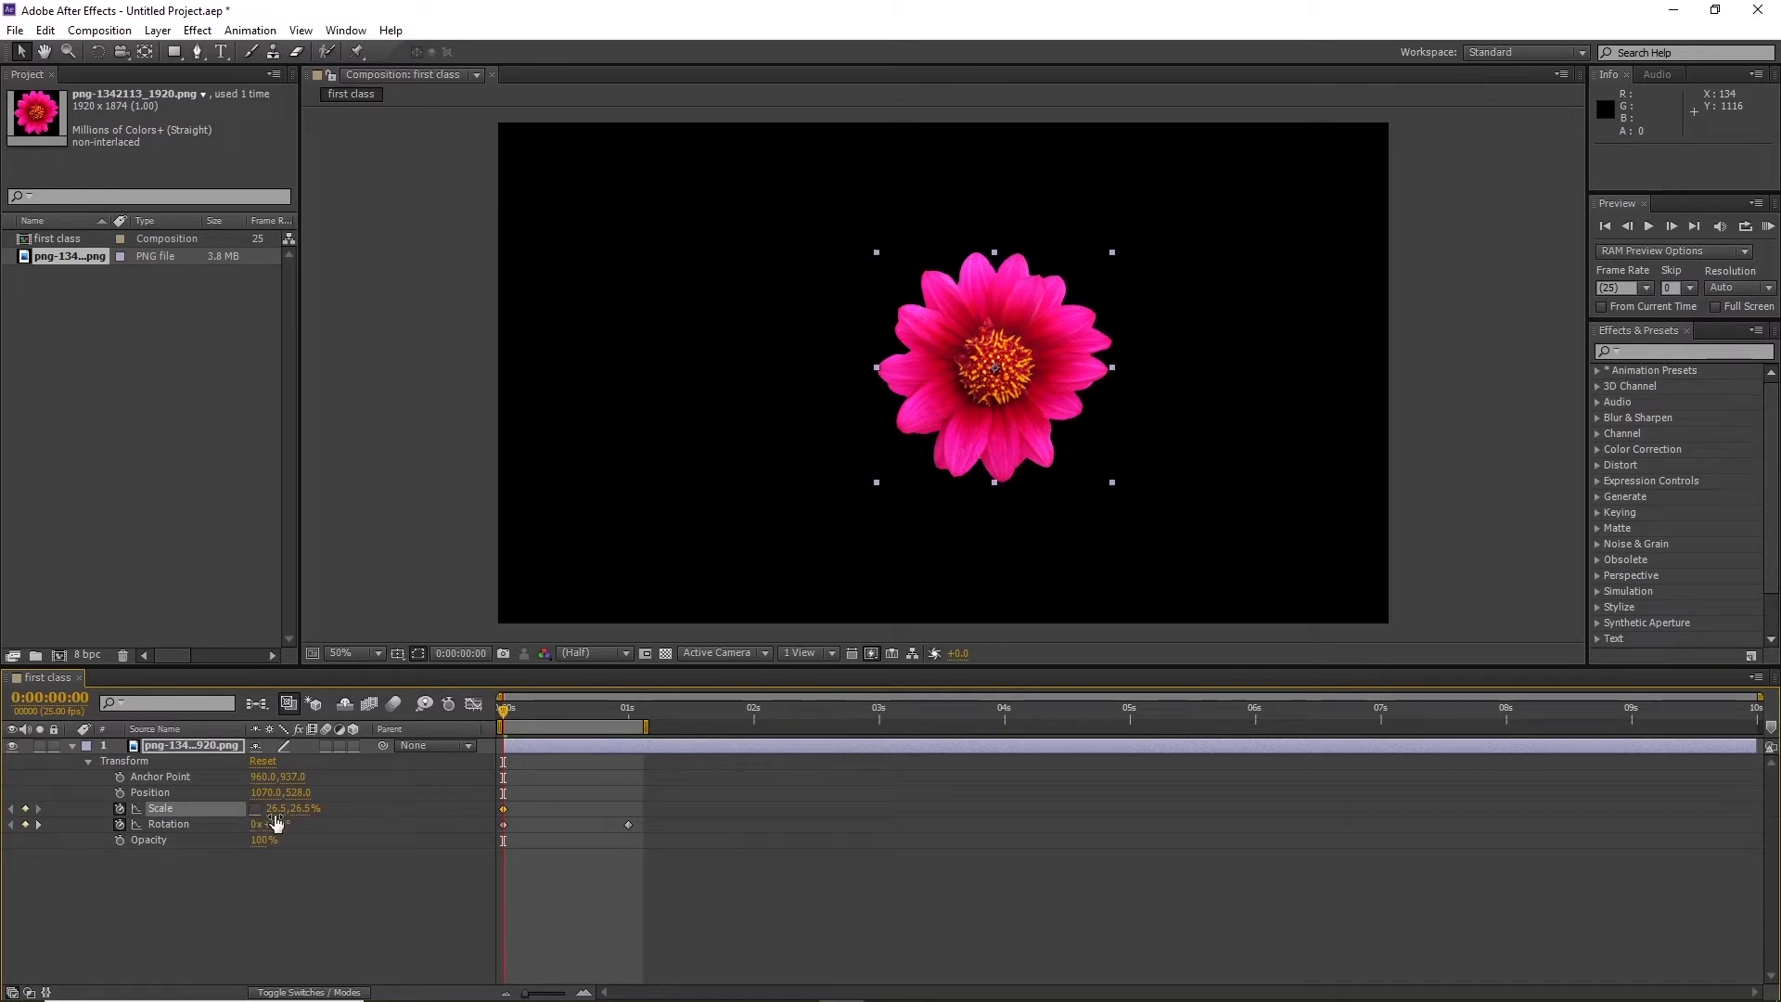
left_click_drag(275, 810, 310, 834)
key("ctrl+z")
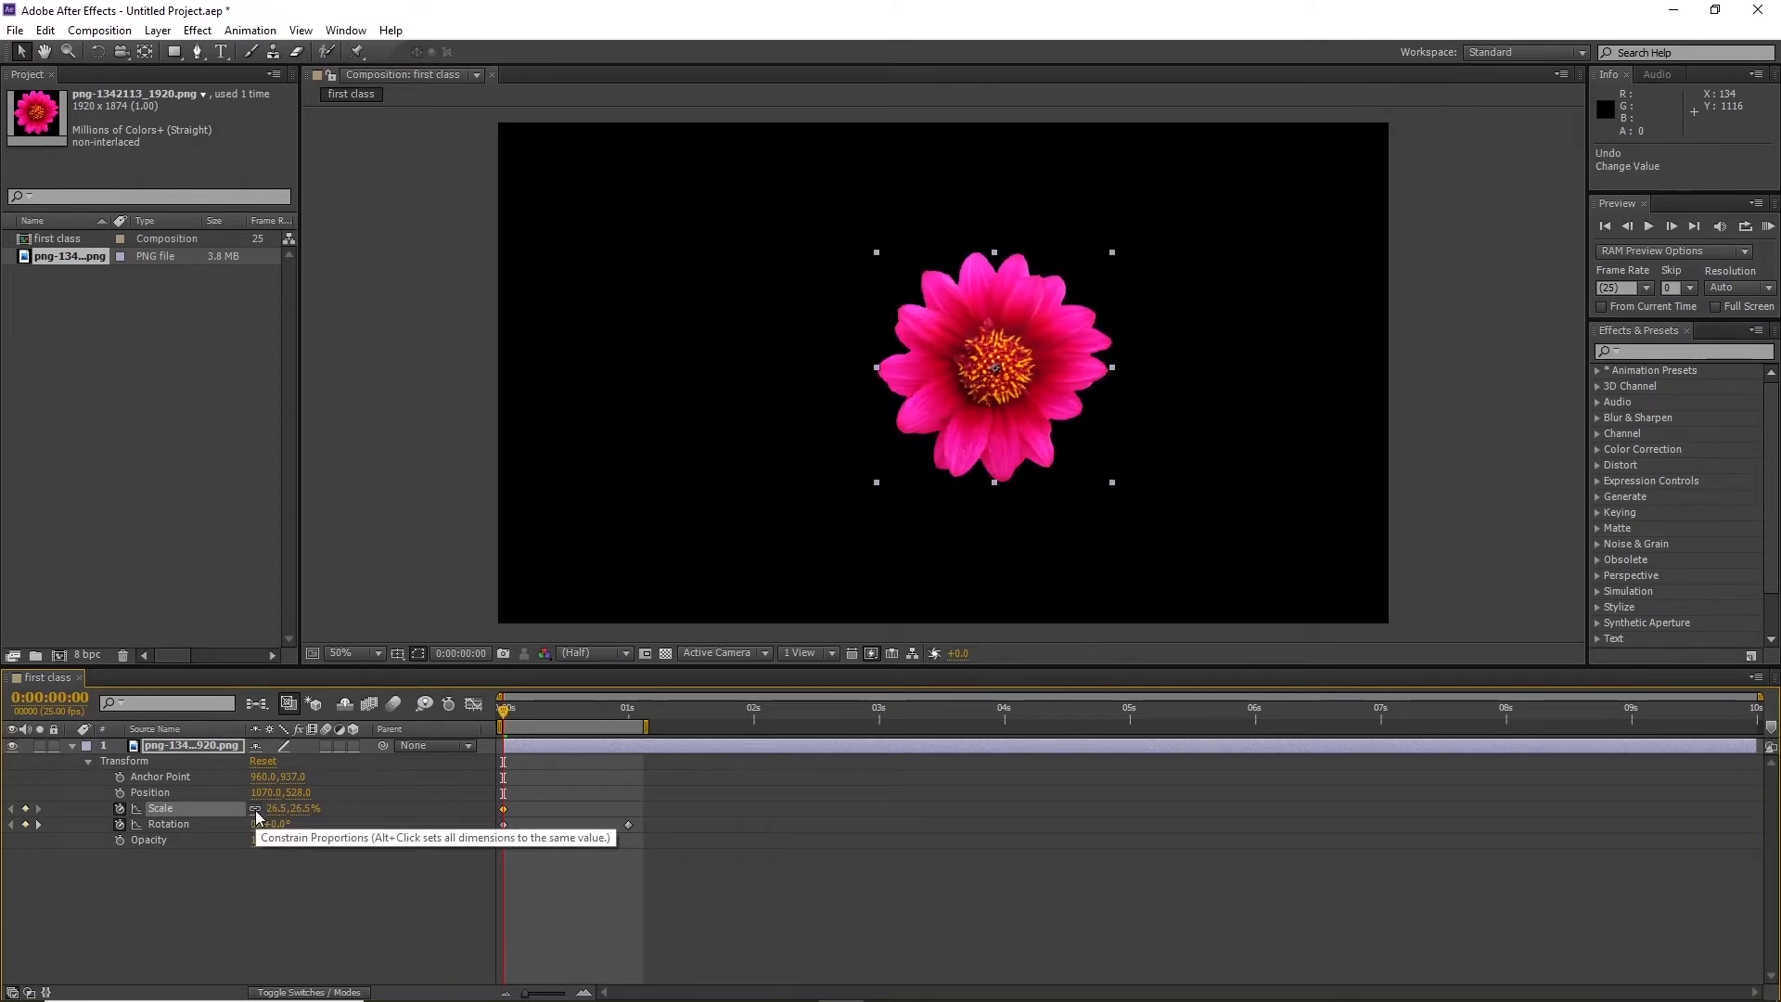
Set the flower layer's scale to 0% with constrained proportions at 0:00:00:00
left_click(254, 810)
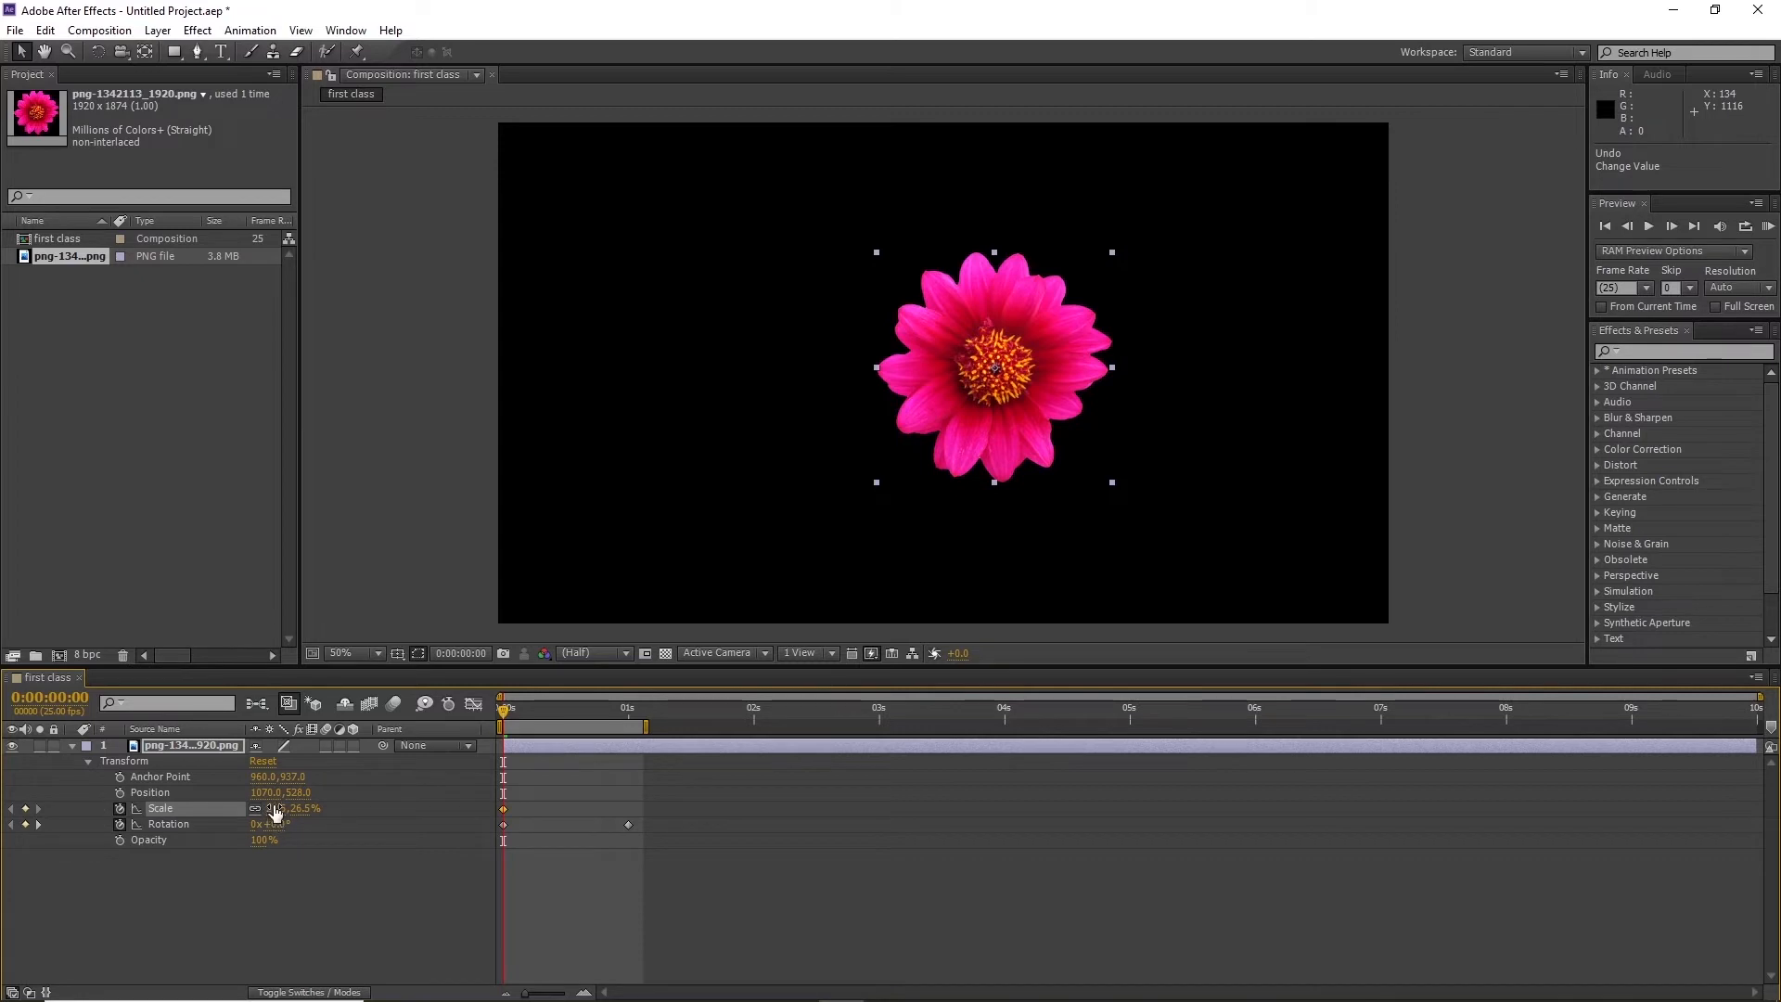
left_click(275, 810)
left_click_drag(304, 809, 183, 824)
type("0")
left_click(269, 879)
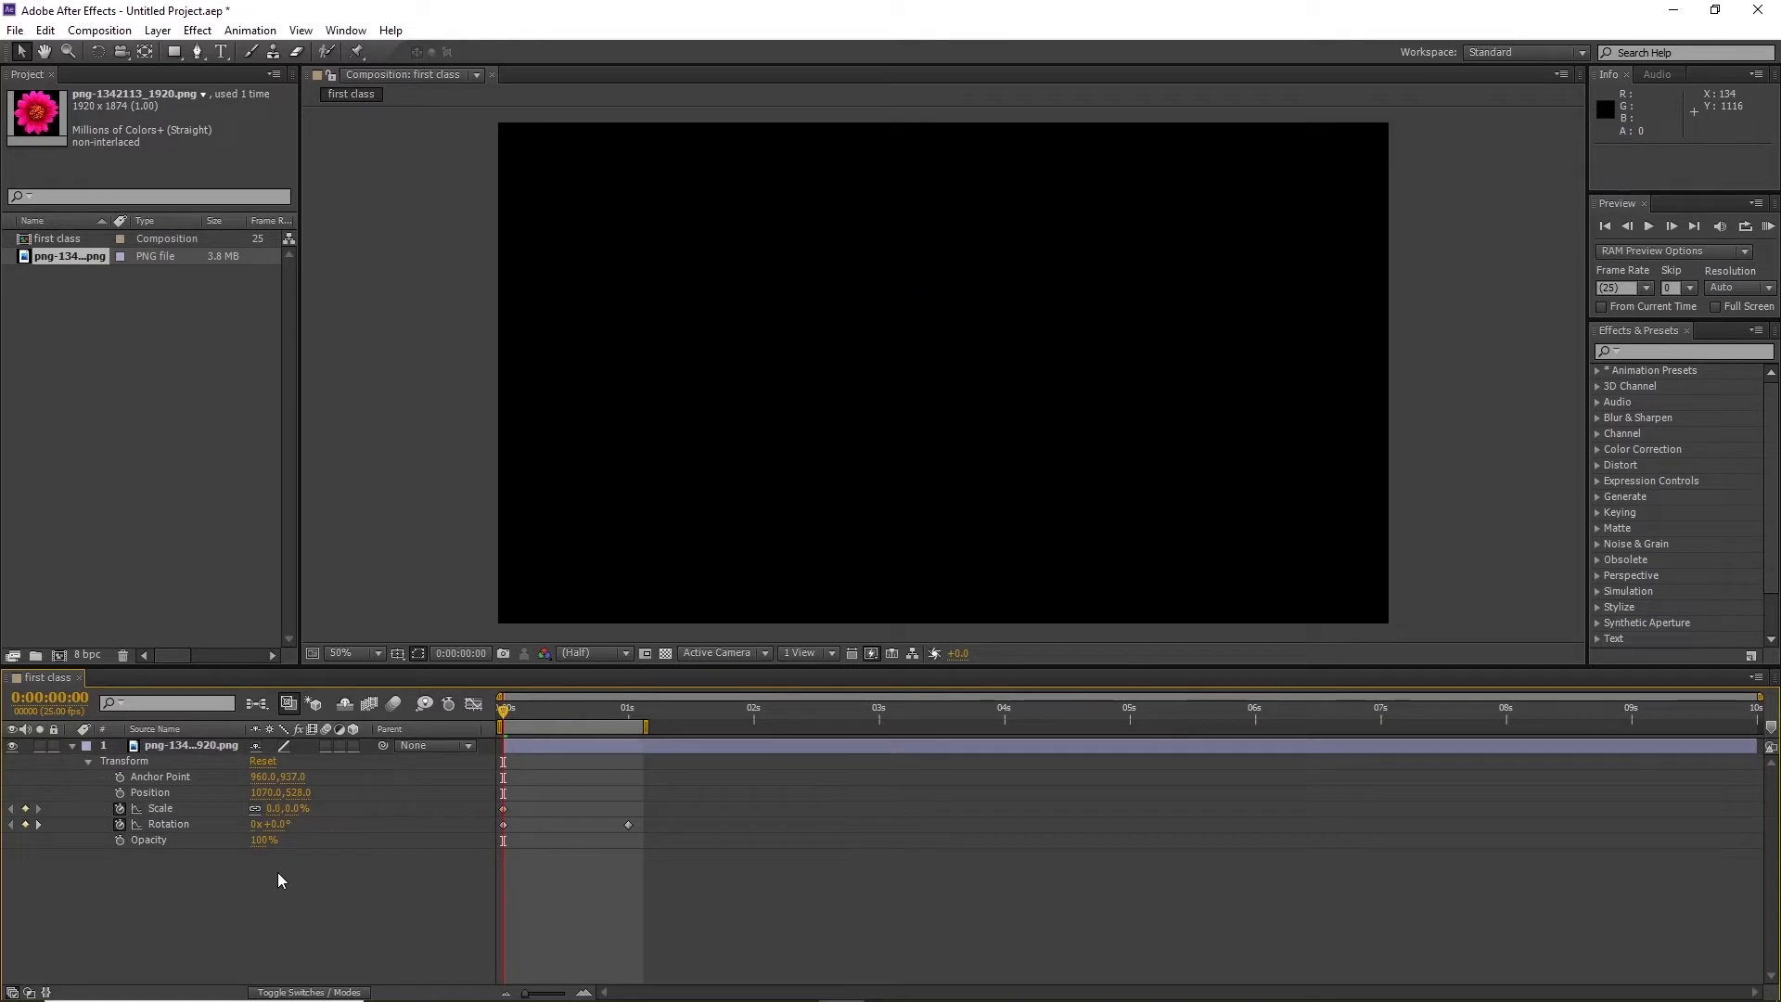
Move the flower layer at 0:00:00:00 to about 954, 520, near the centre of the composition
left_click(502, 808)
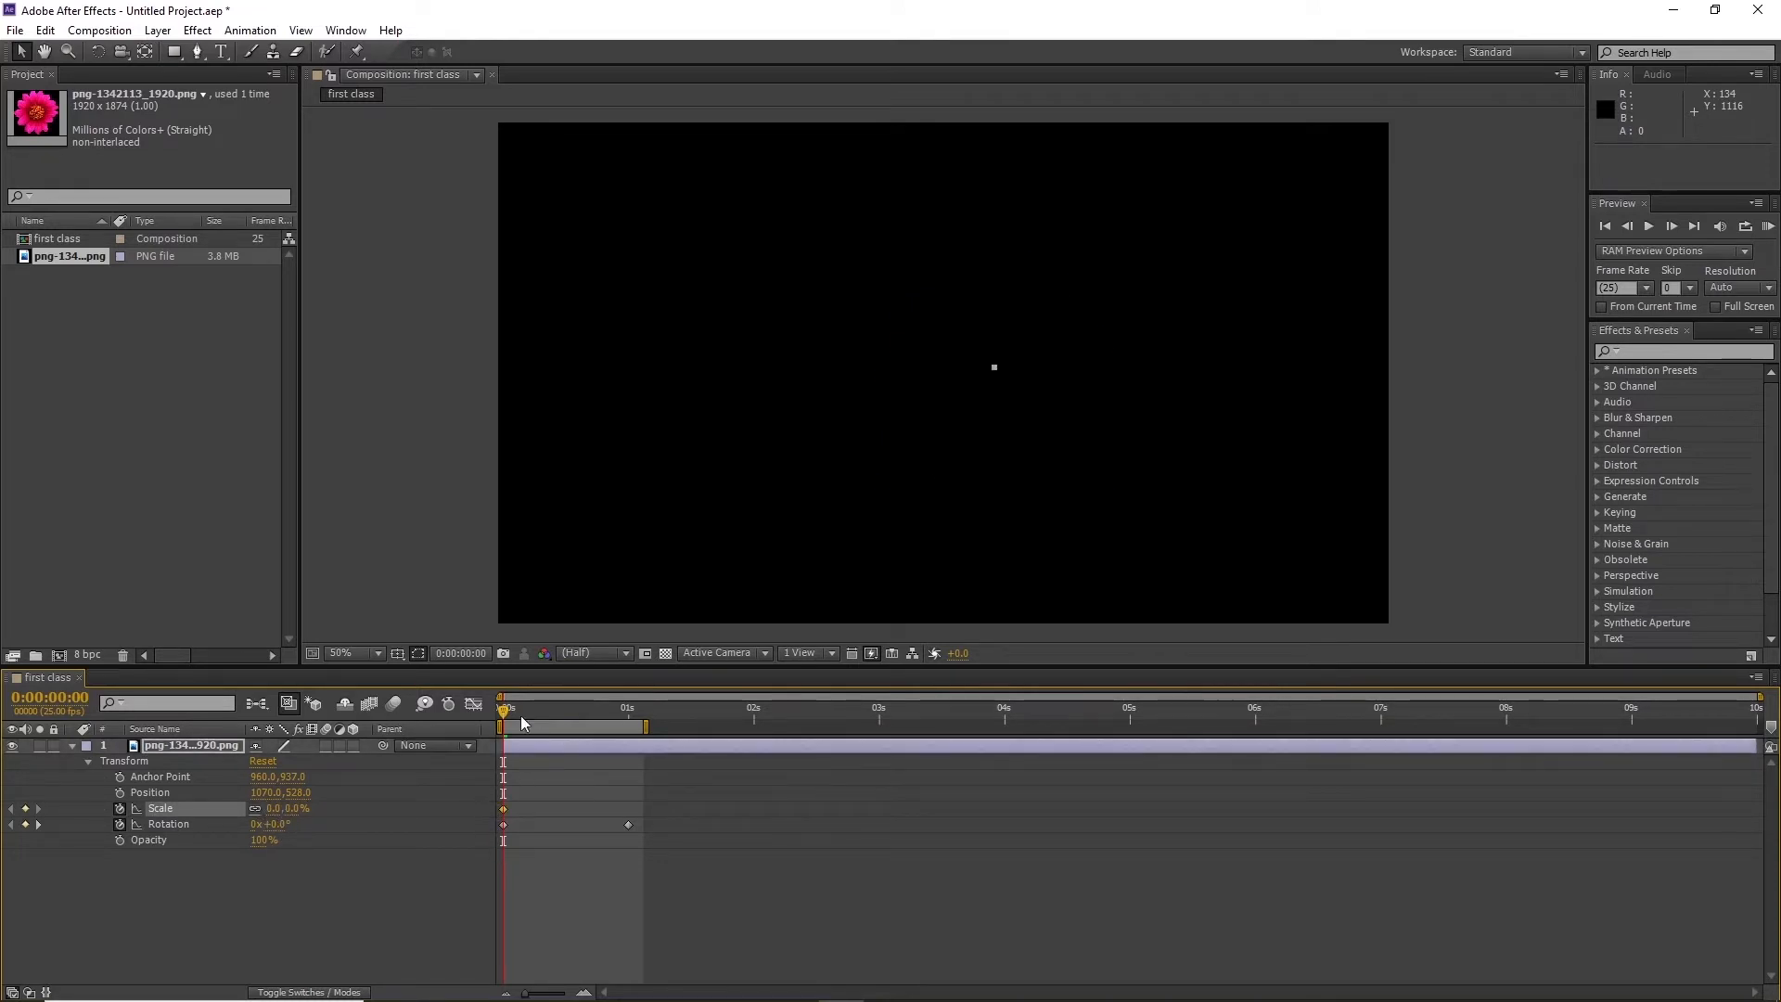
left_click_drag(503, 710, 629, 721)
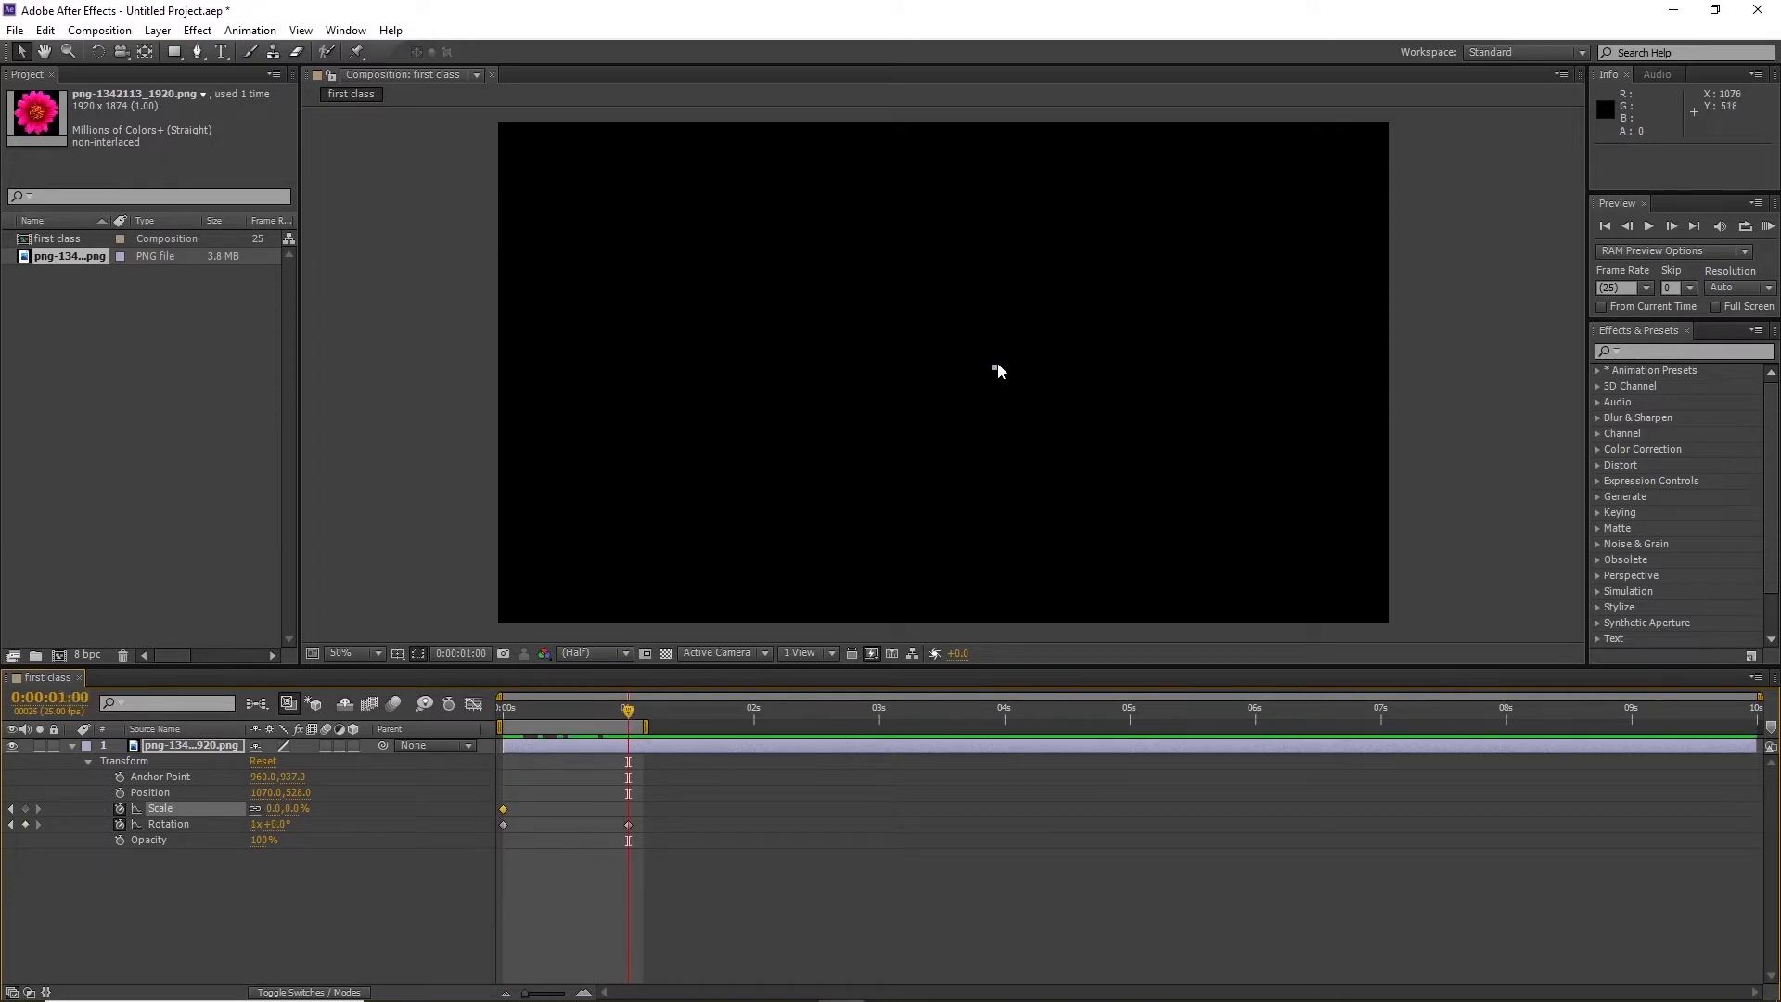
left_click_drag(590, 707, 503, 710)
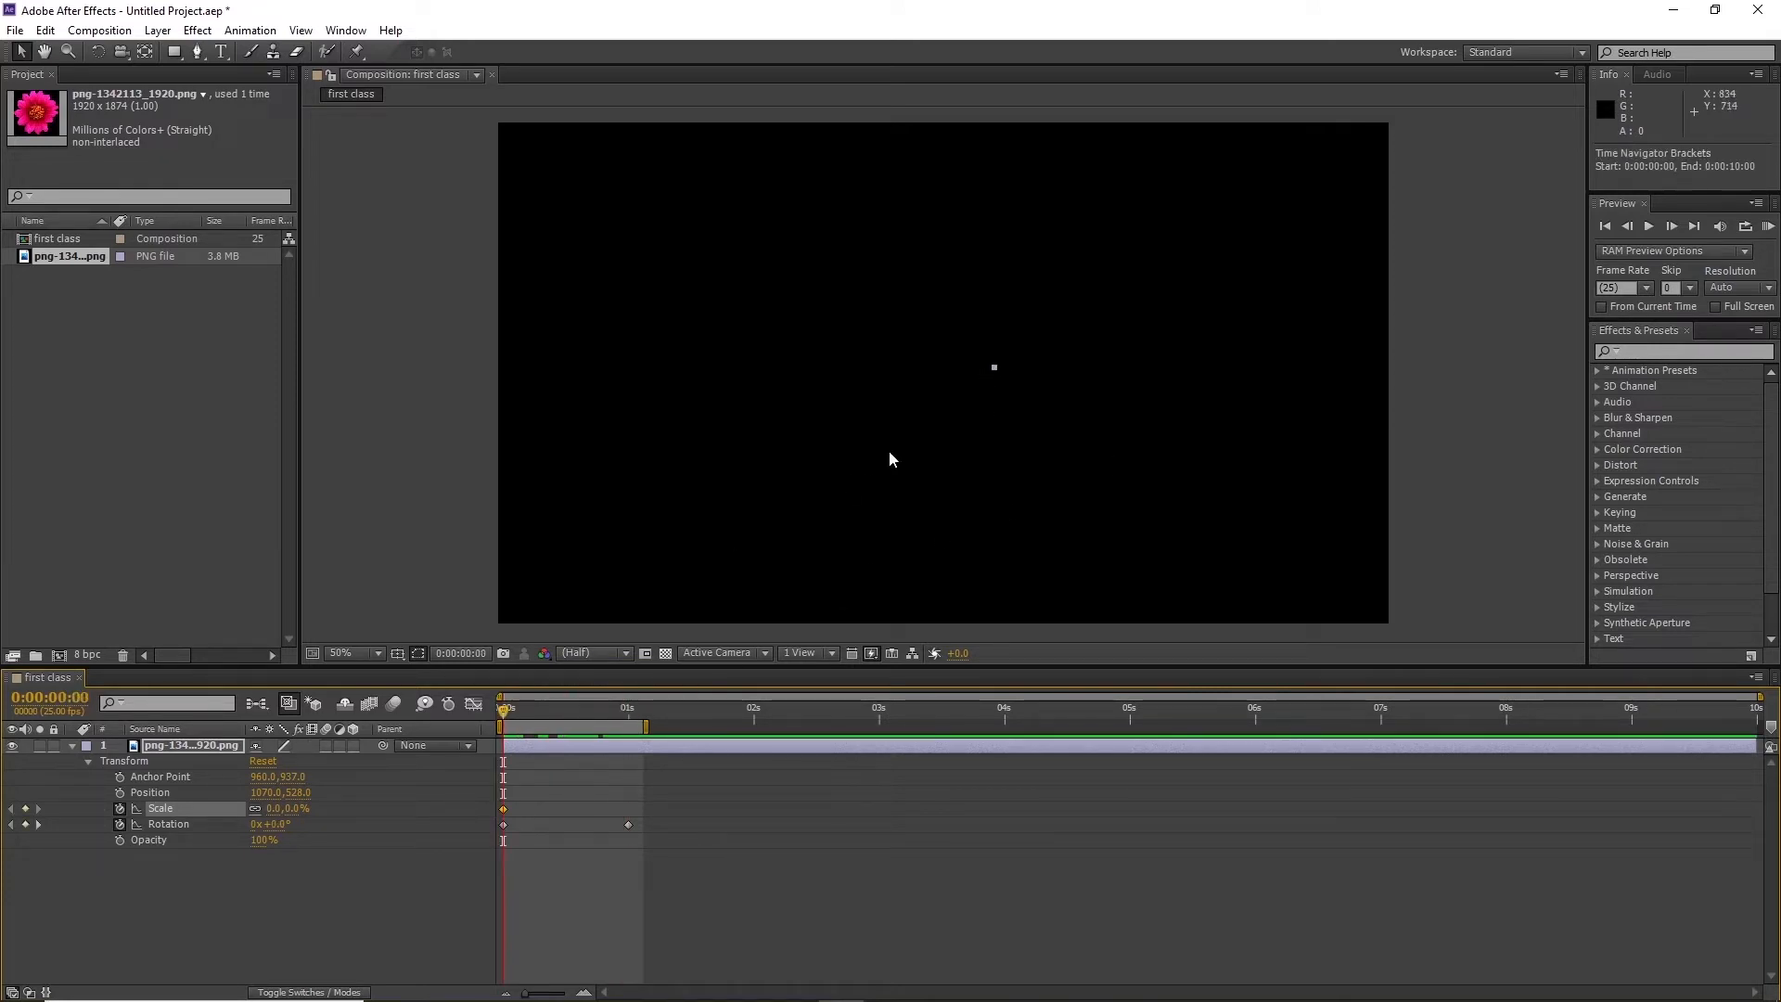
left_click_drag(994, 370, 941, 366)
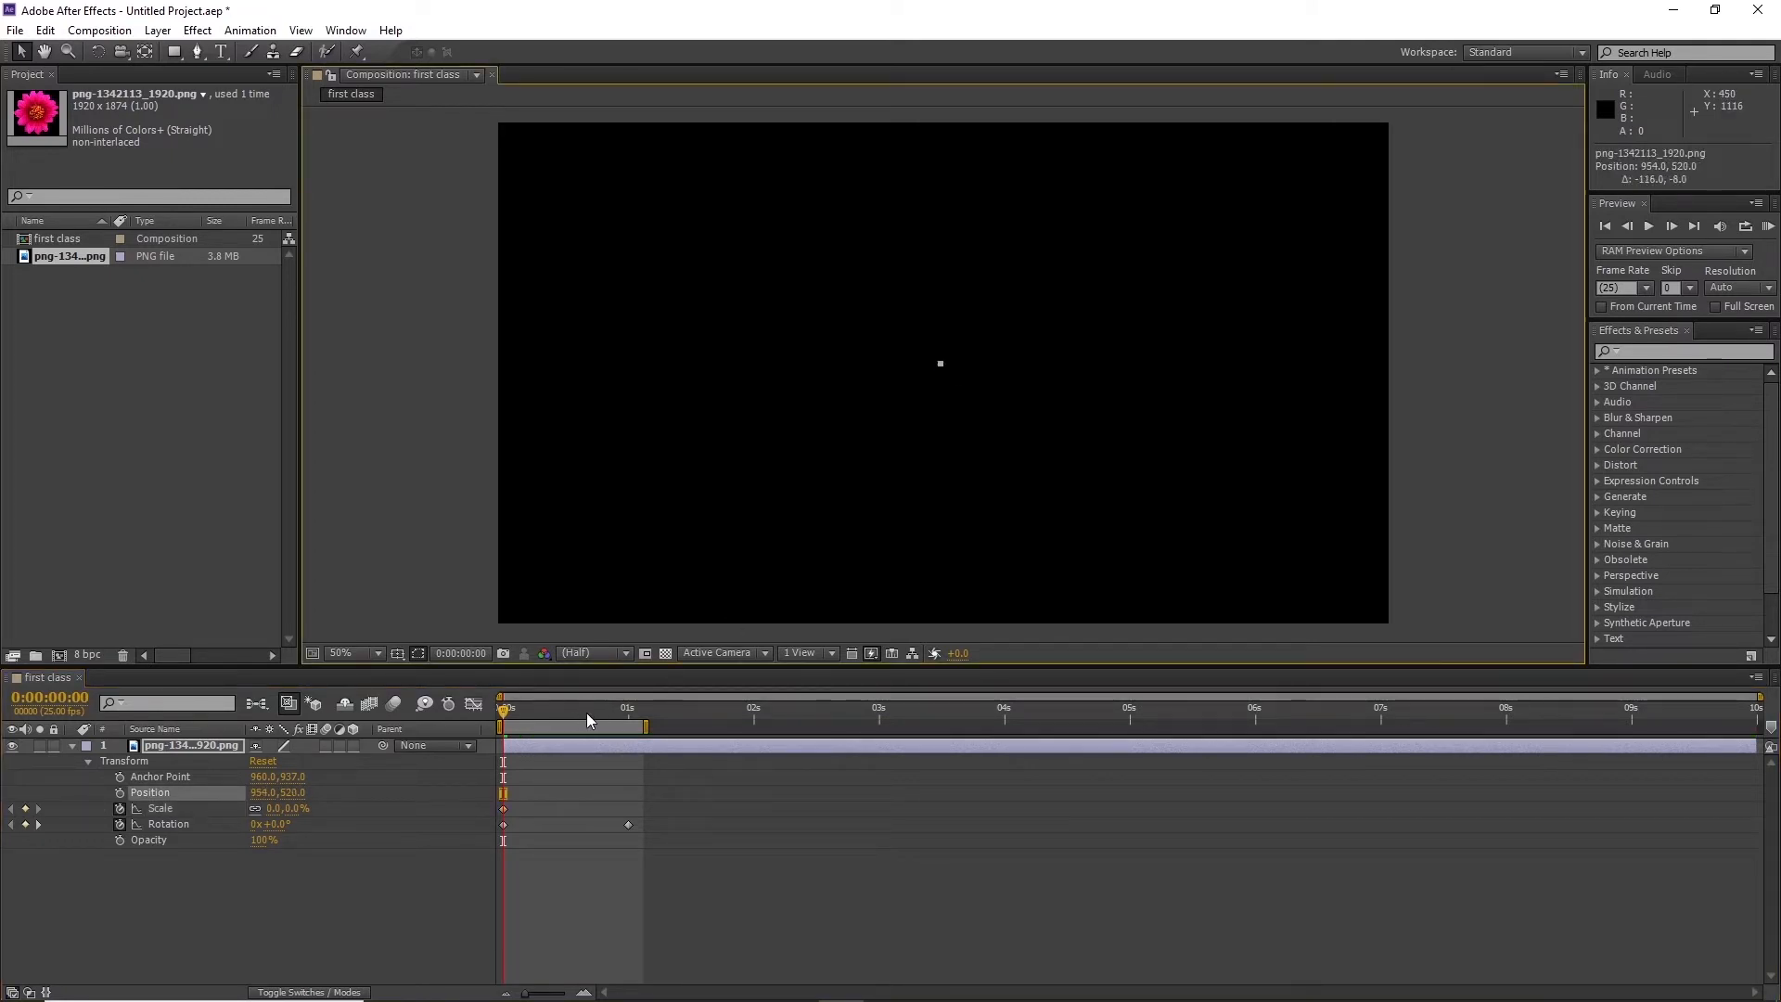
Add a Scale keyframe at 0:00:01:00 that enlarges the flower layer to 60%
left_click_drag(586, 712, 631, 723)
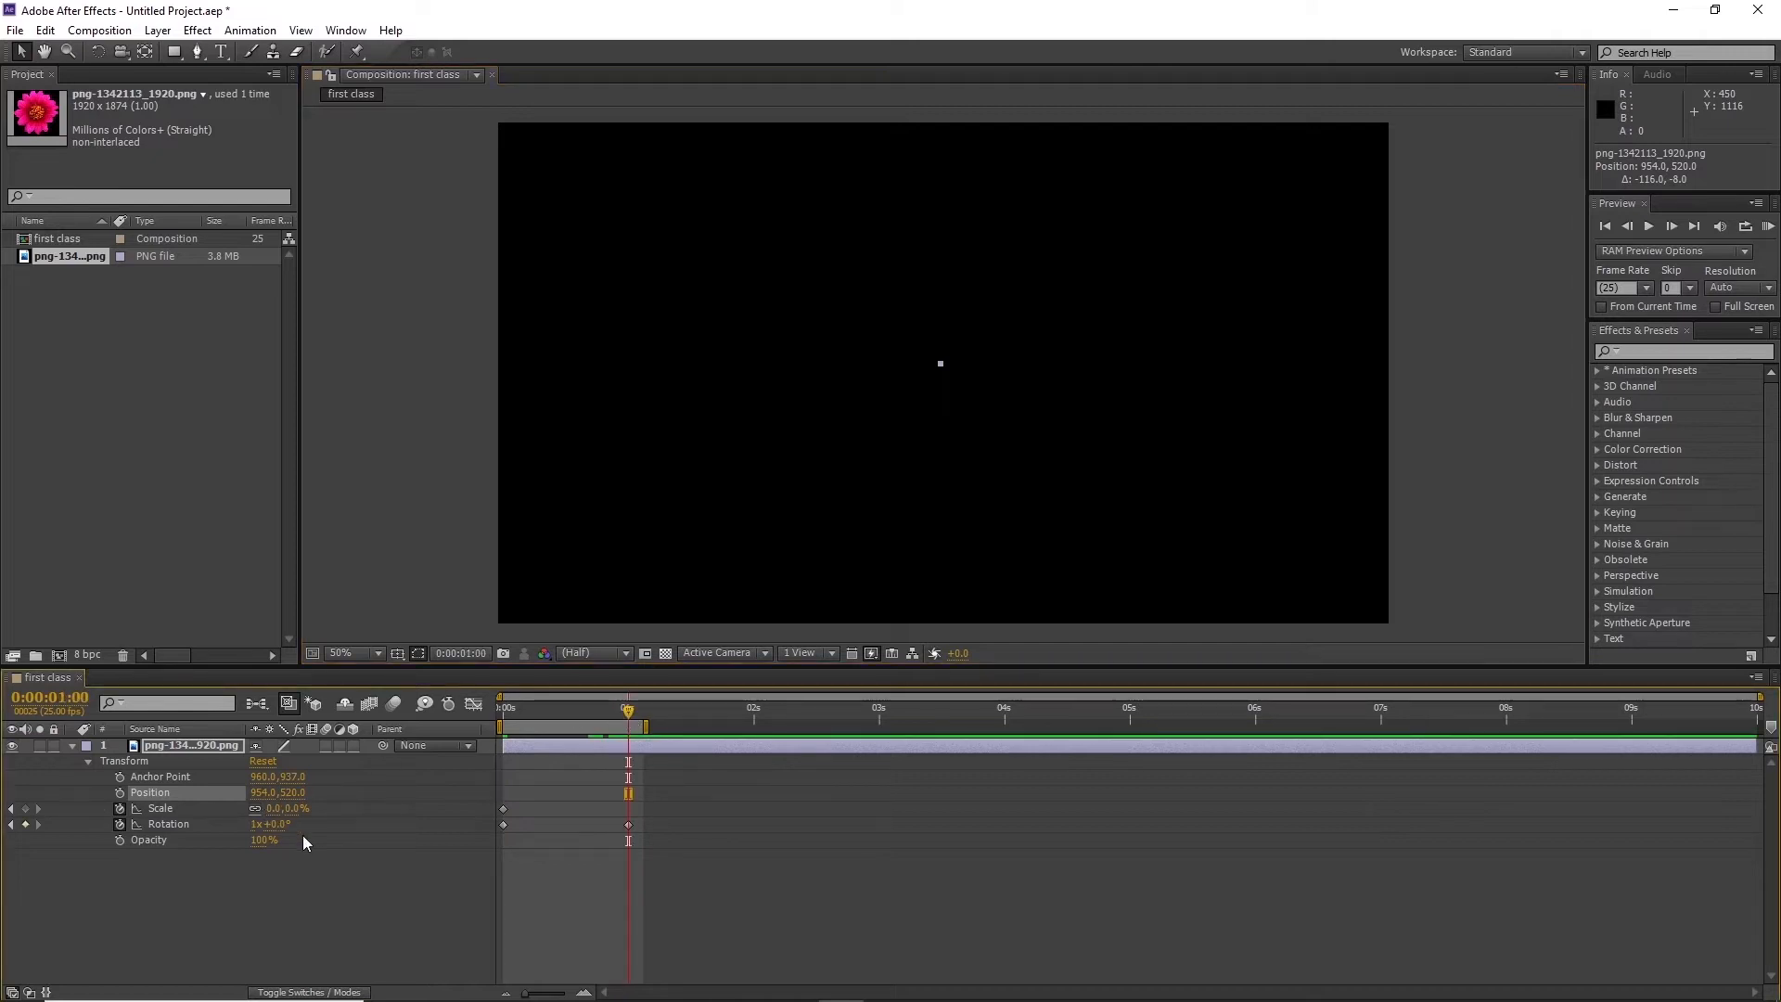
left_click_drag(627, 711, 619, 761)
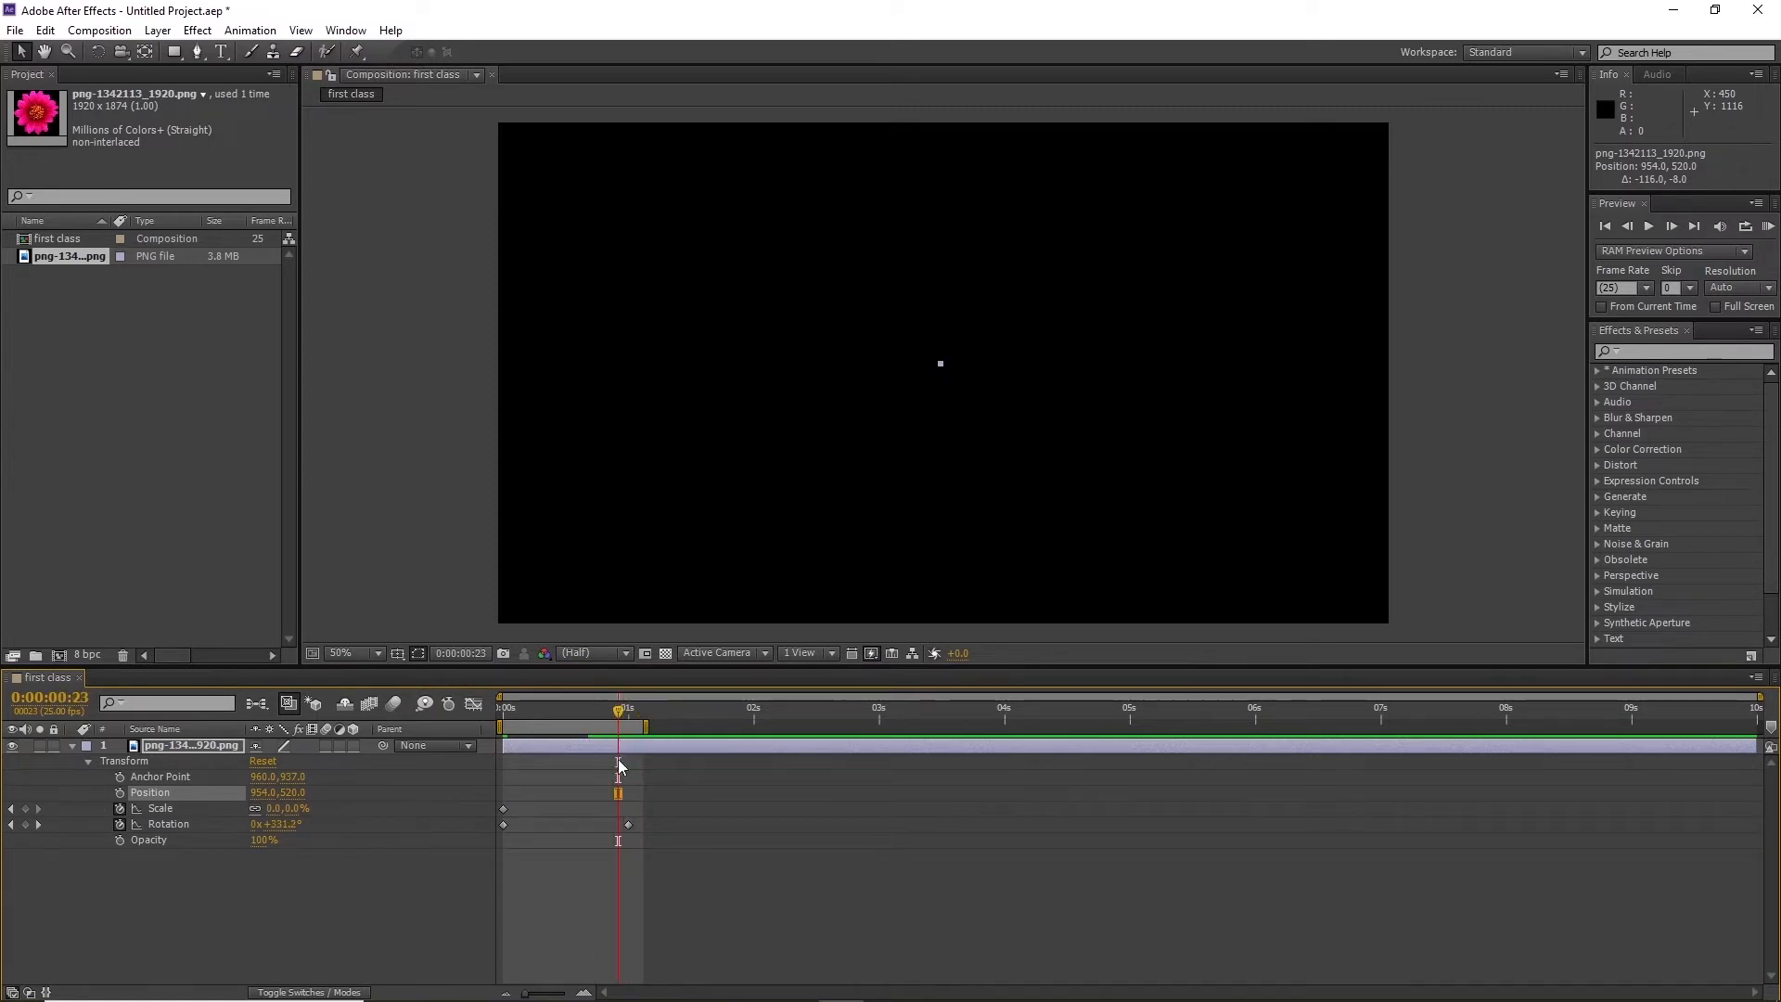
left_click(636, 818)
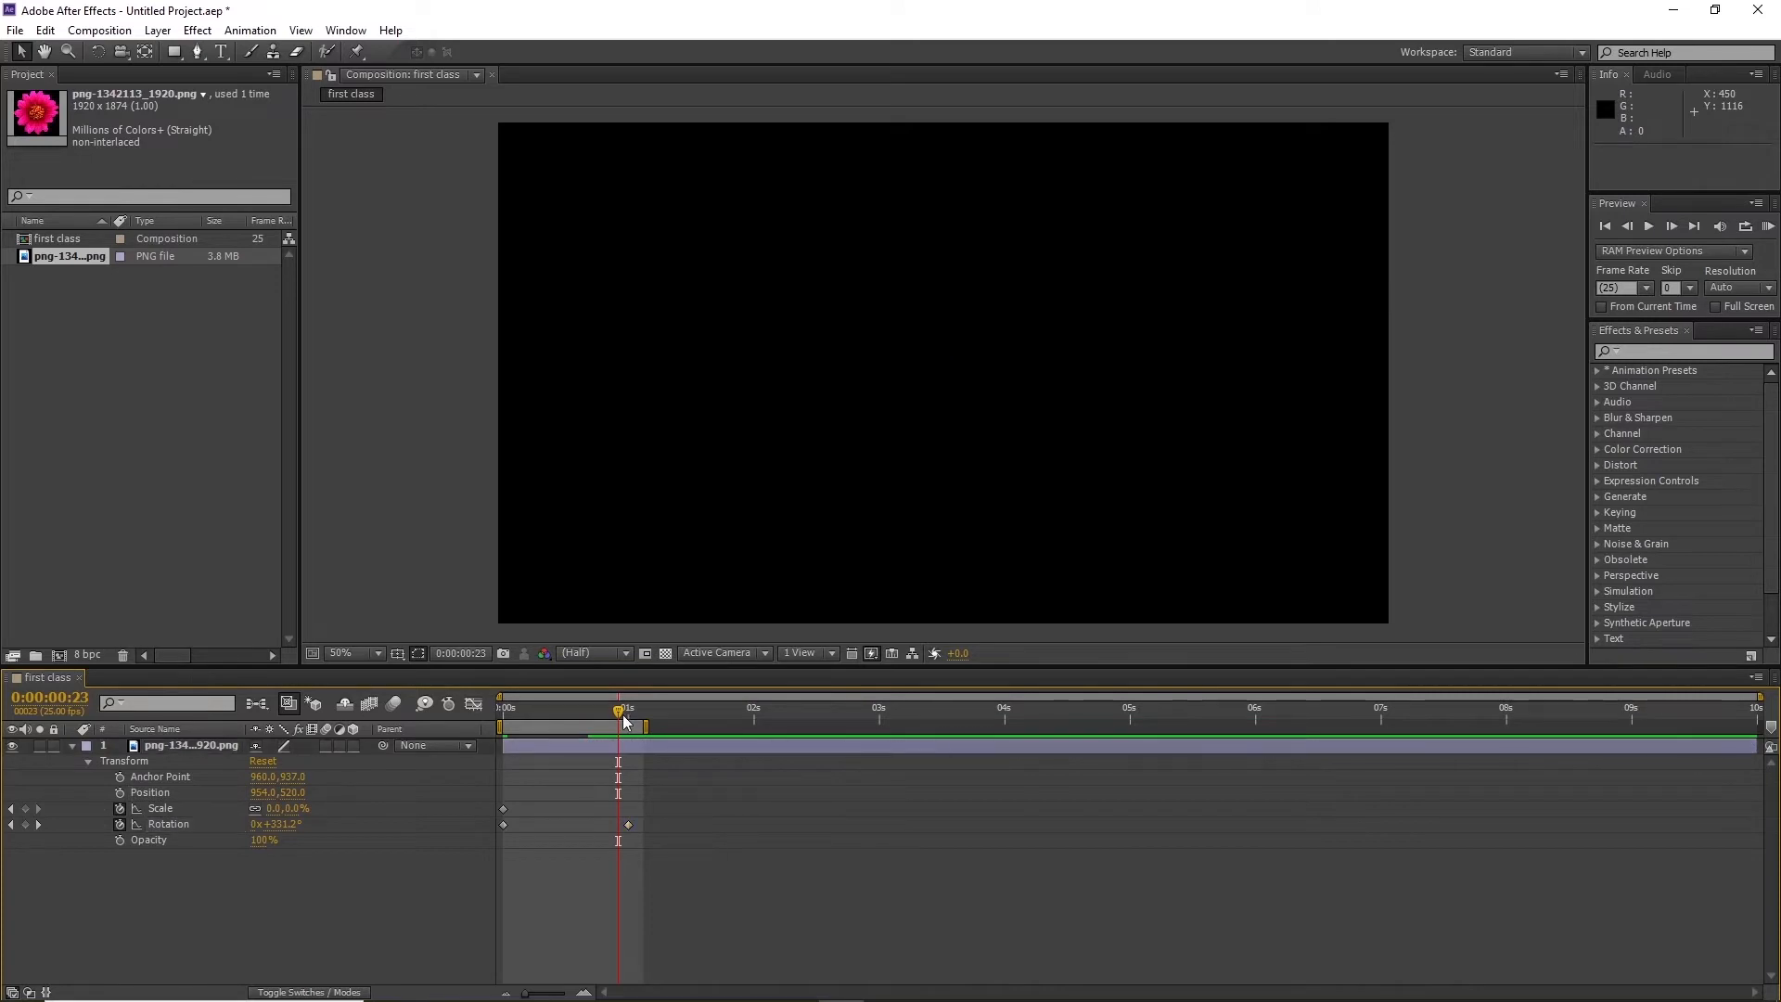
left_click_drag(625, 722, 618, 721)
left_click_drag(619, 714, 614, 731)
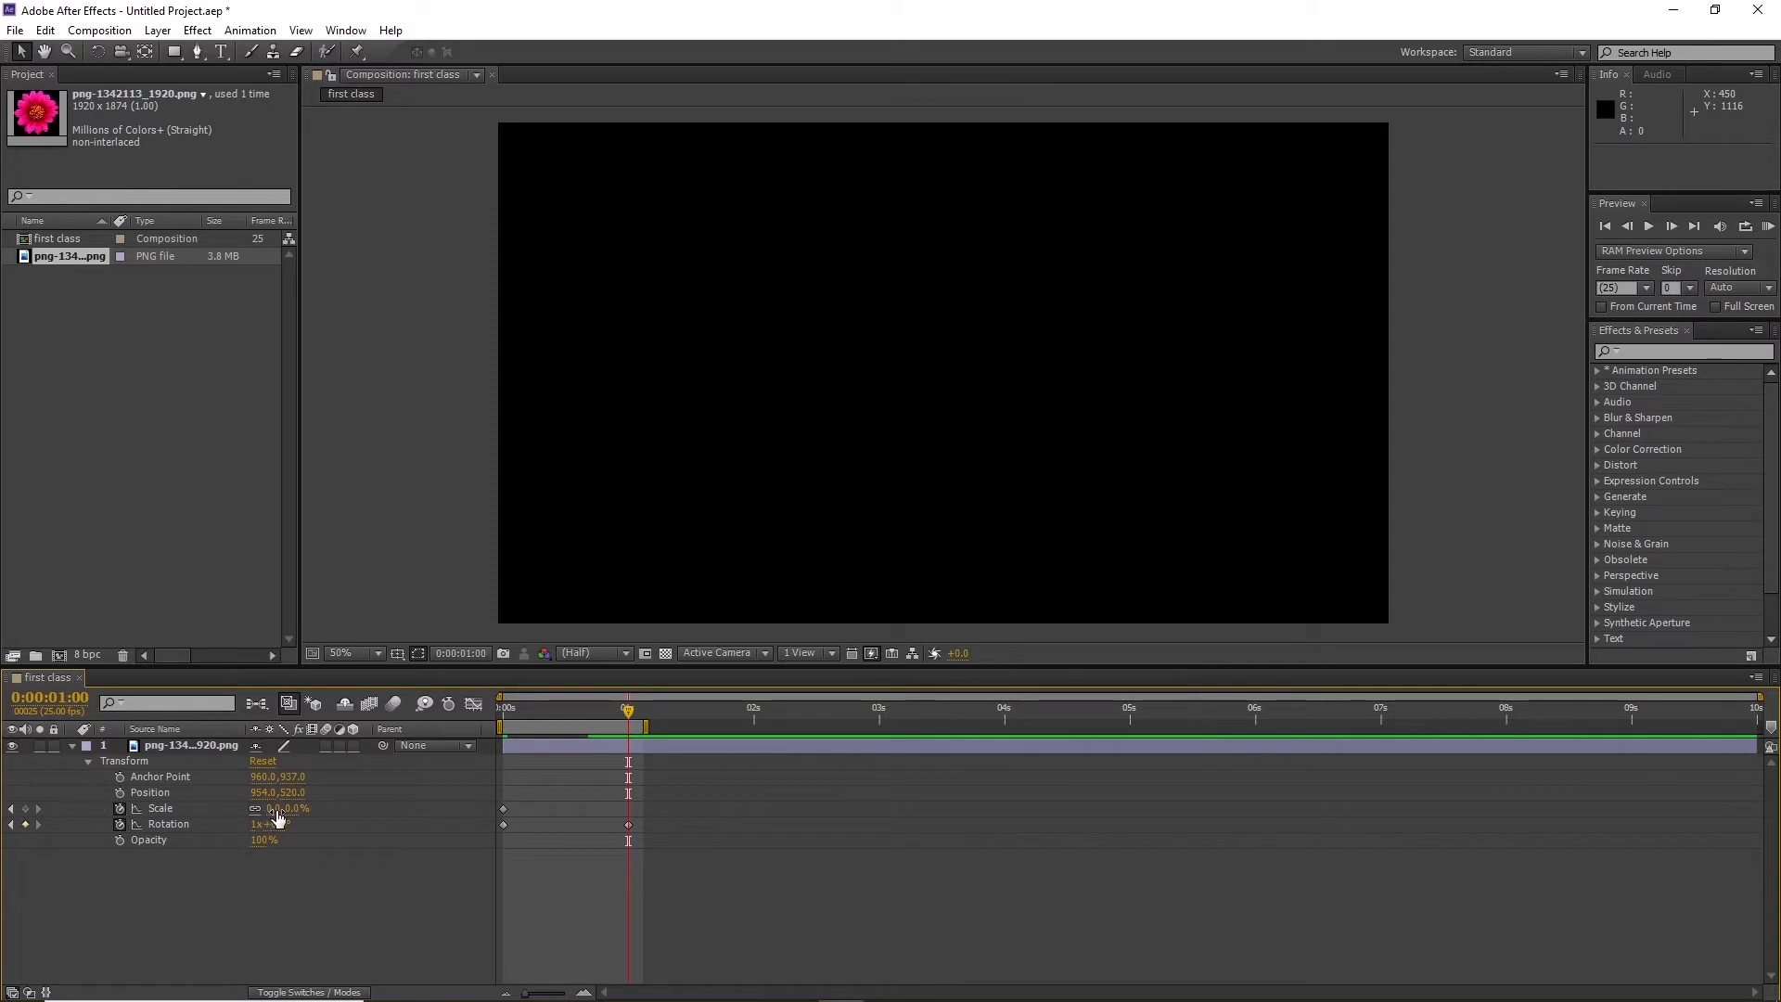
left_click_drag(279, 808, 354, 807)
left_click(283, 809)
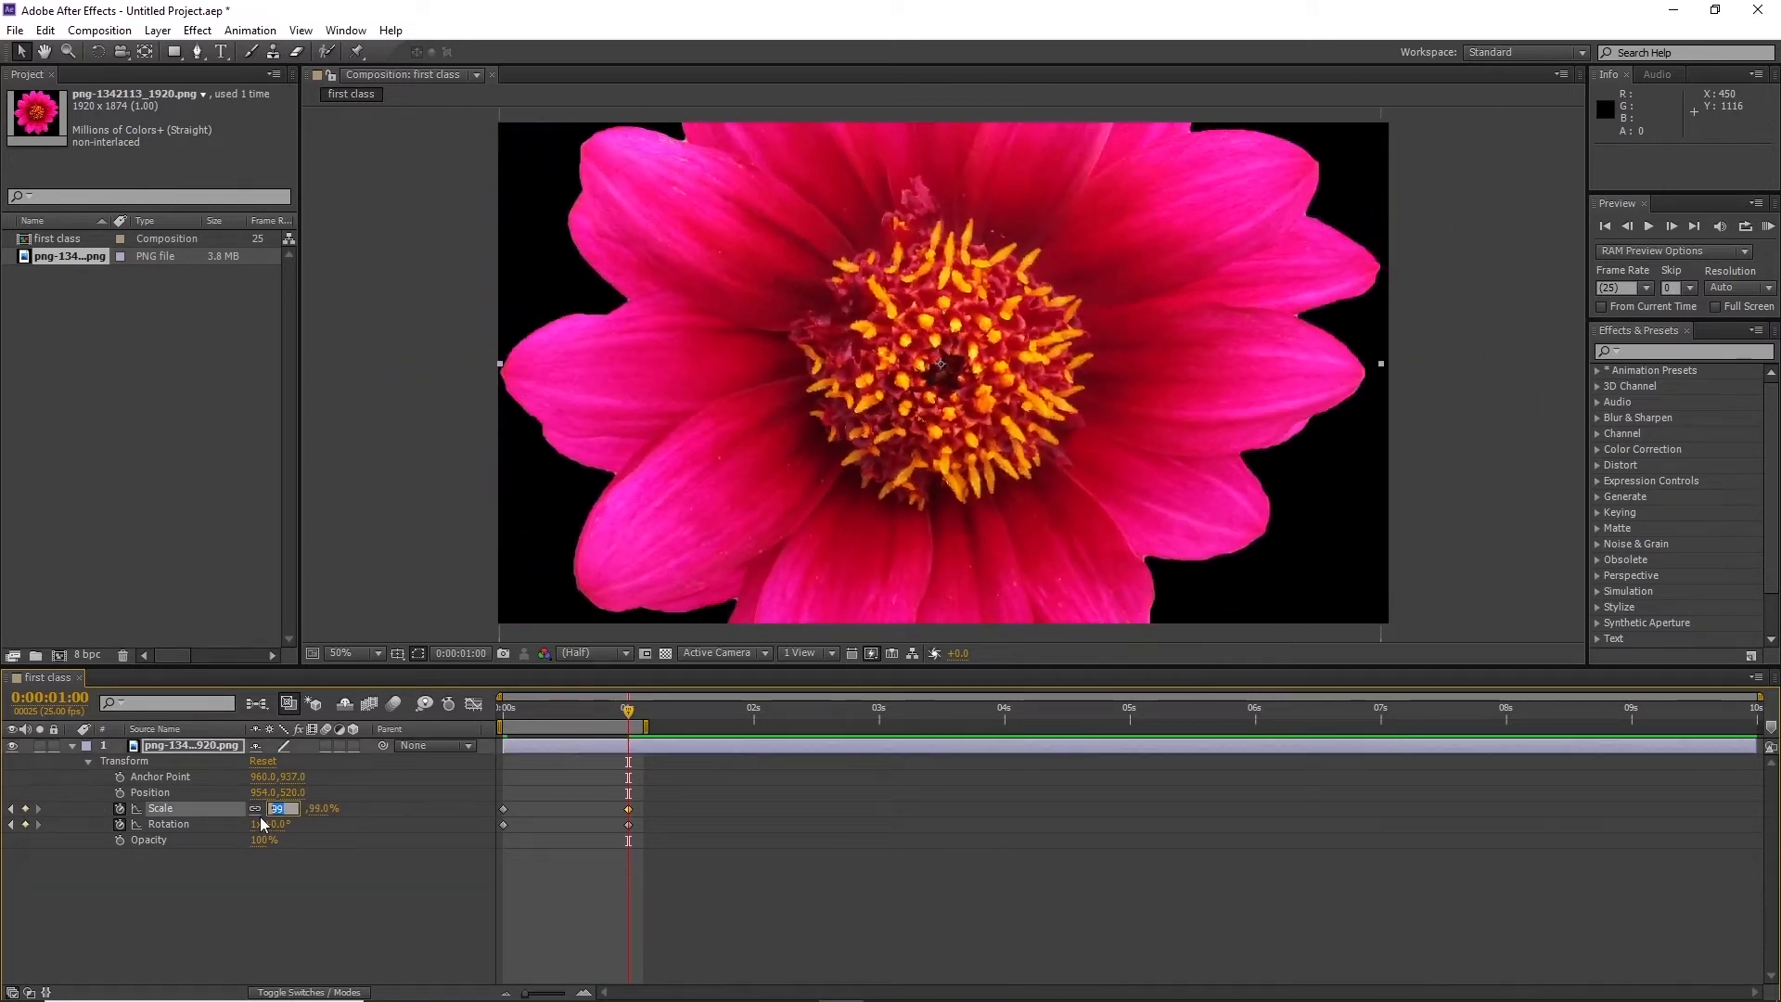
key("Return")
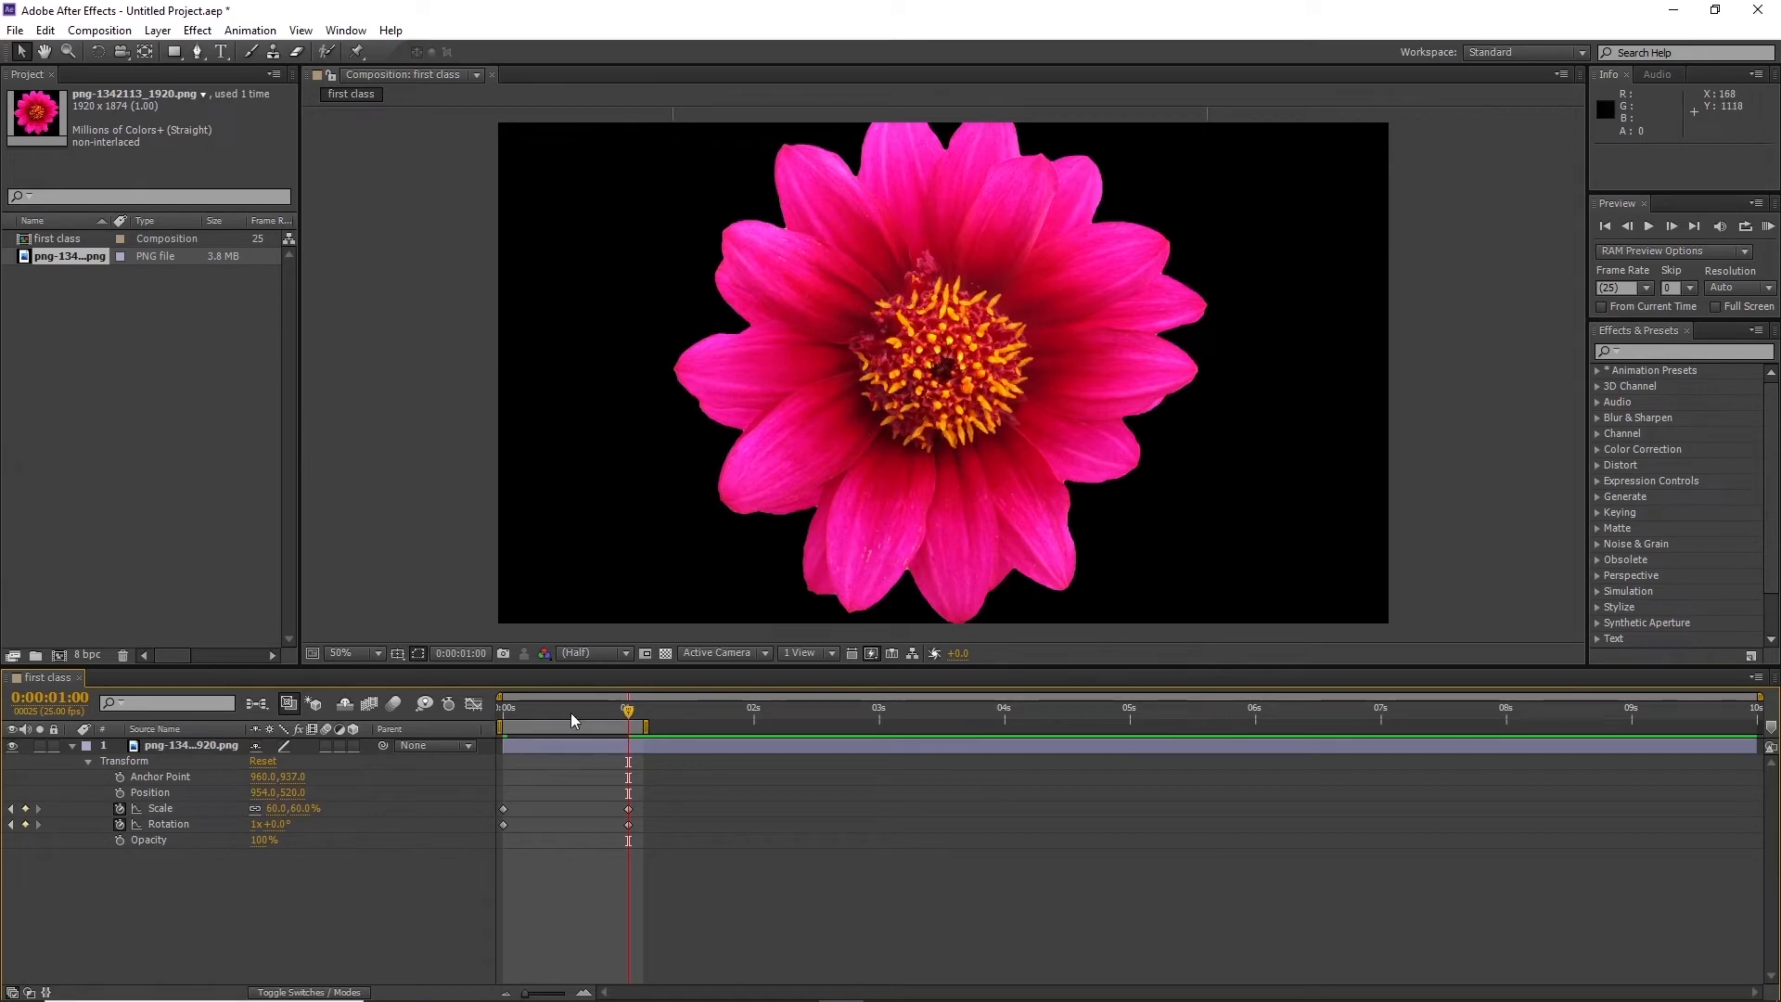
Preview the flower's combined scale and rotation animation from the start of the composition
left_click_drag(571, 713, 380, 747)
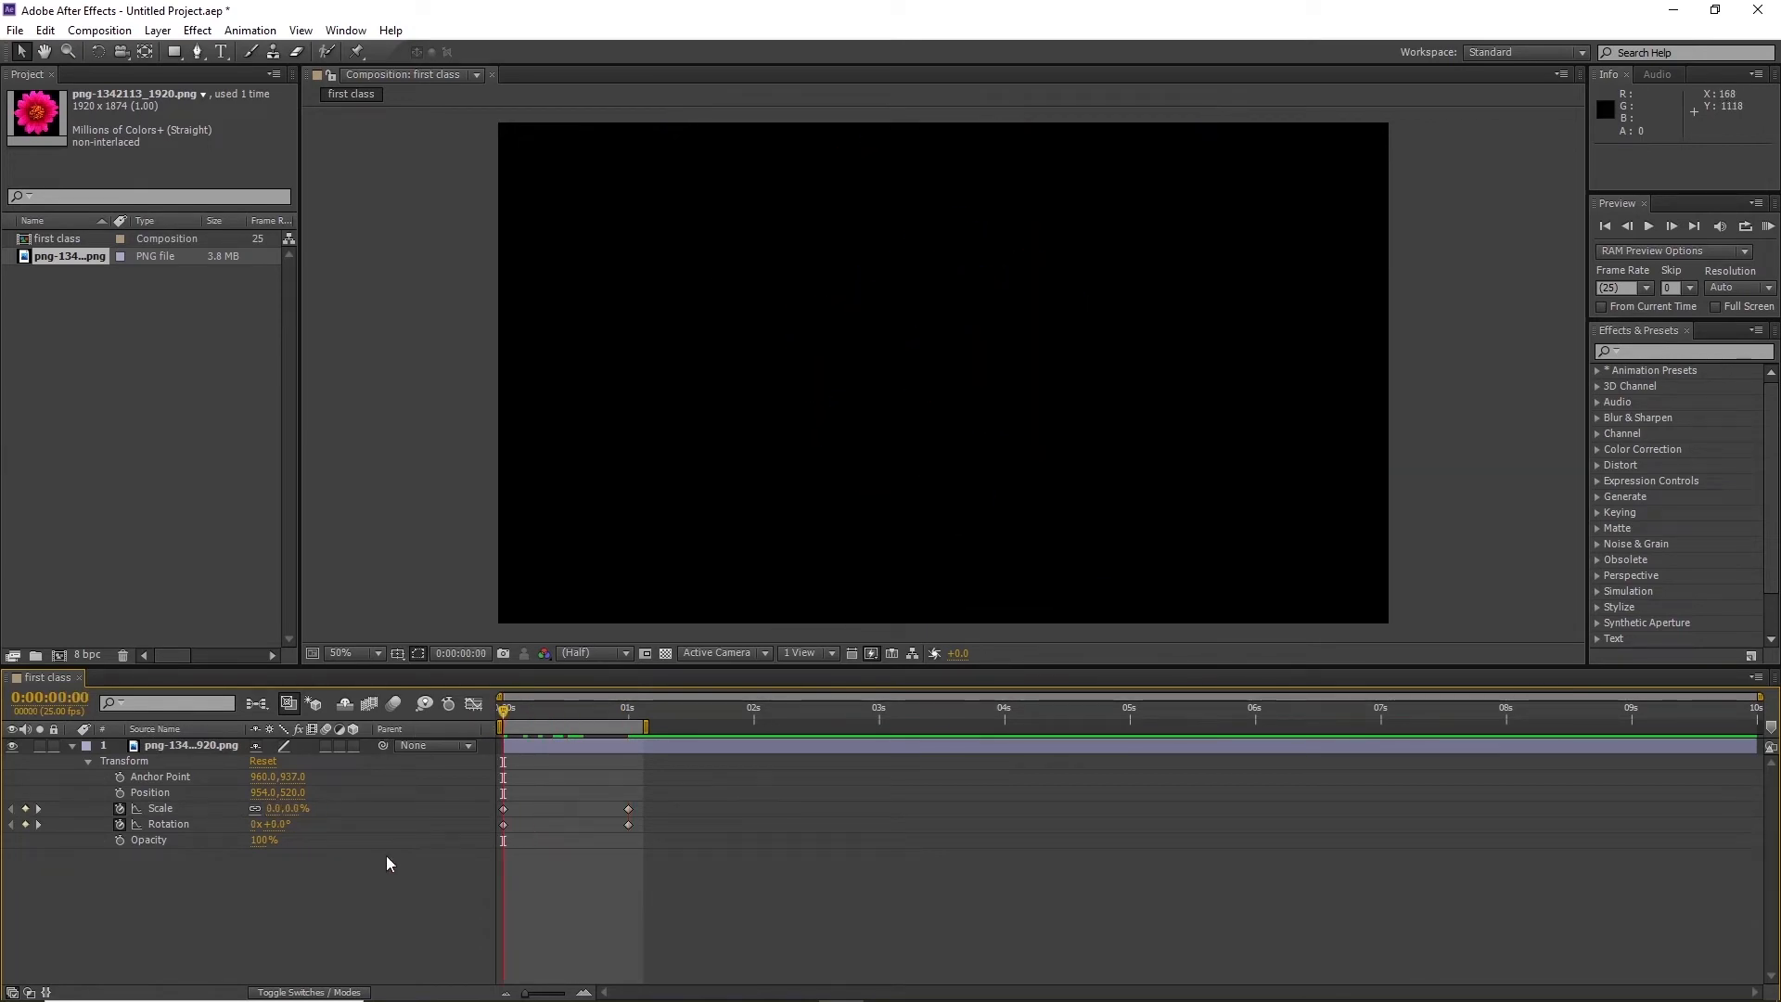
left_click_drag(533, 795, 464, 870)
key("space")
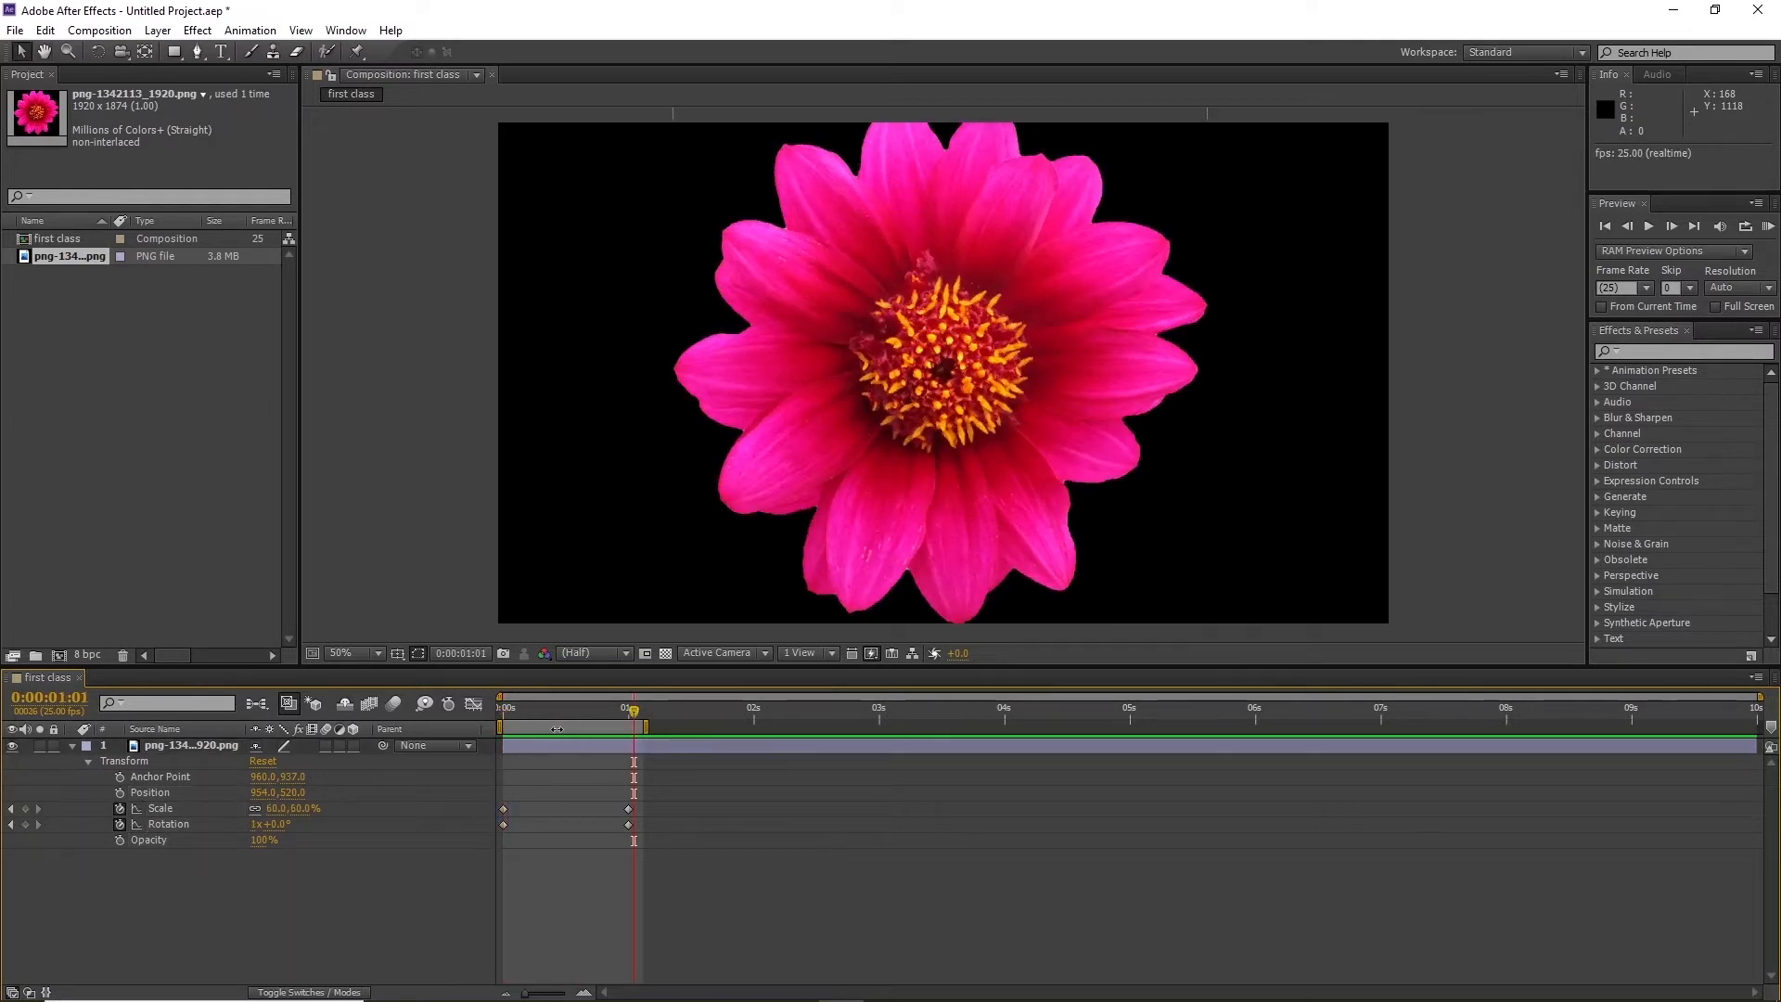
left_click_drag(550, 712, 493, 724)
key("space")
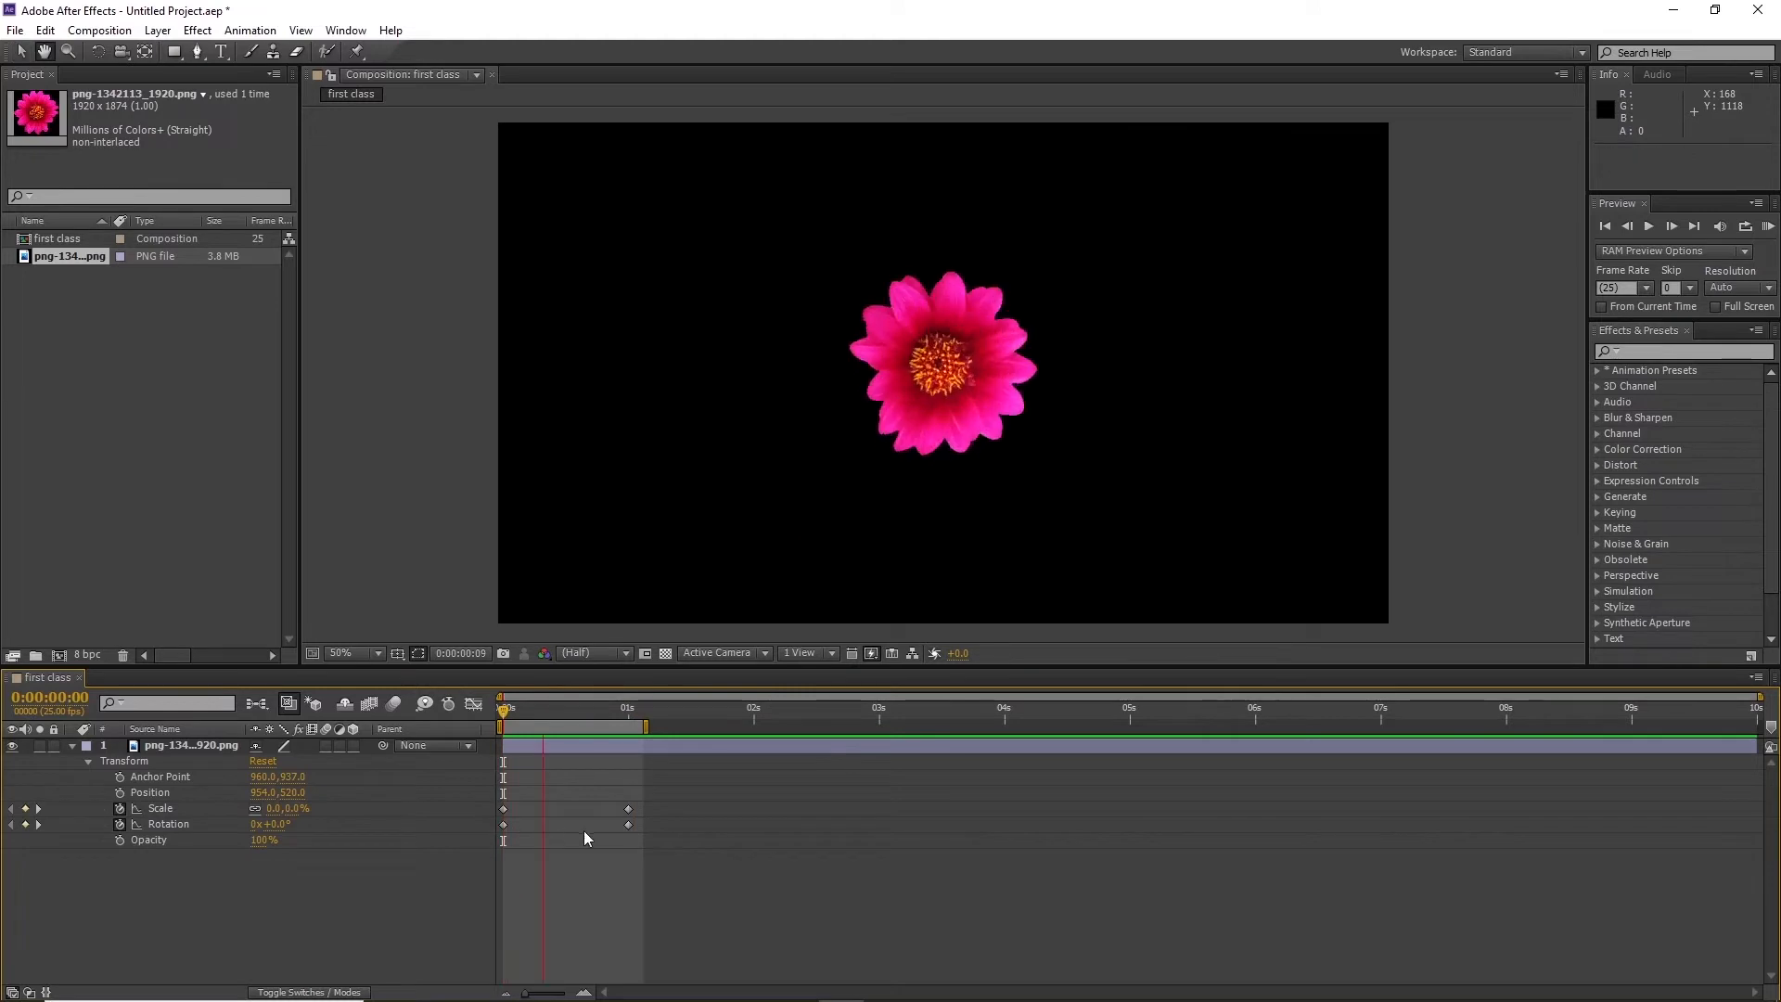
key("space")
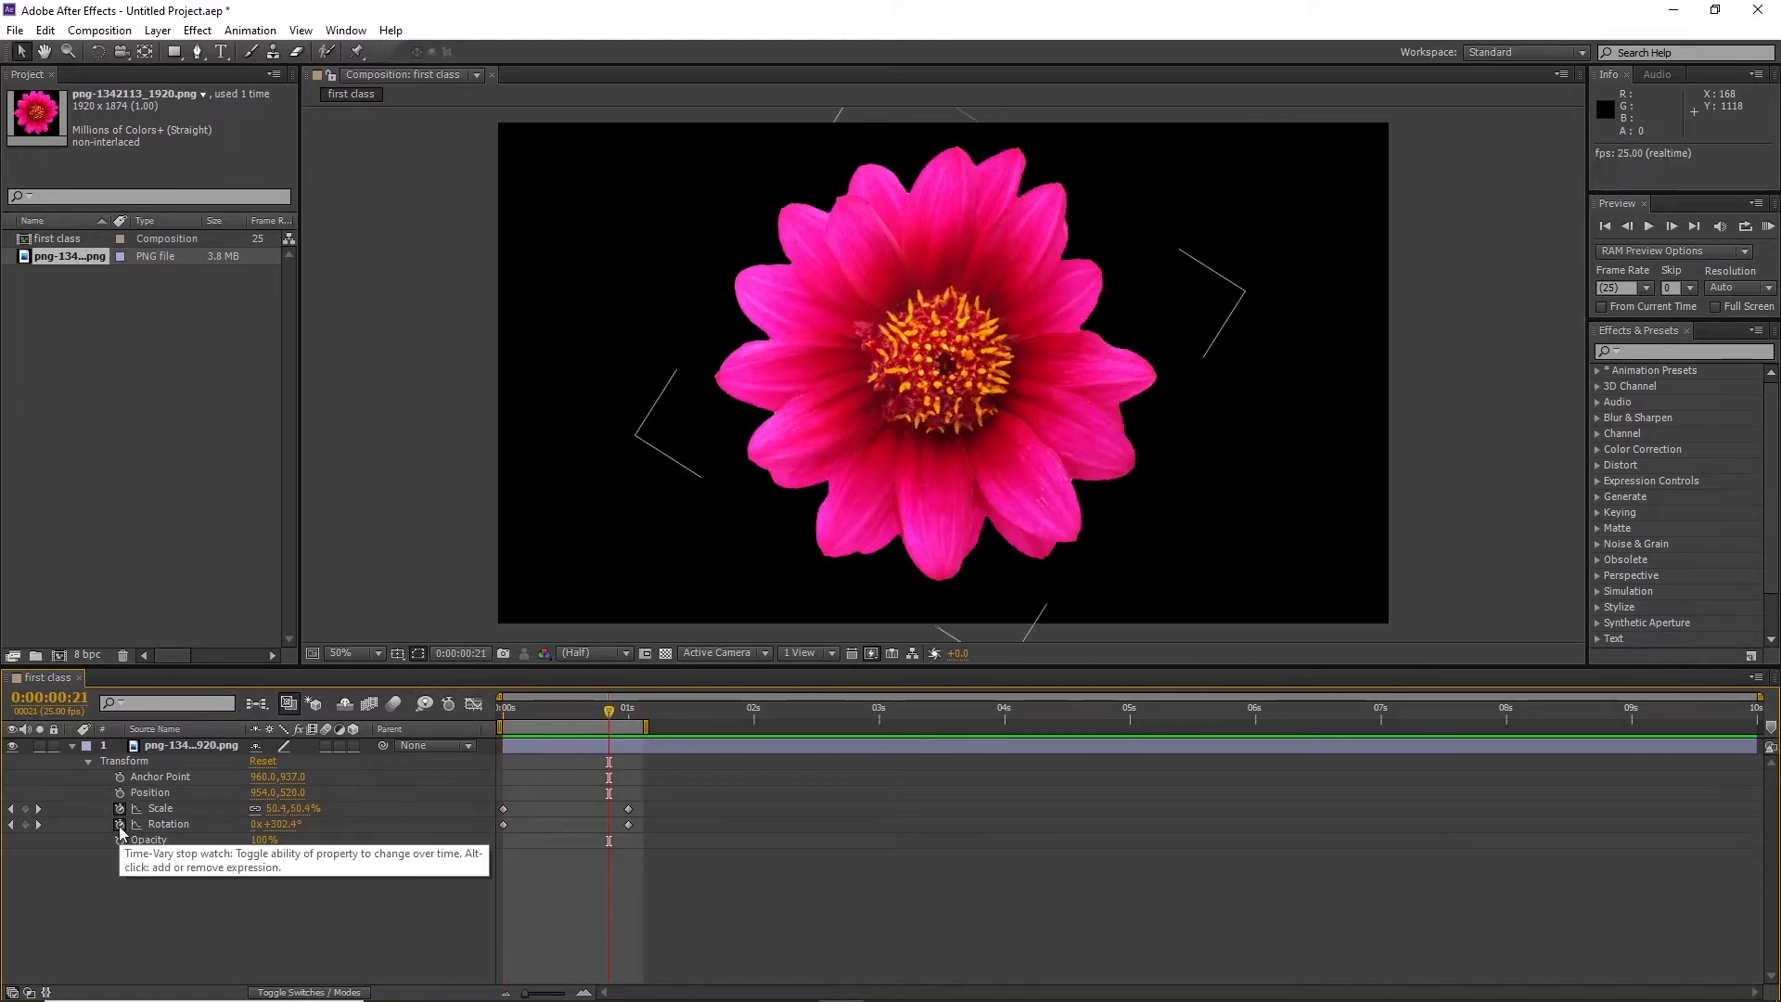
Remove all Rotation keyframes from the flower layer and preview the animation from the start with scale only
left_click(119, 824)
left_click(120, 825)
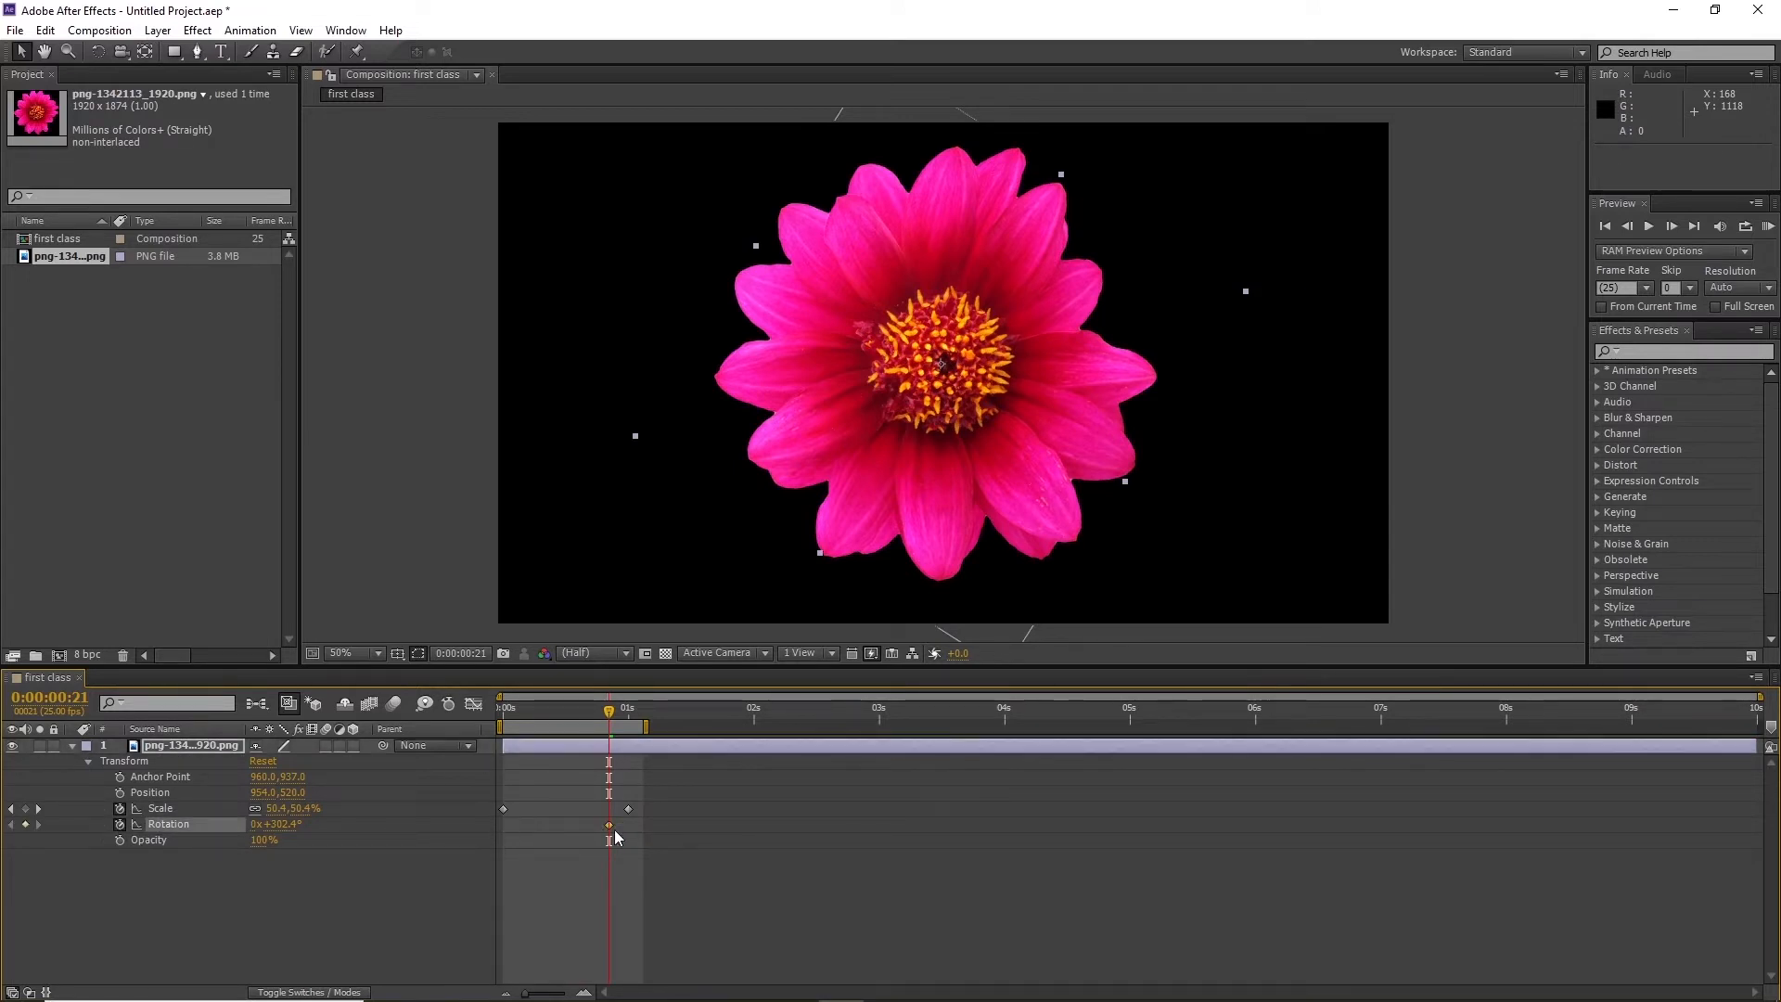
key("ctrl+z")
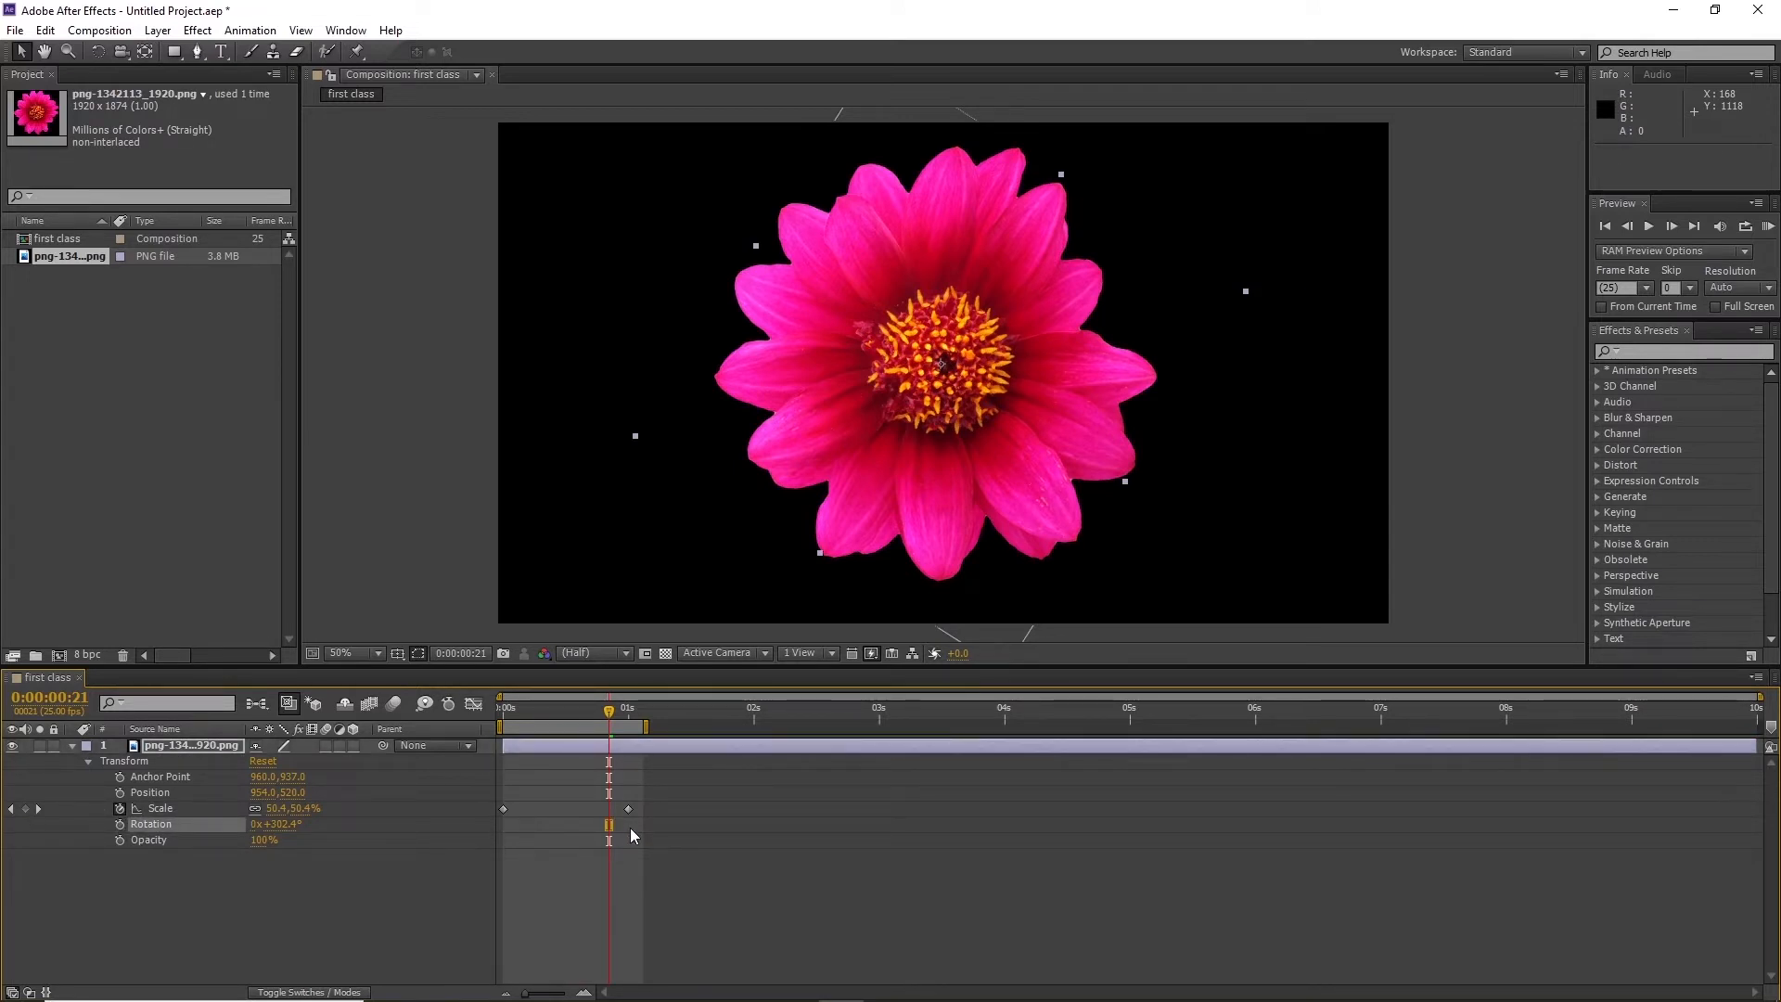
left_click_drag(549, 709, 449, 737)
left_click(380, 883)
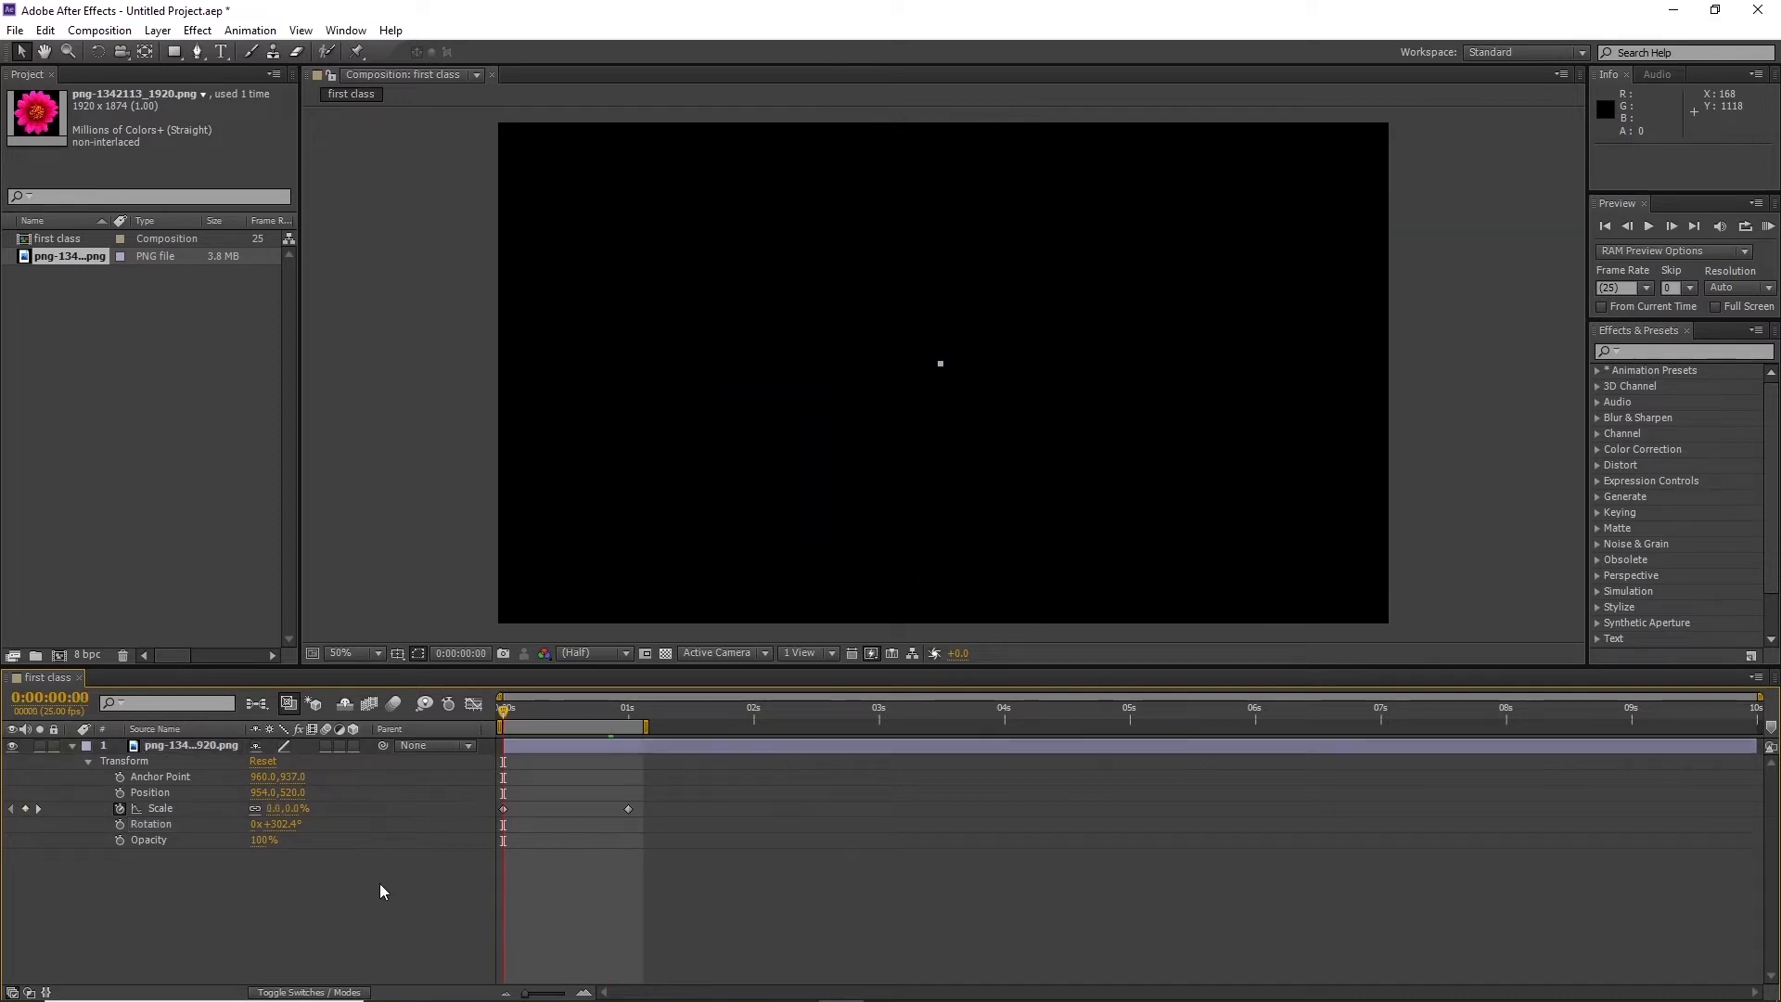
key("space")
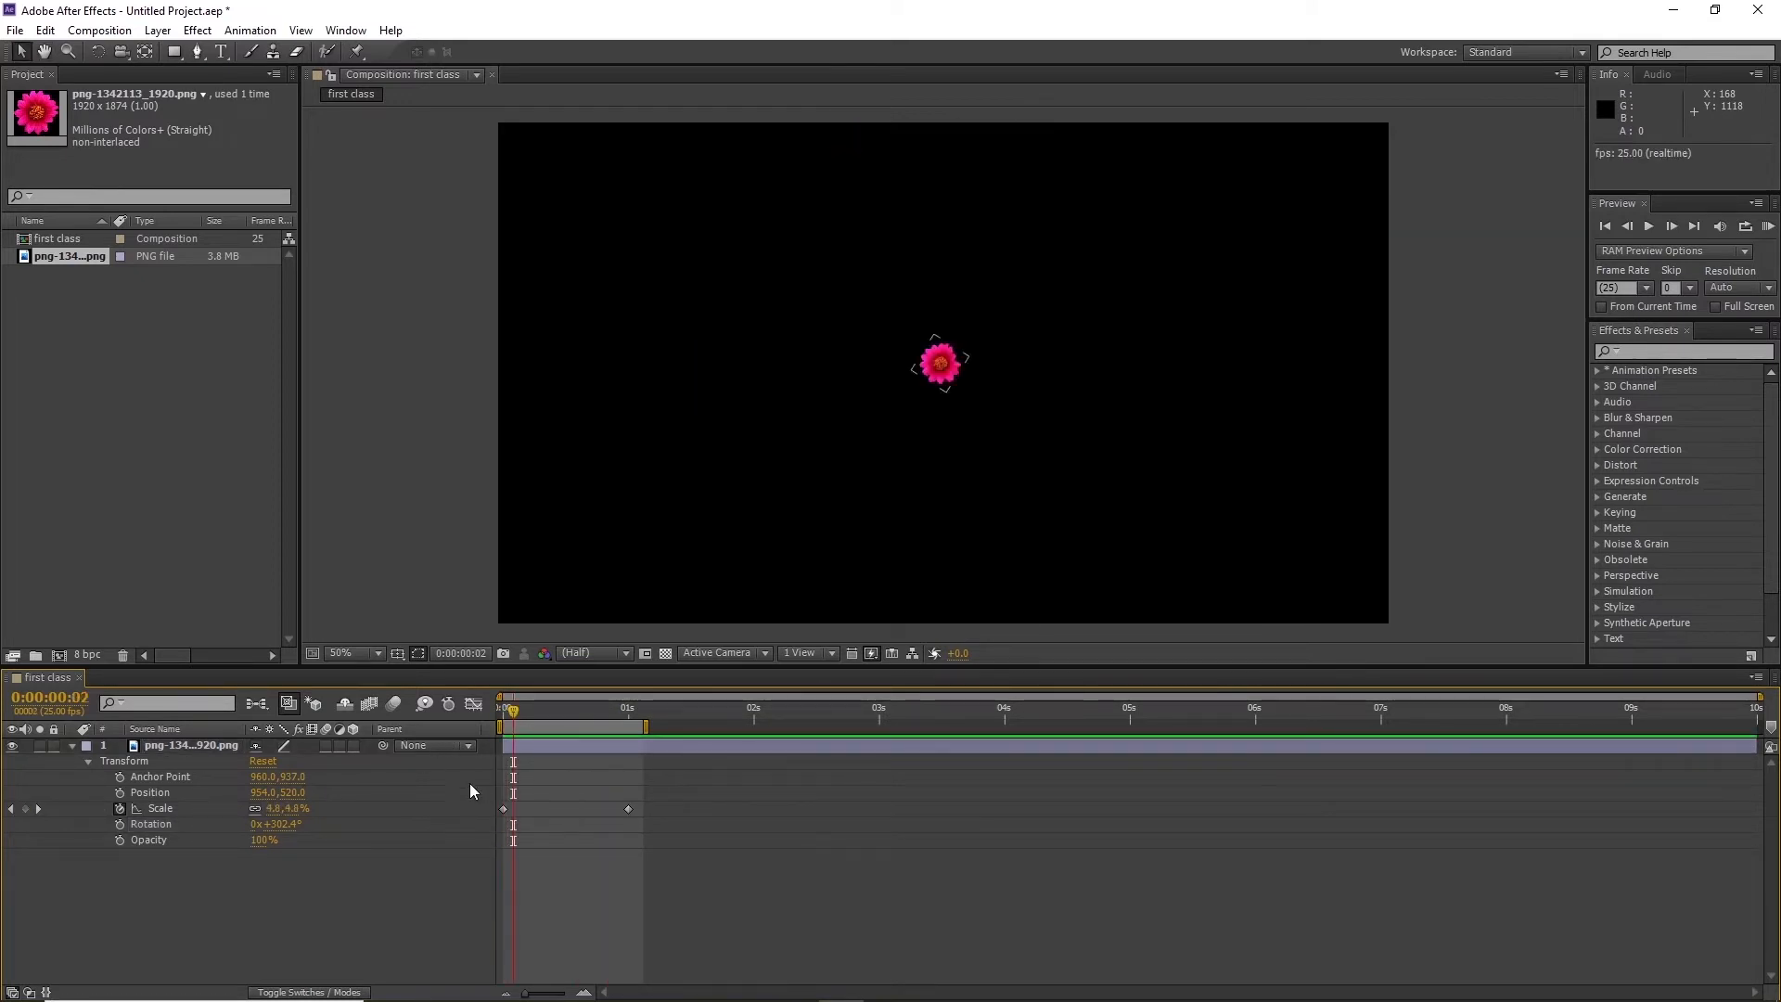
Enable Rotation keyframing on the flower layer at 0:00:00:00 and set the rotation to 0x+0.0°
left_click(119, 823)
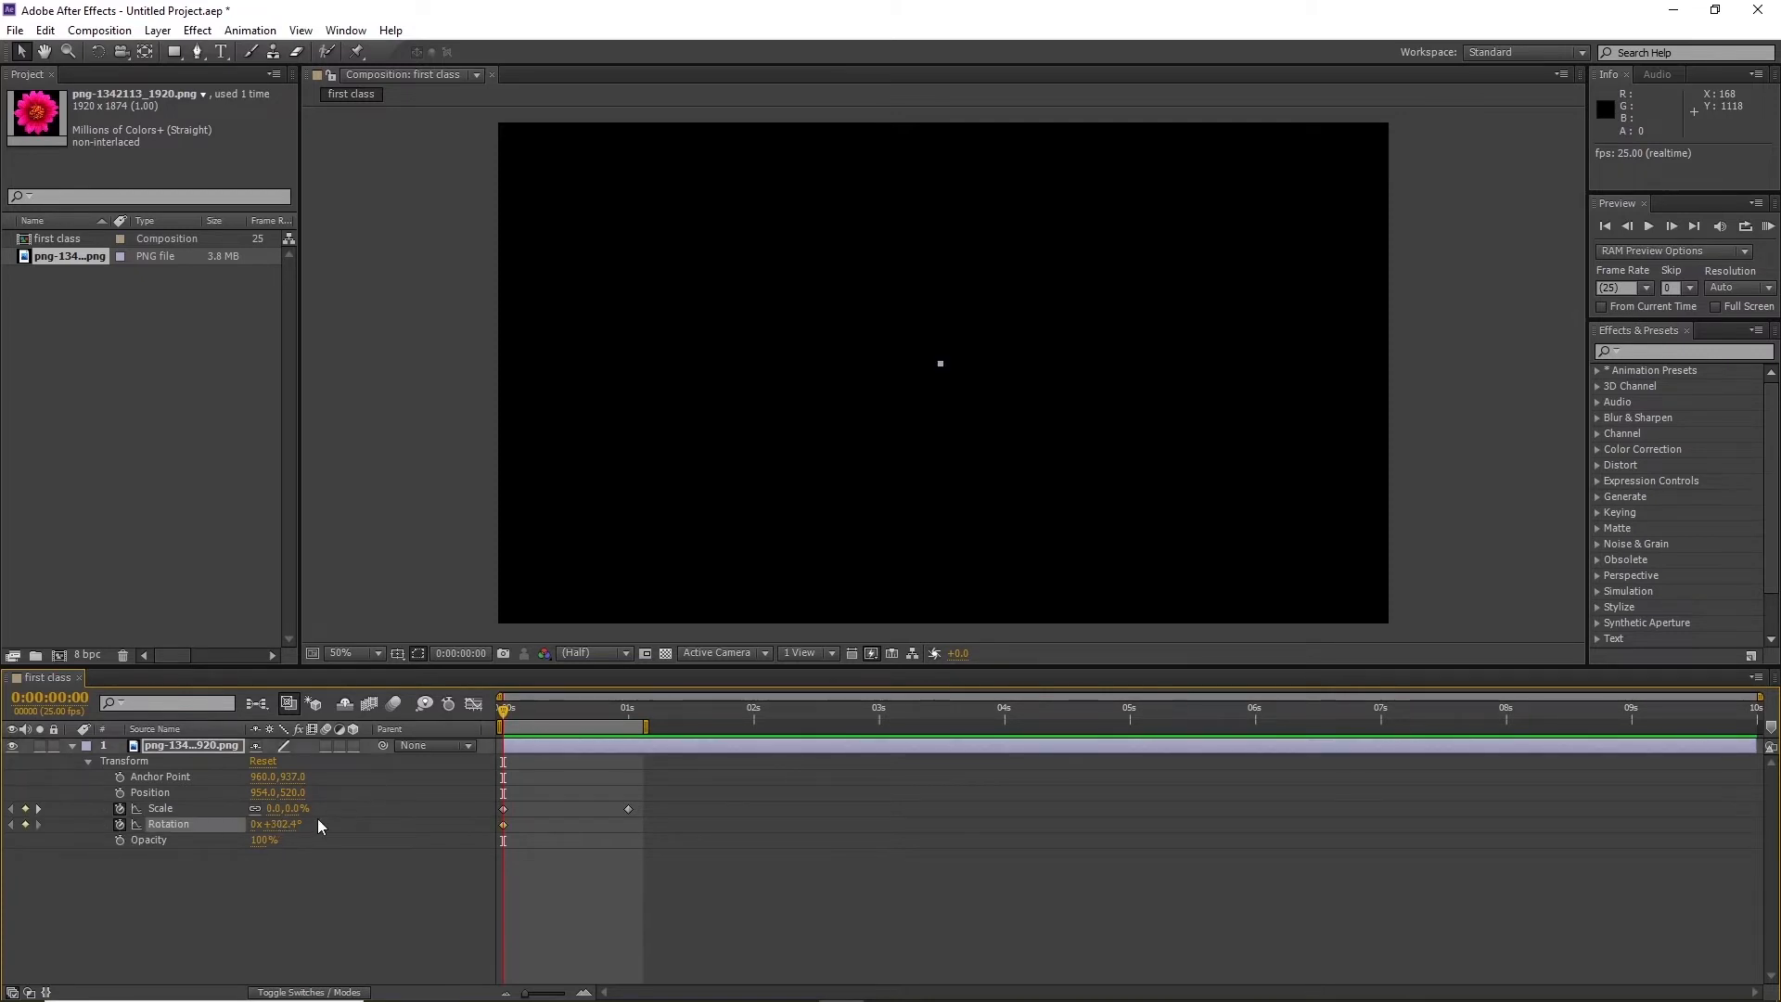
left_click(283, 825)
type("14")
left_click(243, 887)
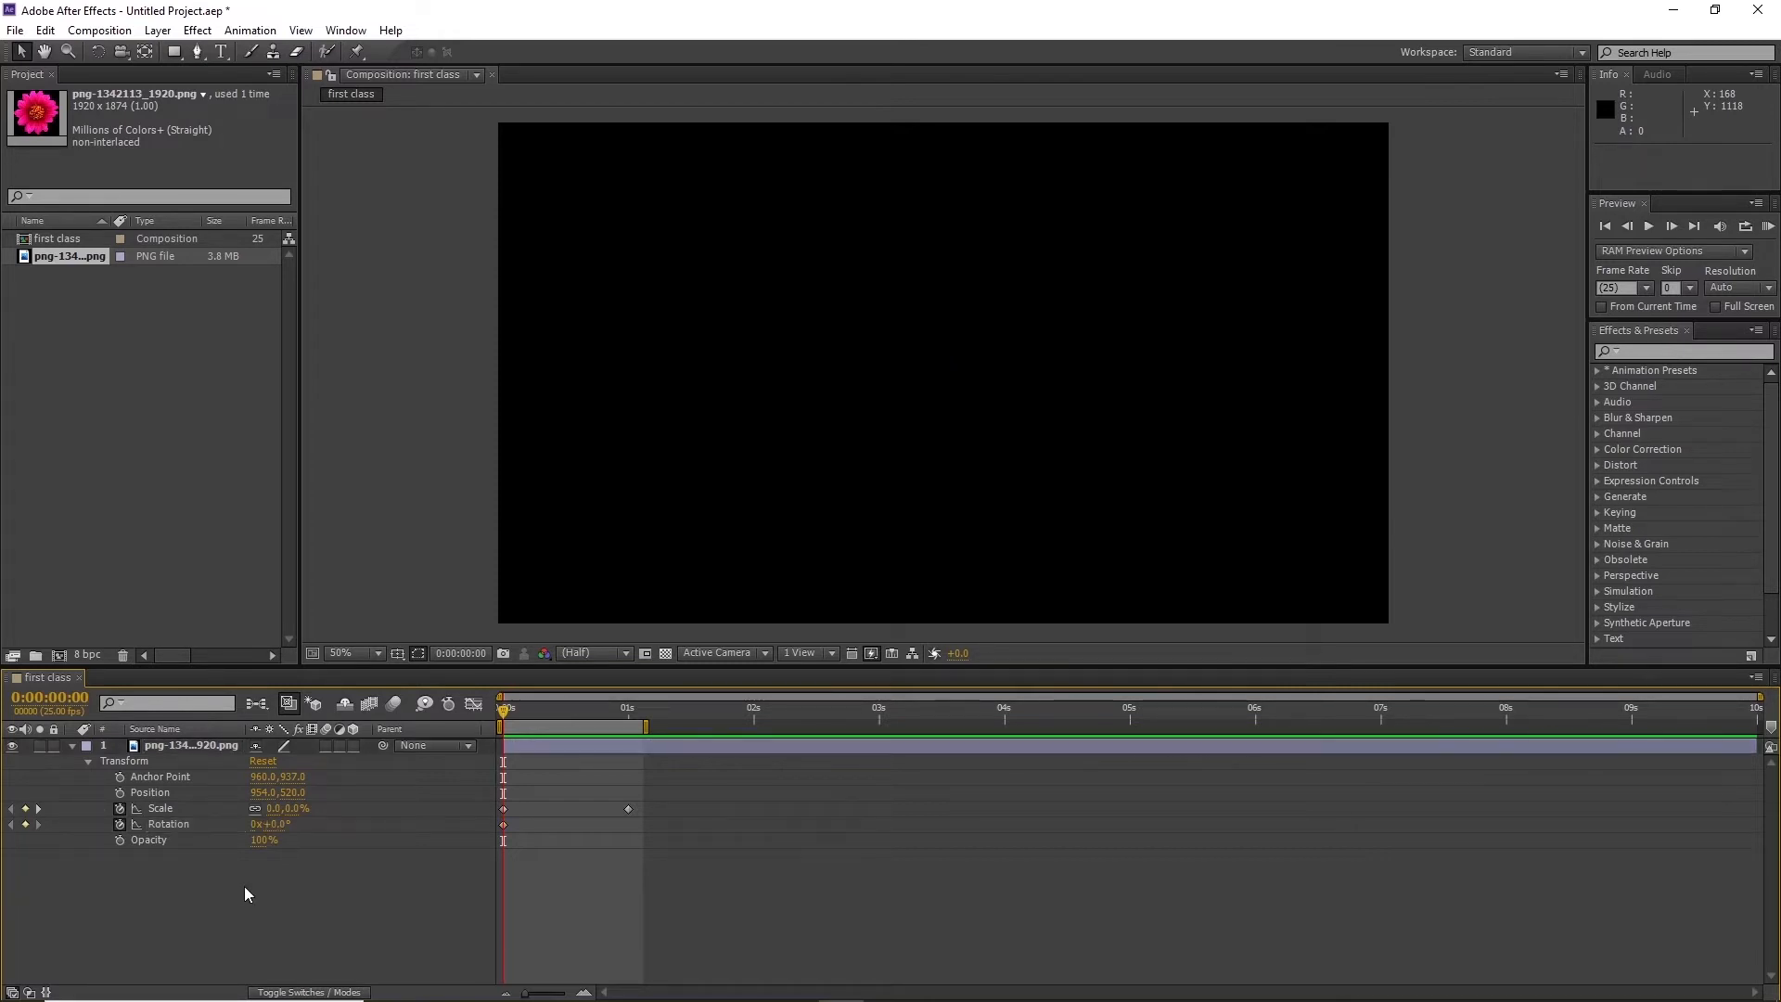
Set the flower's rotation to 1 full revolution at 0:00:01:00 and preview the animation from the start
left_click_drag(593, 726, 619, 714)
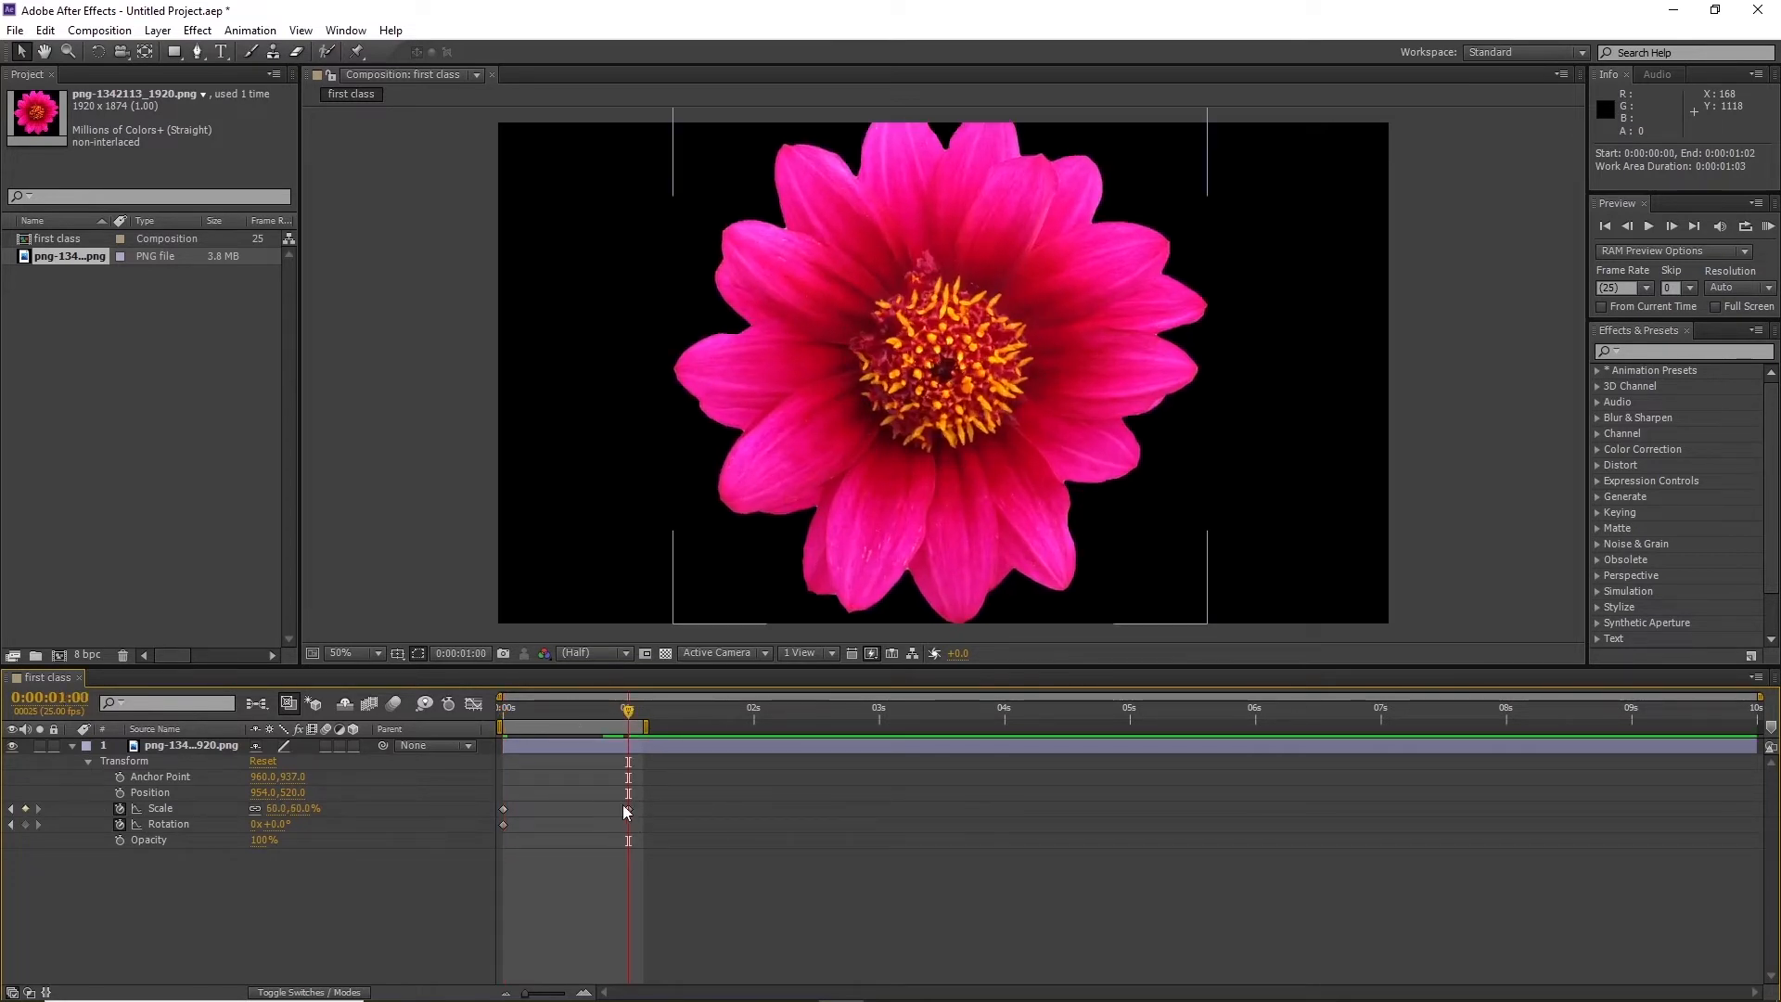
left_click(256, 824)
key("Delete")
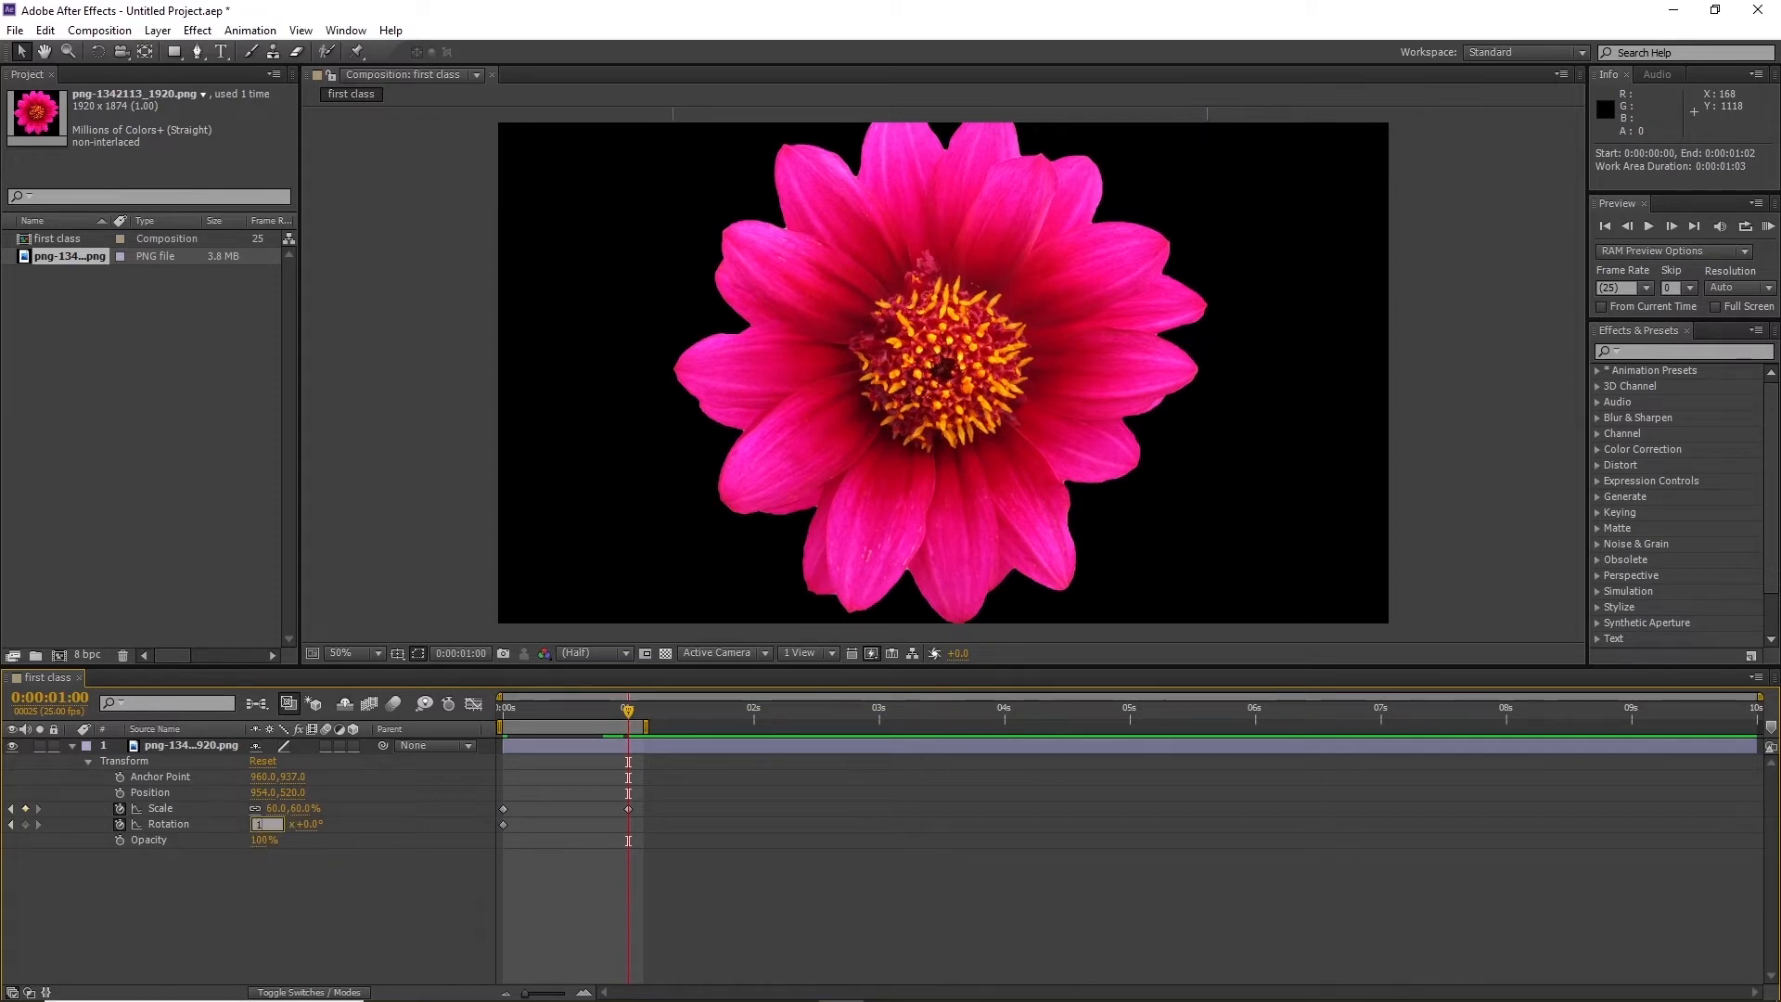
left_click(365, 873)
left_click_drag(530, 714, 490, 719)
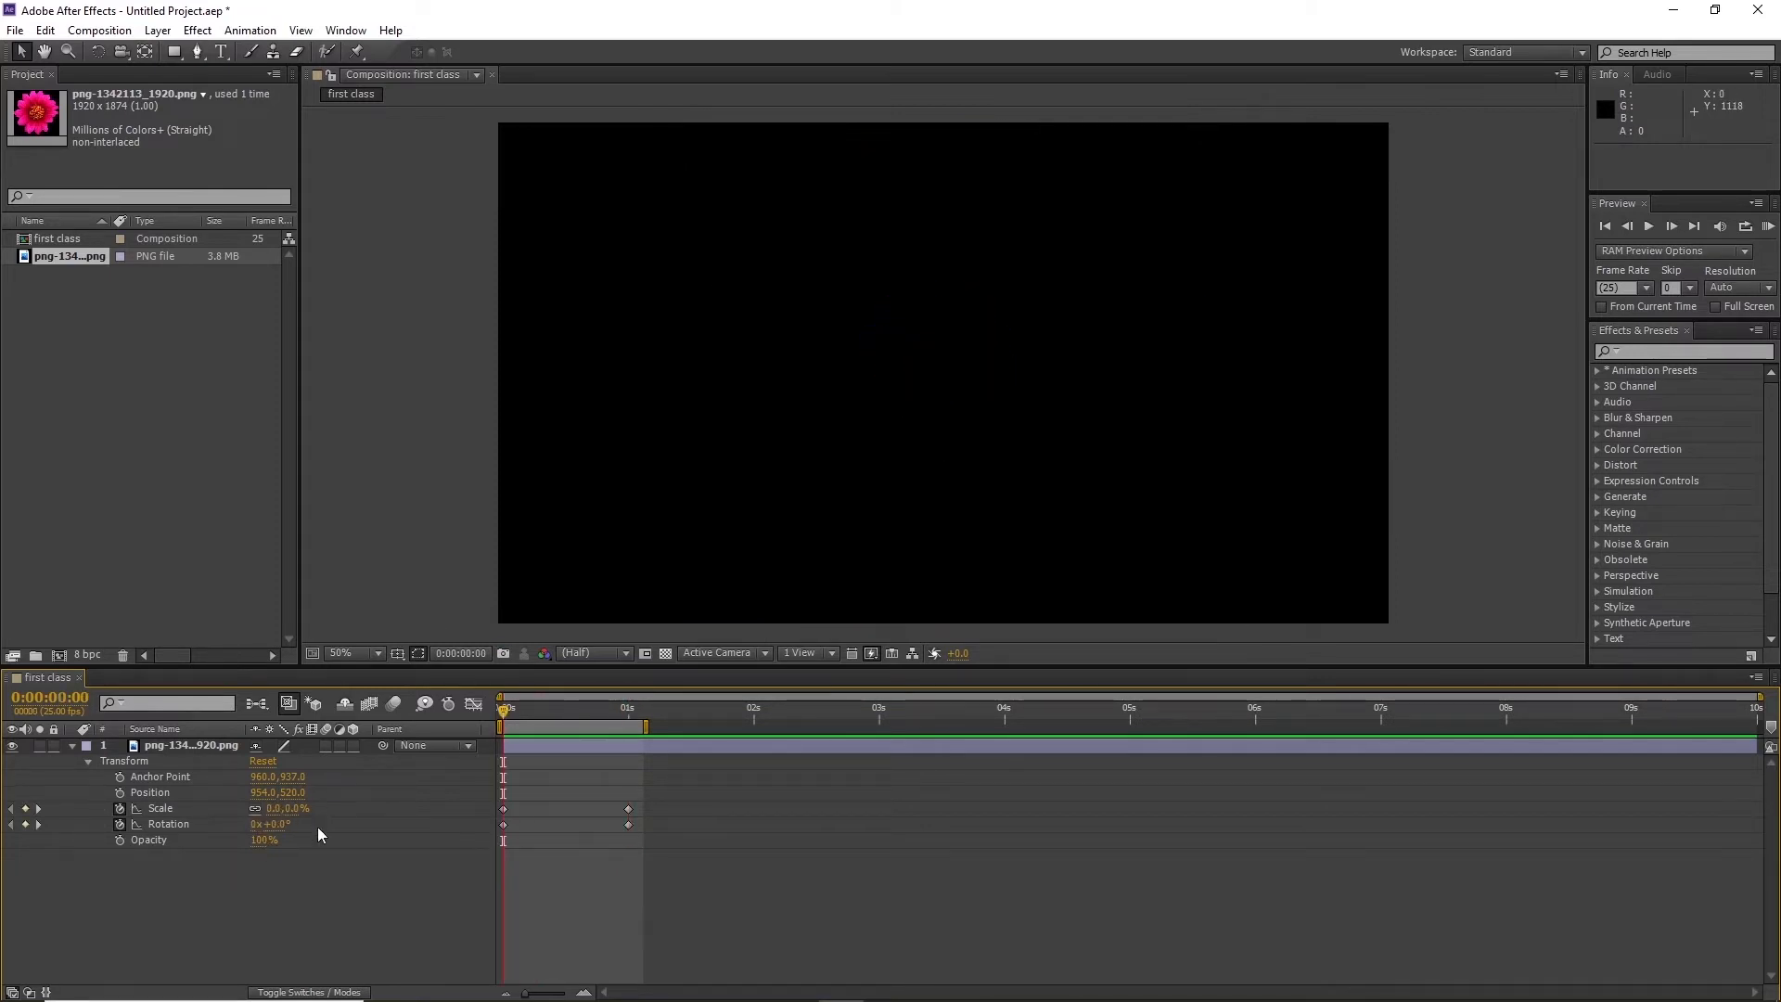
key("KP_0")
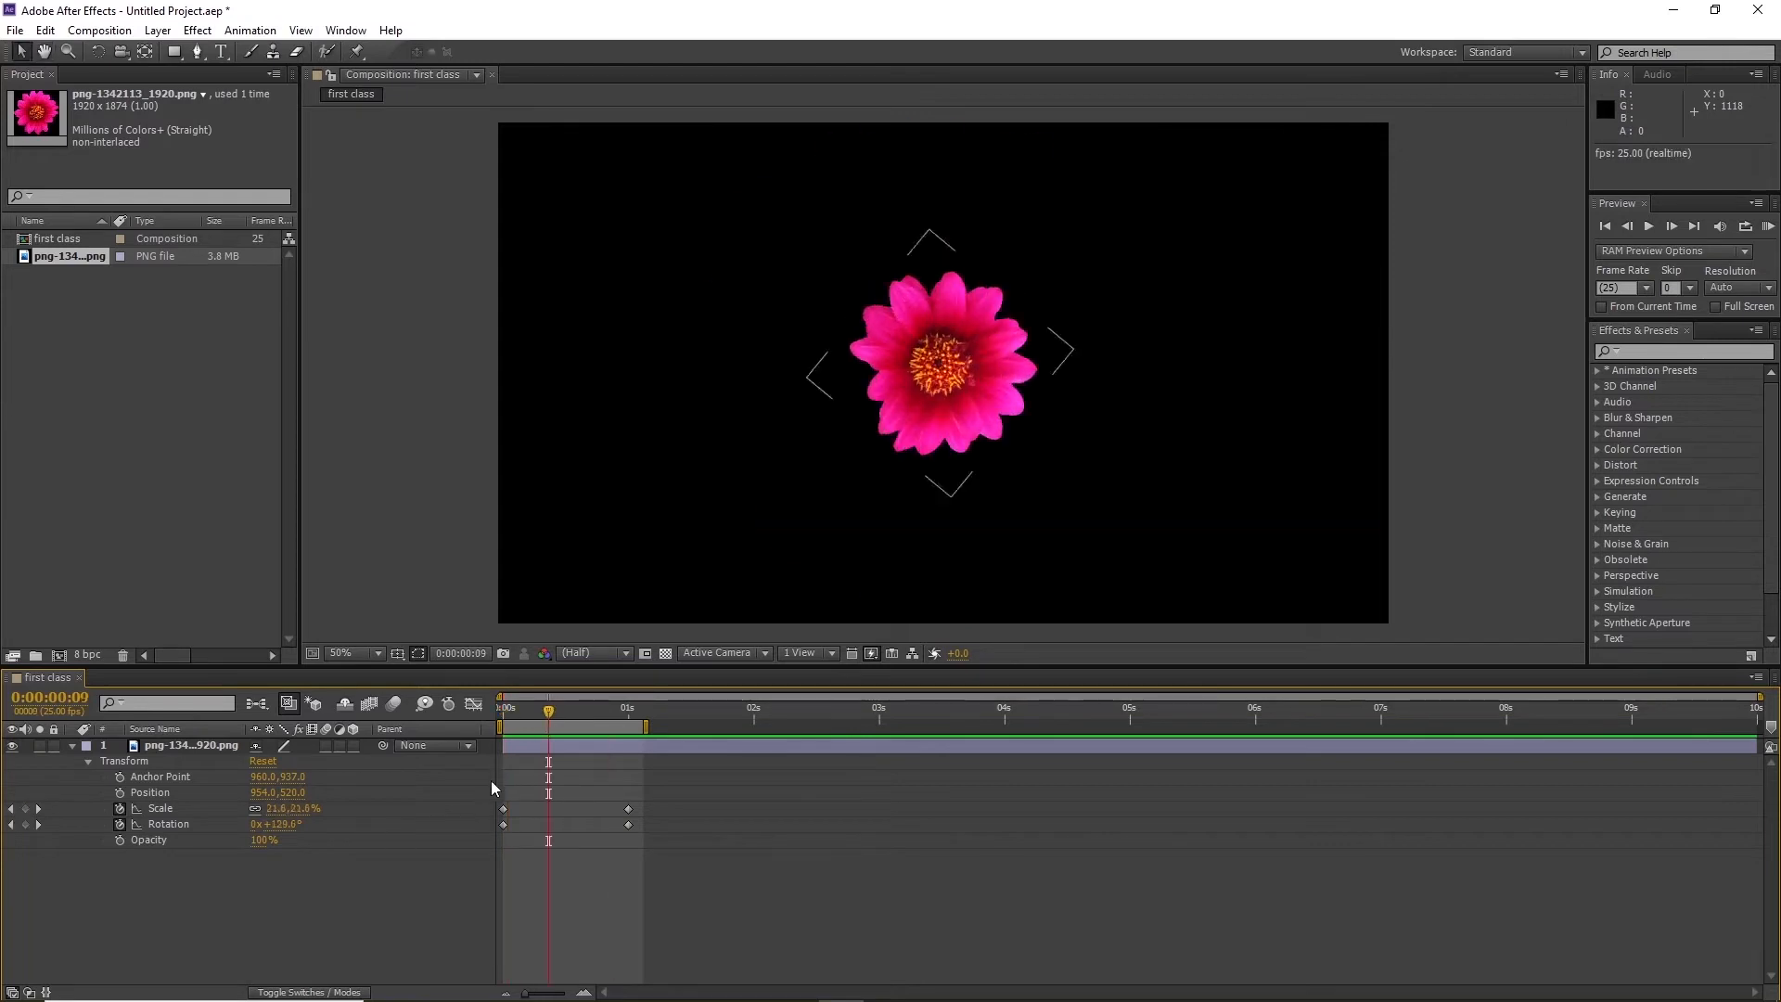
key("space")
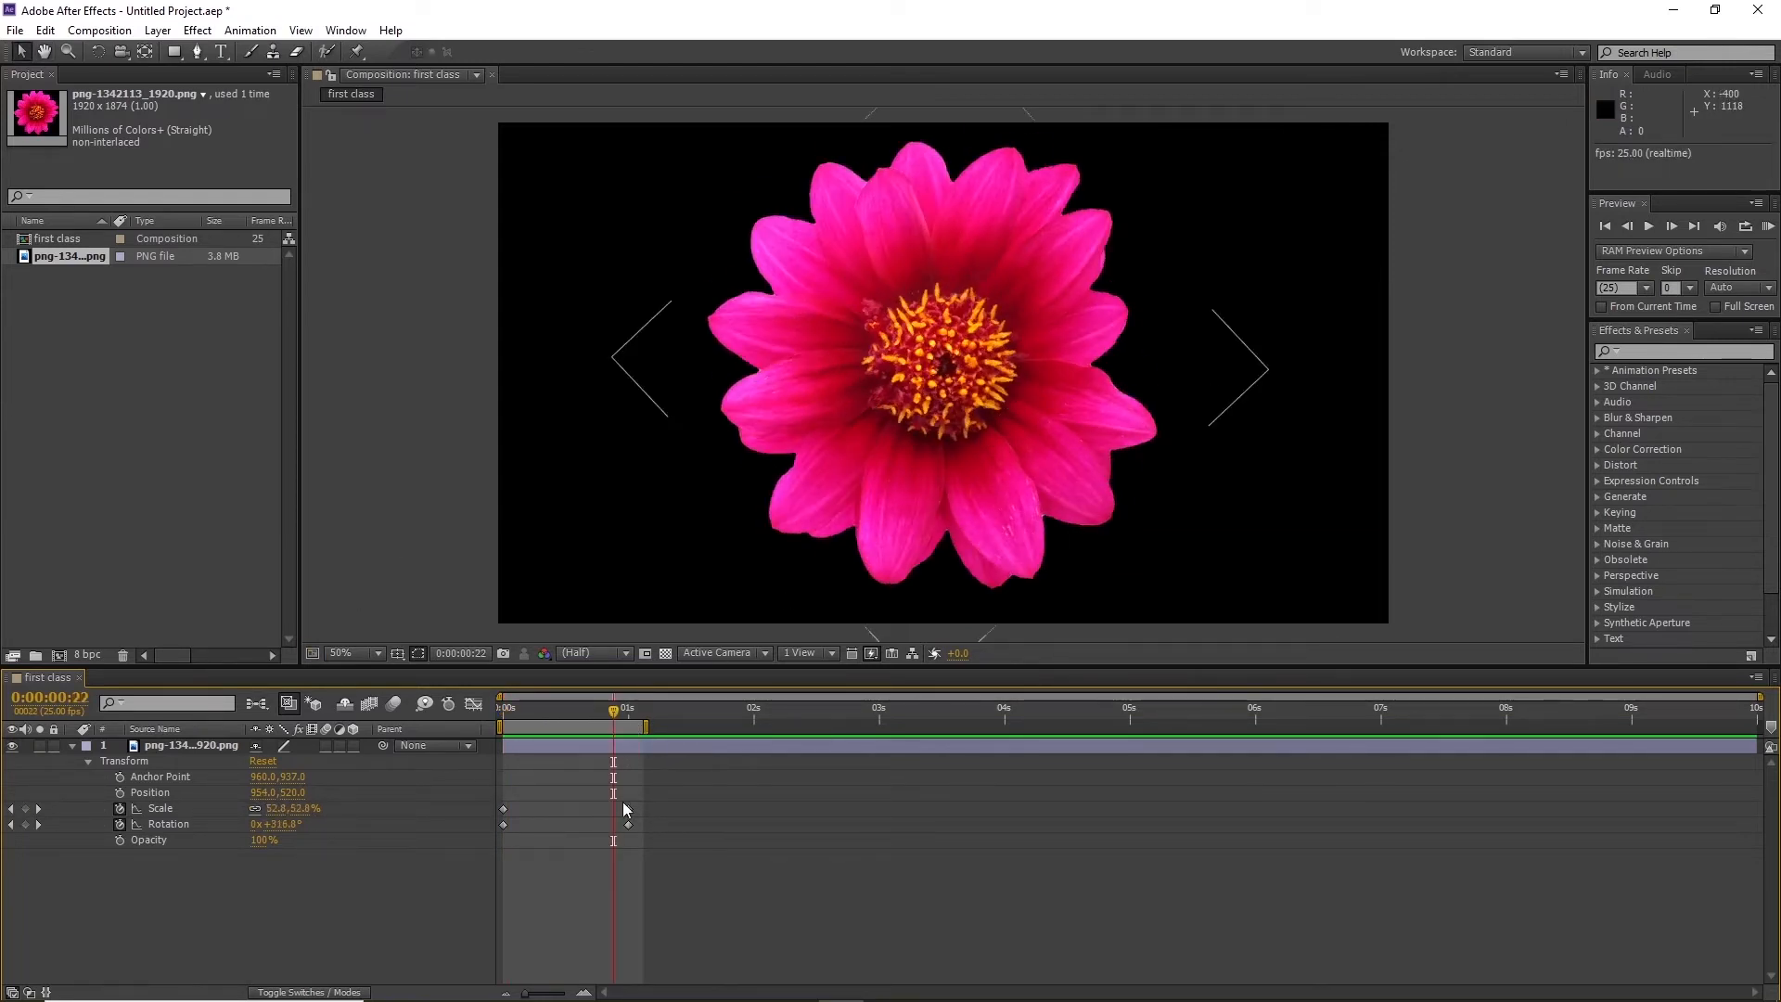
Select all Scale keyframes and reduce the flower's scale at 0:00:01:00 to about 20%
left_click_drag(556, 709, 625, 707)
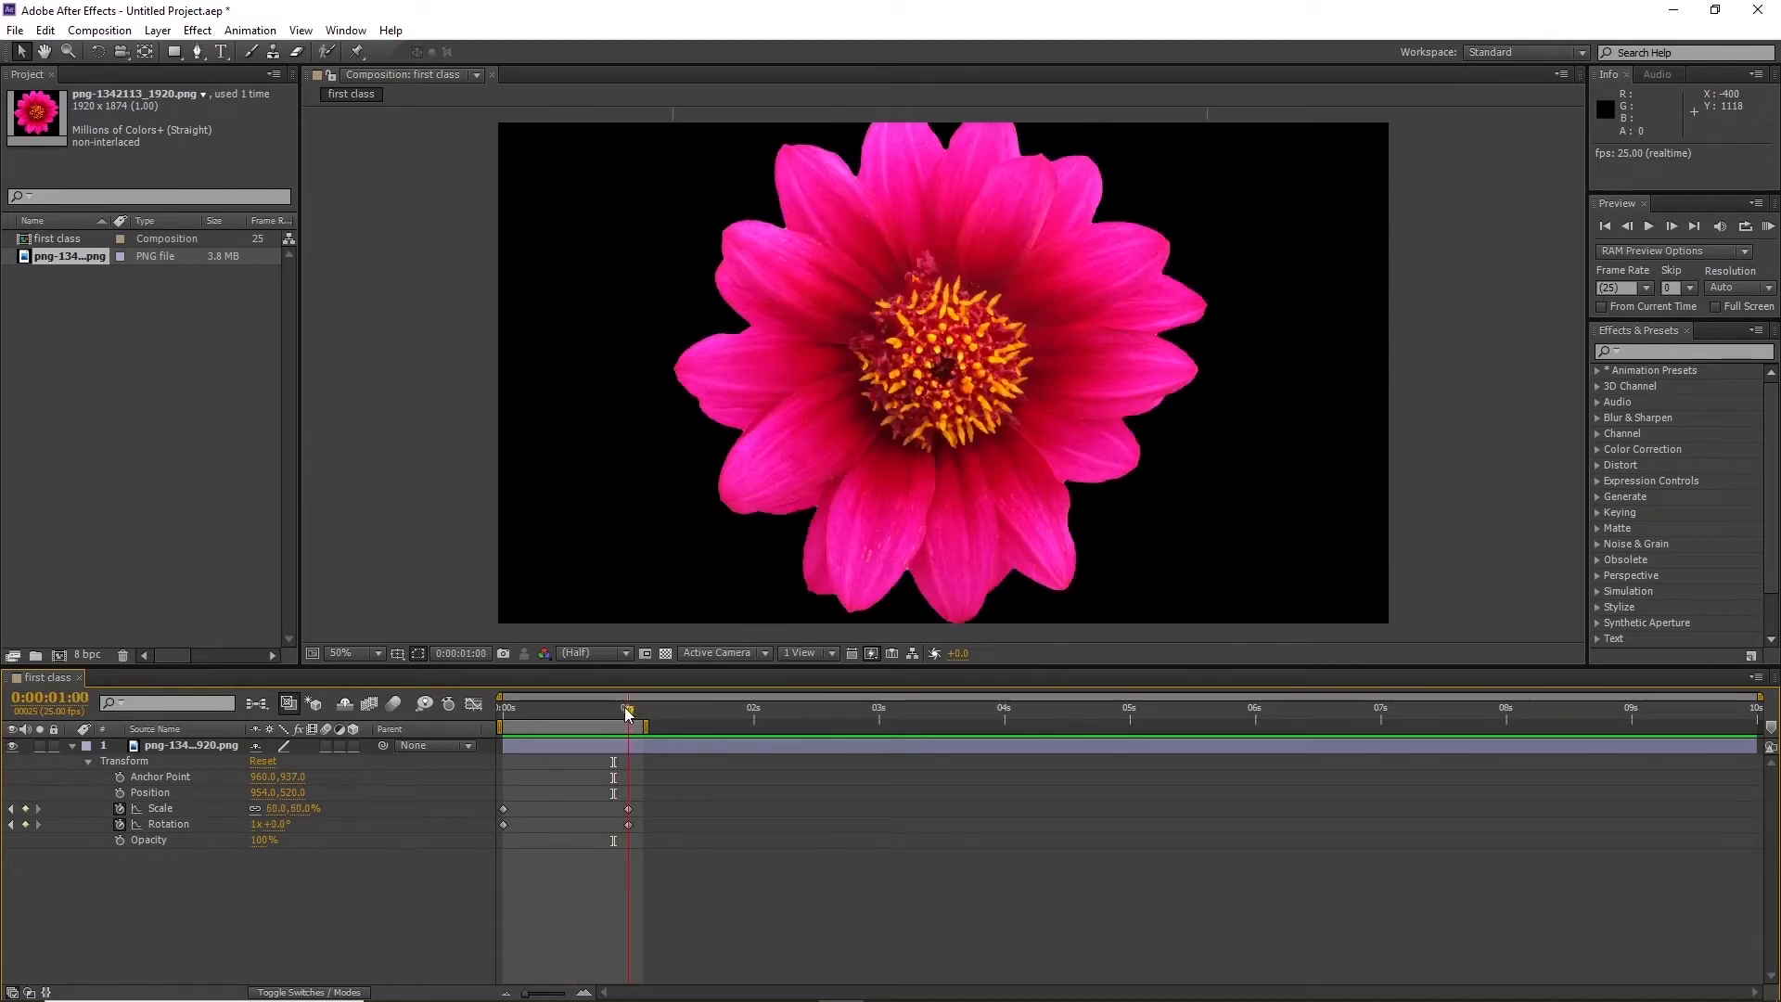
left_click(187, 808)
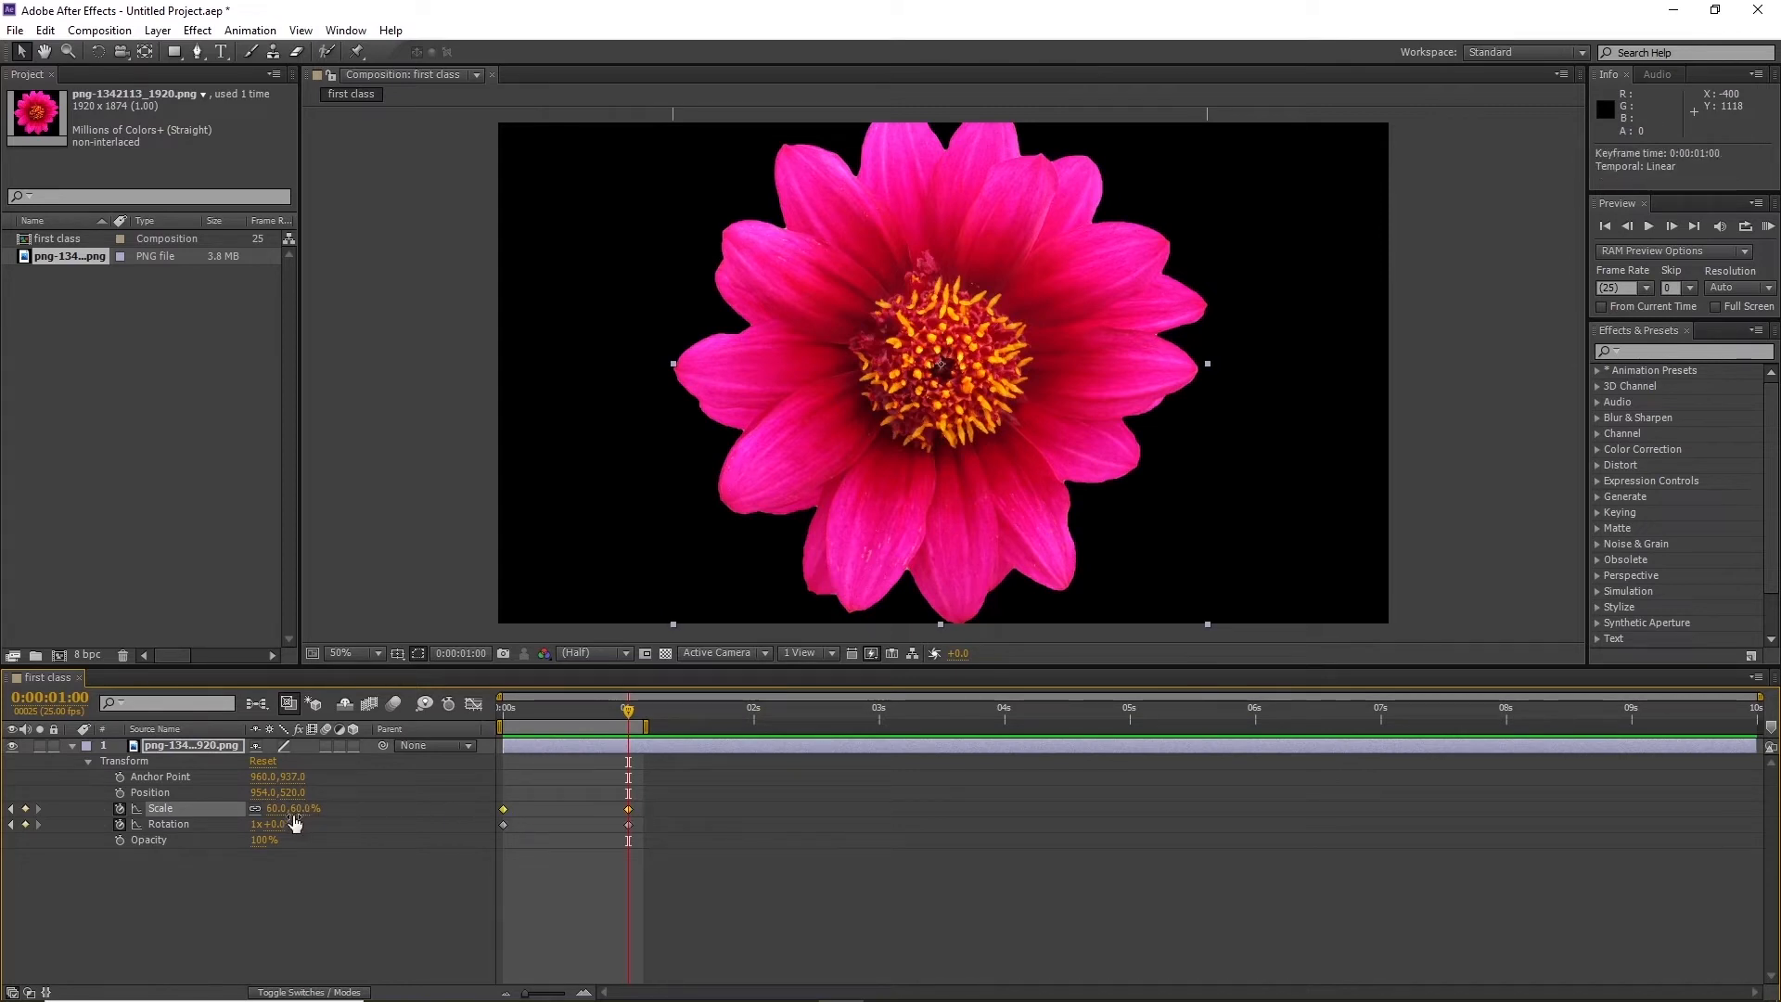
left_click_drag(279, 820, 246, 816)
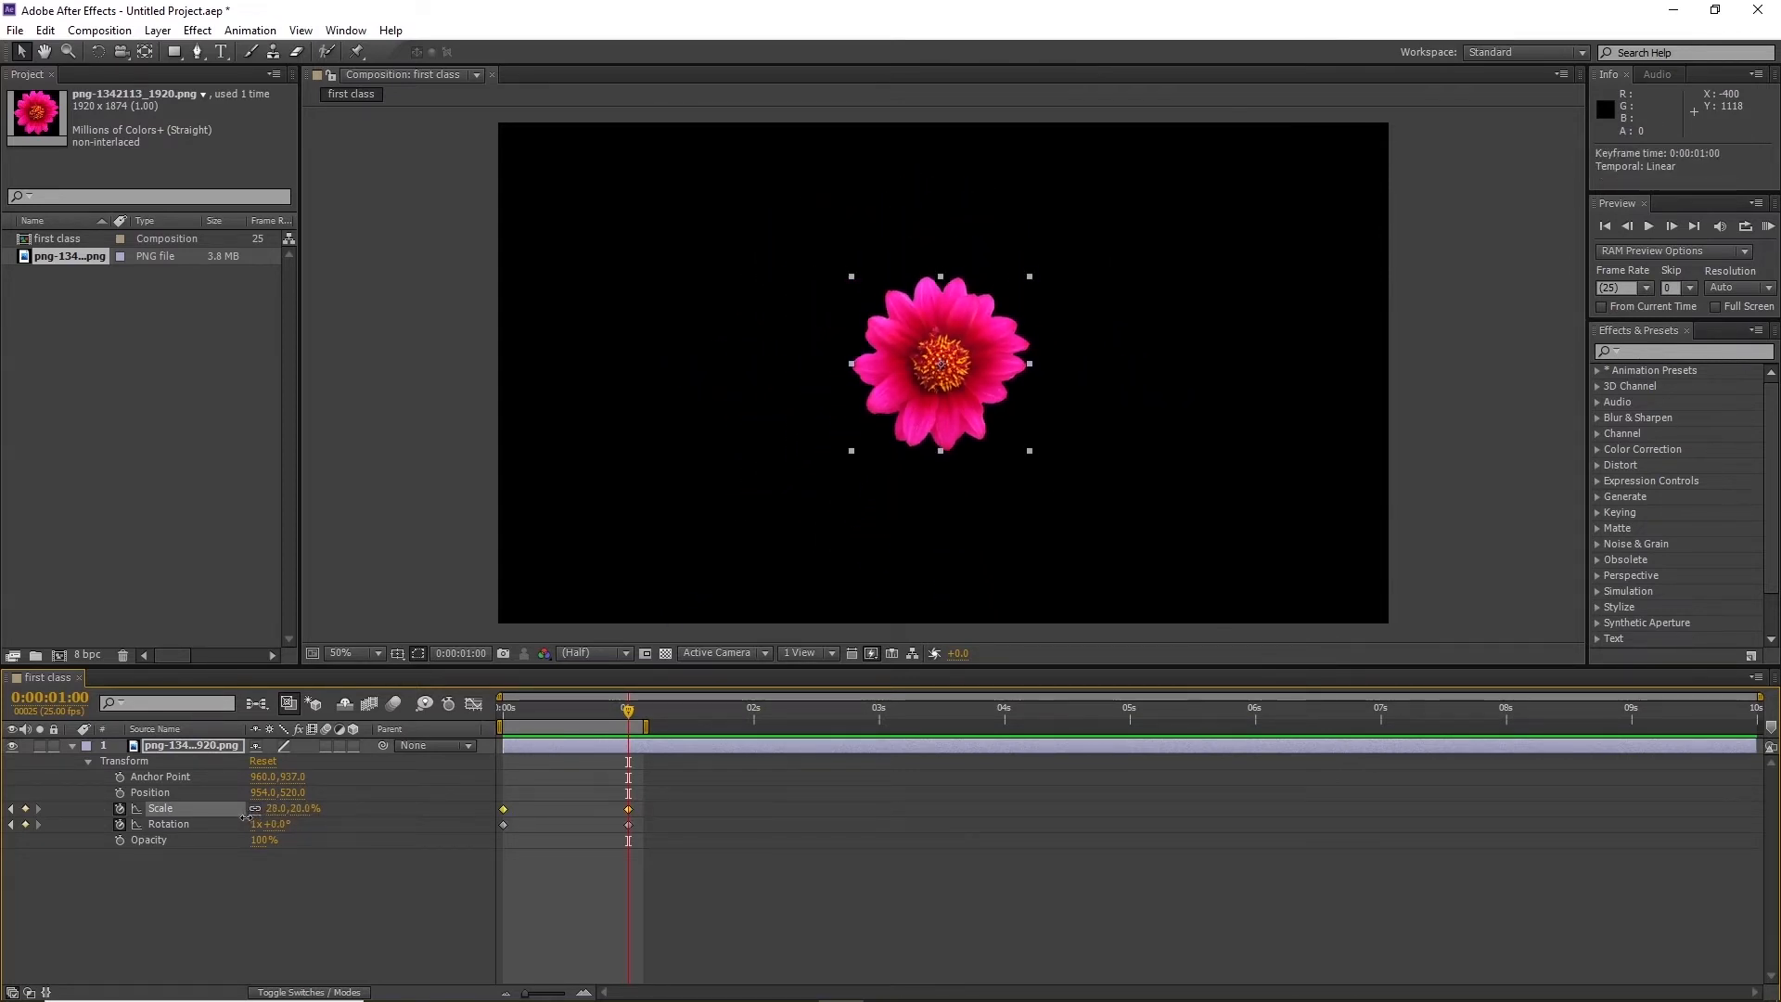
left_click_drag(551, 715, 501, 715)
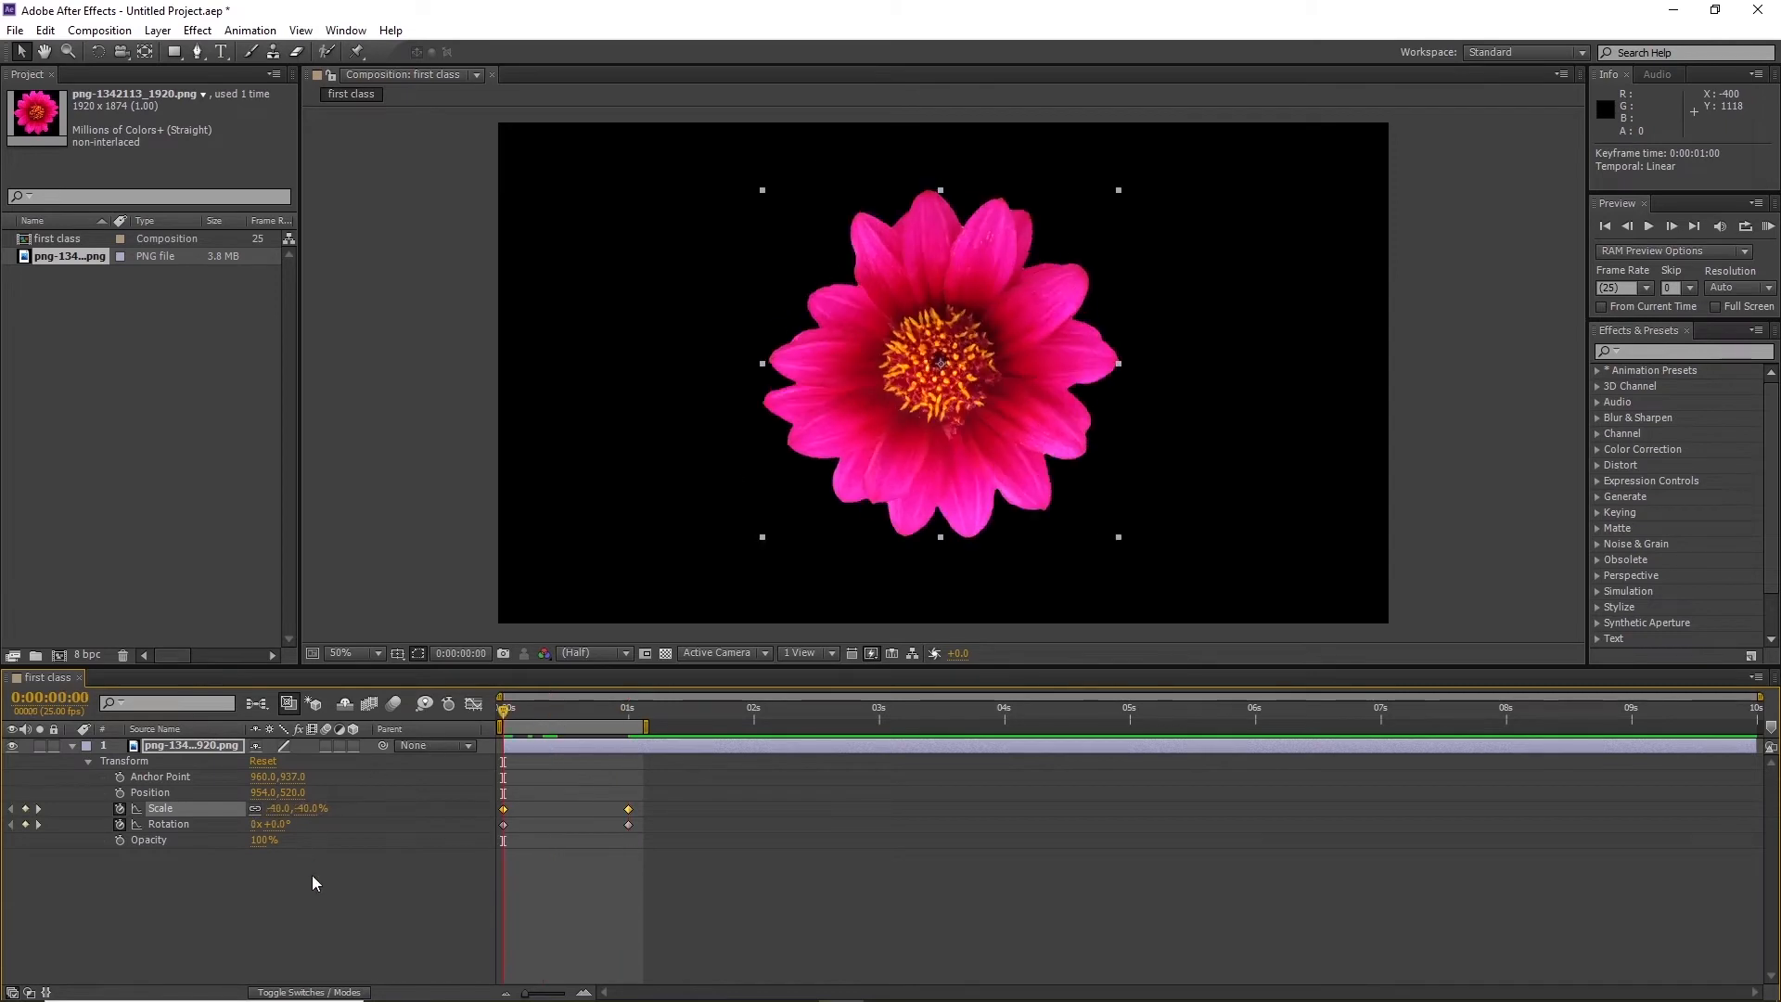
left_click(315, 877)
Set only the first Scale keyframe at 0:00:00:00 to 0% and preview the animation
left_click(502, 808)
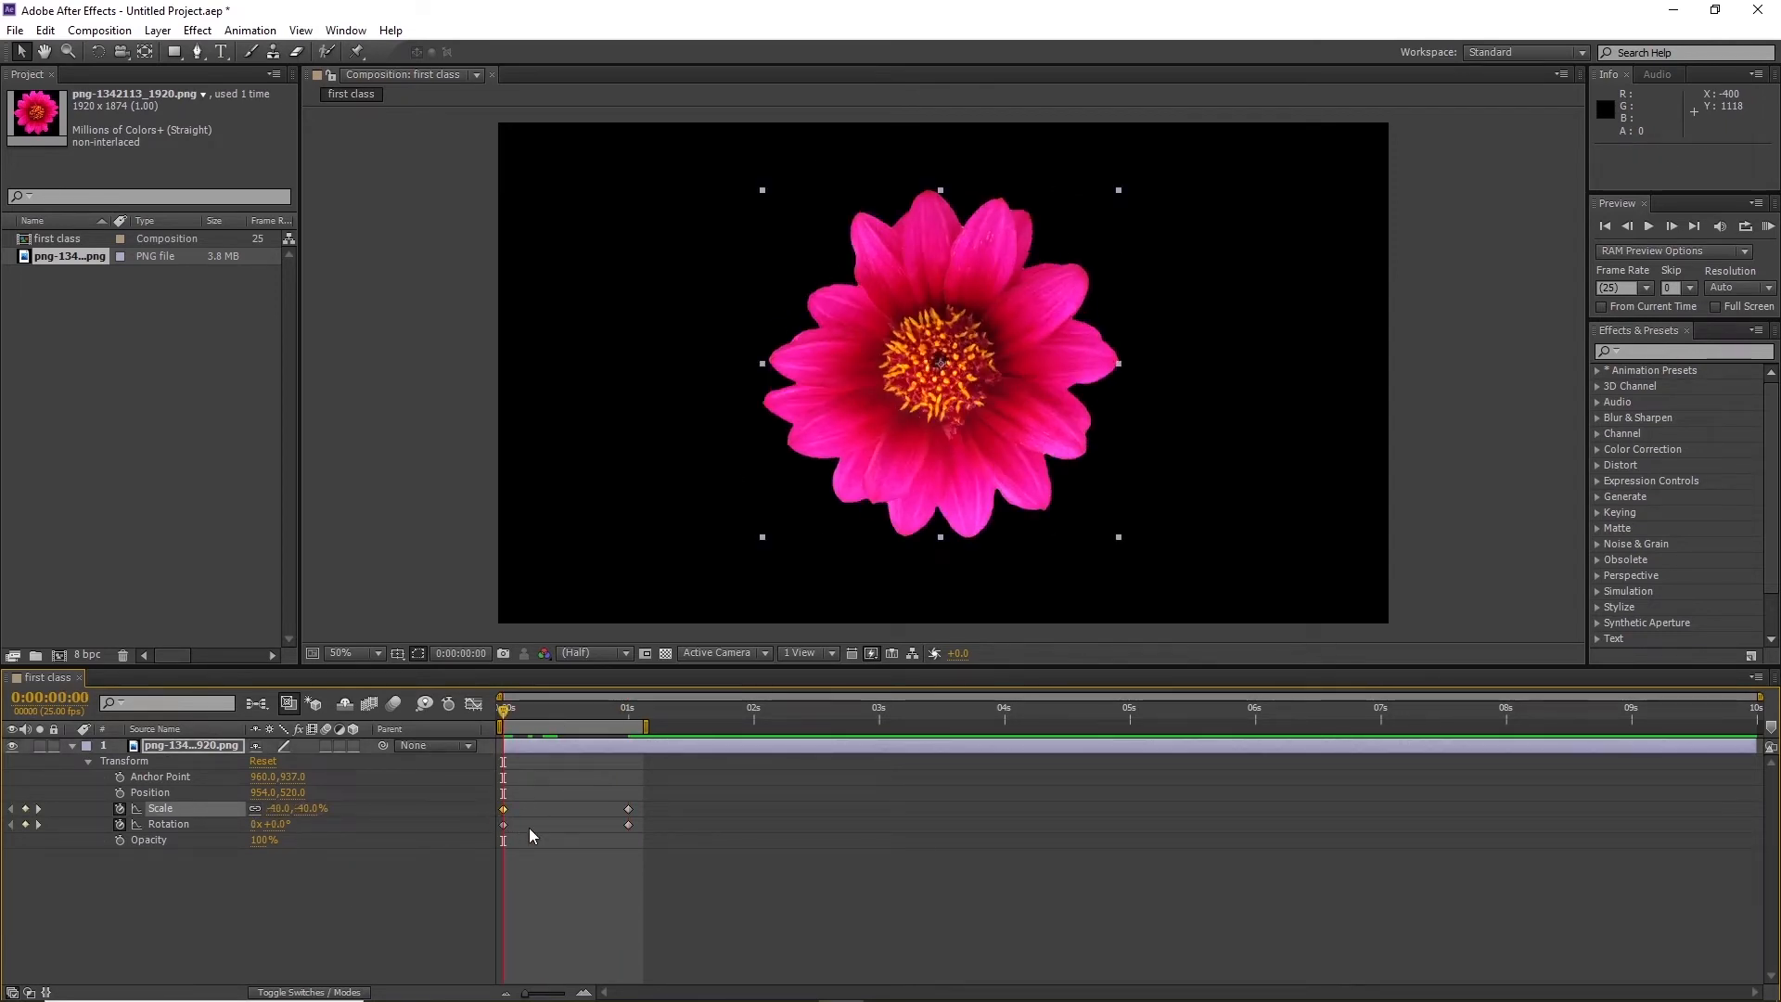
mouse_move(525, 722)
left_mouse_down()
mouse_move(628, 725)
mouse_move(502, 725)
left_mouse_up()
left_click(277, 808)
type("0")
left_click(323, 879)
left_click_drag(575, 719, 358, 872)
key("space")
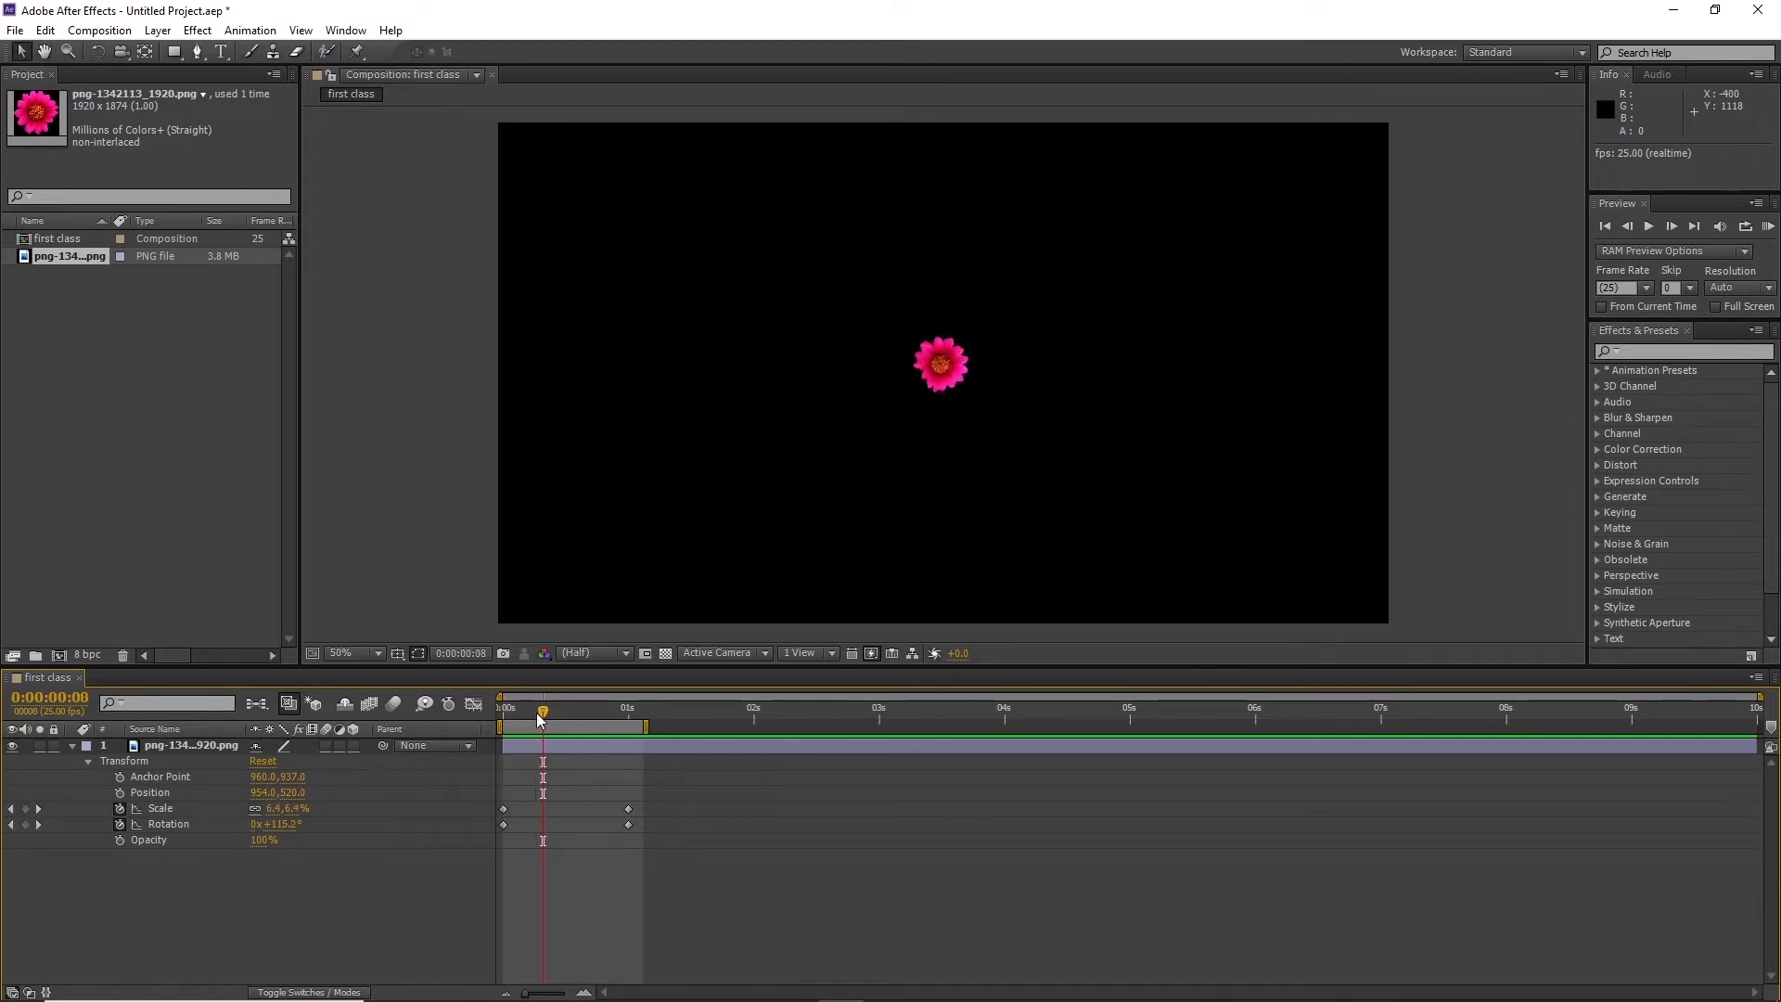
key("space")
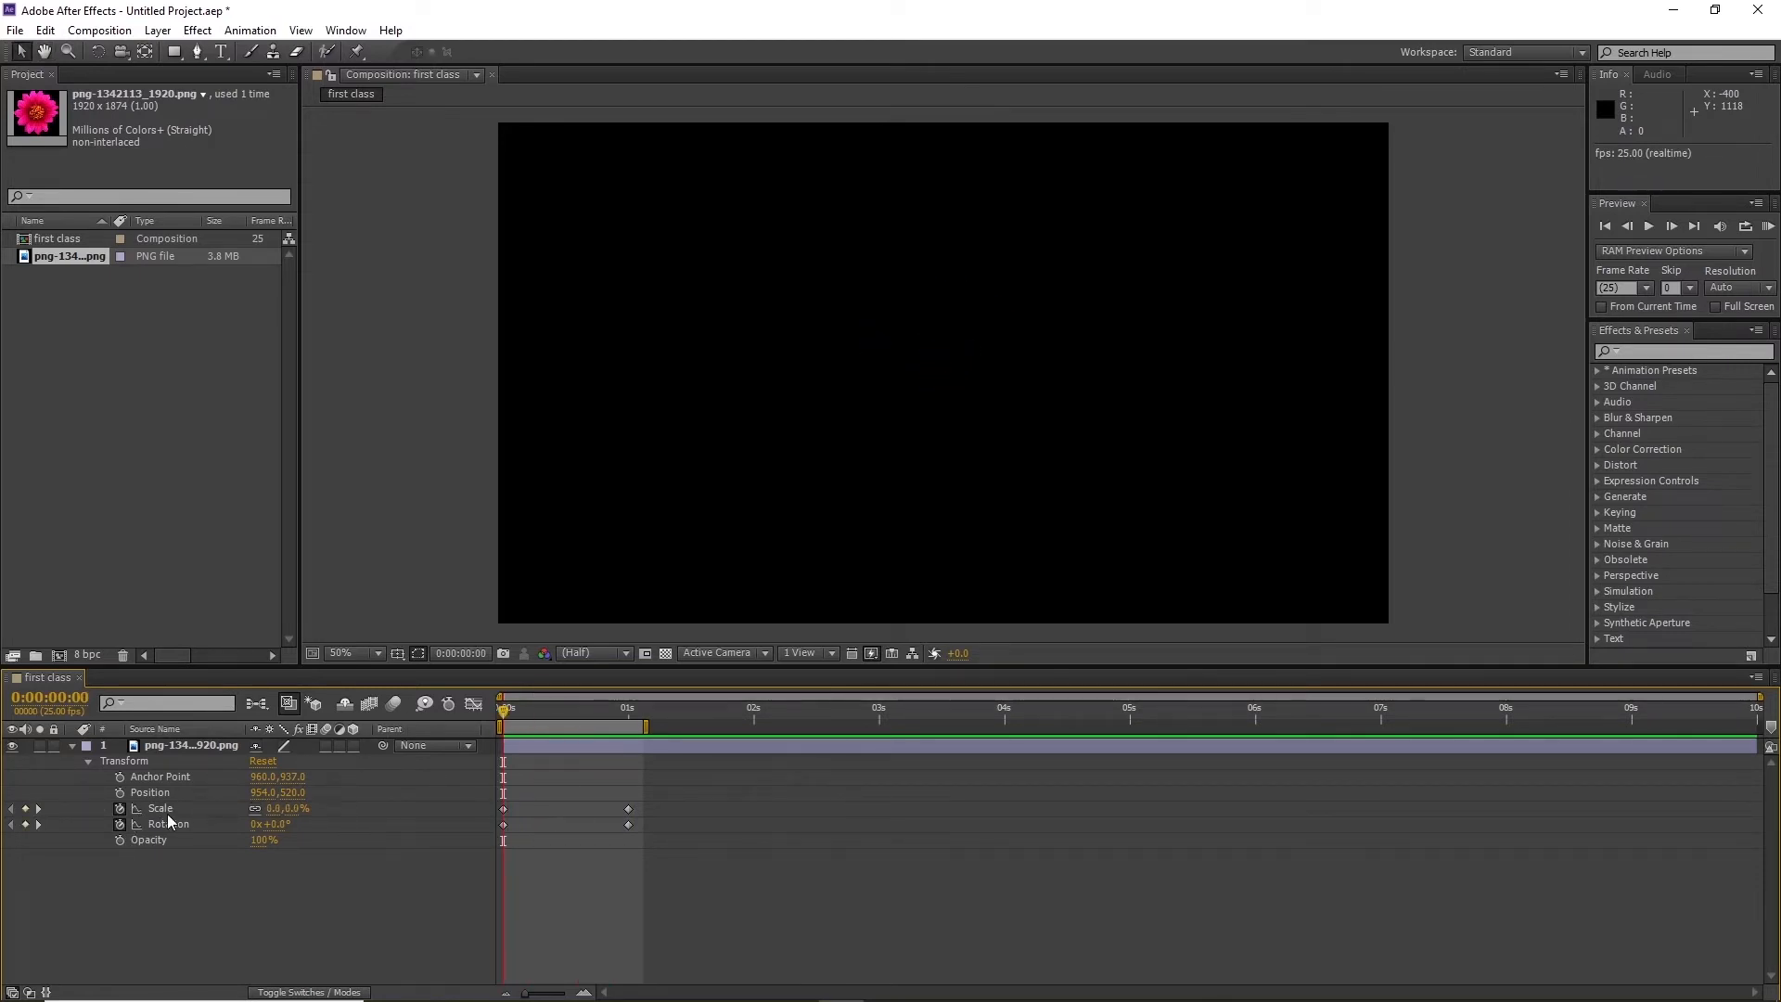
left_click(590, 714)
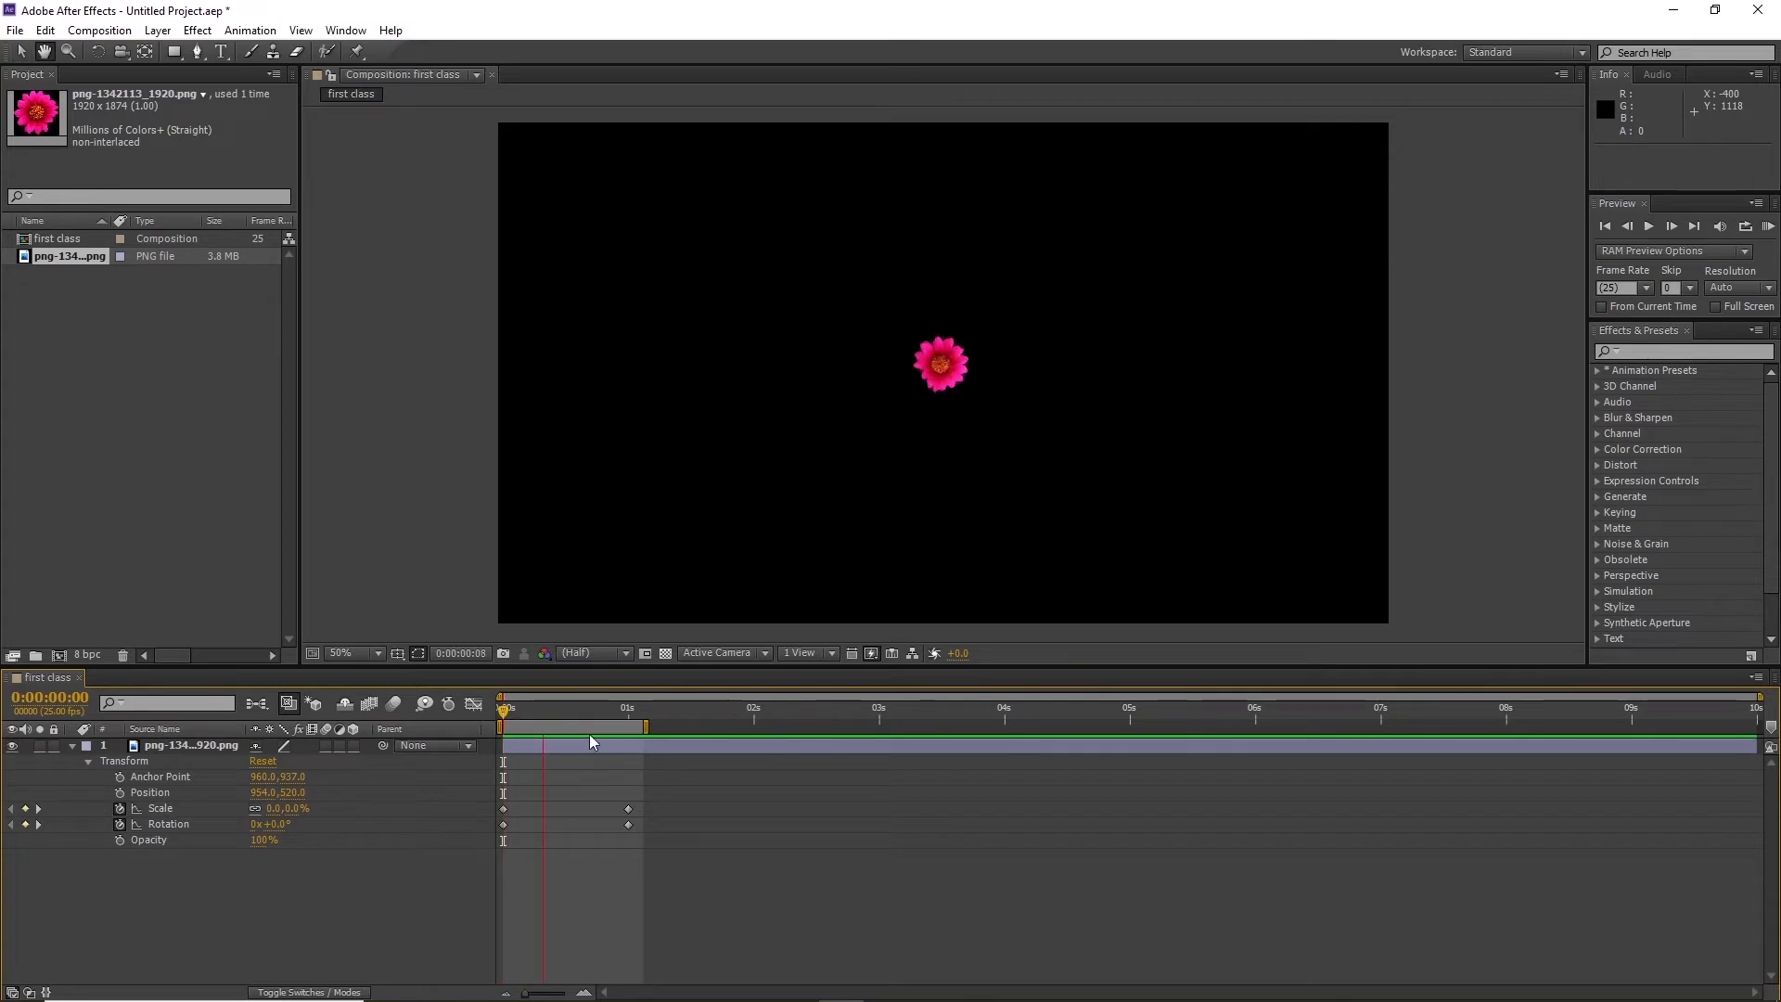
Move the flower to about 128, 130 near the composition's upper-left corner and enable Position keyframing at 0:00:00:00
left_click_drag(944, 402, 590, 233)
left_click_drag(555, 709, 318, 748)
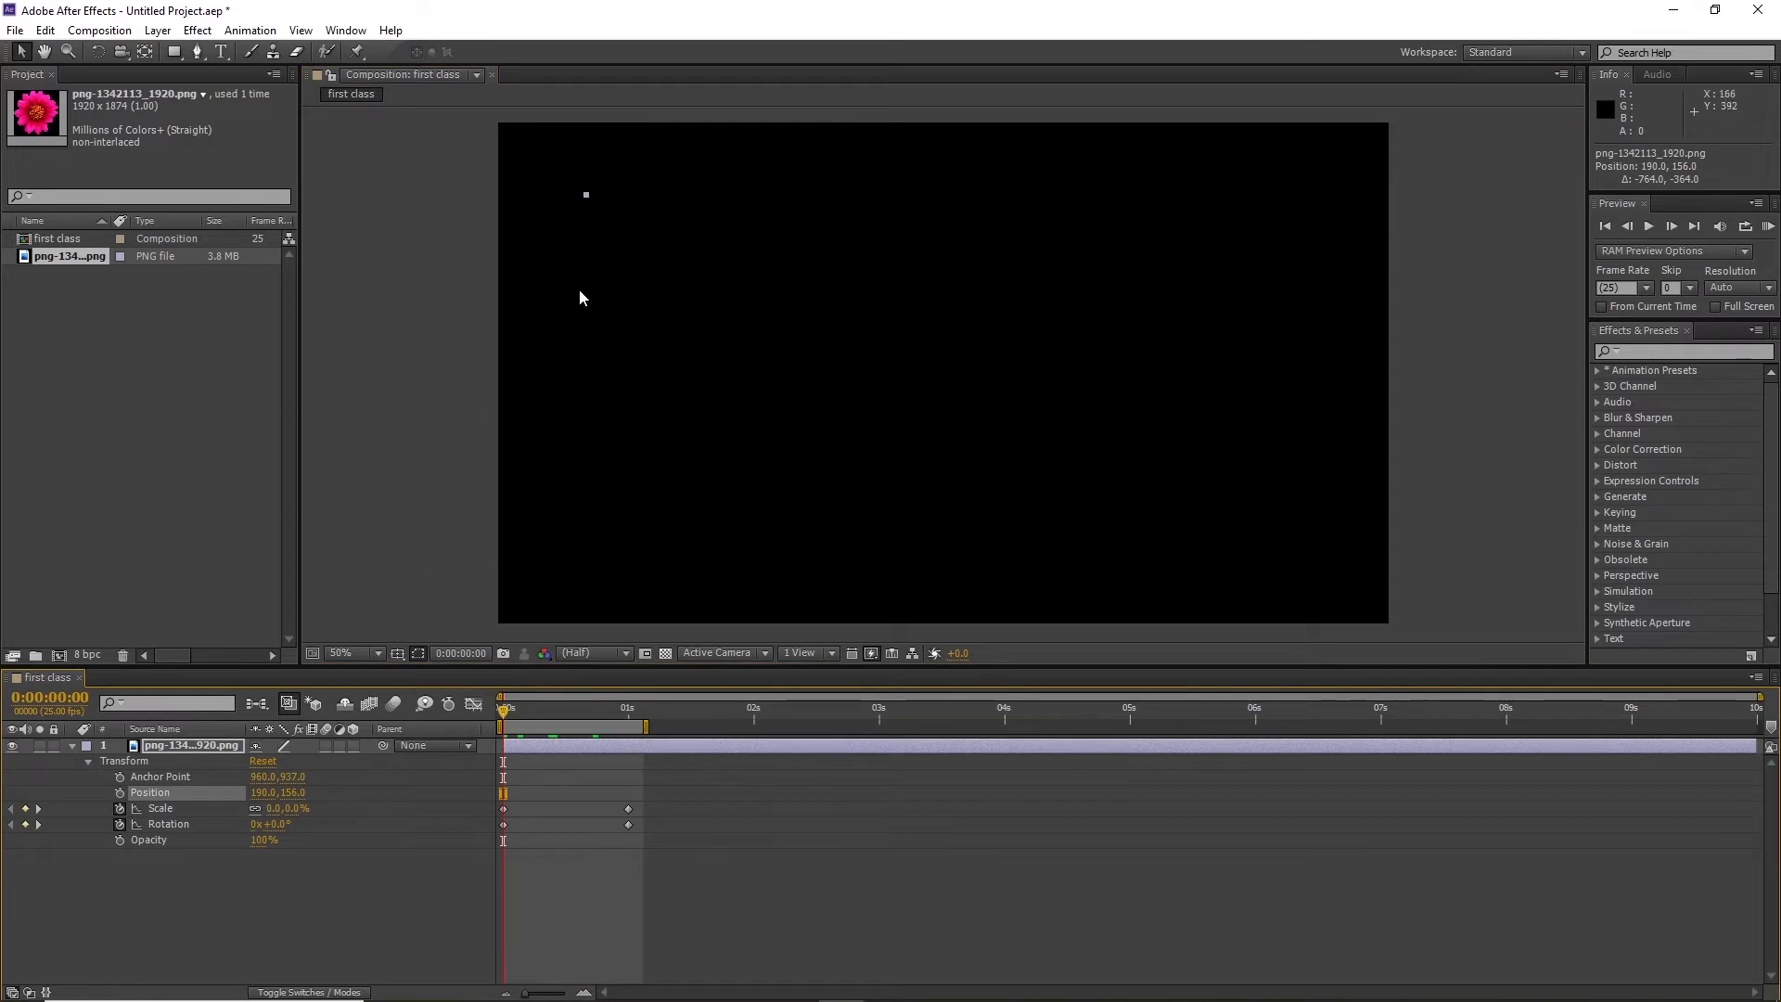
left_click_drag(588, 199, 559, 186)
left_click(119, 794)
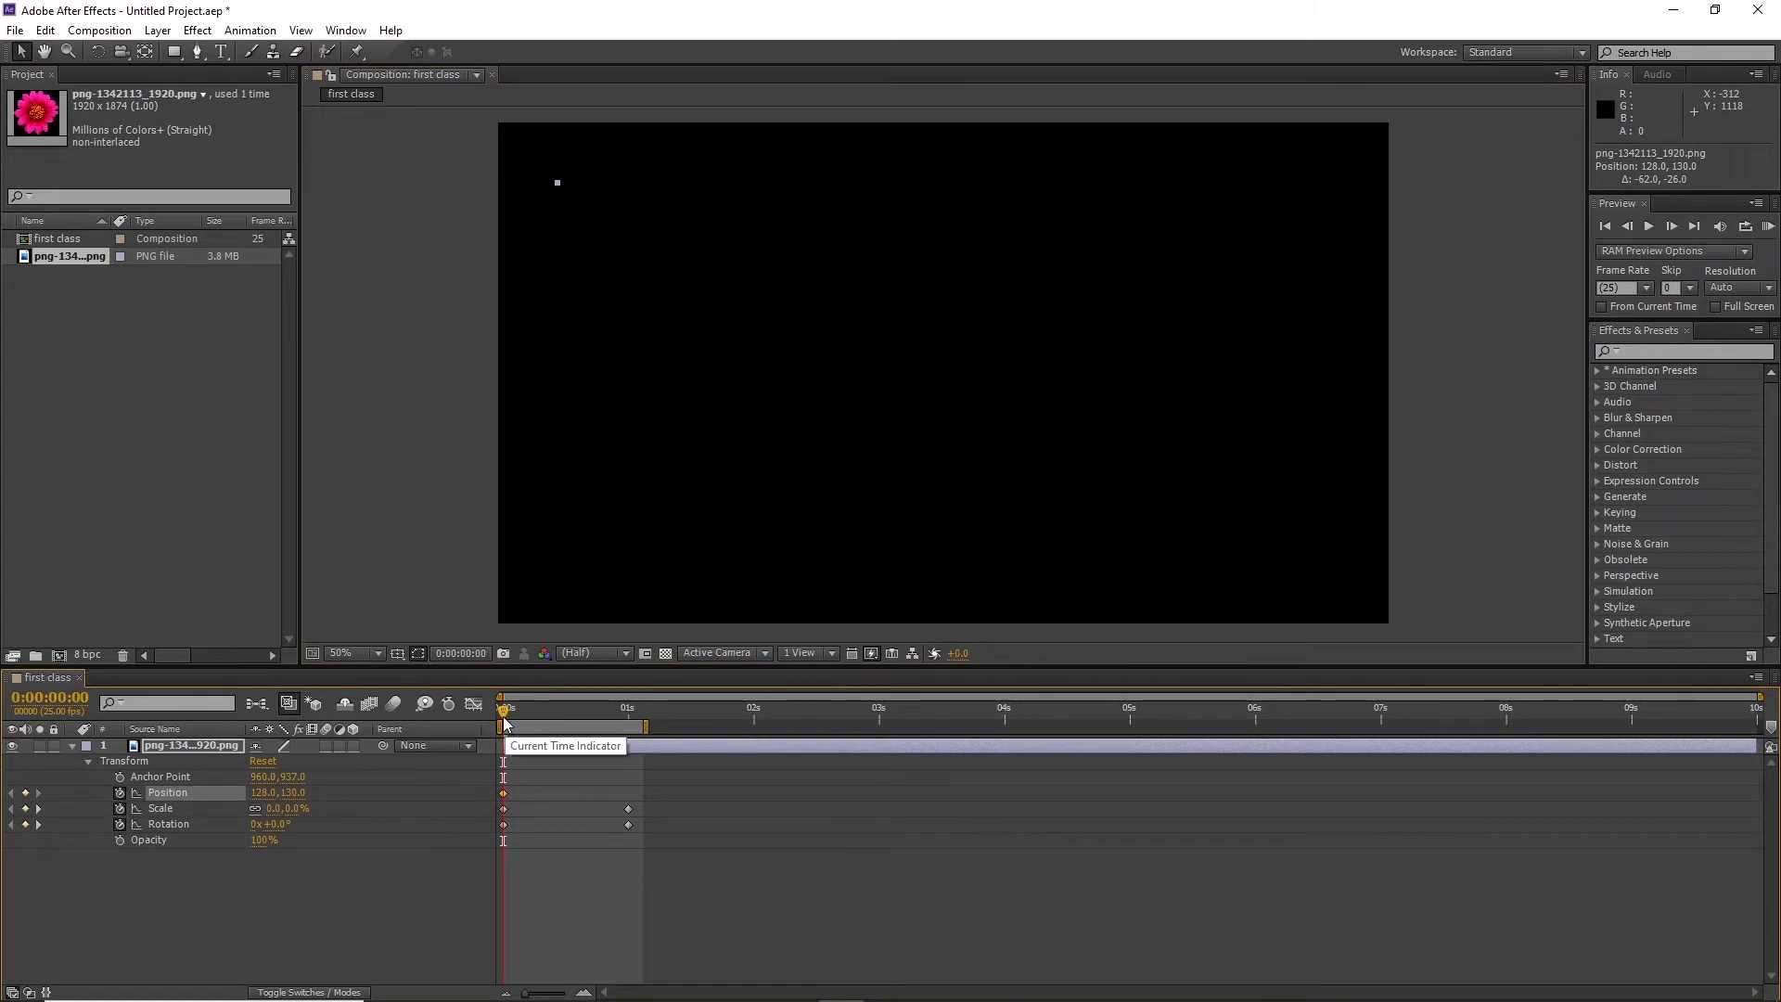
At 0:00:01:00, move the flower to about 1584, 814 near the composition's lower-right corner and preview the animation from the start
left_click_drag(501, 710, 628, 712)
left_click_drag(570, 210, 1249, 526)
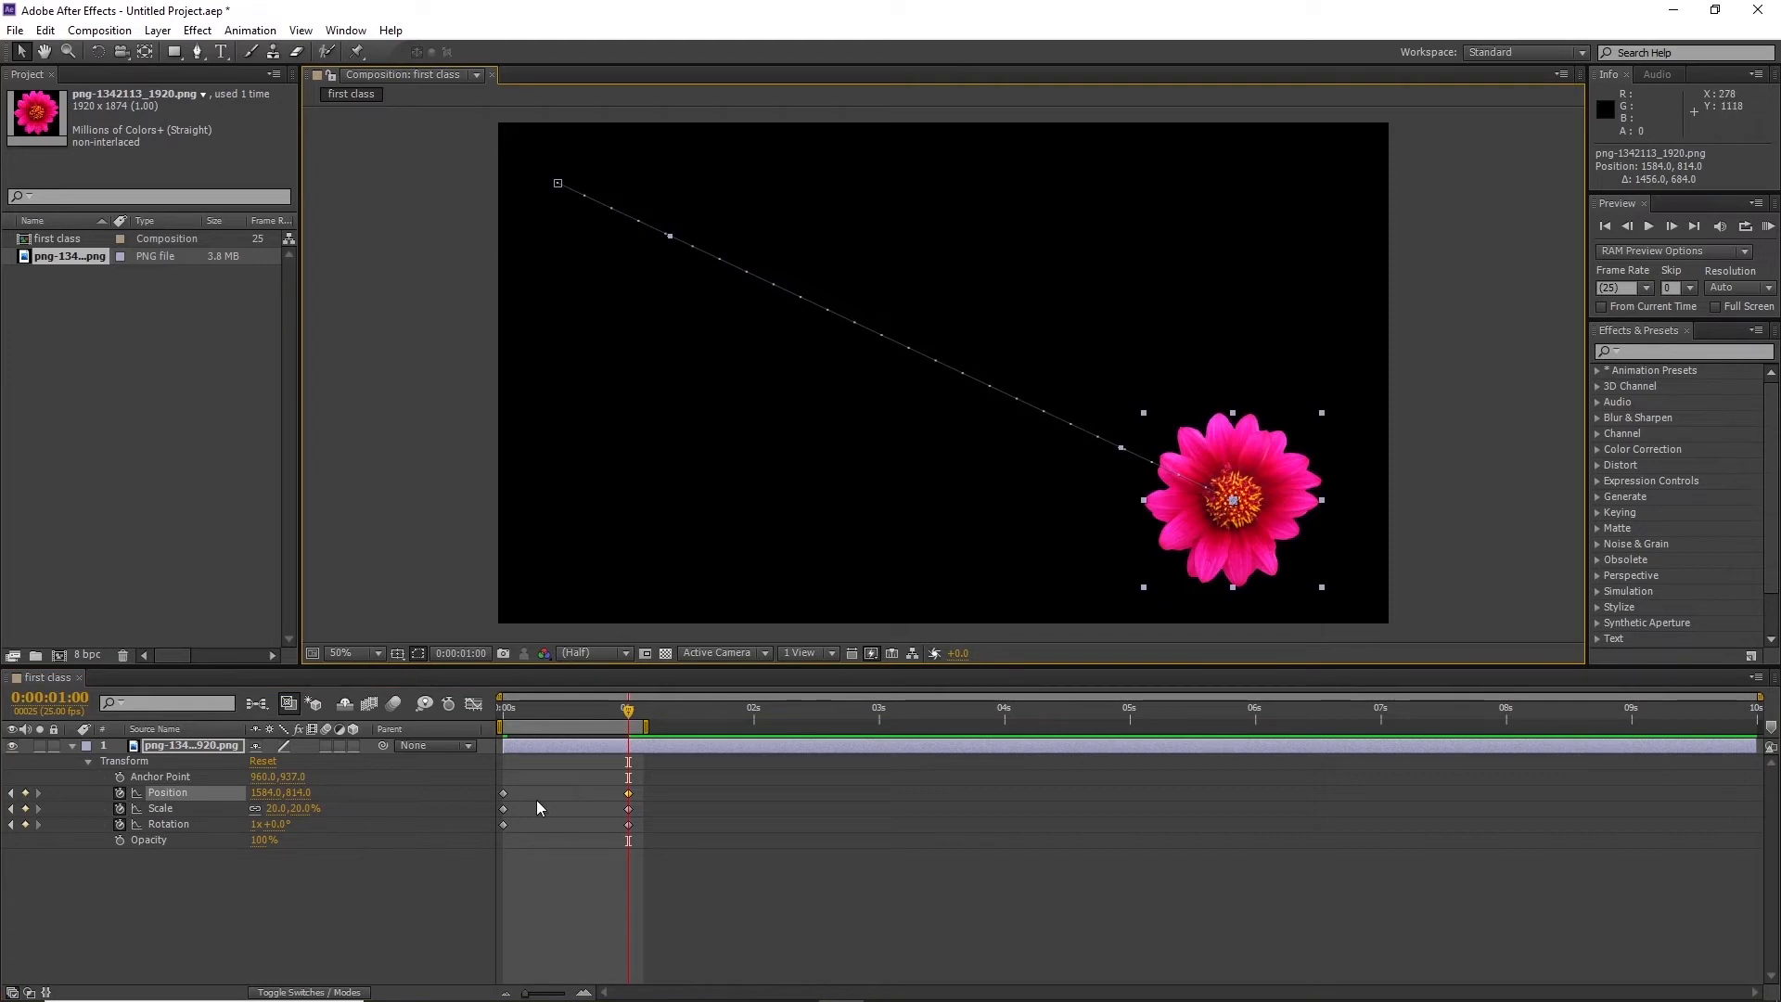
left_click_drag(644, 785, 477, 863)
left_click(477, 860)
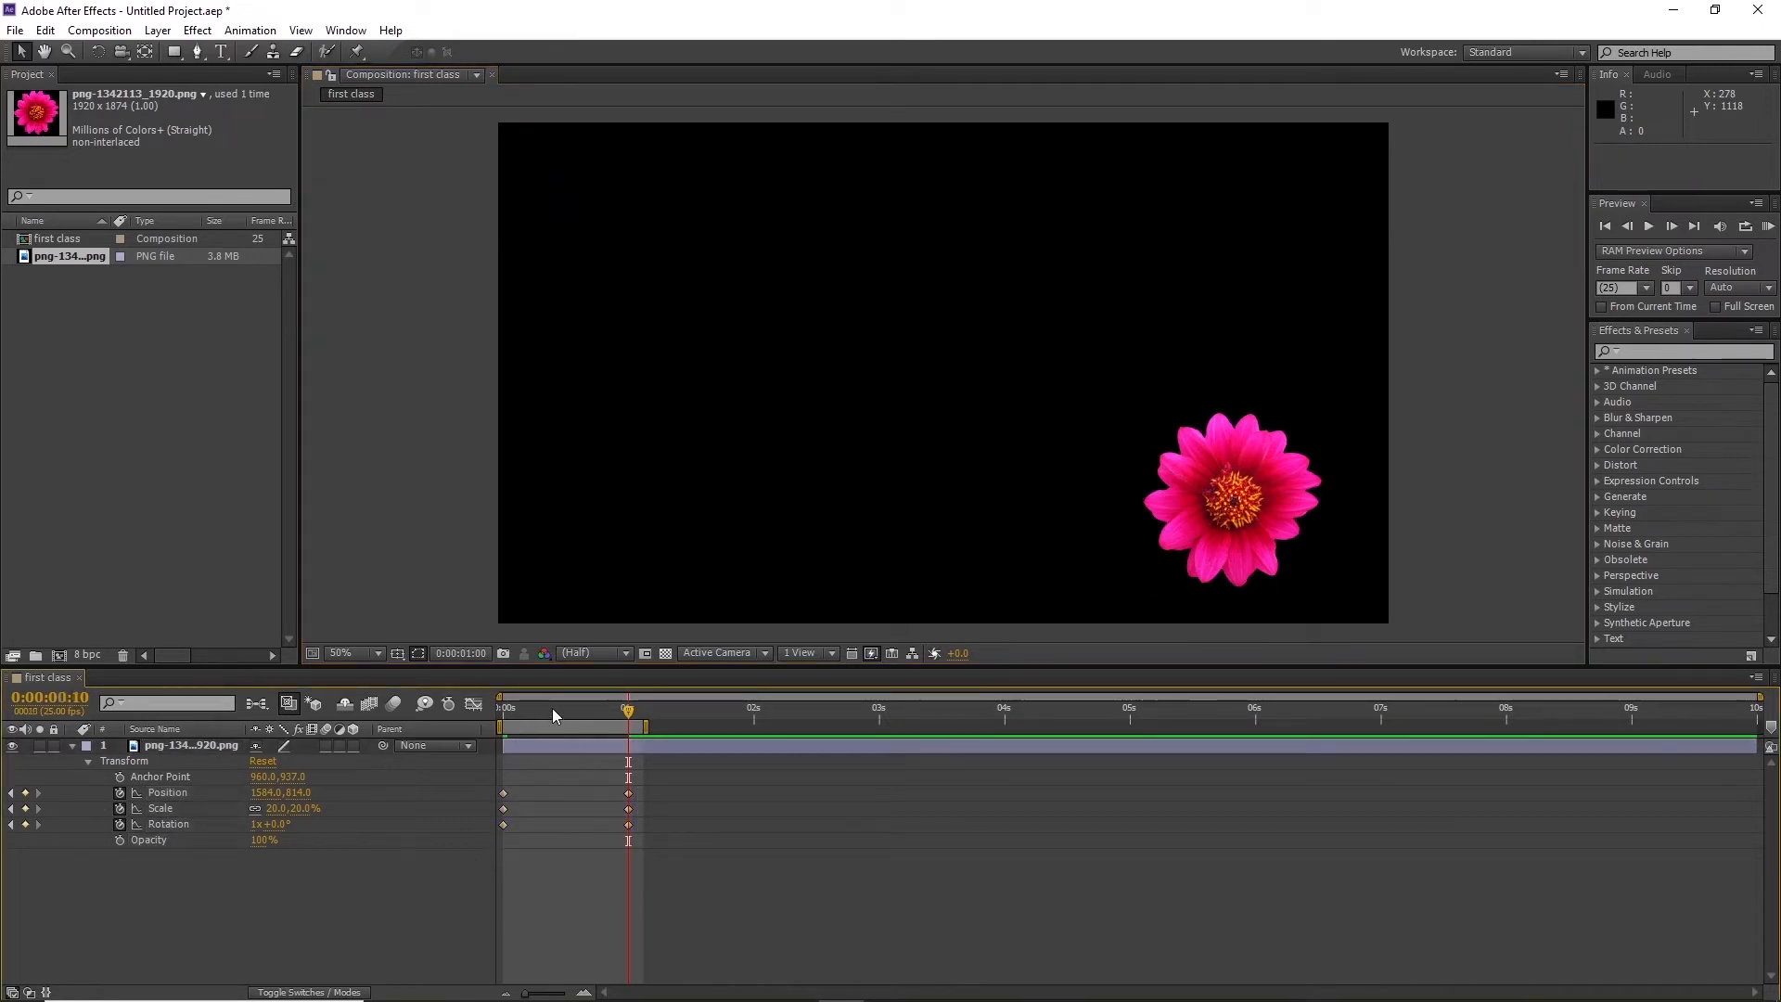
key("Home")
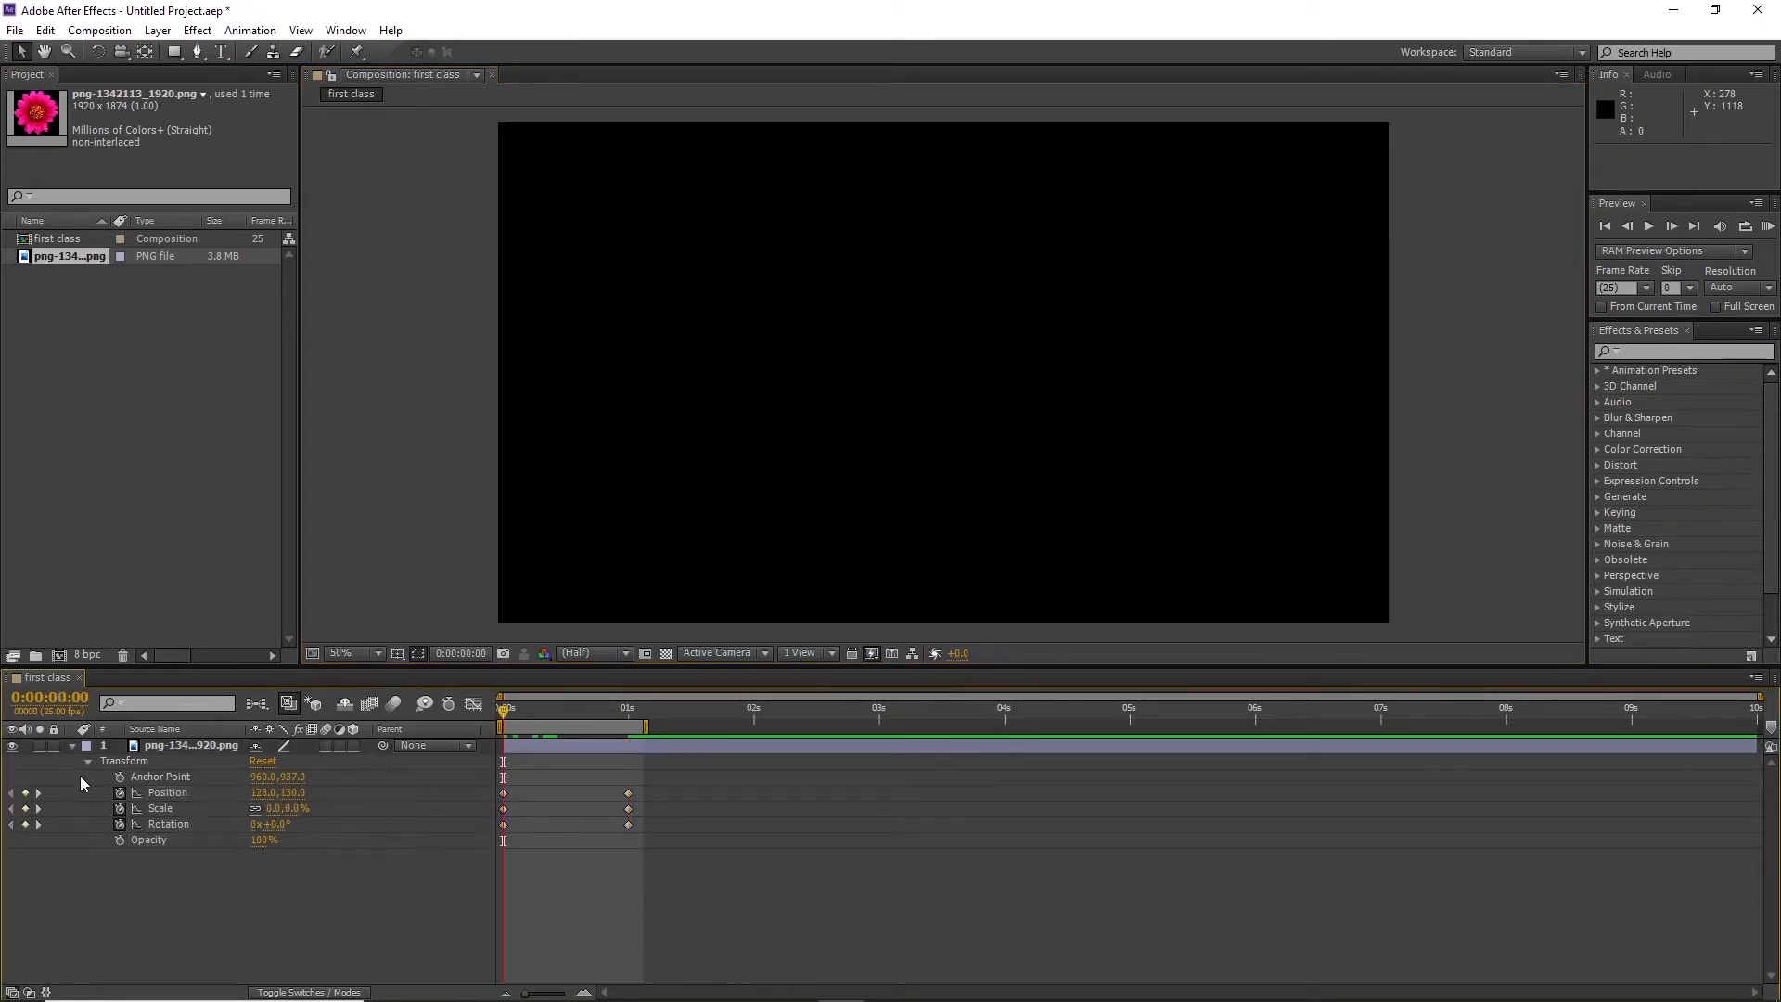
key("space")
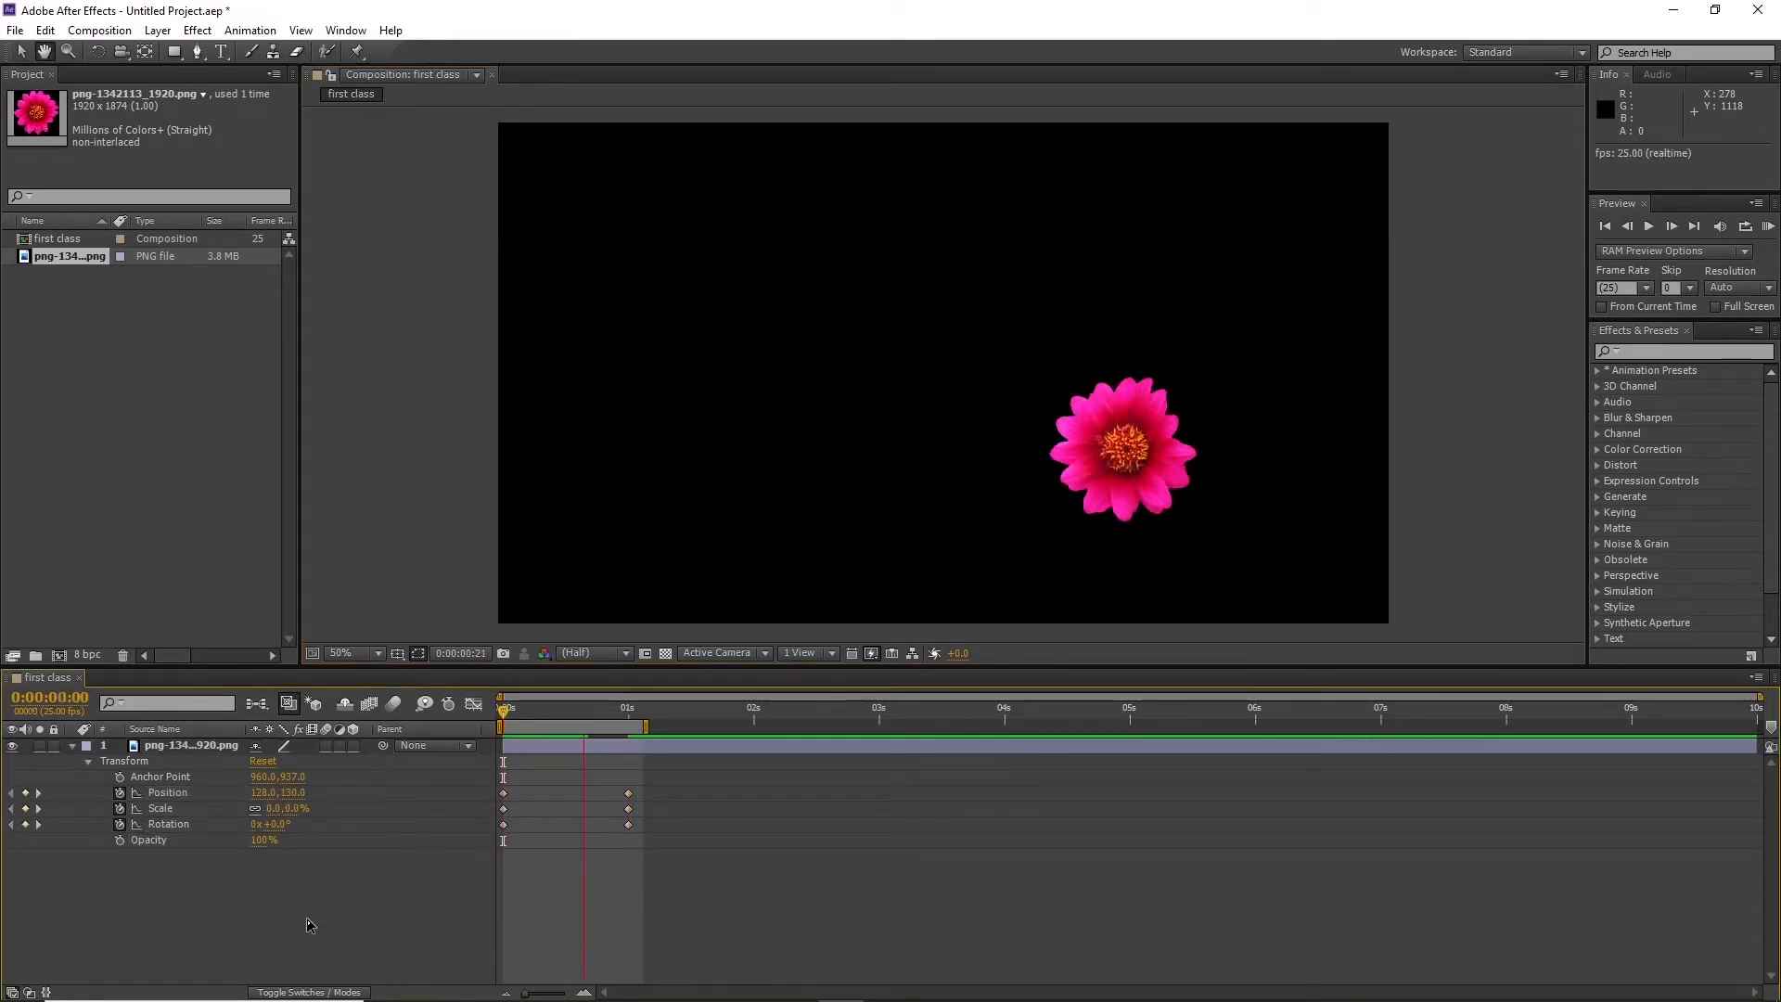
key("Home")
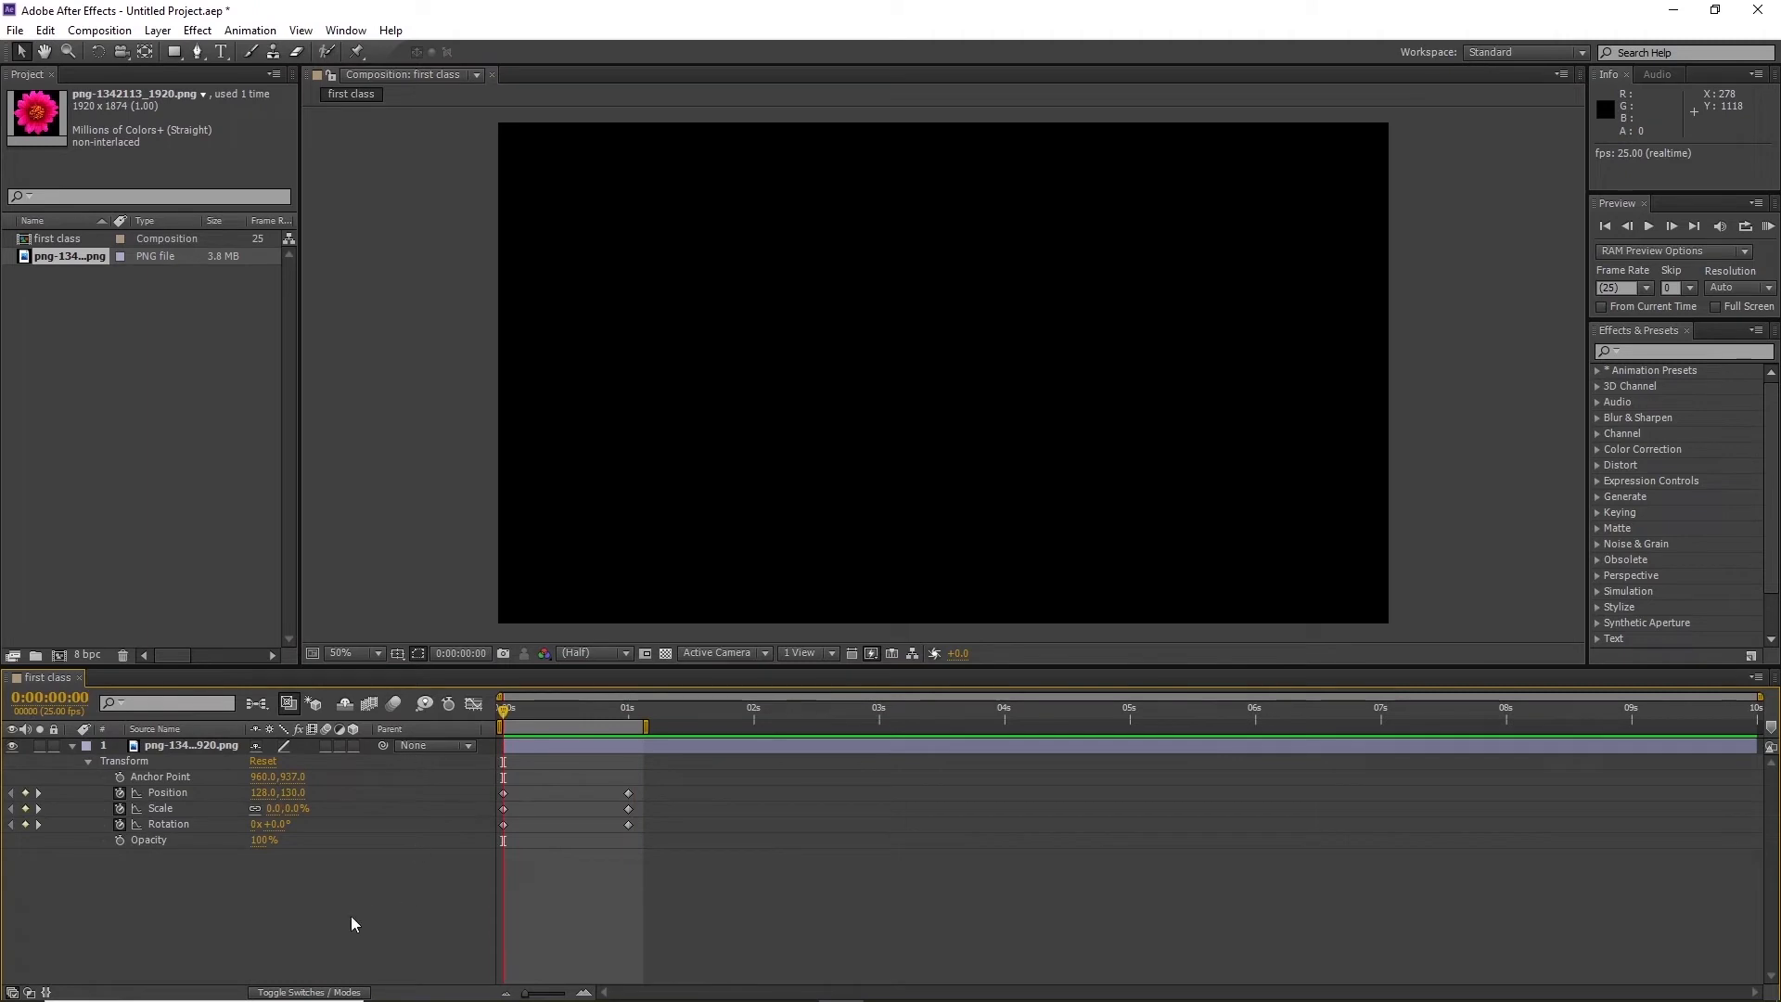
key("space")
key("space")
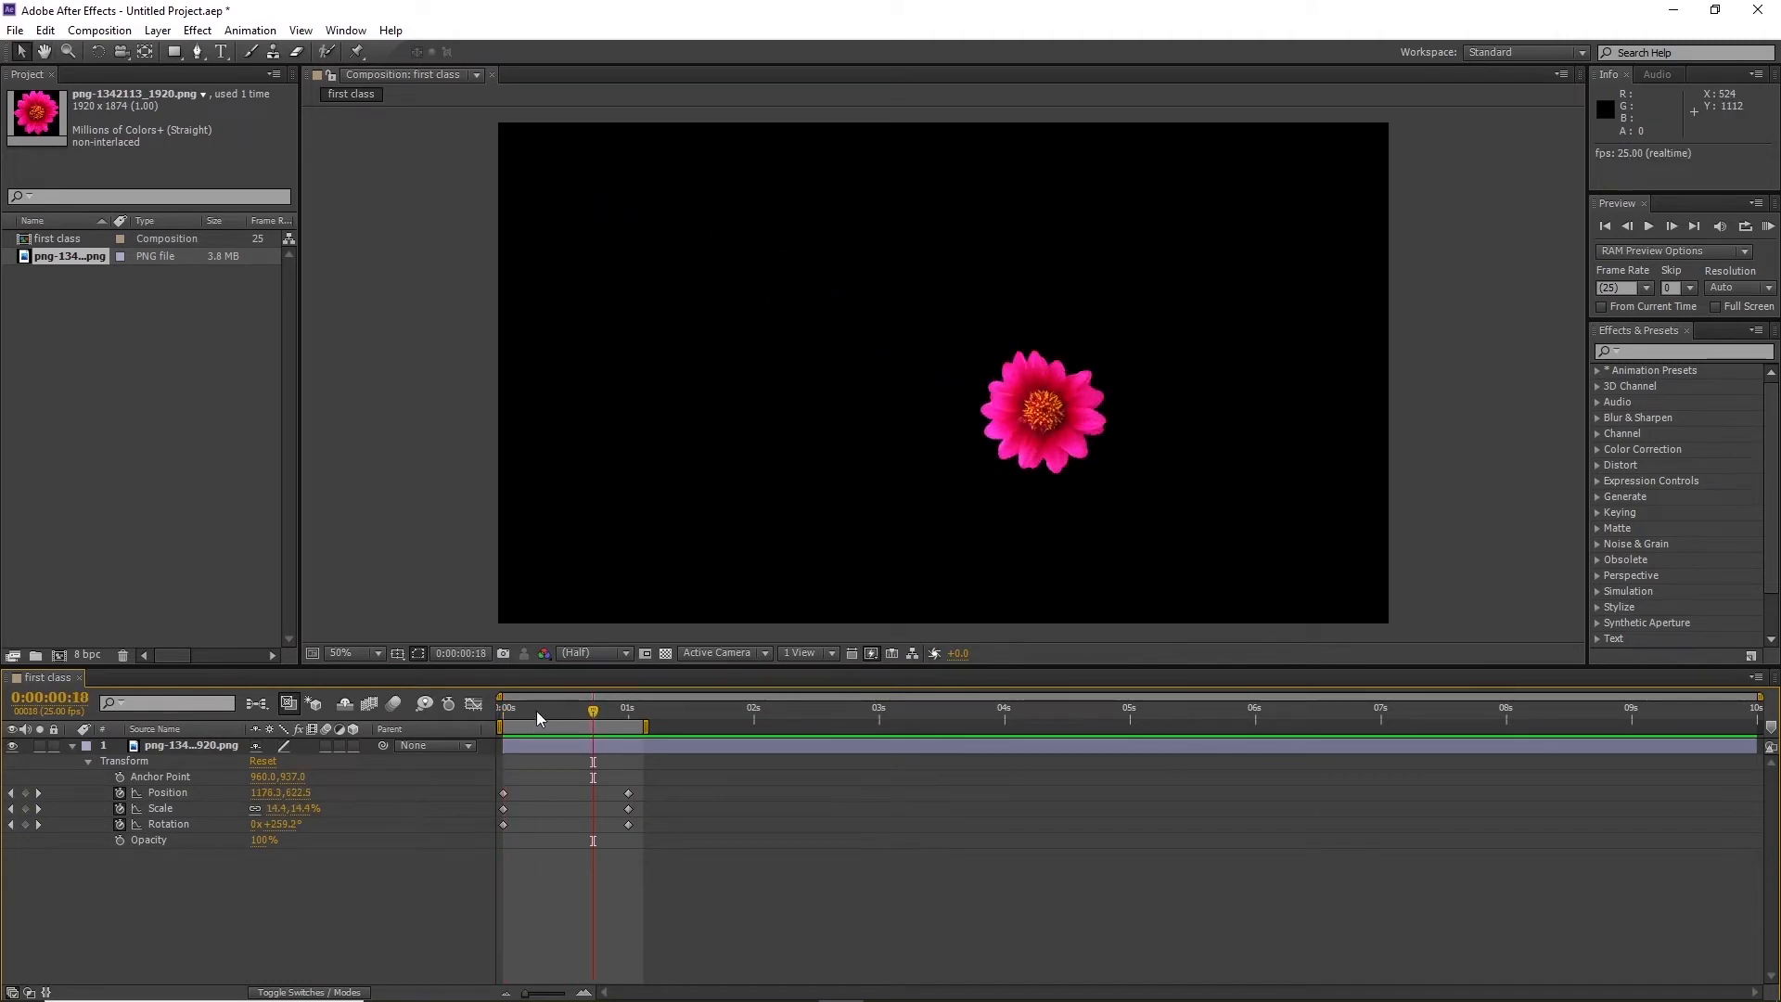
key("Home")
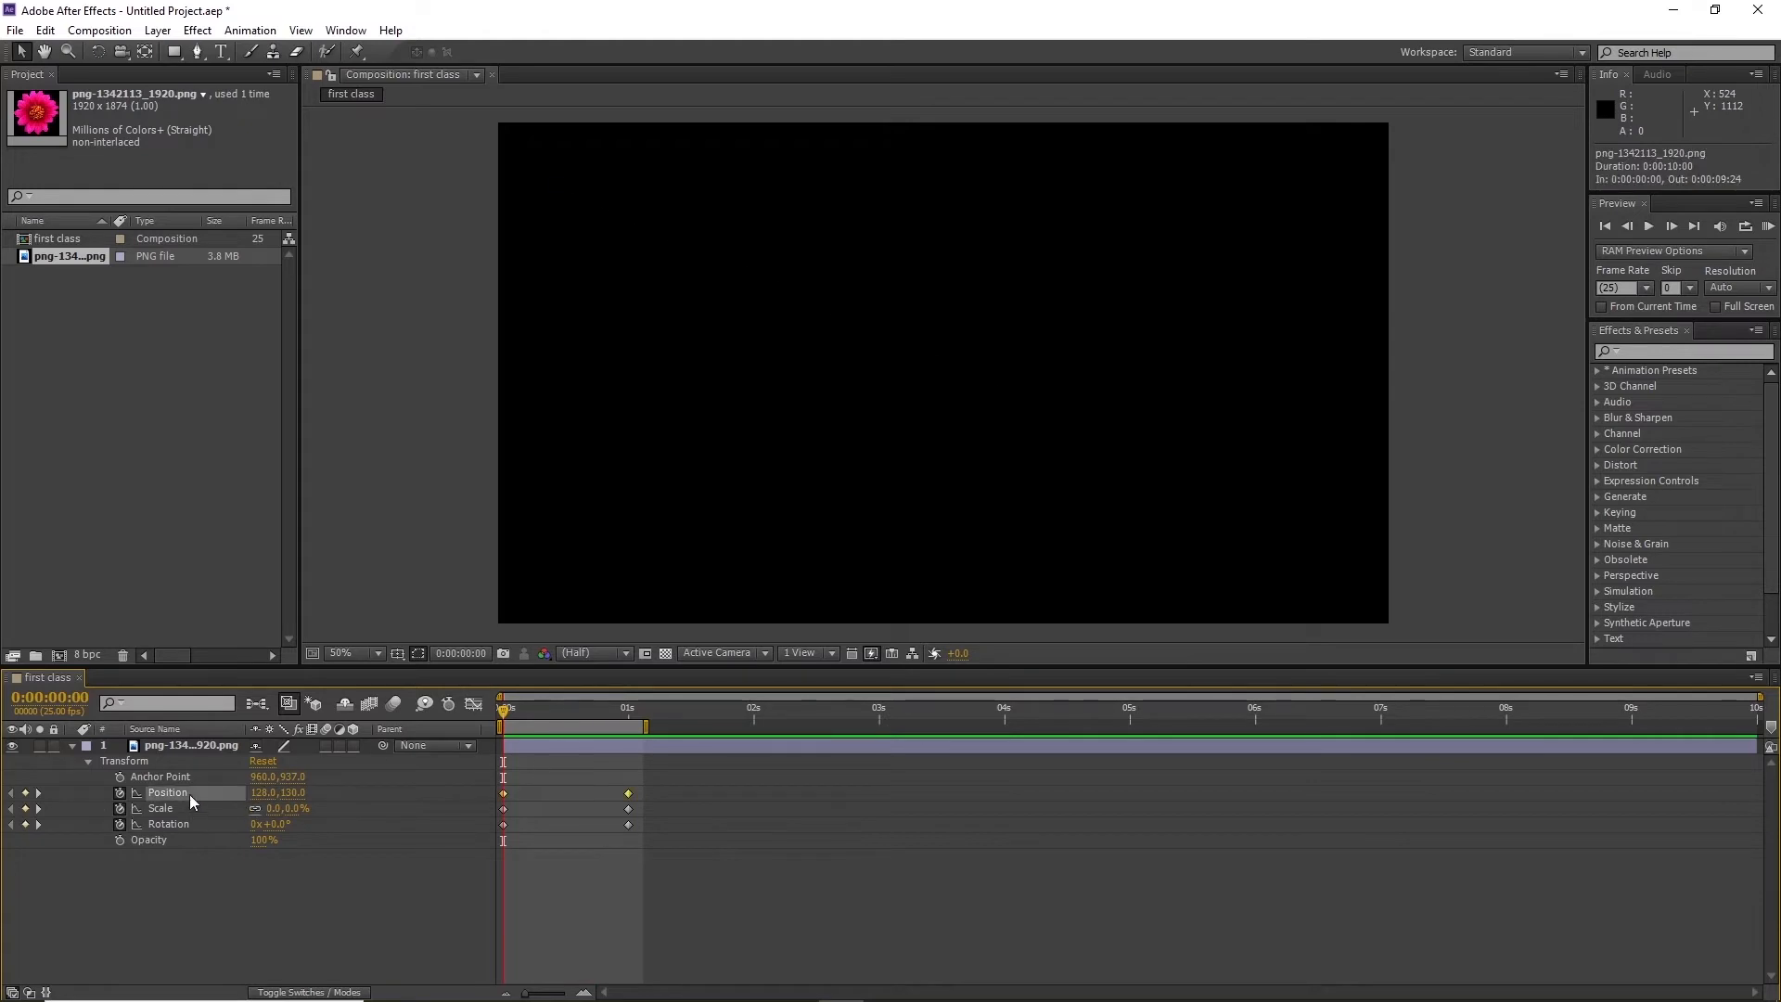
Remove the flower's Scale keyframes at 0:00:00:00 and set its scale to 20%
left_click(189, 794)
left_click_drag(640, 705, 425, 733)
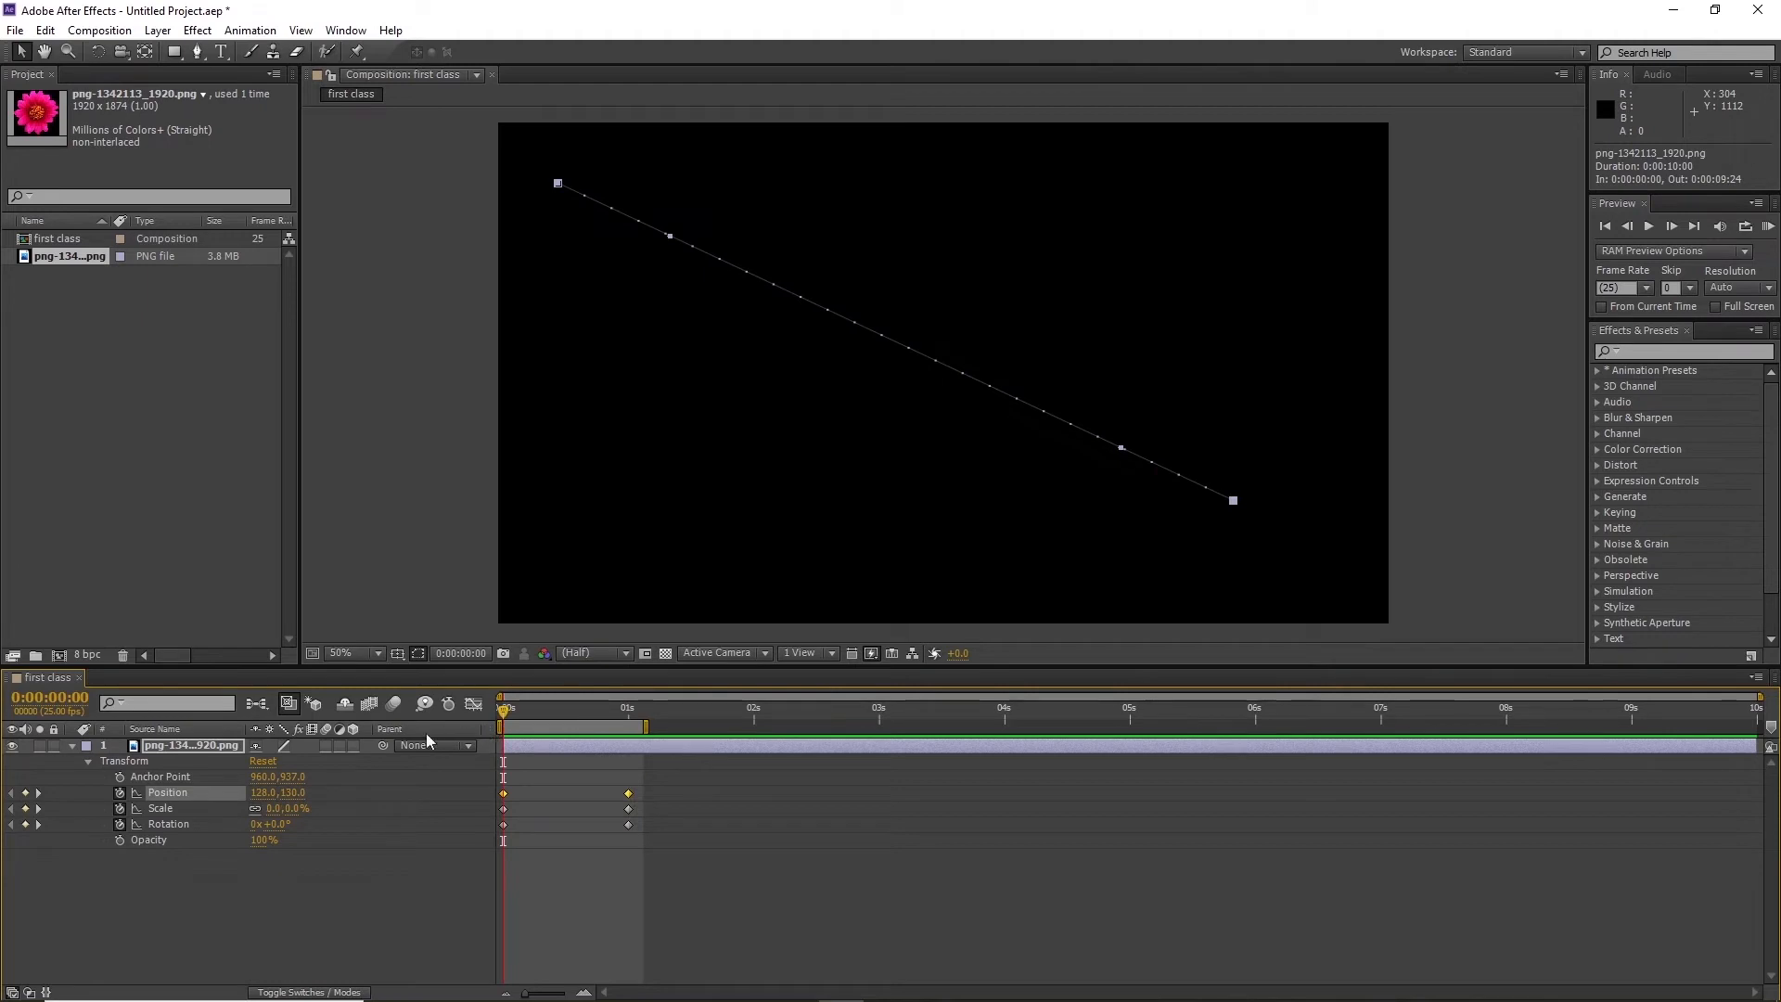
left_click(119, 807)
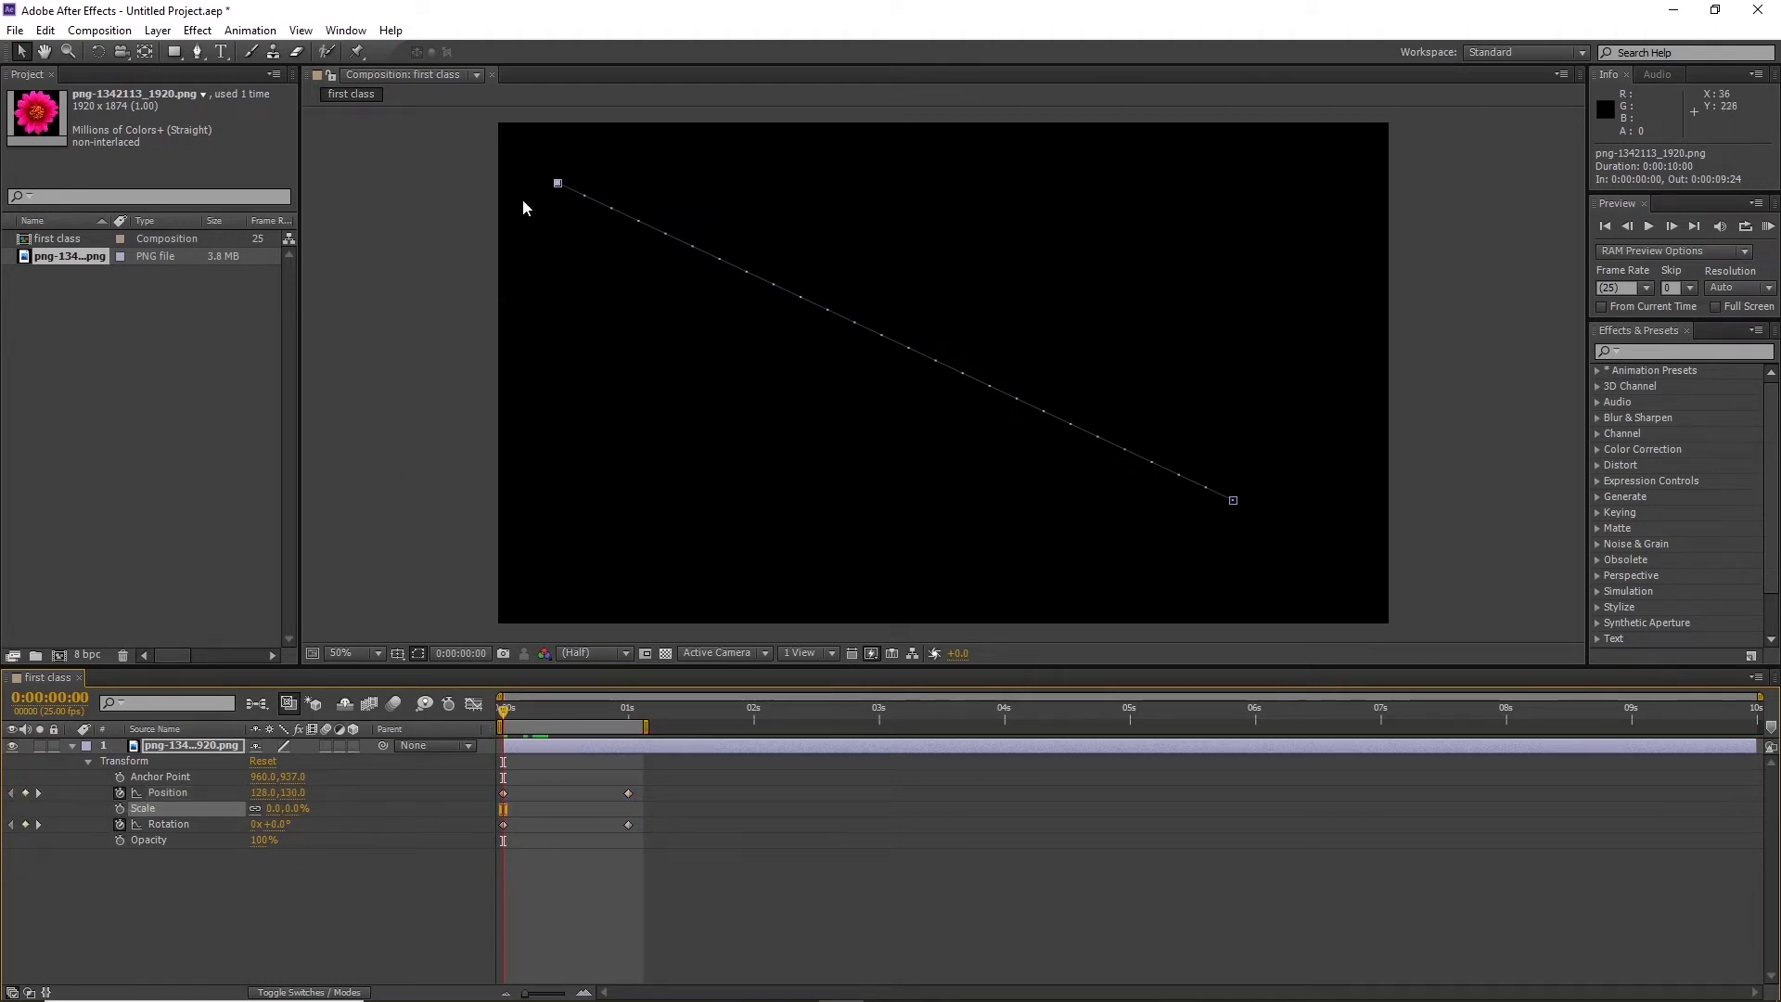
left_click(261, 805)
type("60")
key("Return")
left_click(277, 808)
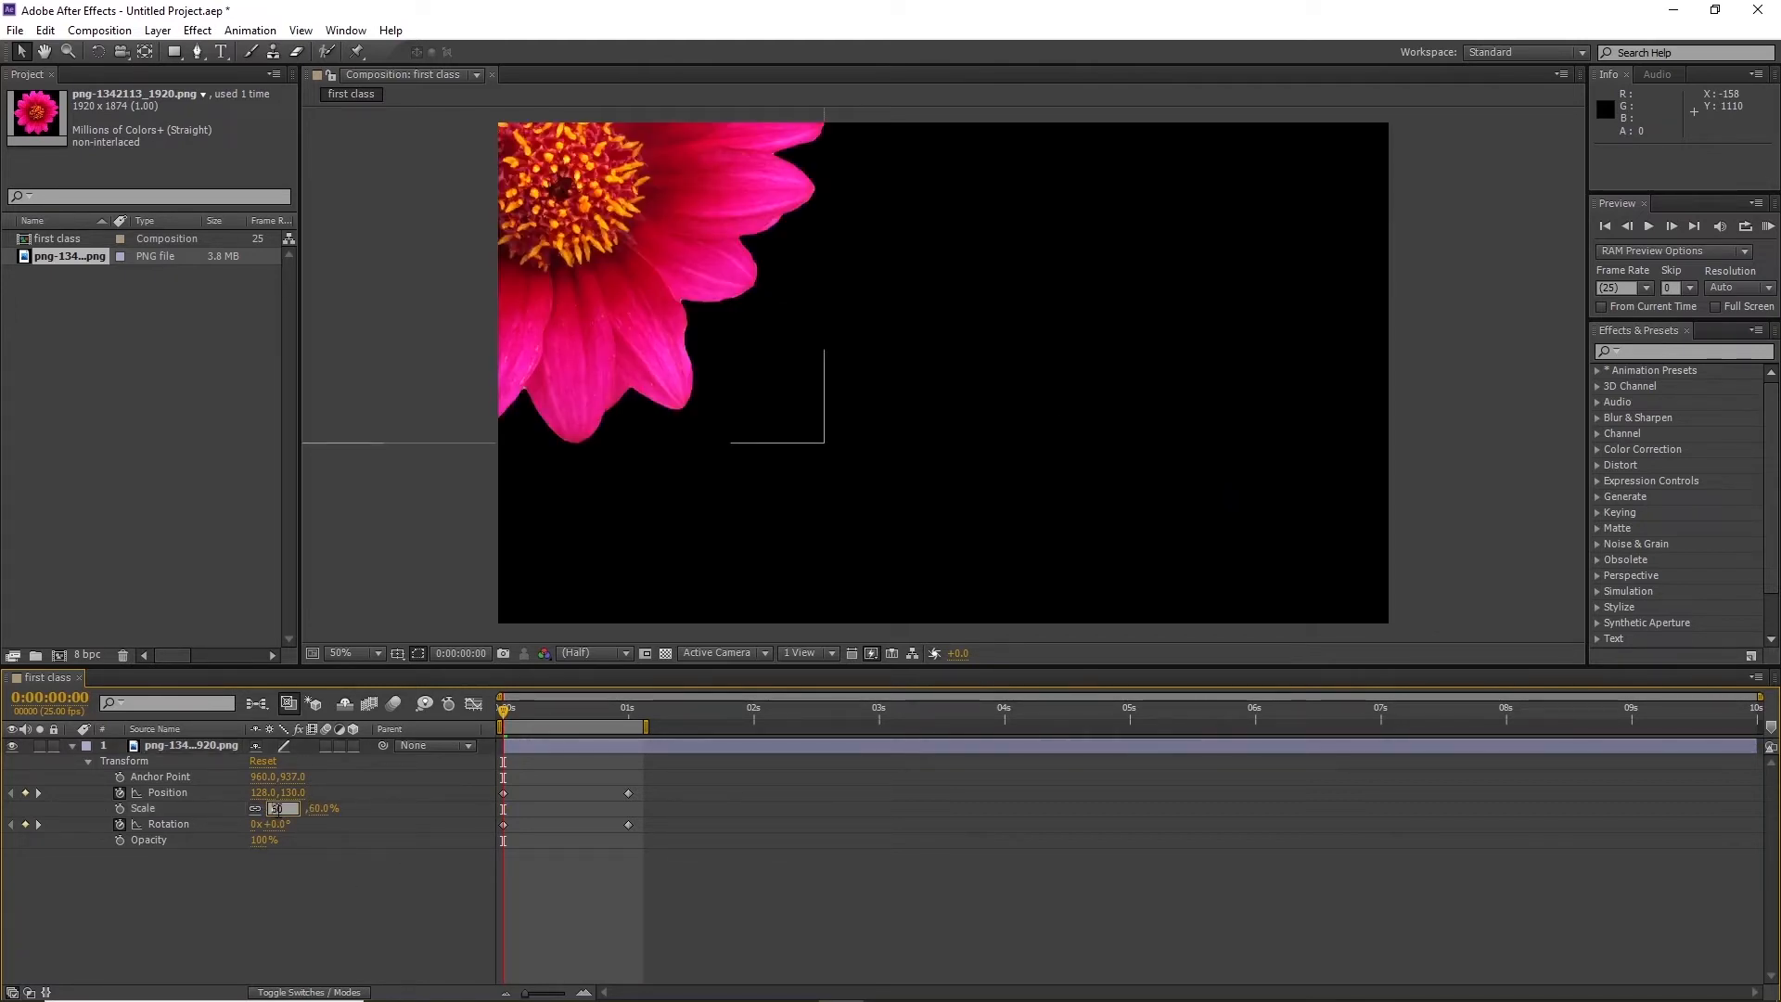
type("2")
key("Return")
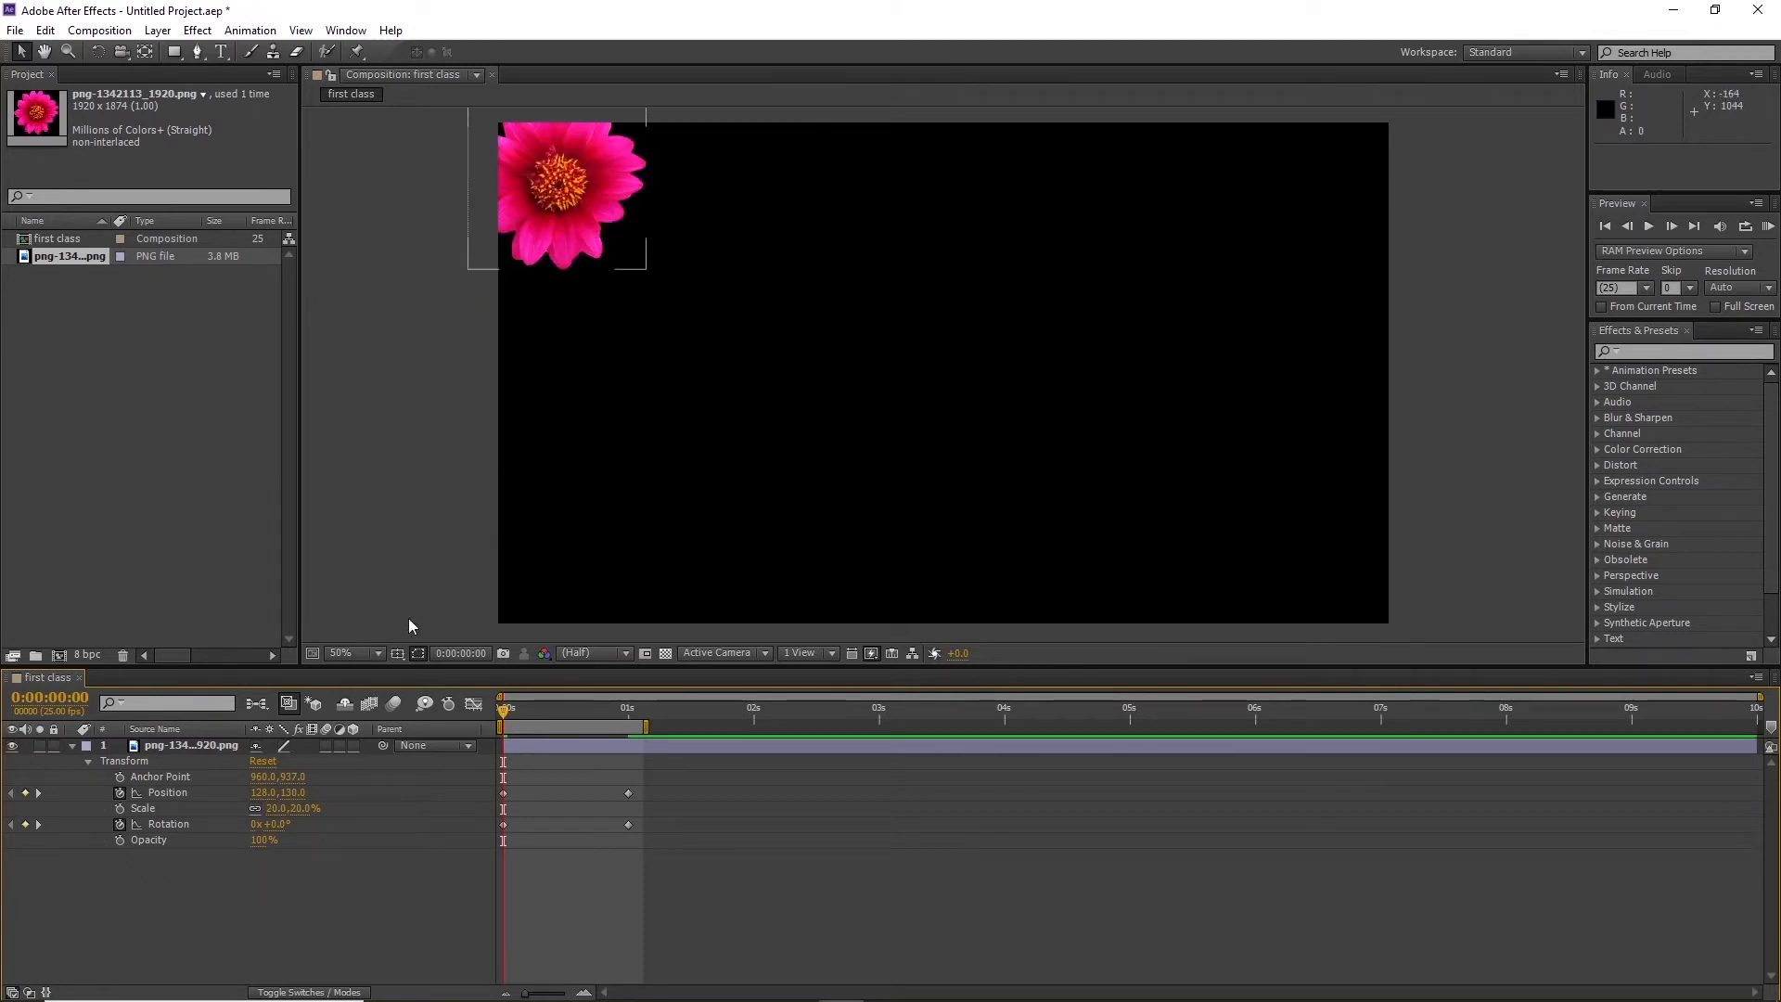
Select all Position keyframes, shift the whole path so the flower starts at about 200, 186, and preview the animation
left_click(198, 794)
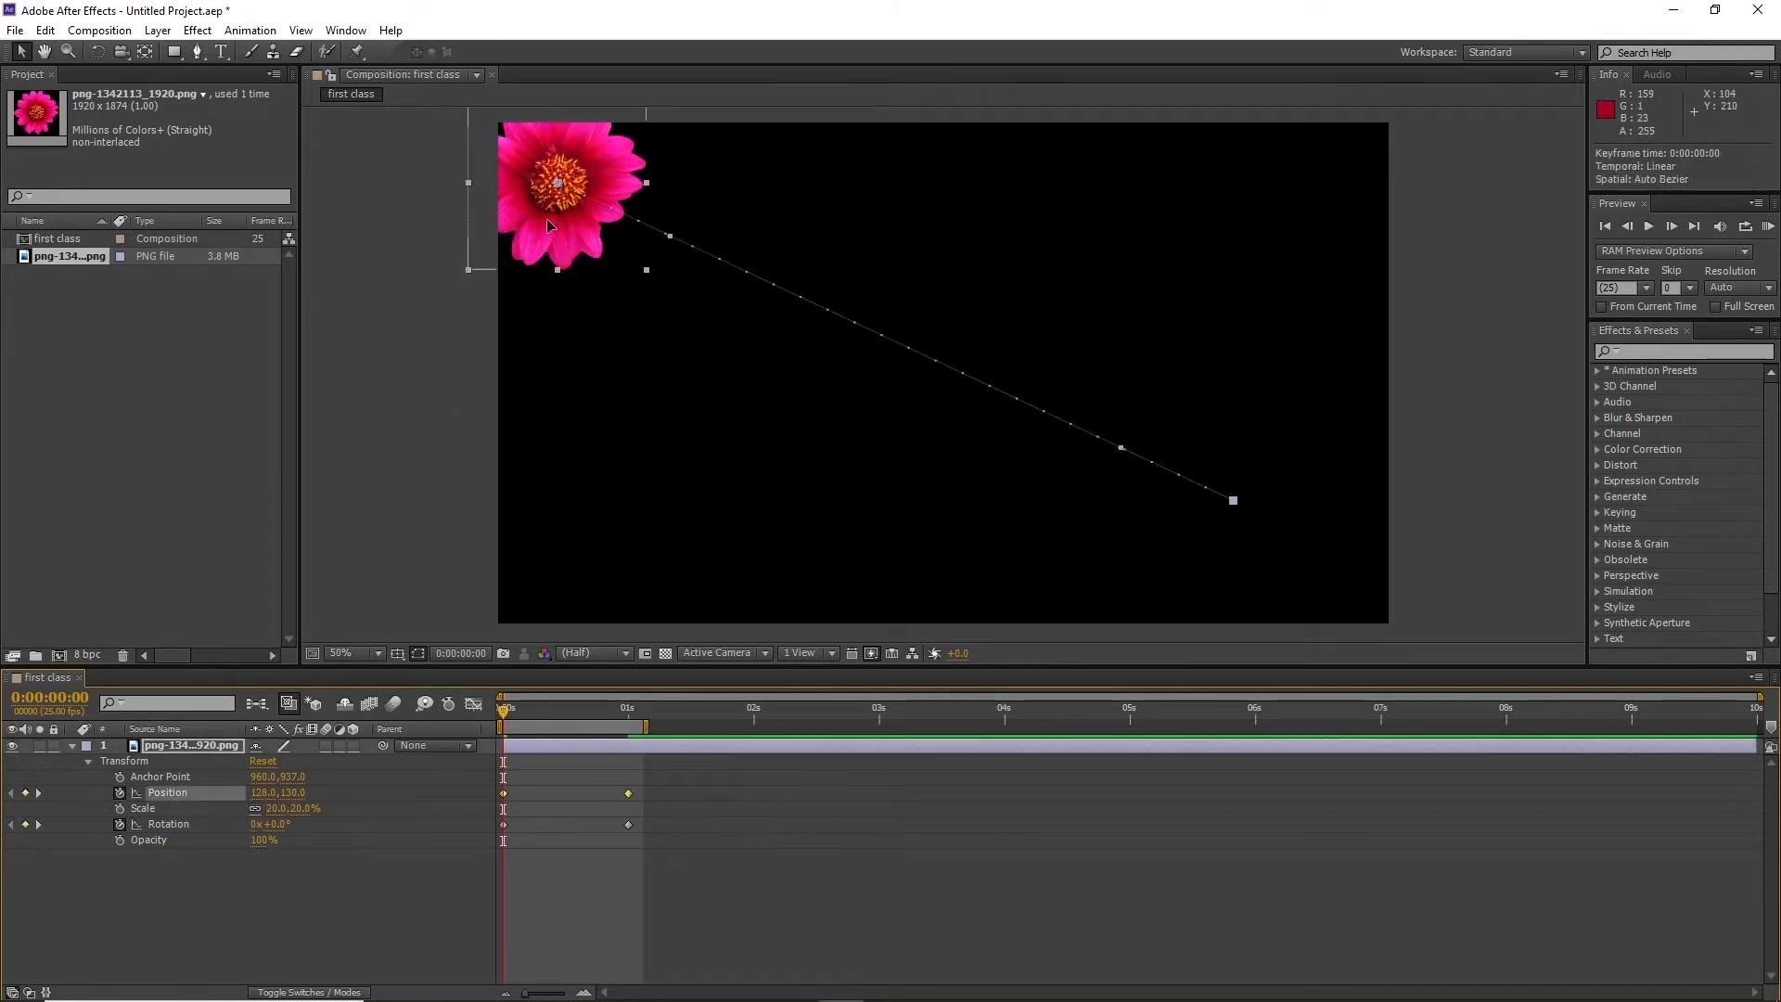
left_click_drag(547, 219, 579, 243)
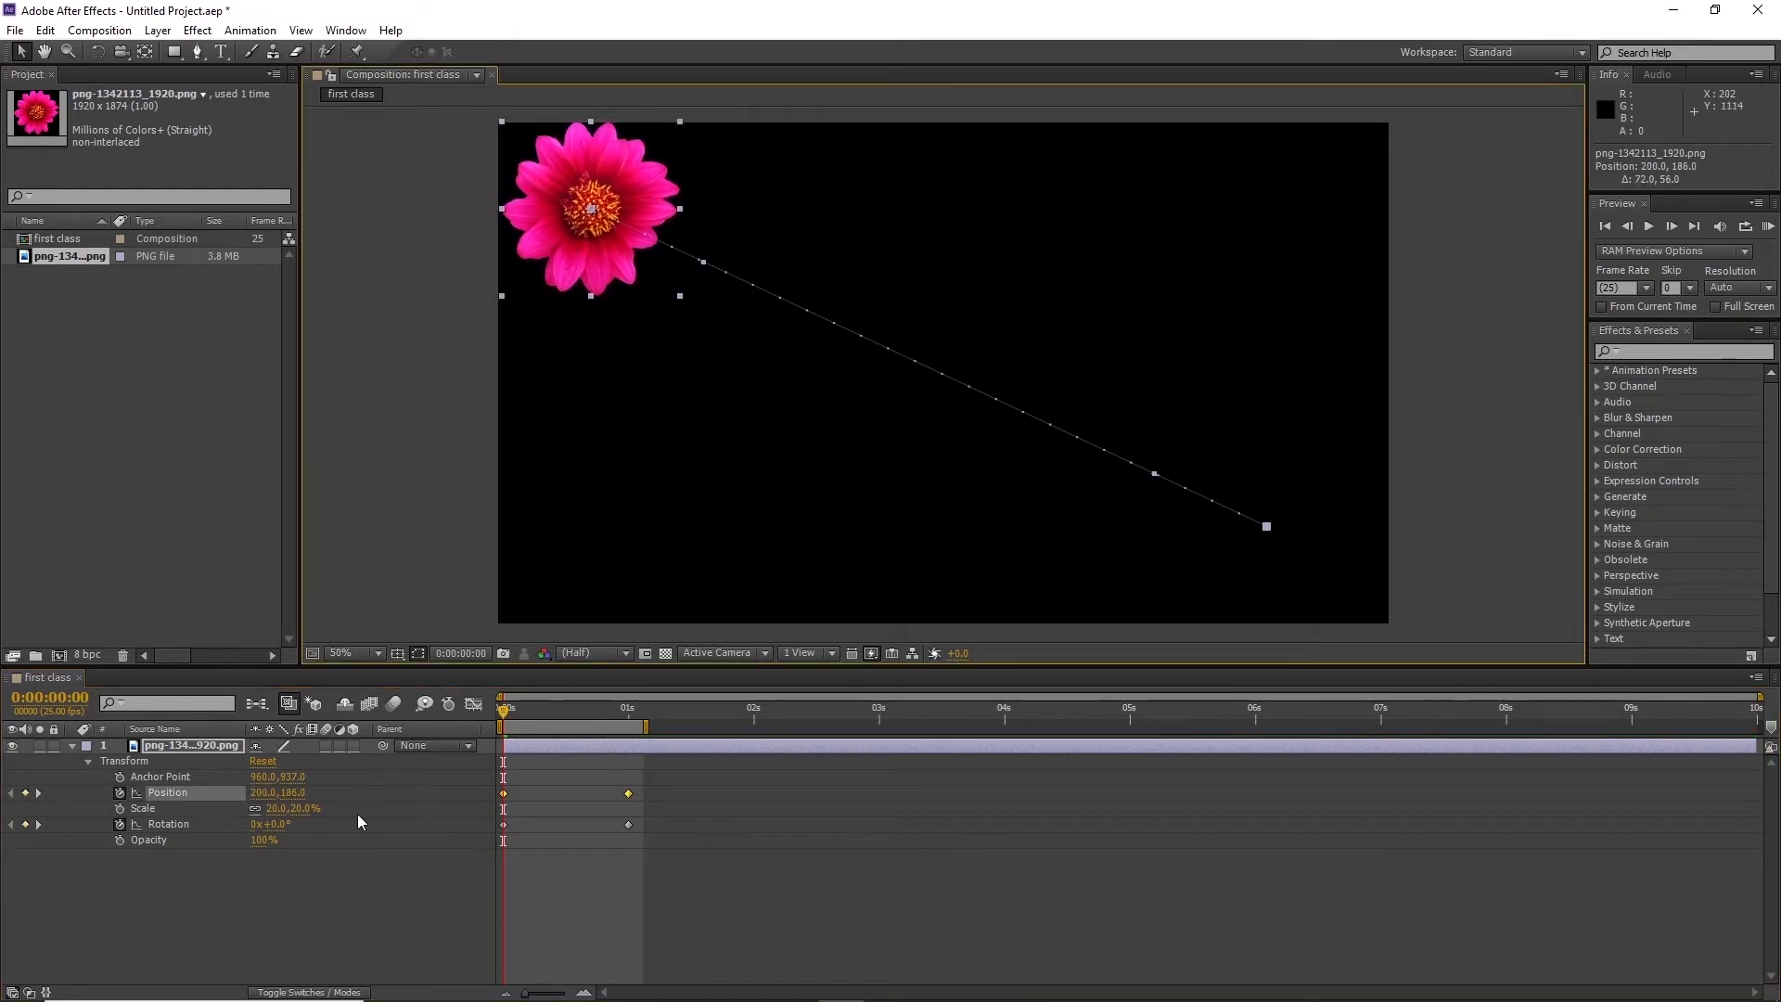
left_click(337, 885)
key("space")
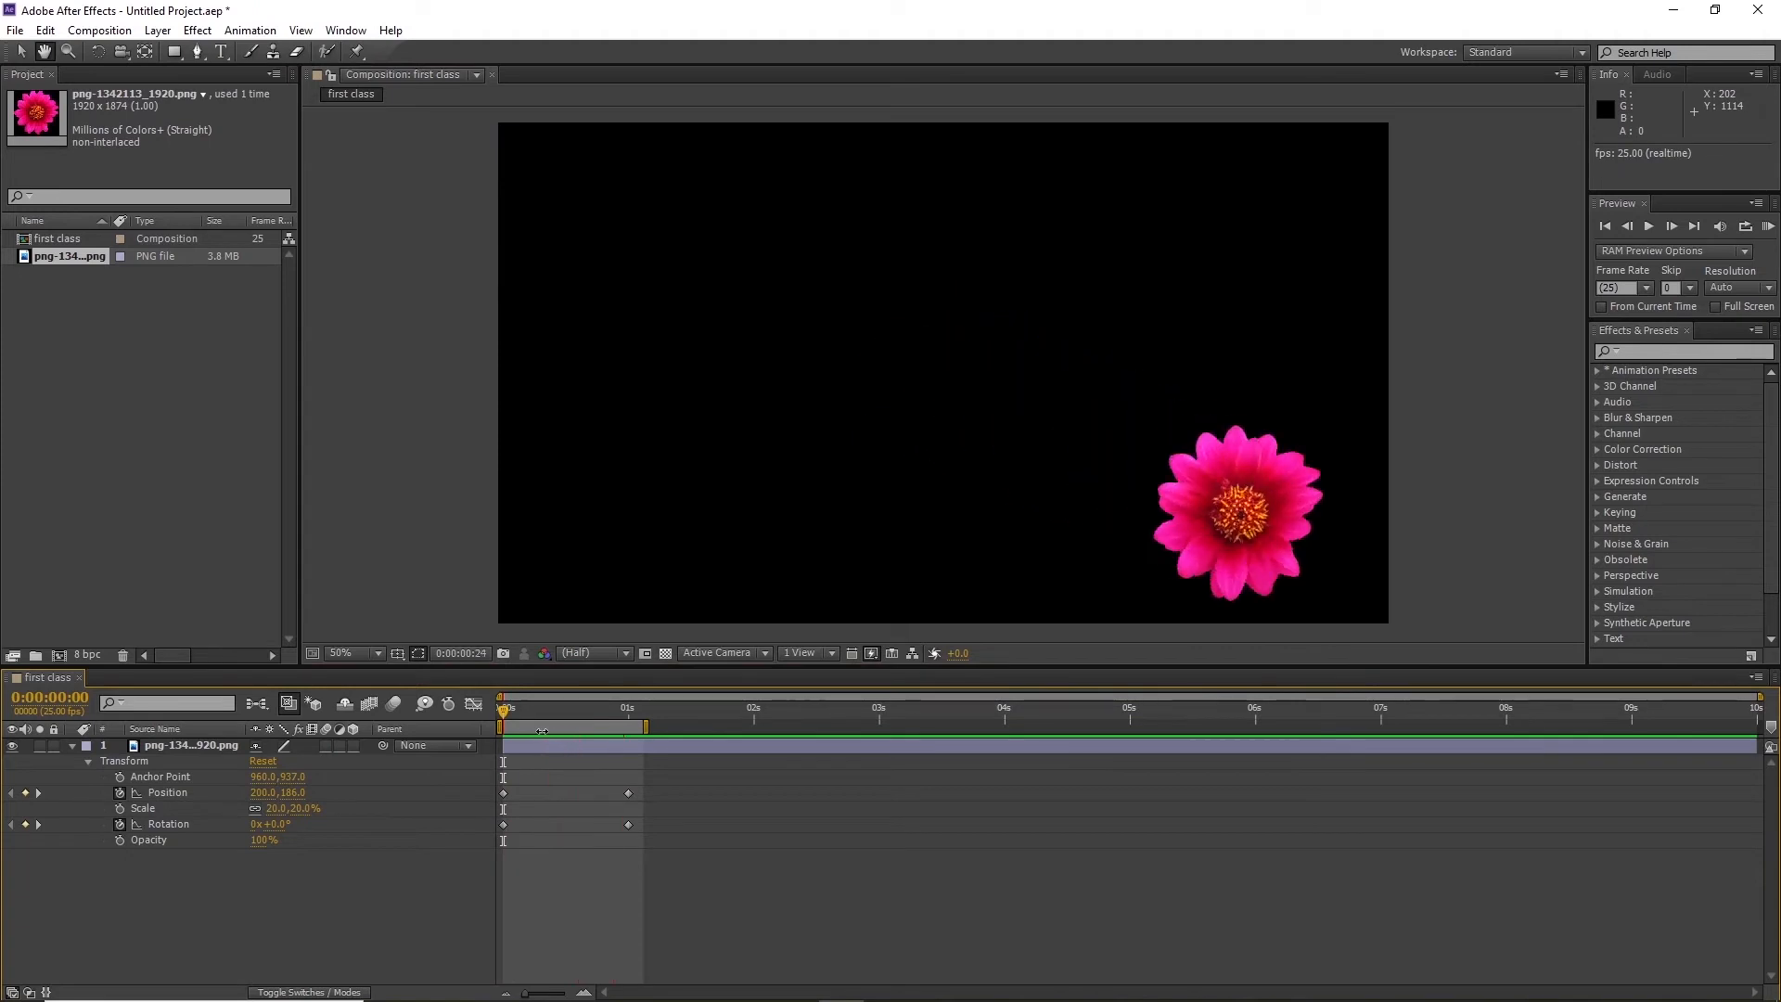
key("space")
left_click_drag(567, 709, 495, 714)
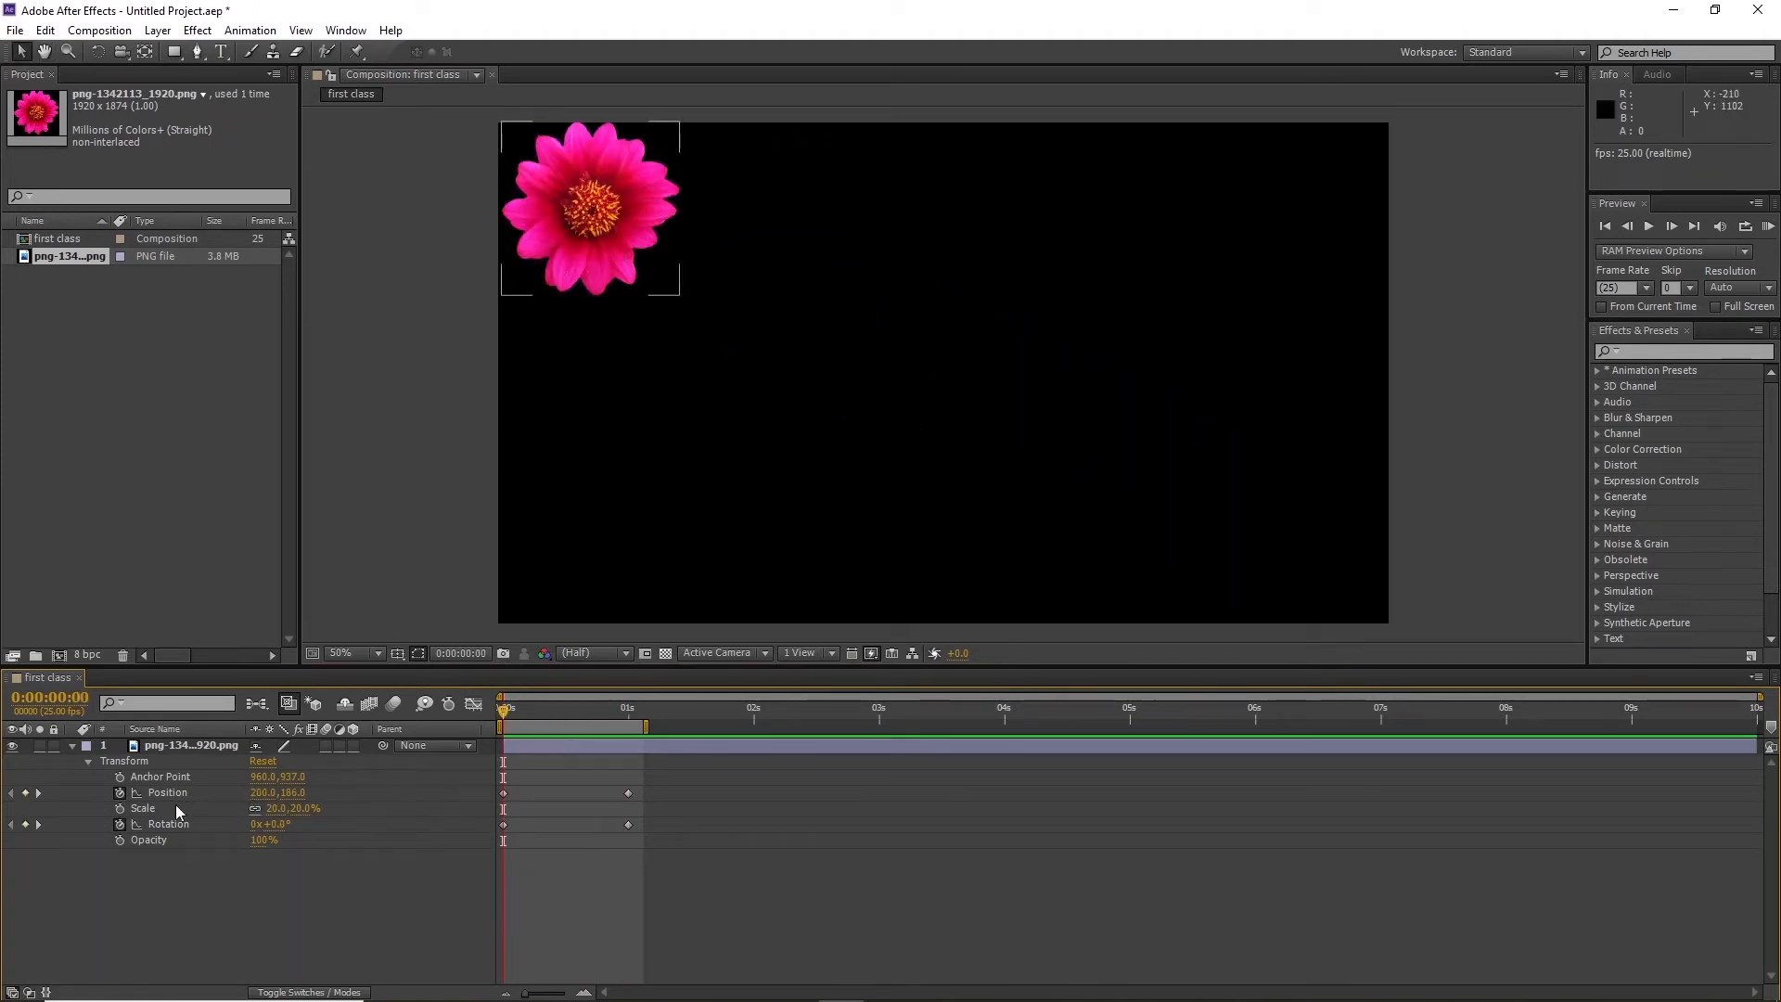
Enable Scale keyframing for the flower at 0:00:00:00 and set that keyframe to 0%
left_click(188, 743)
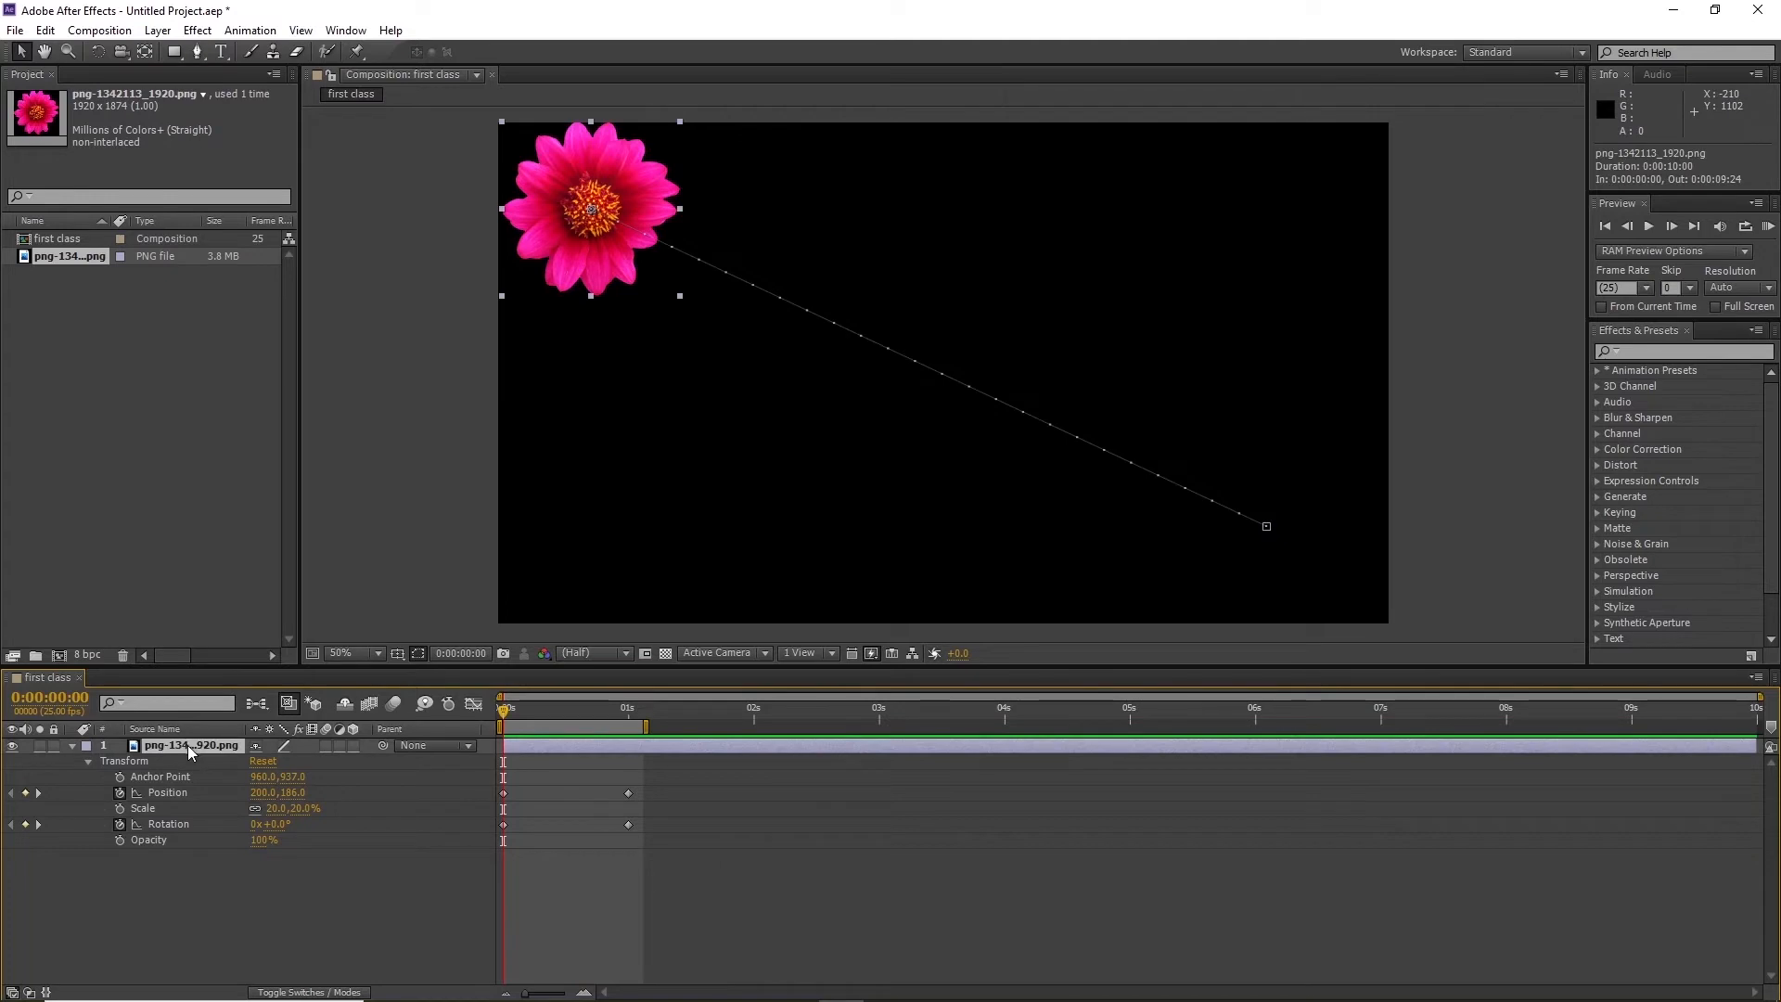
left_click(120, 808)
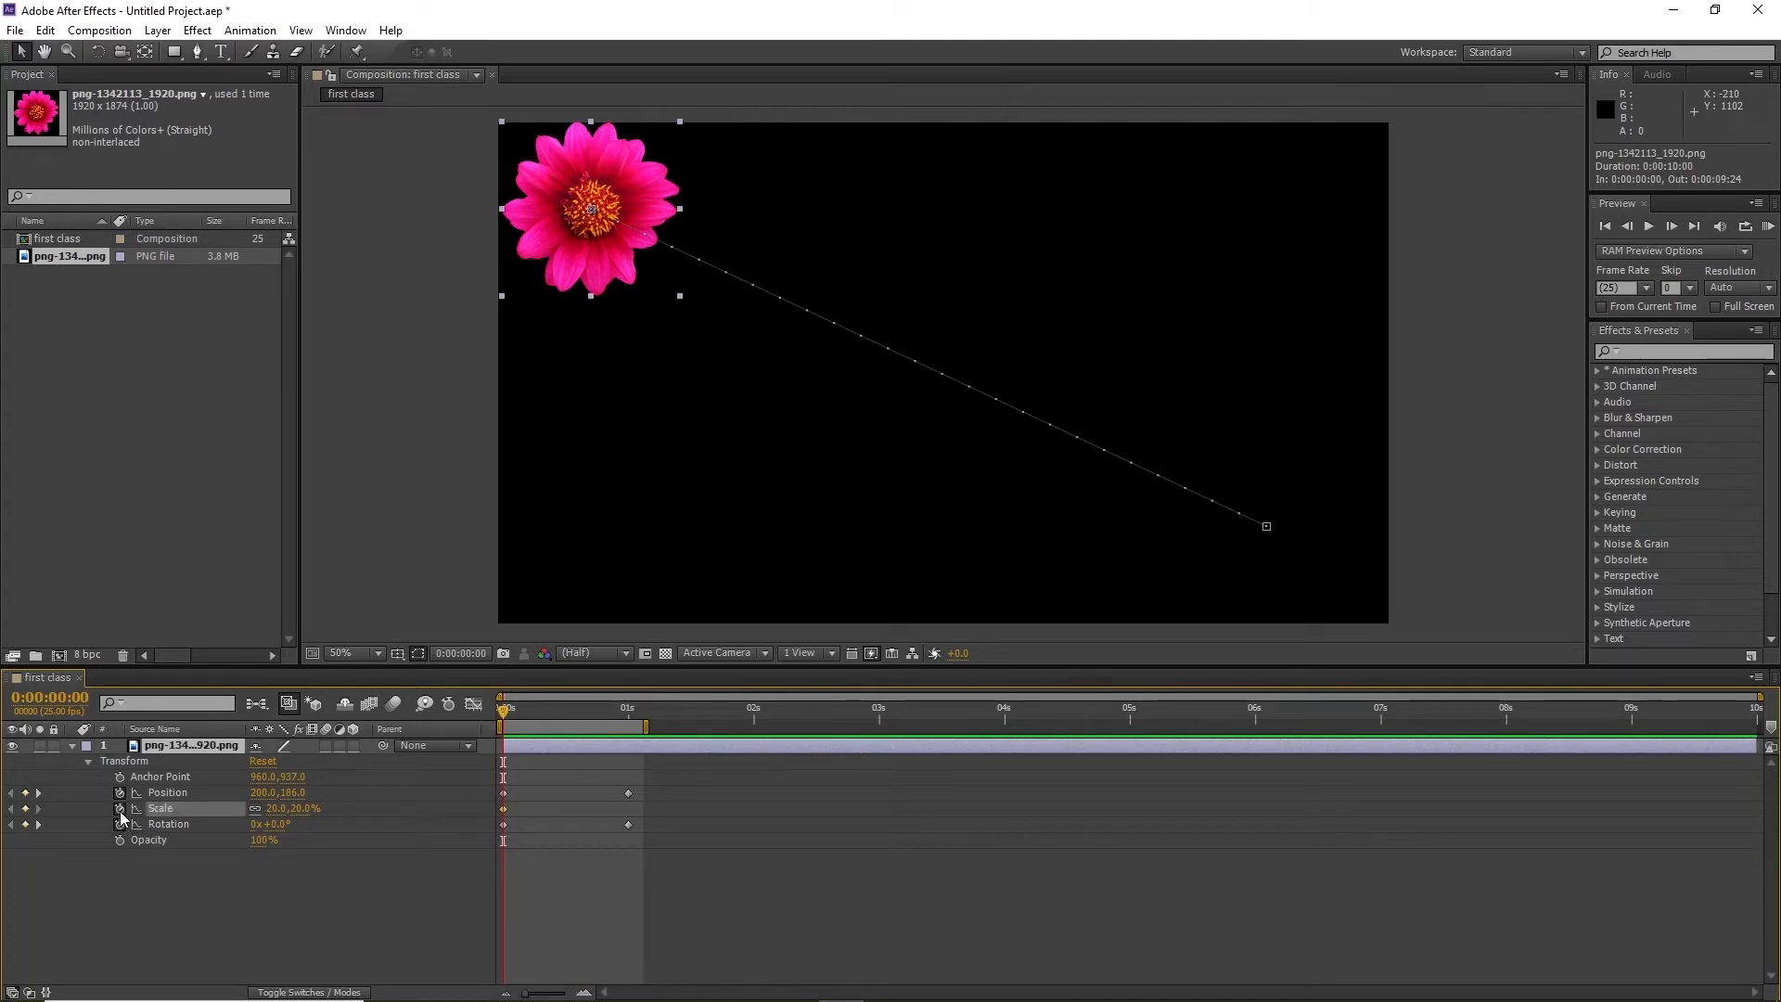
left_click(277, 808)
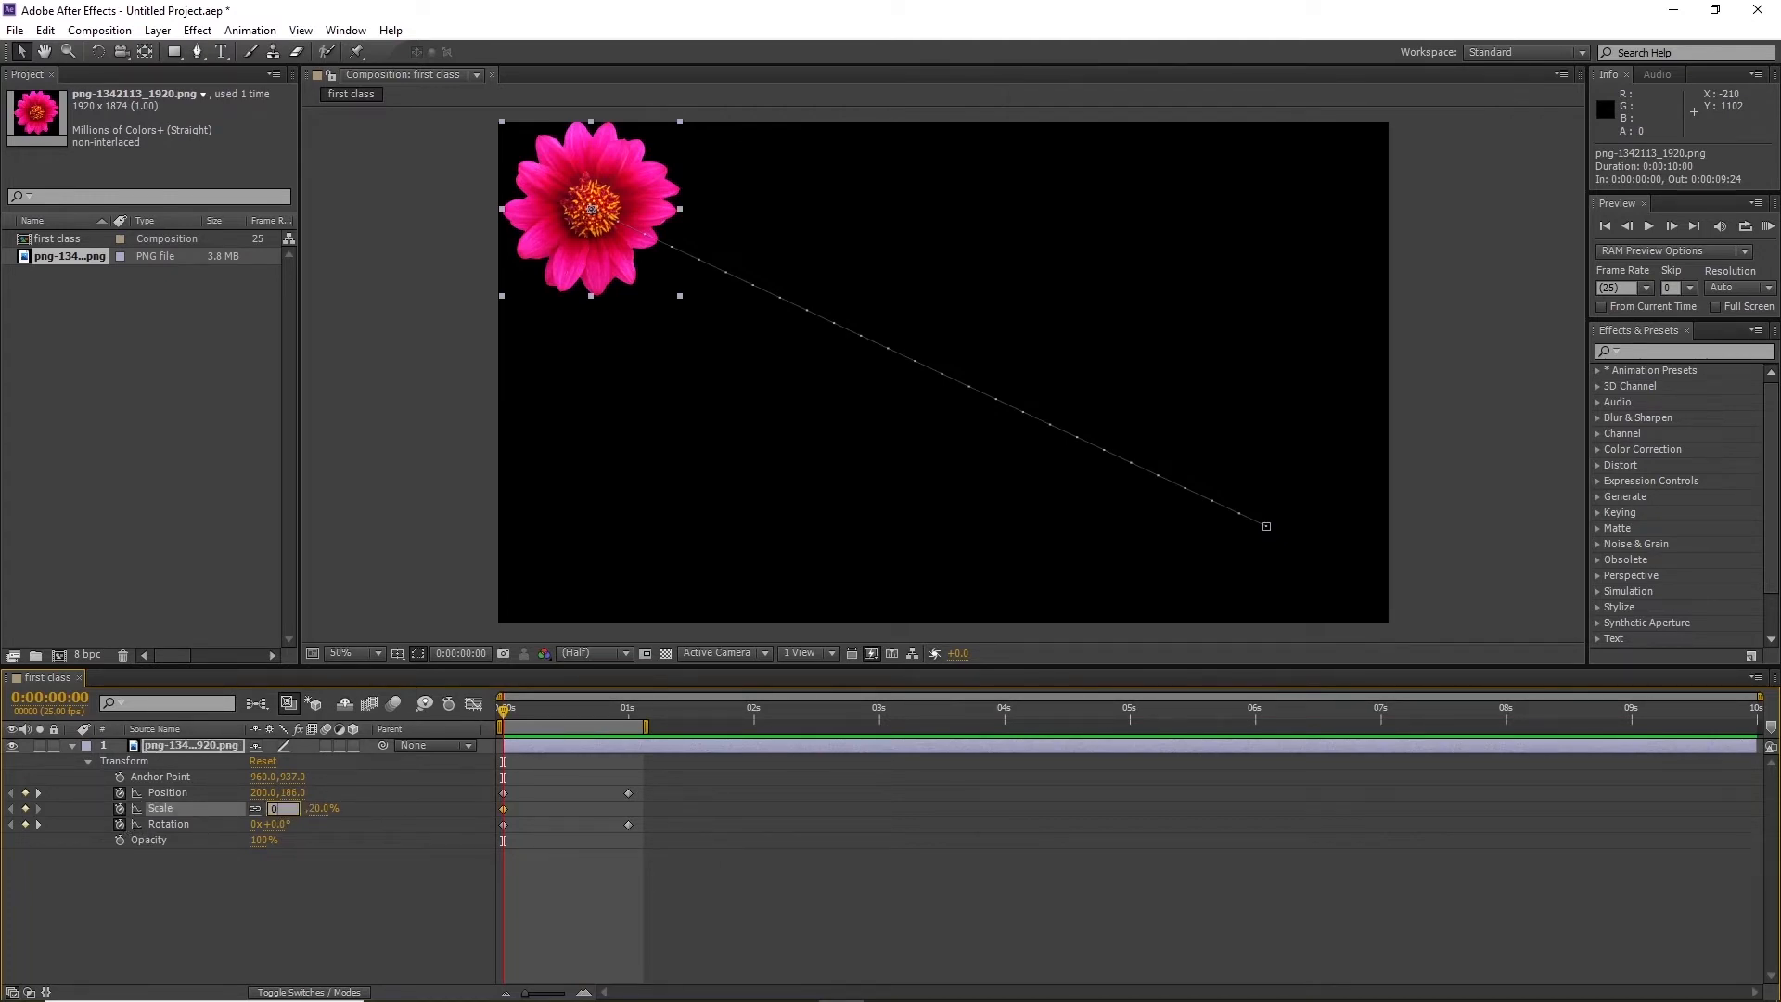
left_click(423, 867)
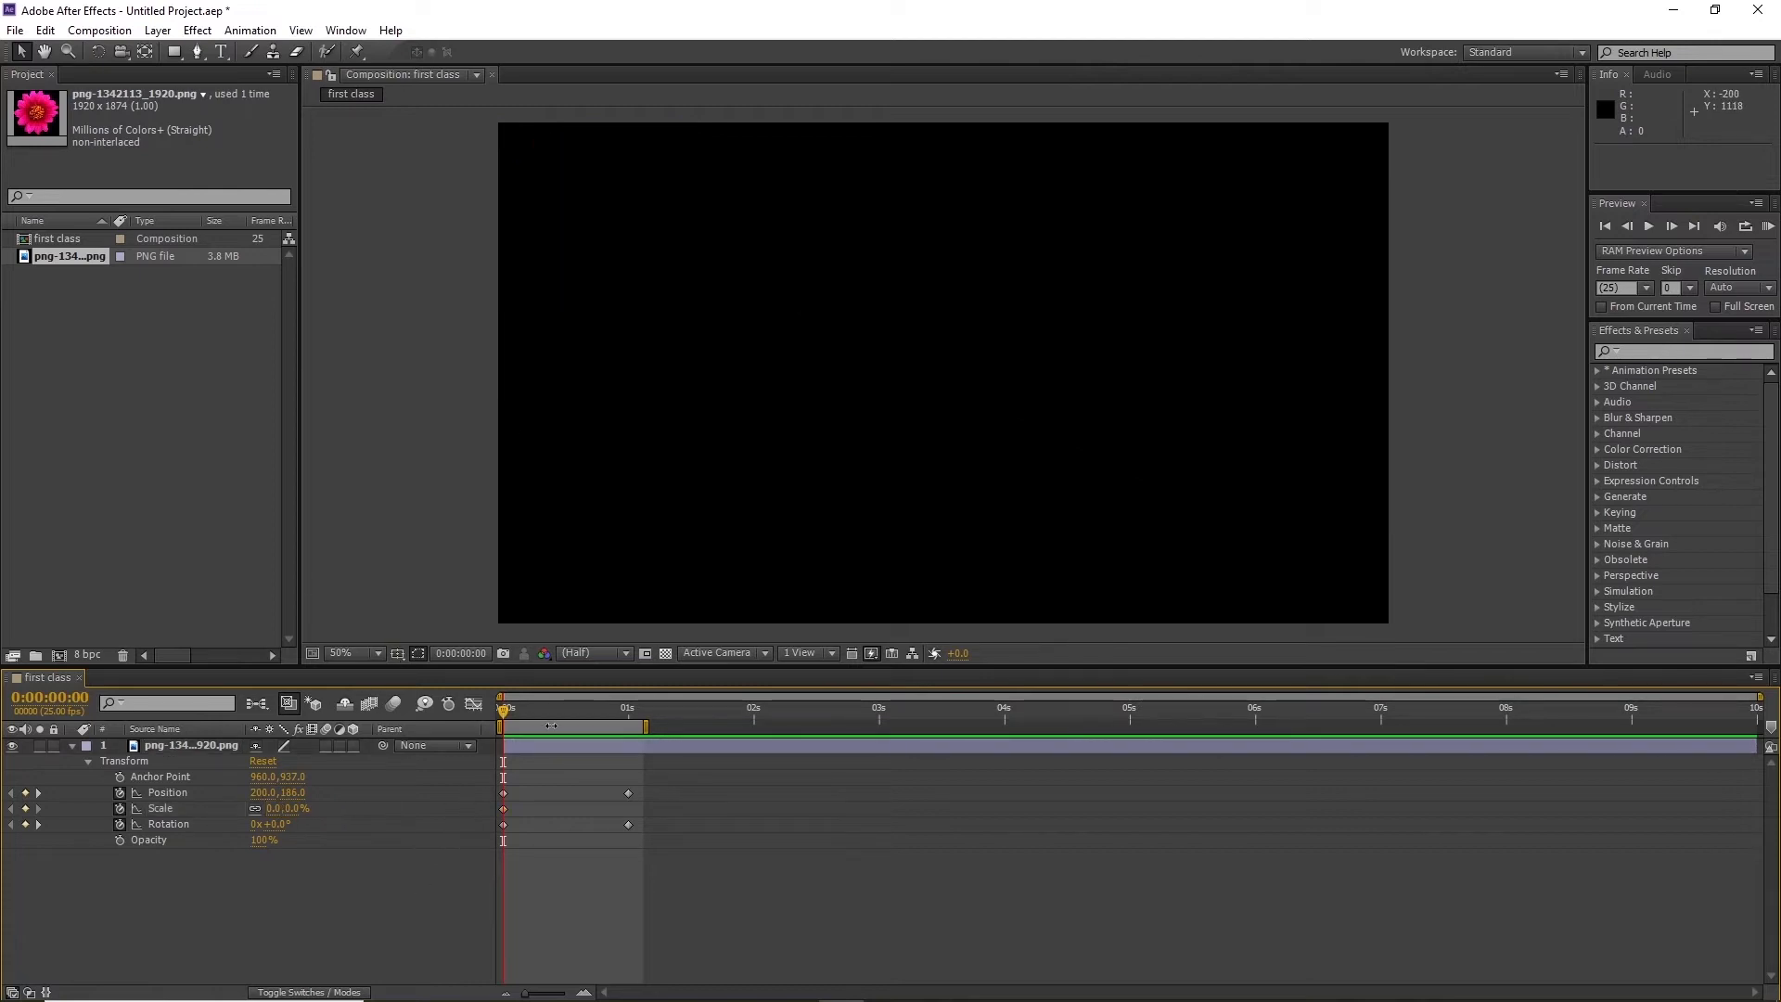
Set the flower's scale to 20% at 0:00:01:00 and preview the animation from the start
left_click(627, 709)
left_click(277, 808)
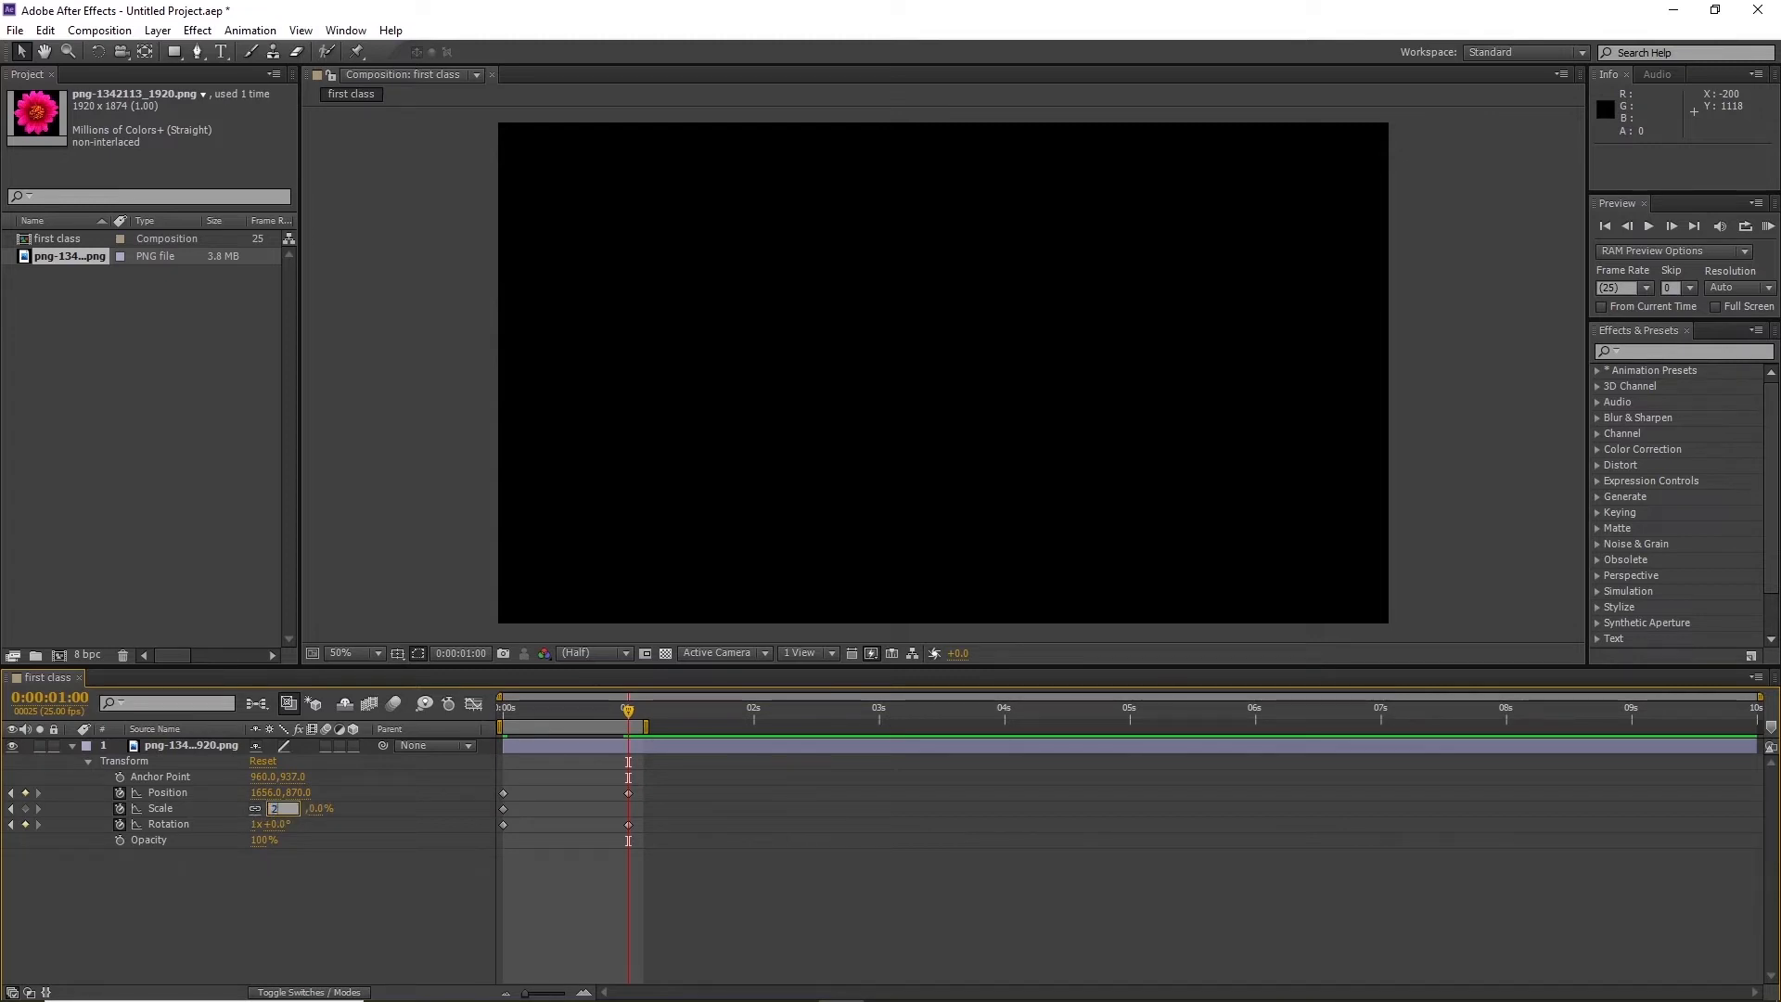
left_click(303, 869)
left_click_drag(628, 727, 475, 742)
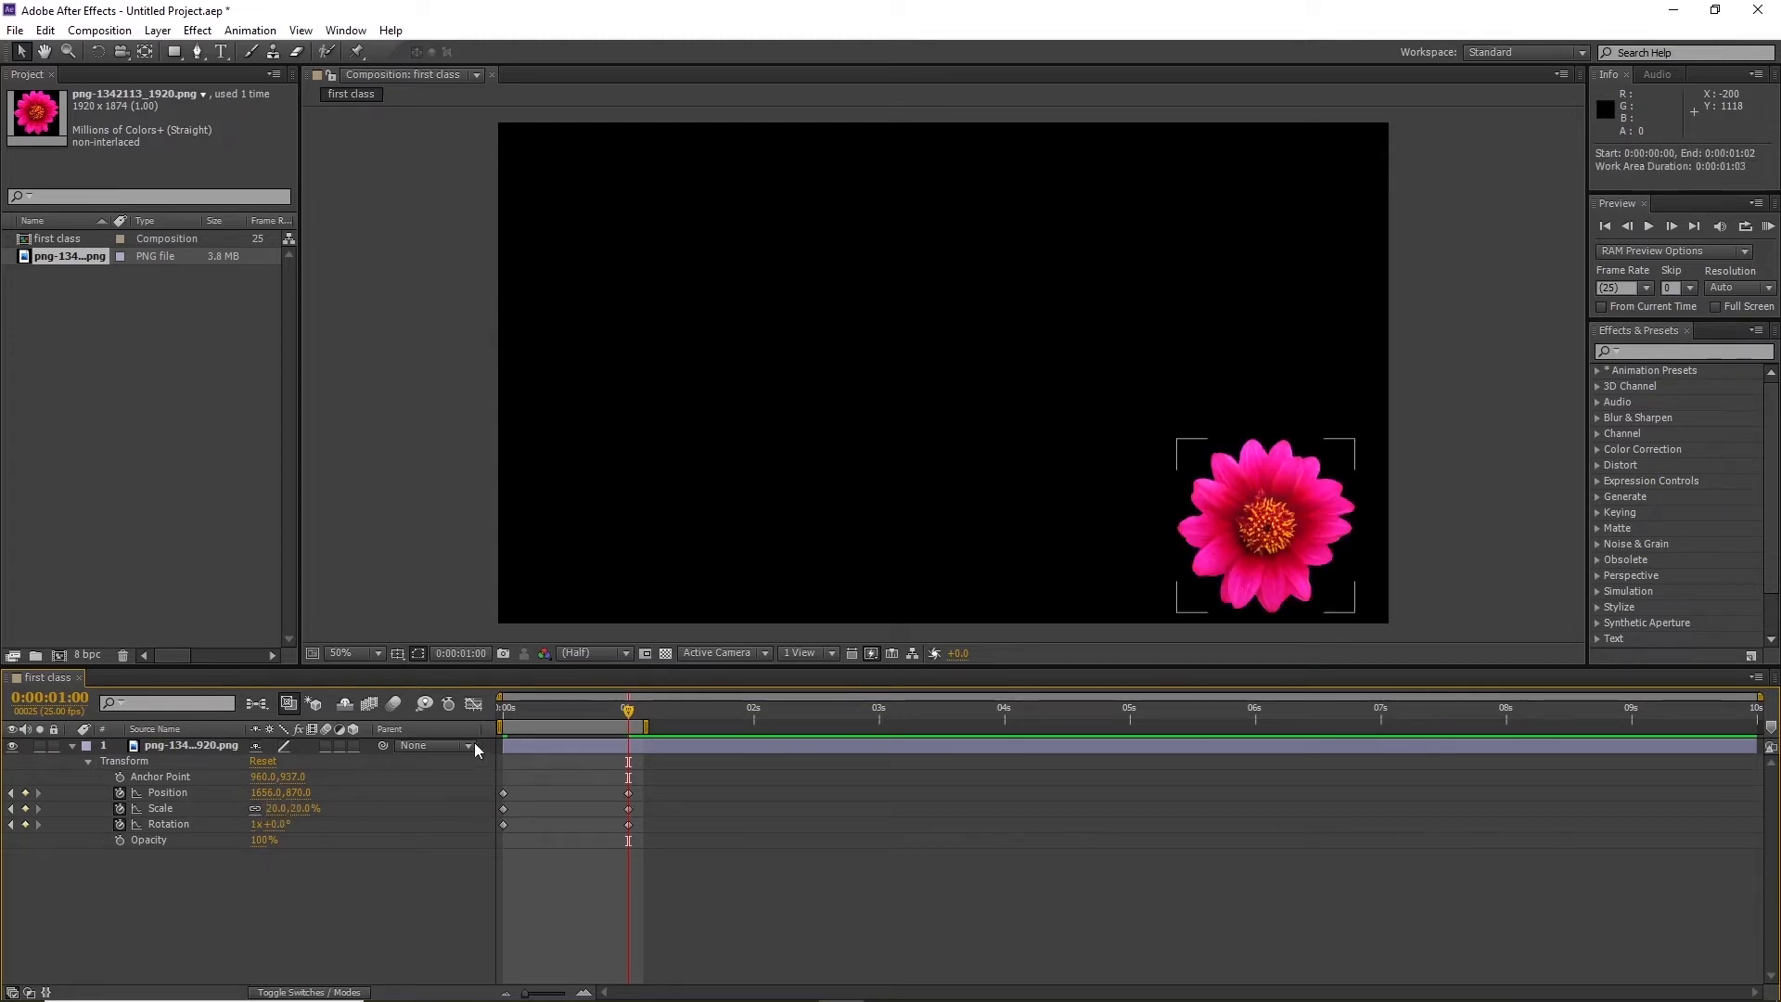
key("Home")
key("space")
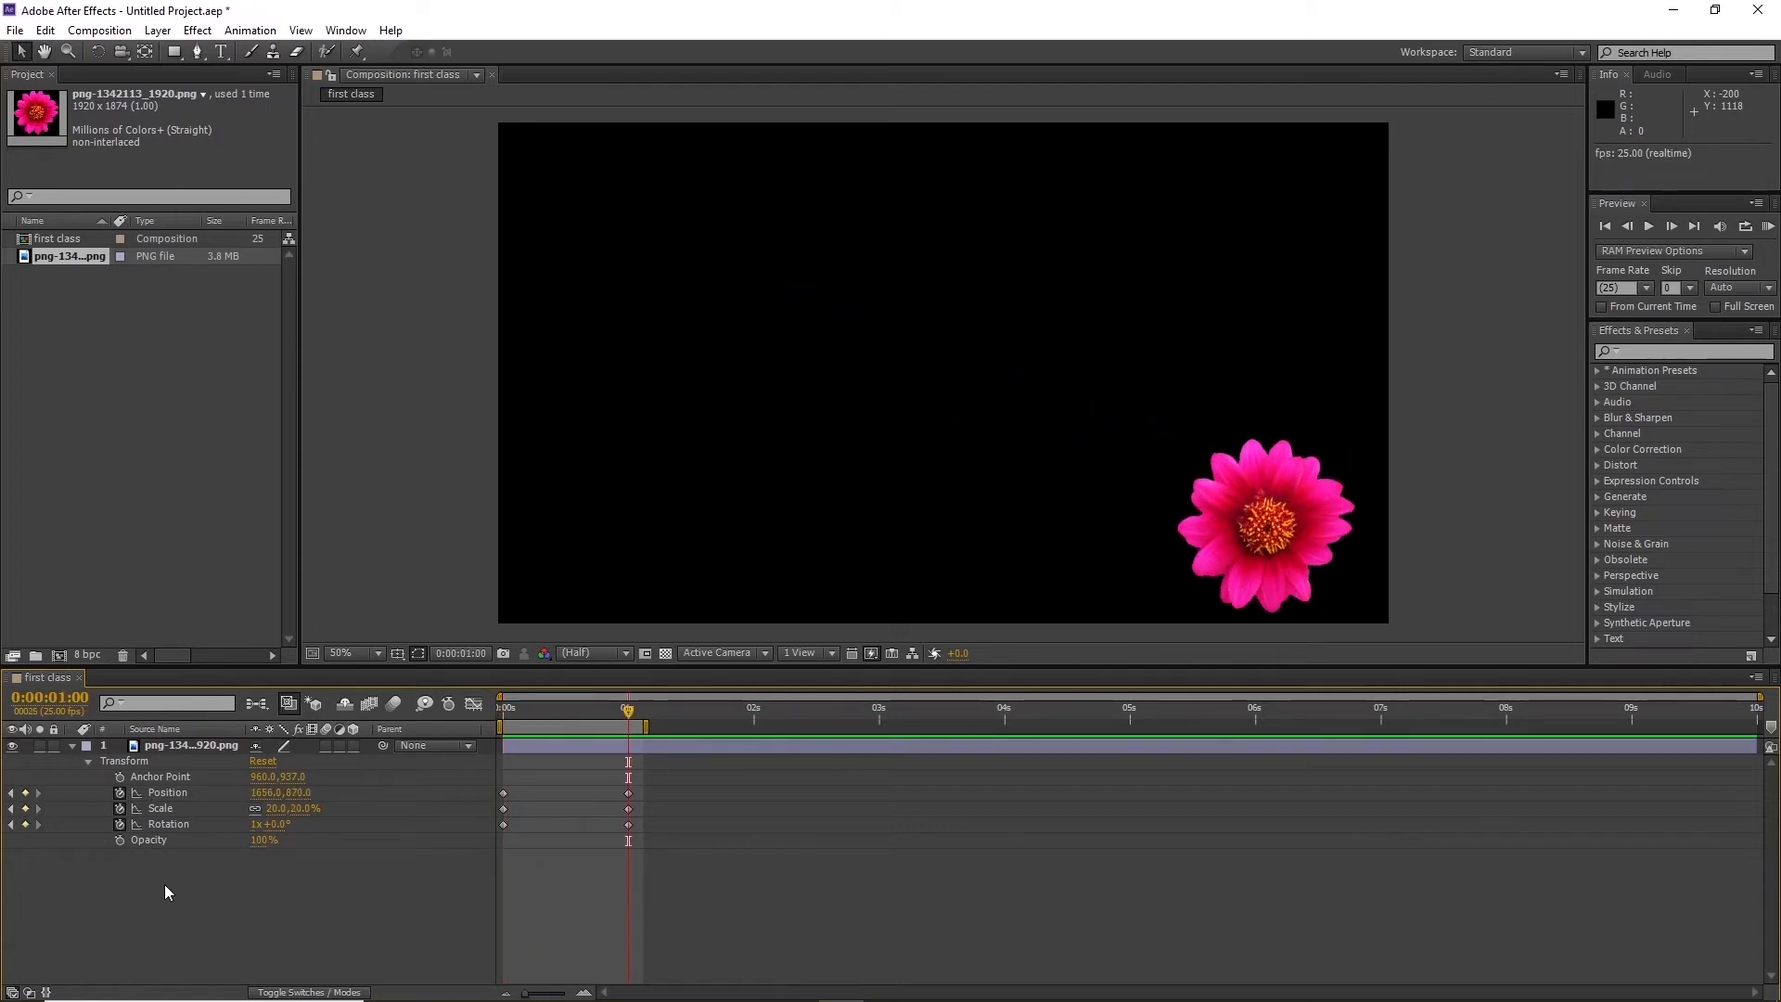
left_click_drag(540, 710, 493, 714)
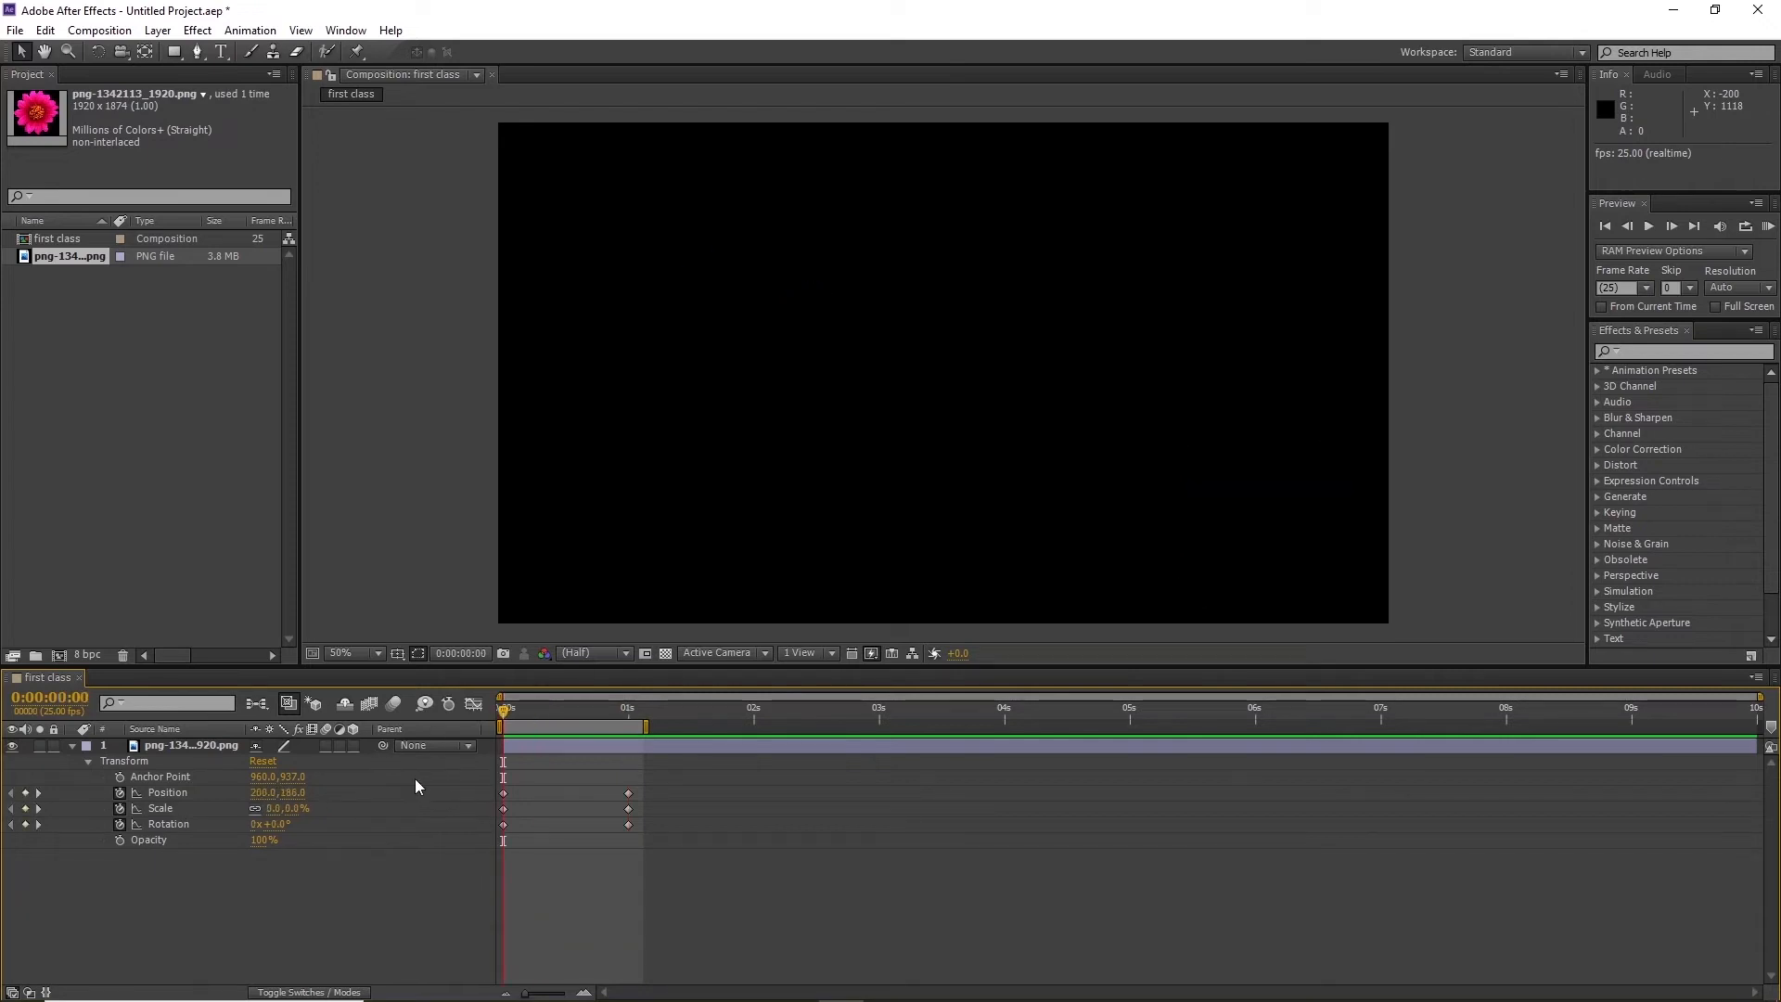
Try out lower opacity values, restore 100%, and enable Opacity keyframing for the flower at 0:00:00:00
left_click_drag(260, 847, 222, 840)
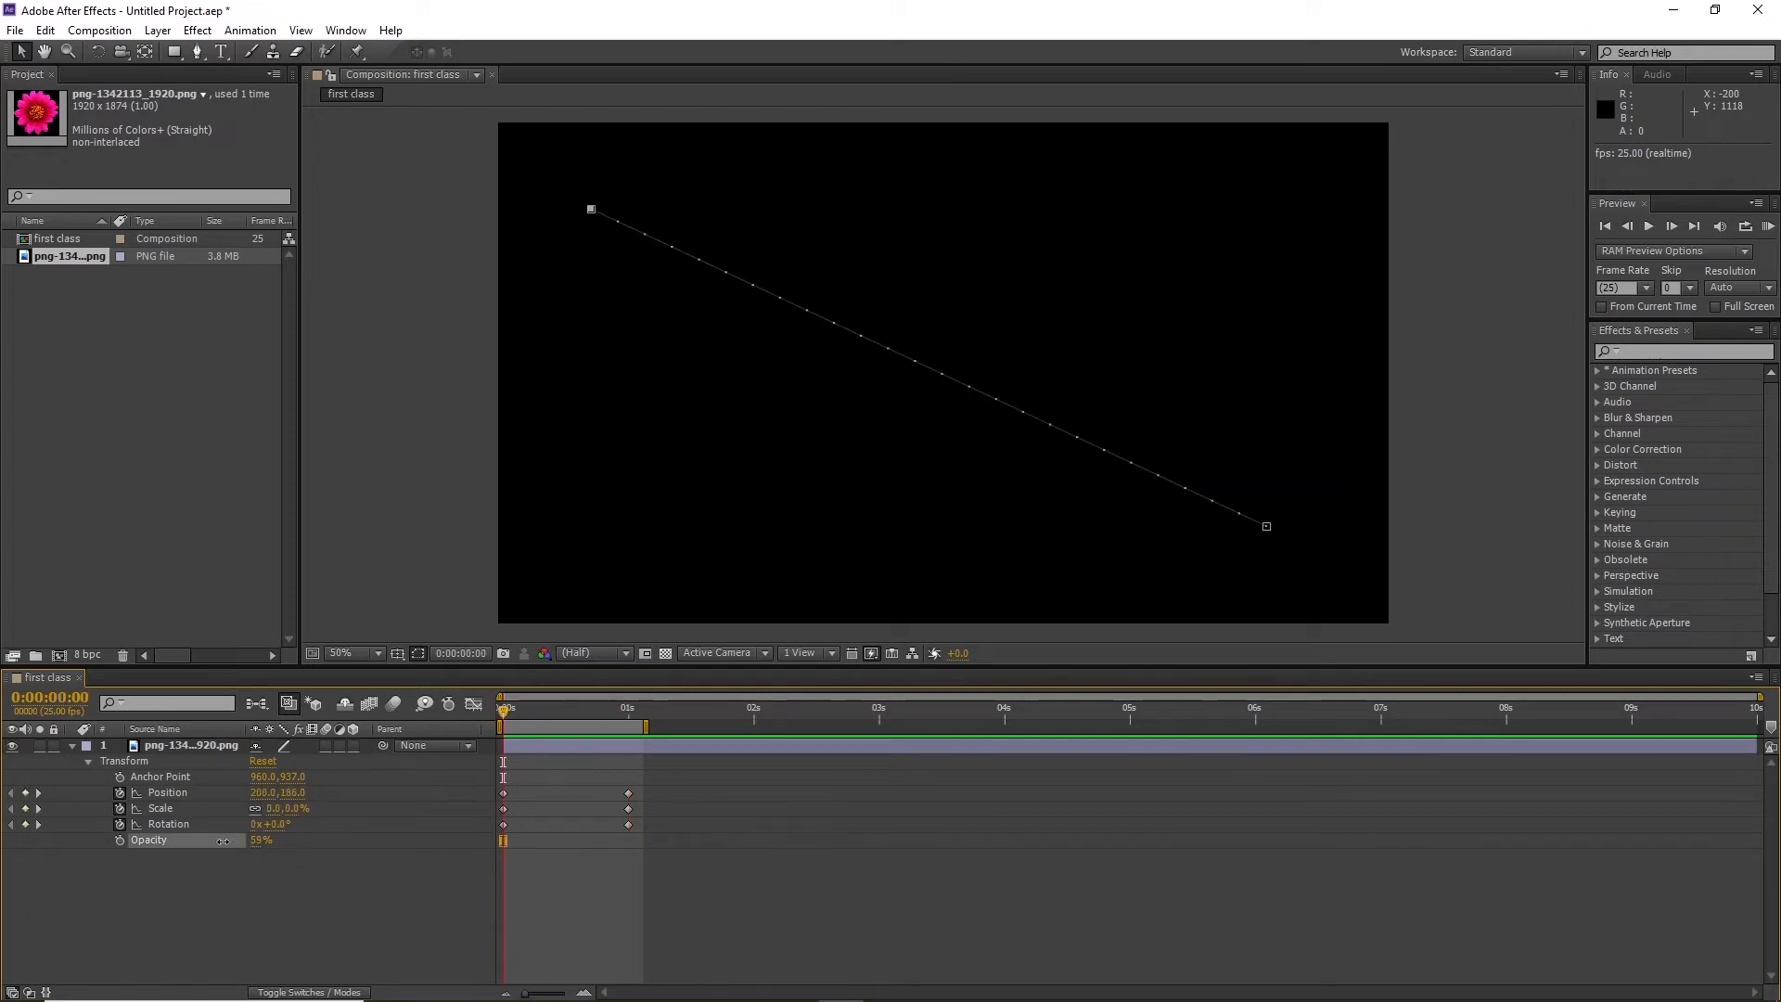
left_click_drag(137, 858, 307, 855)
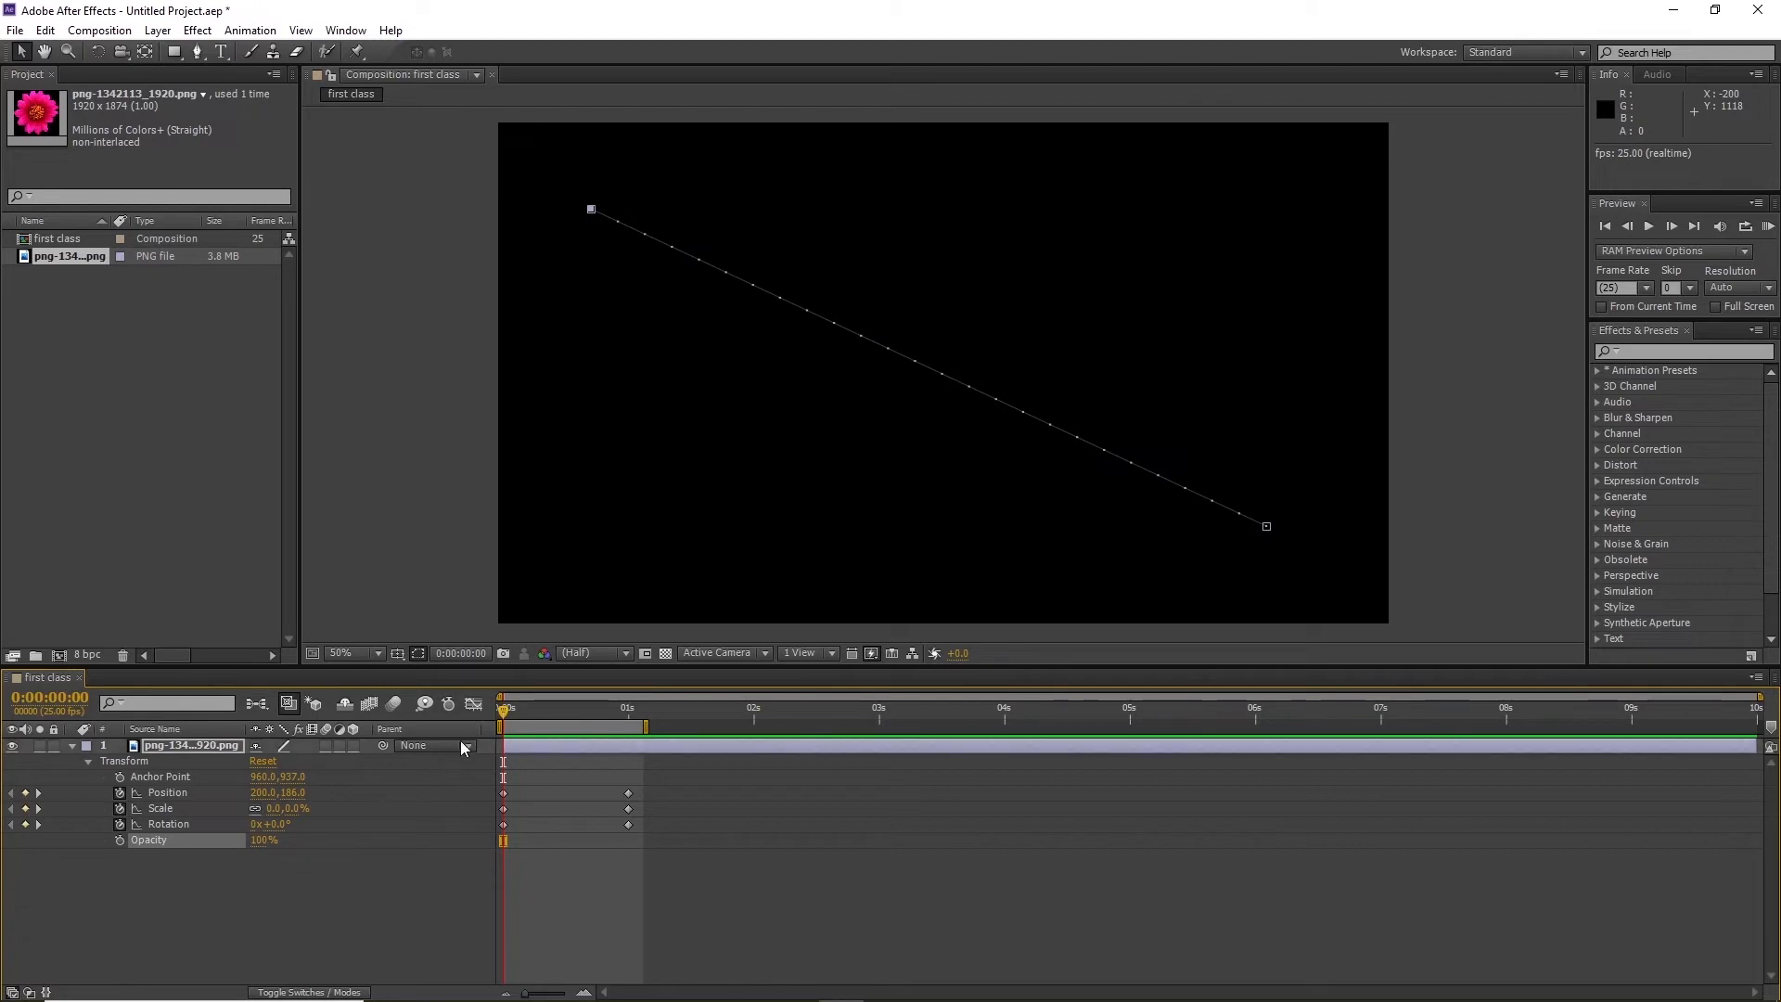
left_click(120, 840)
left_click_drag(501, 719, 655, 843)
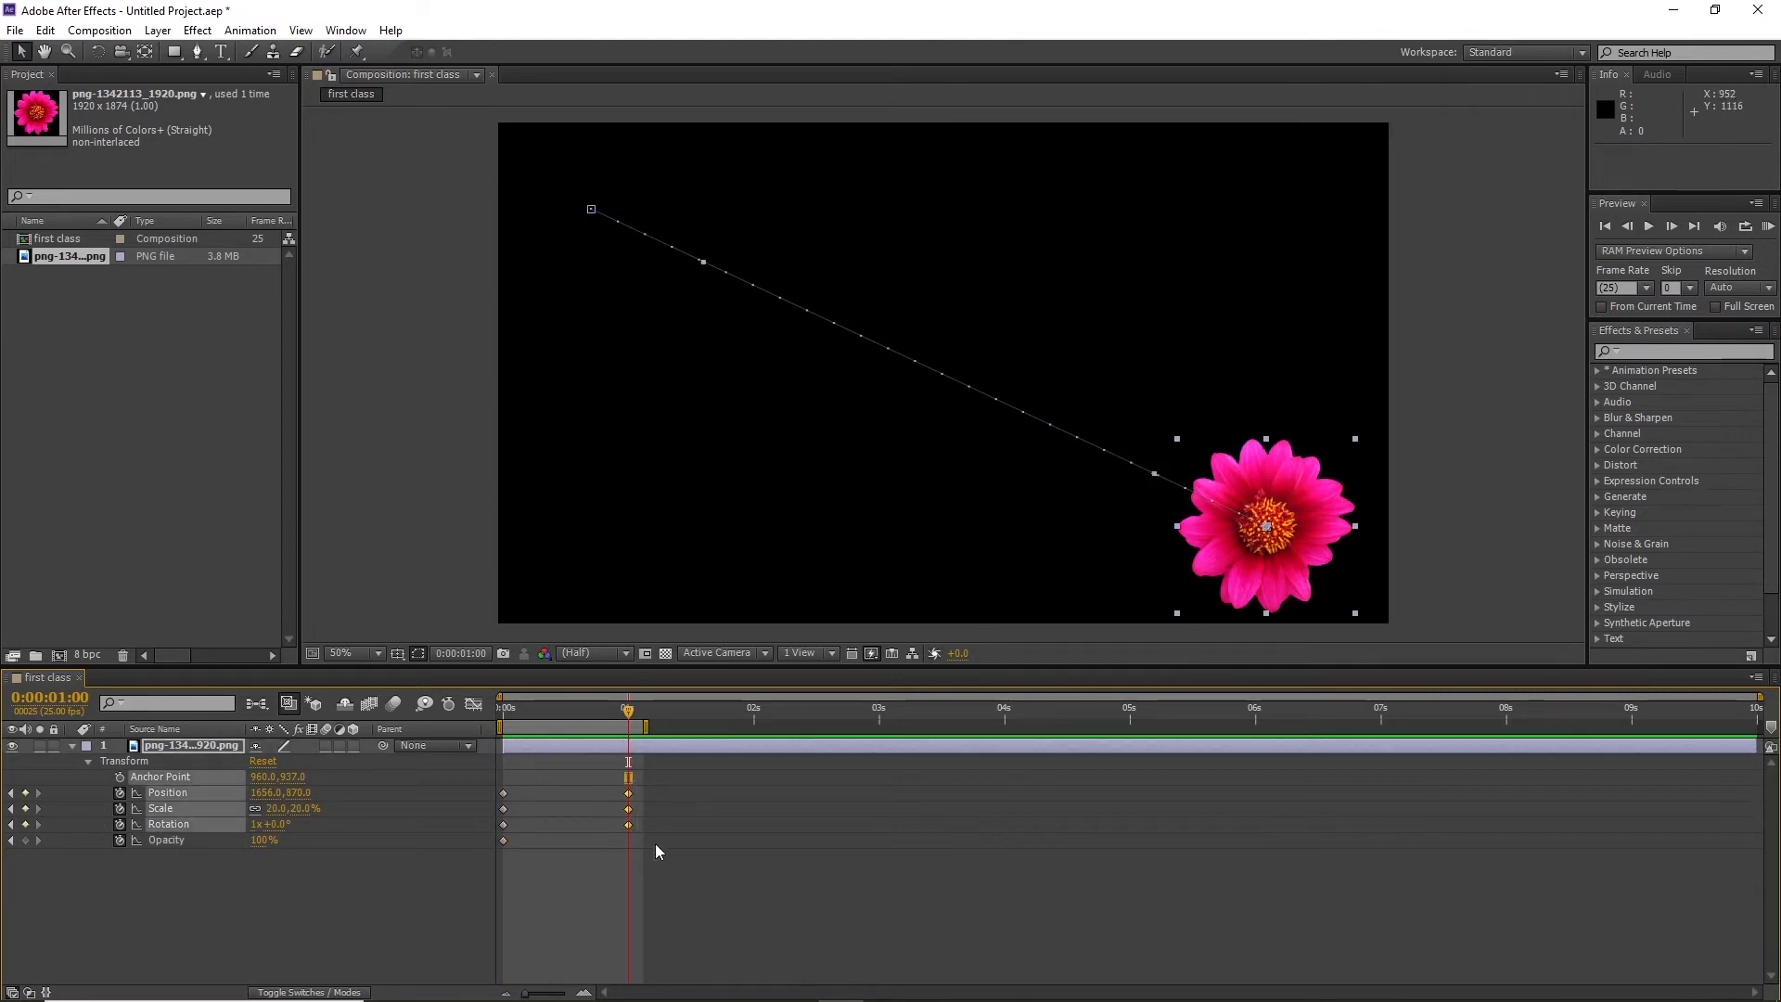
left_click(602, 892)
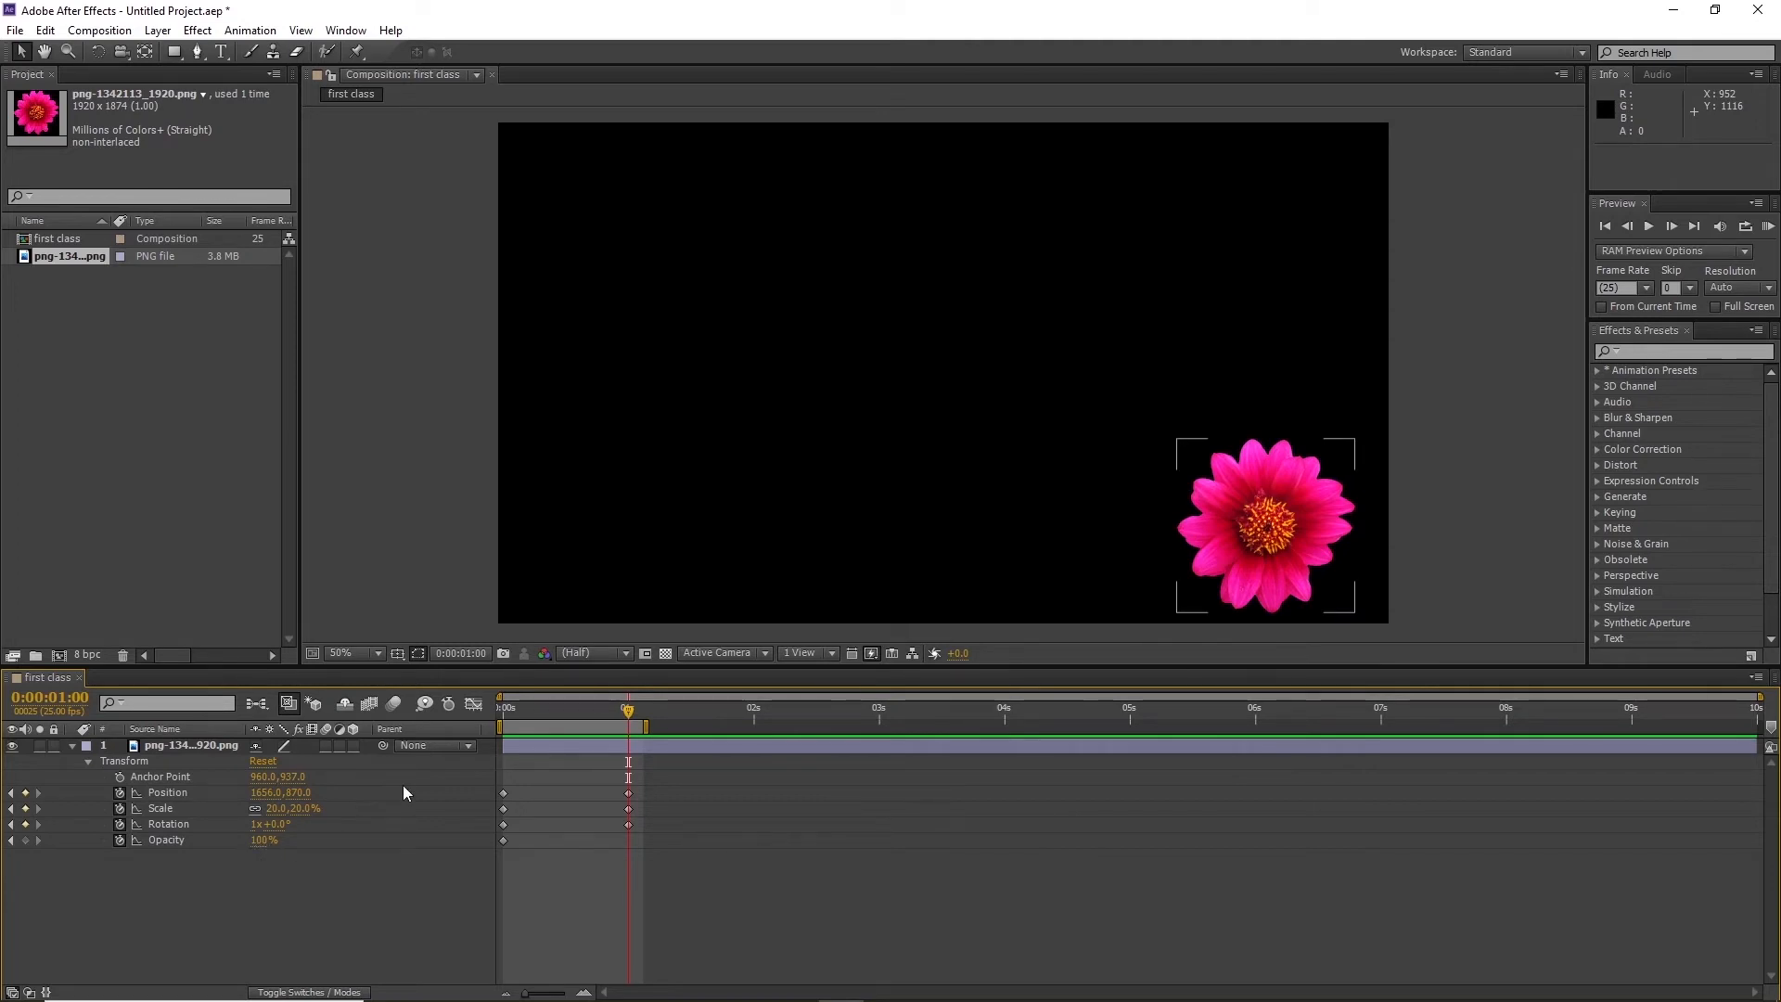
left_click_drag(542, 714, 458, 721)
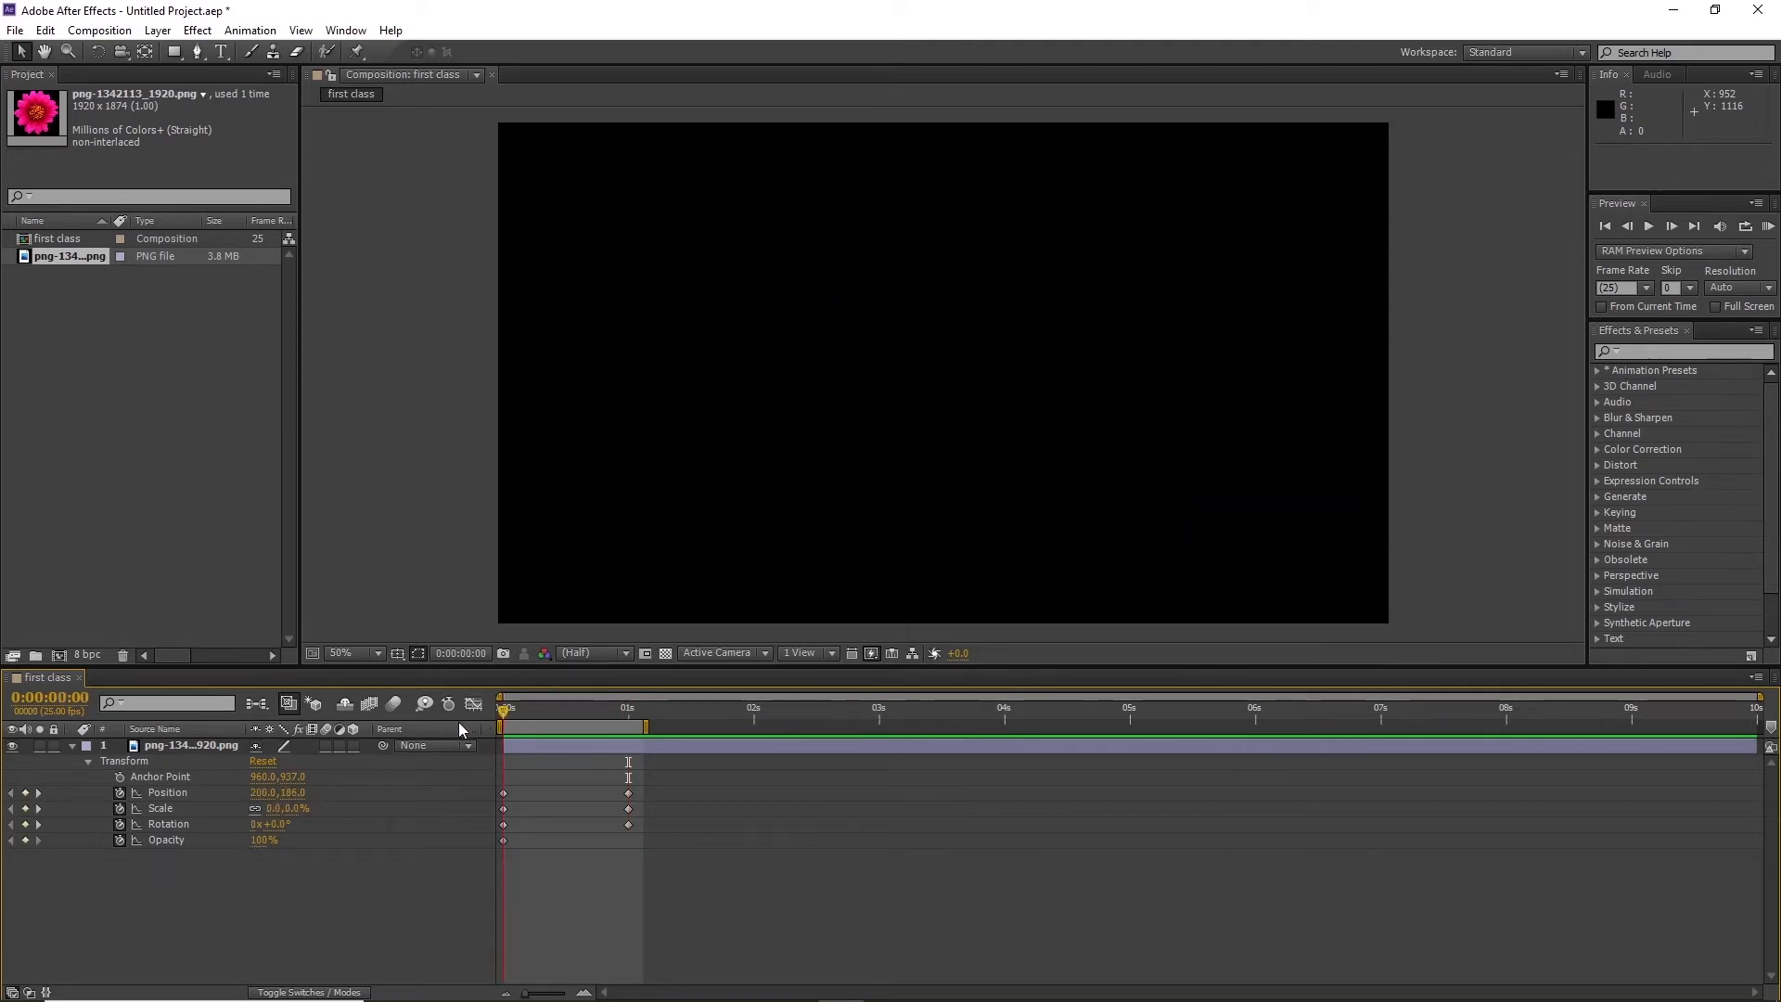
left_click(503, 840)
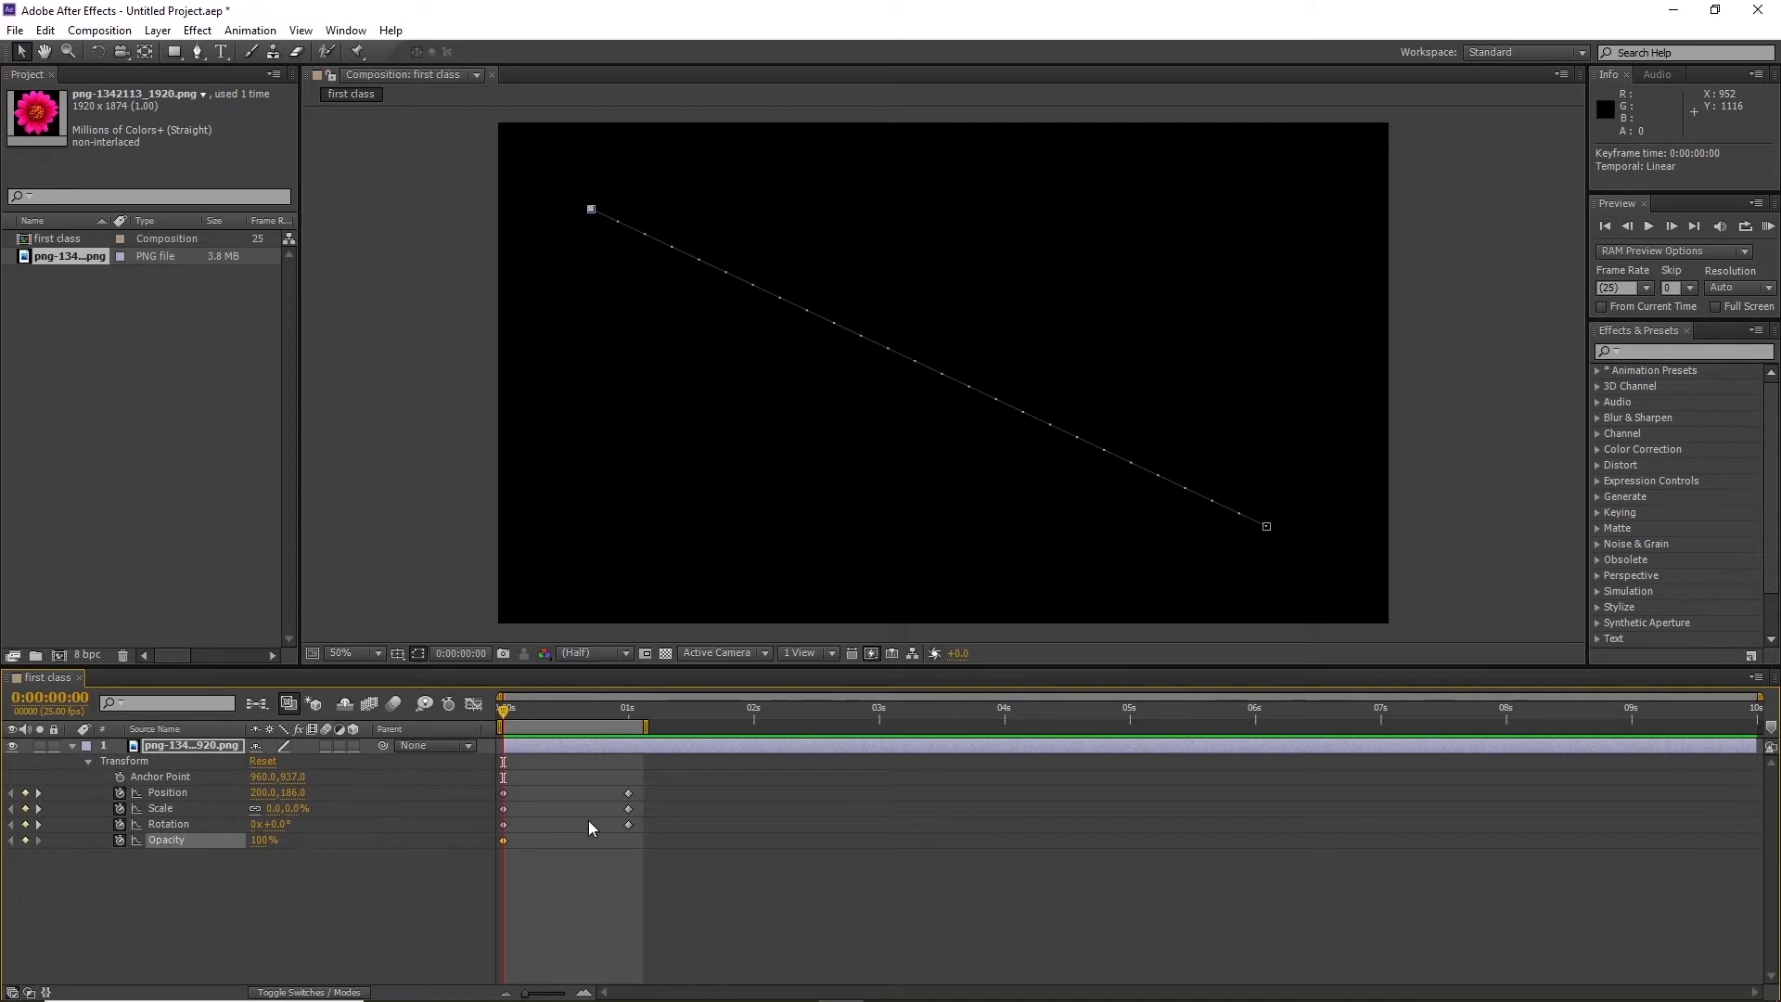
Try adding an Opacity keyframe at 0:00:00:15 and delete it
left_click_drag(547, 711, 627, 716)
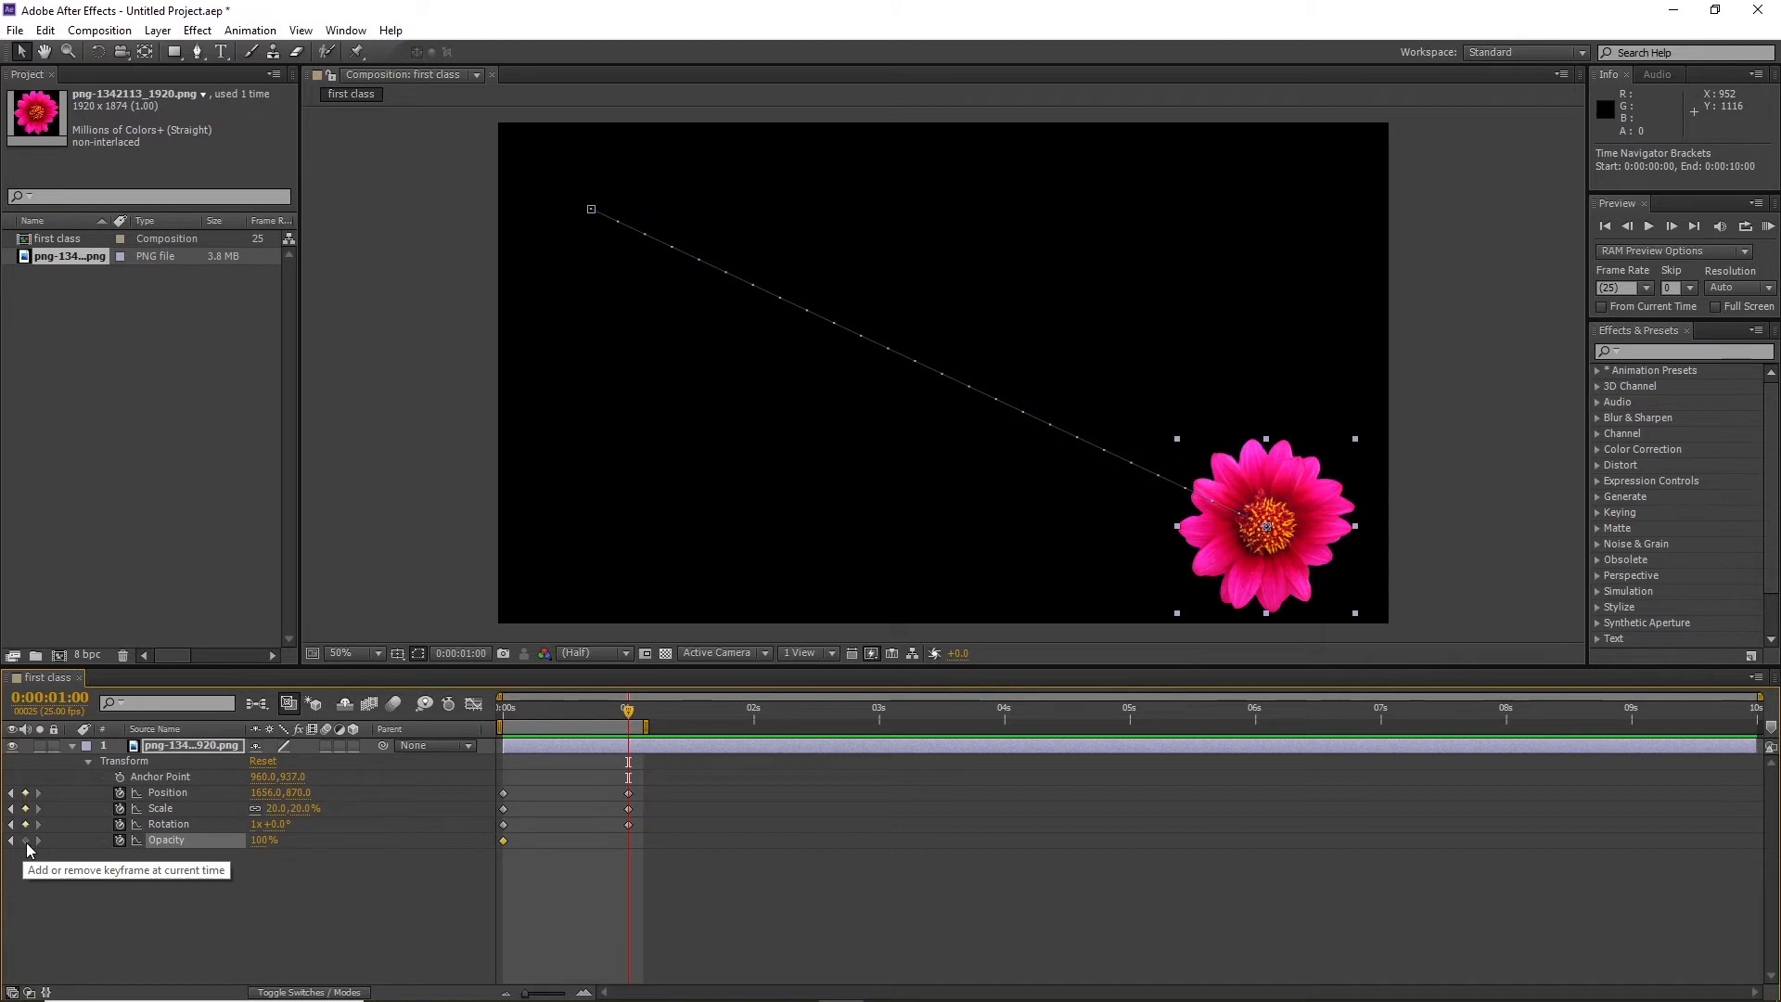
left_click(578, 714)
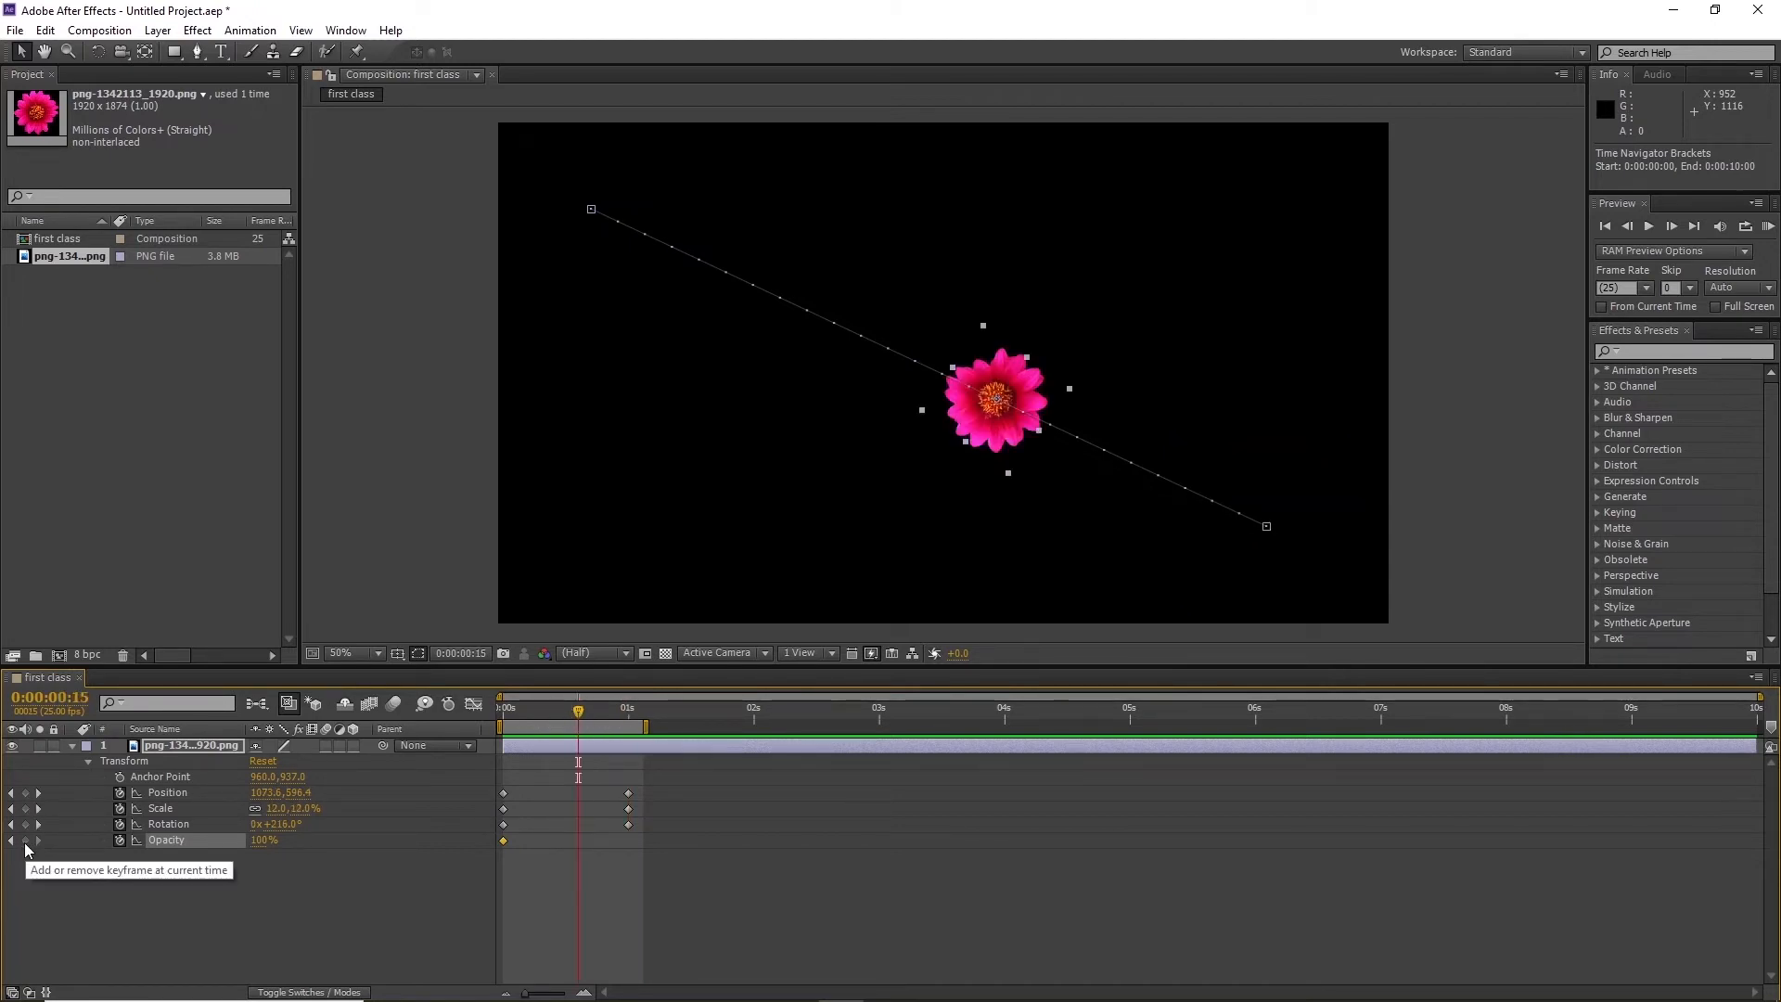
left_click(25, 840)
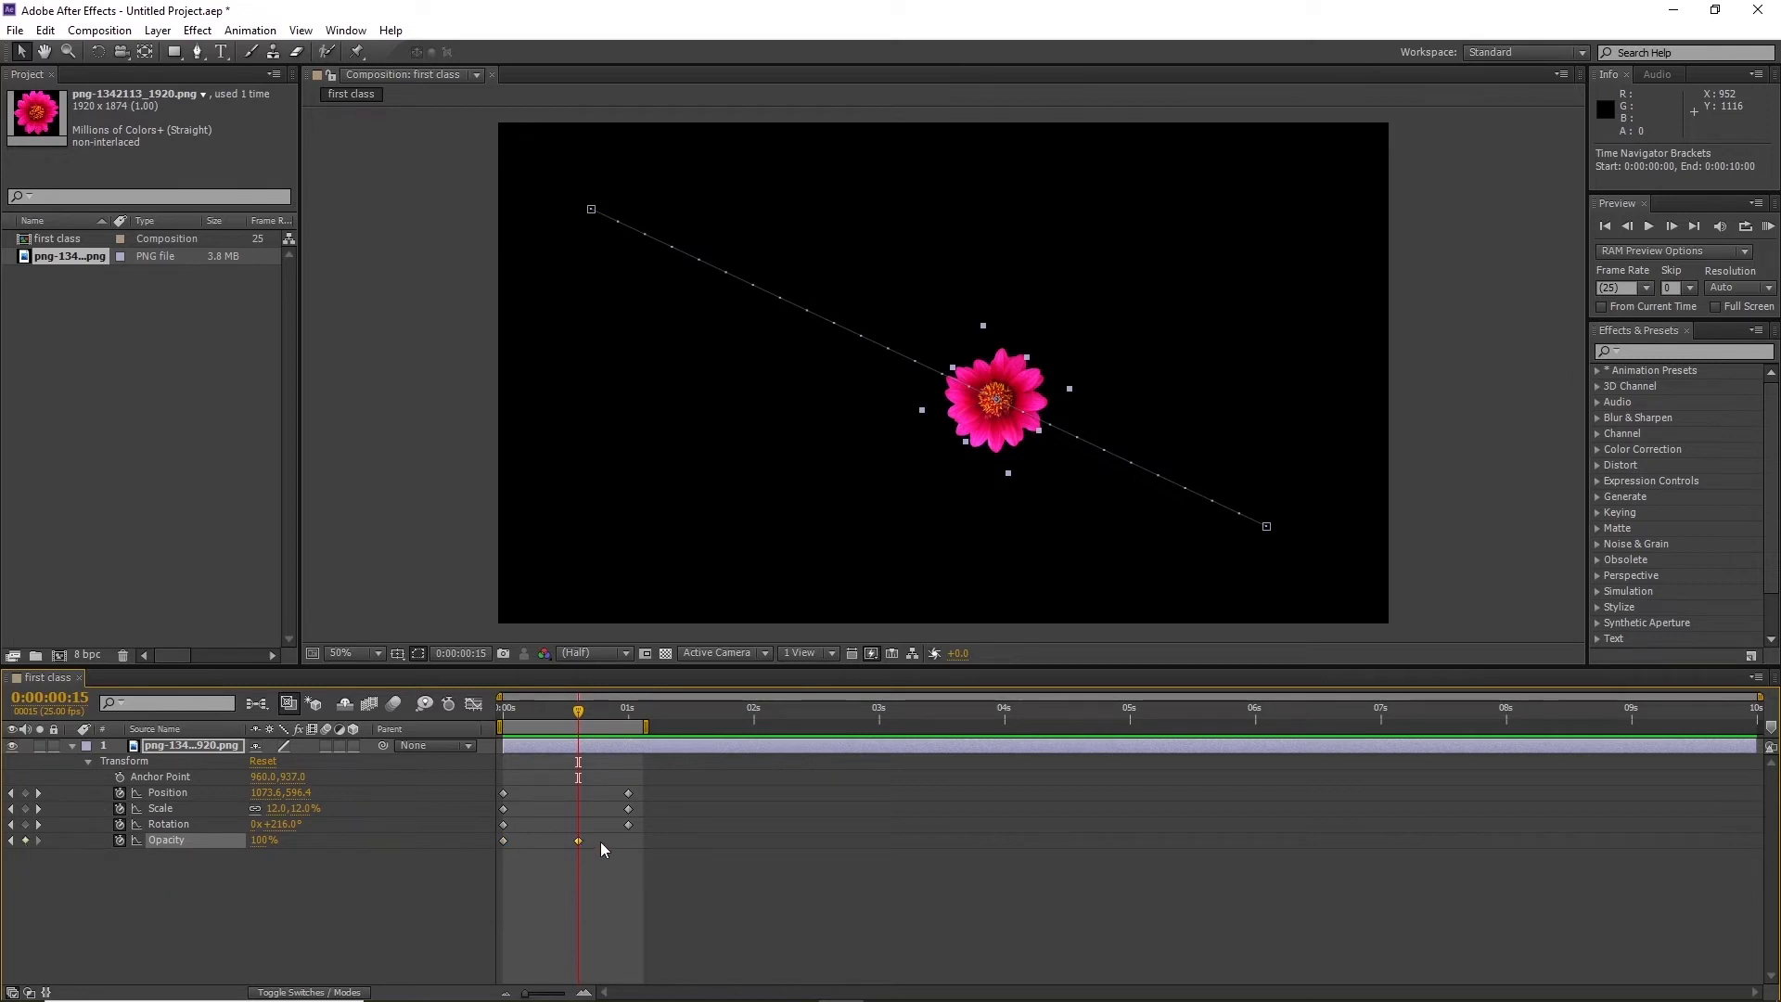
key("Delete")
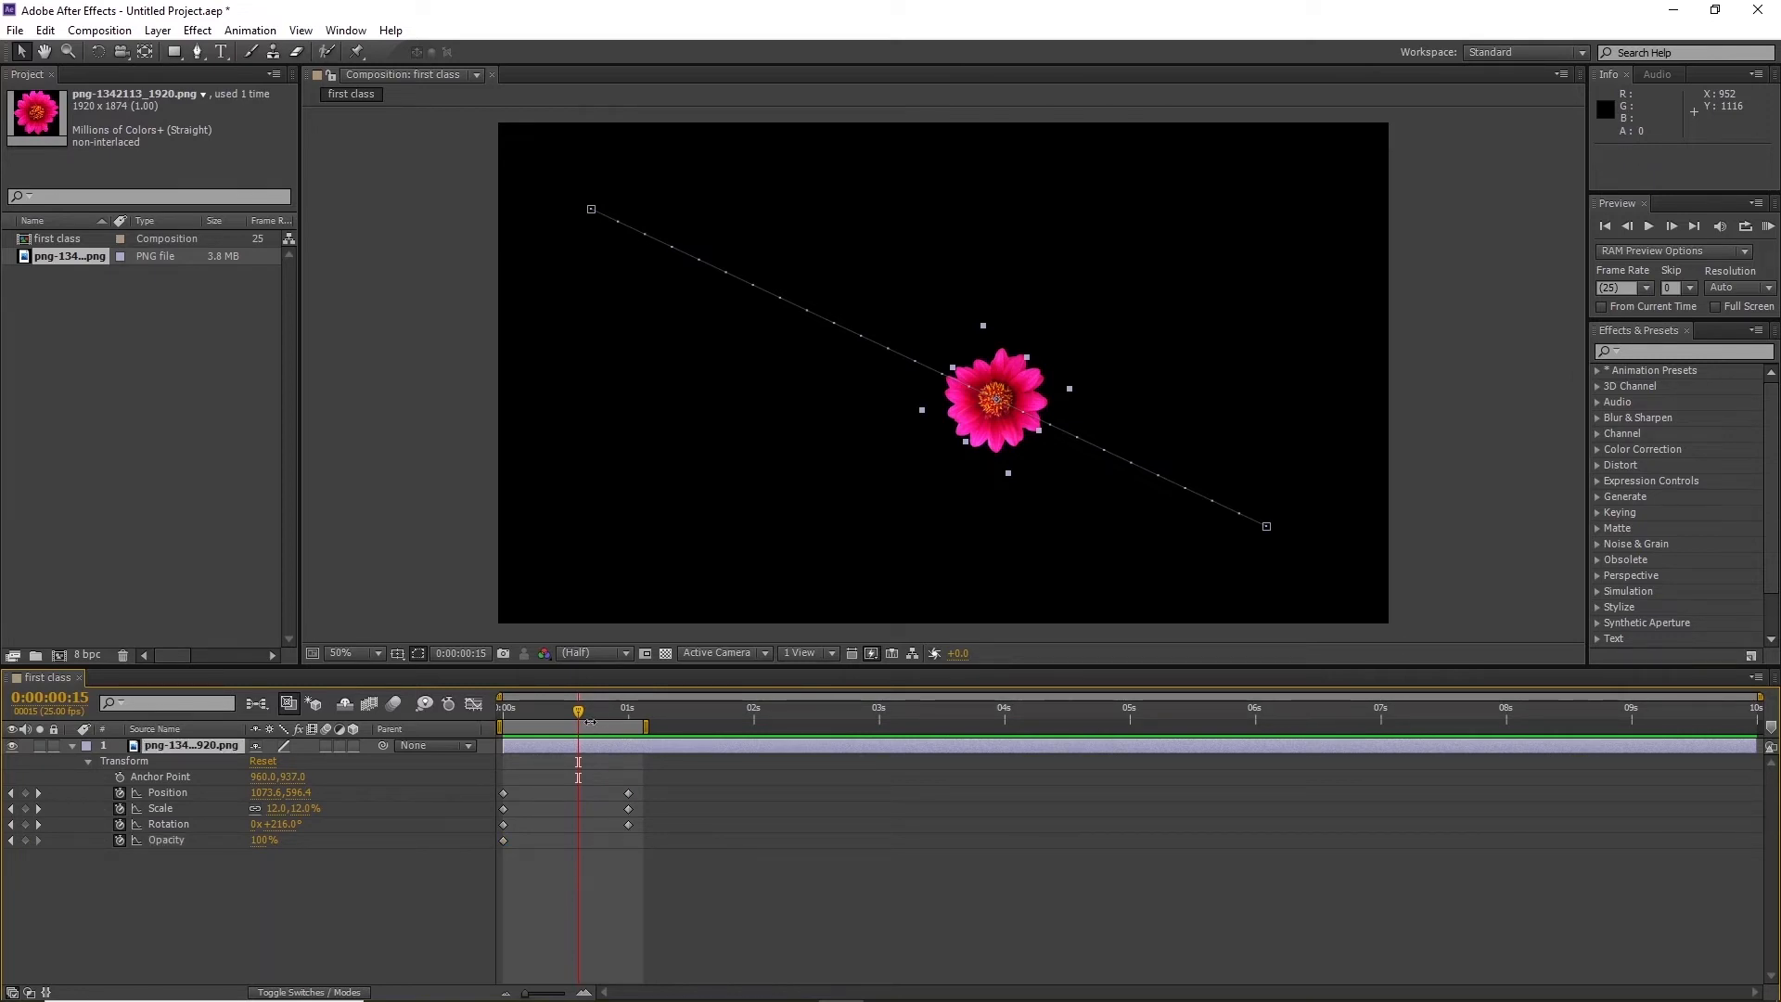
Add an Opacity keyframe of 100% for the flower at 0:00:01:00
left_click_drag(579, 717, 633, 729)
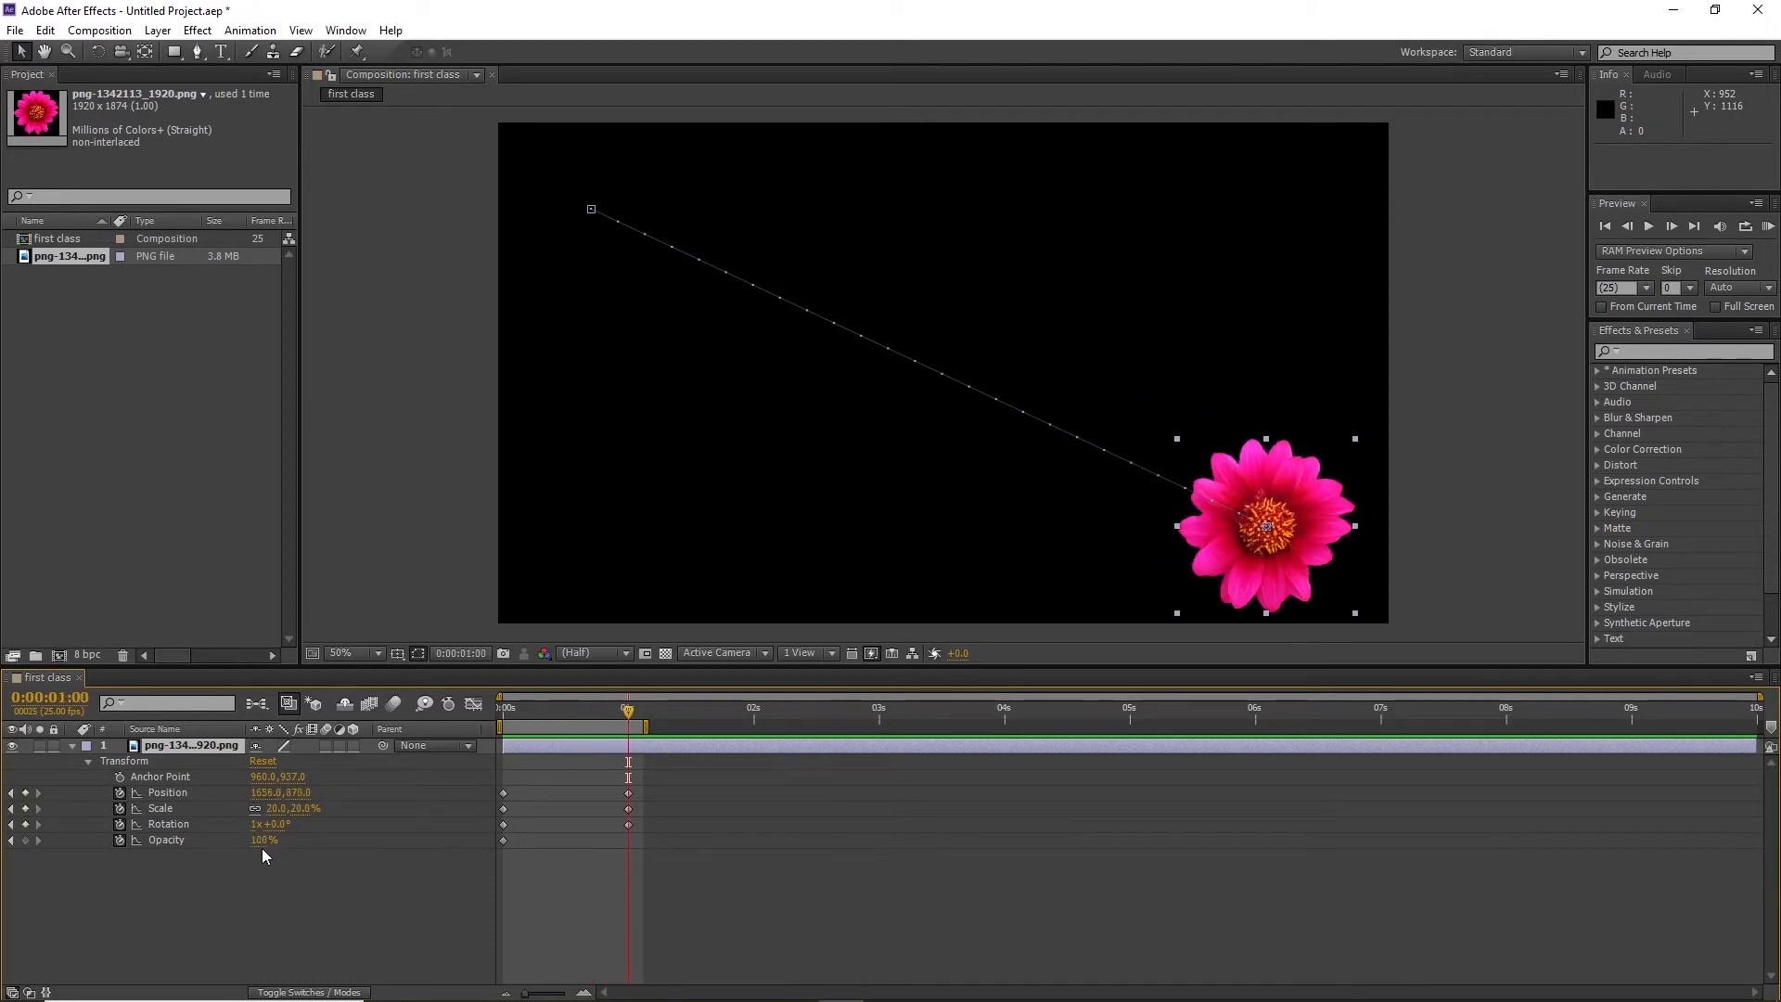
left_click(25, 840)
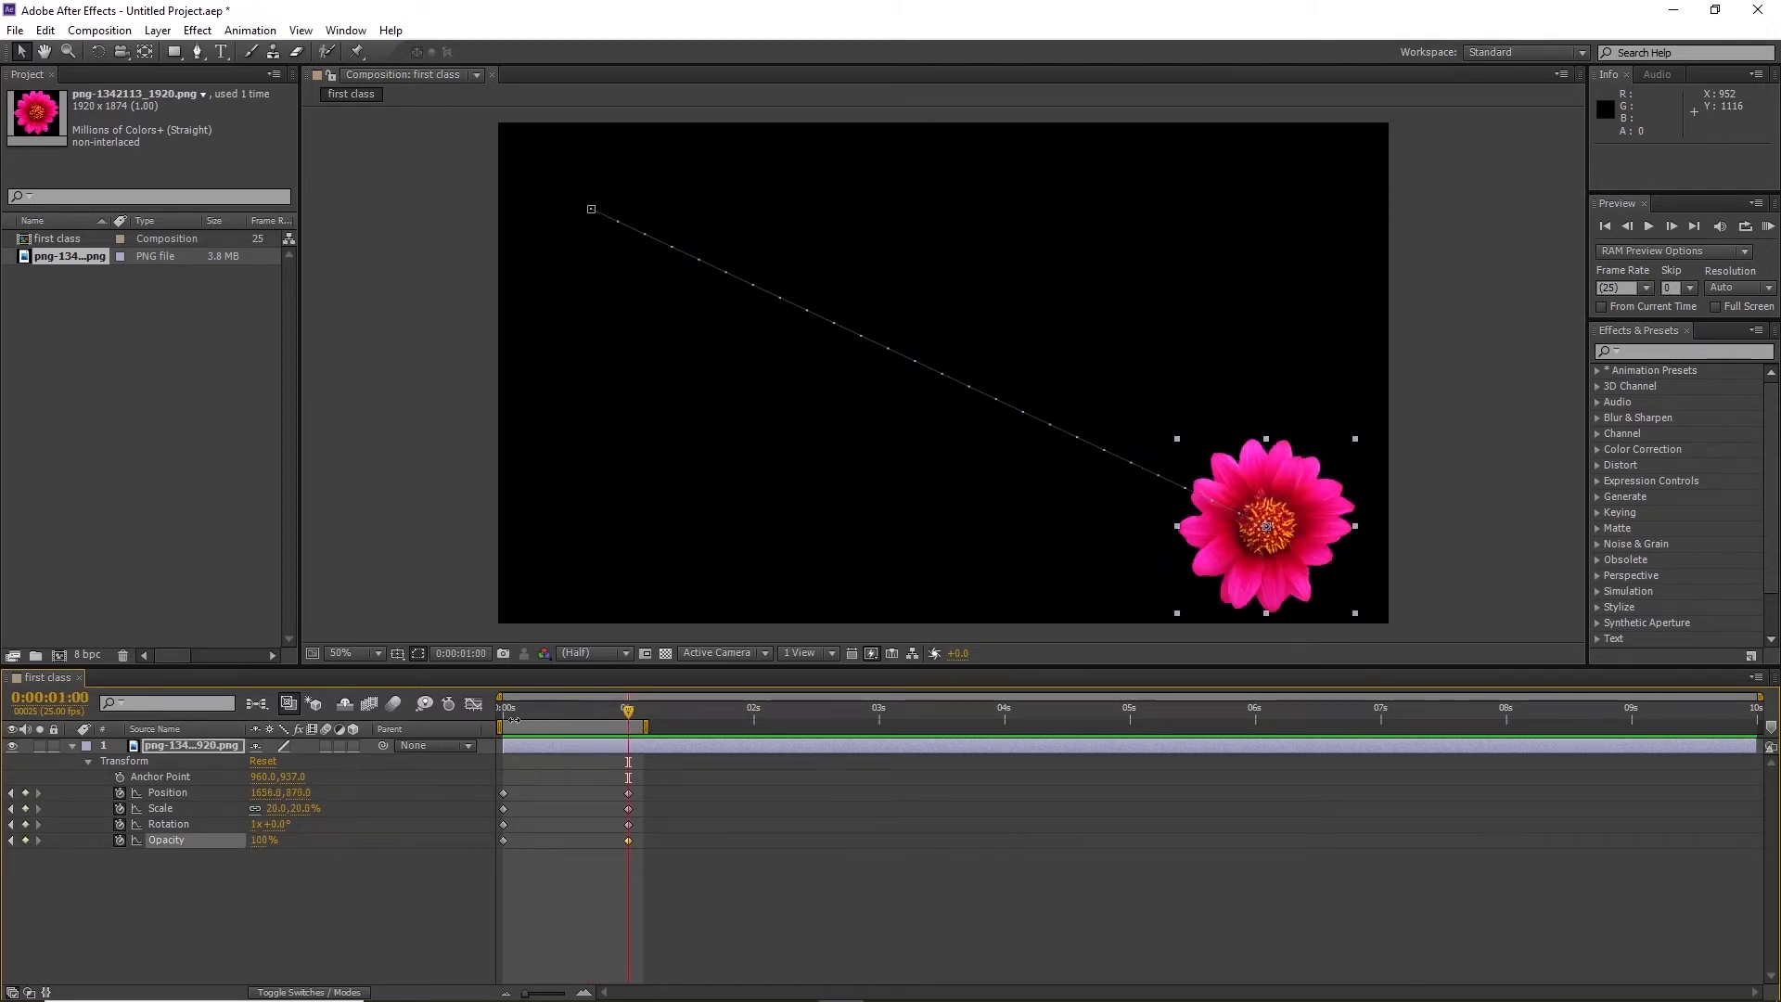
Set the flower's Opacity to 0% at 0:00:00:00
key("Home")
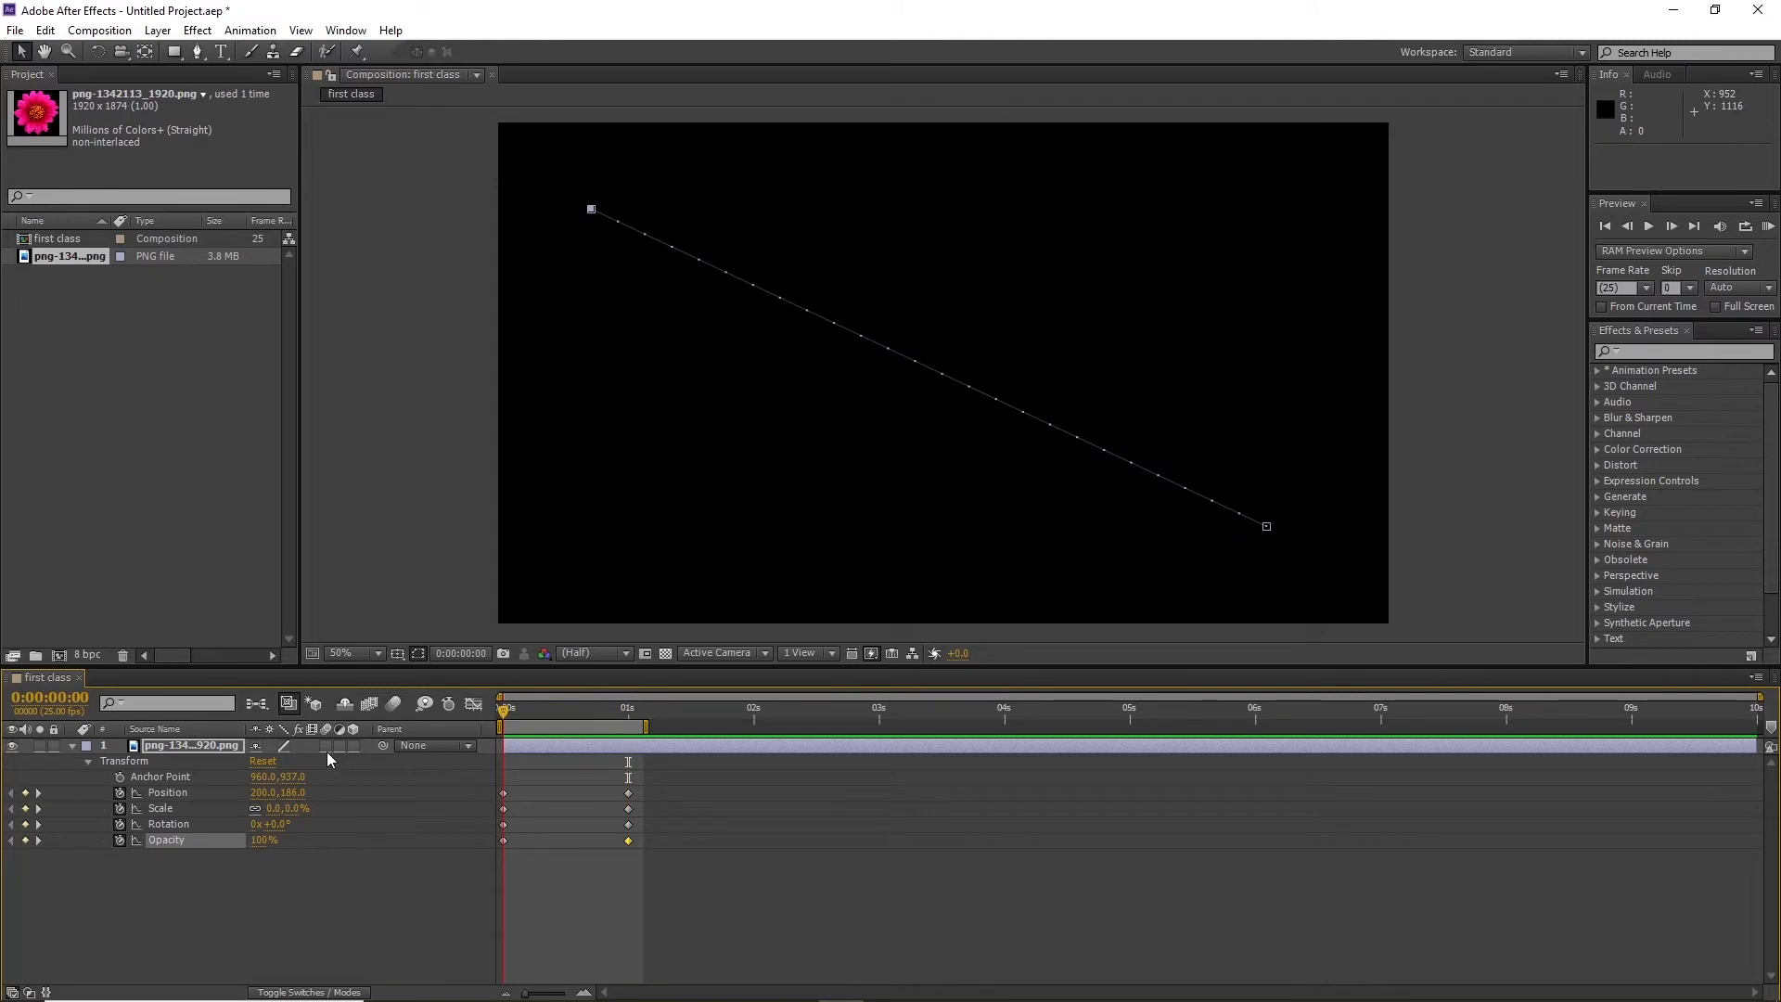
left_click(502, 841)
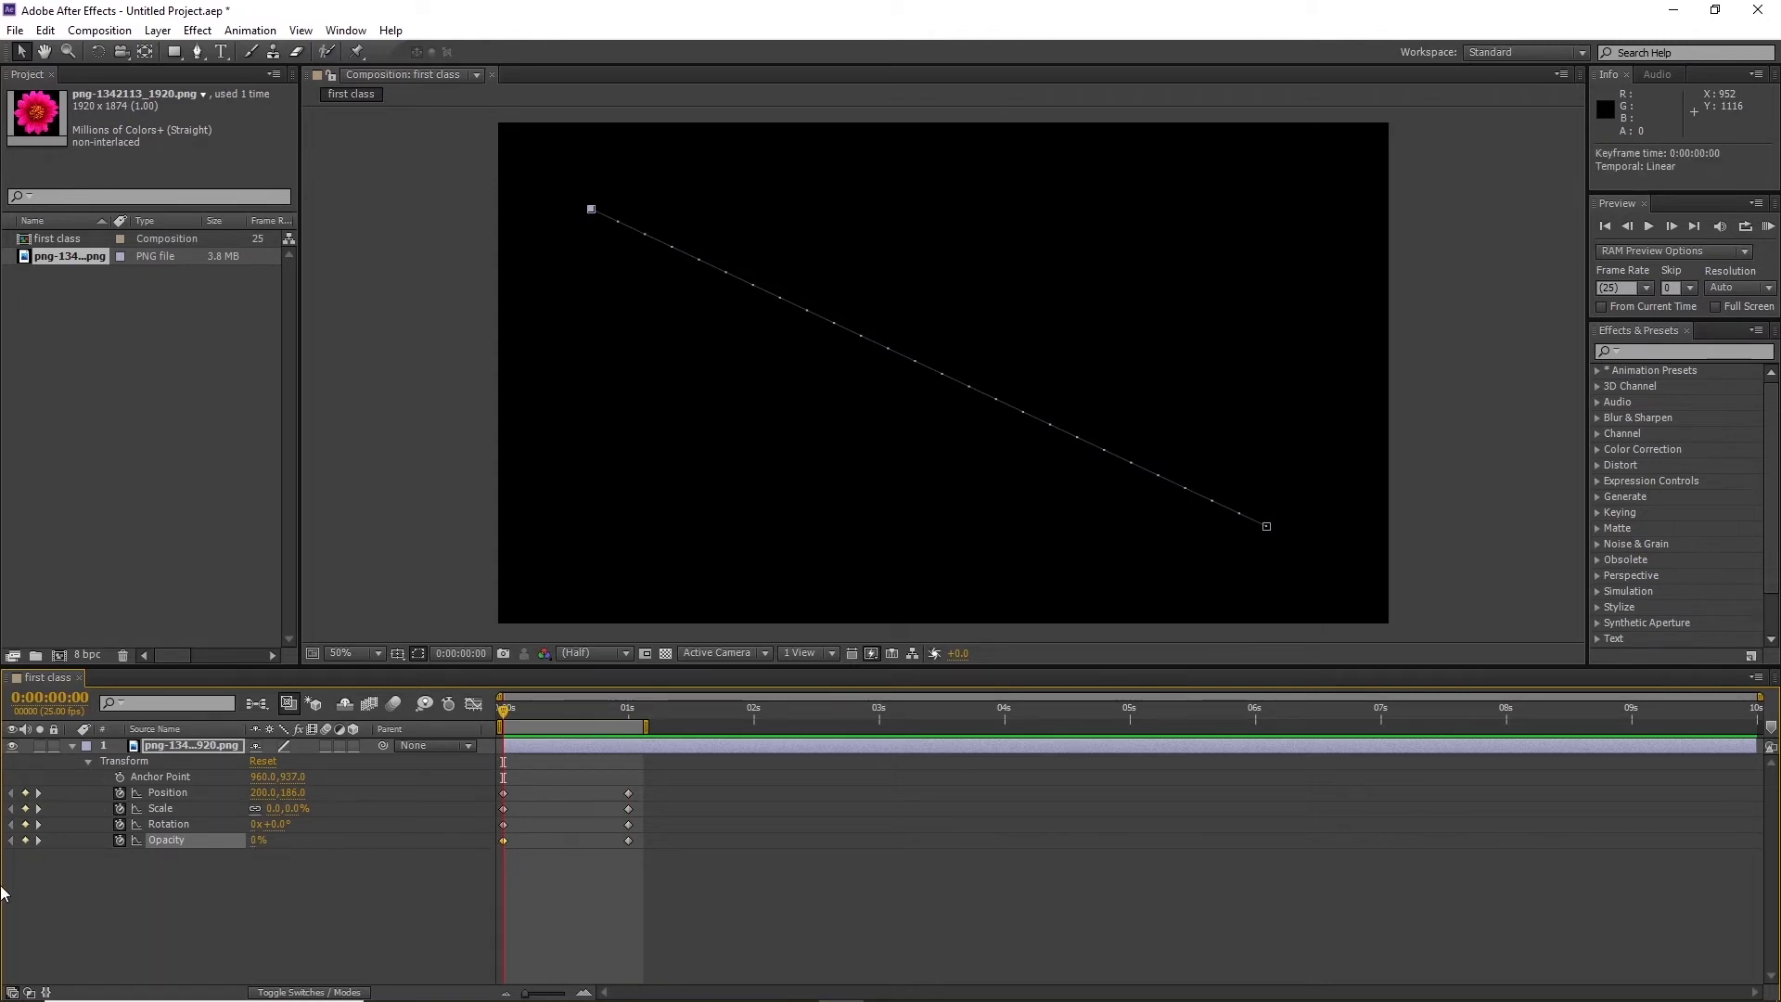
mouse_move(503, 710)
left_mouse_down()
mouse_move(628, 717)
mouse_move(502, 727)
left_mouse_up()
left_click_drag(504, 710, 471, 779)
left_click(408, 892)
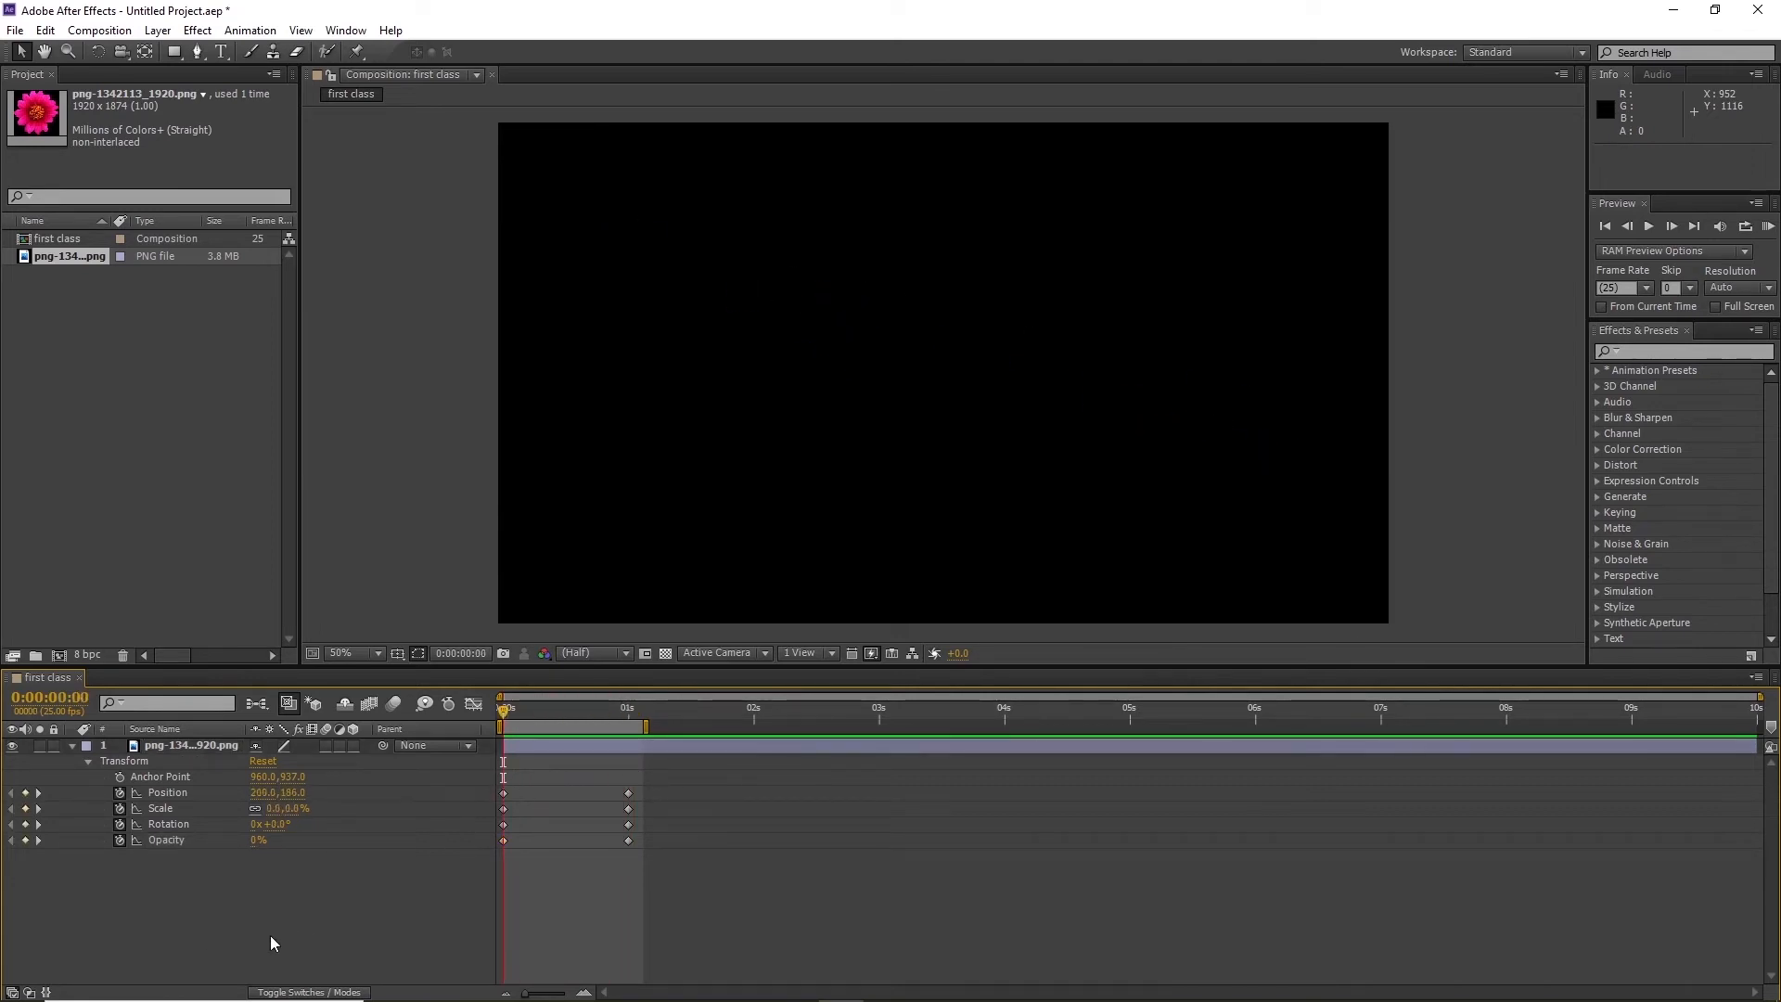
Preview the flower's combined position, scale, rotation and opacity animation, and return to 0:00:00:00
key("space")
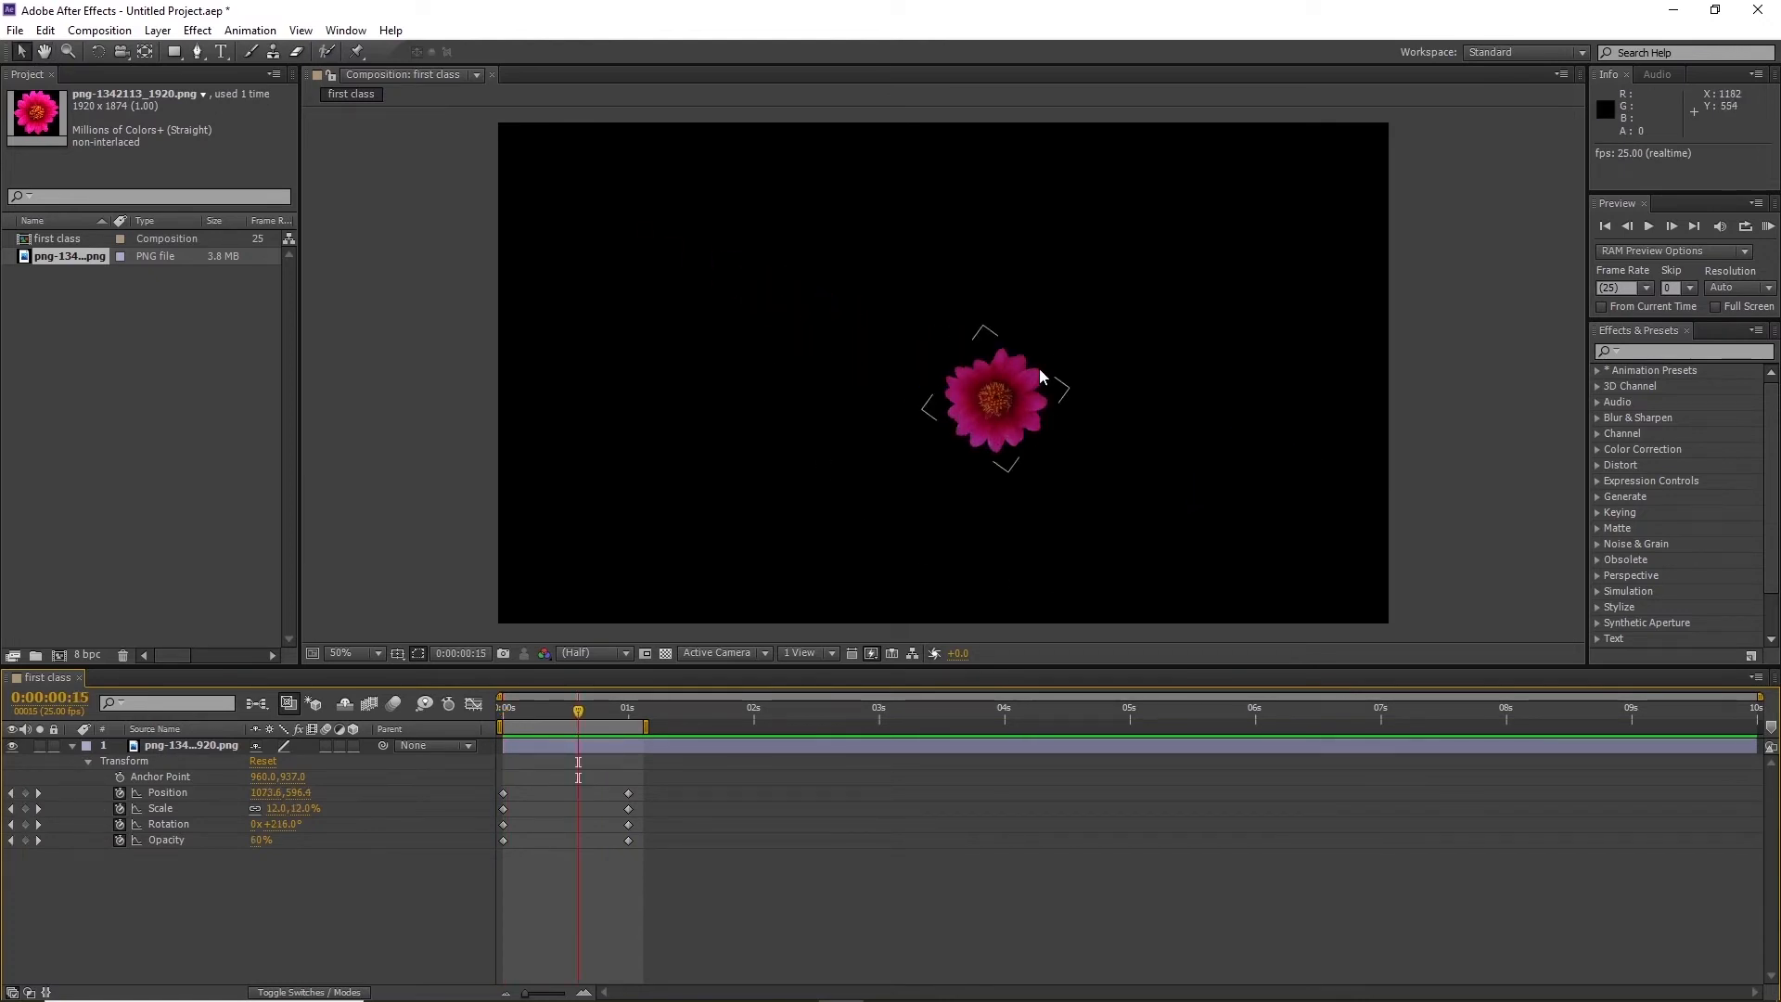
key("space")
key("space")
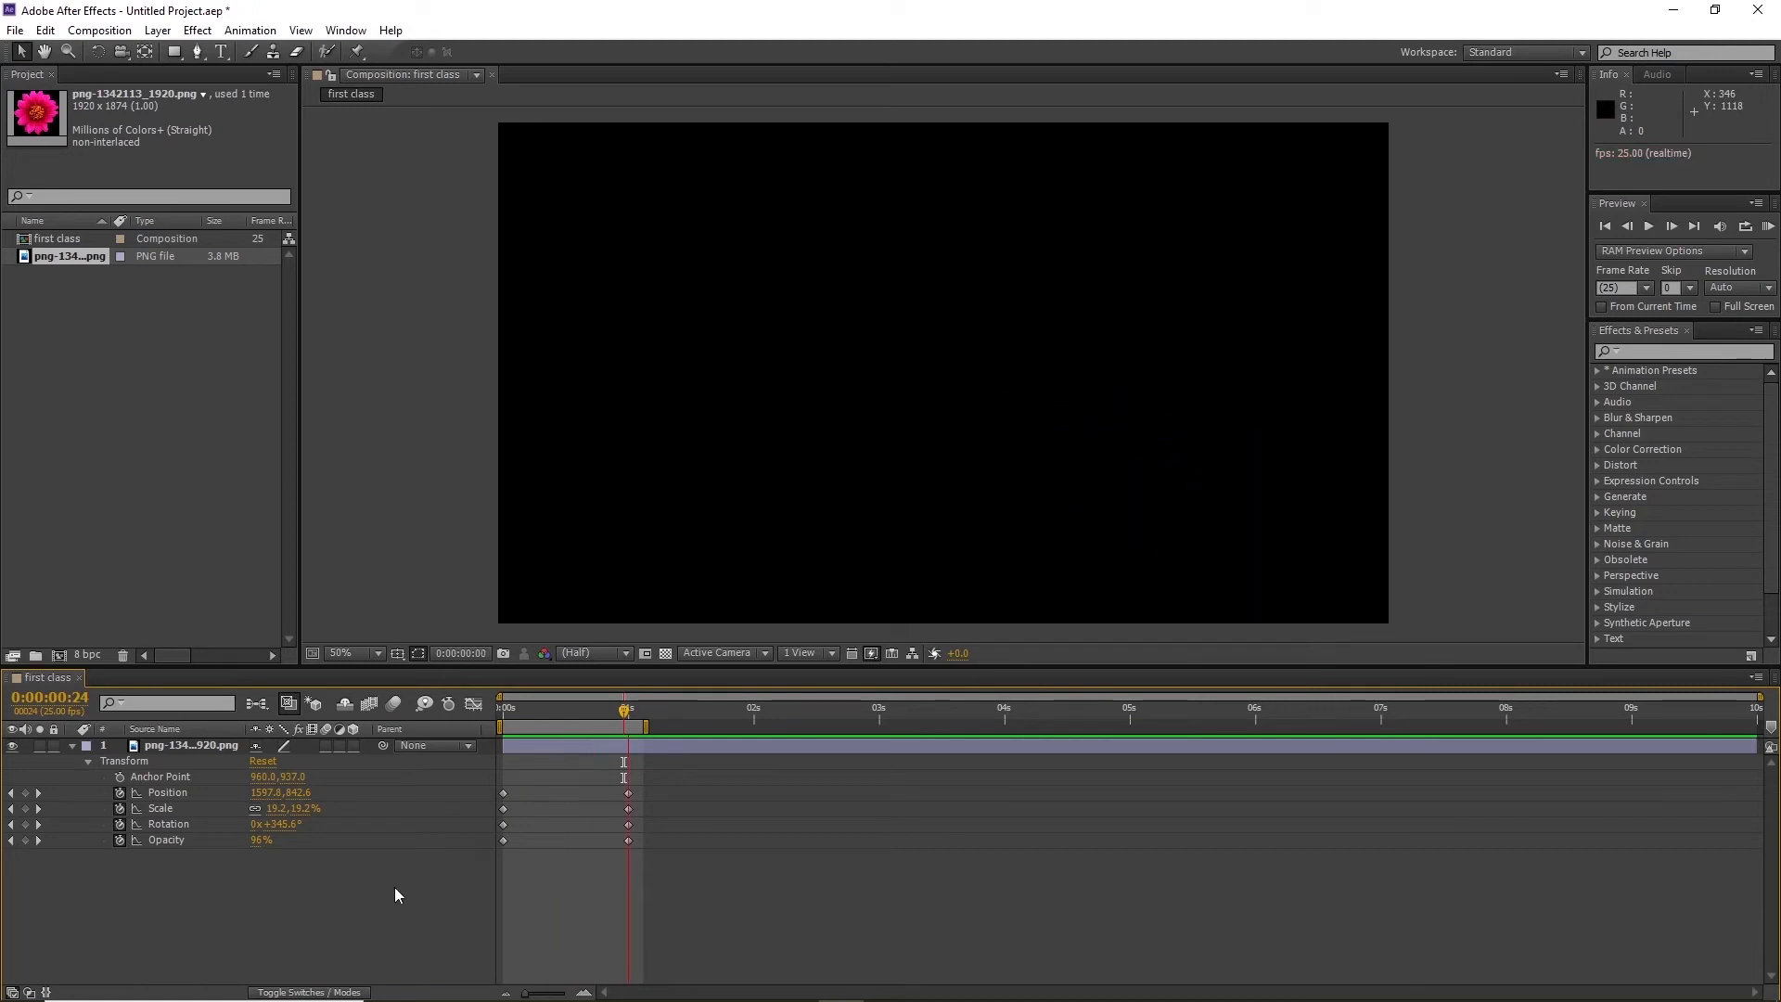
left_click_drag(559, 711, 382, 743)
key("space")
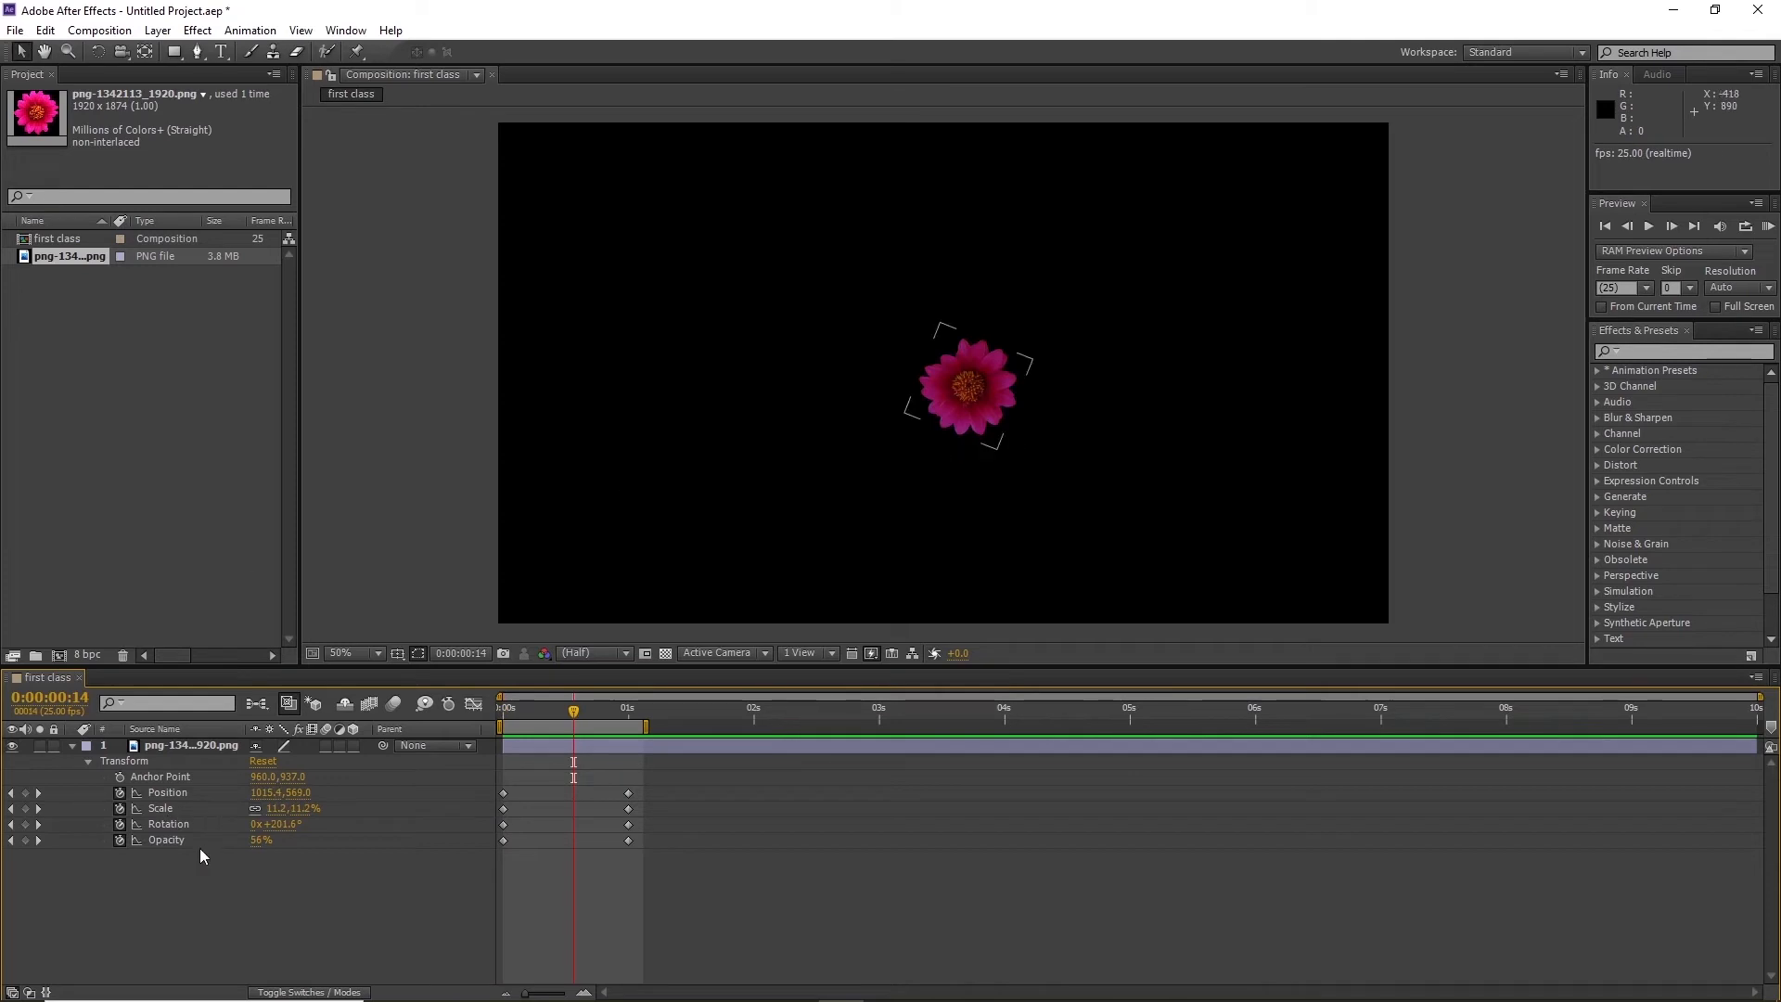
key("Home")
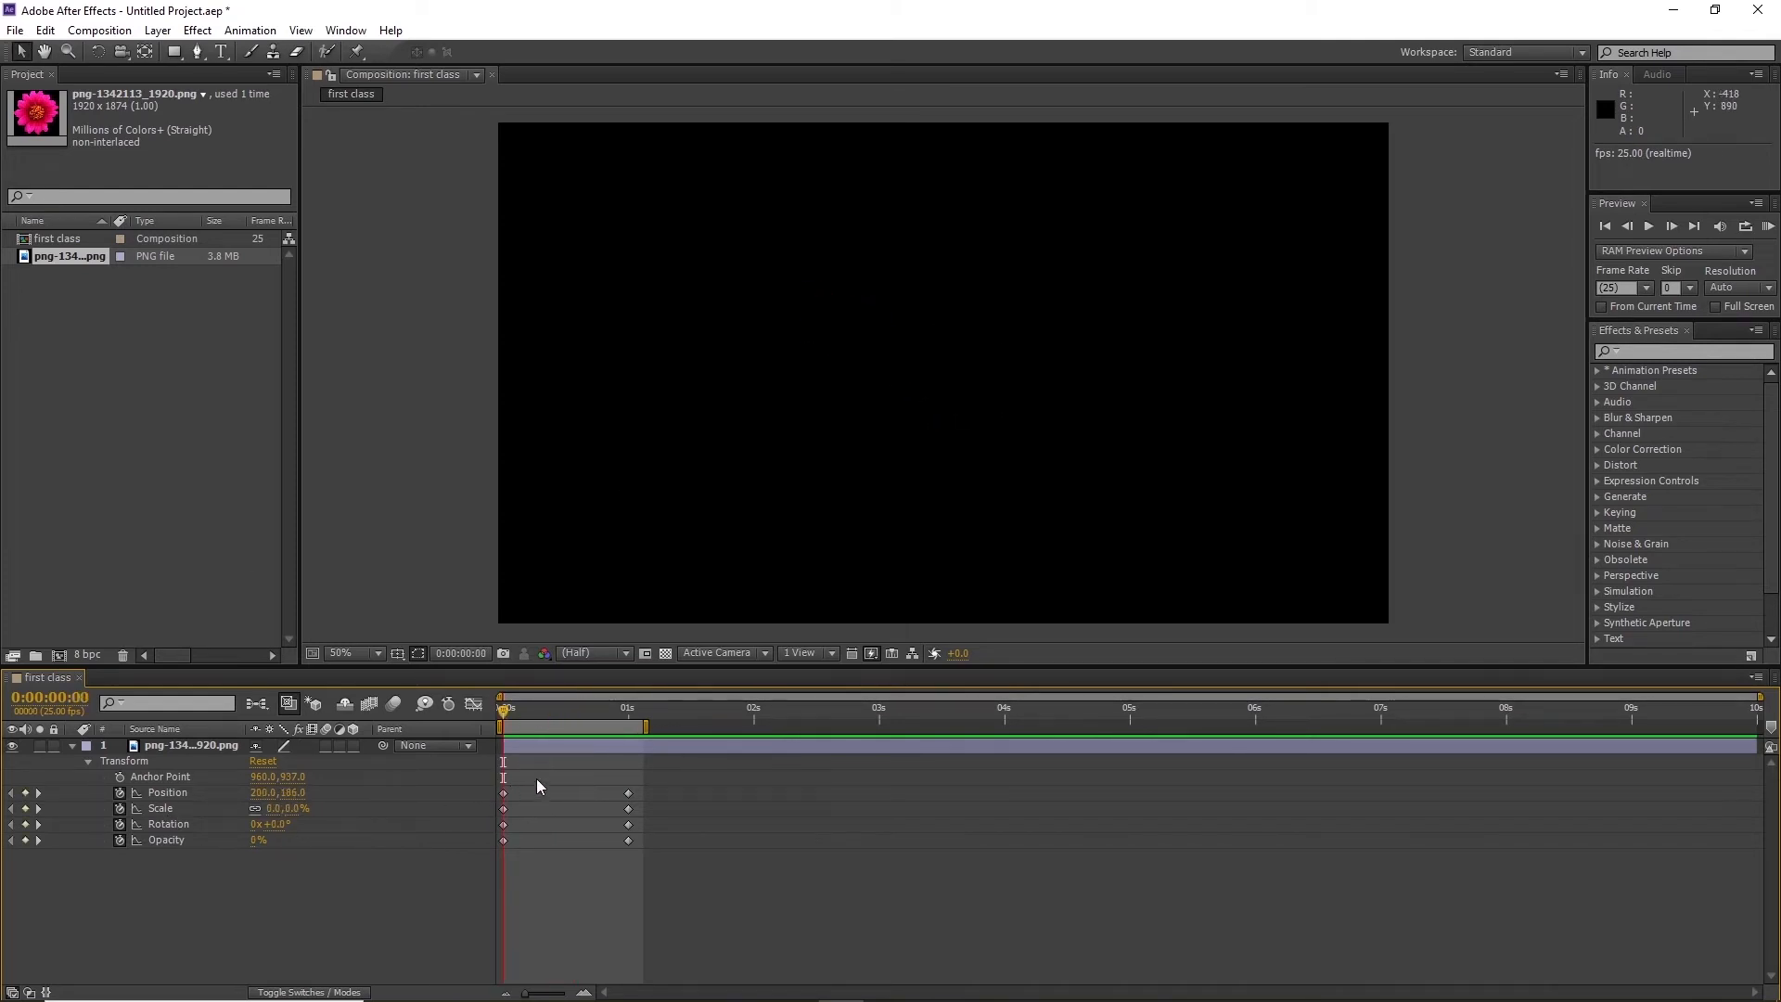
Delete the animated flower layer and add the flower PNG to the composition again as a fresh layer
left_click(198, 749)
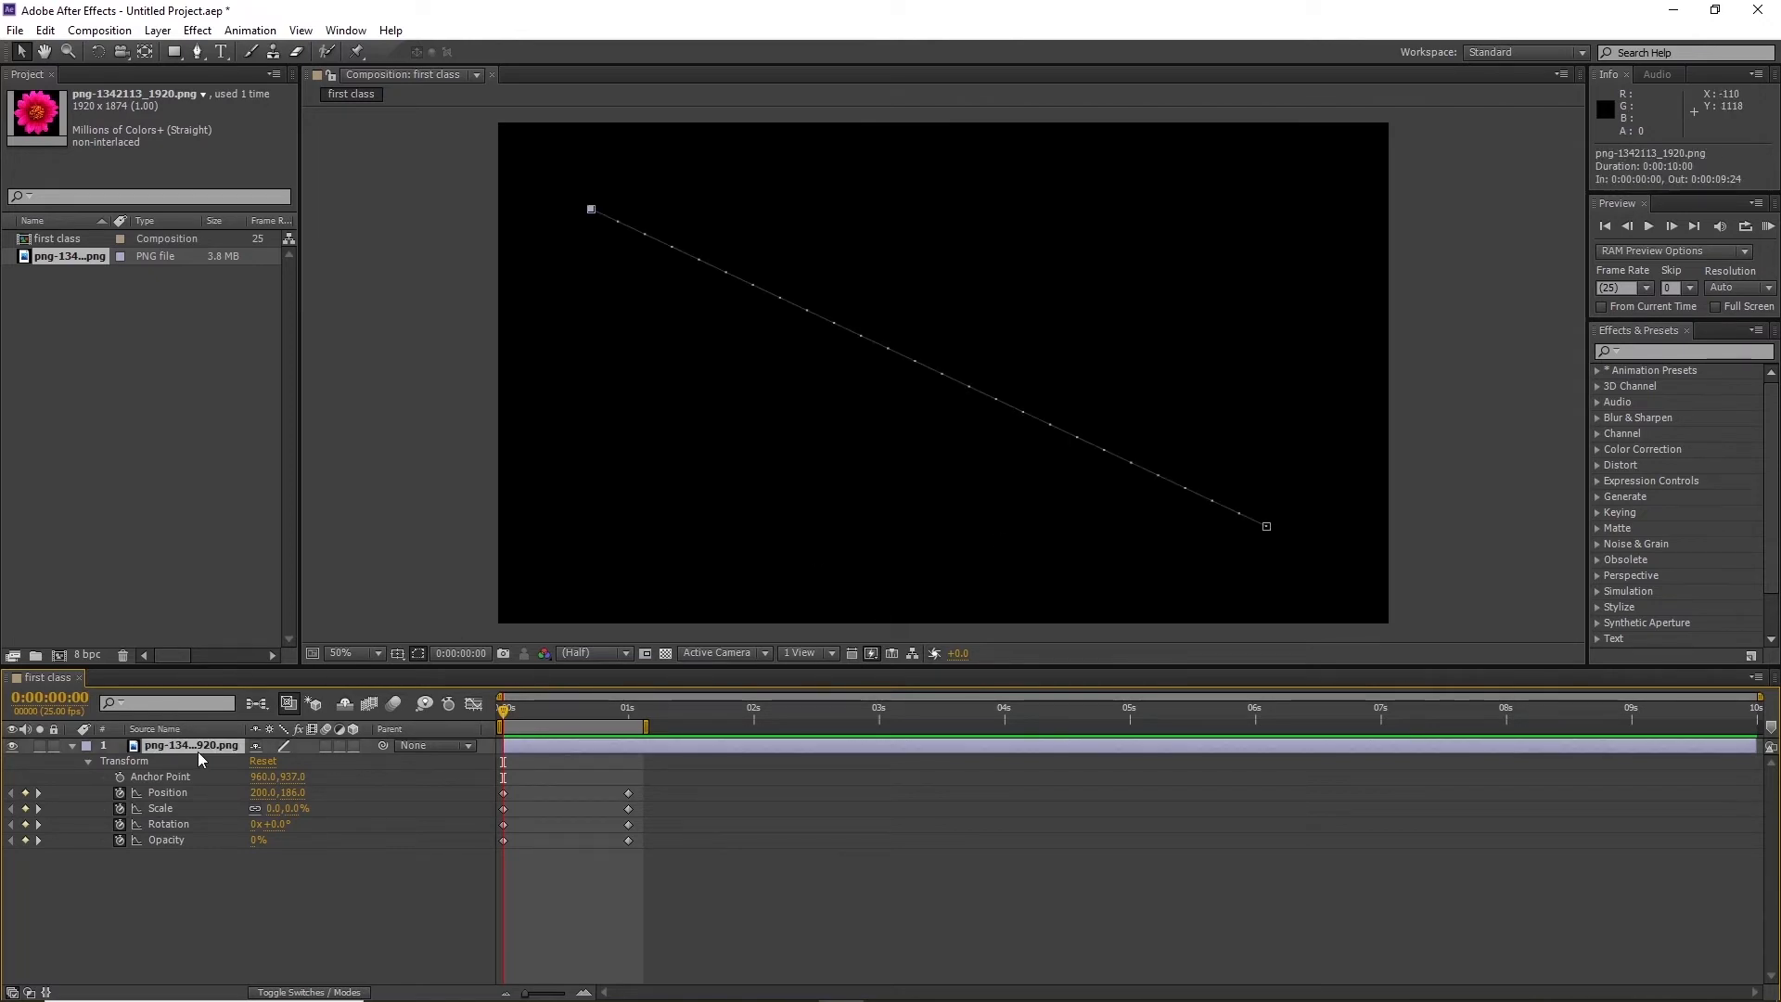
key("Delete")
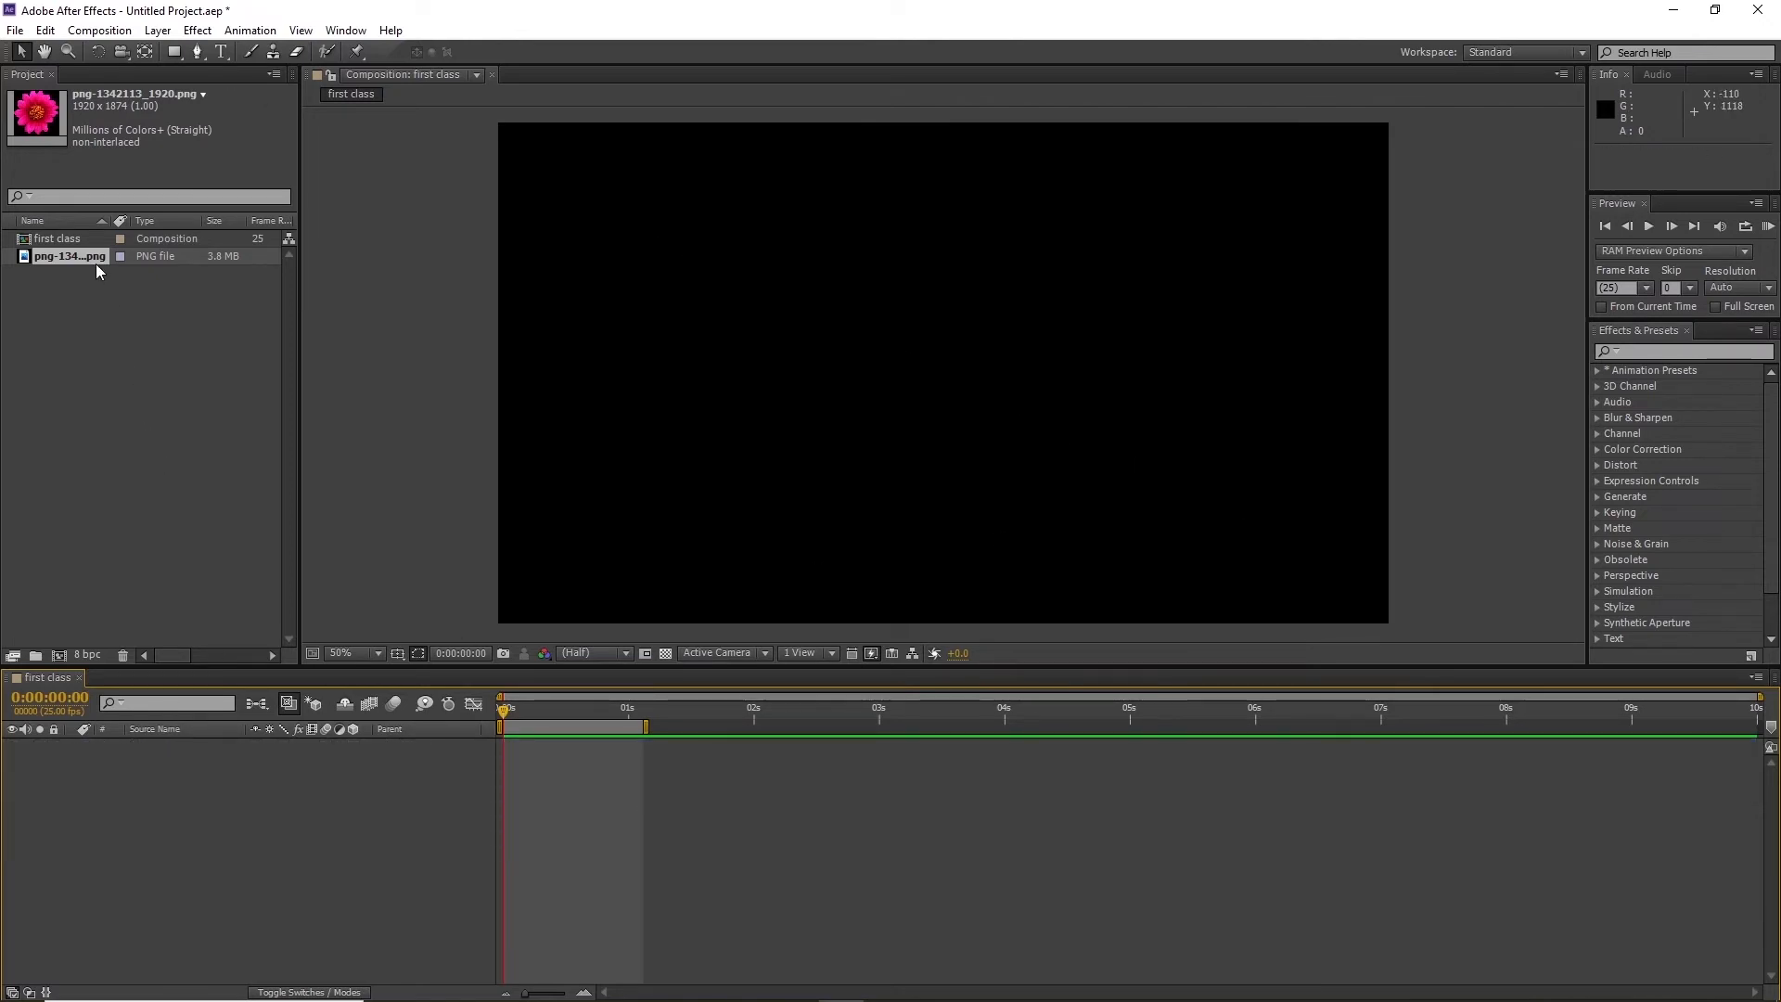
left_click_drag(96, 263, 169, 842)
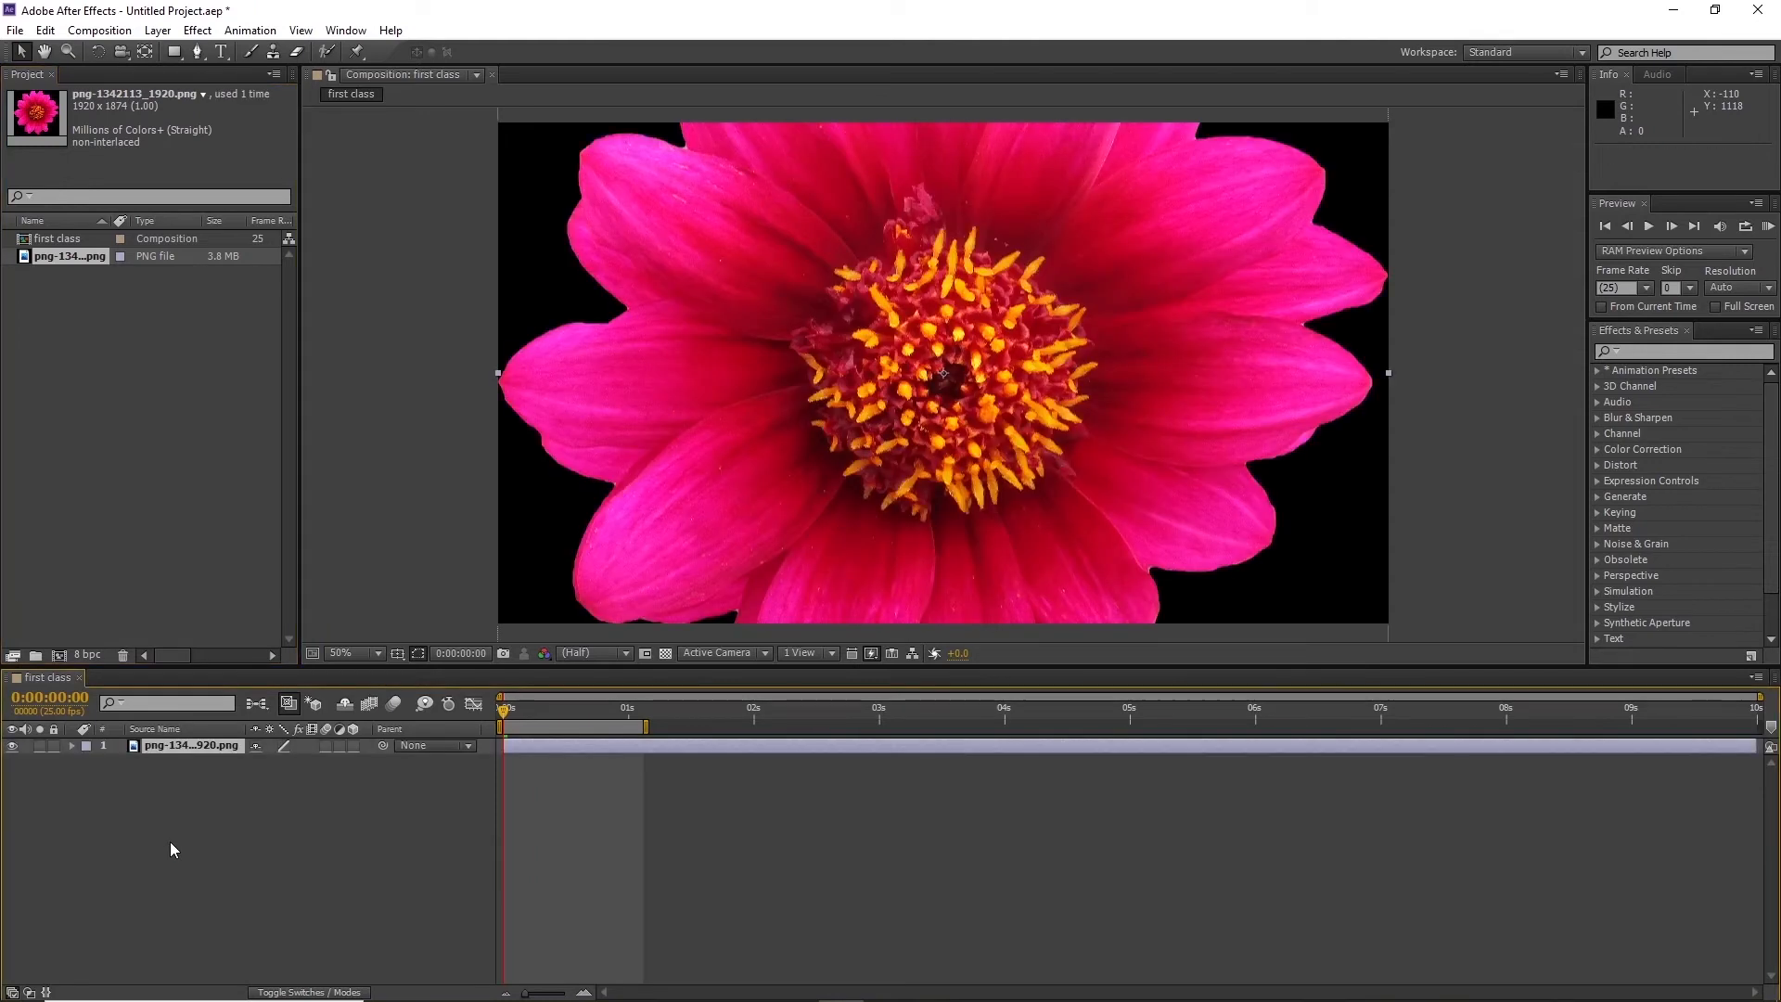
Scale the fresh flower layer down proportionally to about 22%, leaving it centred in the frame
scroll(775, 466, "down", 2)
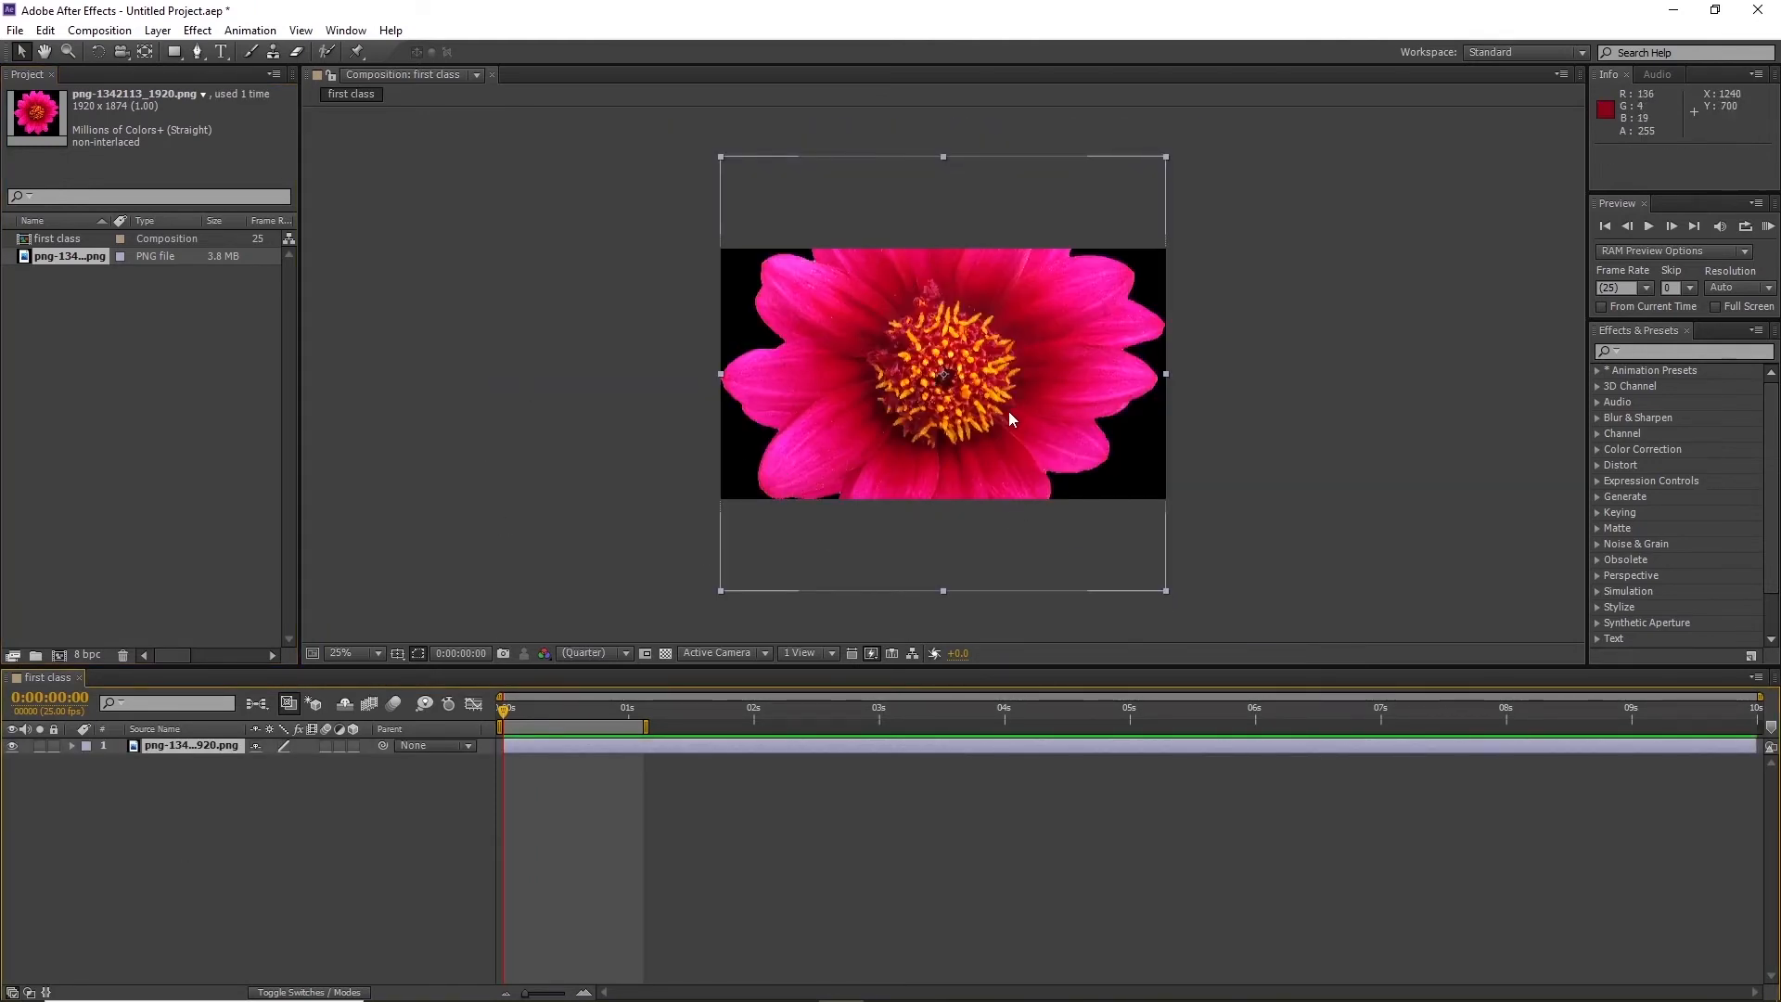
scroll(1007, 401, "up", 3)
scroll(1009, 406, "down", 8)
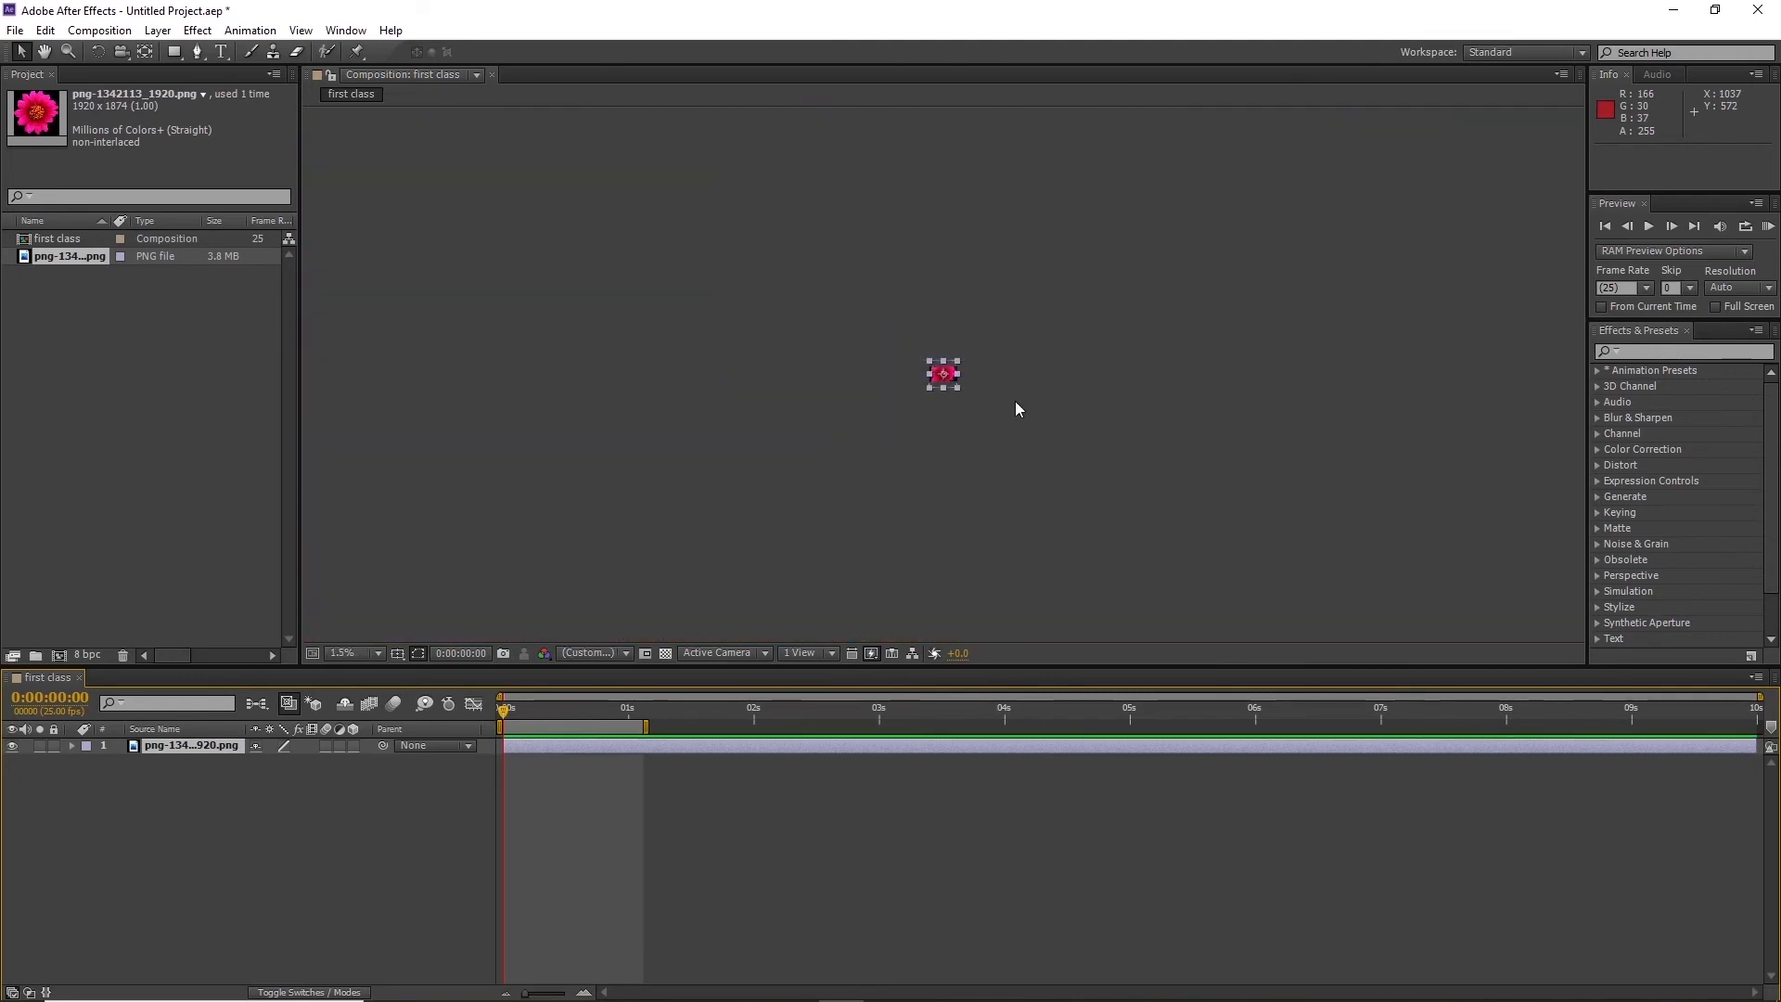
scroll(1015, 401, "up", 4)
left_click(357, 653)
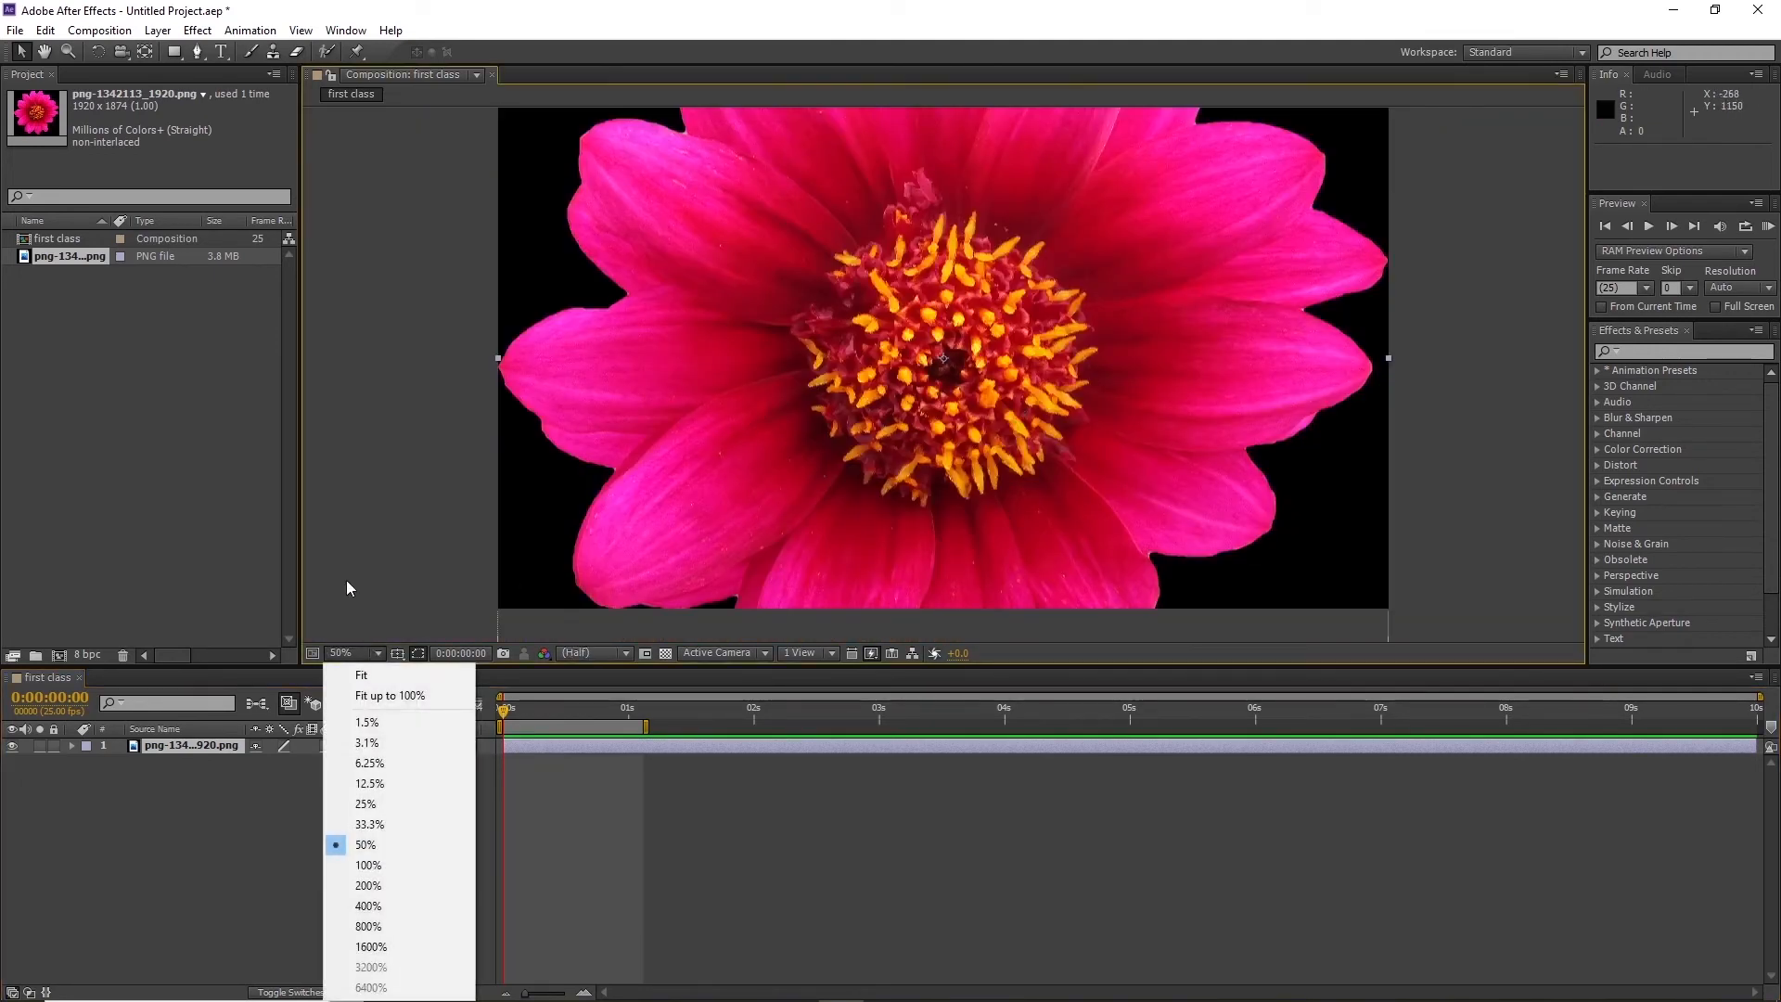
left_click(366, 824)
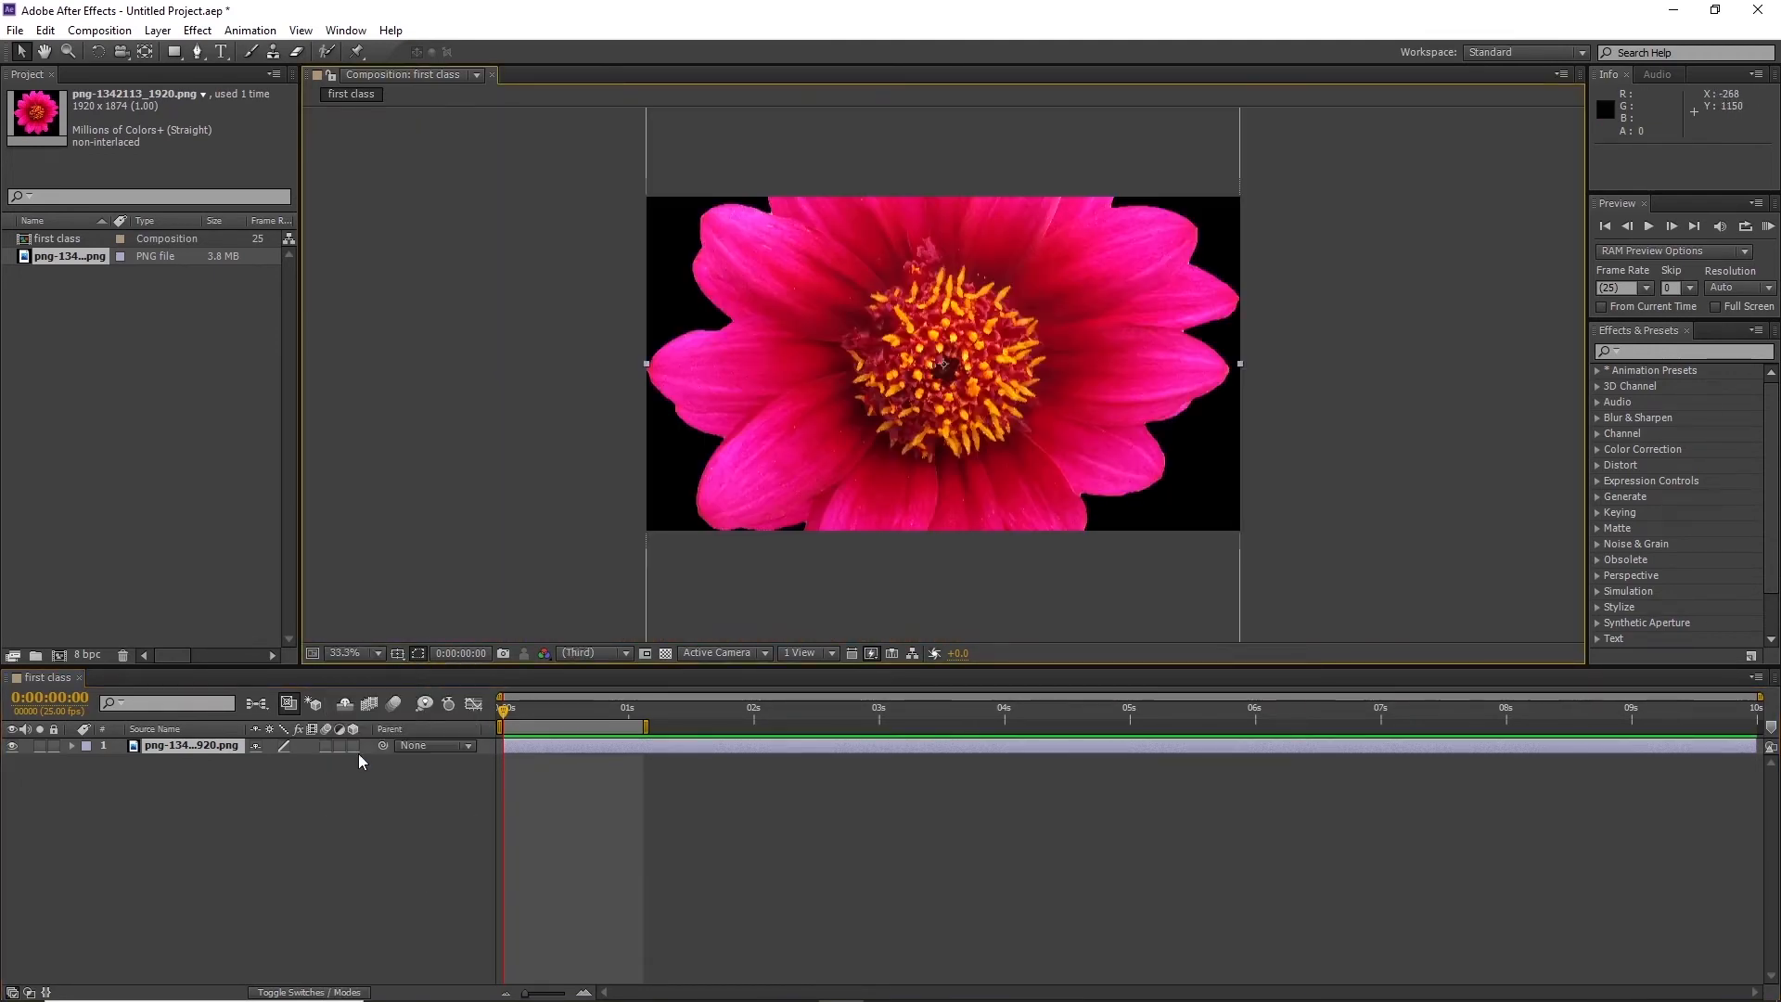
left_click(357, 653)
left_click(366, 844)
scroll(949, 459, "down", 2)
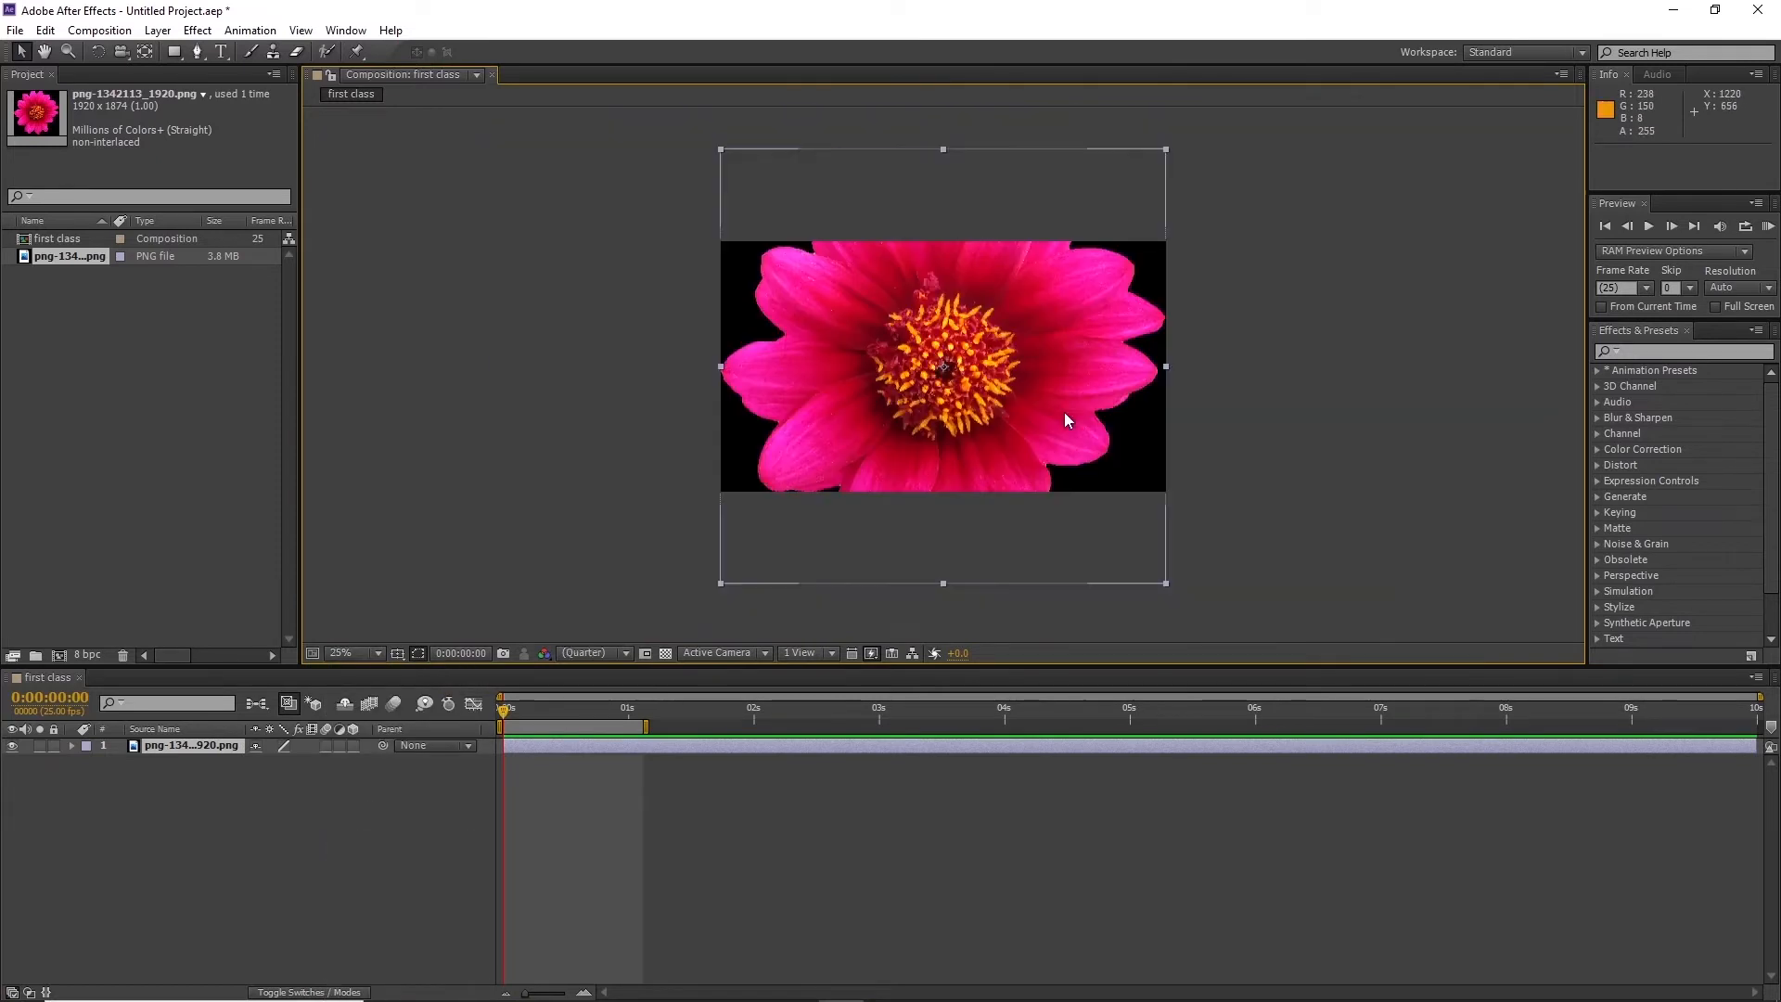
left_click_drag(1165, 583, 992, 416)
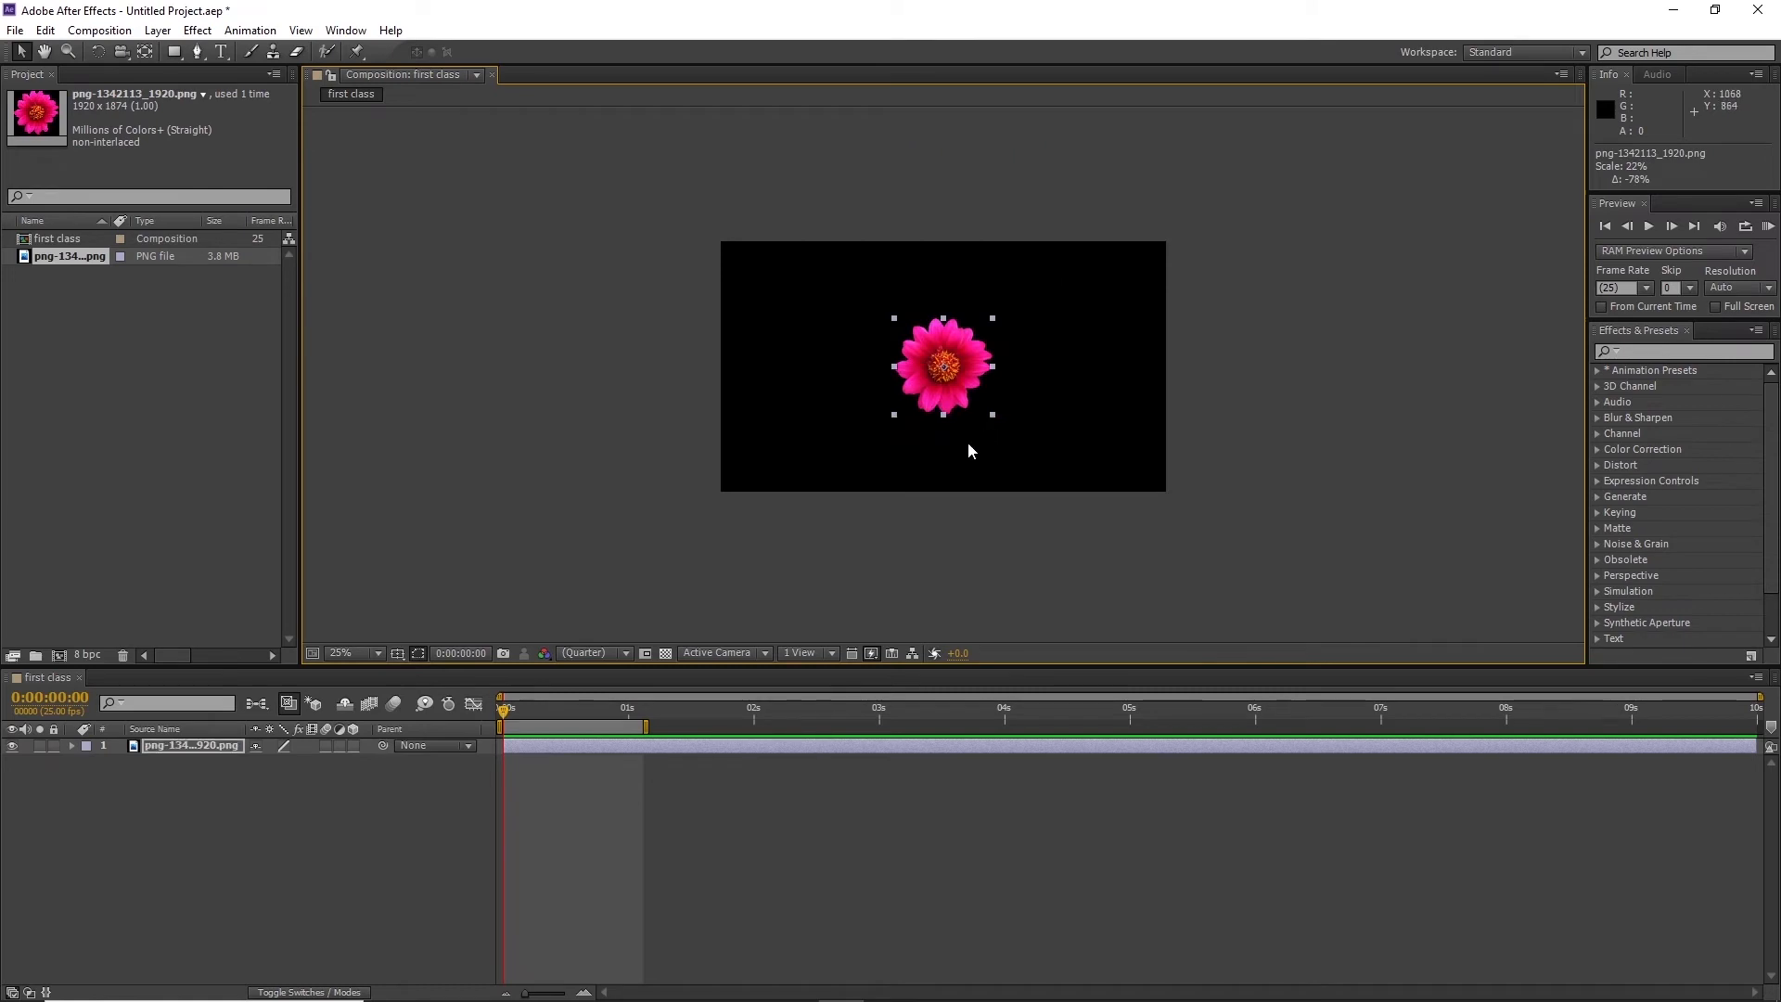
scroll(1005, 566, "up", 2)
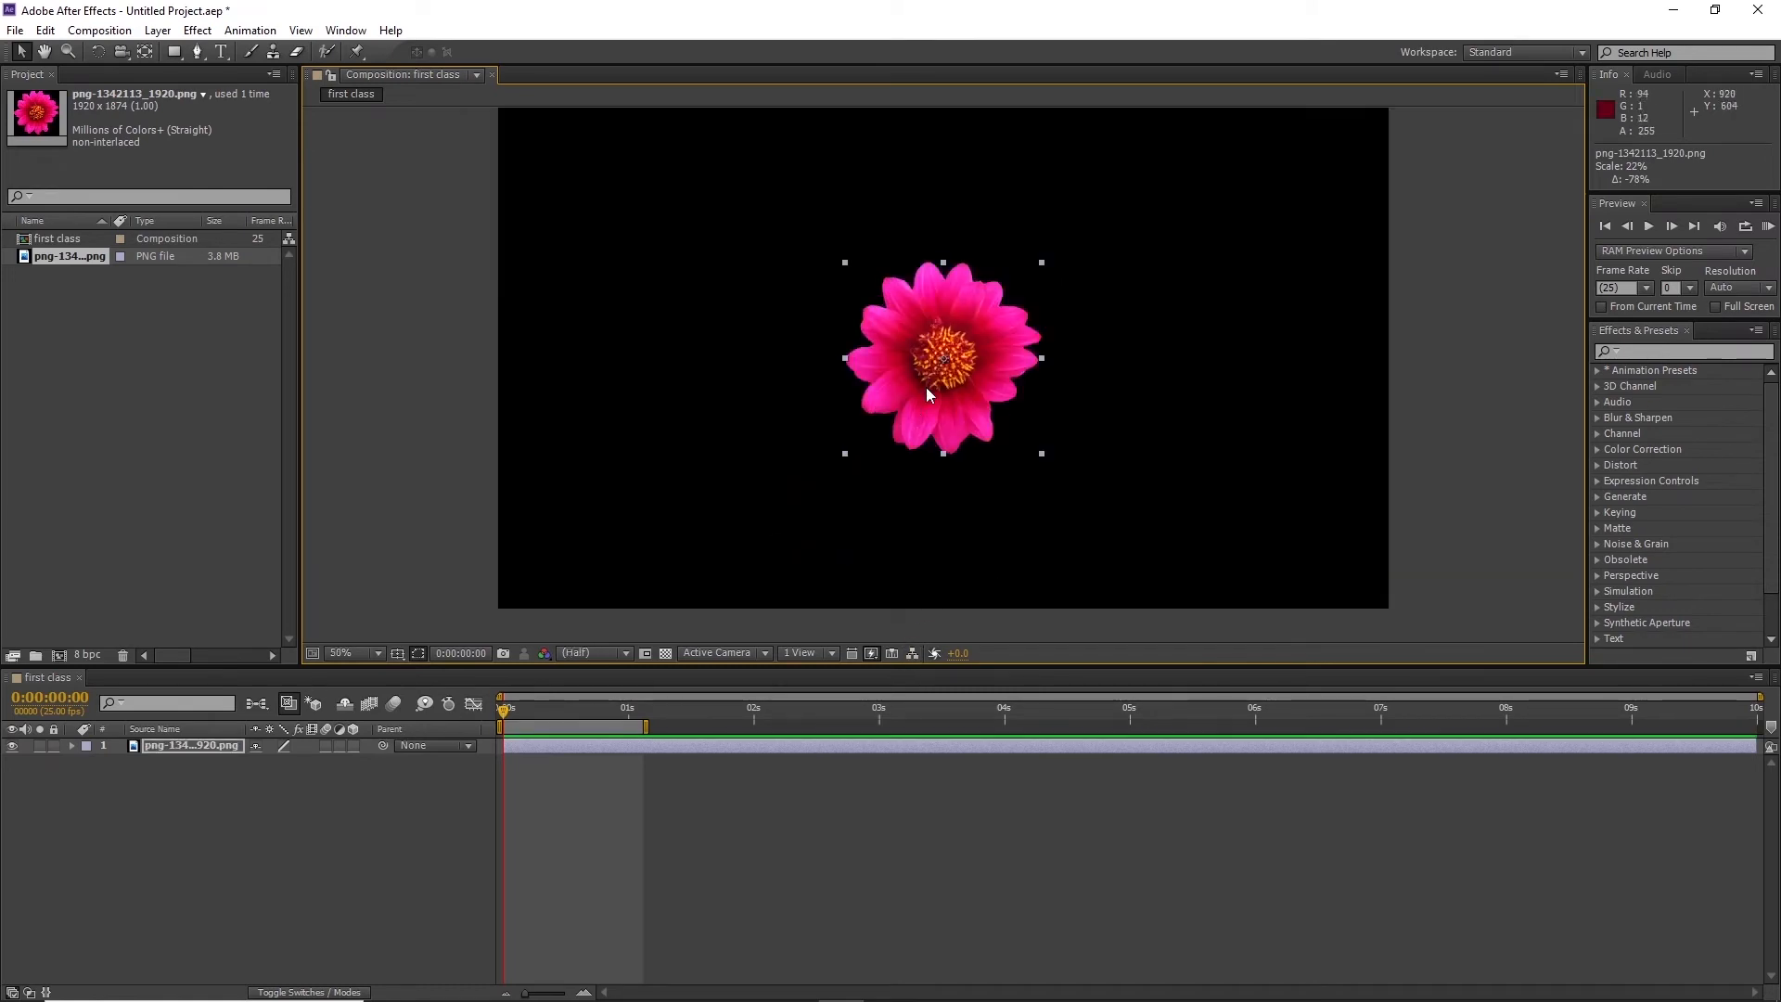
mouse_move(963, 376)
left_mouse_down()
mouse_move(1401, 348)
mouse_move(350, 358)
mouse_move(904, 394)
mouse_move(970, 380)
left_mouse_up()
key("ctrl+z")
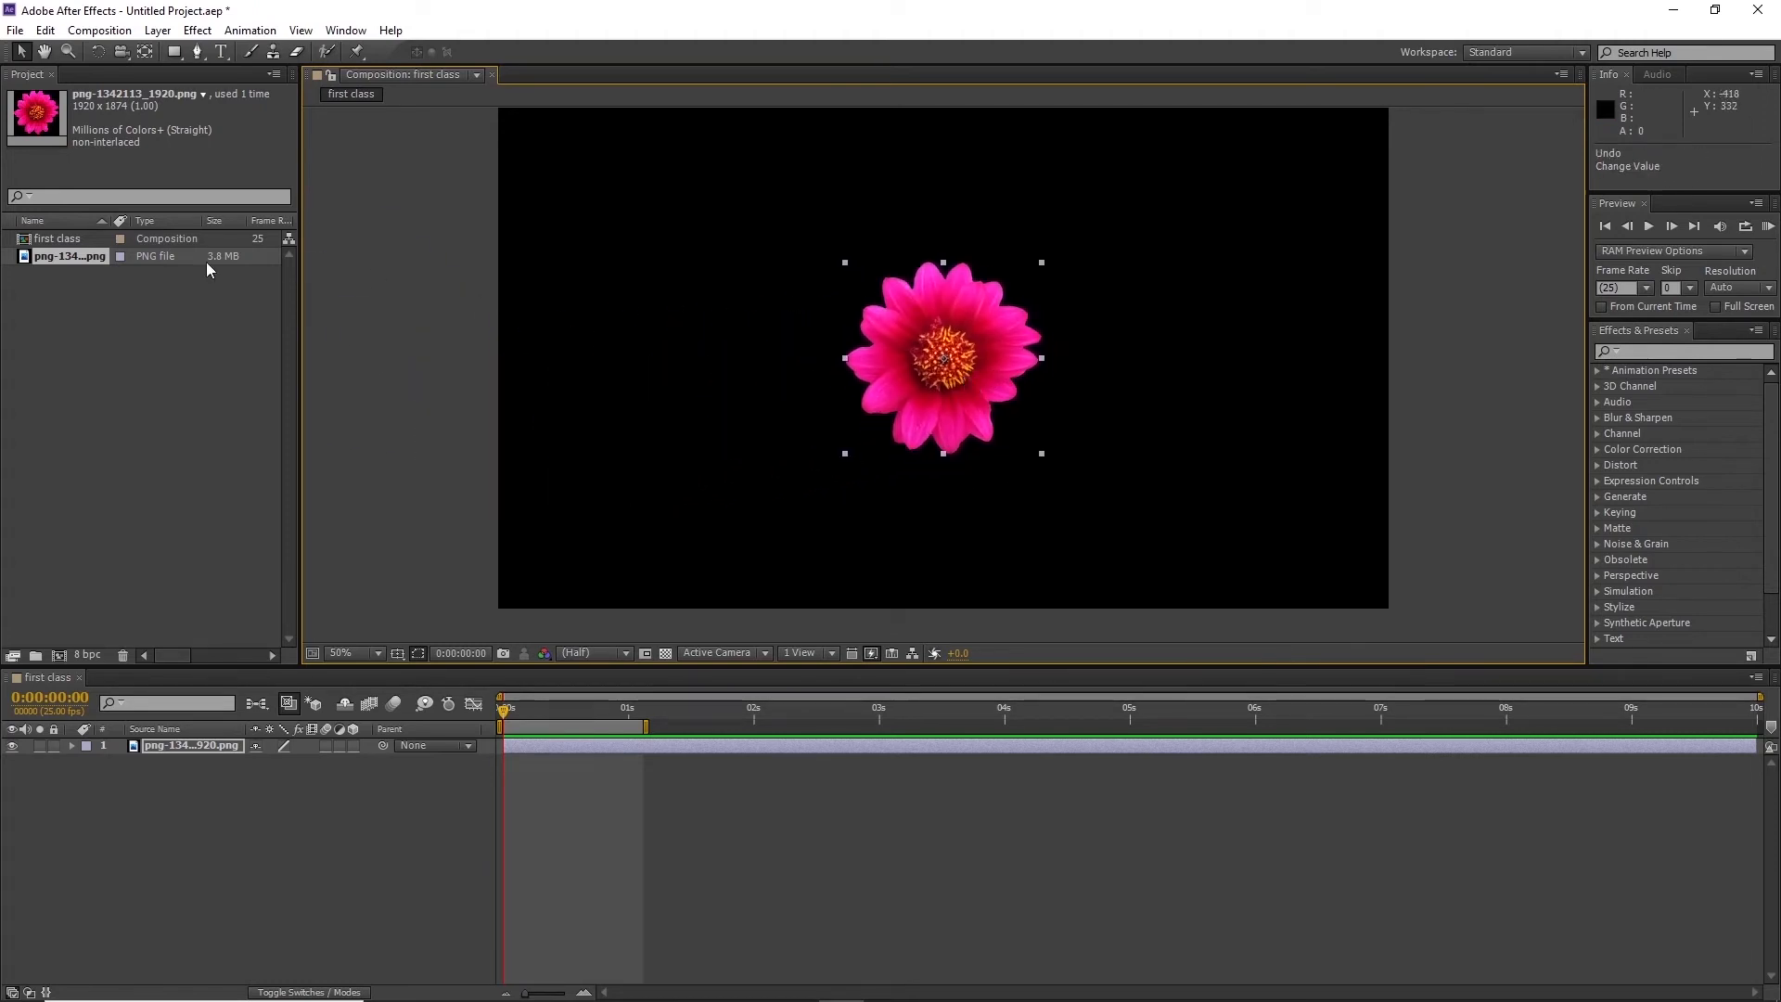
Add a second copy of the flower PNG beneath the first layer and scale it down to about 23%
left_click_drag(98, 266, 131, 866)
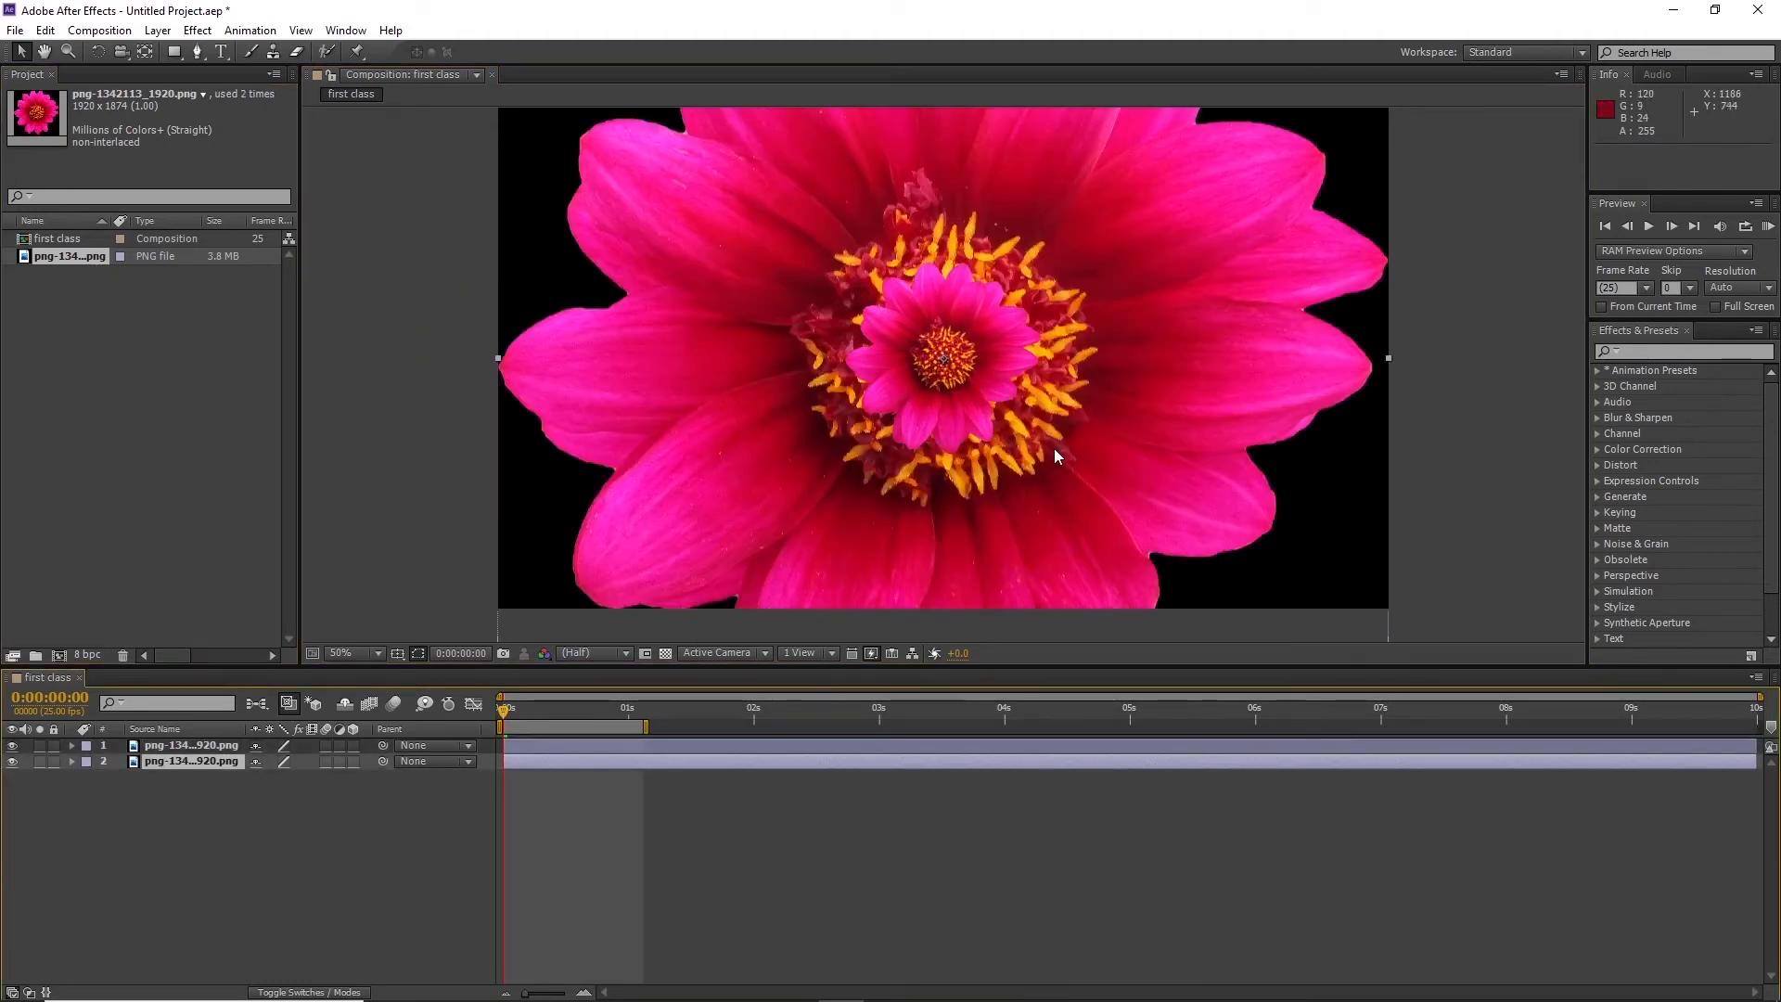
scroll(1054, 448, "down", 4)
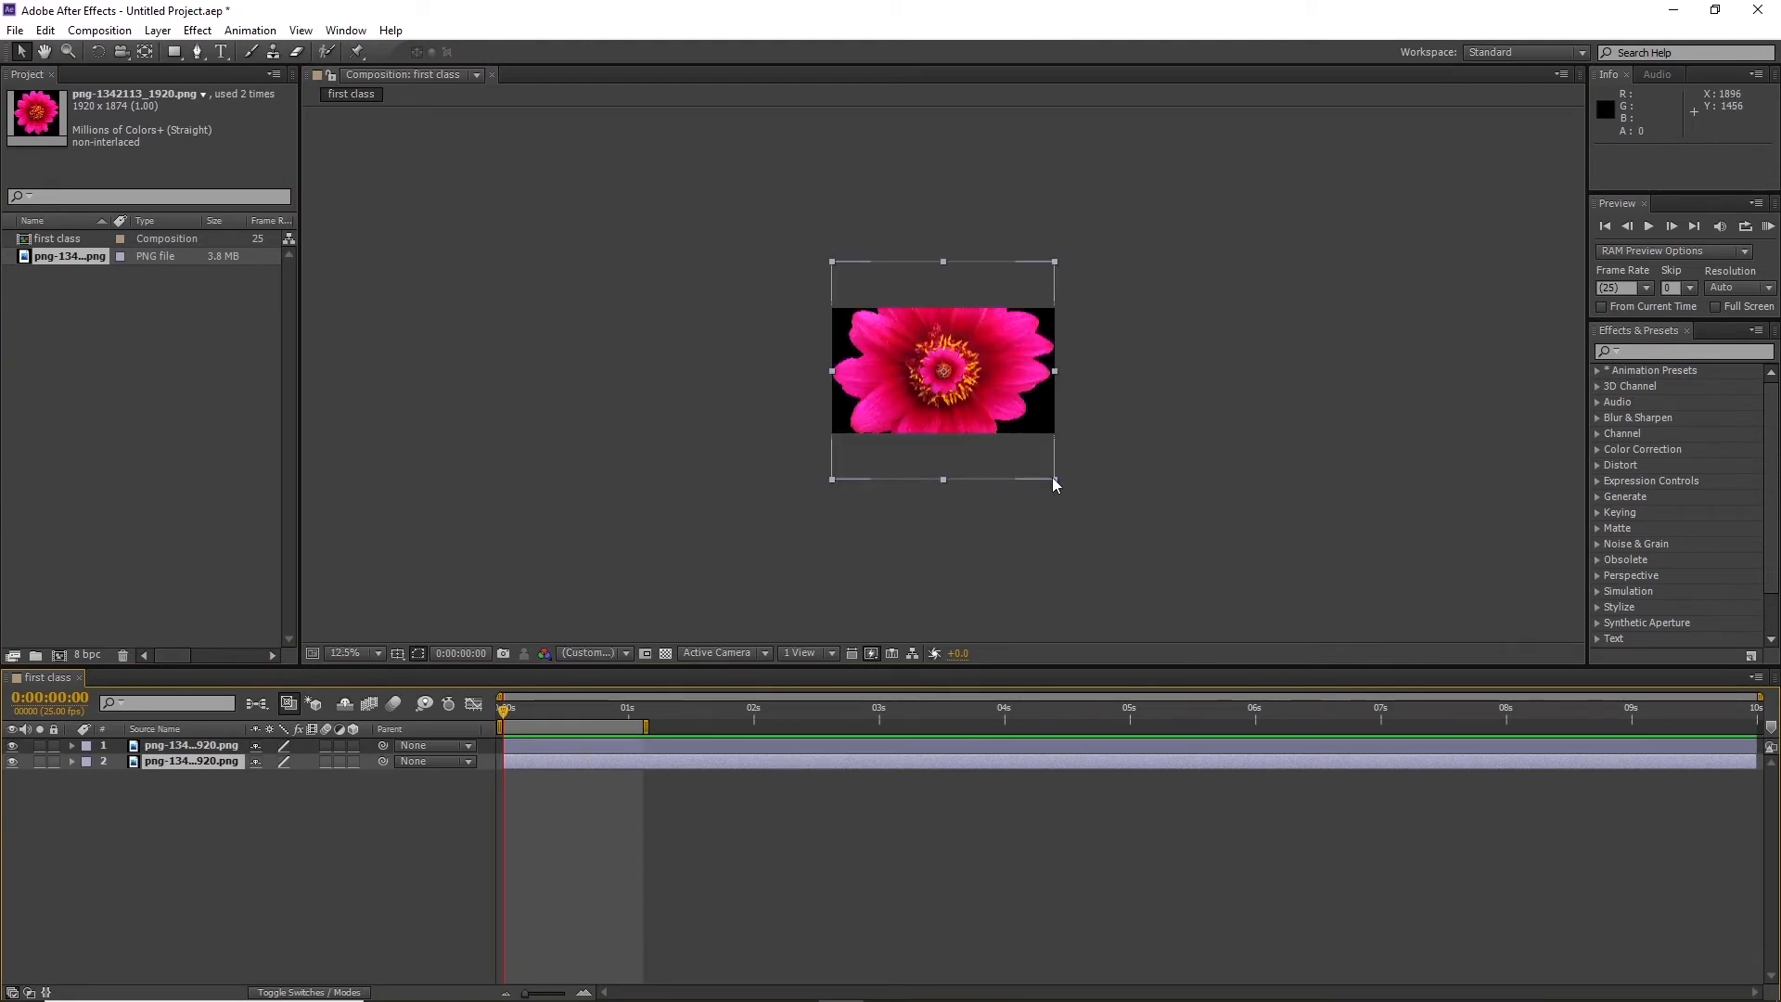
left_click_drag(1055, 479, 973, 409)
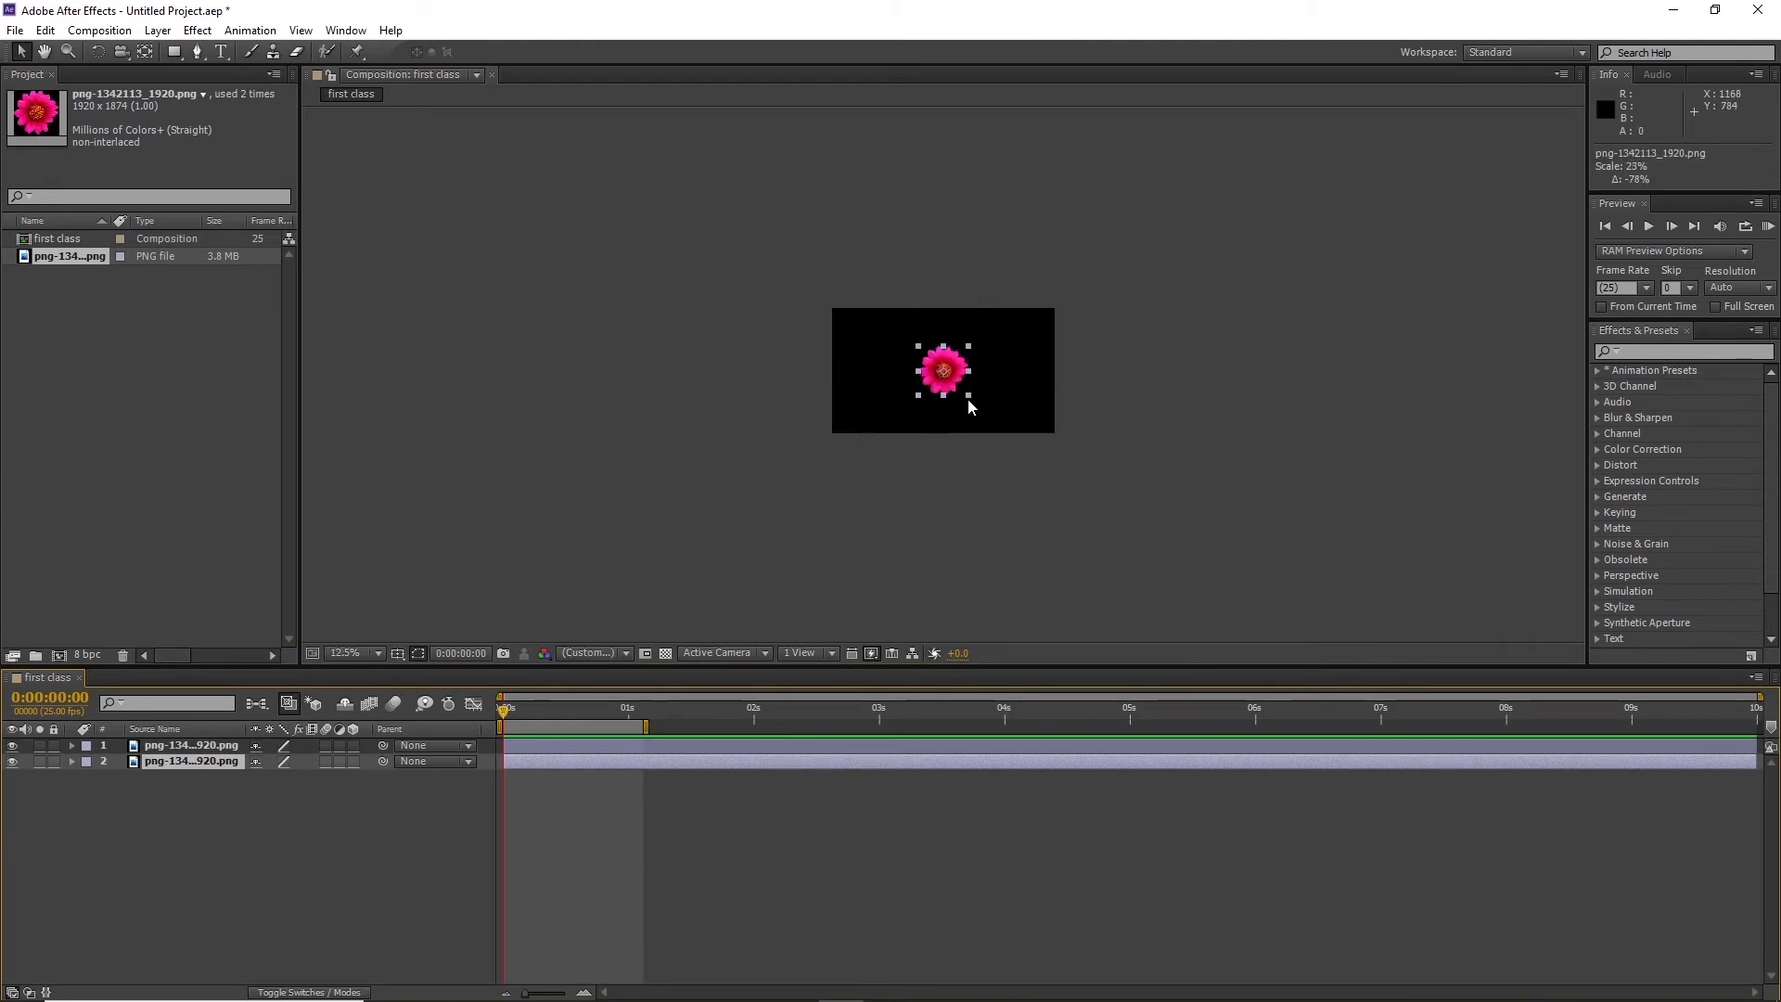
scroll(1017, 425, "up", 4)
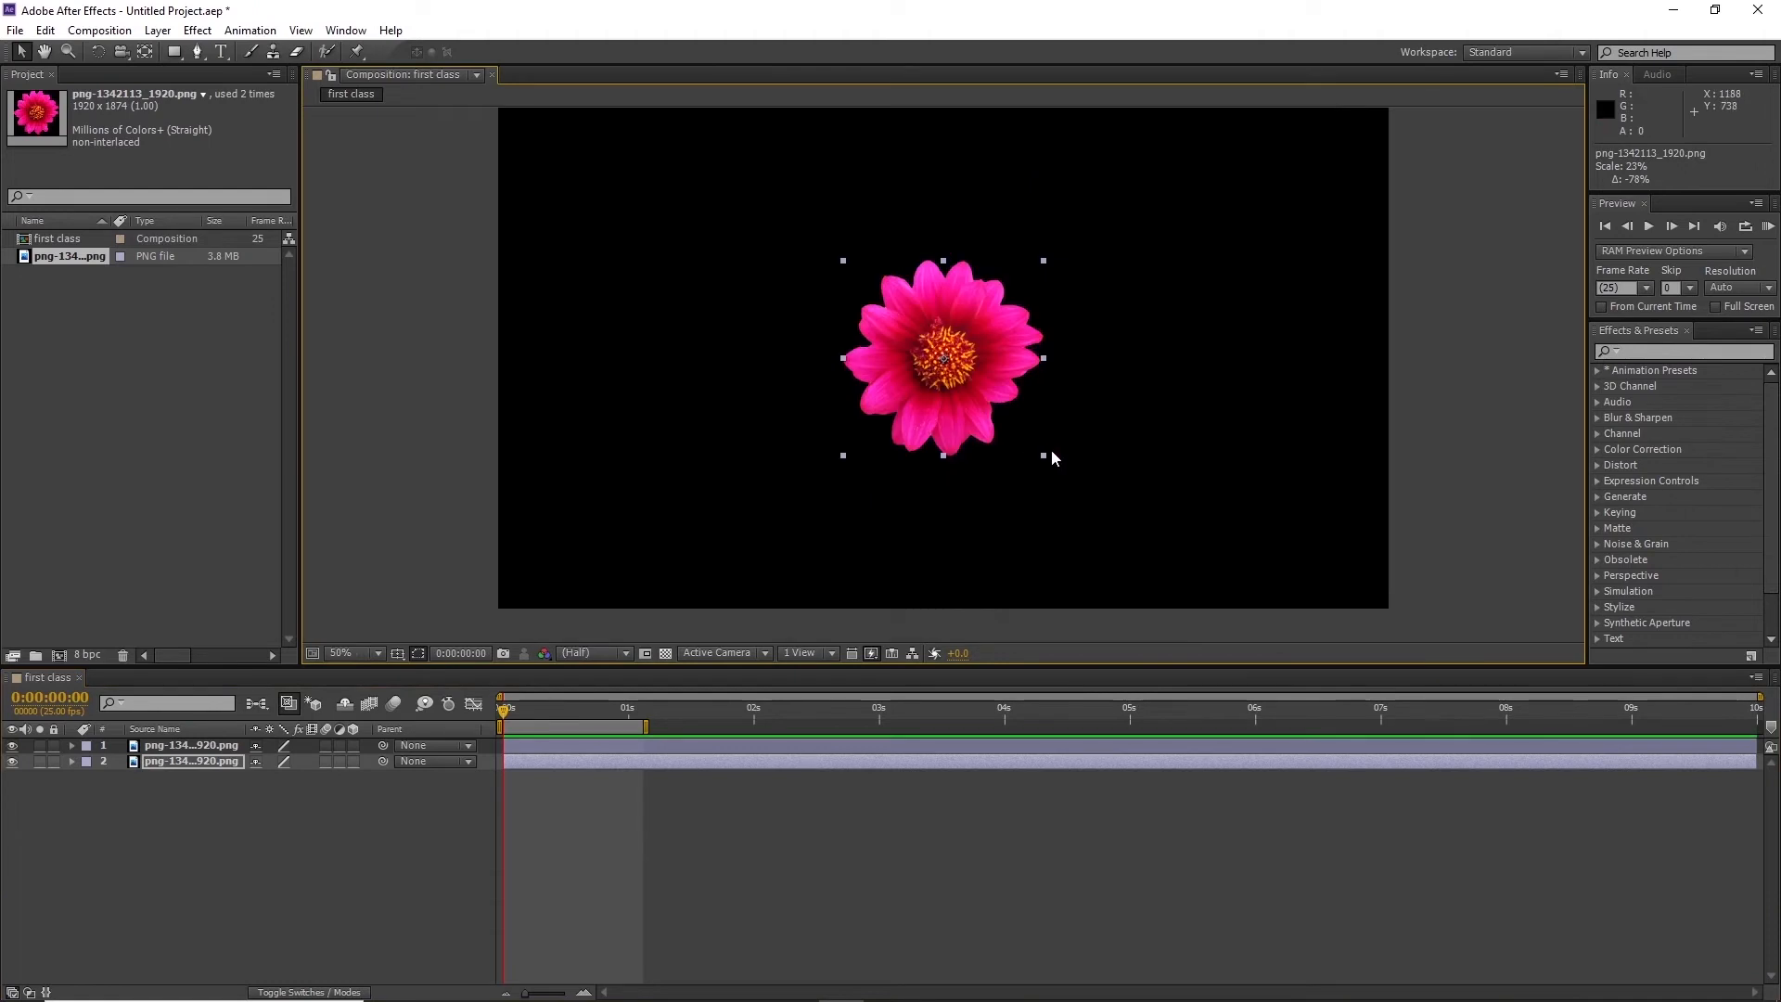
Place the second flower outside the frame's left edge at about -230, 508 and the first flower at about 974, 494
left_click_drag(1001, 420, 446, 378)
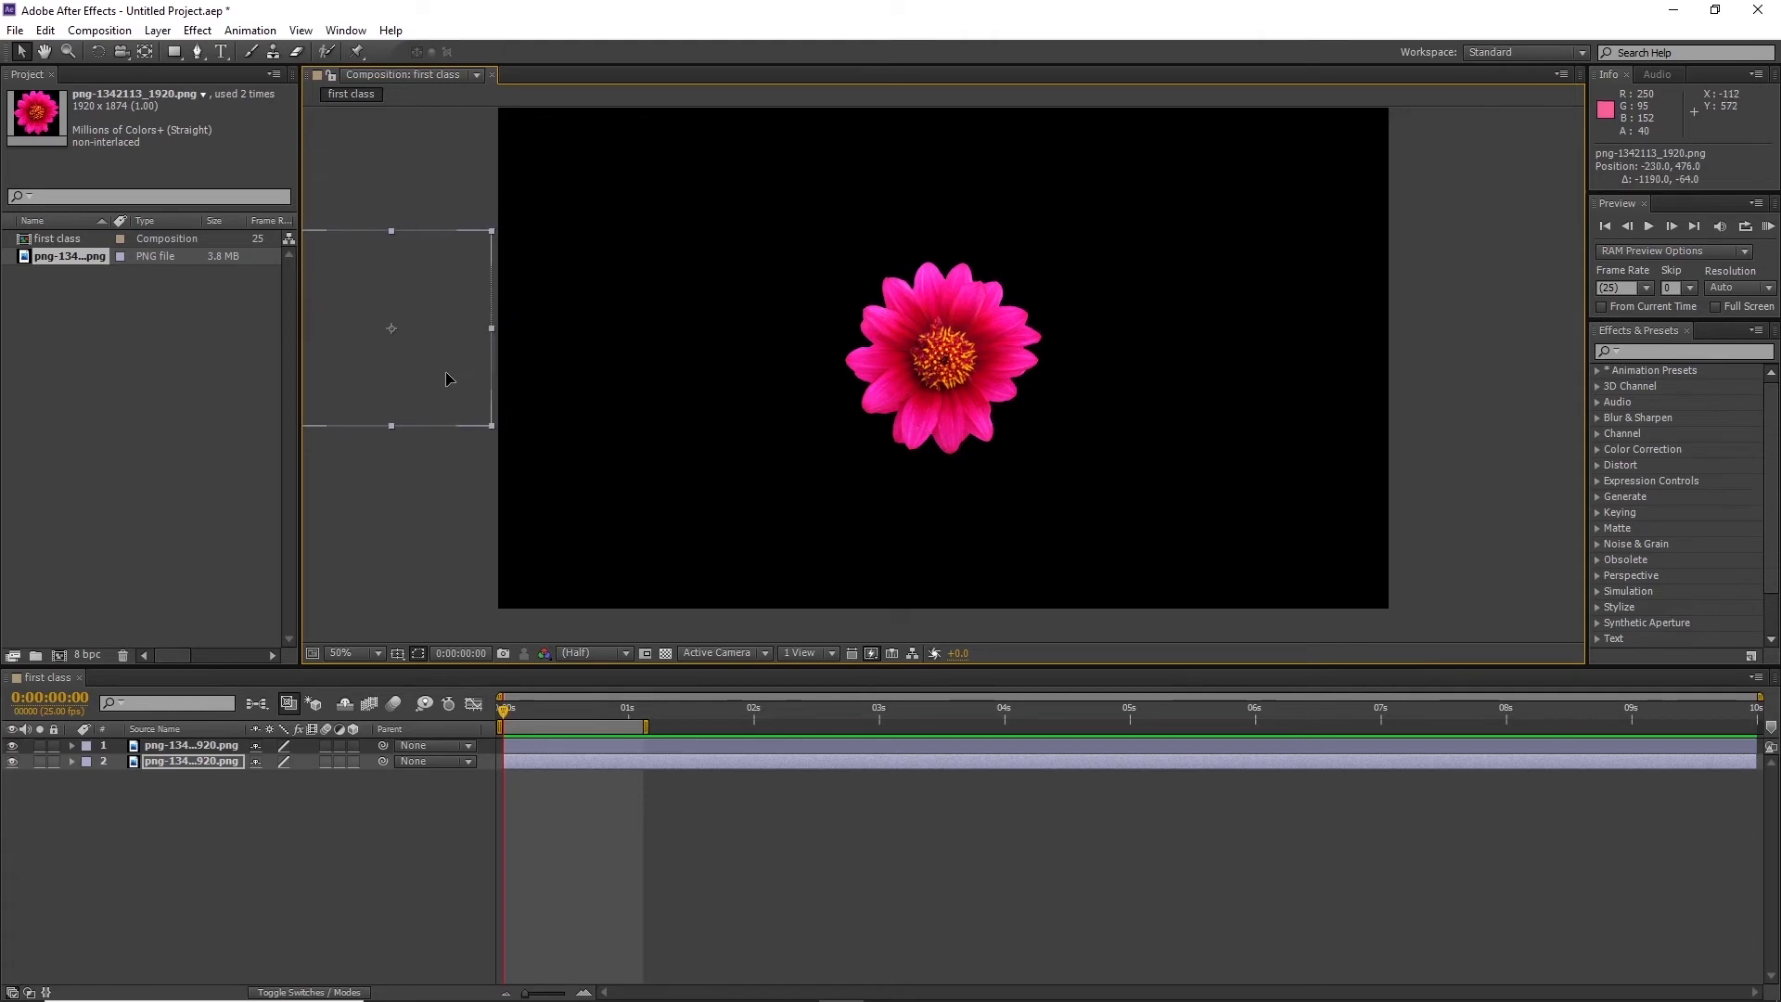
left_click_drag(994, 395, 995, 371)
left_click_drag(429, 386, 430, 401)
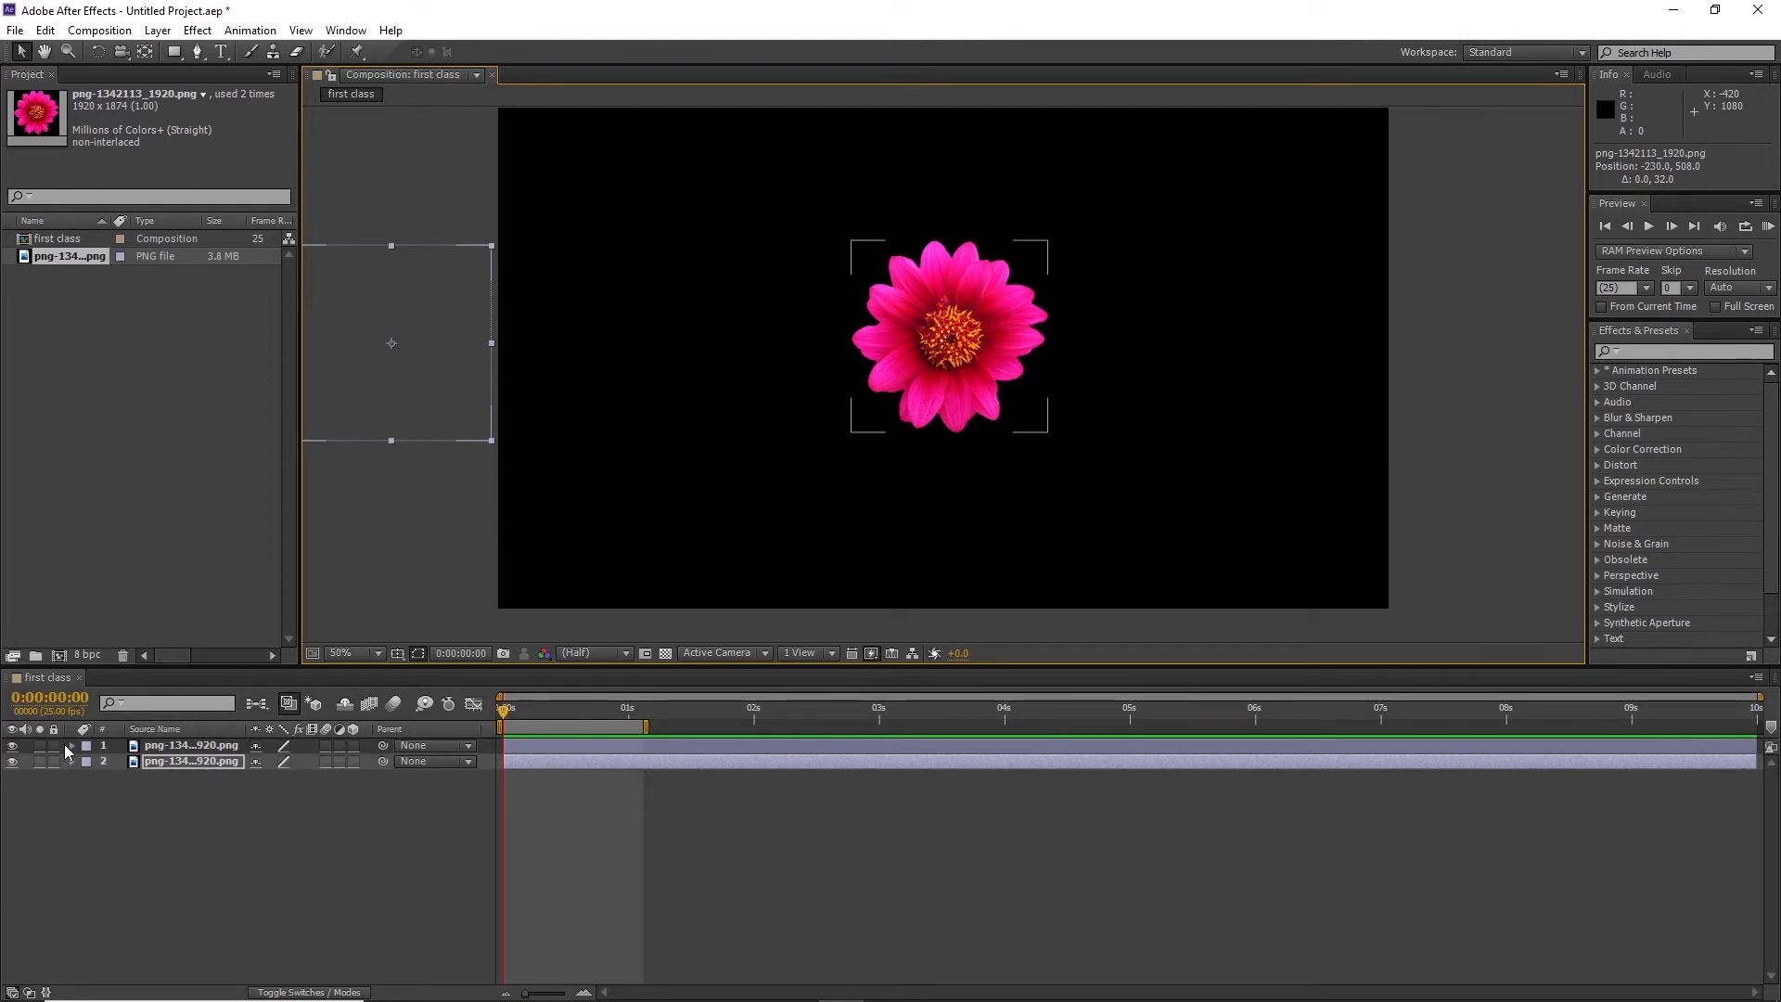
Enable Position keyframing for the first flower layer at 0:00:00:00 and extend the work area's end to 0:00:02:04
left_click(74, 748)
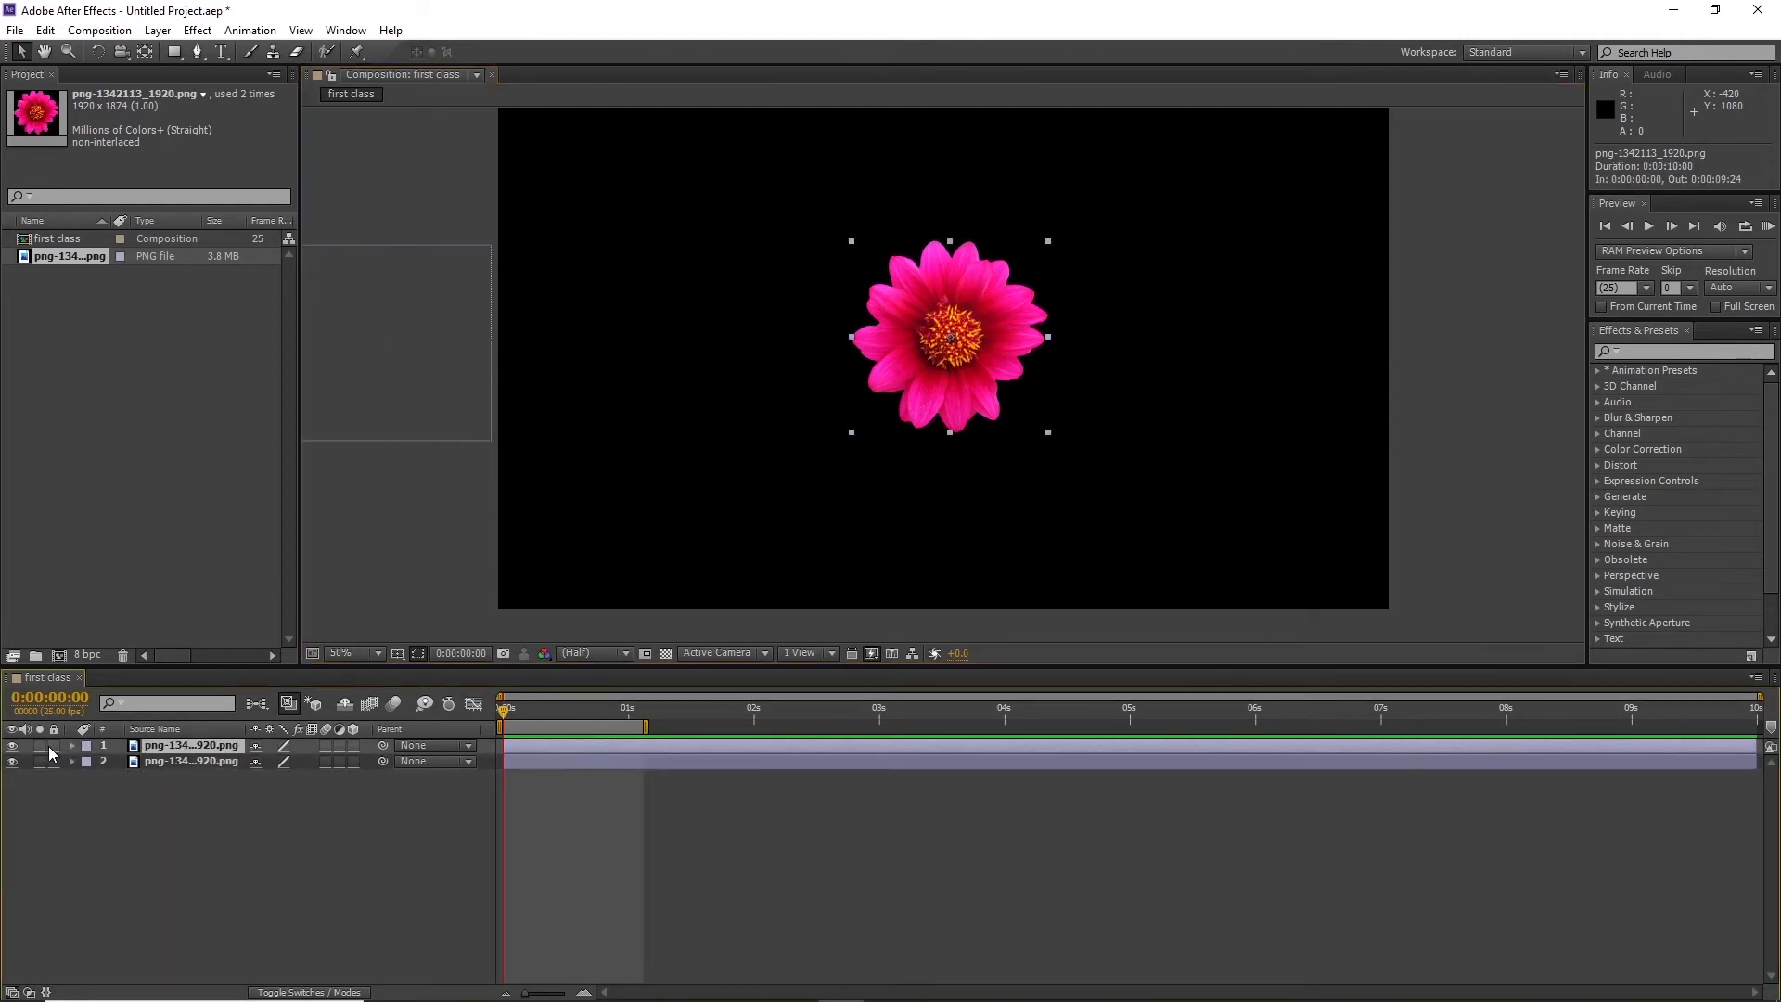
left_click(73, 746)
left_click(87, 761)
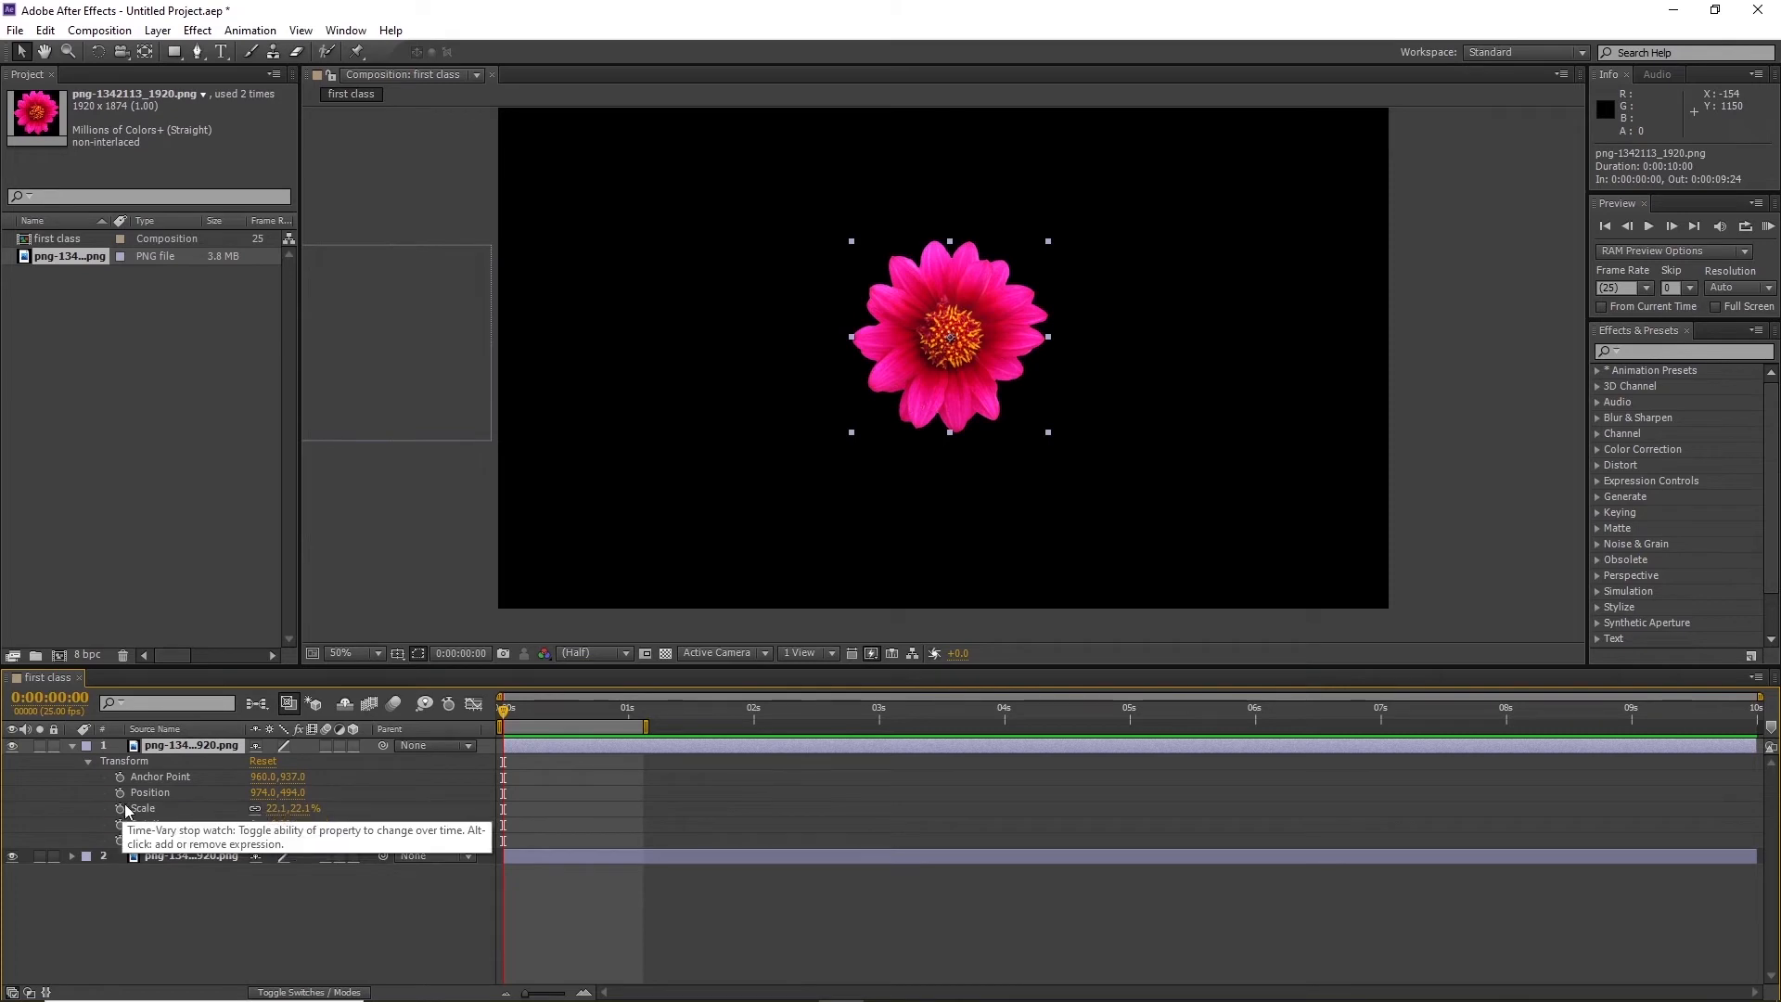
left_click(120, 792)
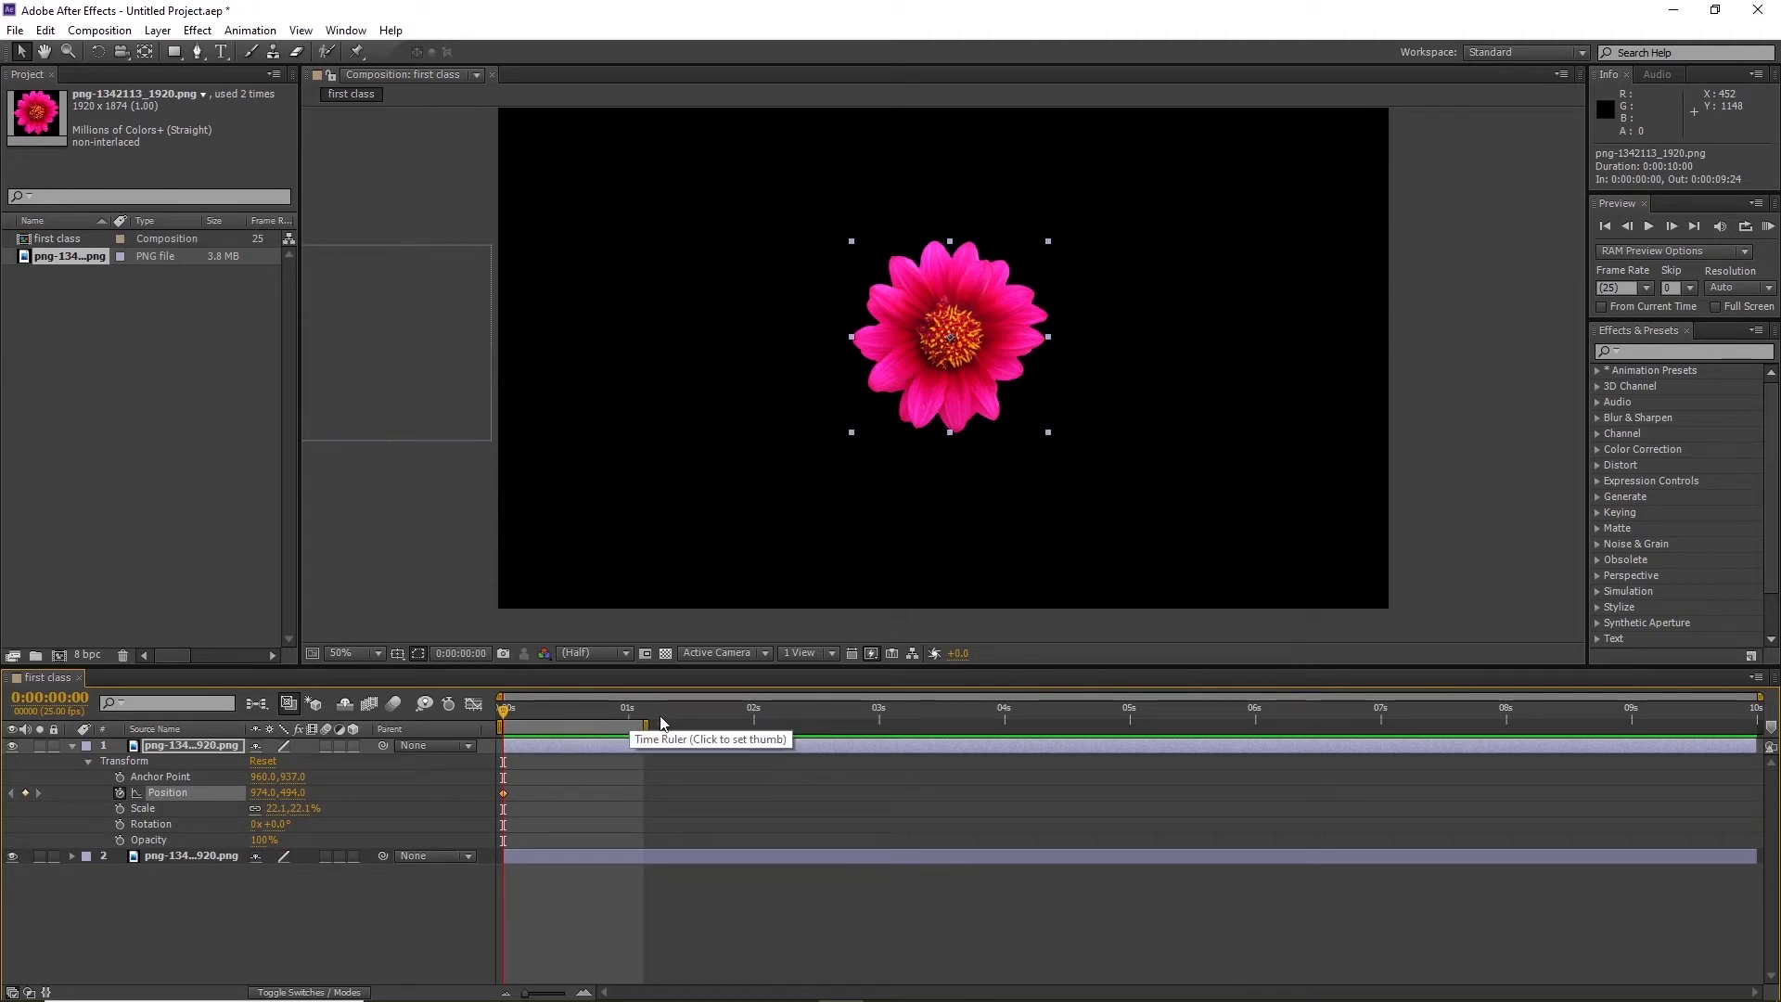
left_click_drag(645, 725, 755, 712)
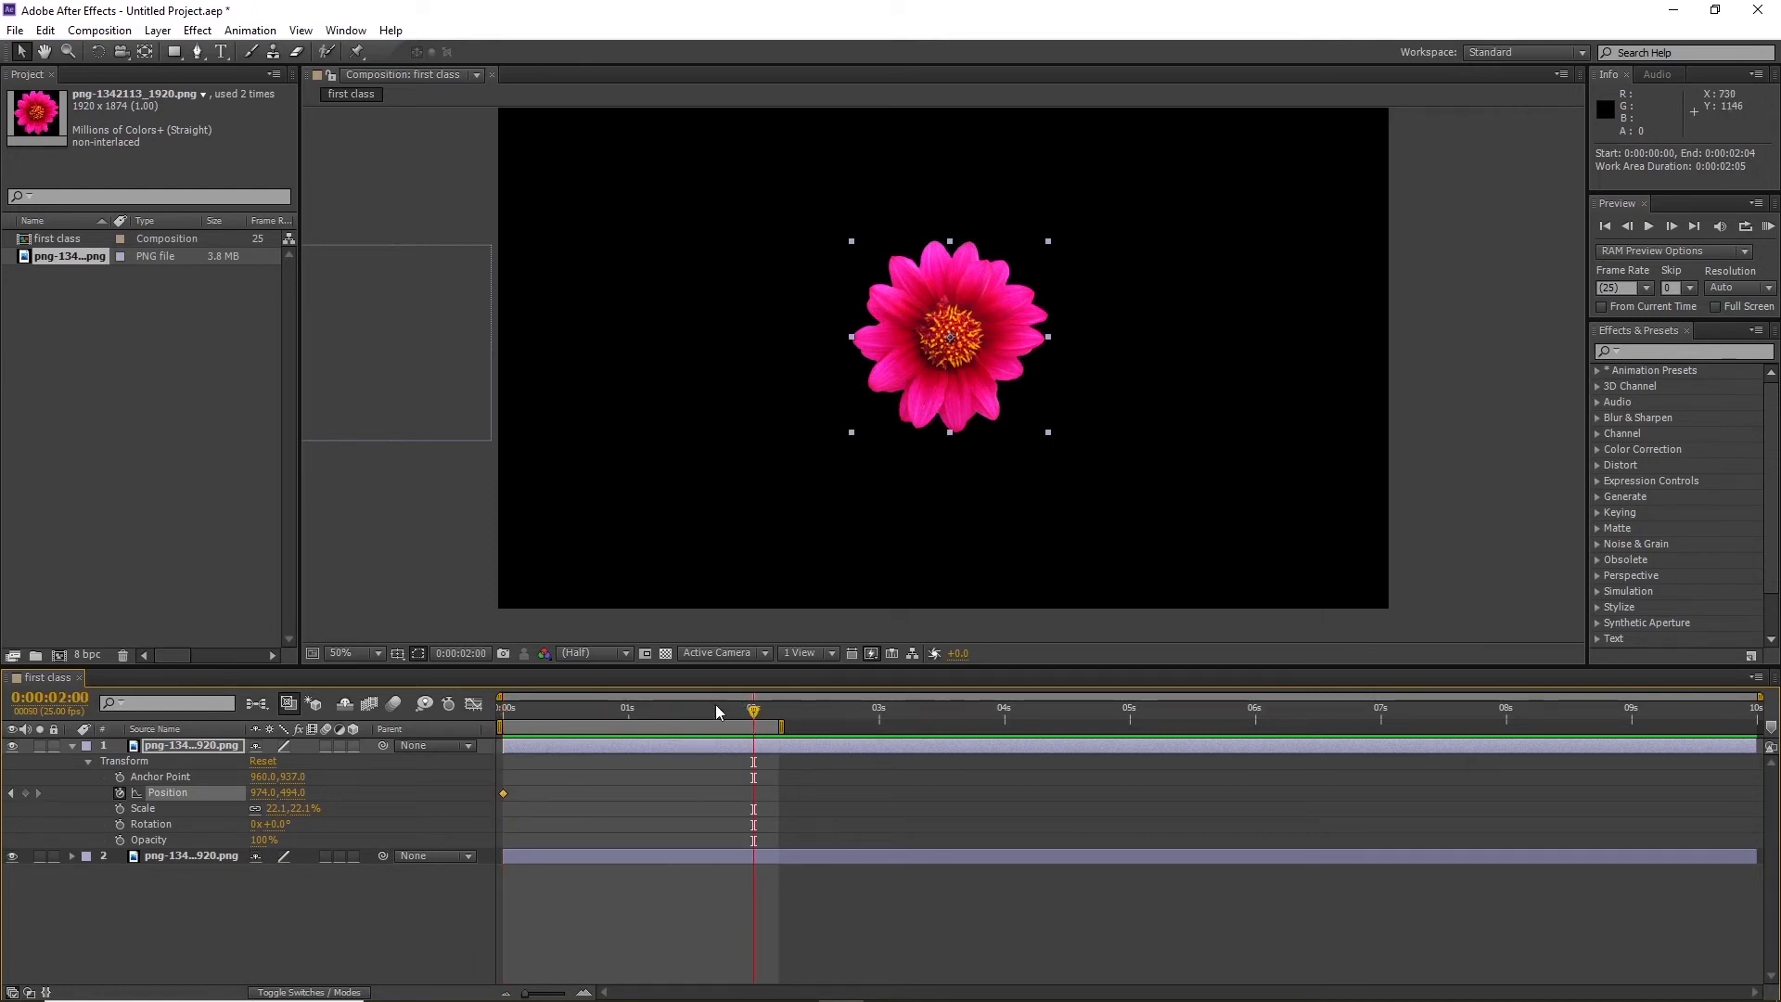
Move the first flower past the frame's right edge to about 2152, 476 at 0:00:02:00 and preview from the start
left_click_drag(966, 392, 1504, 382)
left_click_drag(692, 706, 504, 714)
left_click(392, 921)
key("space")
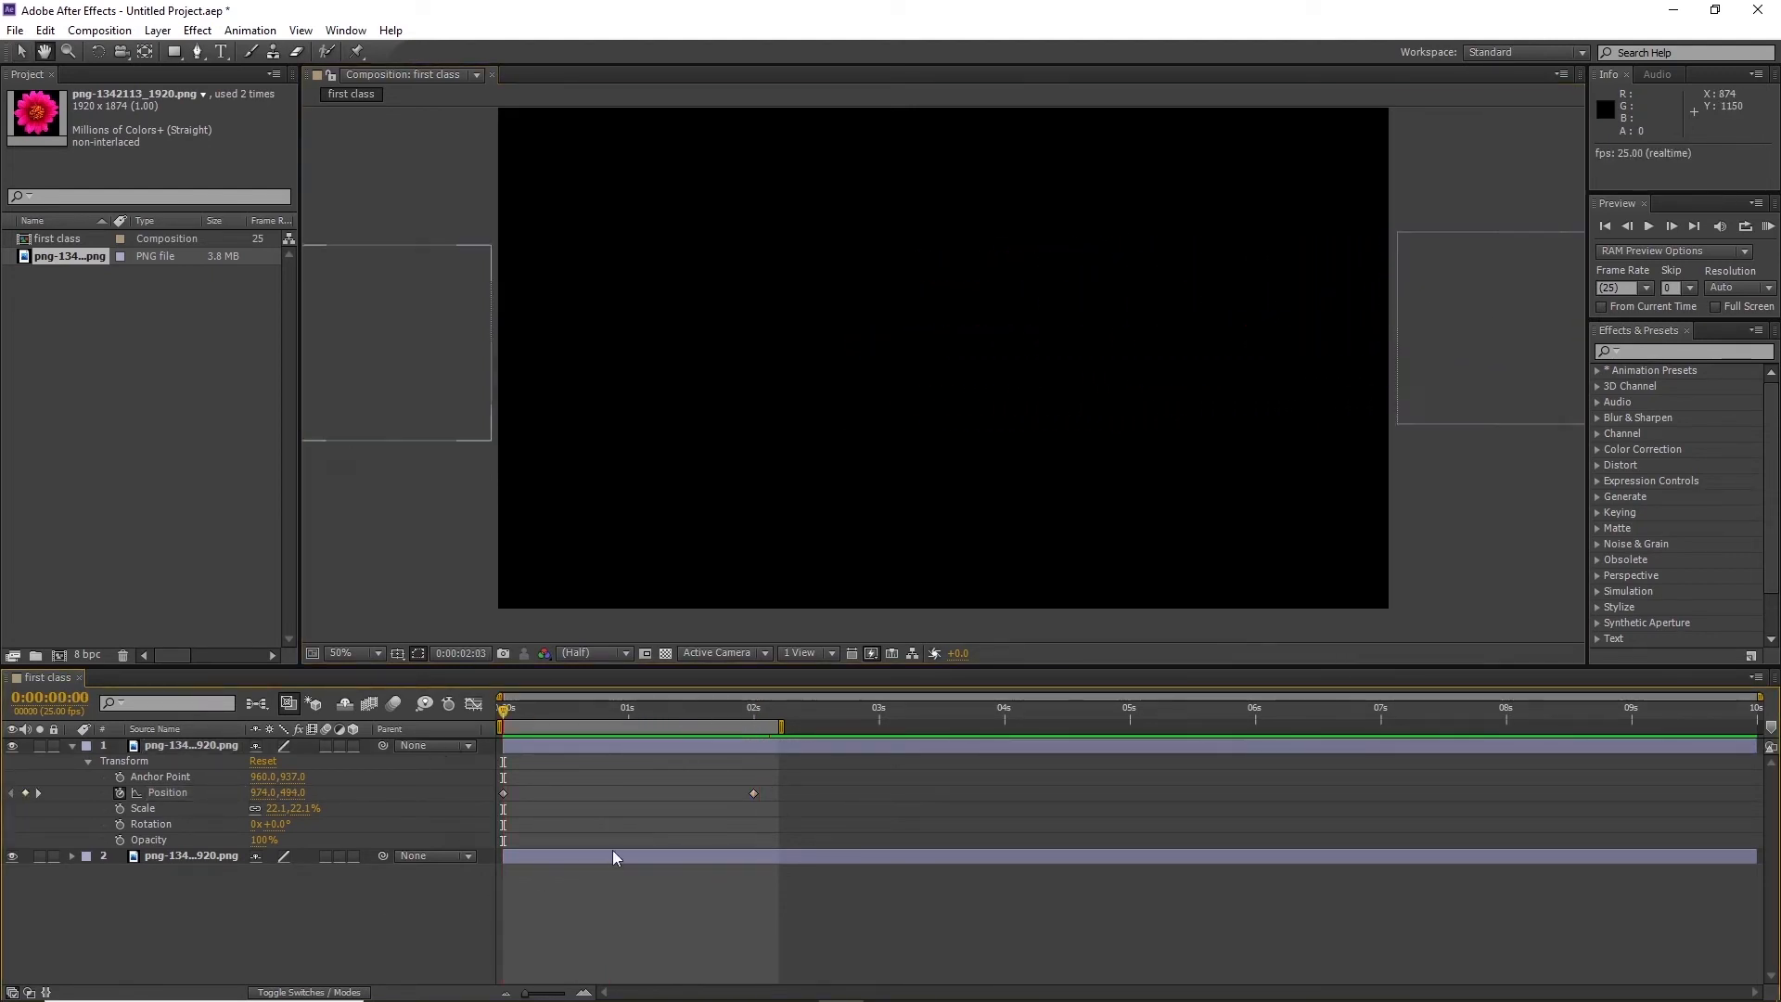
left_click(386, 747)
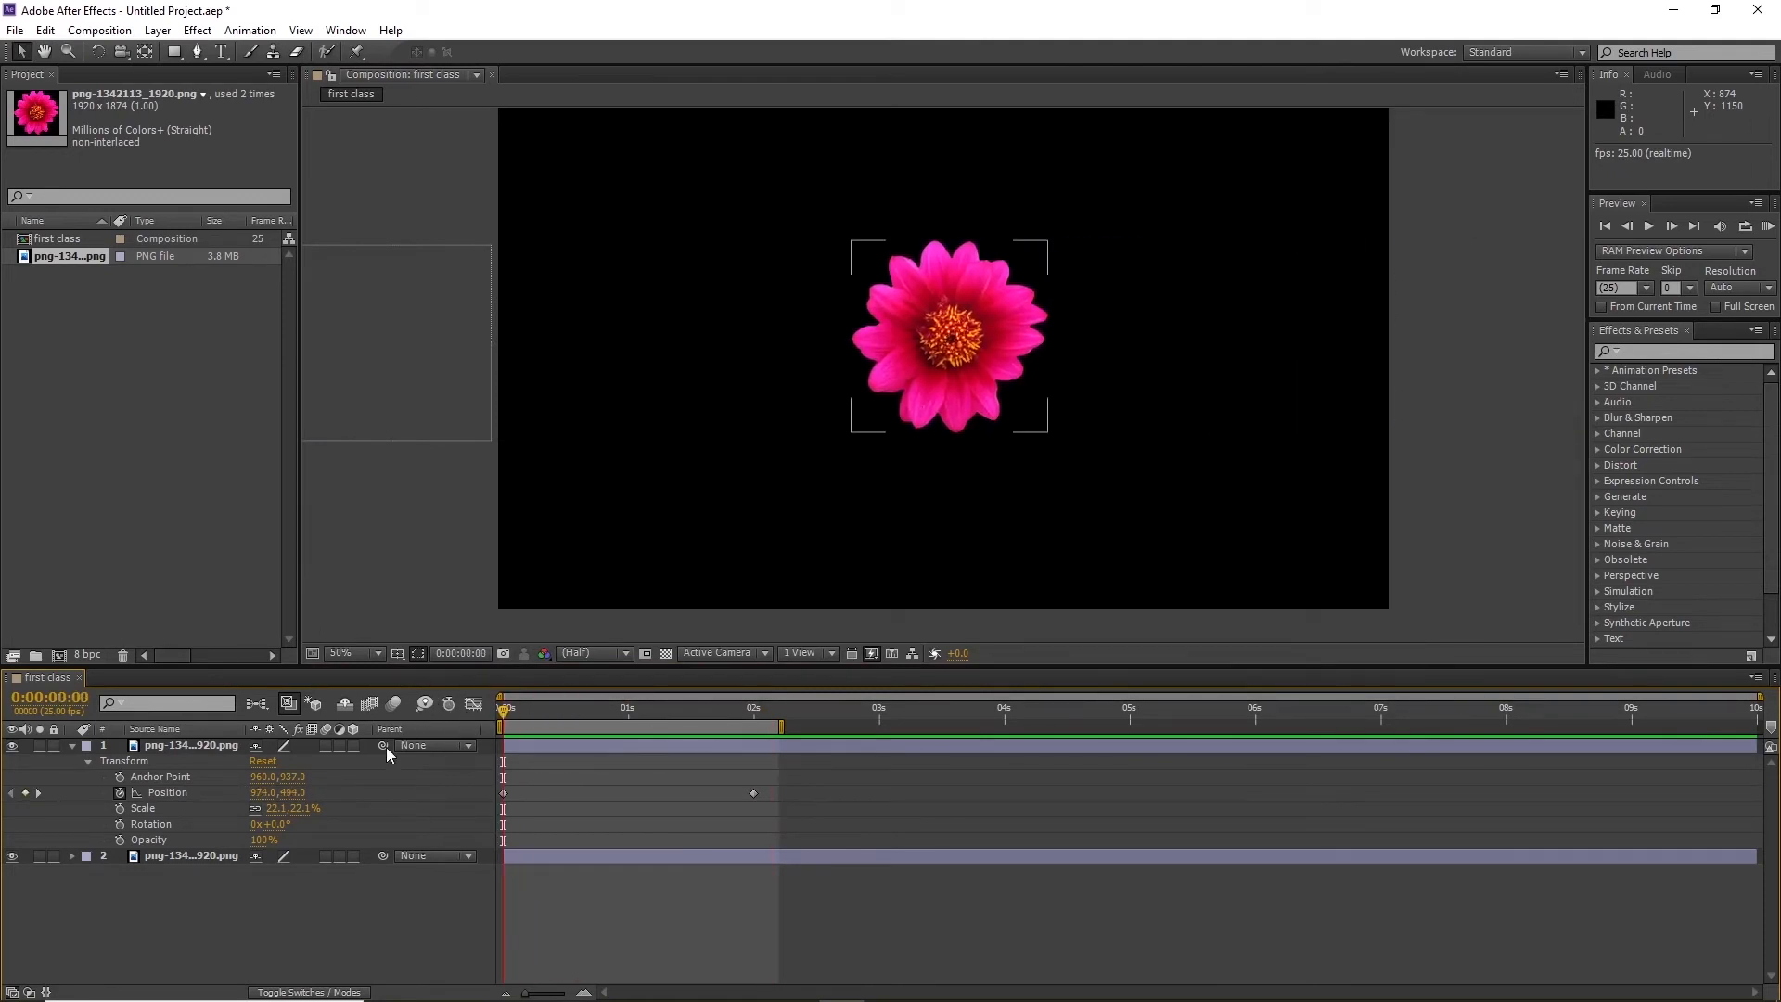
Keyframe the second flower's Position at 0:00:00:00 and move it to the frame's centre, about 940, 526, at 0:00:02:00
left_click(73, 856)
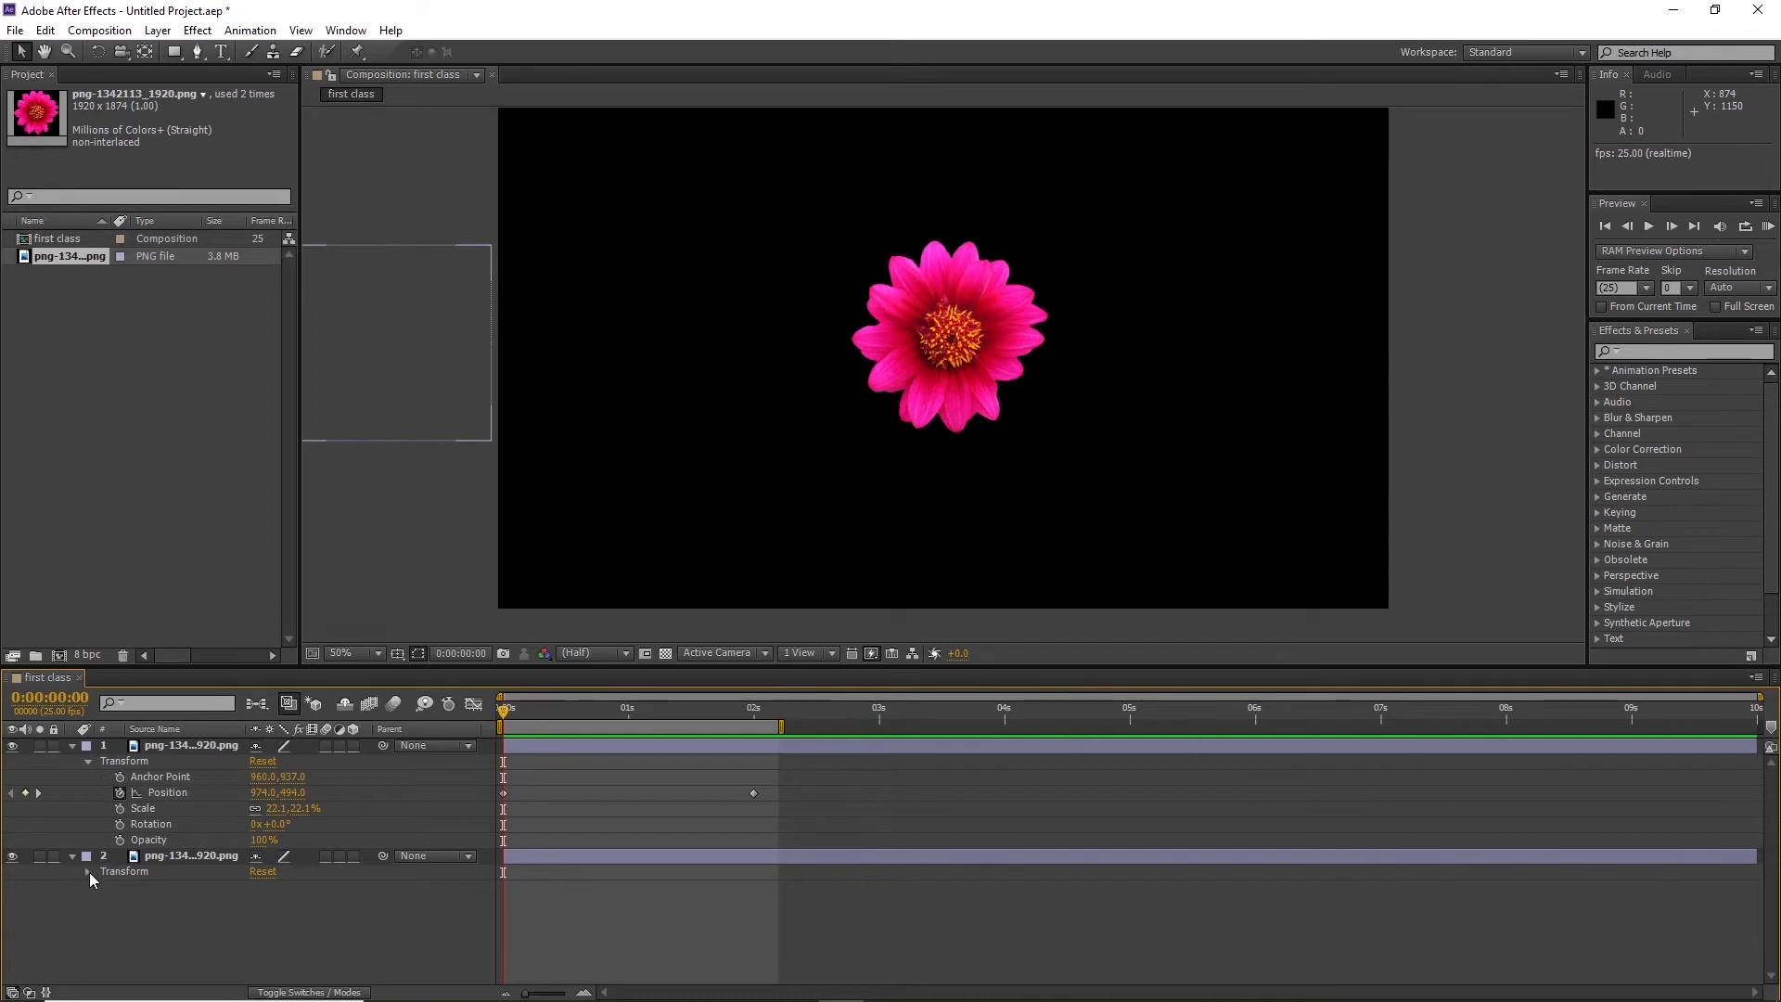
left_click(89, 872)
left_click(120, 904)
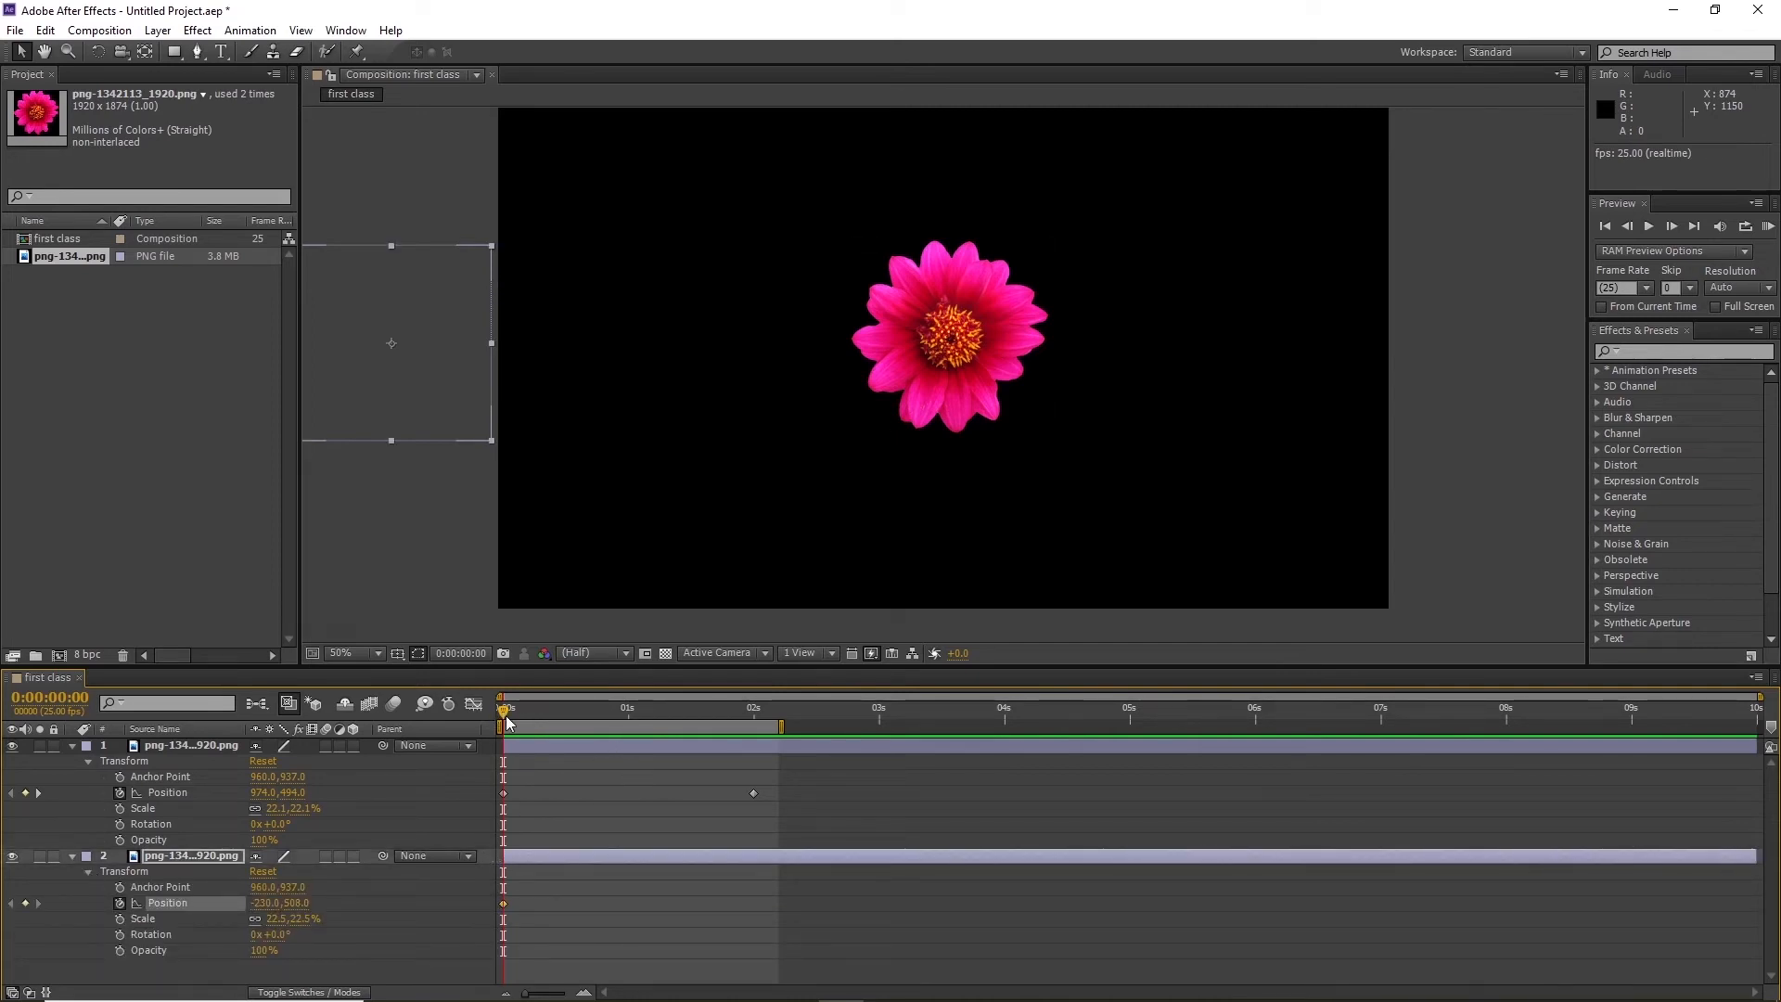
left_click_drag(507, 721, 754, 723)
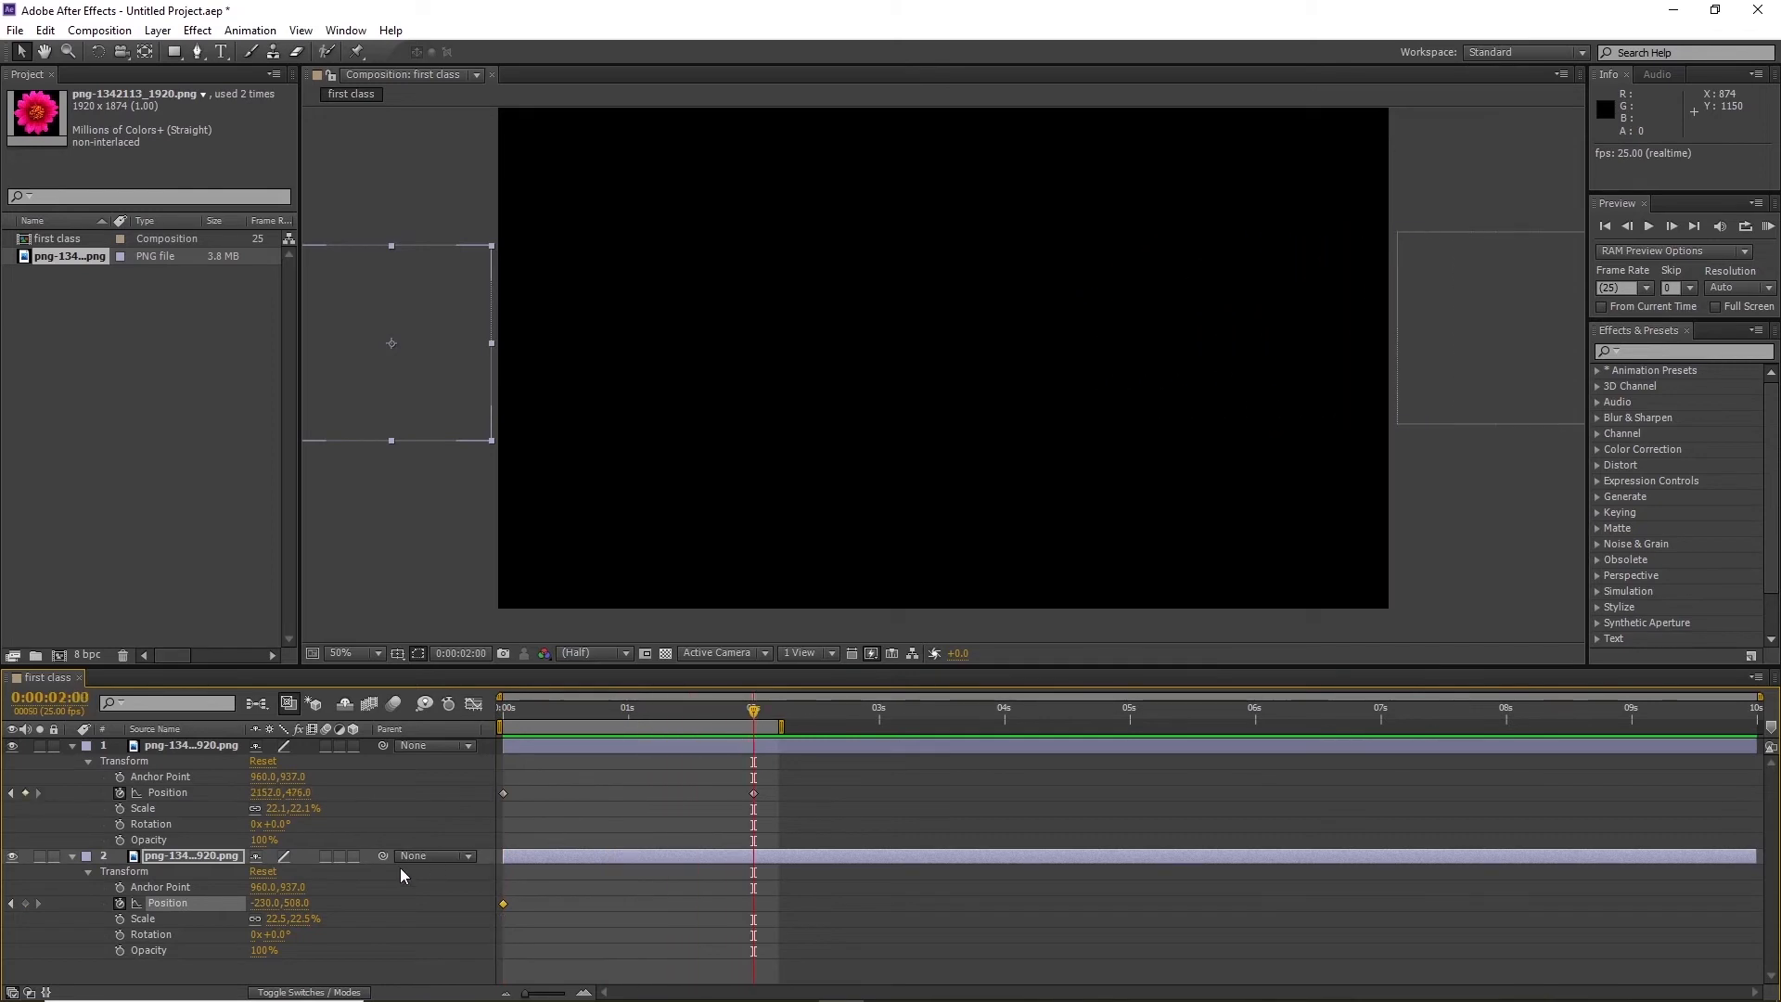
left_click_drag(425, 390, 965, 392)
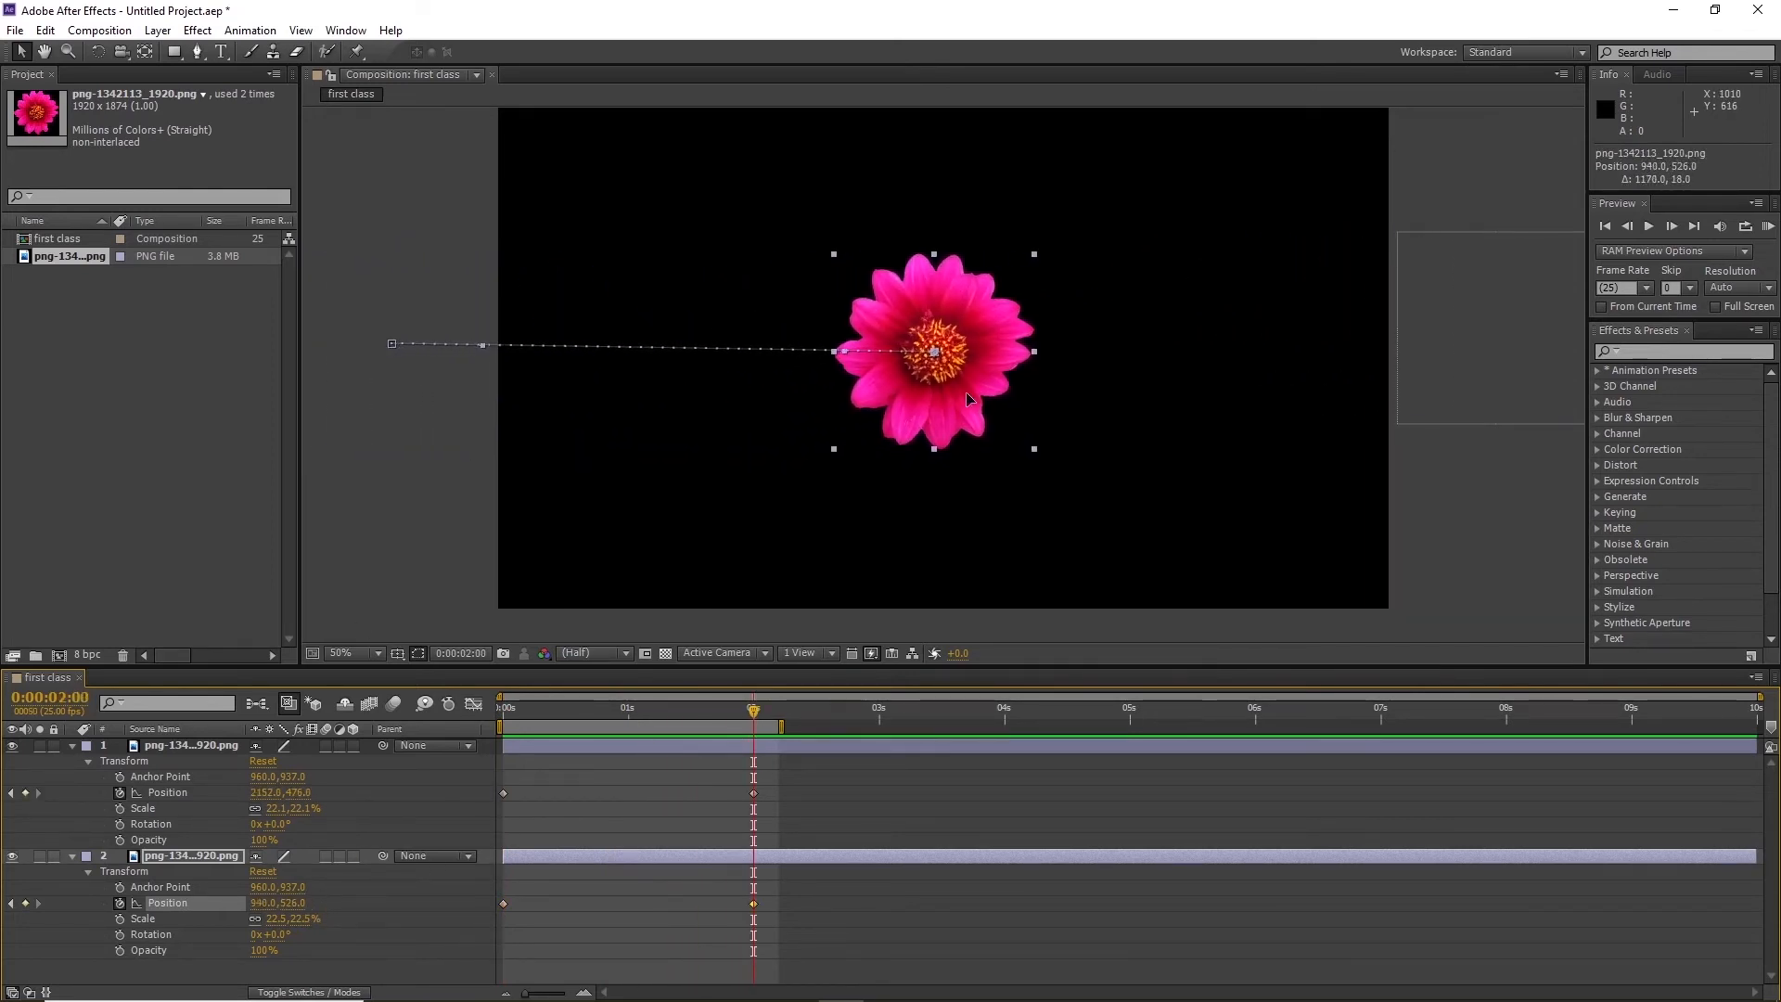
left_click_drag(677, 720, 428, 759)
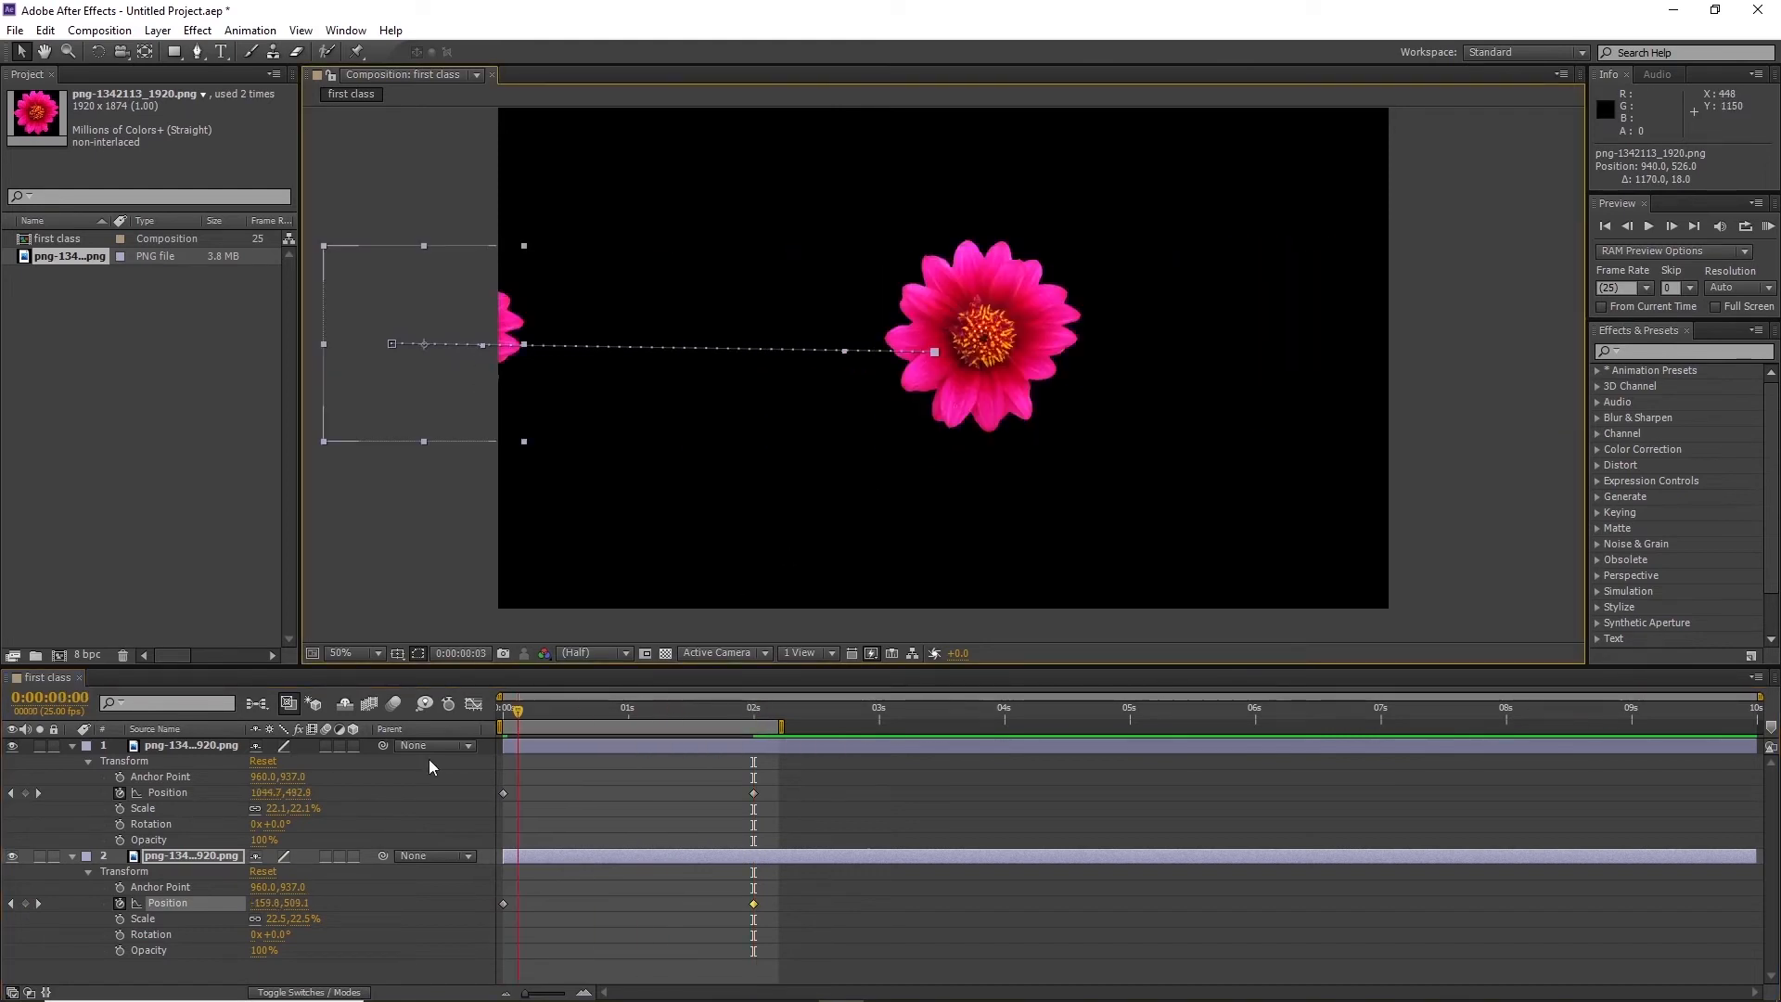
Preview both flowers' slide from the start and return to 0:00:00:00
left_click(866, 892)
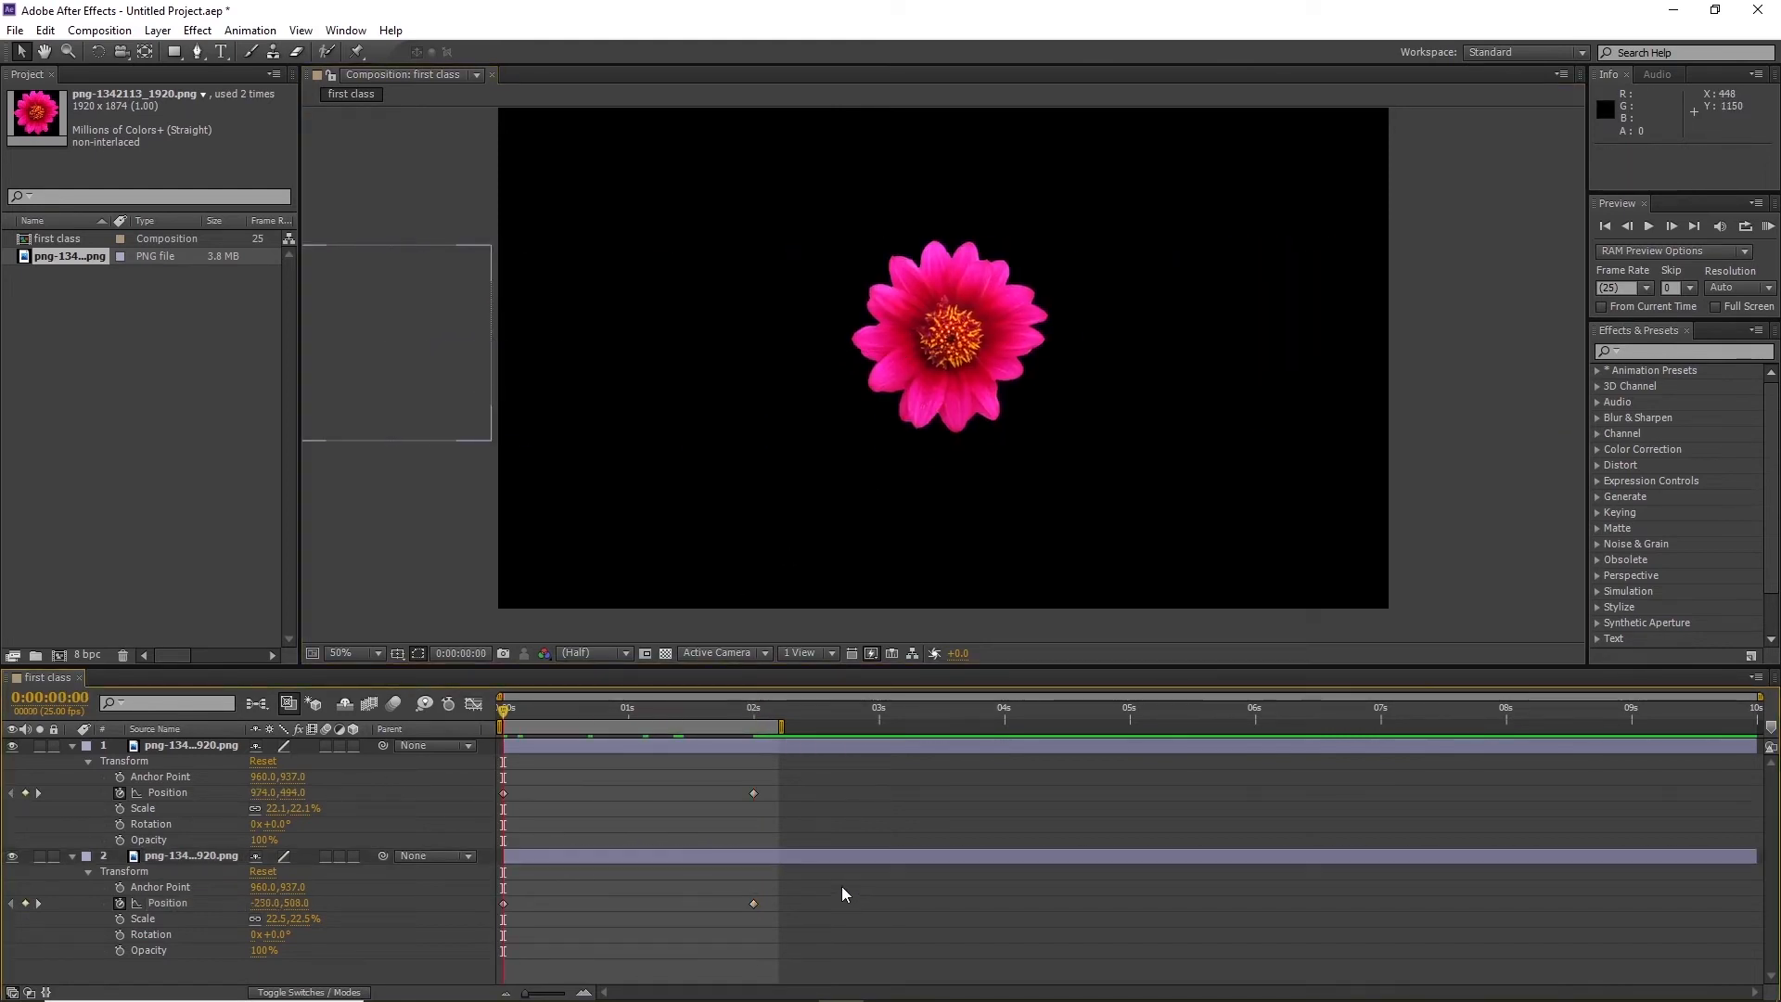
key("space")
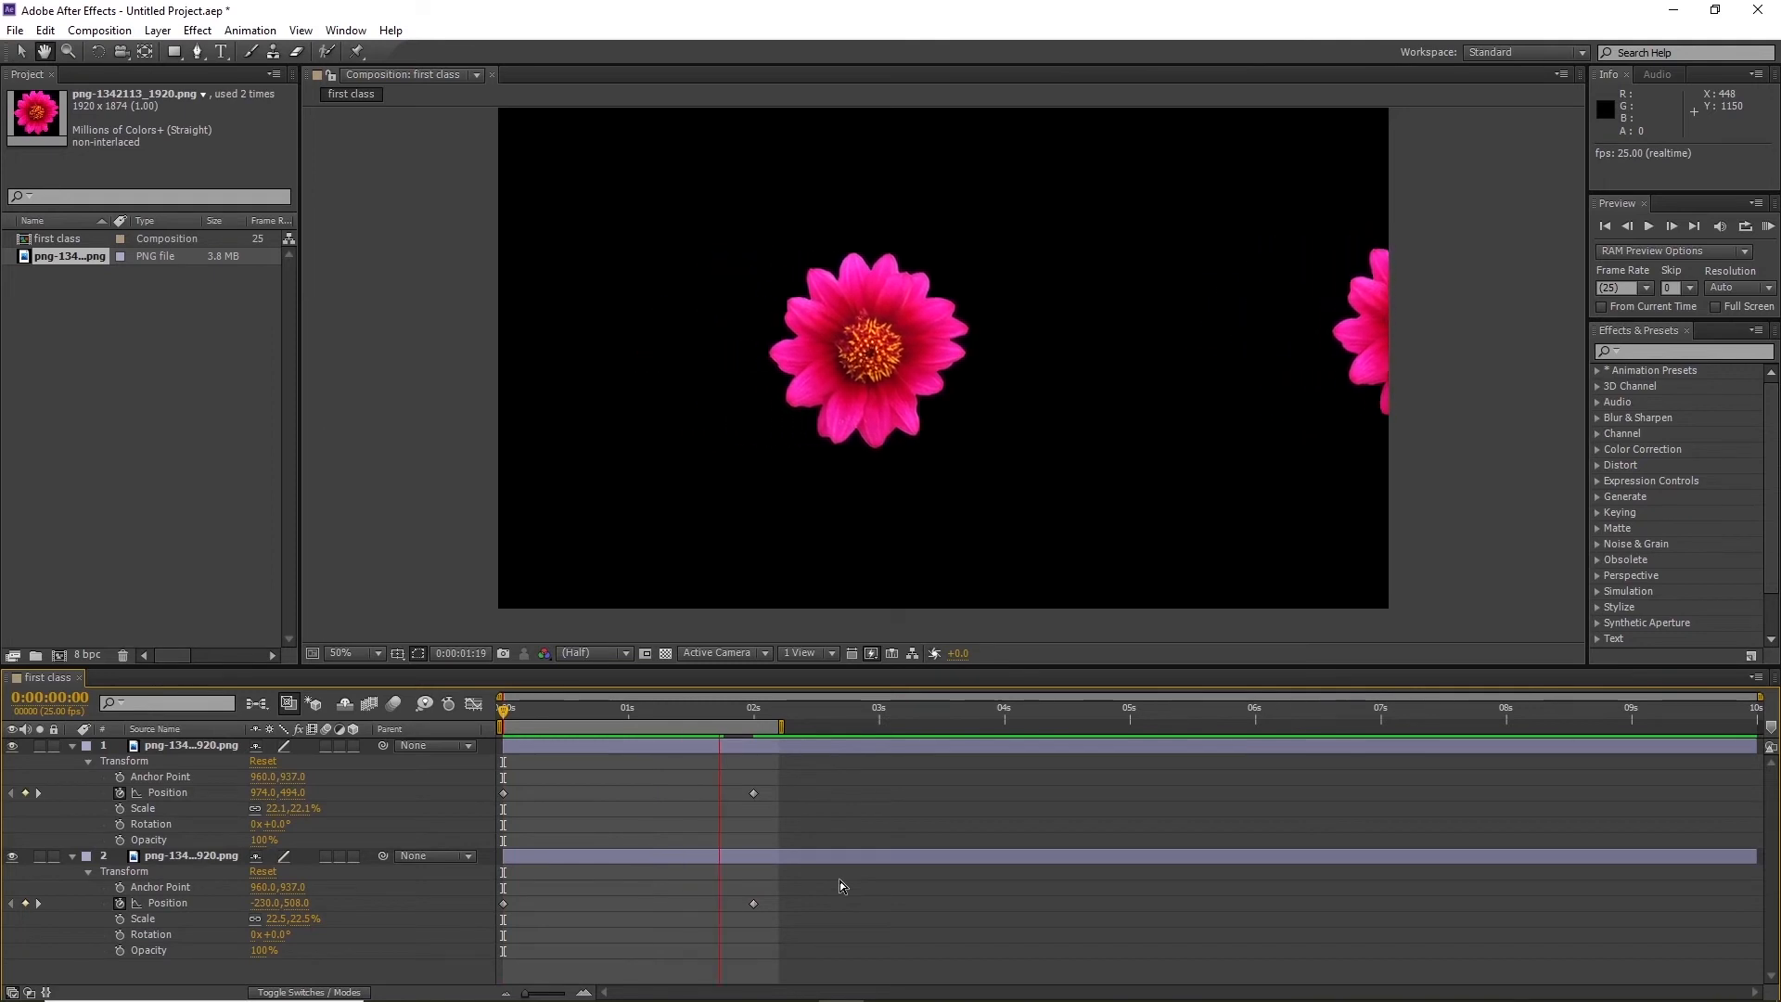
key("space")
left_click_drag(693, 720, 385, 745)
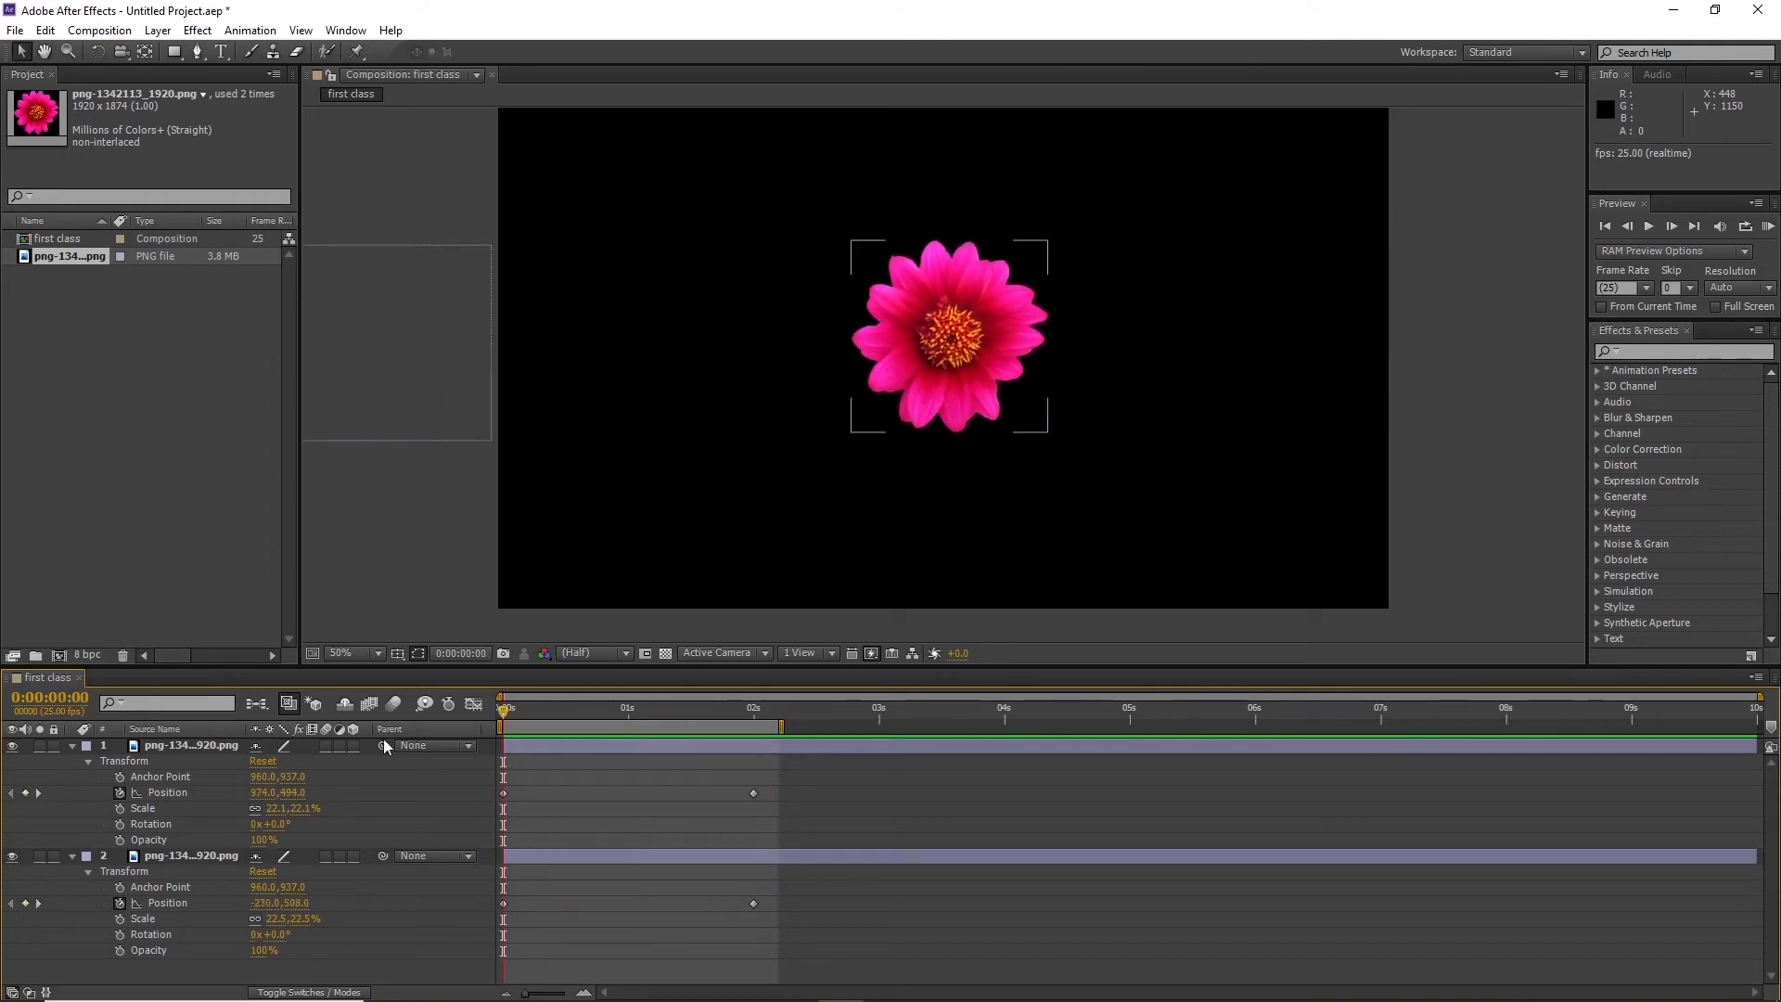
Keyframe the first flower's Scale at 0:00:00:00, set it to 0% at 0:00:02:00, and preview from the start
left_click(119, 808)
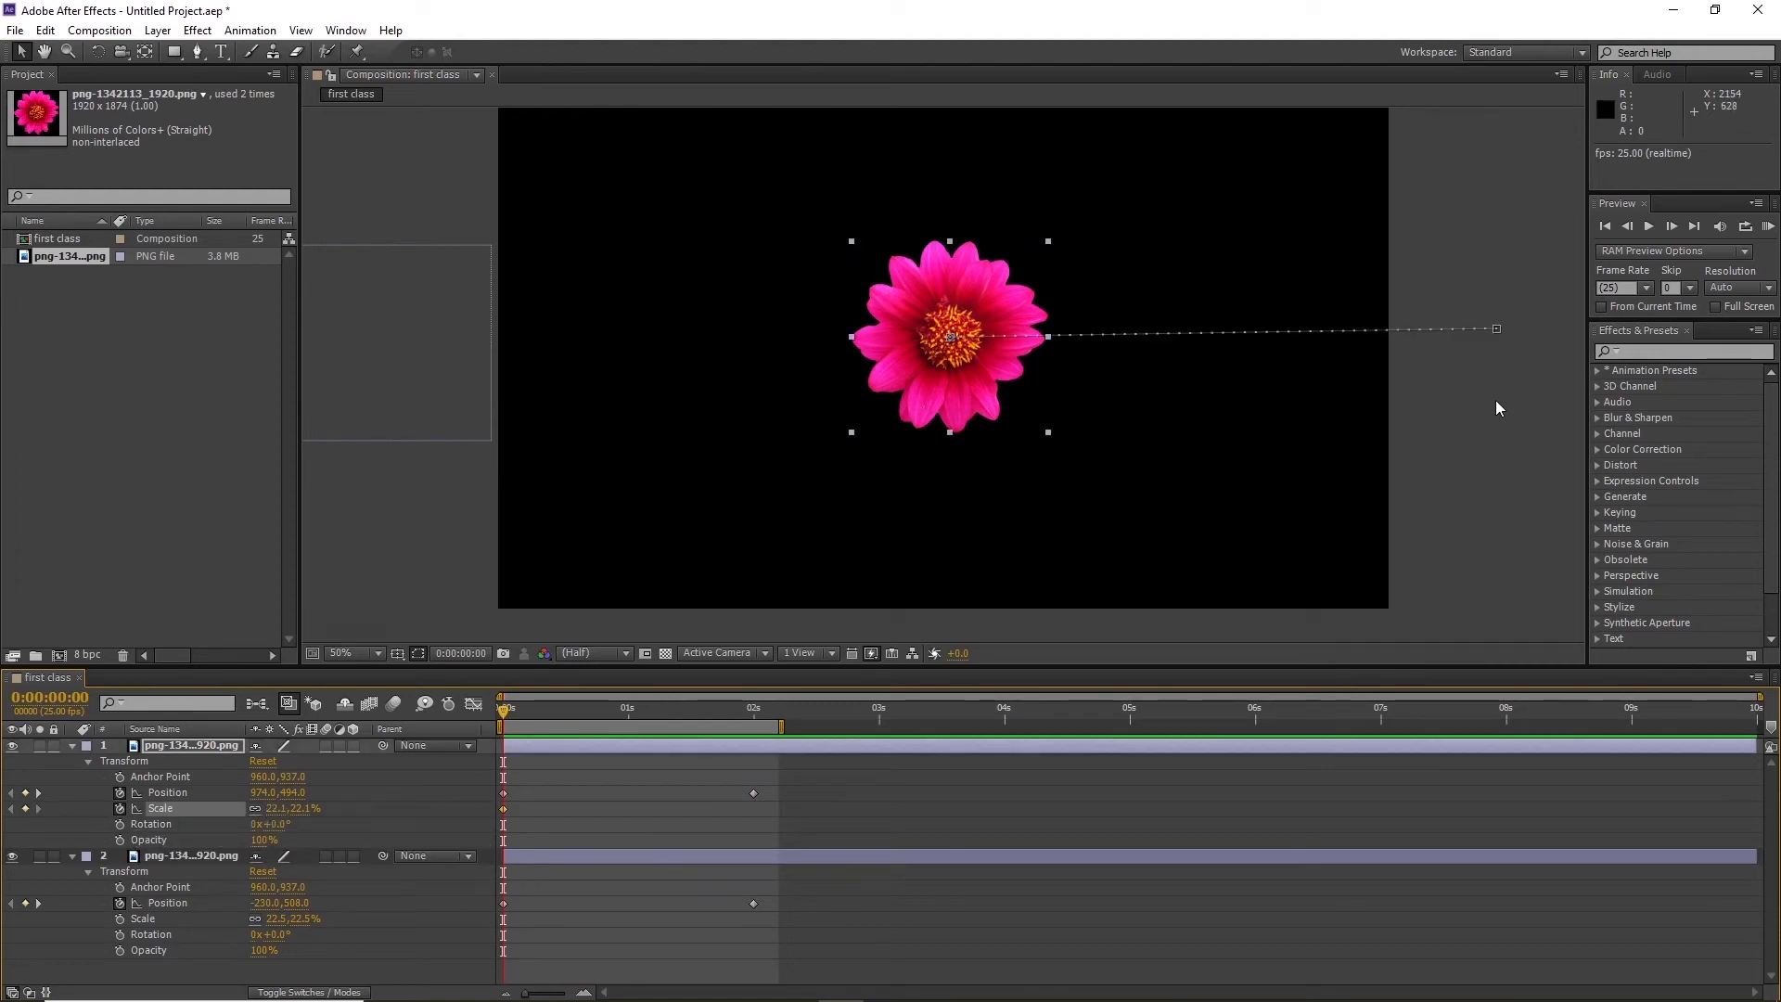
left_click(287, 812)
left_click(603, 777)
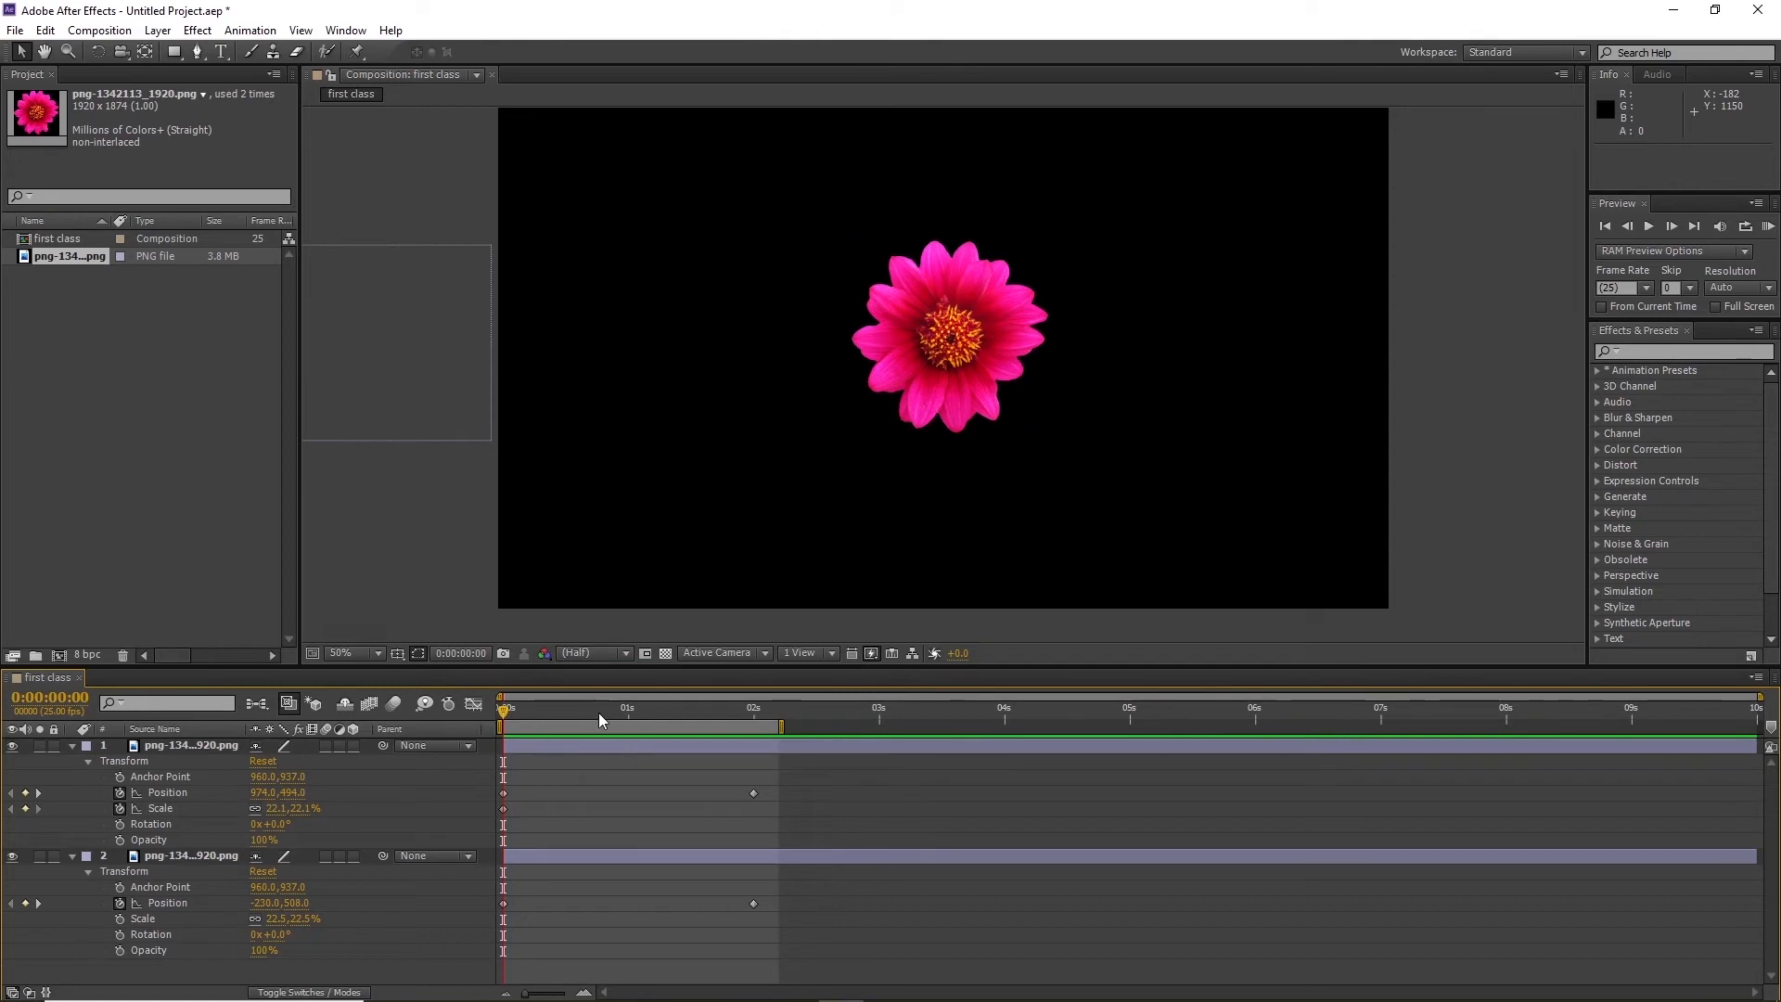
left_click_drag(598, 714, 748, 731)
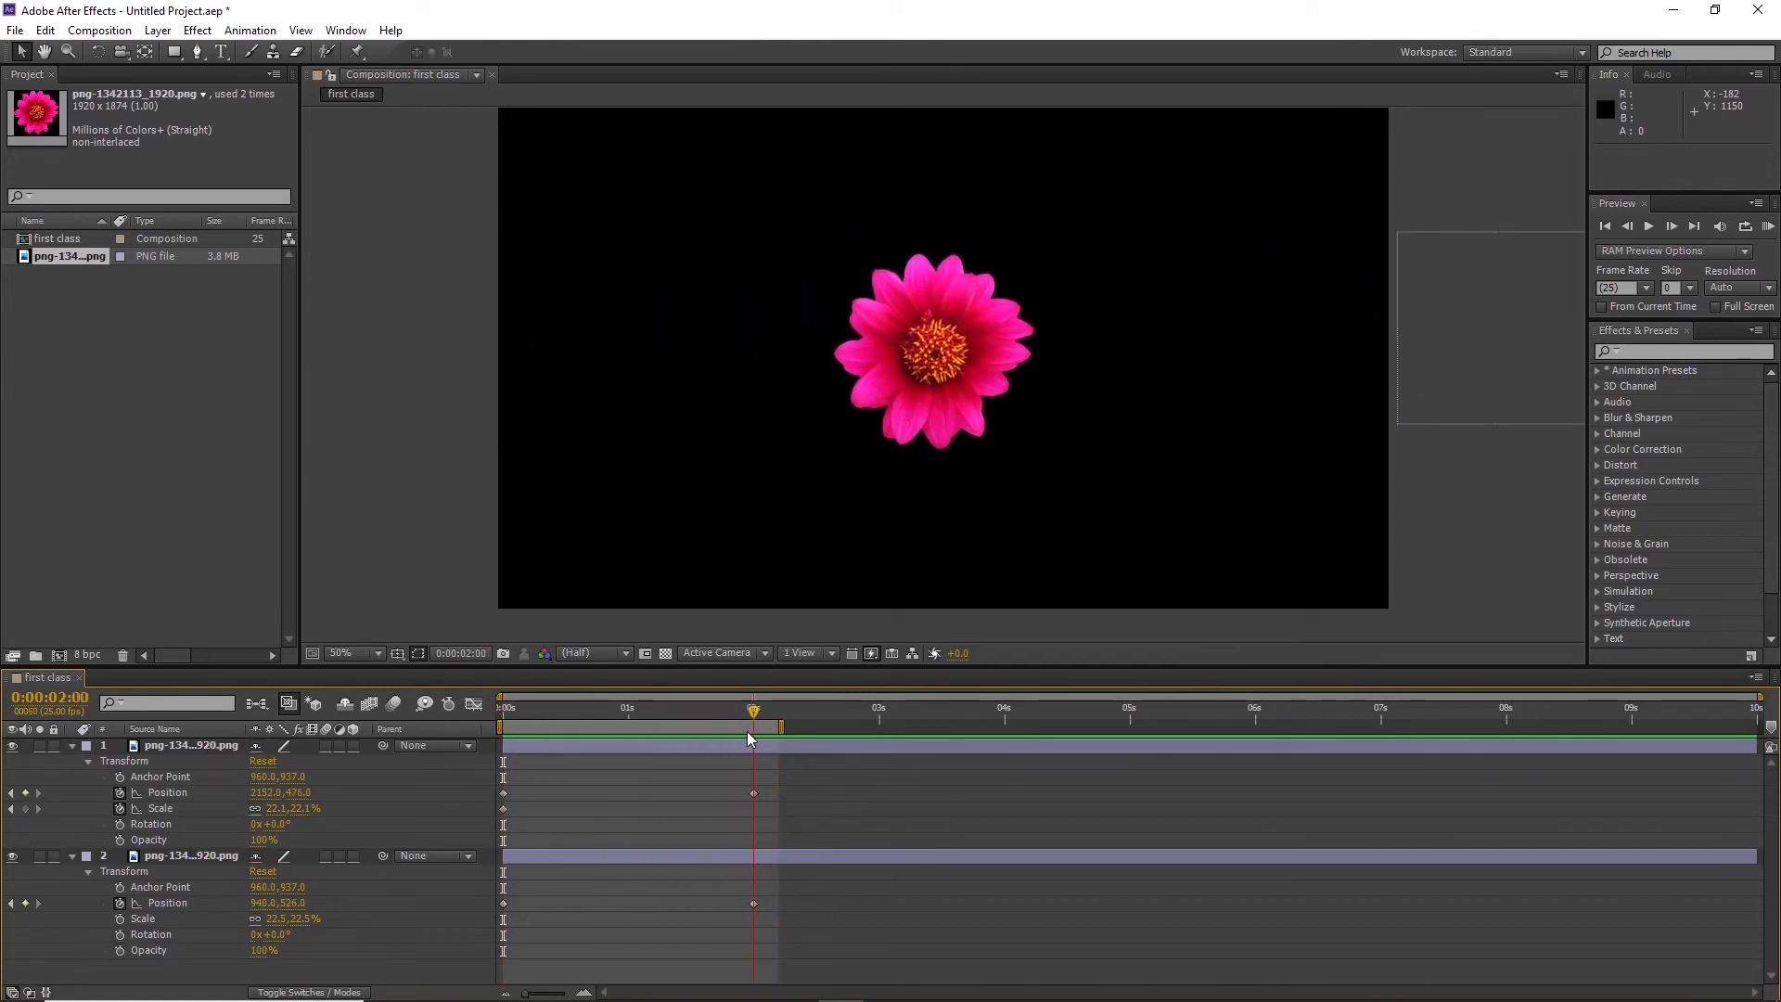
left_click_drag(278, 810, 261, 809)
left_click(283, 809)
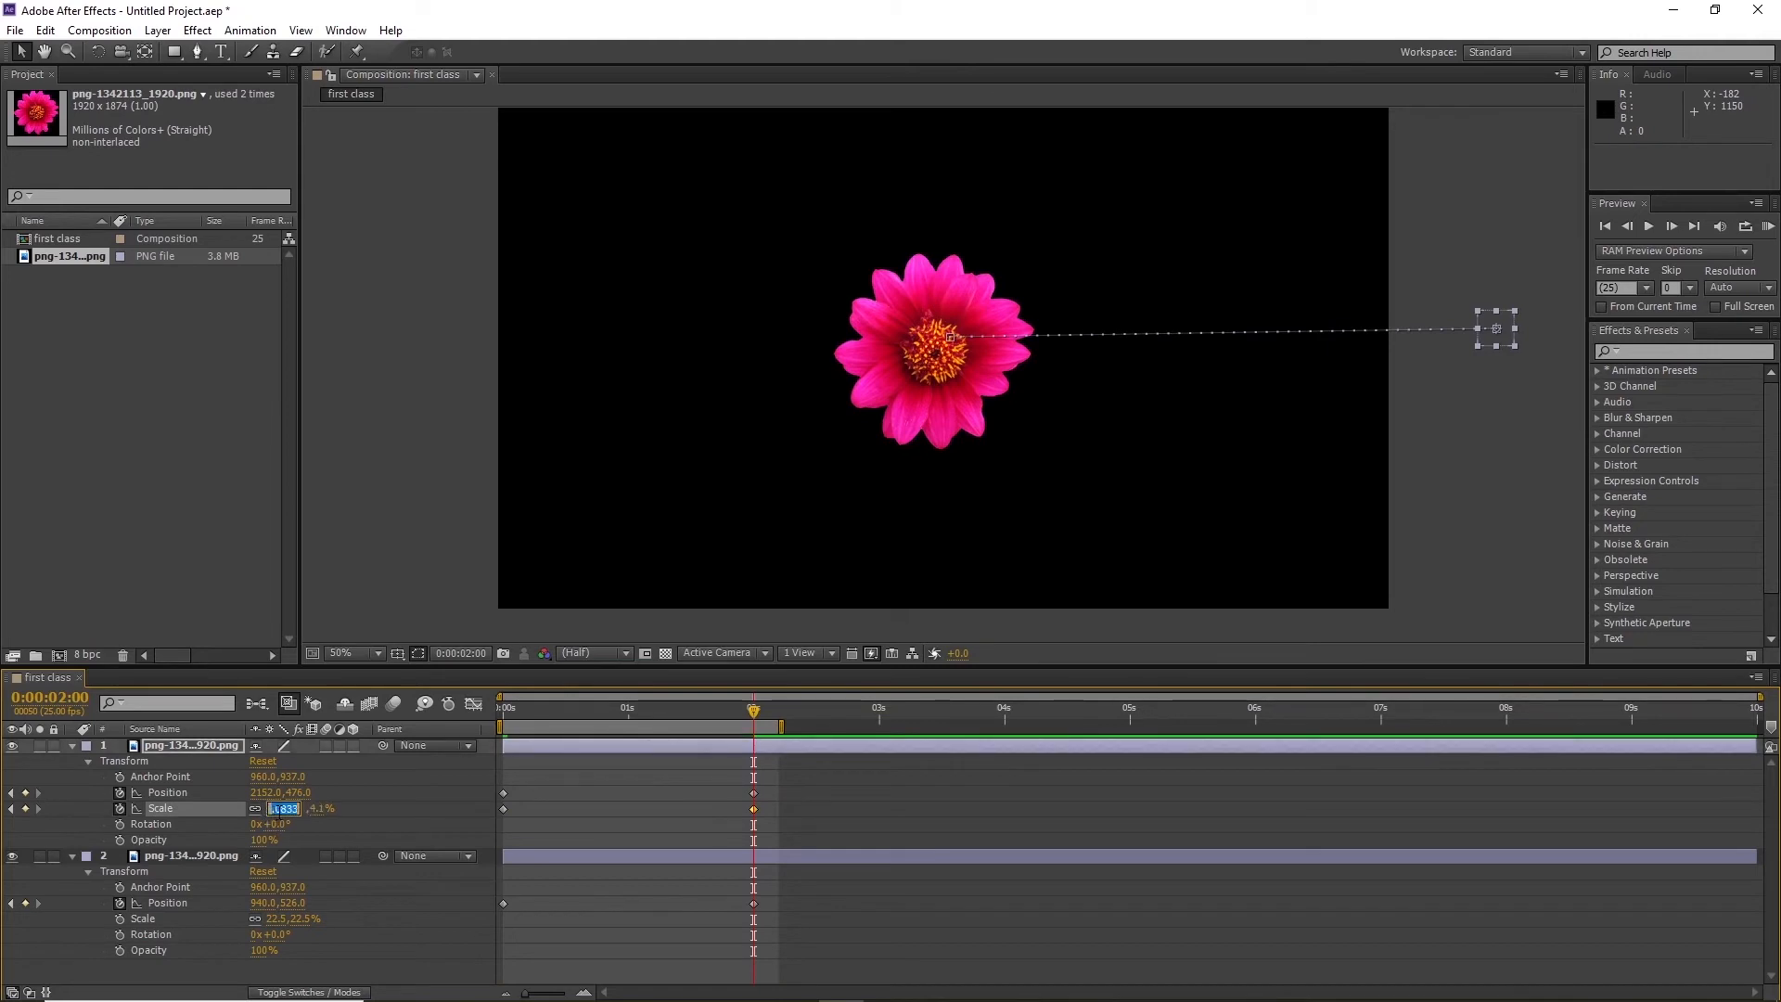
left_click(343, 832)
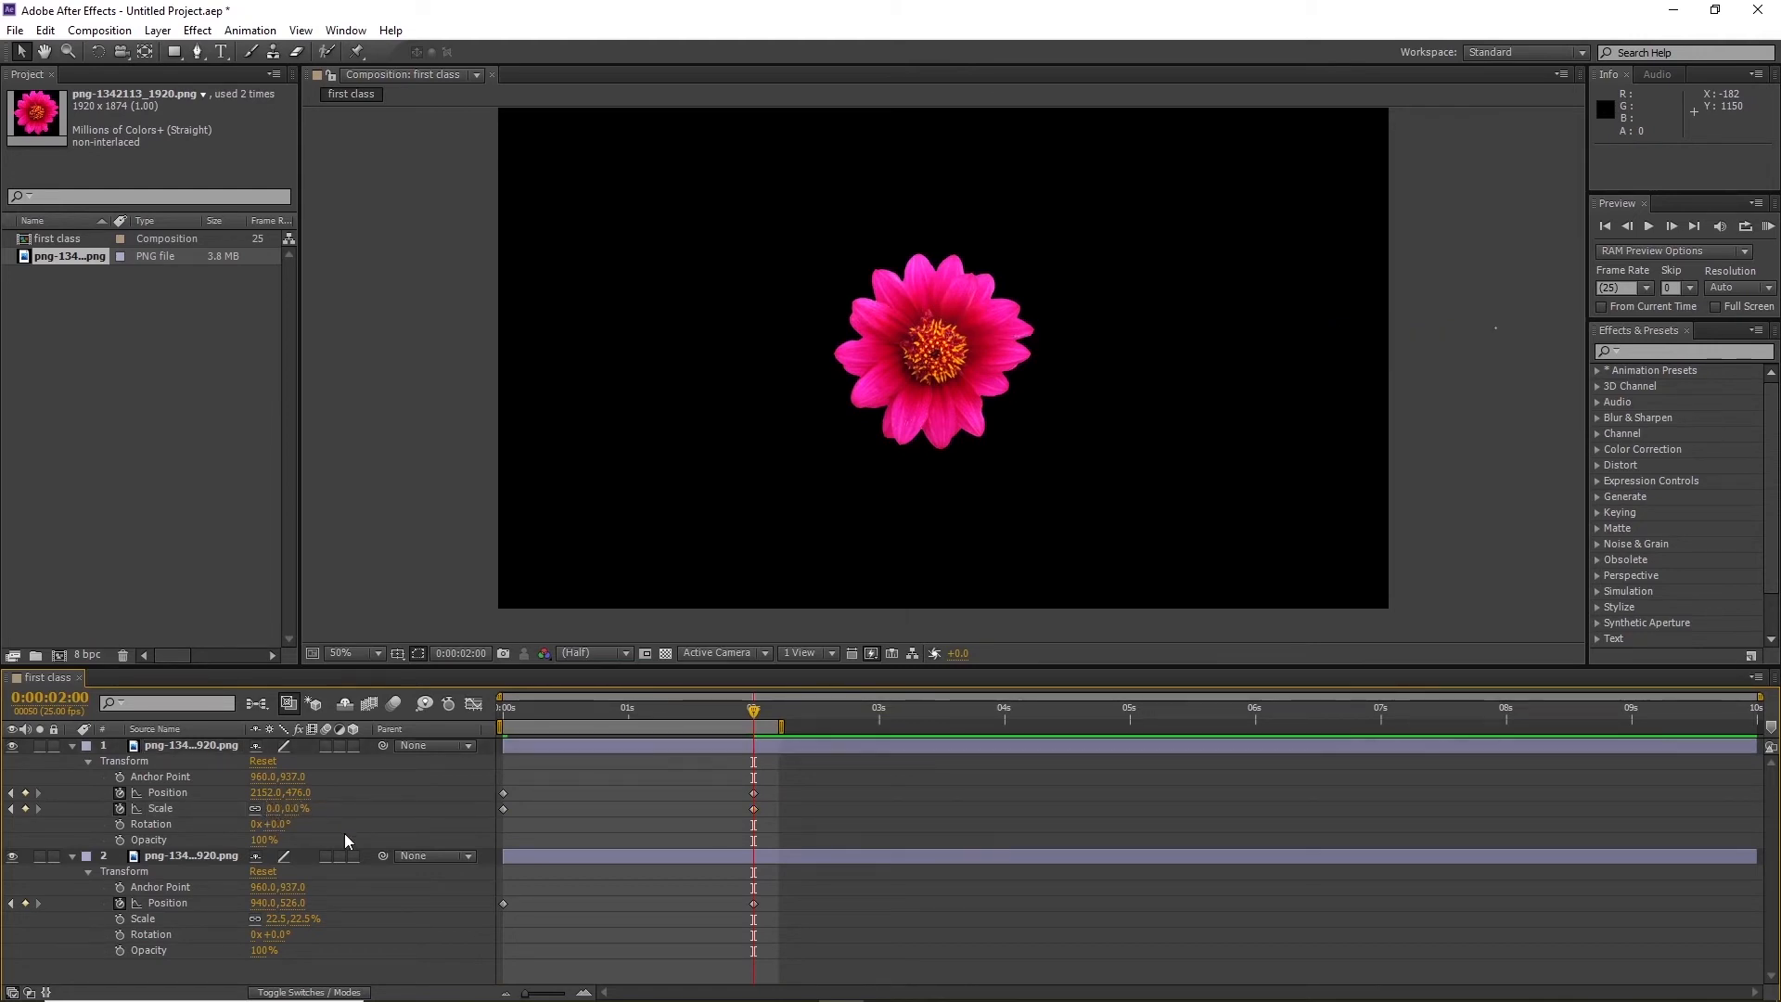
left_click_drag(639, 717, 417, 790)
key("space")
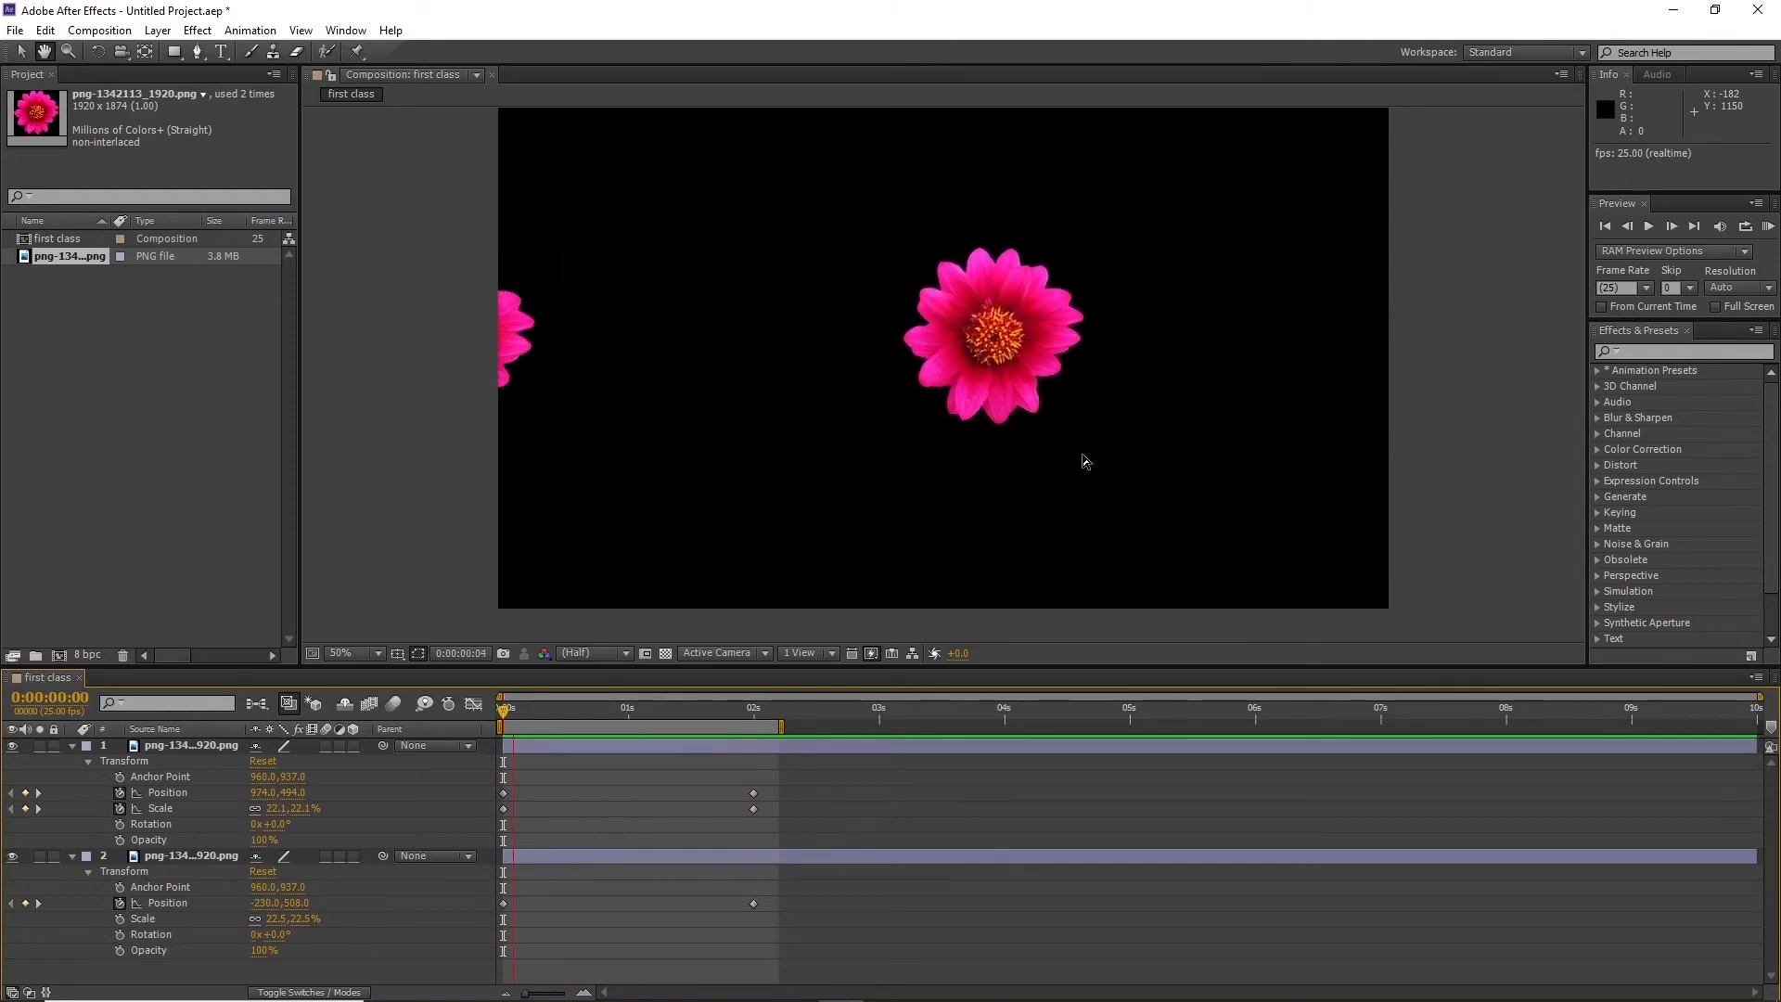
key("space")
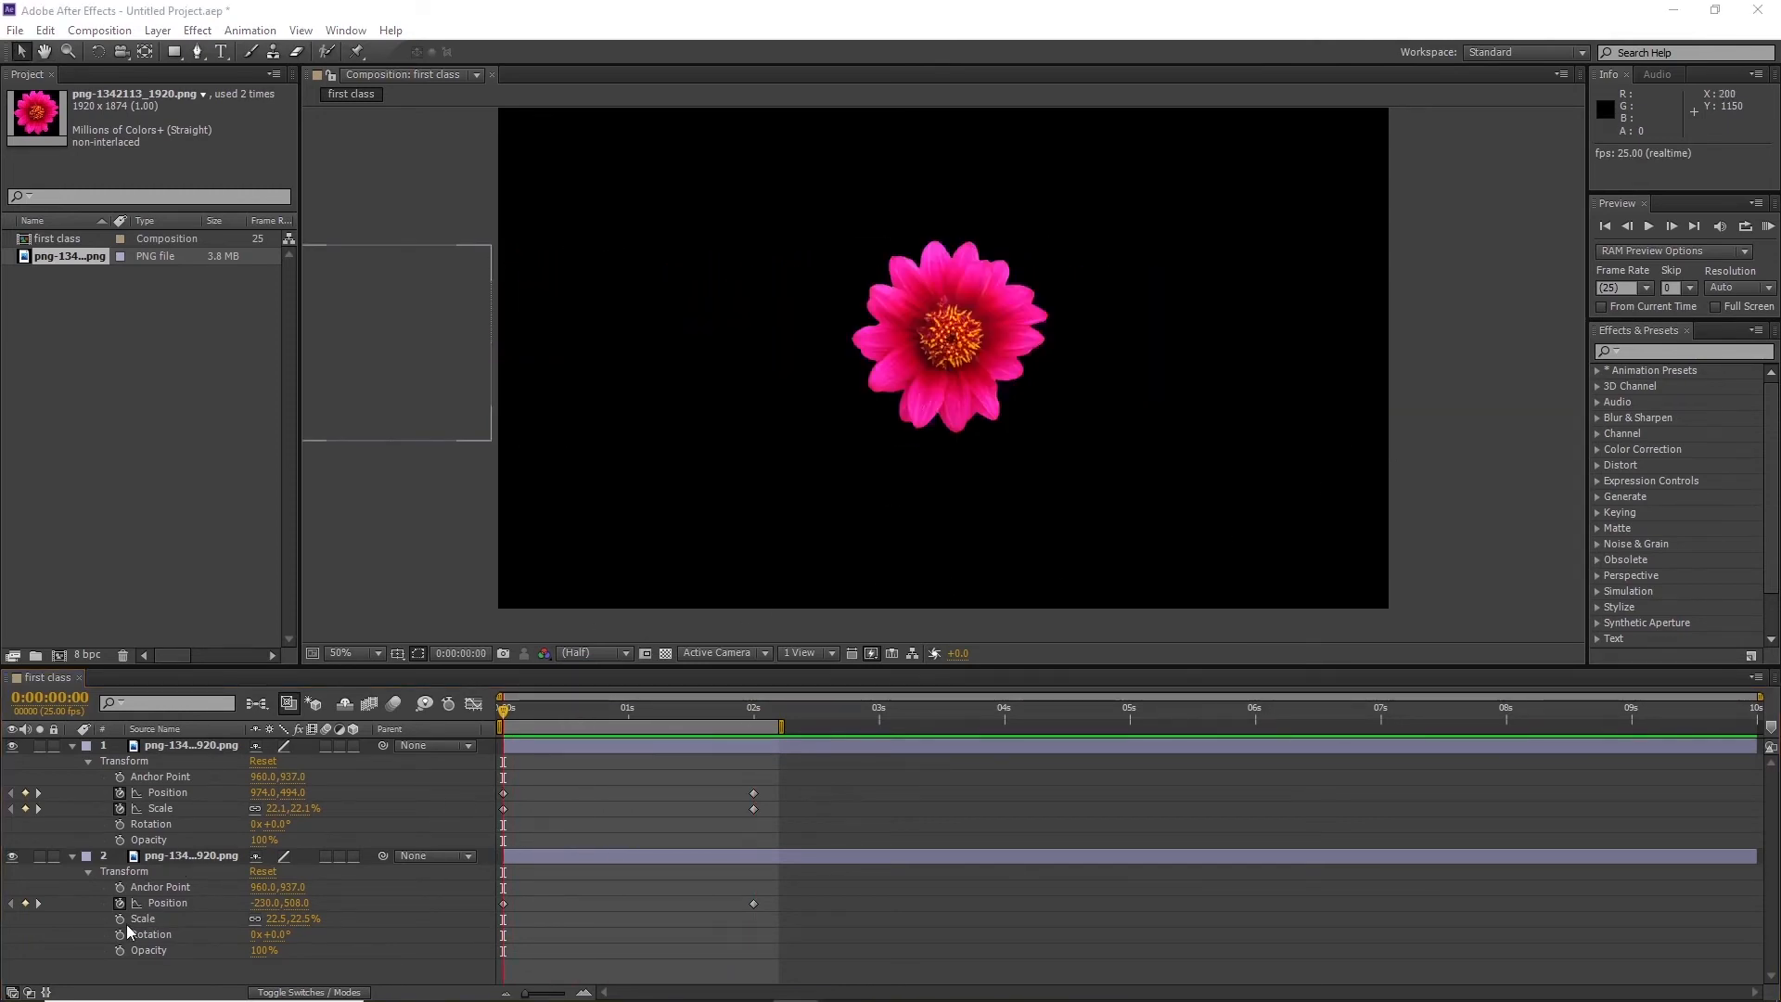
Enable Scale keyframing for the second flower layer and set its Scale to 0% at 0:00:00:00
left_click(575, 809)
left_click(162, 887)
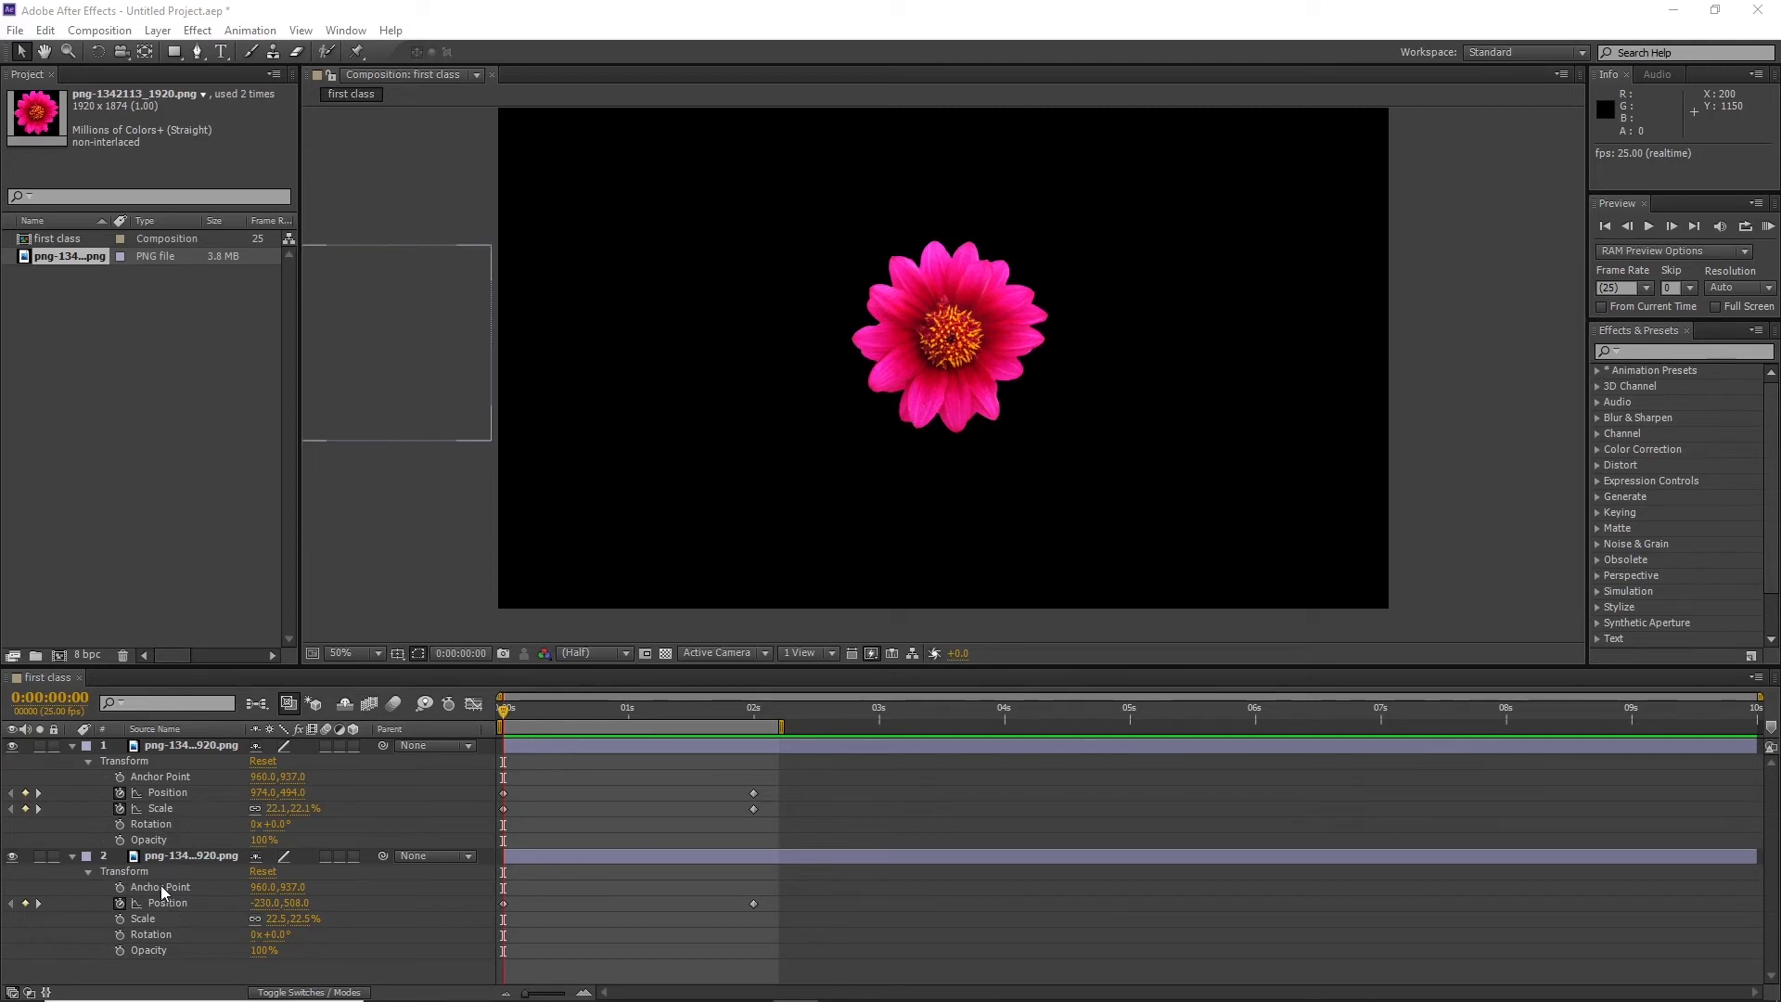
left_click(119, 920)
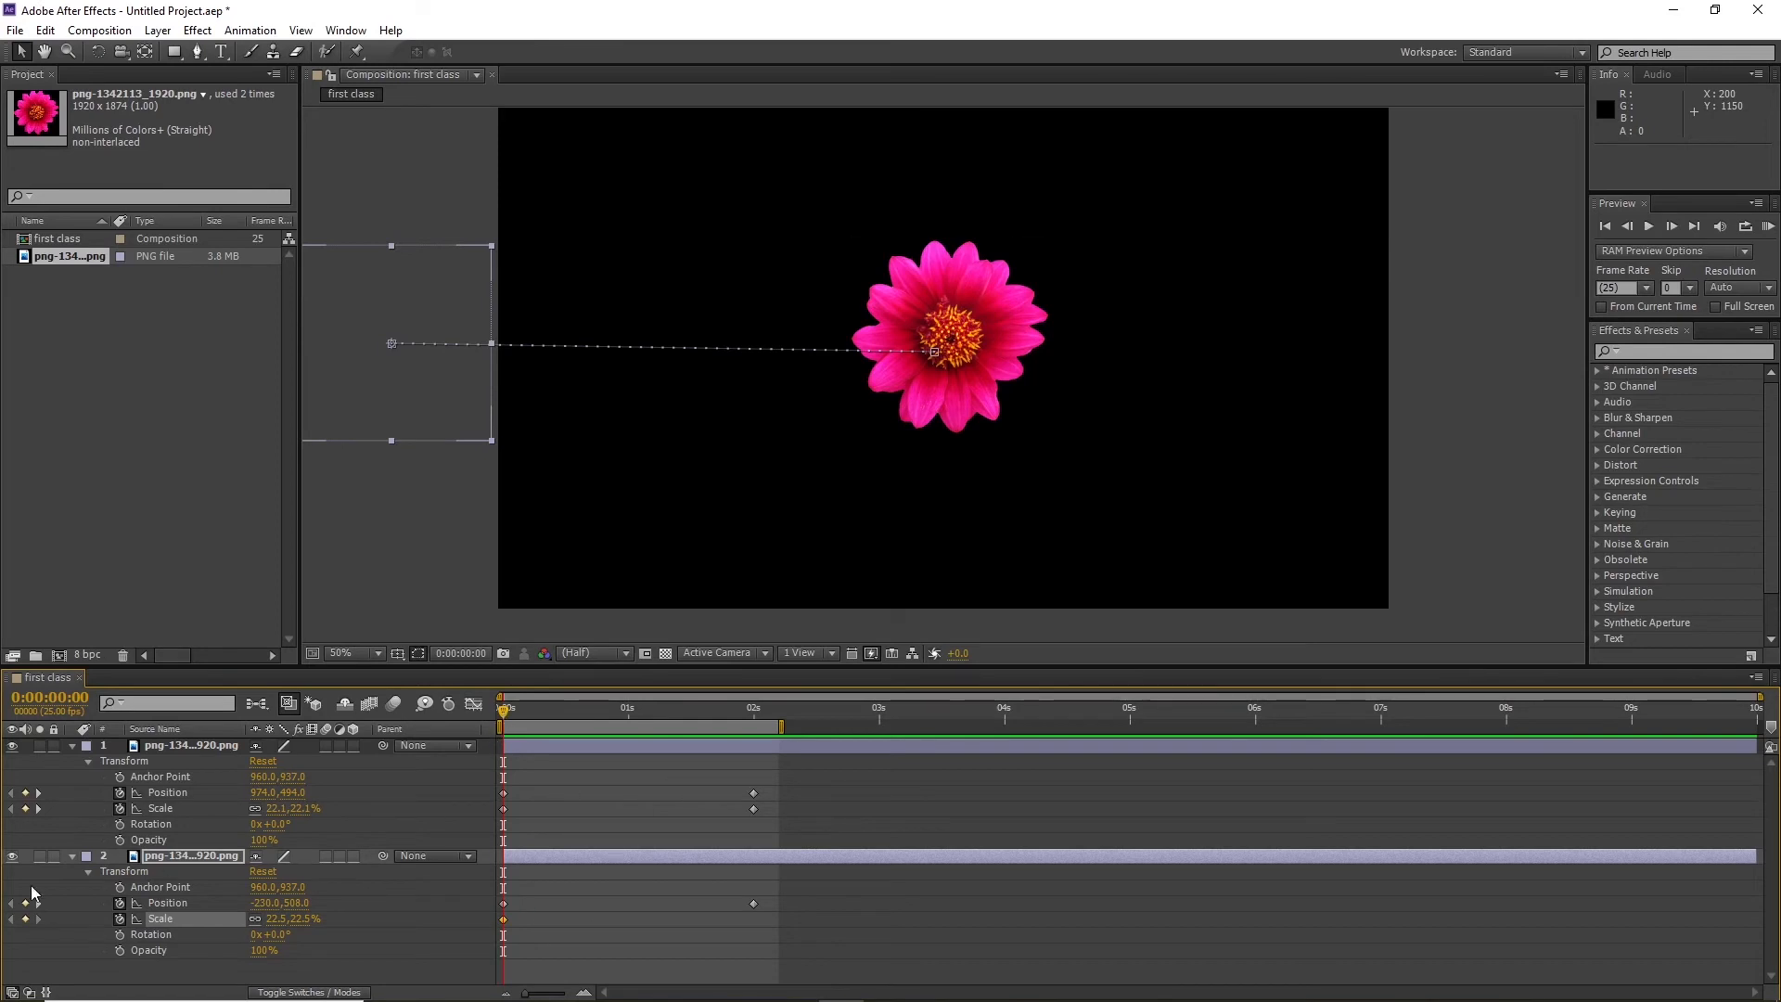
left_click_drag(505, 724, 753, 714)
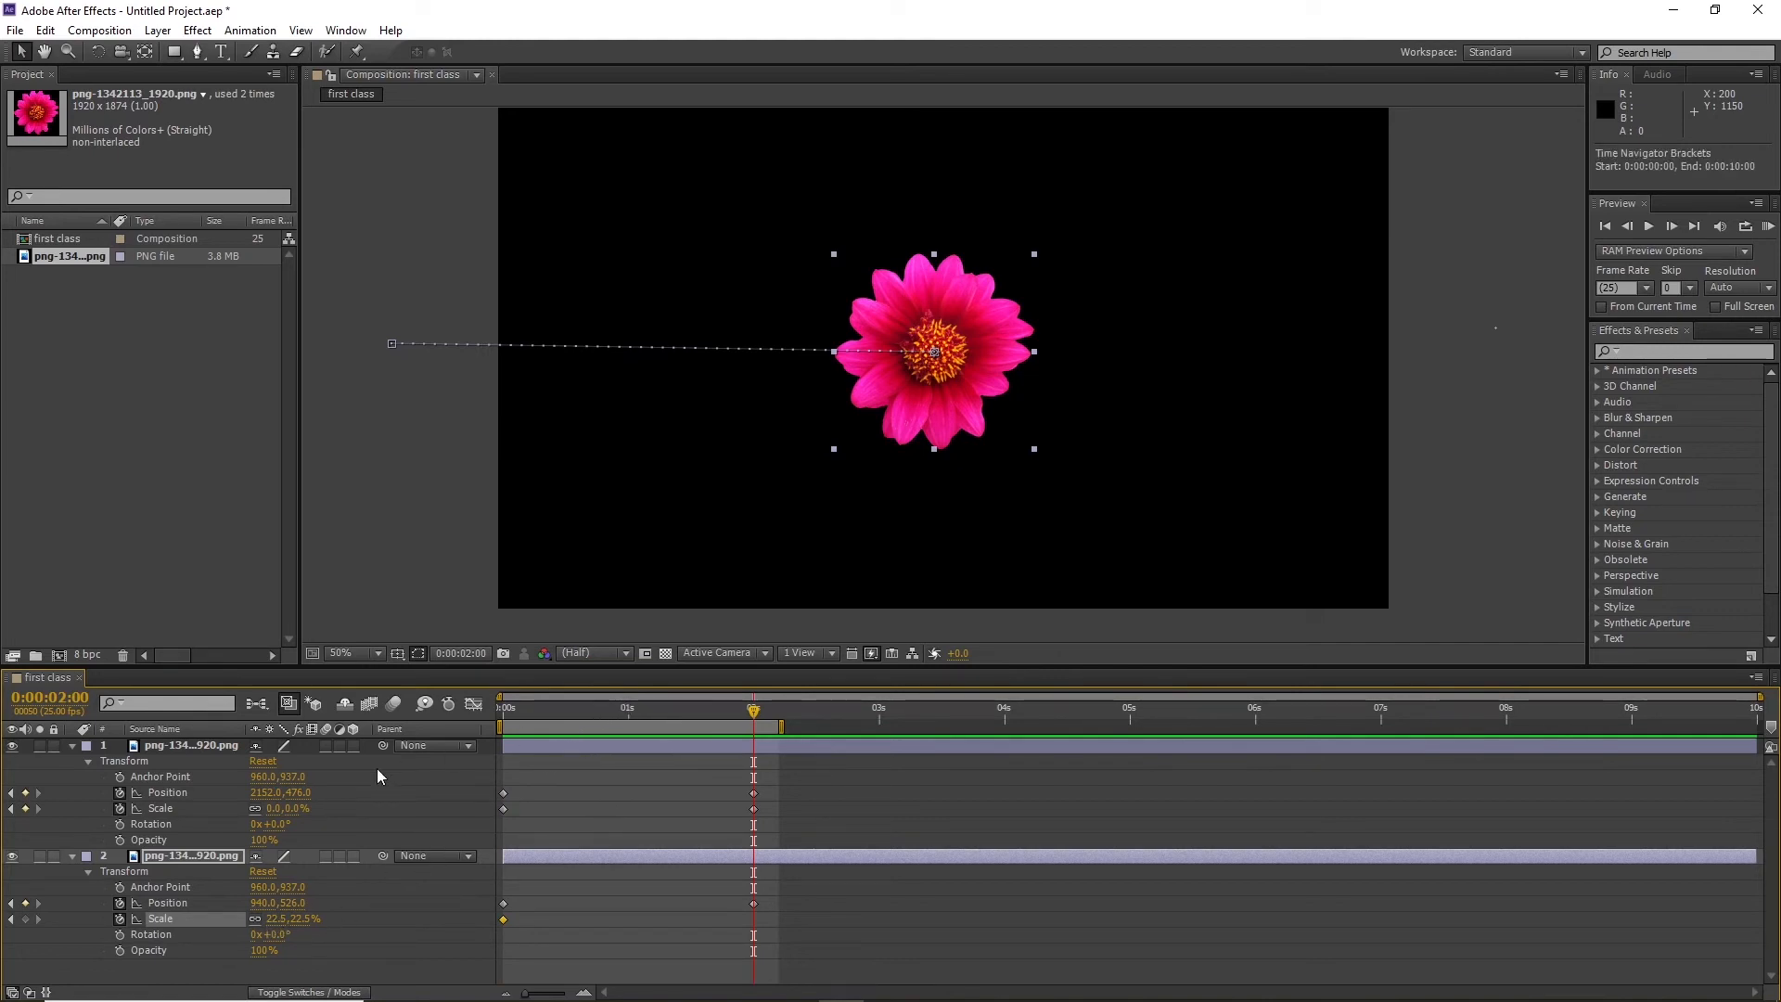
left_click_drag(514, 713, 784, 712)
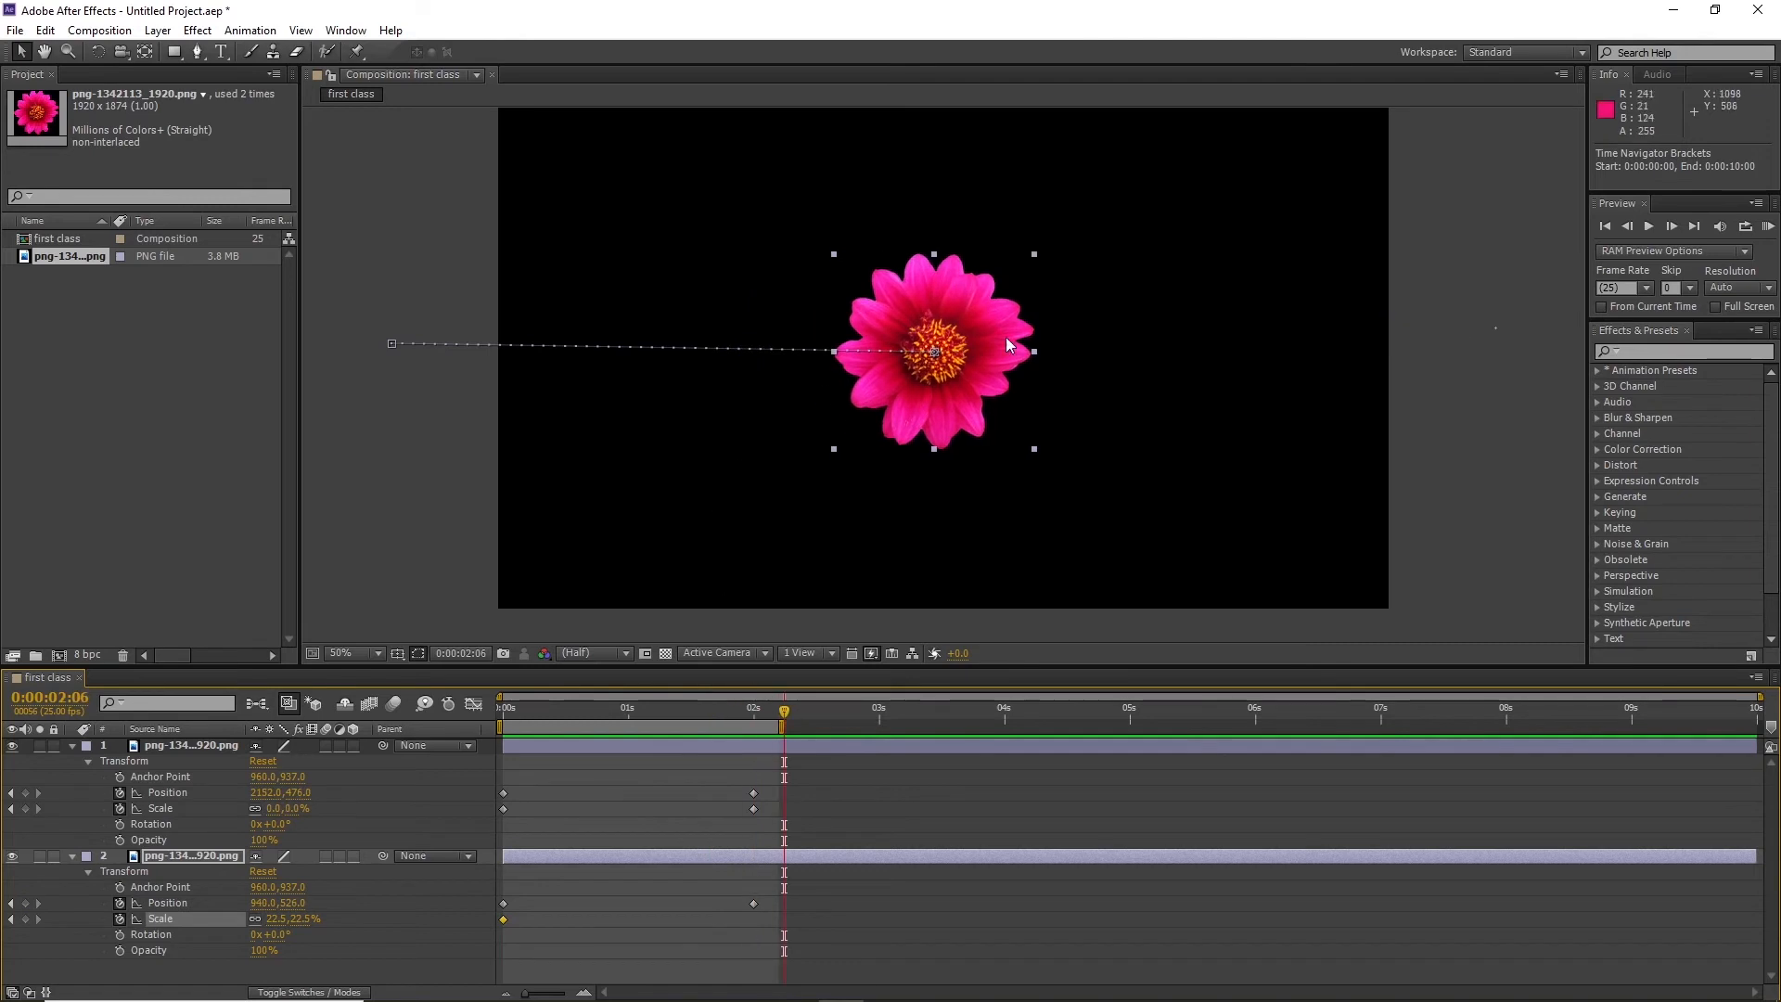
key("Home")
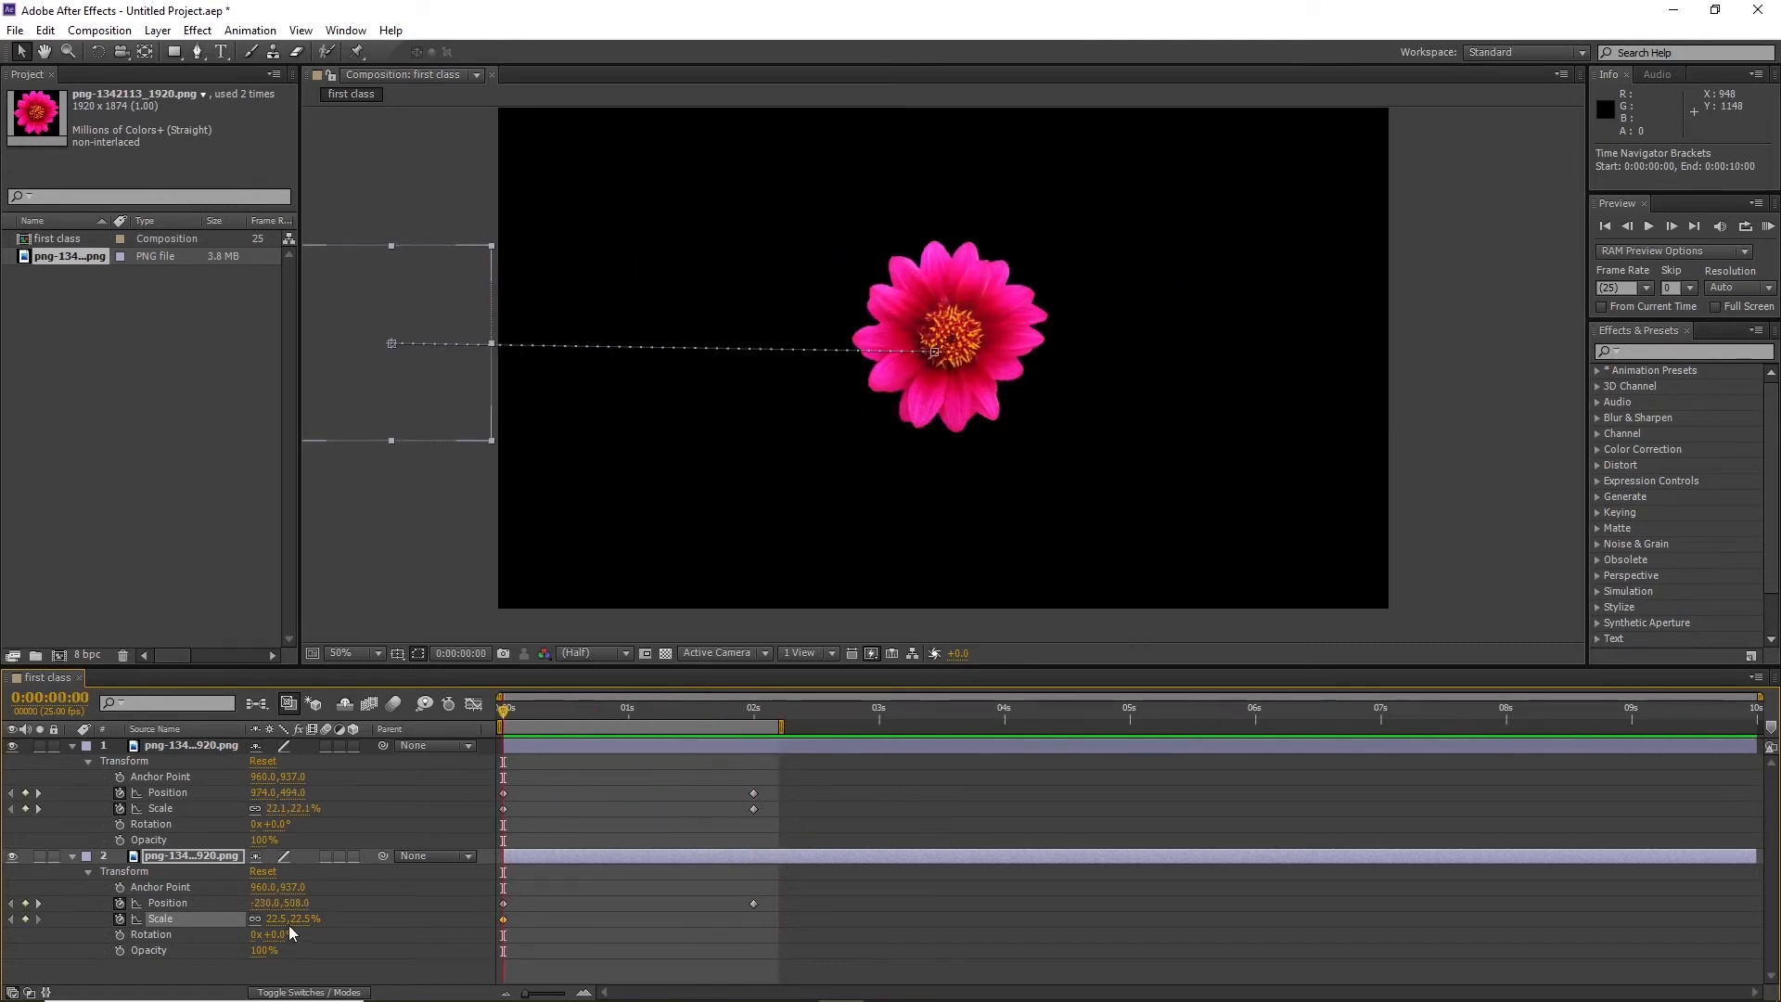
left_click(282, 918)
type("0")
left_click(536, 915)
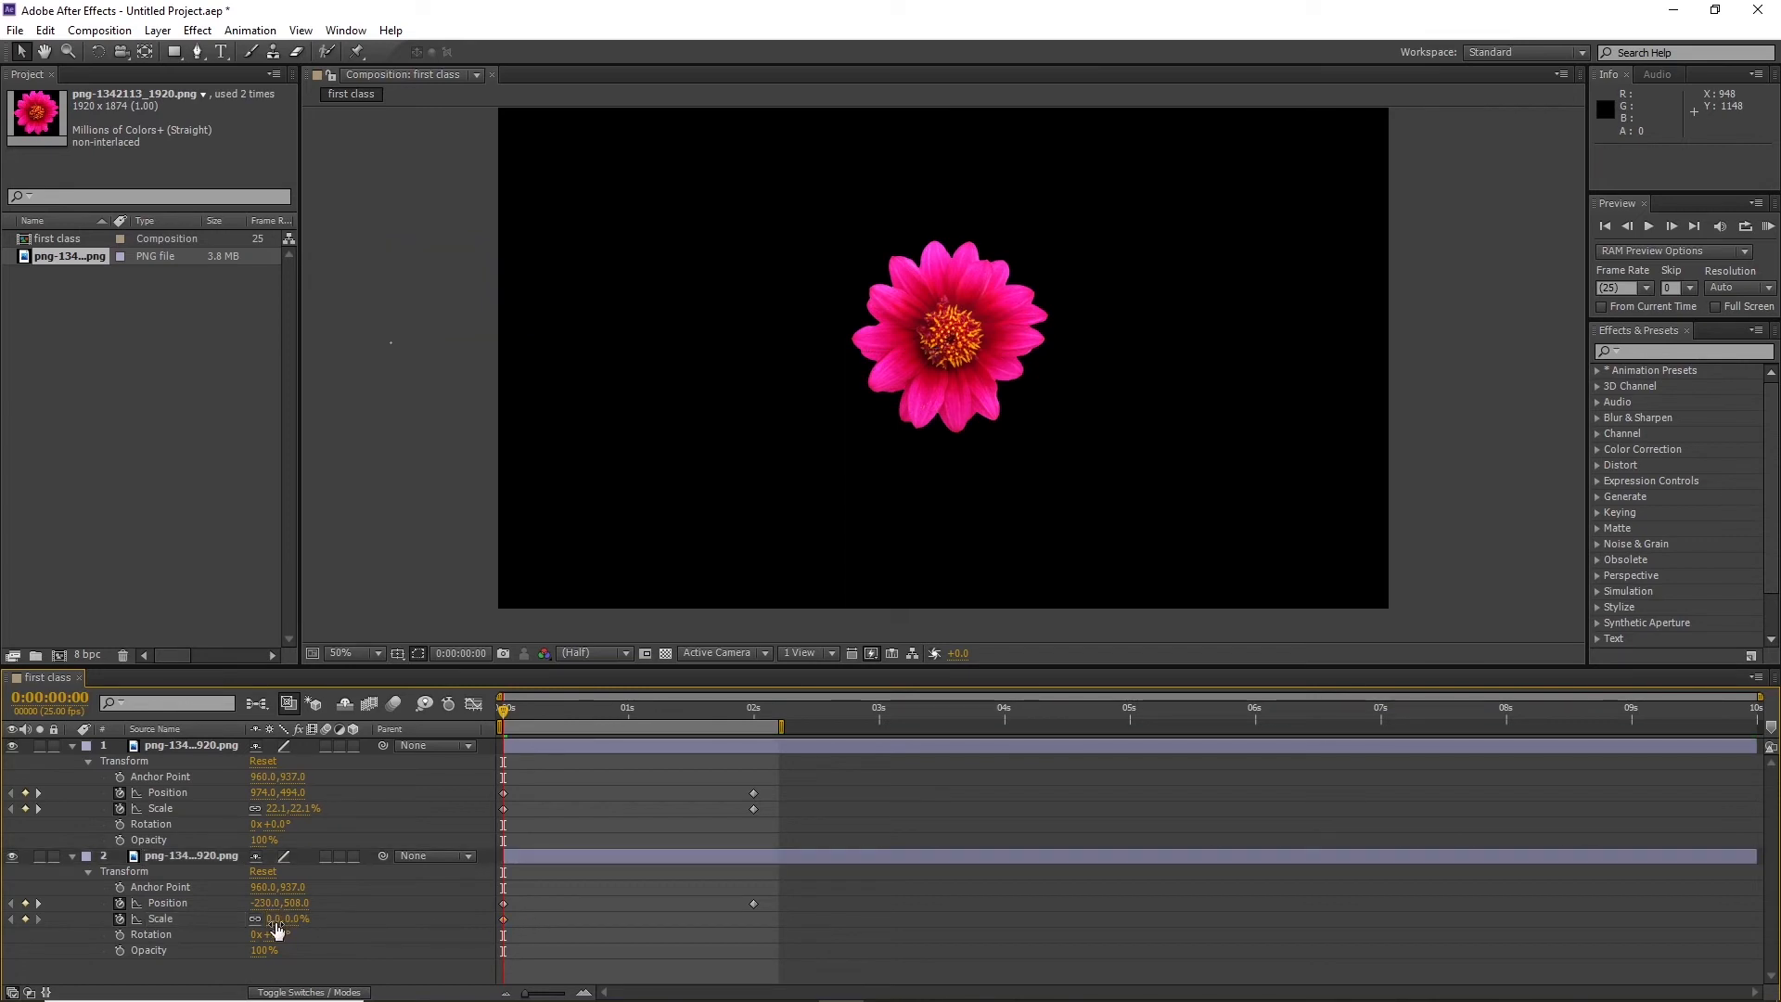
Set the second flower's Scale to 22% at 0:00:02:00
left_click_drag(568, 717, 753, 716)
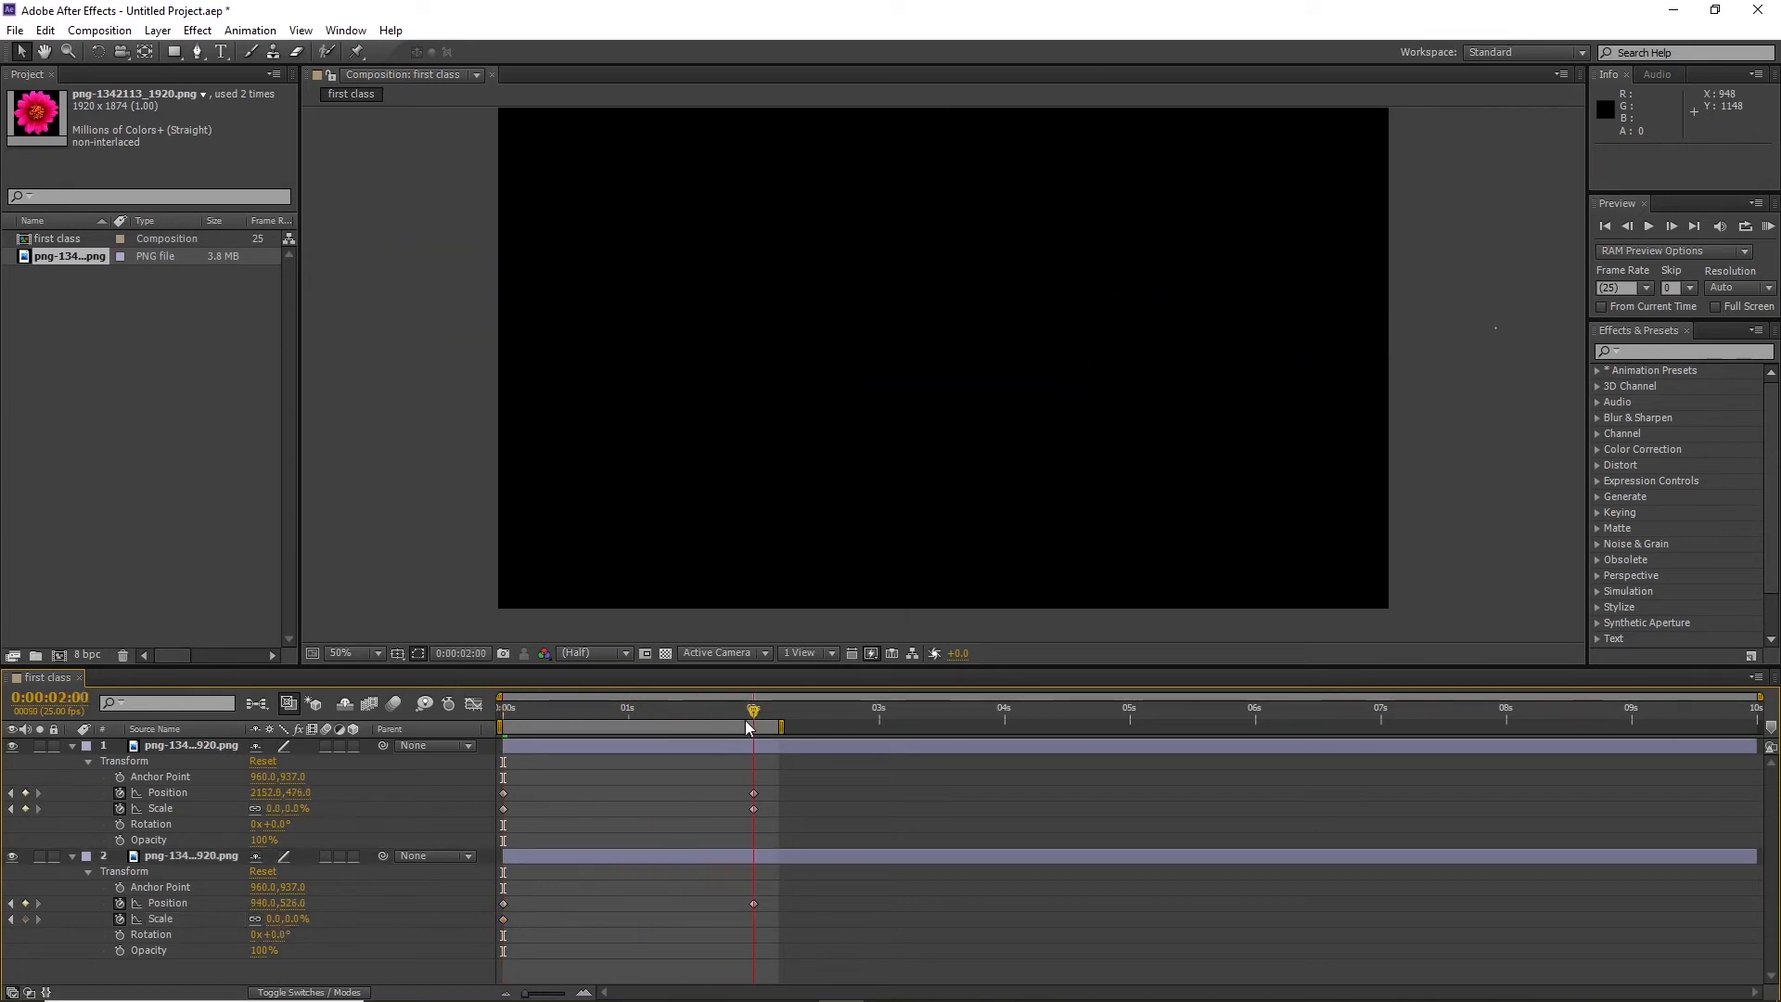
left_click(275, 920)
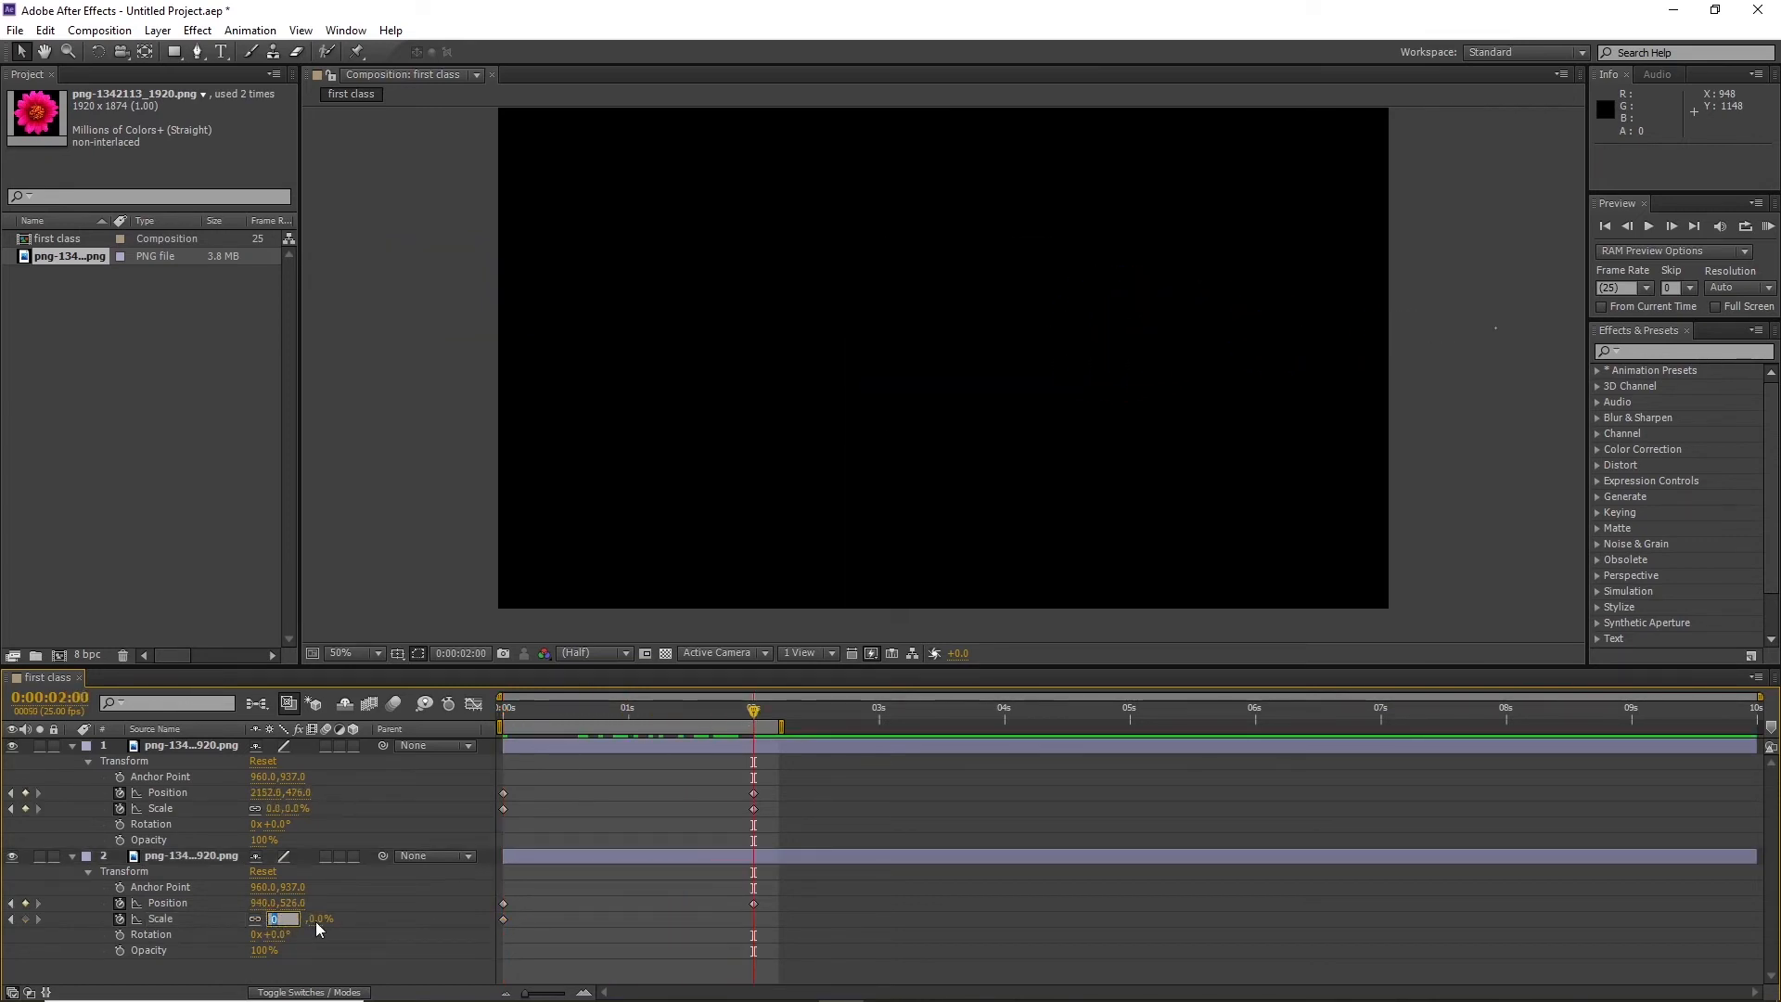
left_click(443, 980)
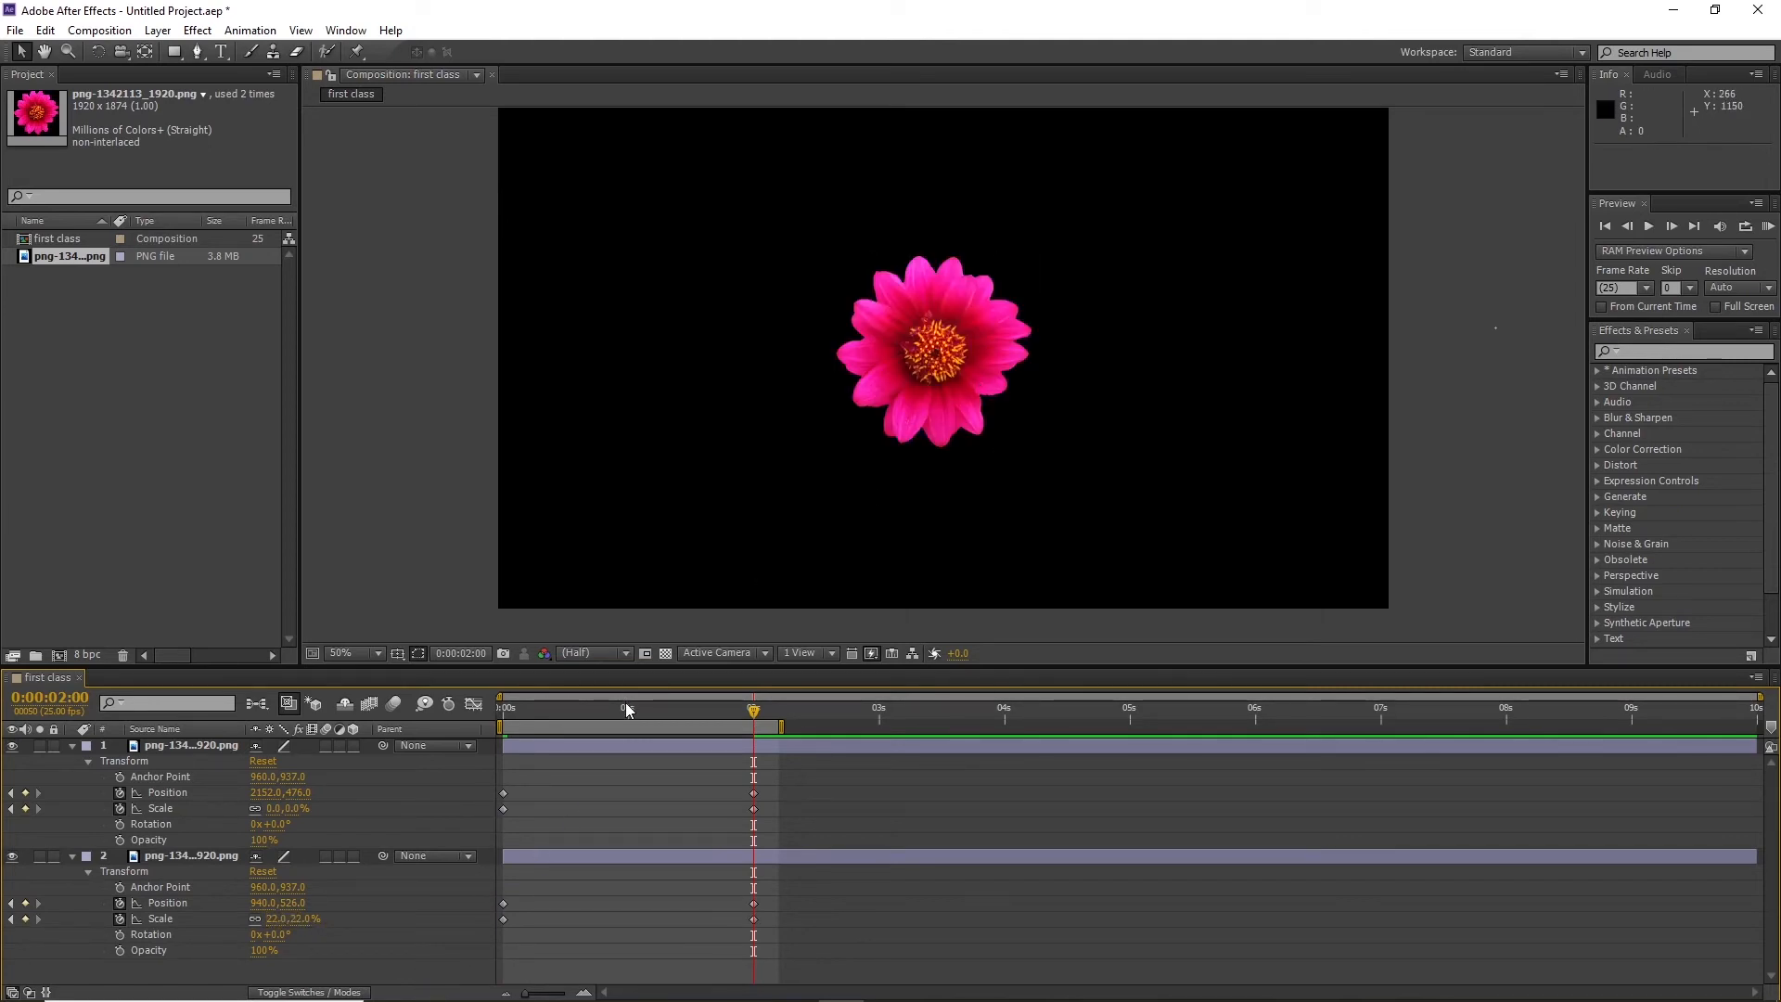
Play the combined slide and scale animation of both flowers twice from the start
key("Home")
key("space")
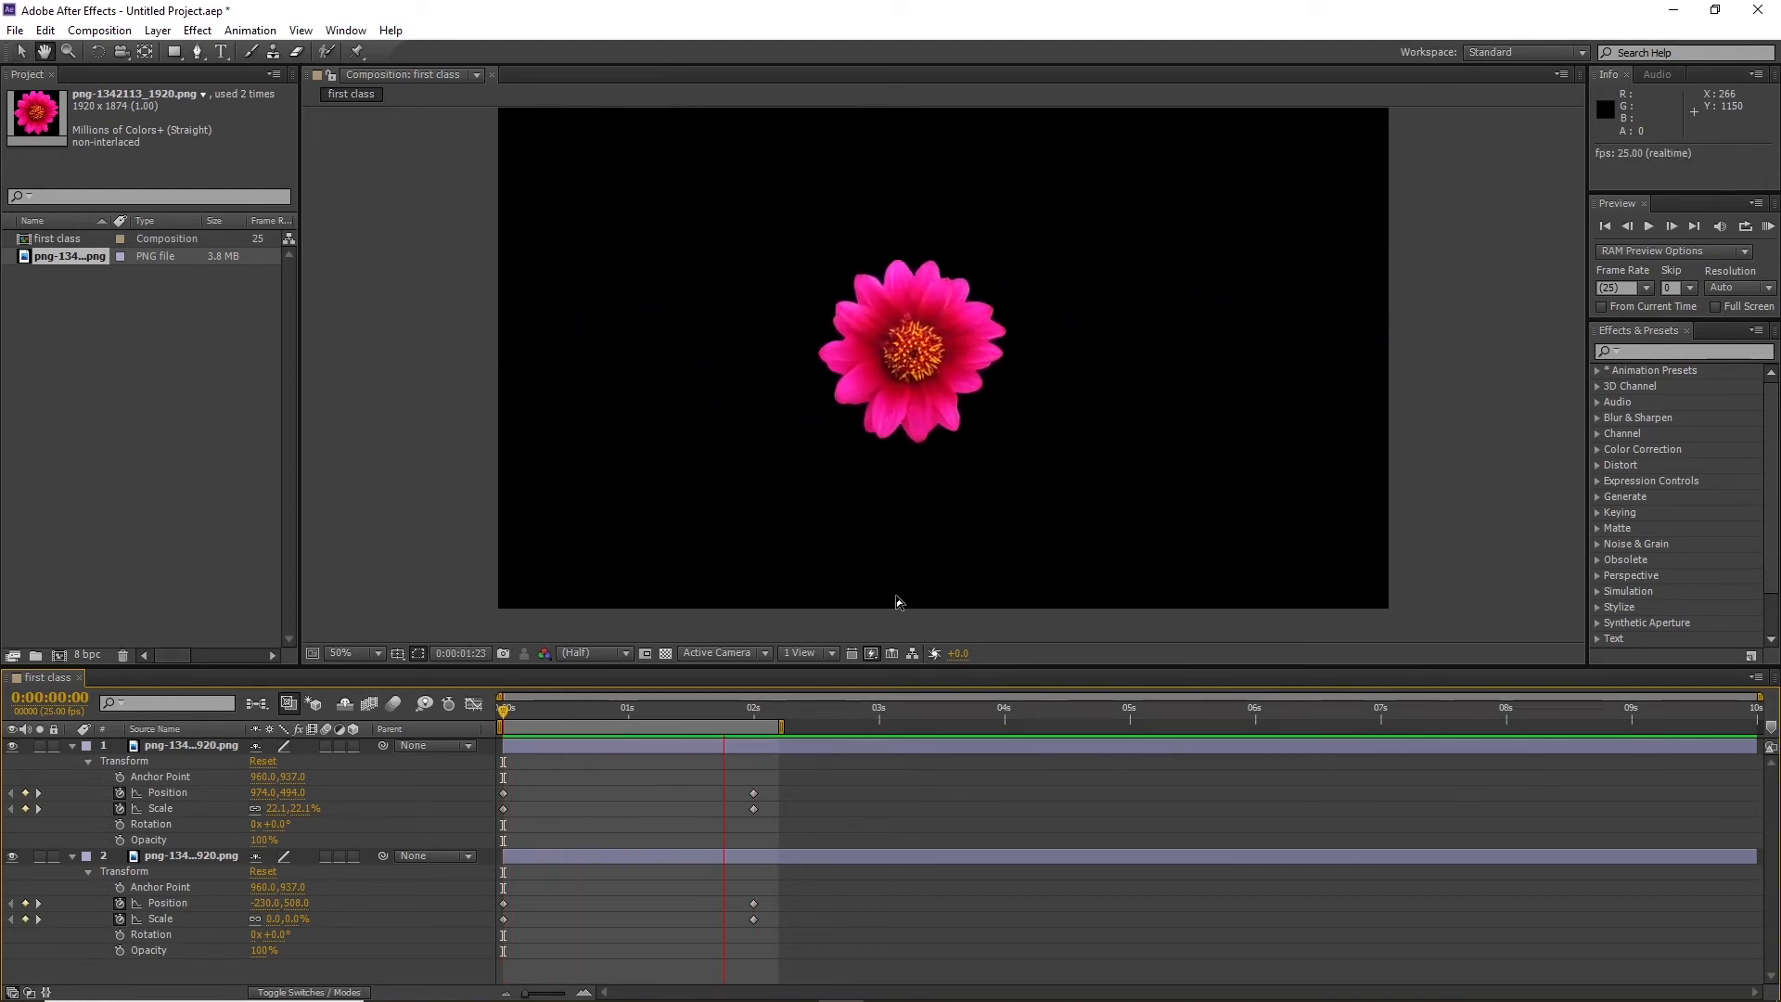
key("space")
left_click_drag(745, 715, 501, 714)
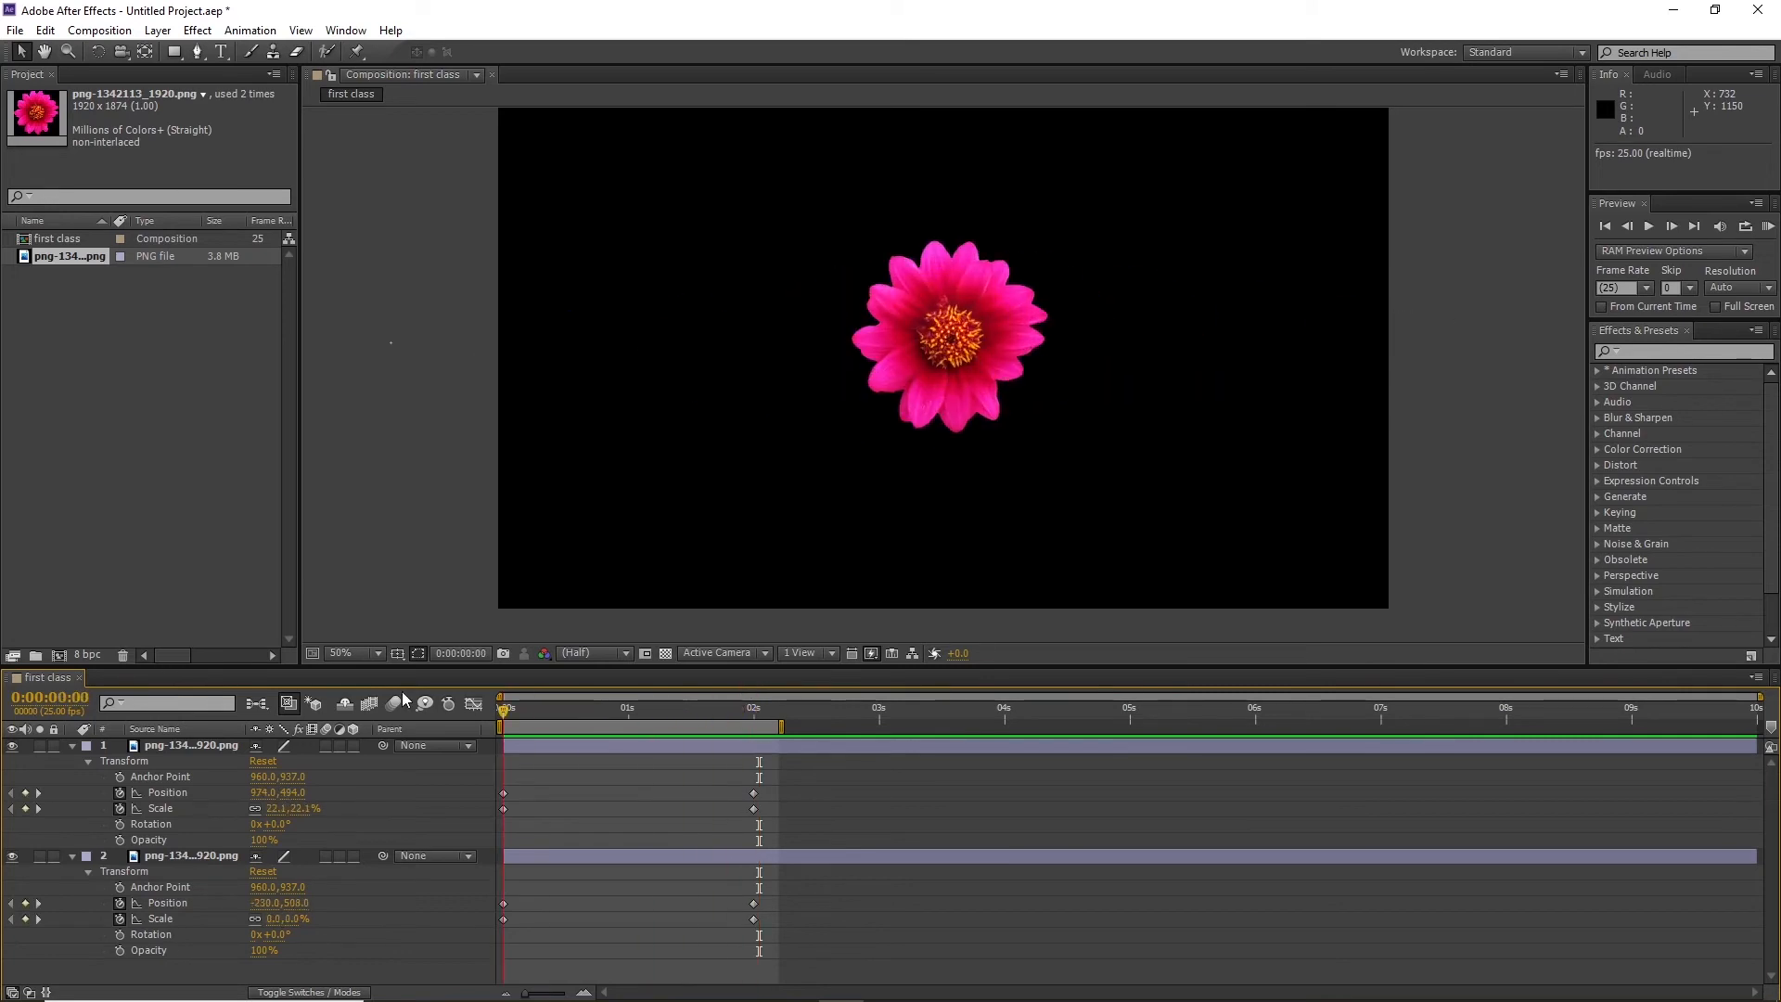
key("space")
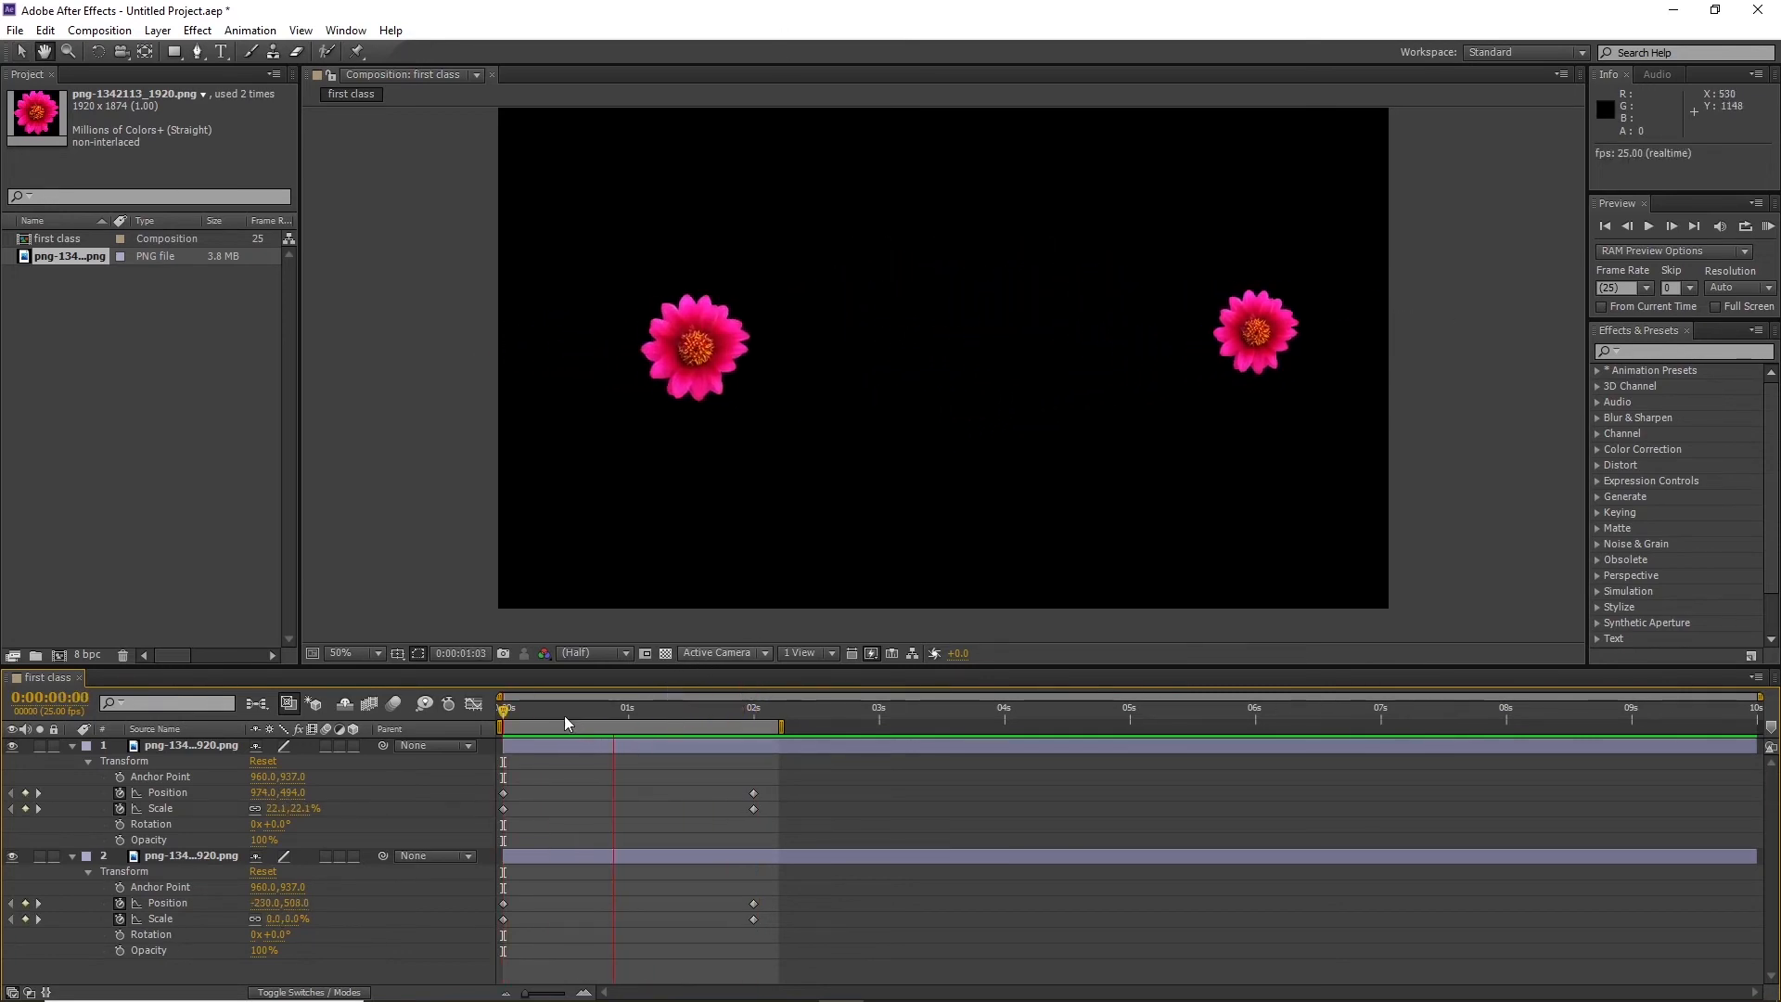
key("space")
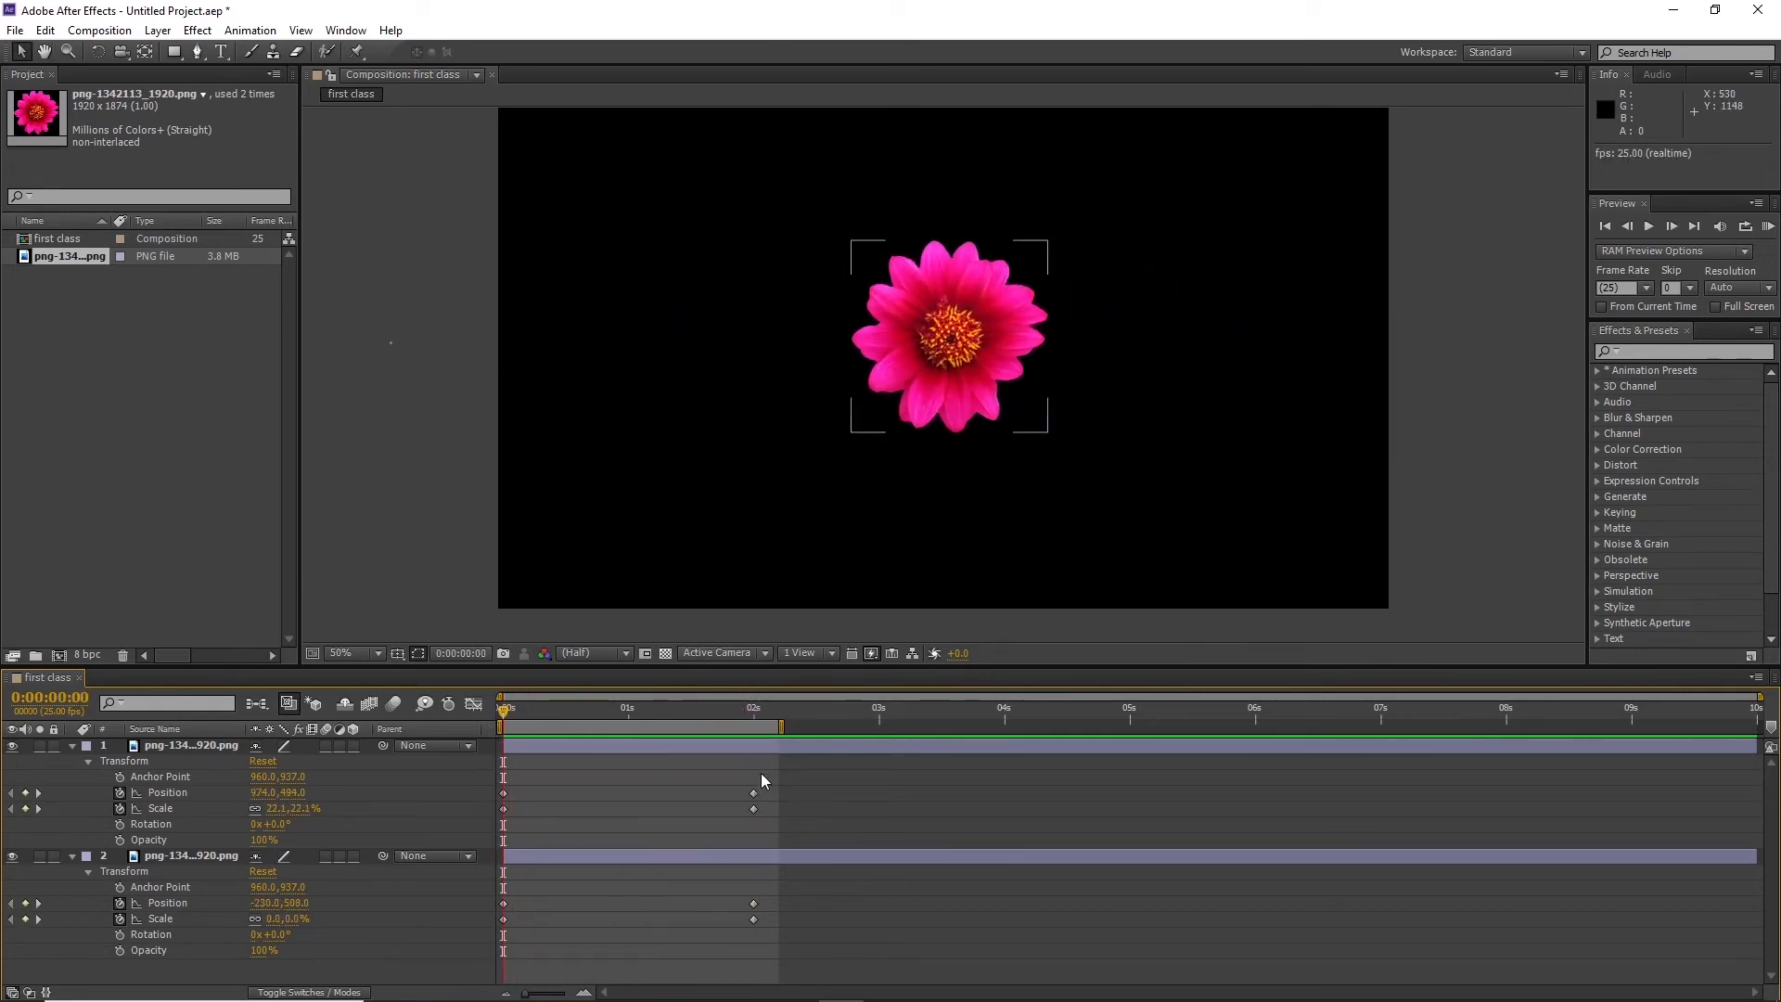
Move both layers' ending Position and Scale keyframes to 0:00:01:00, shorten the work area's end to about 0:00:01:01, and preview
left_click_drag(761, 772, 737, 932)
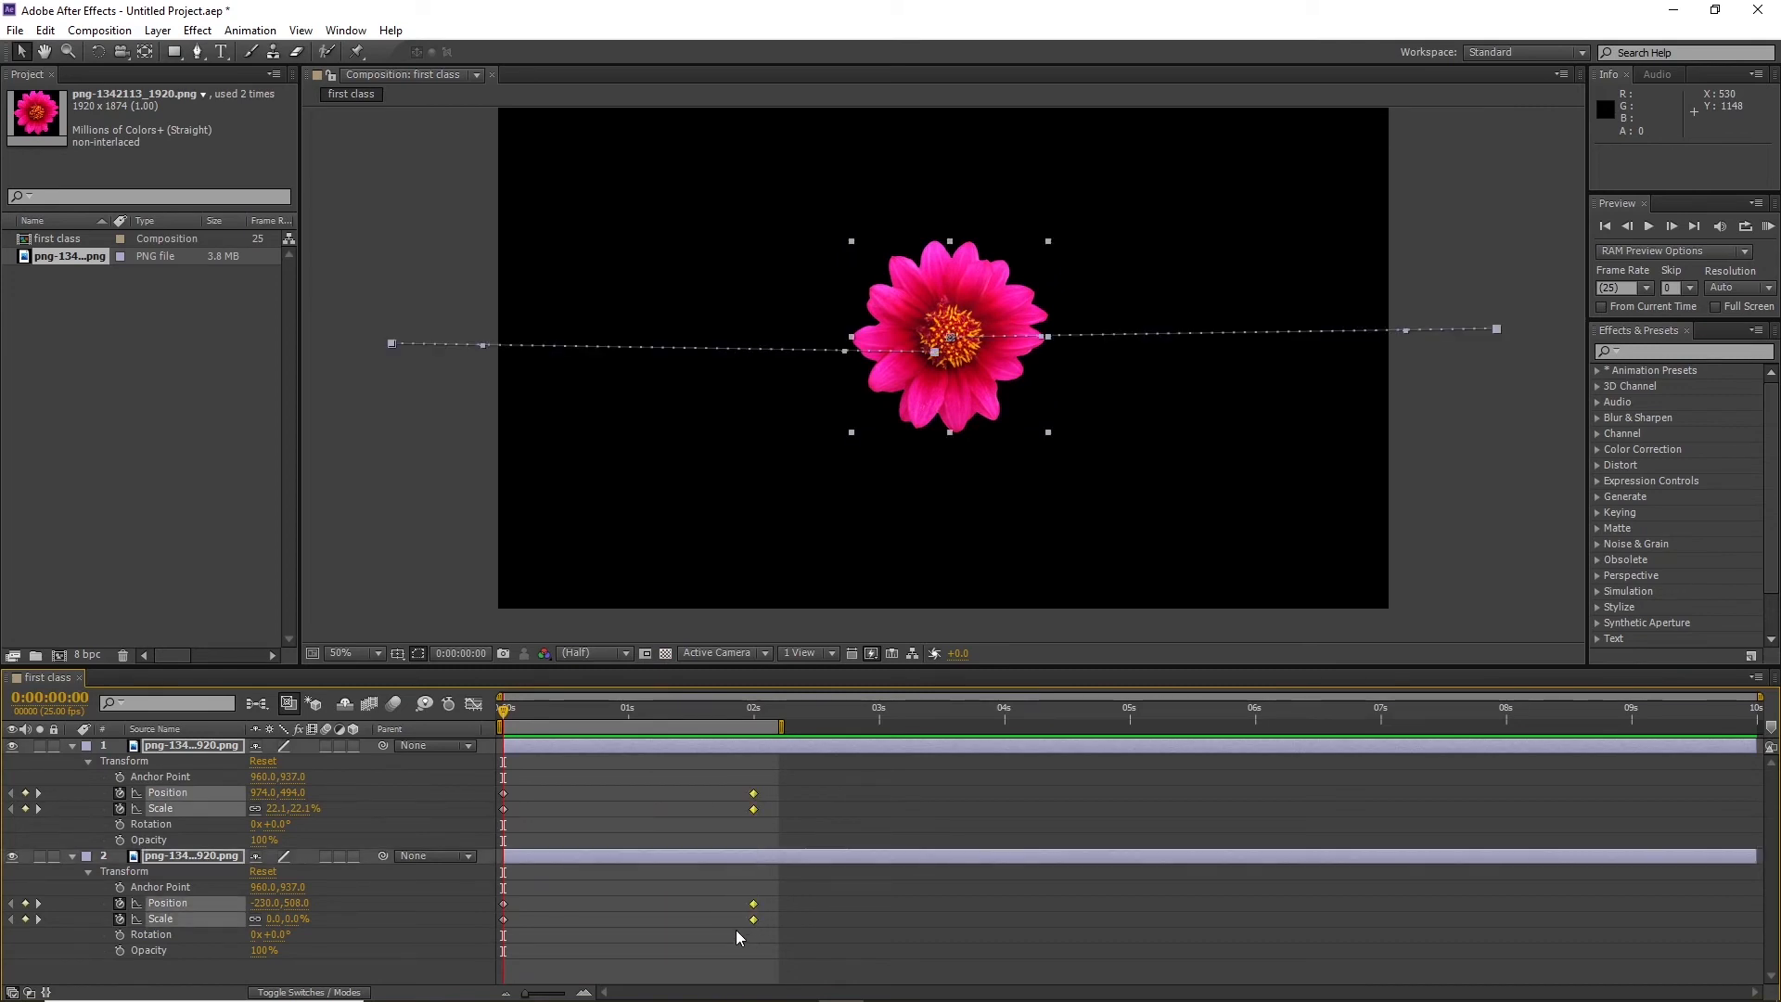
left_click_drag(755, 803, 627, 821)
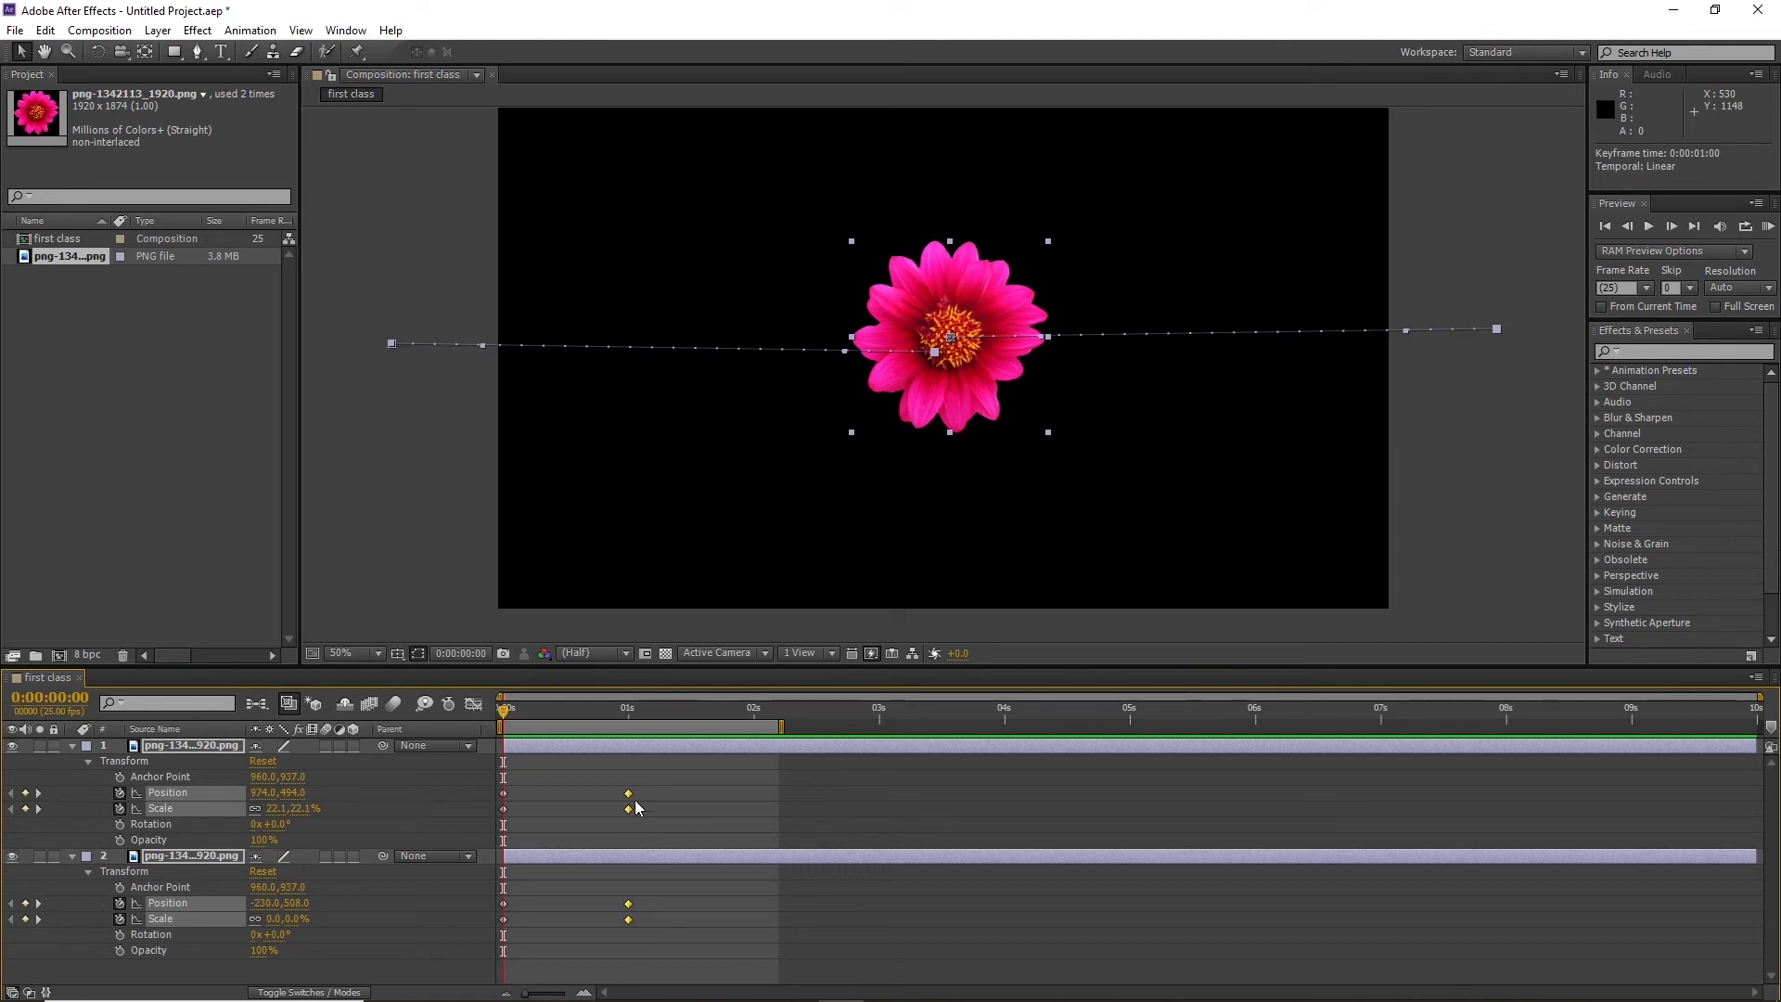
left_click(629, 724)
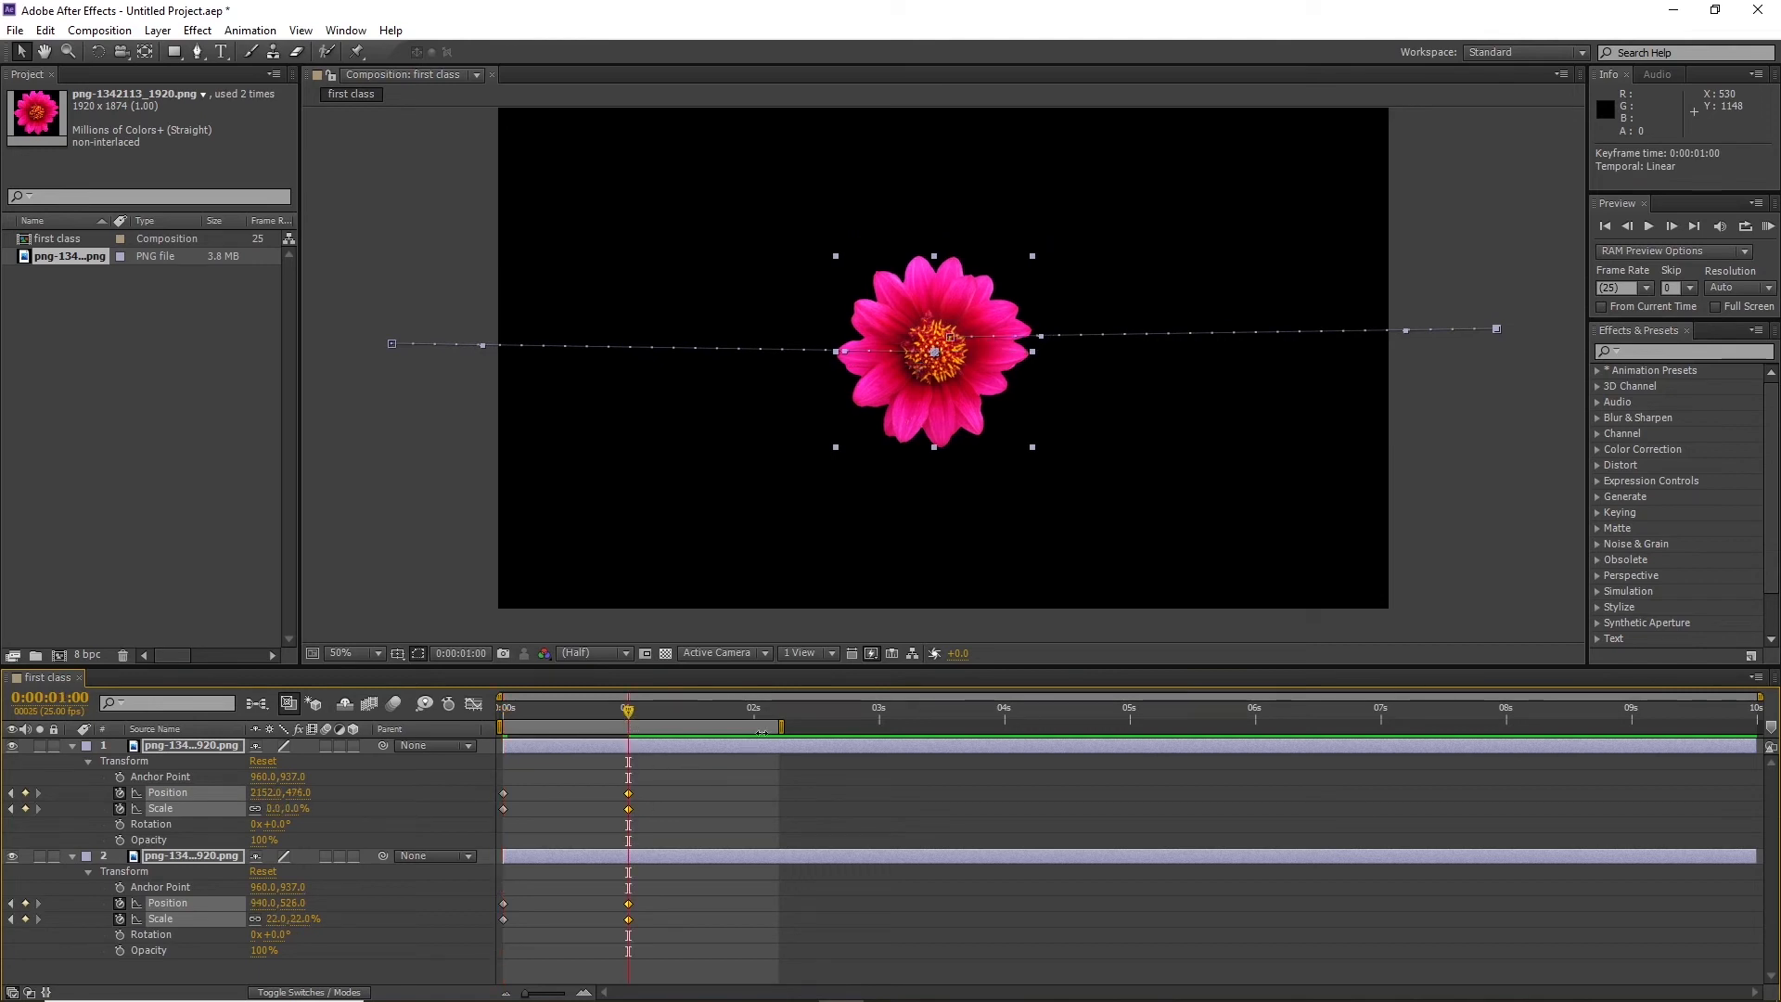
left_click_drag(781, 727, 642, 729)
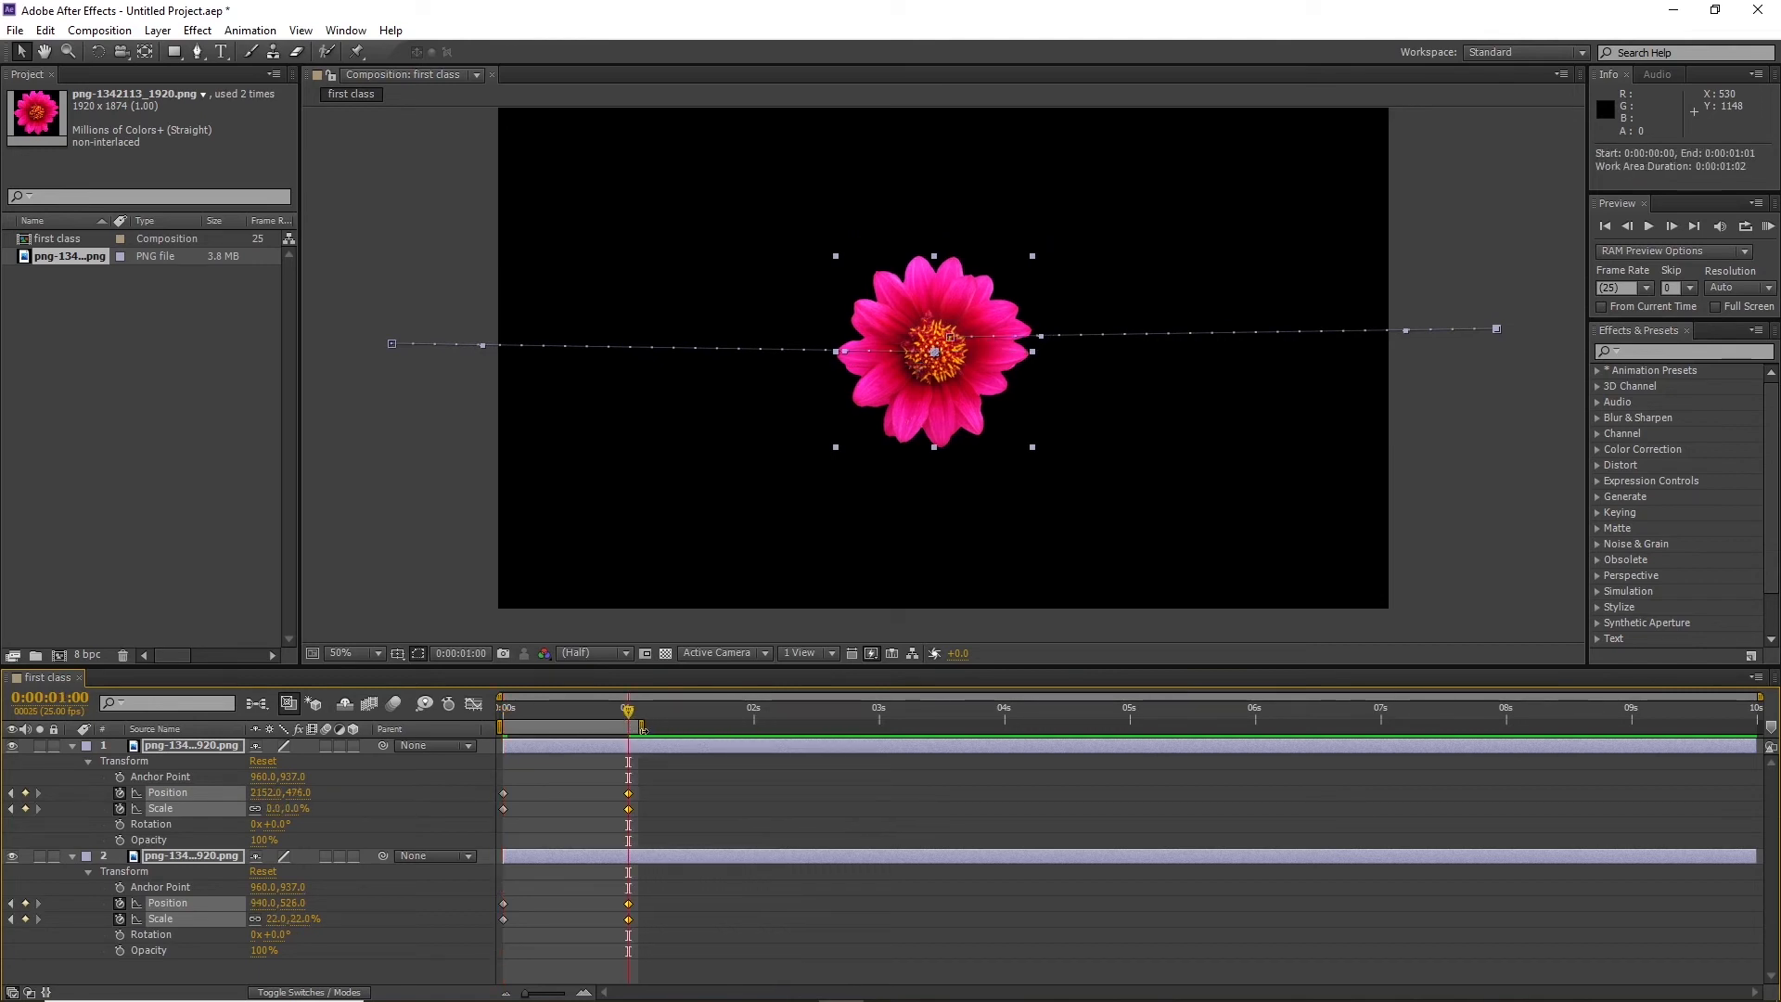
key("KP_0")
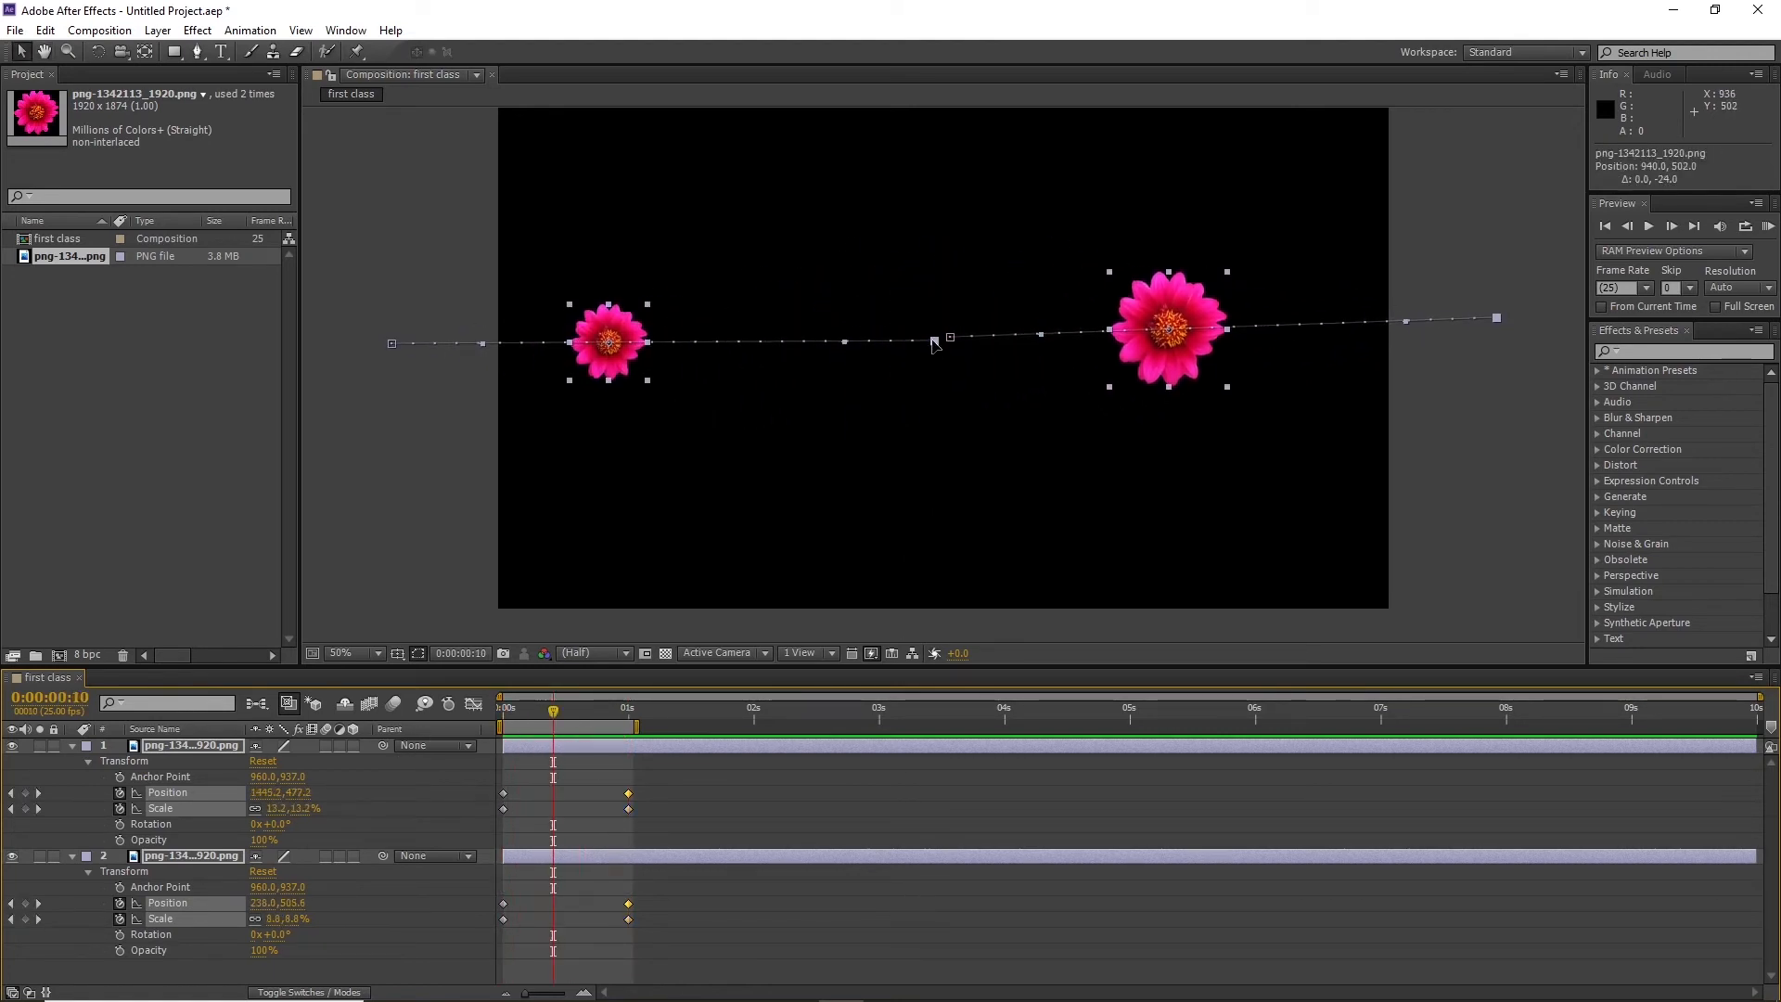
Level the motion paths by moving the second flower's end point to about 944, 498 and the first flower's to about 2154, 502
left_click_drag(934, 357, 937, 342)
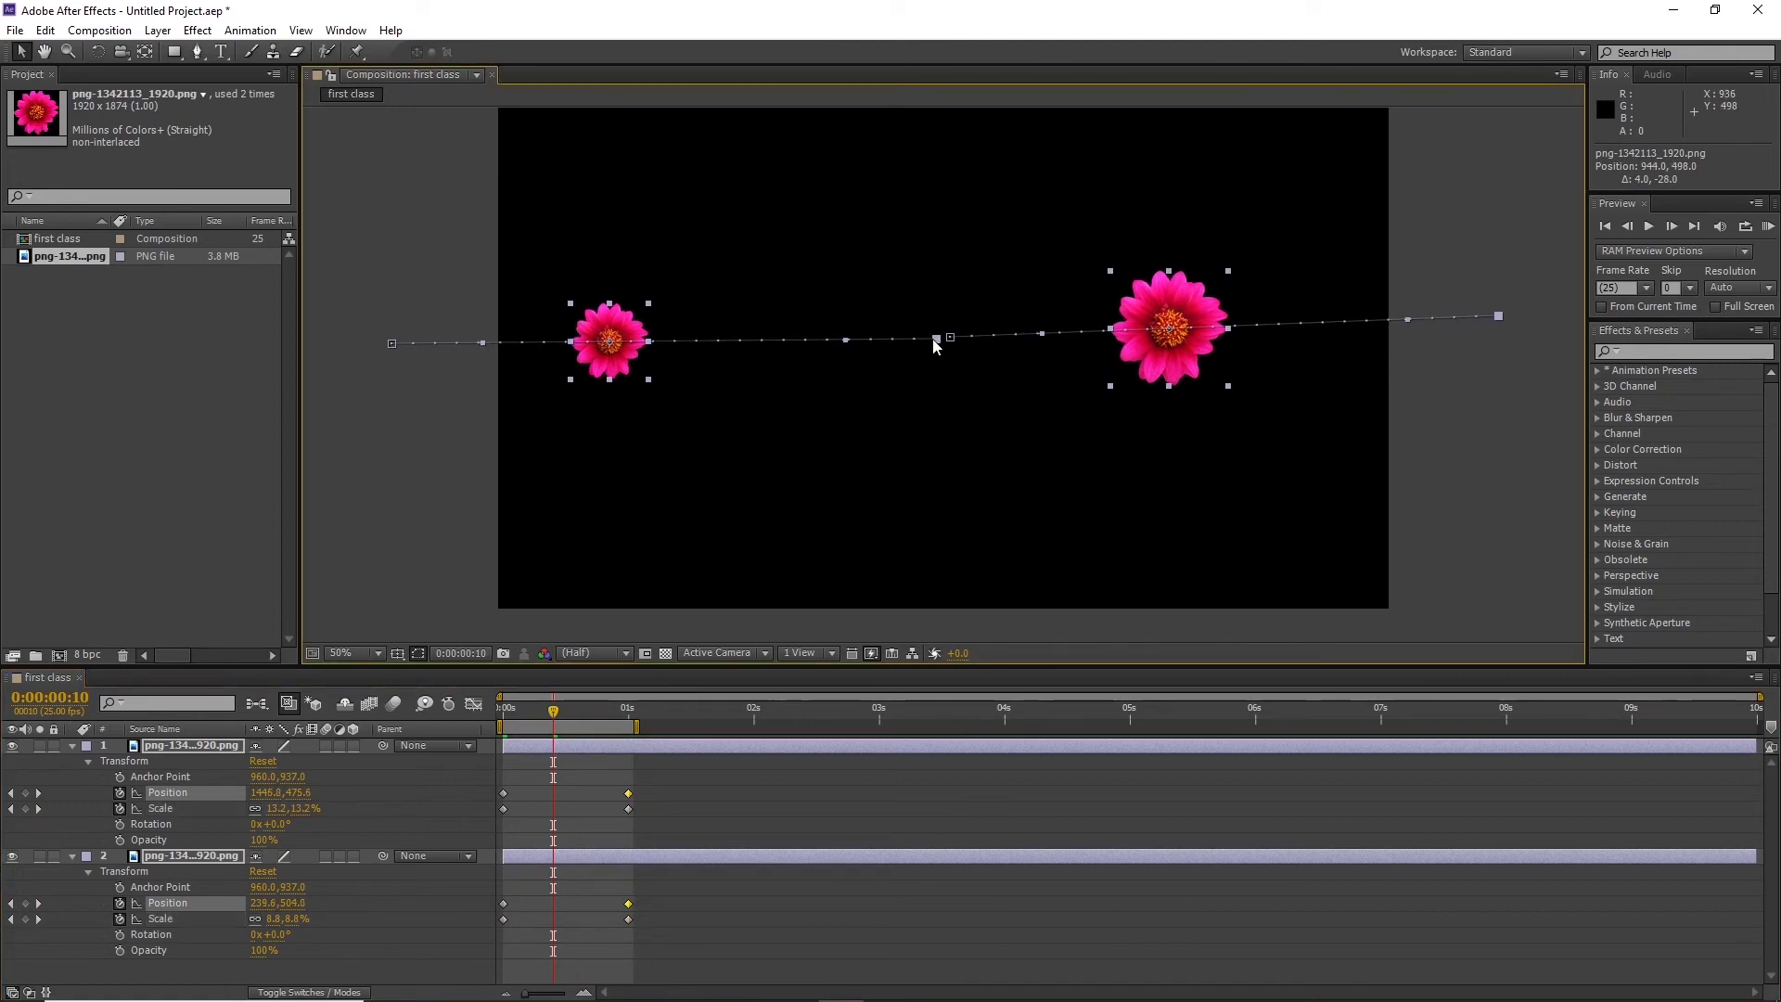
left_click(659, 889)
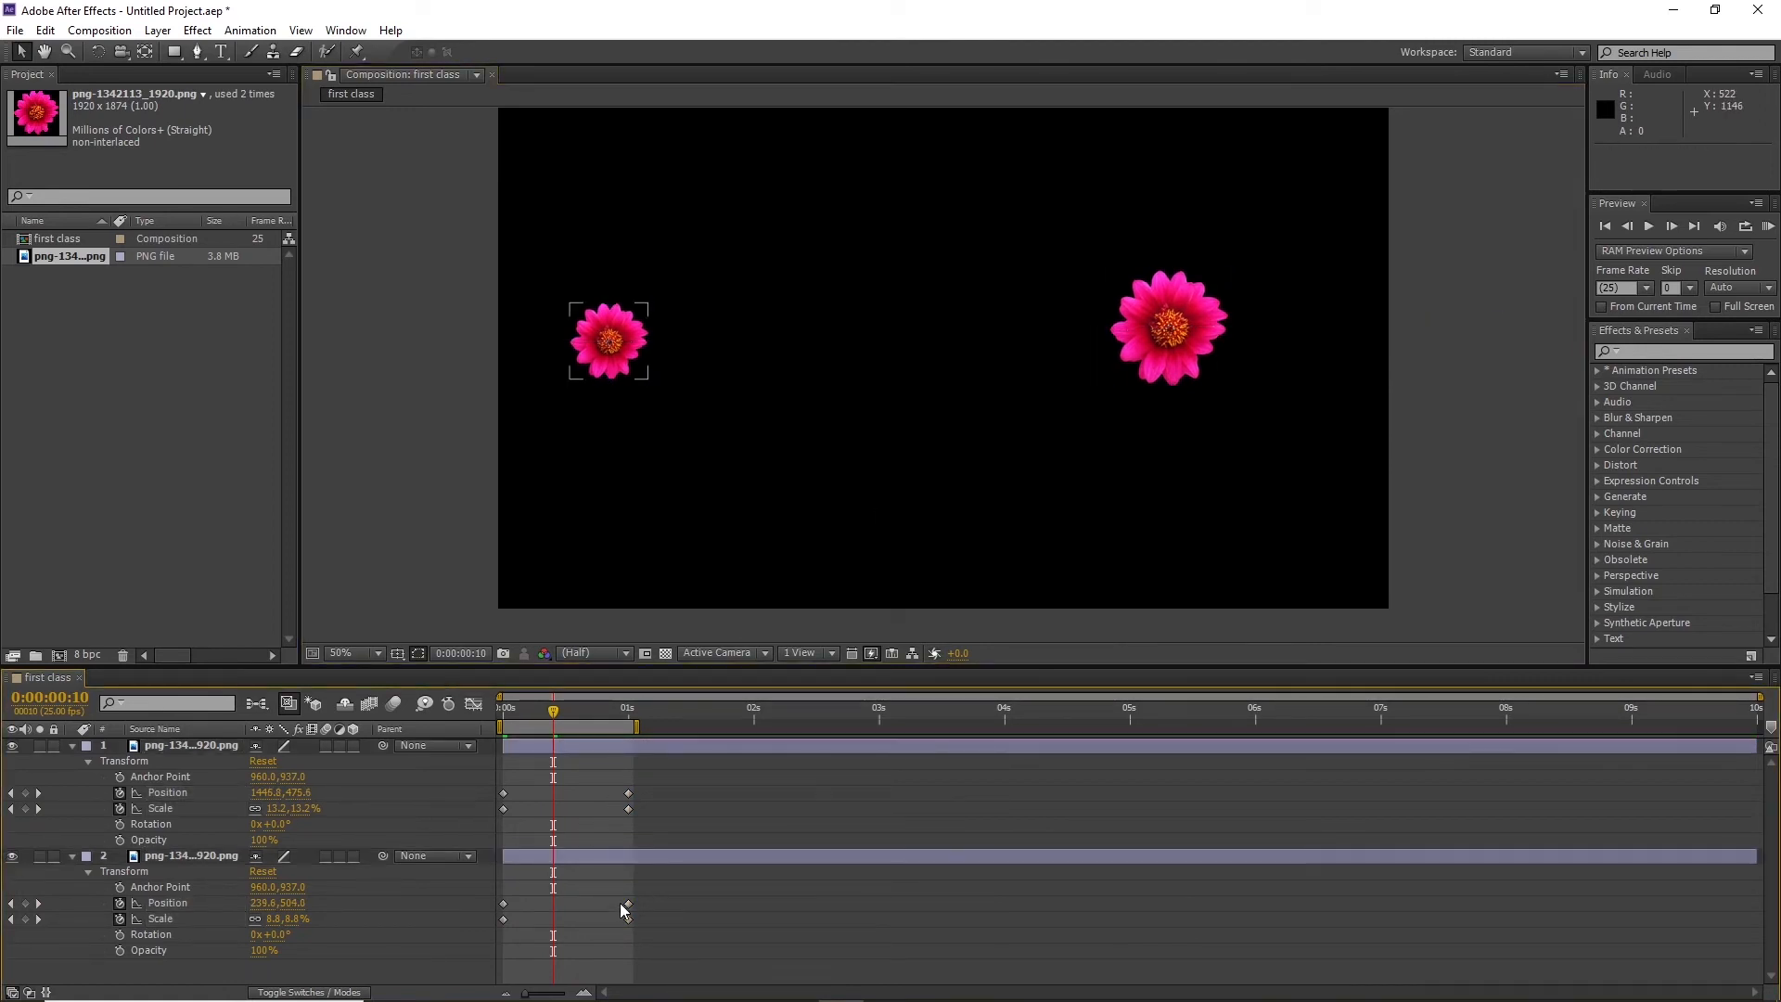
left_click(169, 746)
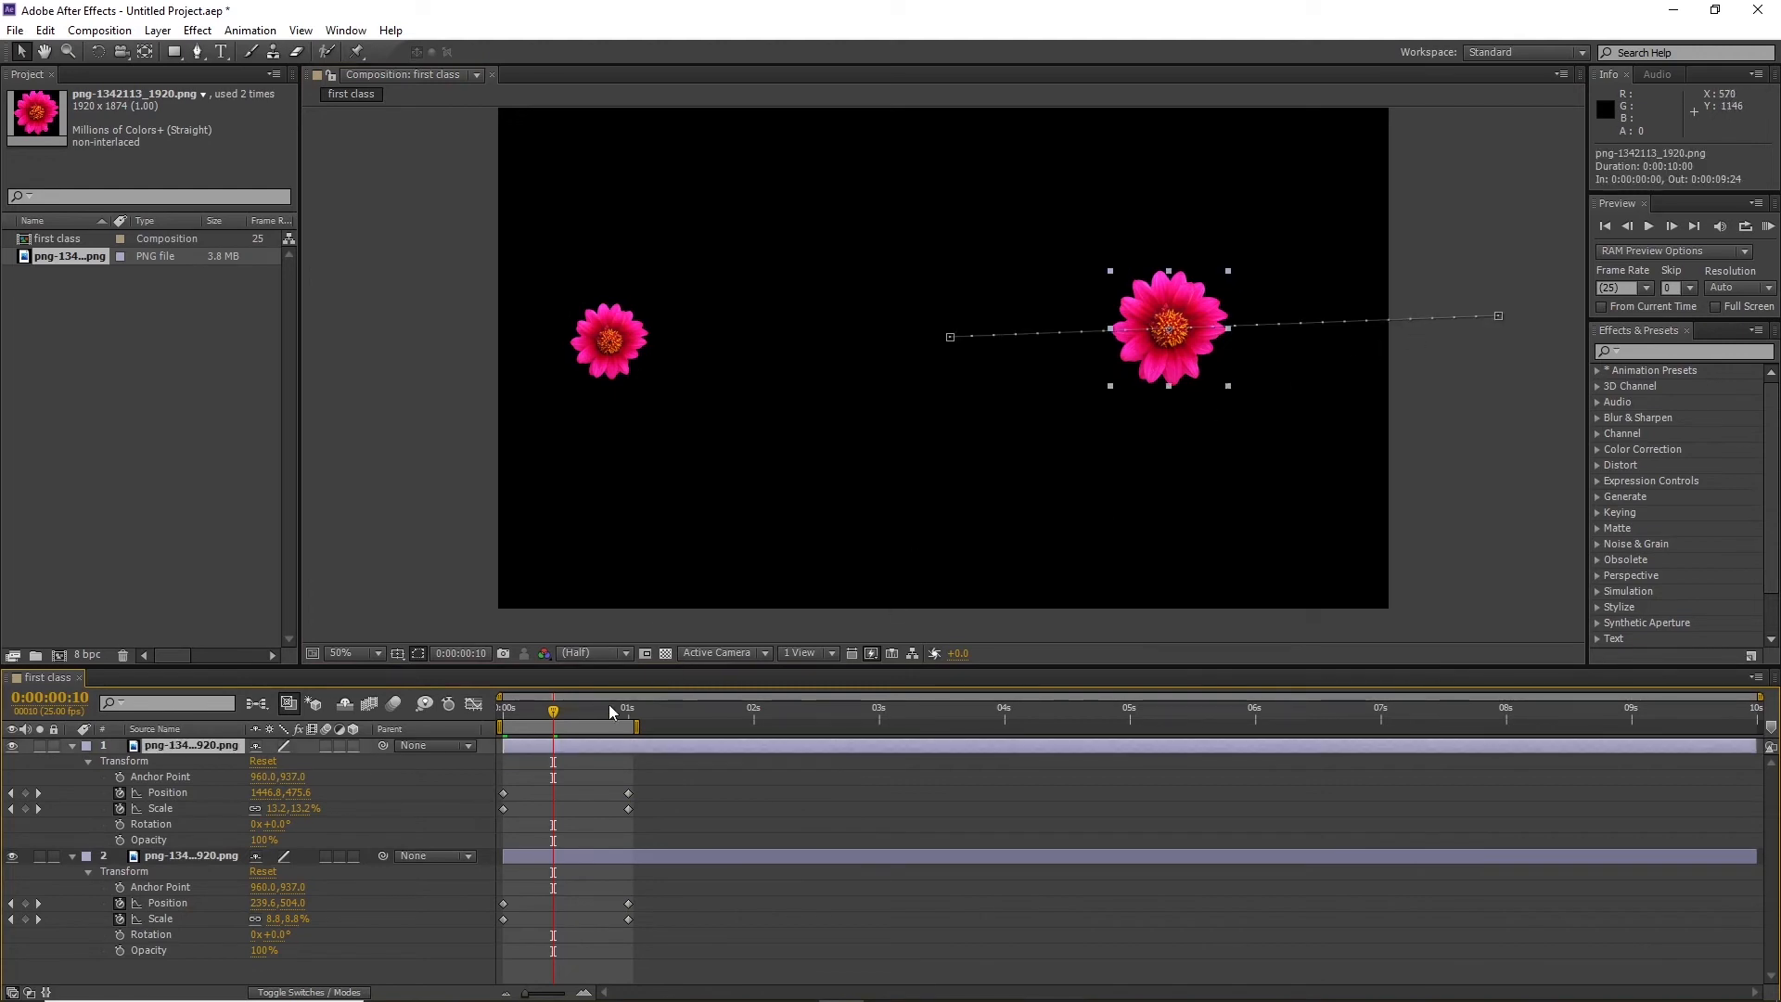
left_click_drag(609, 704, 631, 705)
left_click(627, 807)
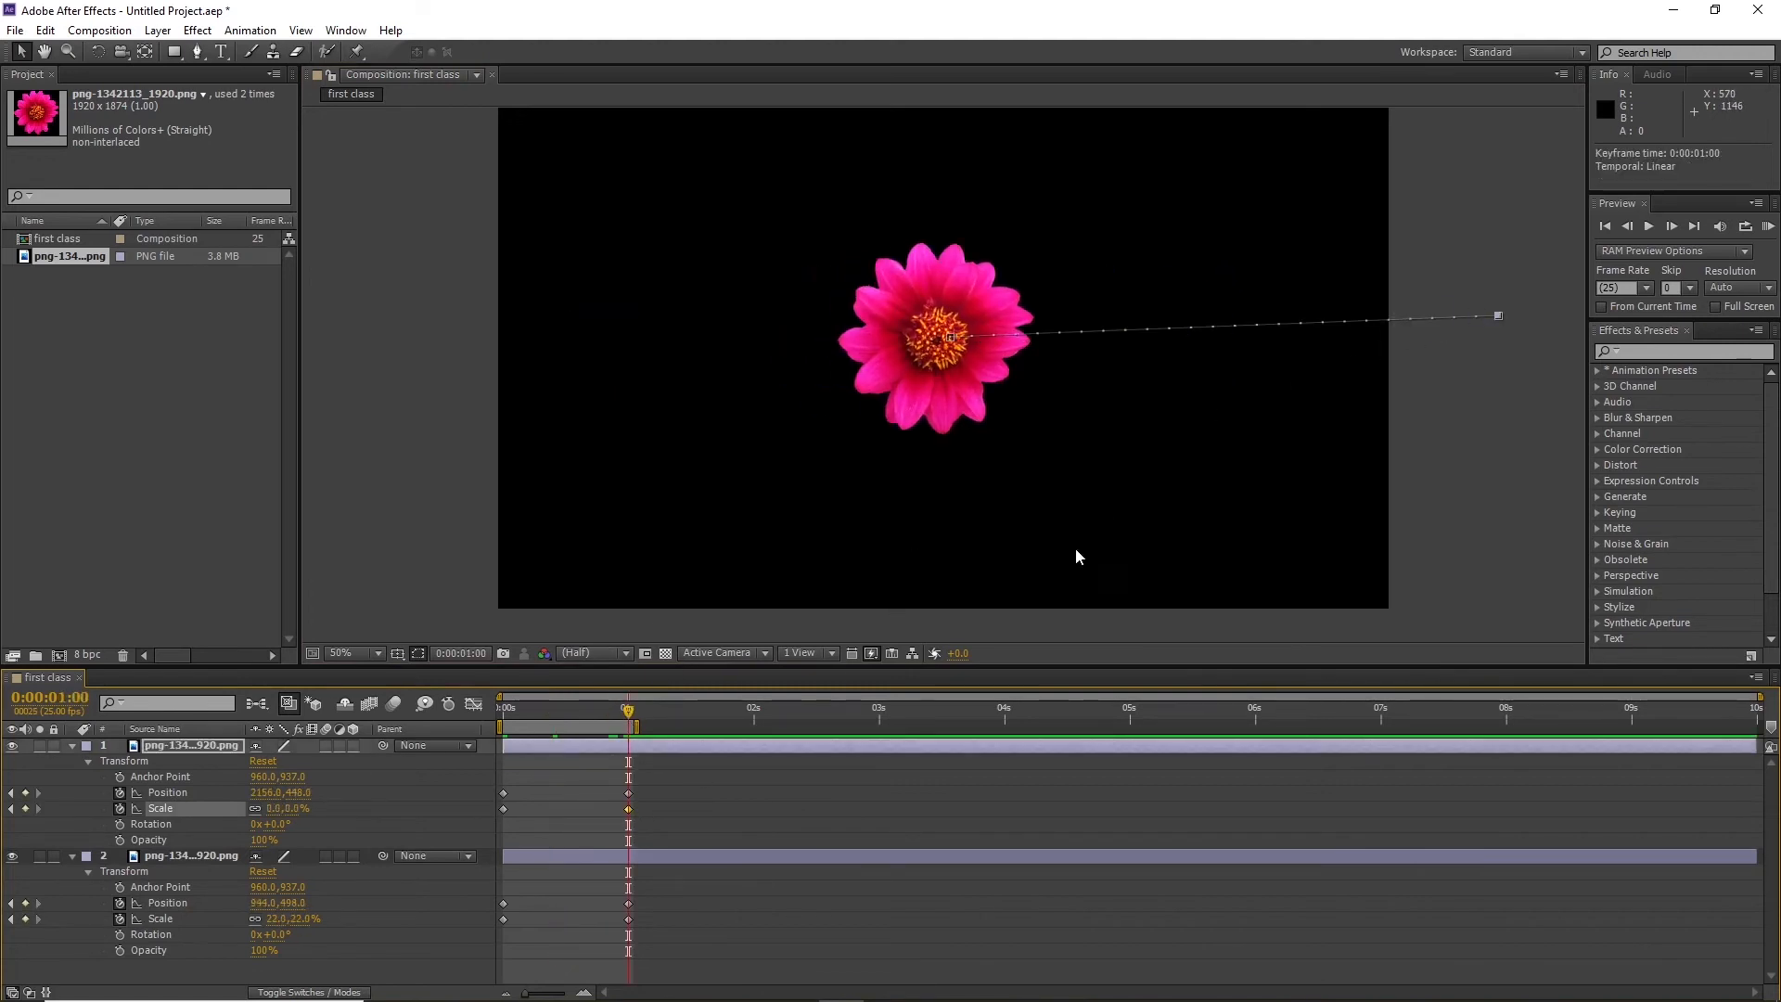
left_click_drag(1501, 319, 1500, 345)
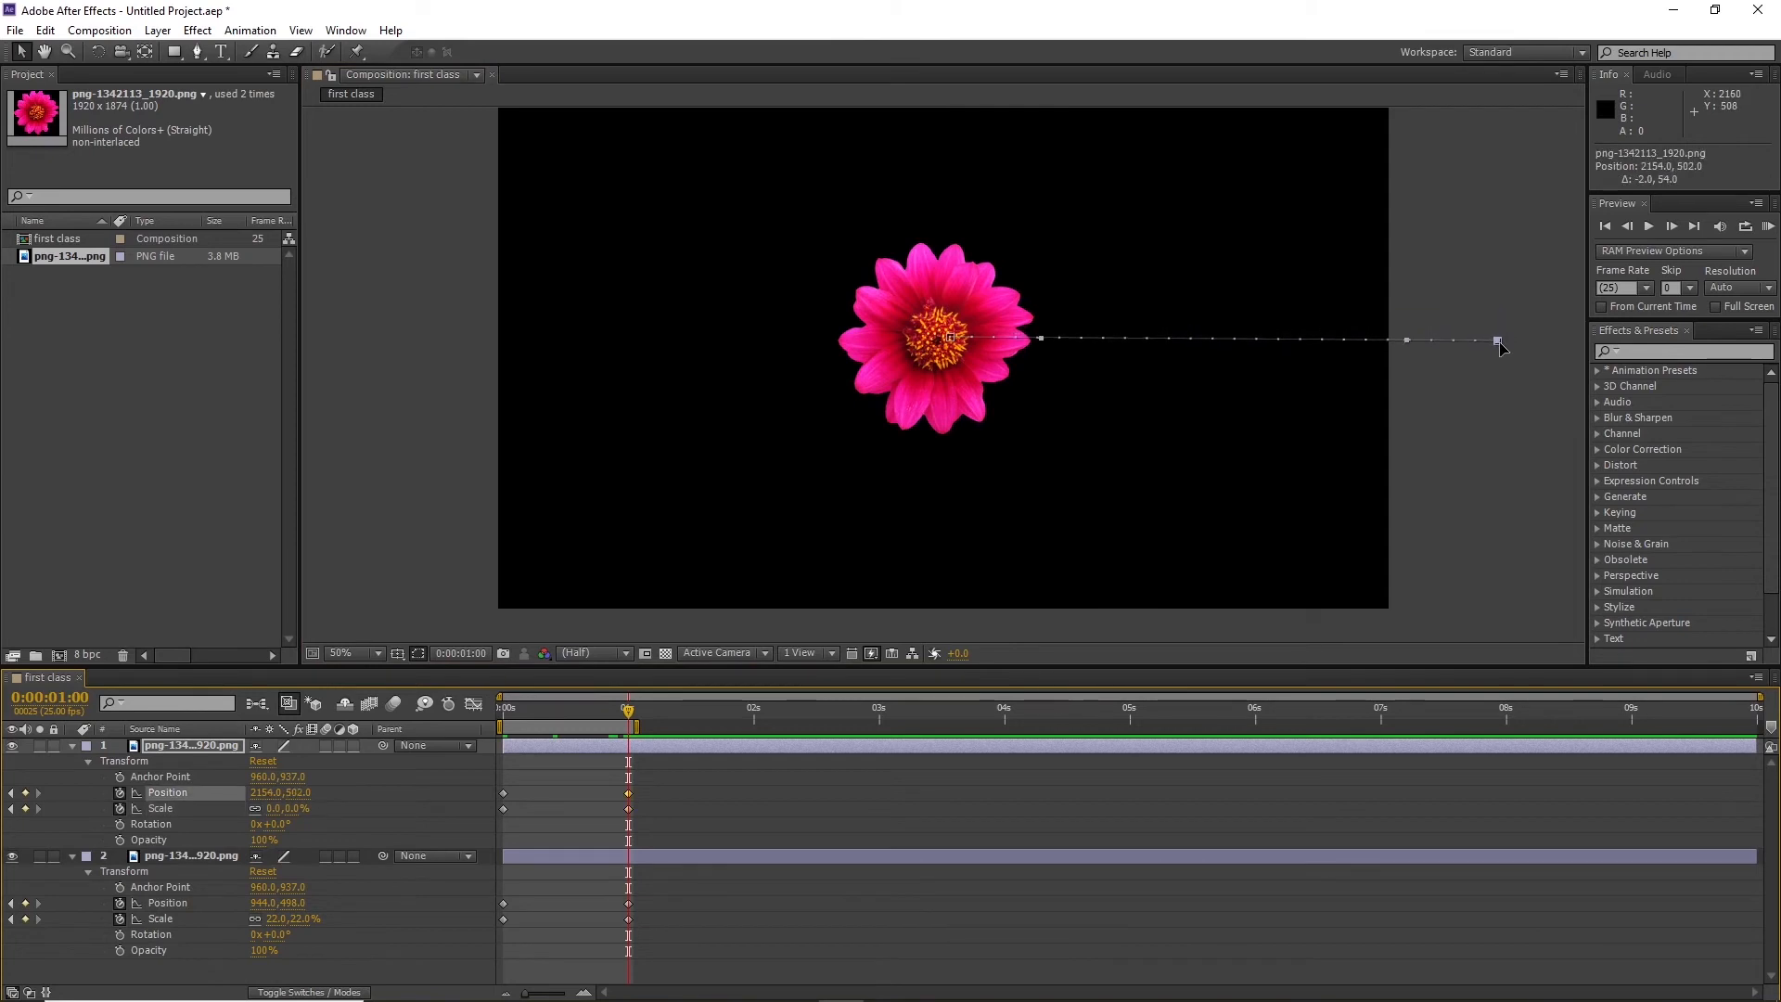
Deselect the layers and preview the one-second flower transition from 0:00:00:00
key("Home")
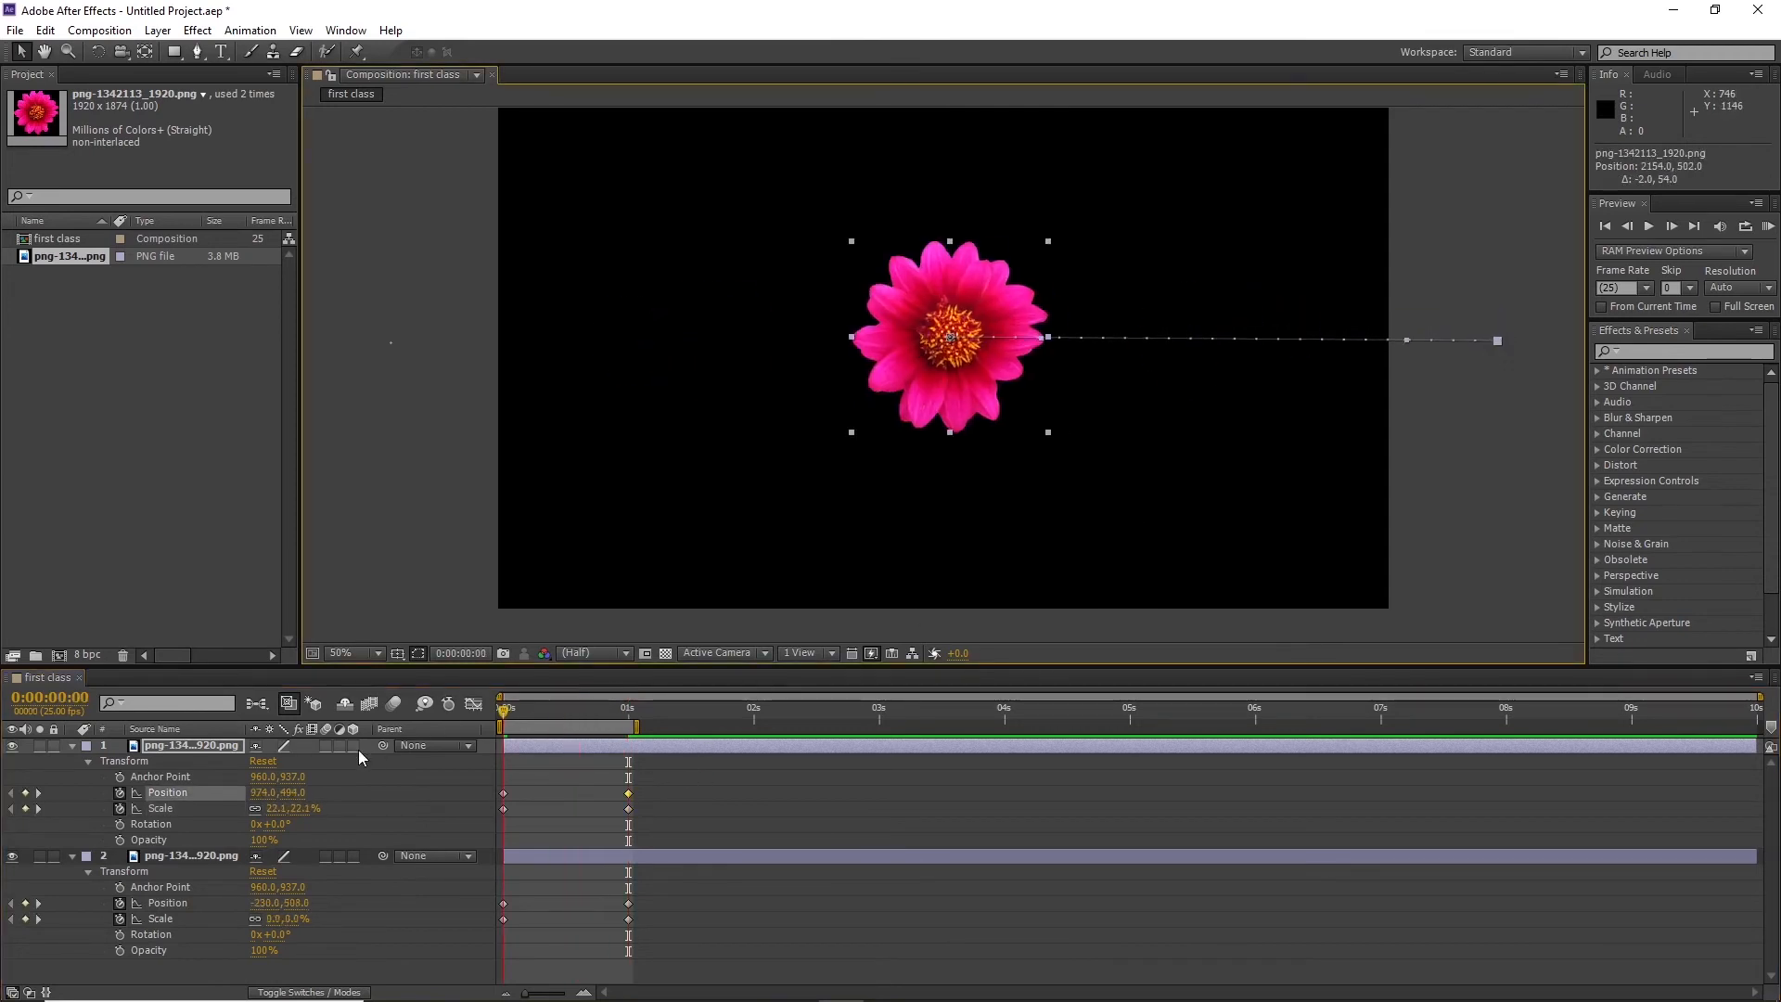
left_click(765, 905)
key("space")
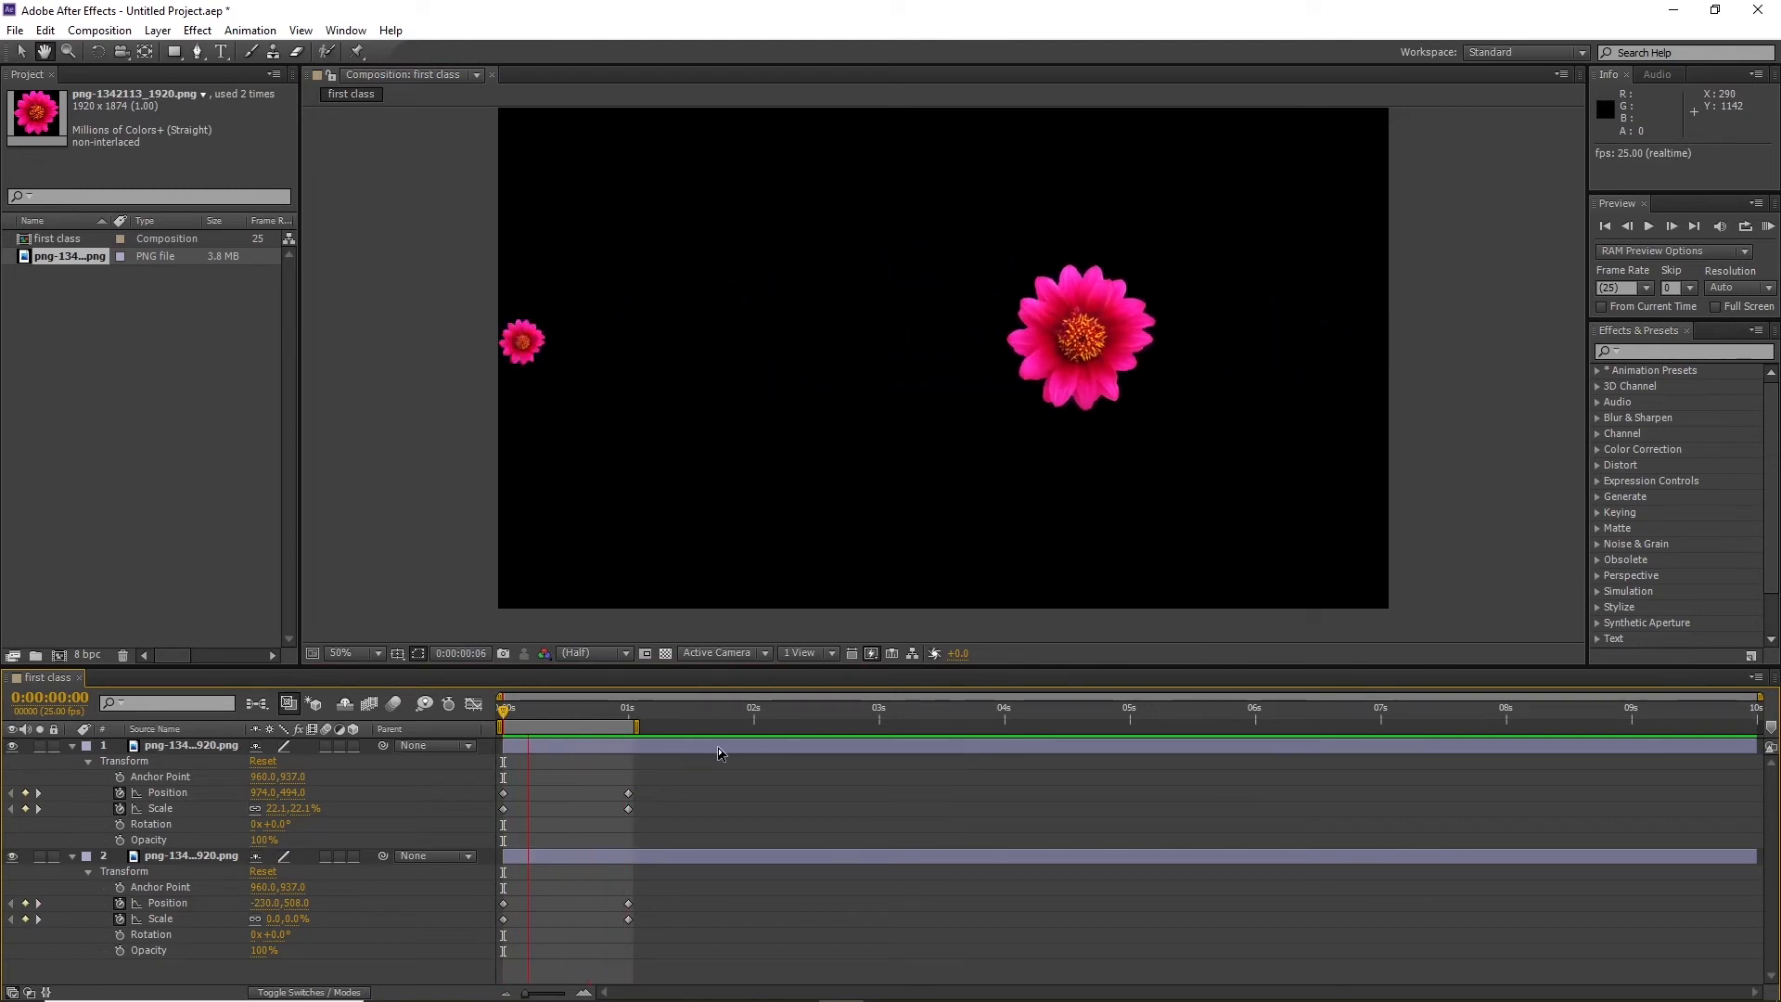
Add a Rotation keyframe to the first flower at 0:00:00:00 and set its Rotation to 2x+0.0° at 0:00:01:00
key("space")
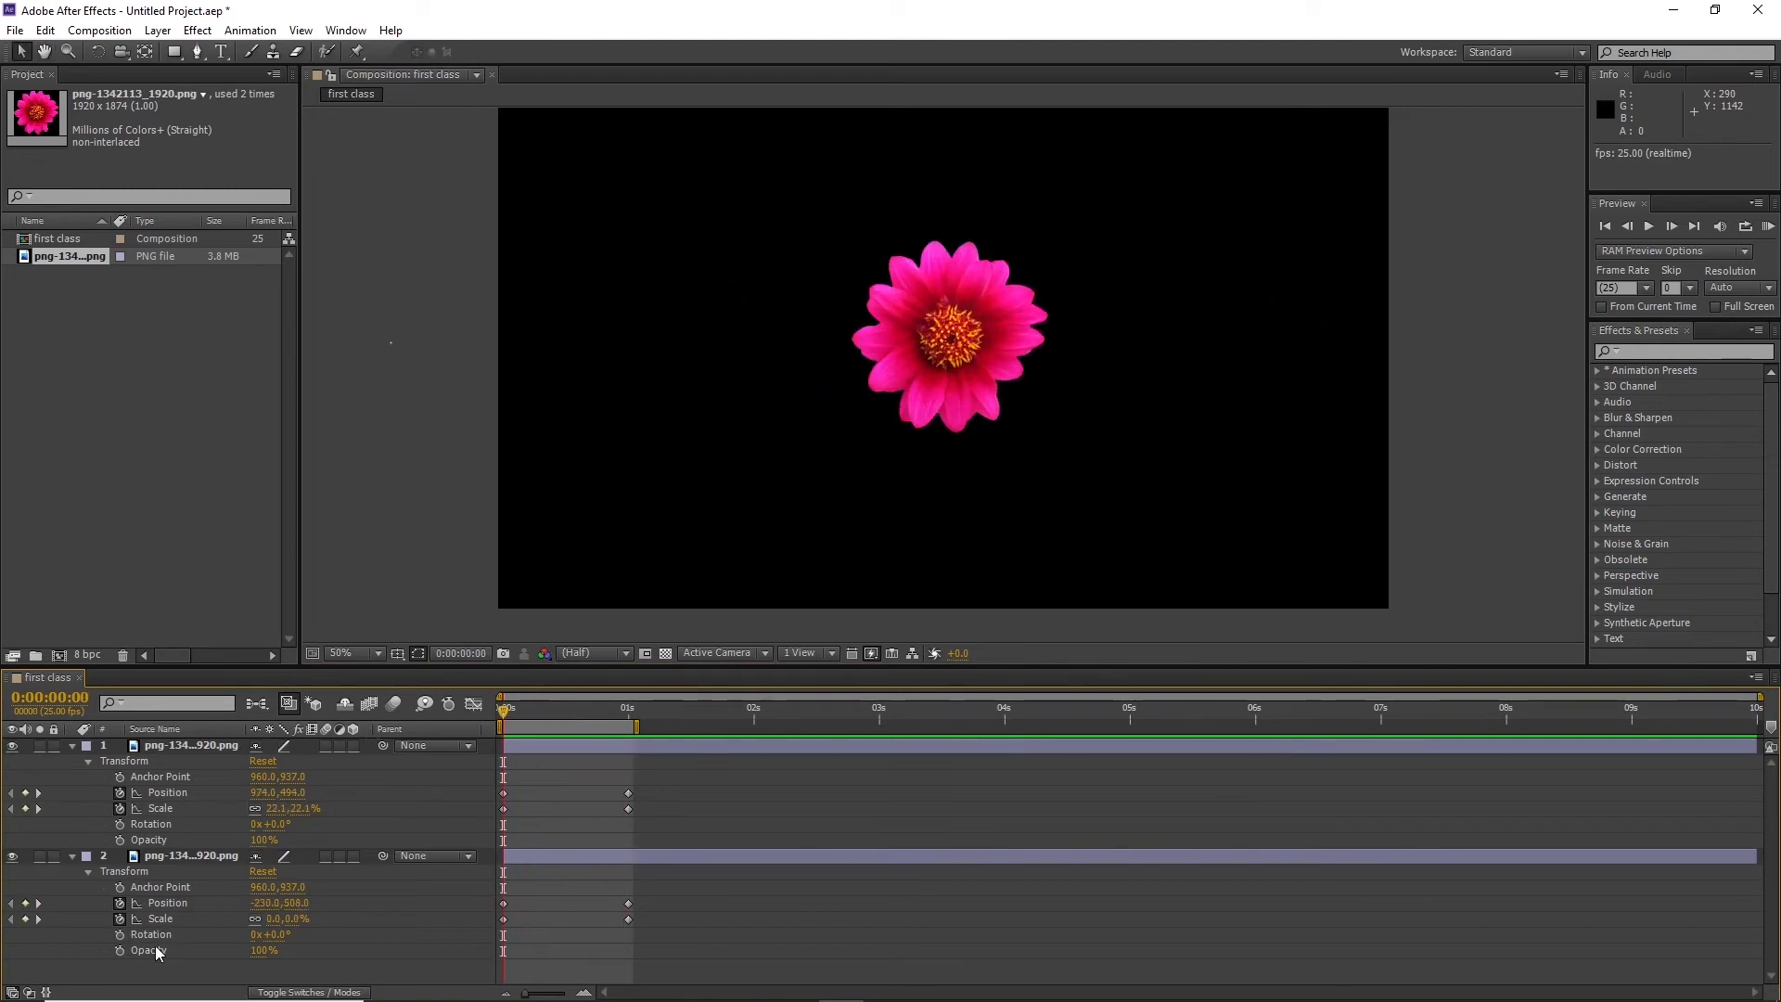
left_click(120, 823)
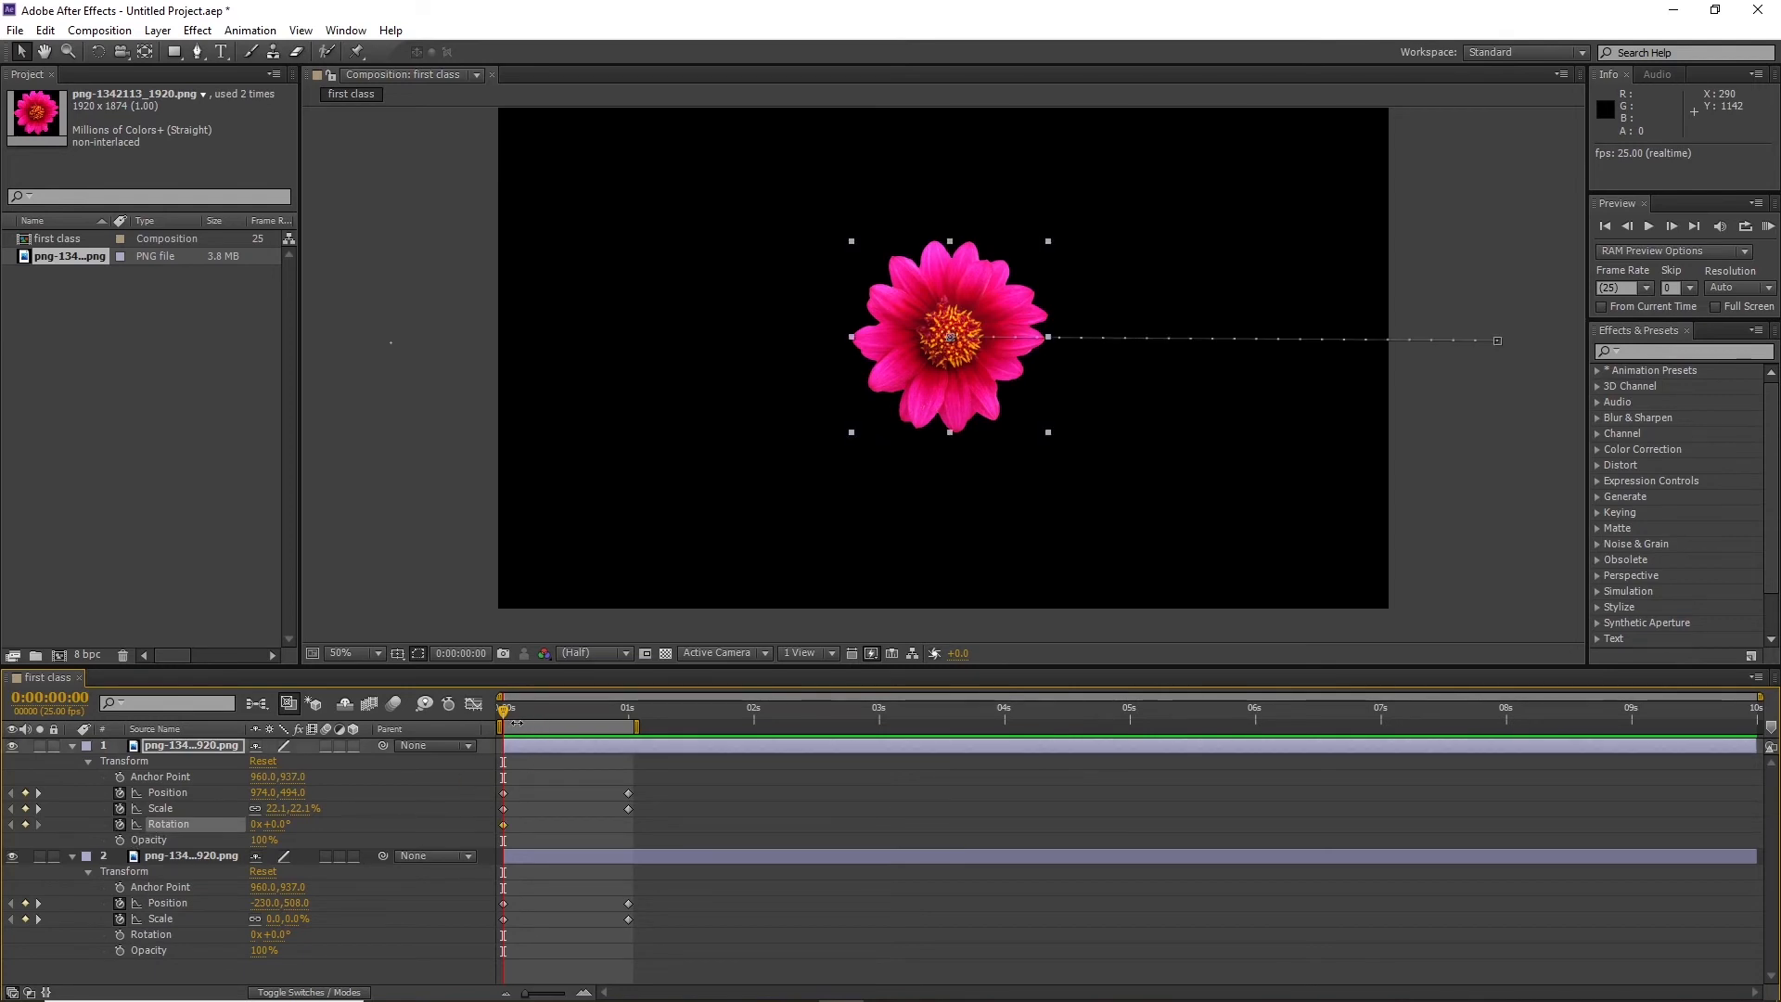
left_click_drag(504, 711, 628, 707)
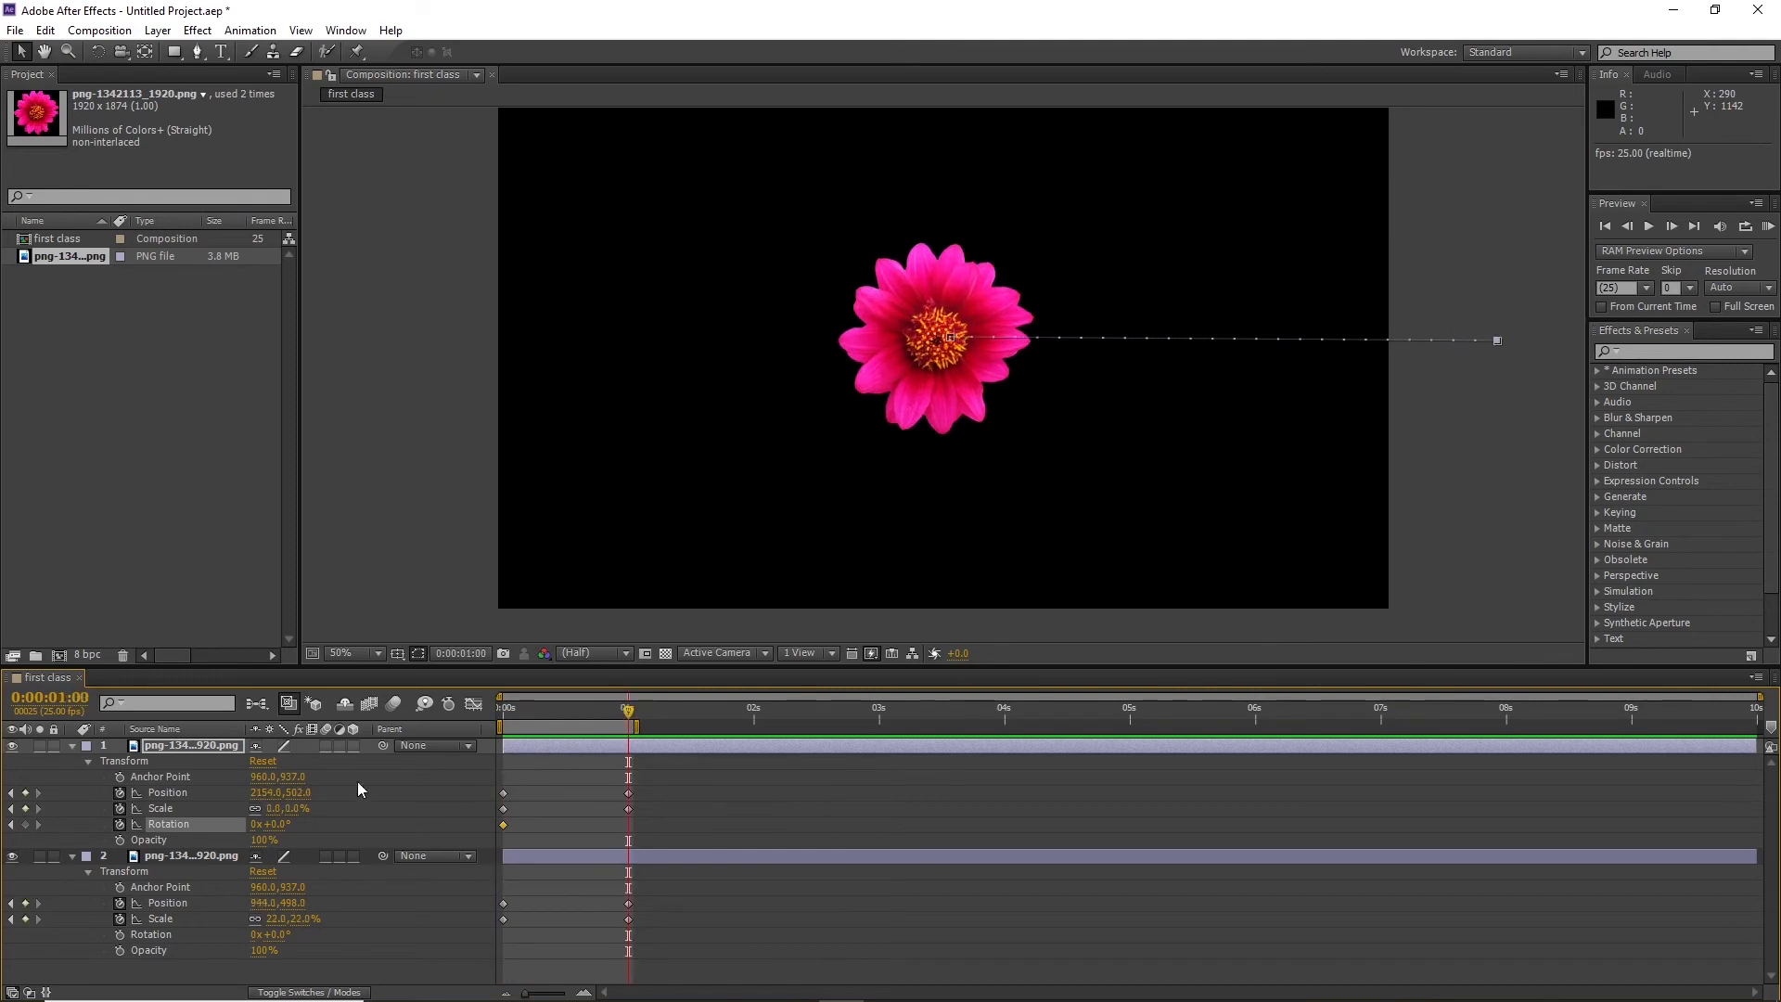
left_click(258, 826)
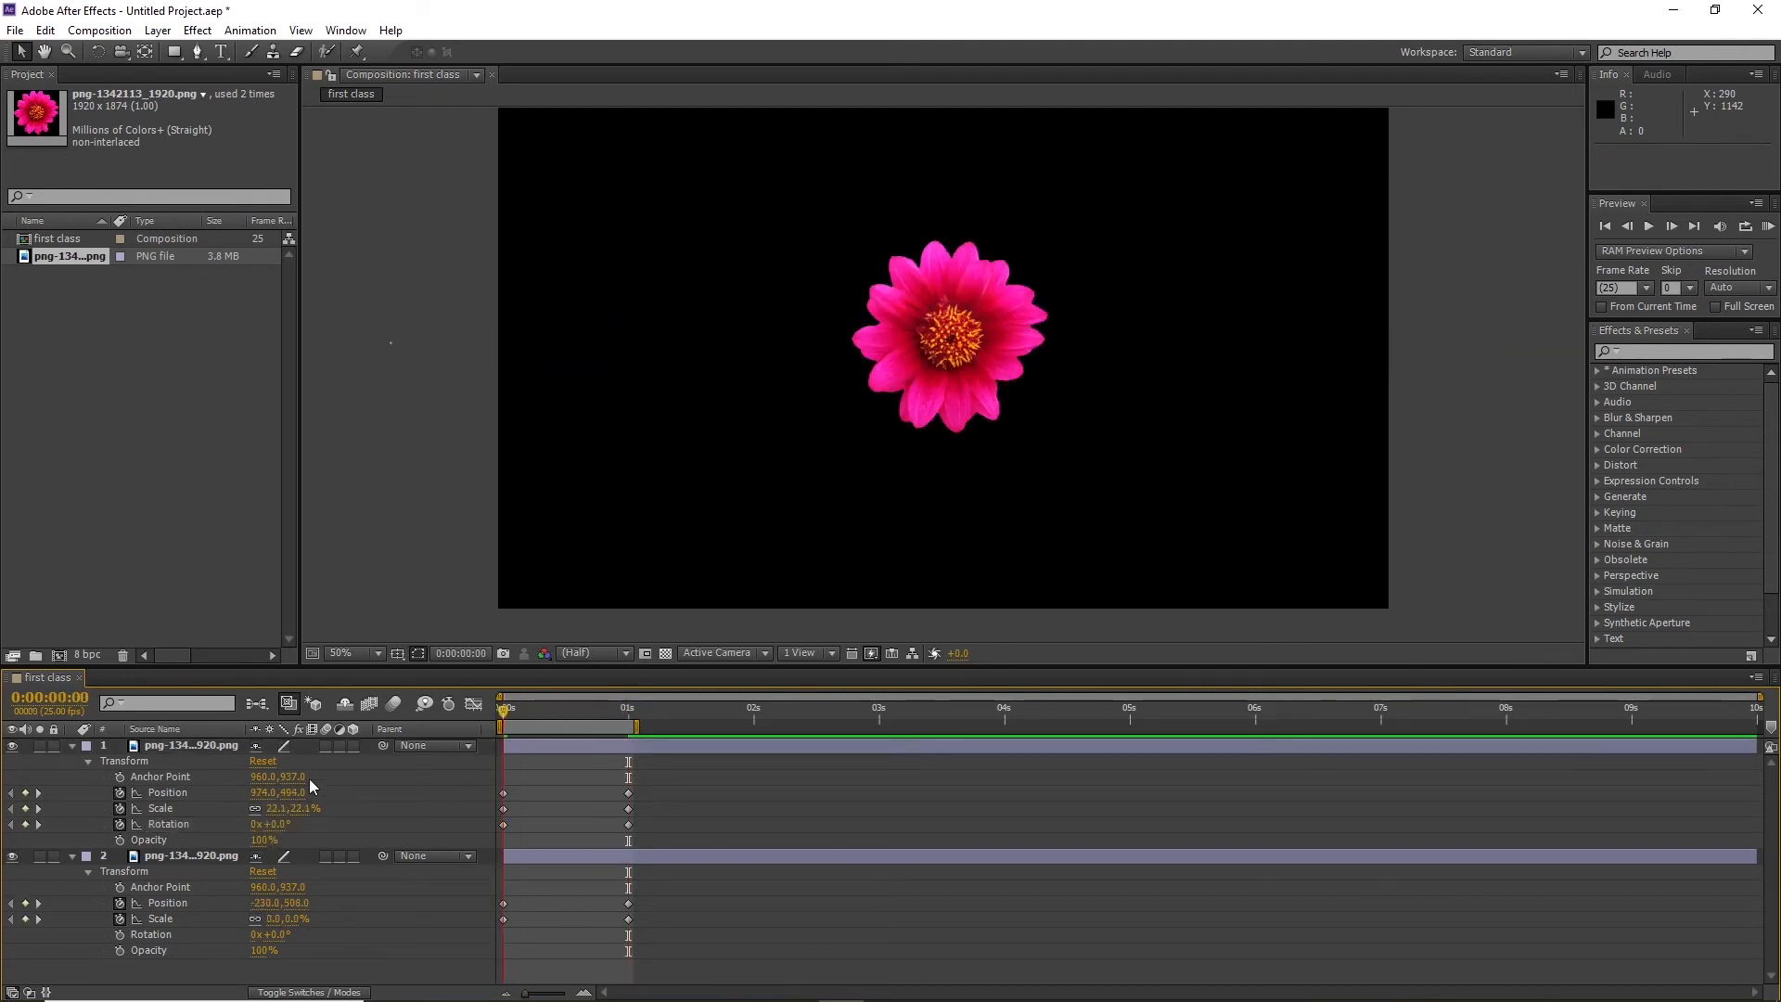
Preview the first flower's spin from 0:00:00:00 and return to the start
key("space")
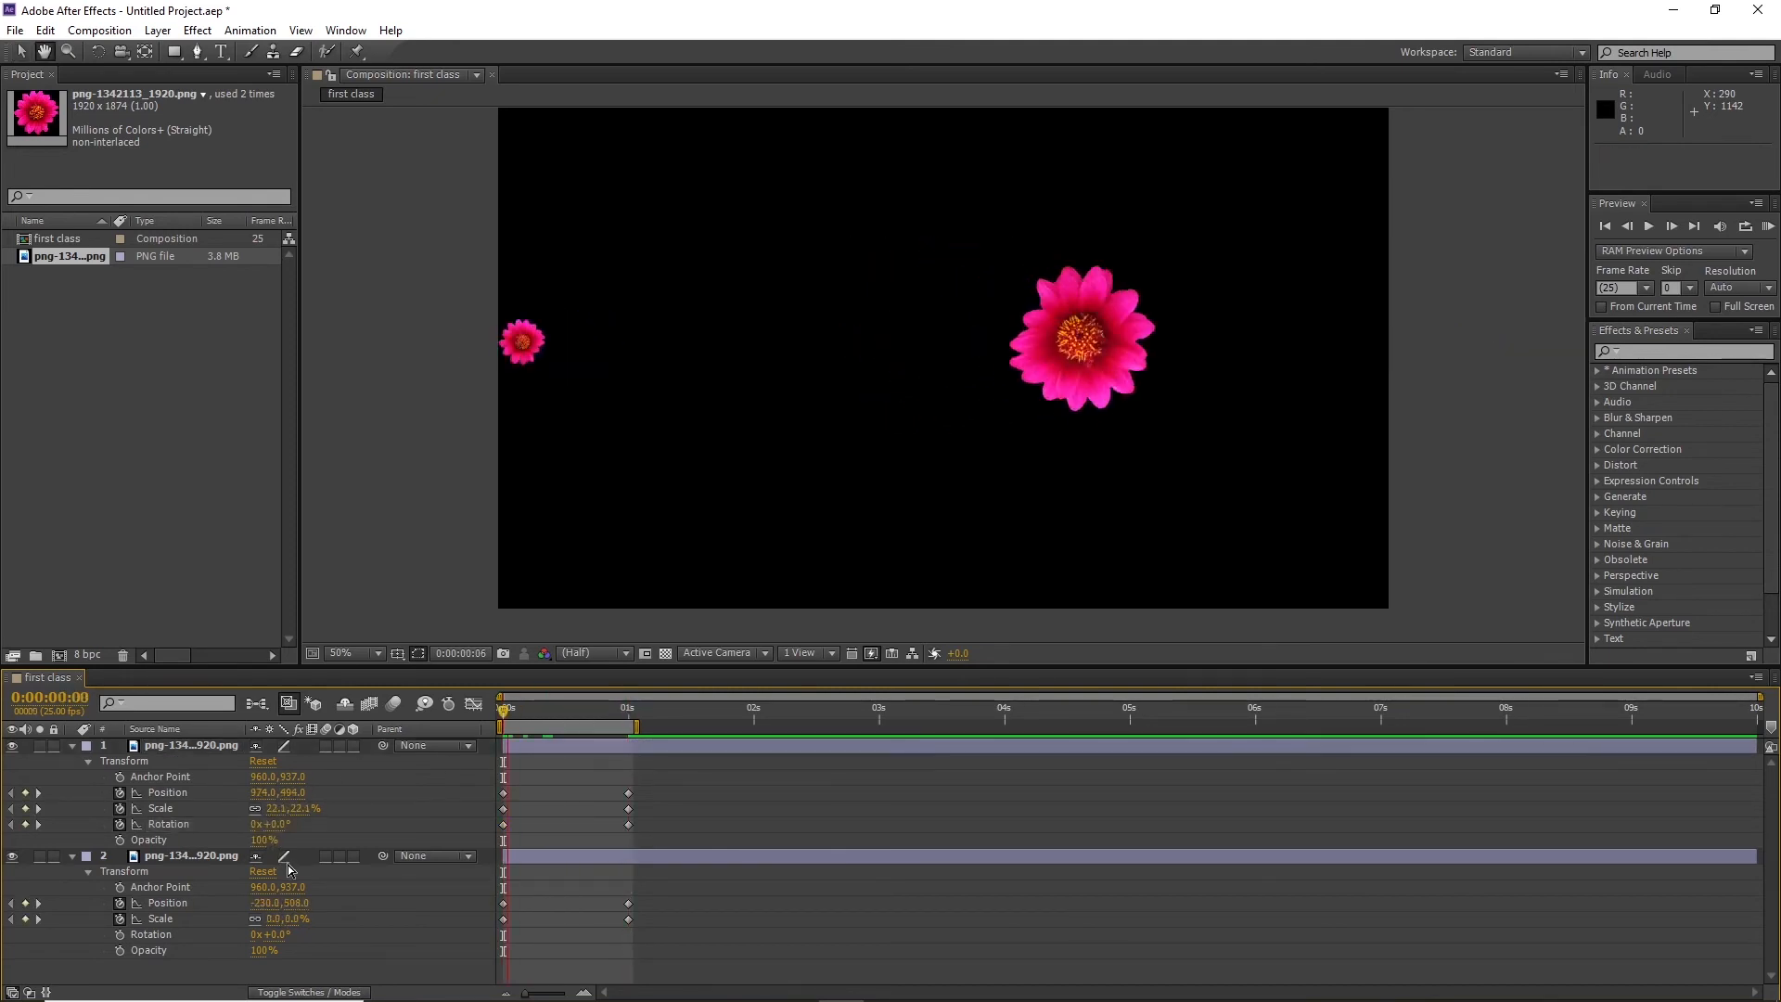
key("space")
key("space")
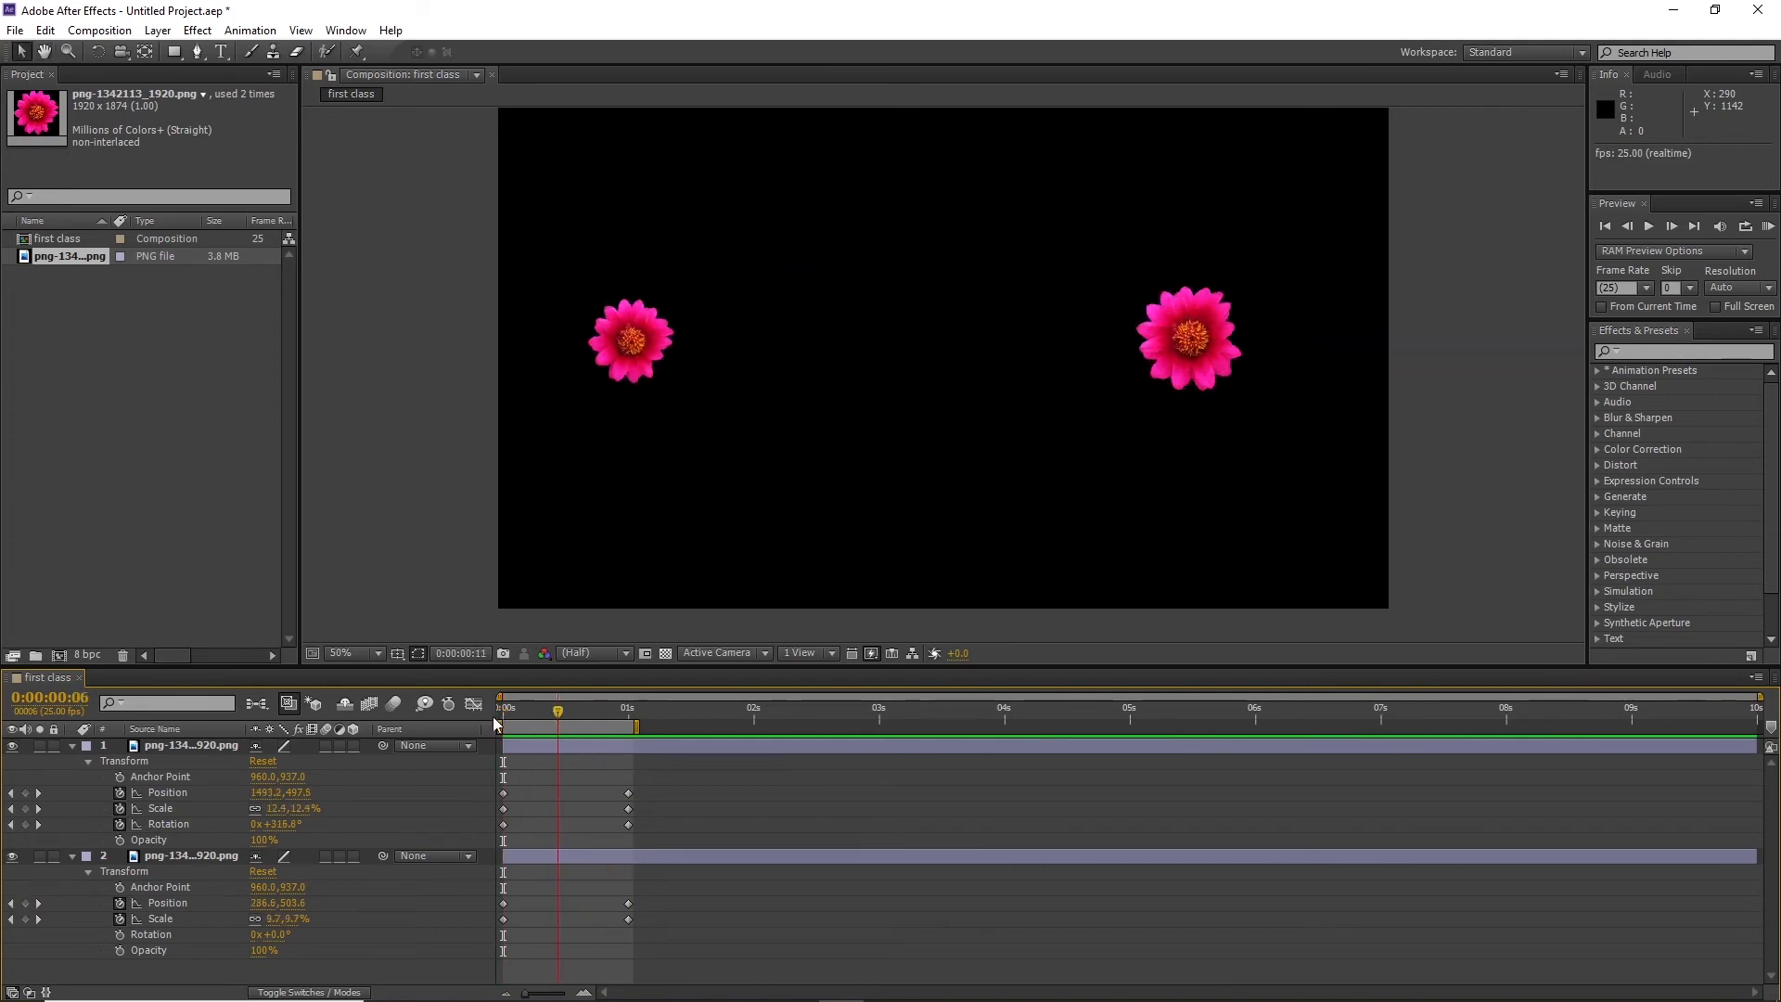
key("space")
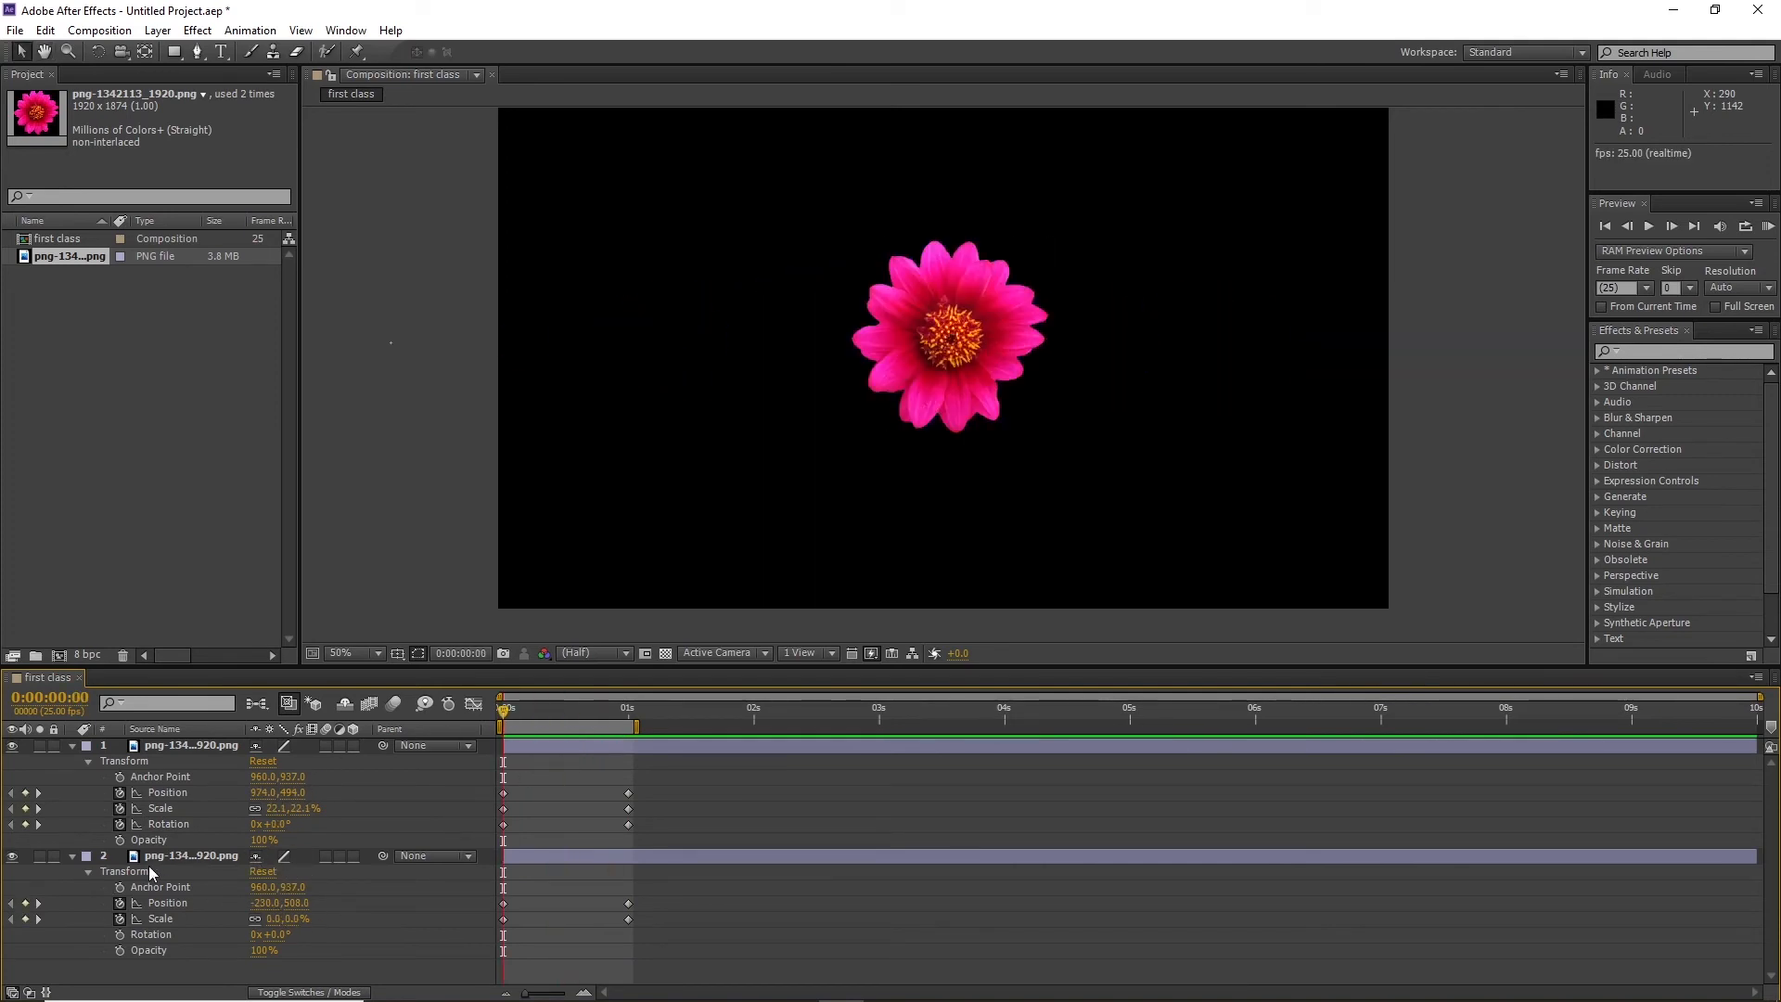
Add a Rotation keyframe to the second flower at 0:00:00:00 and set its Rotation to 2x+0.0° at 0:00:01:00
left_click(182, 860)
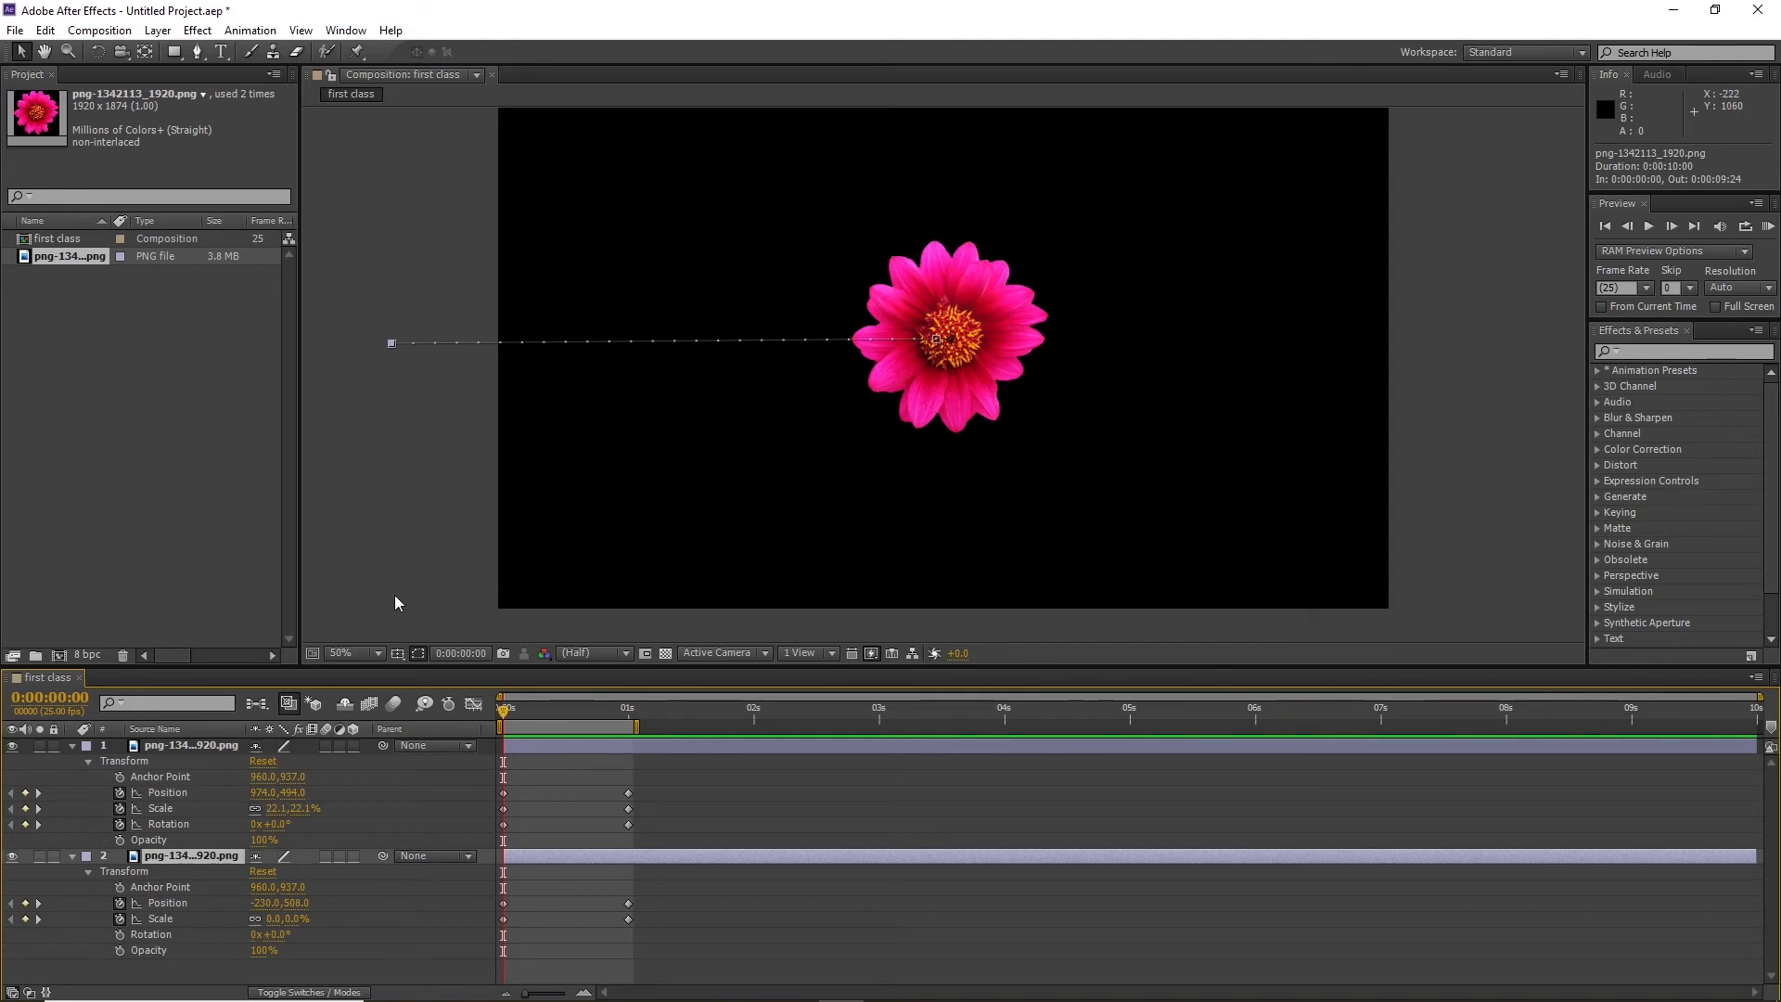
left_click(118, 936)
left_click(257, 936)
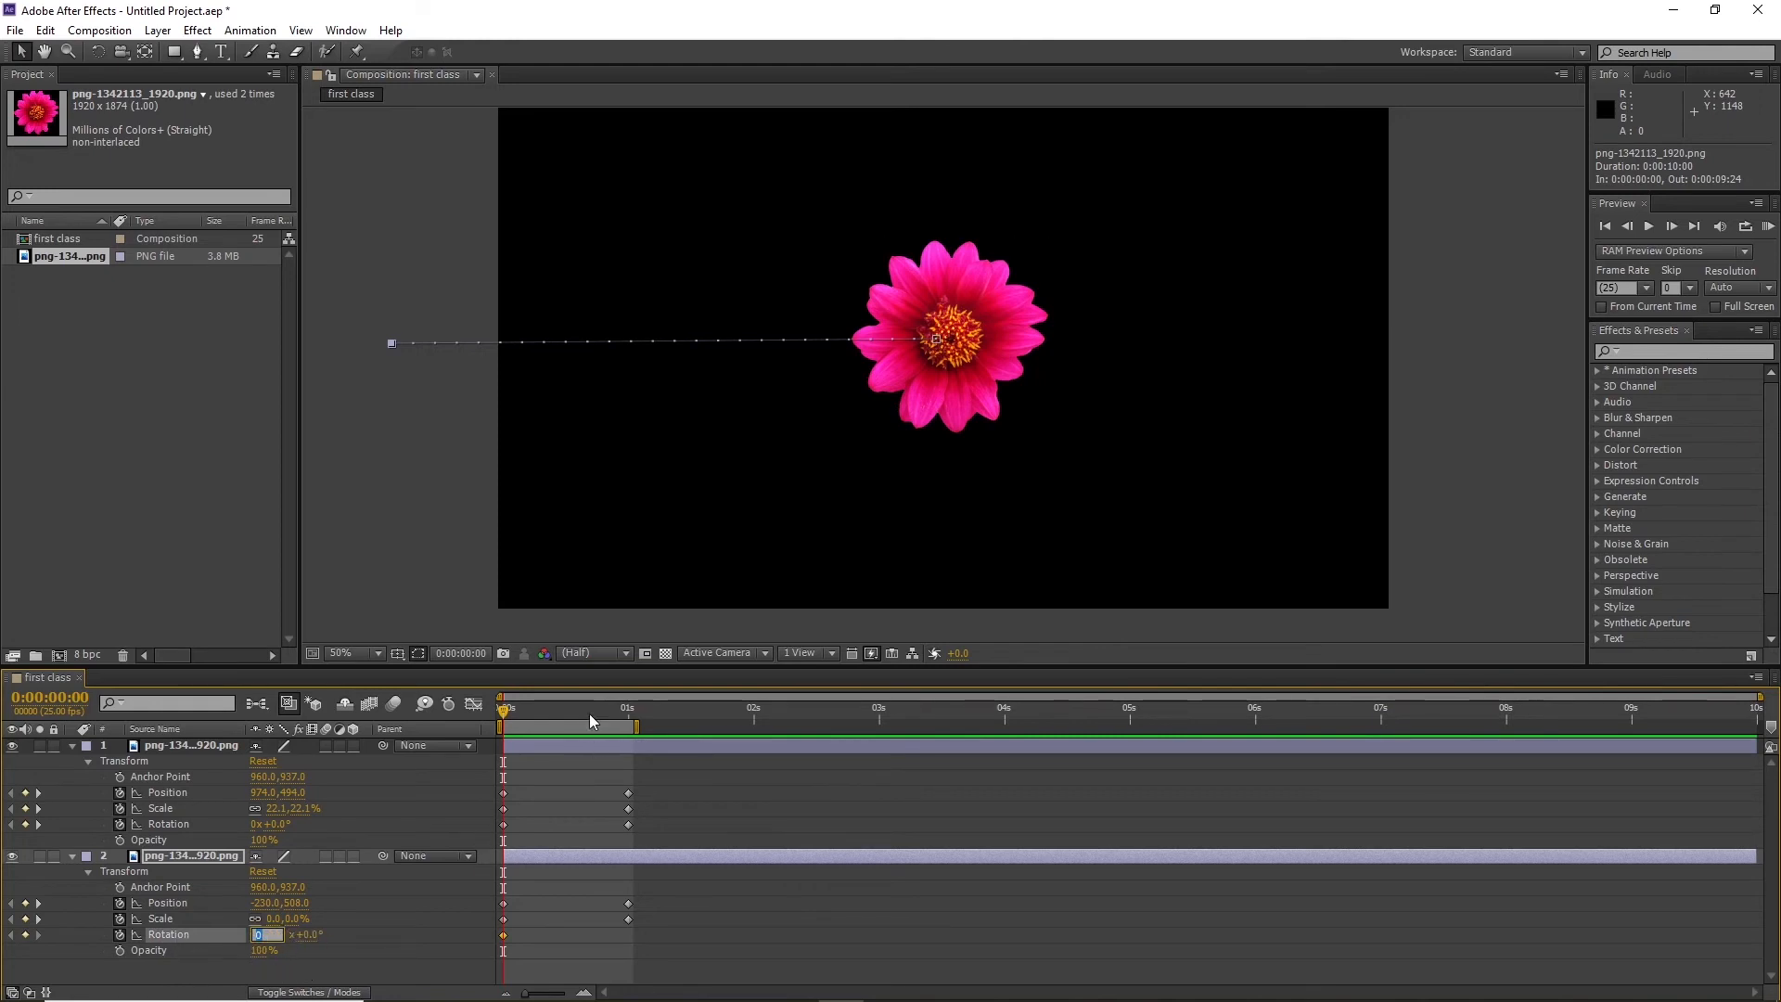
left_click(627, 724)
left_click_drag(630, 726, 633, 725)
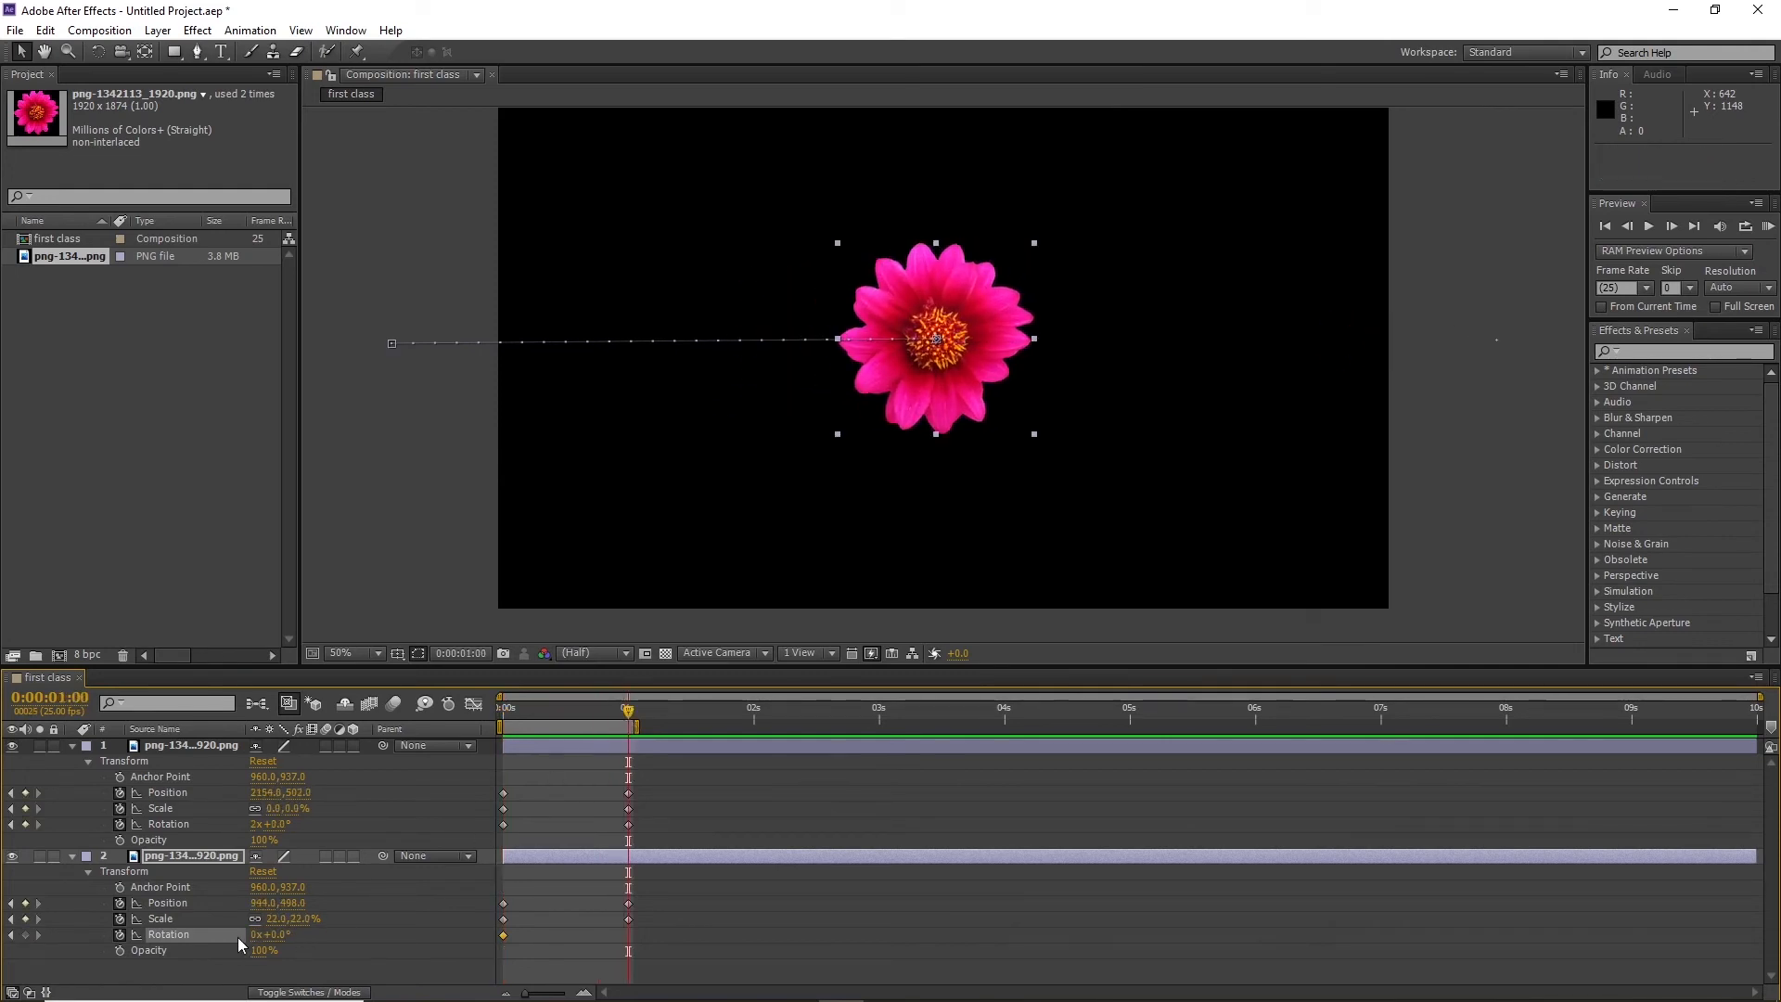
left_click(257, 934)
right_click(281, 896)
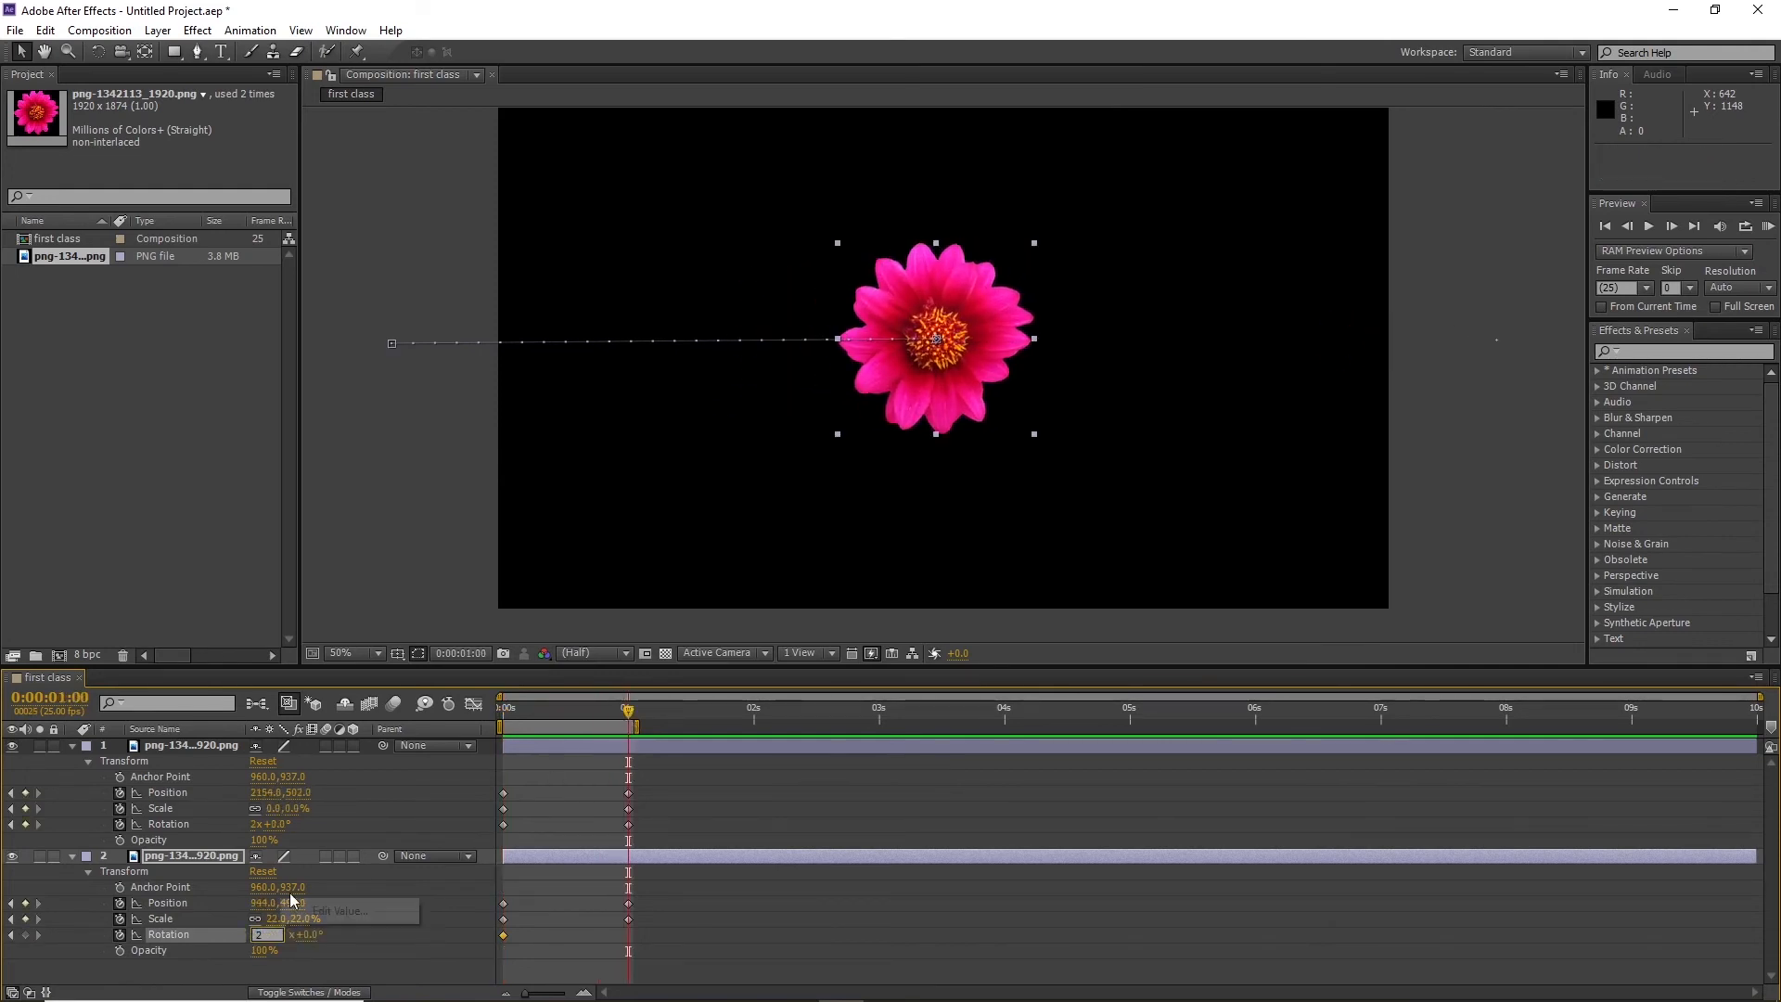
left_click(355, 972)
Preview both flowers spinning through the transition and return to 0:00:00:00
key("space")
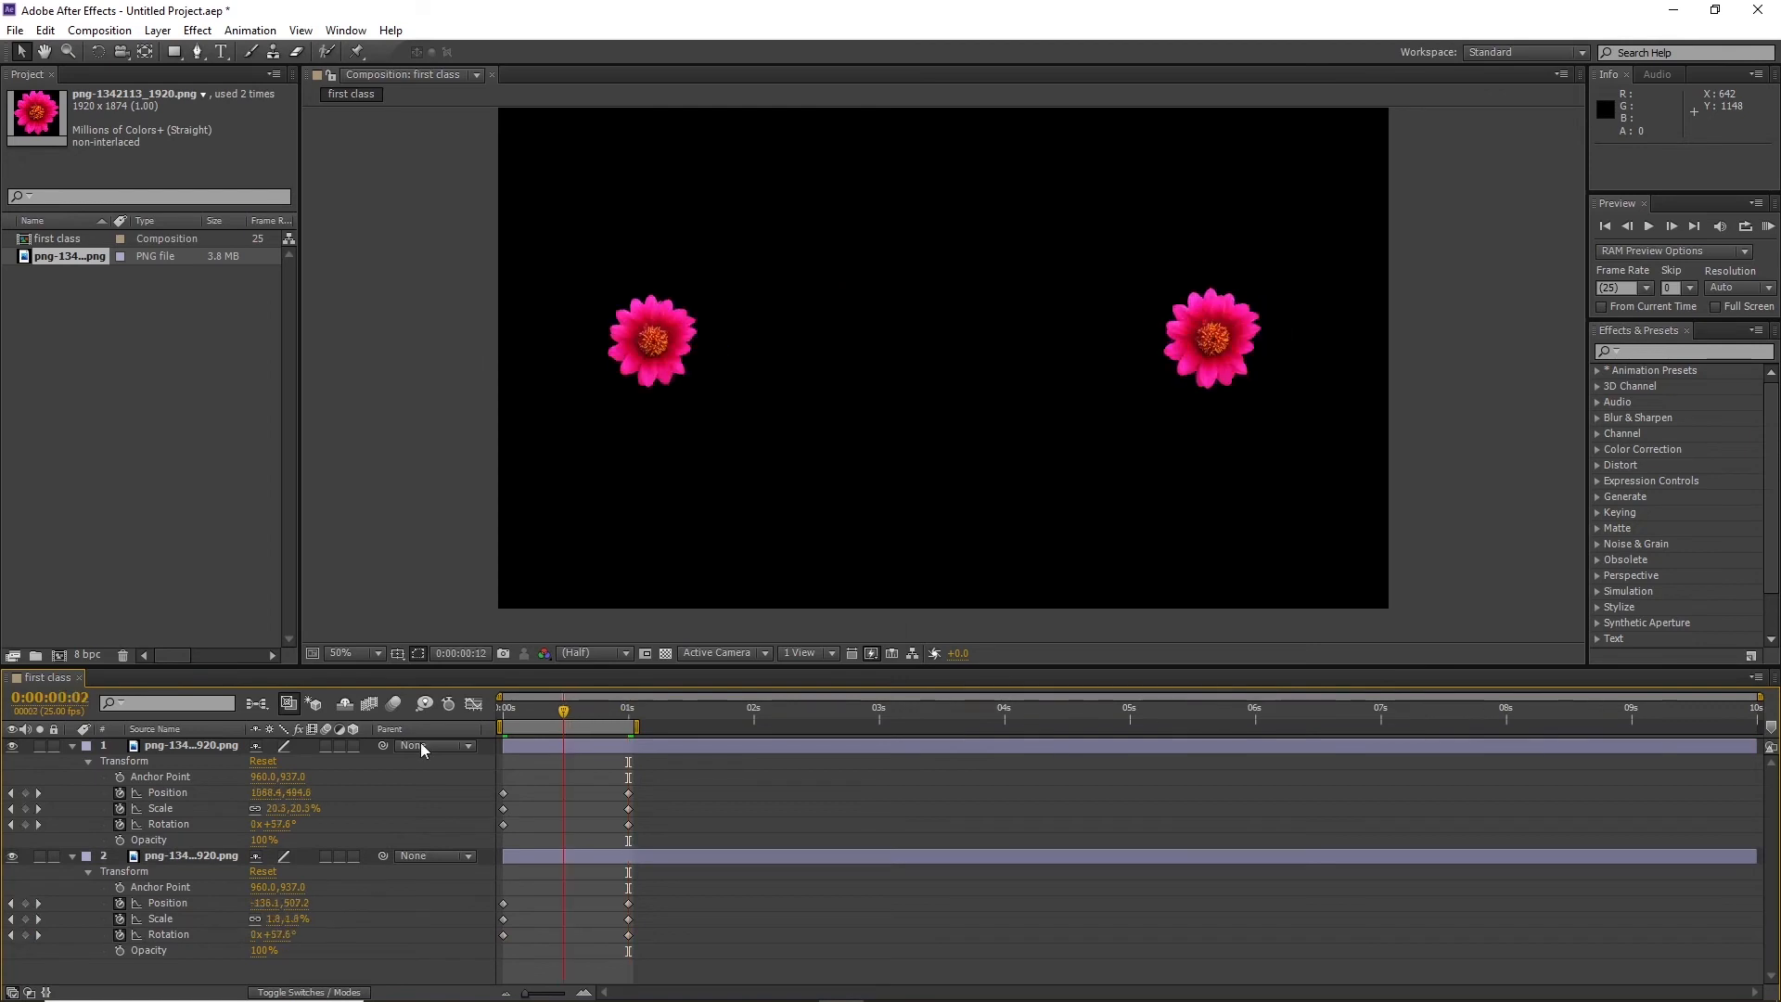
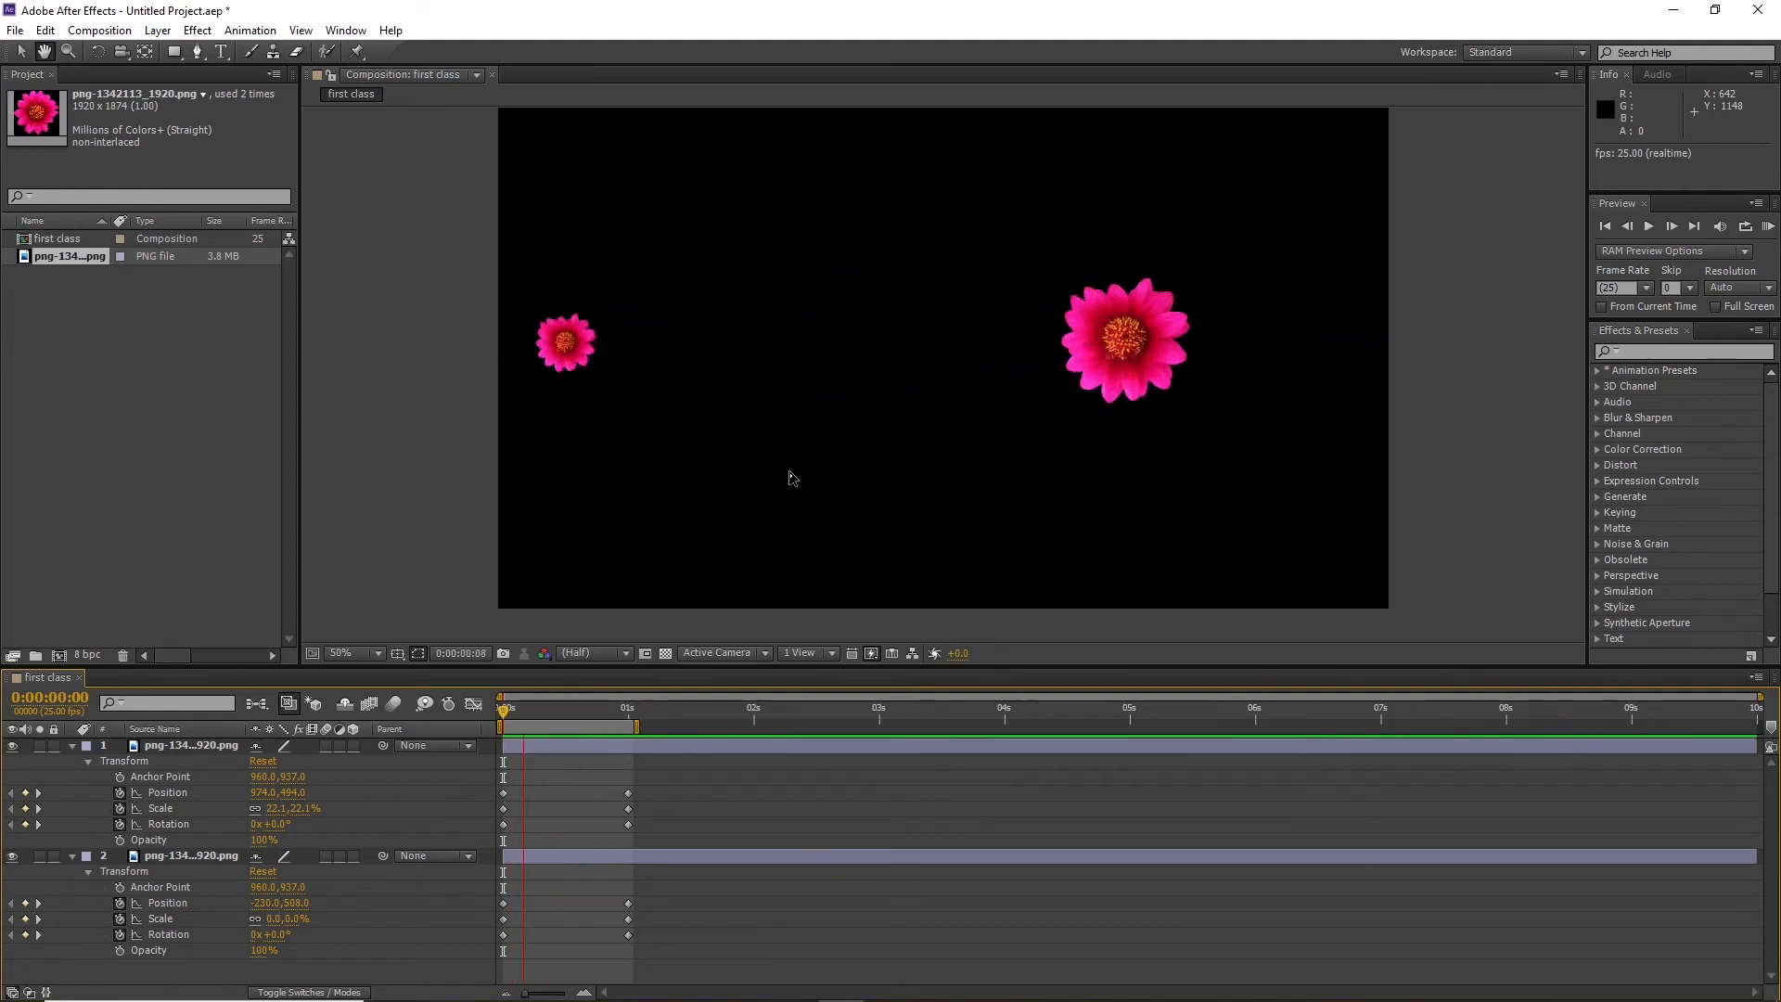
key("space")
left_click_drag(579, 711, 390, 723)
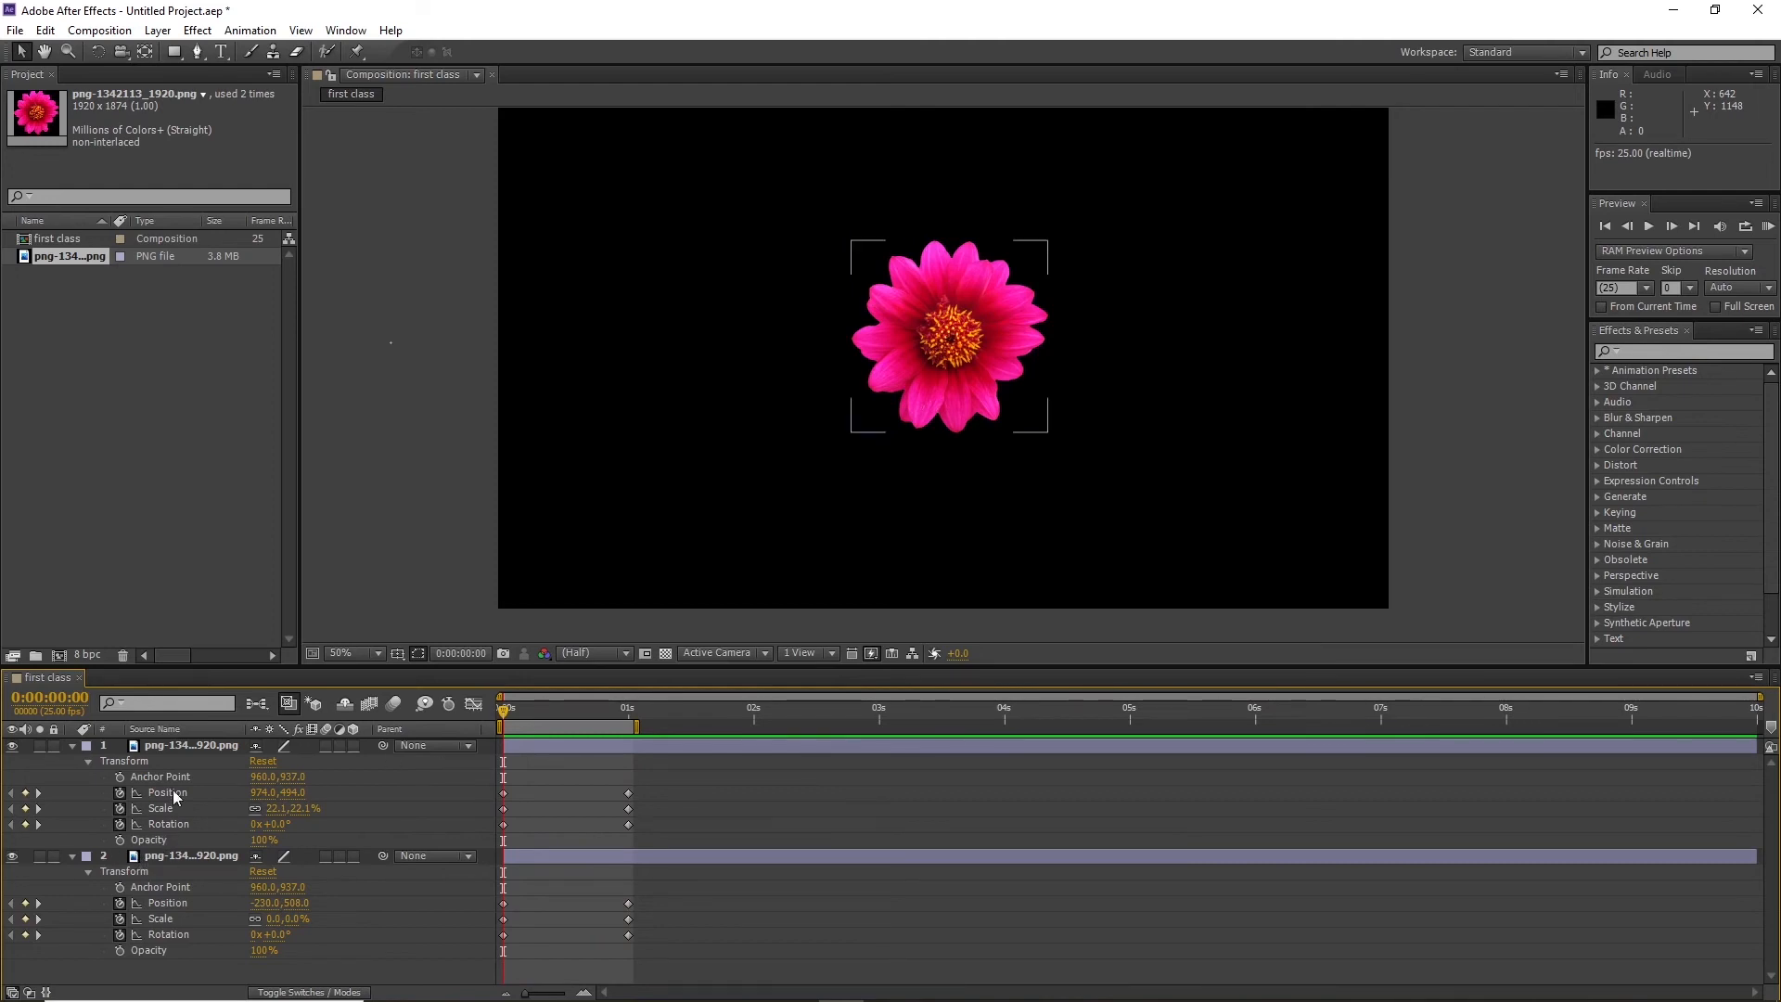
Add Opacity keyframes to both flower layers together at 0:00:00:00
left_click(195, 746)
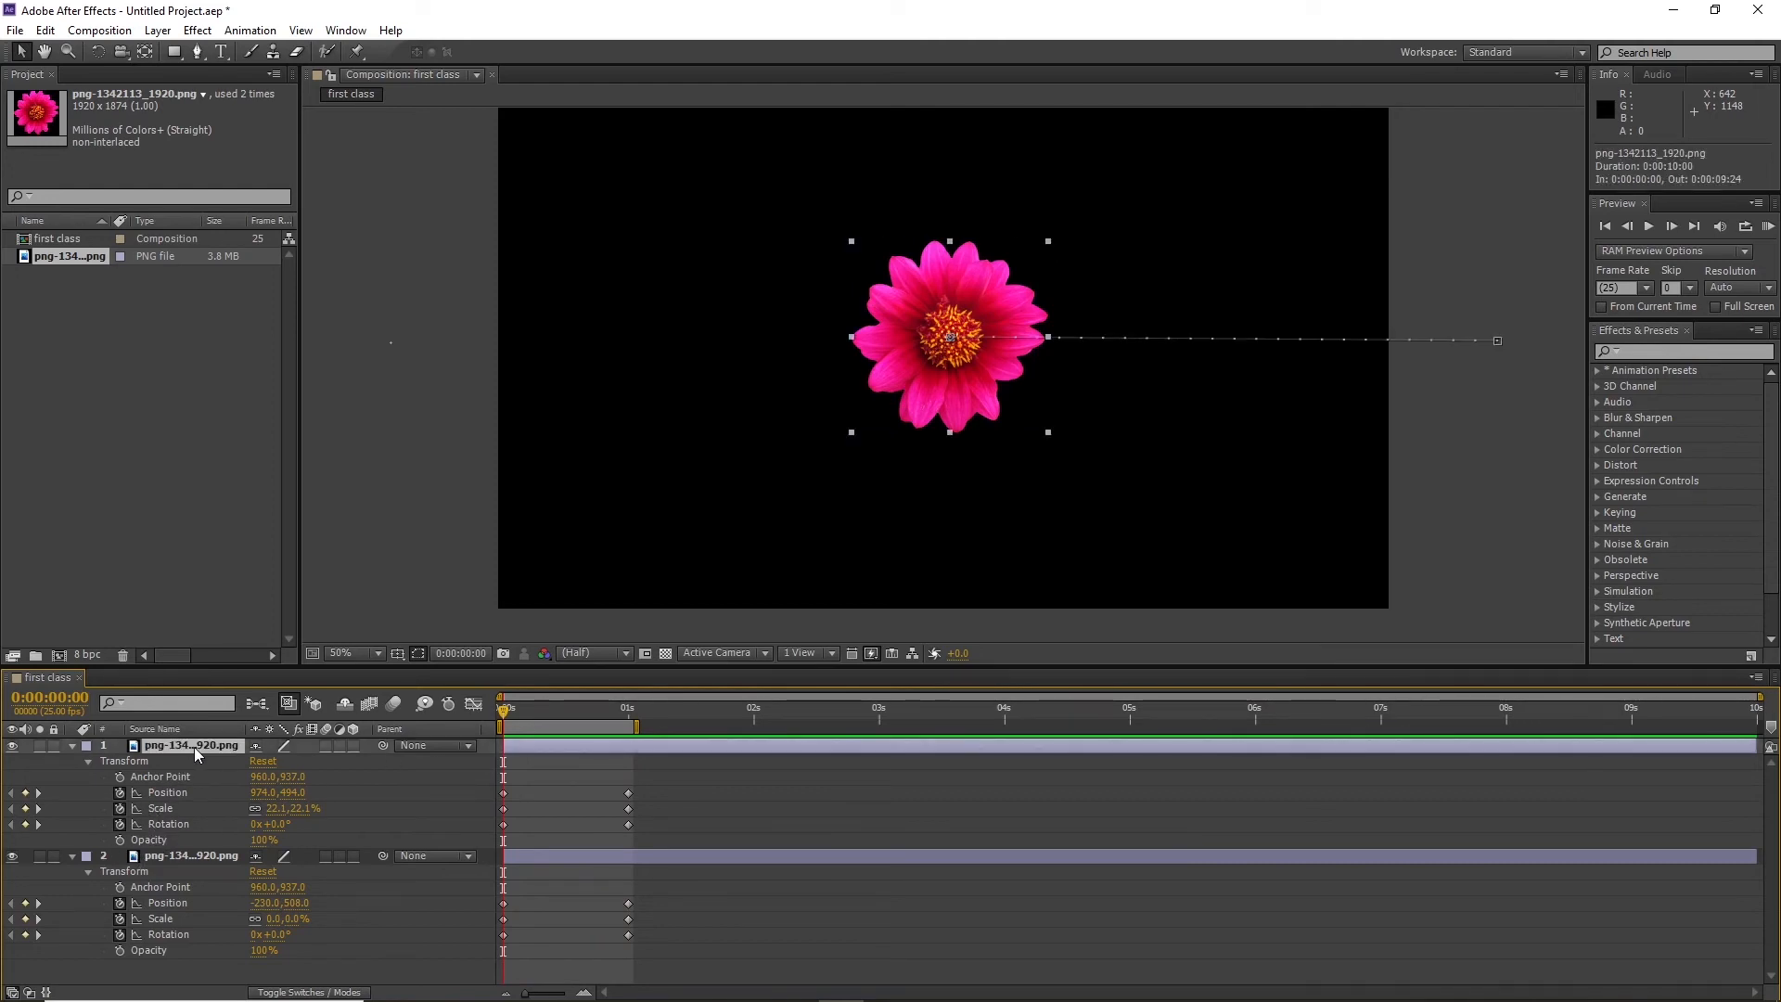
left_click(209, 855, "shift")
left_click(120, 950)
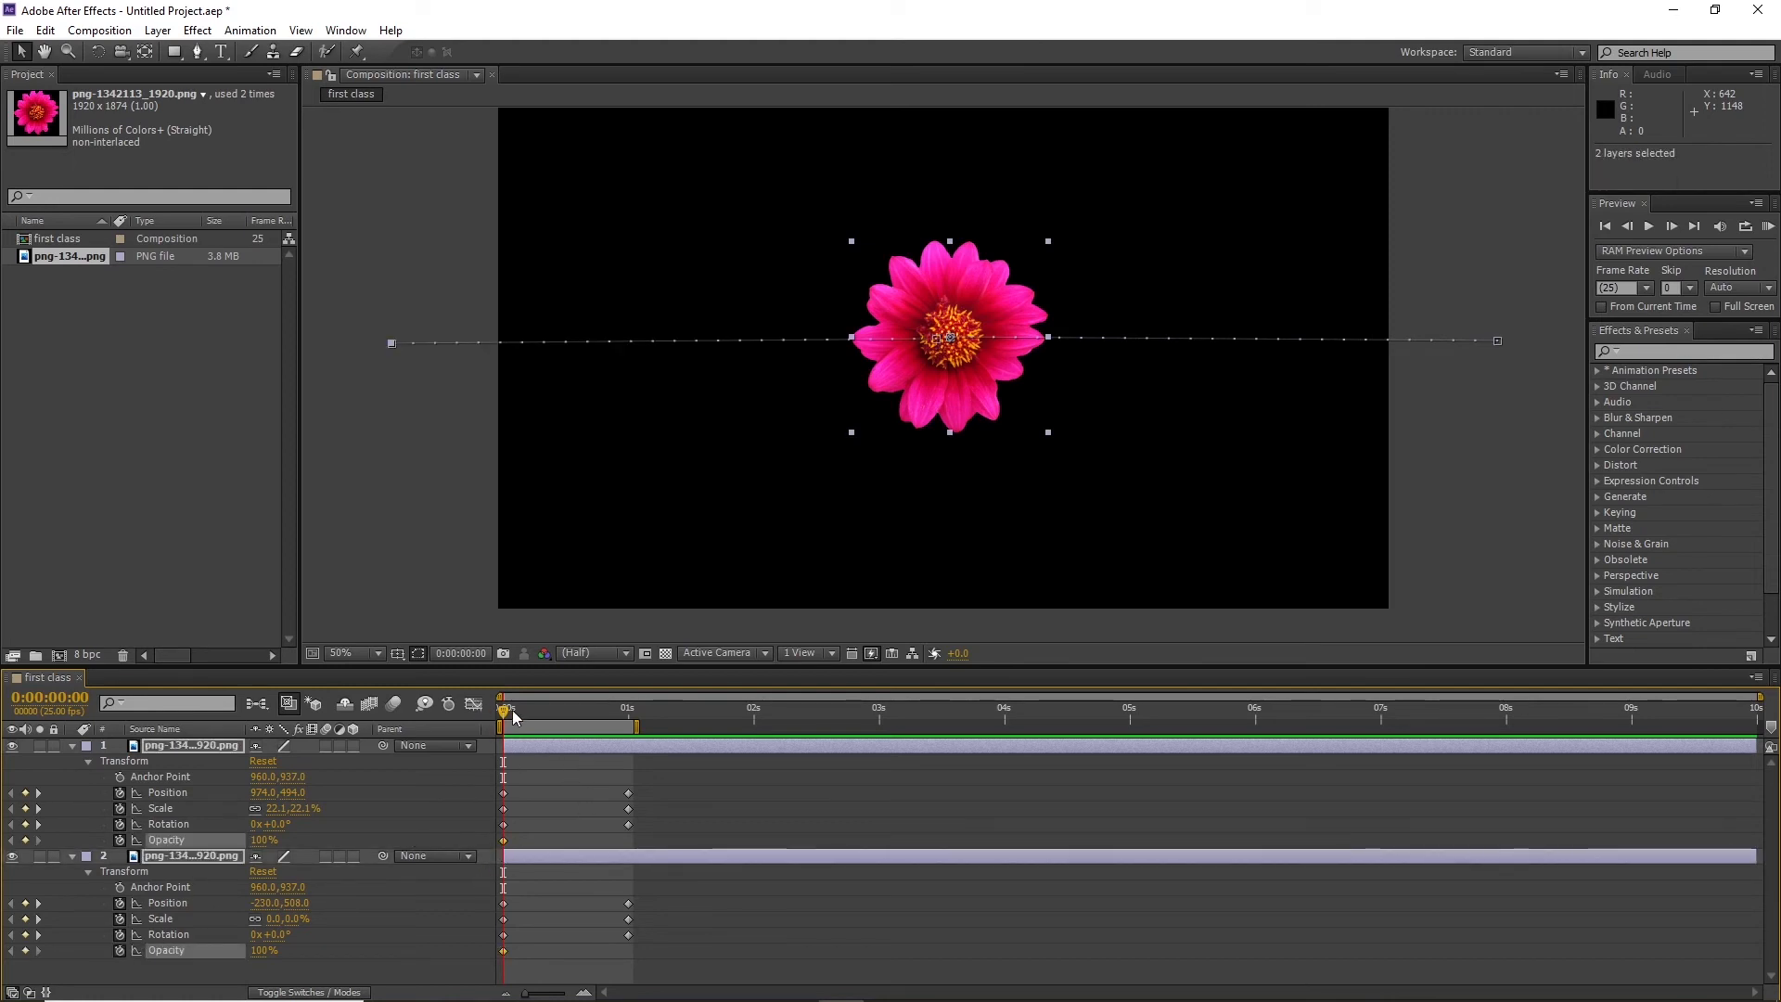
Try an Opacity of 0% on both flower layers at 0:00:00:00 and scrub through the result
left_click_drag(503, 711, 628, 711)
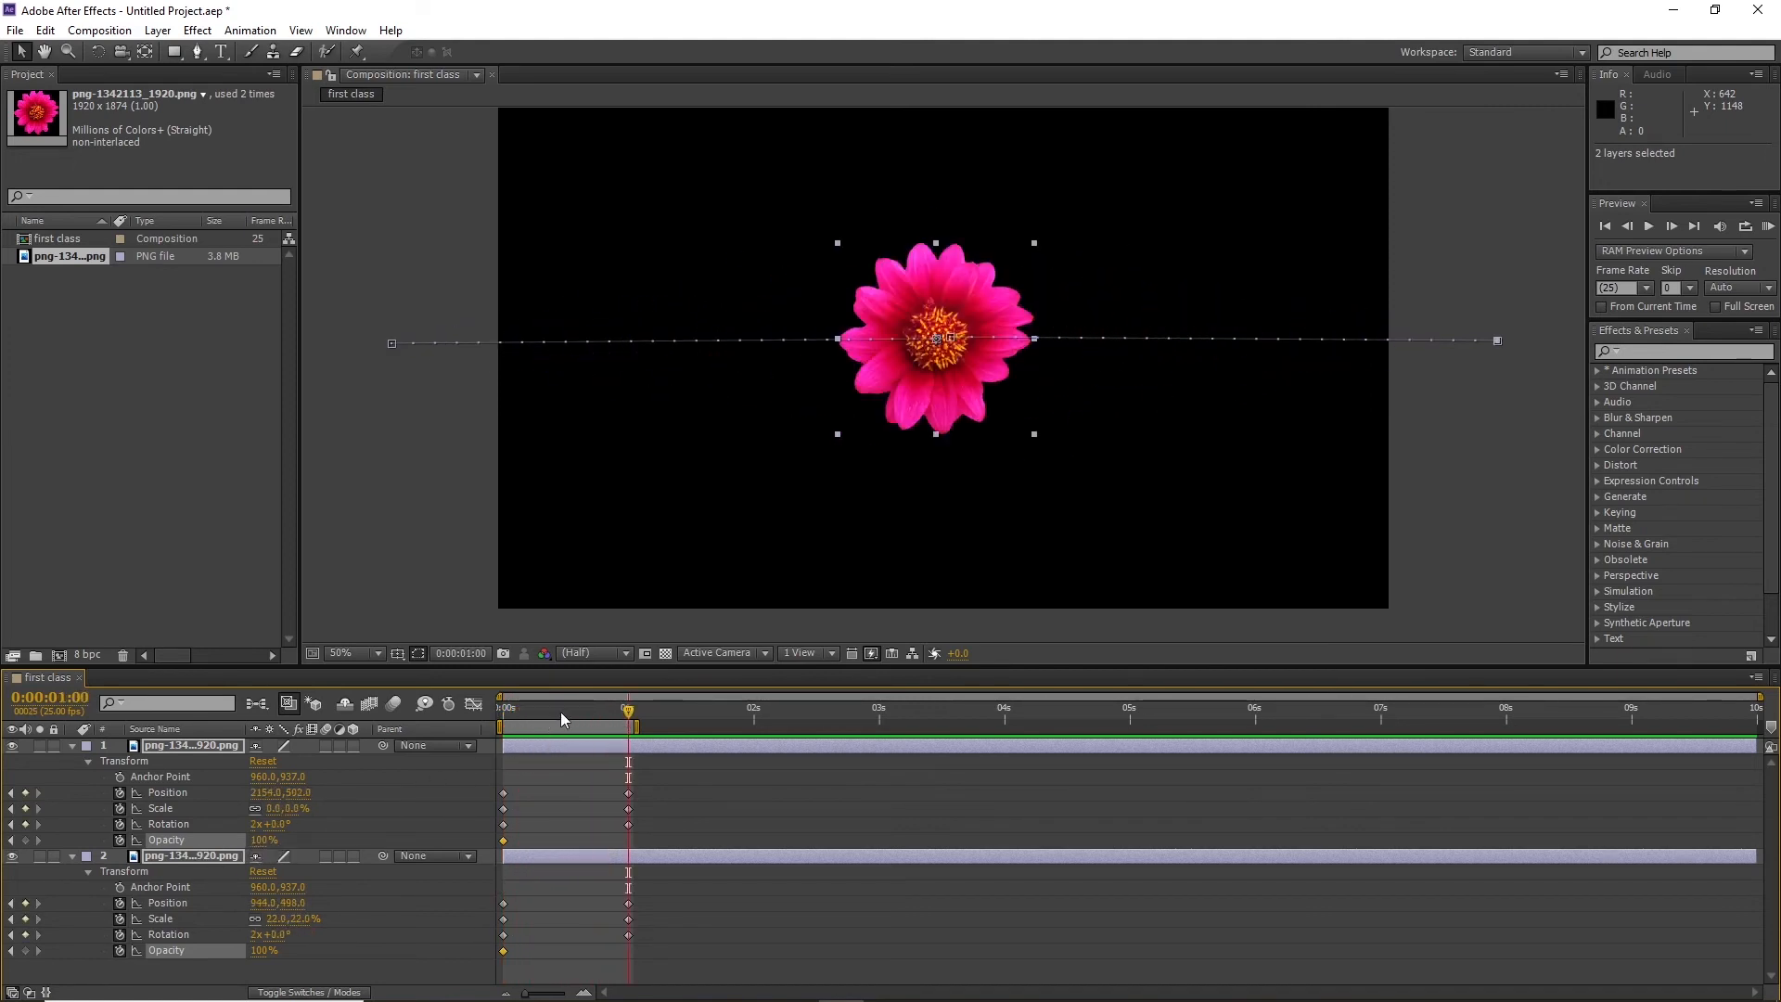
left_click_drag(561, 719, 503, 714)
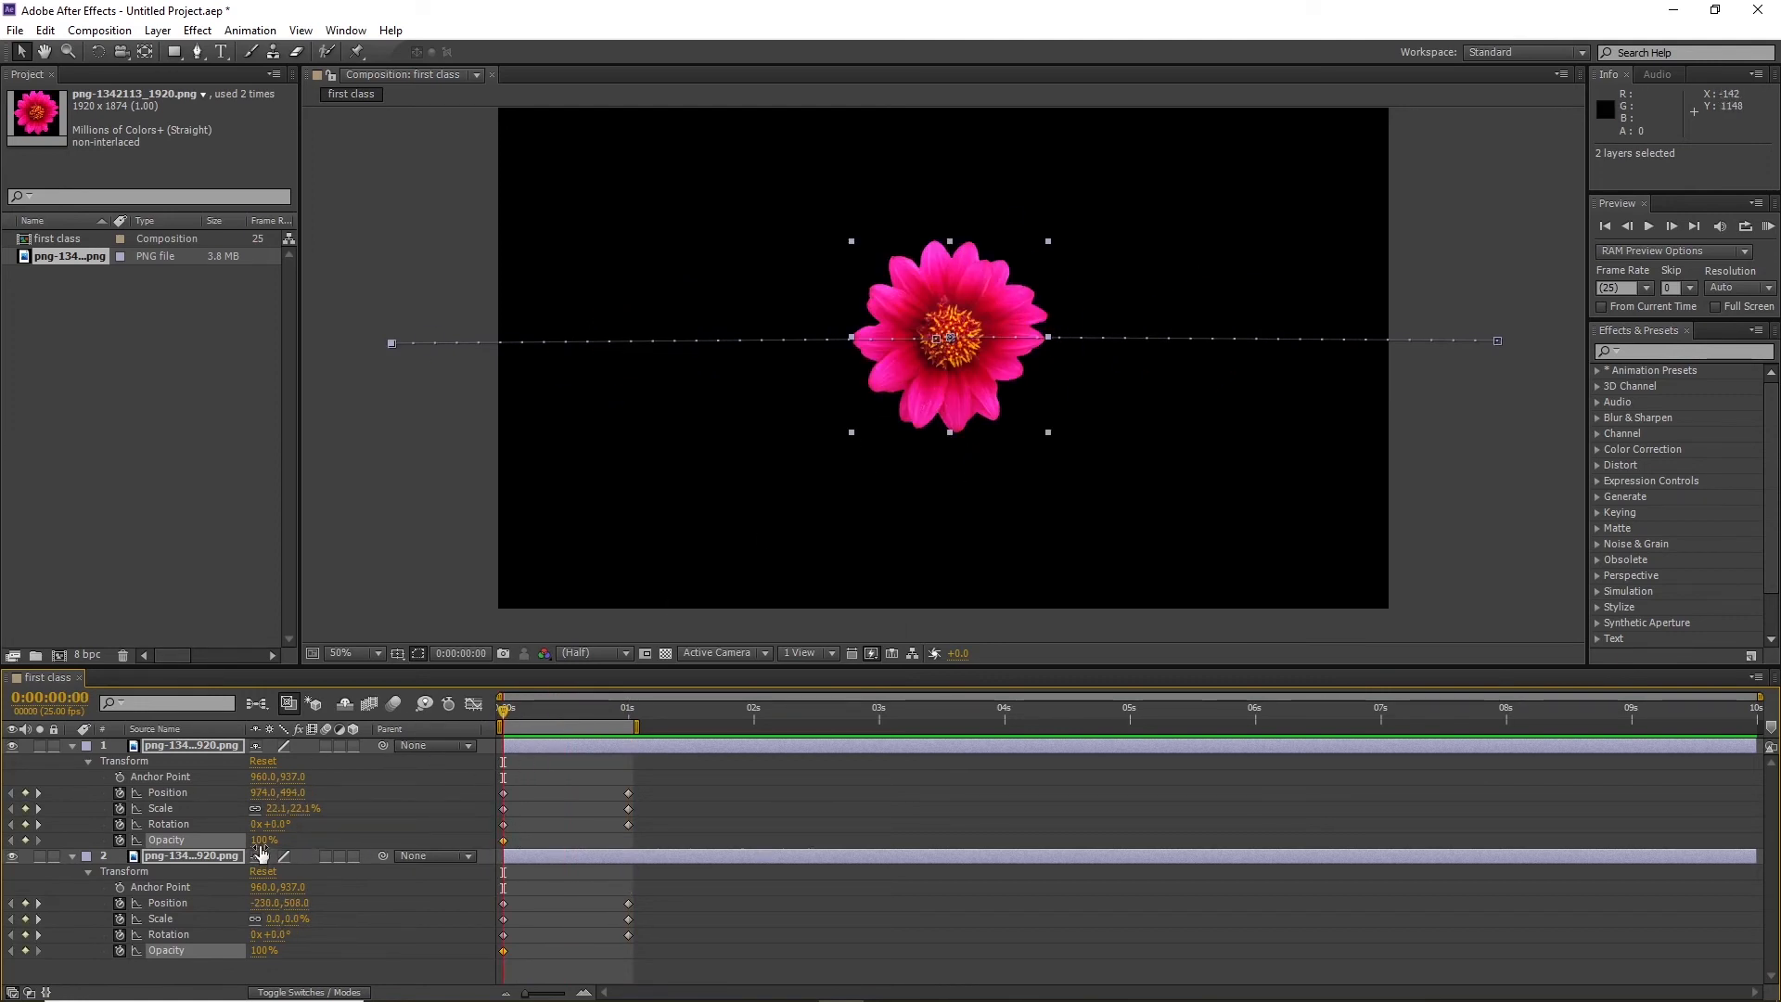
left_click_drag(260, 841, 121, 854)
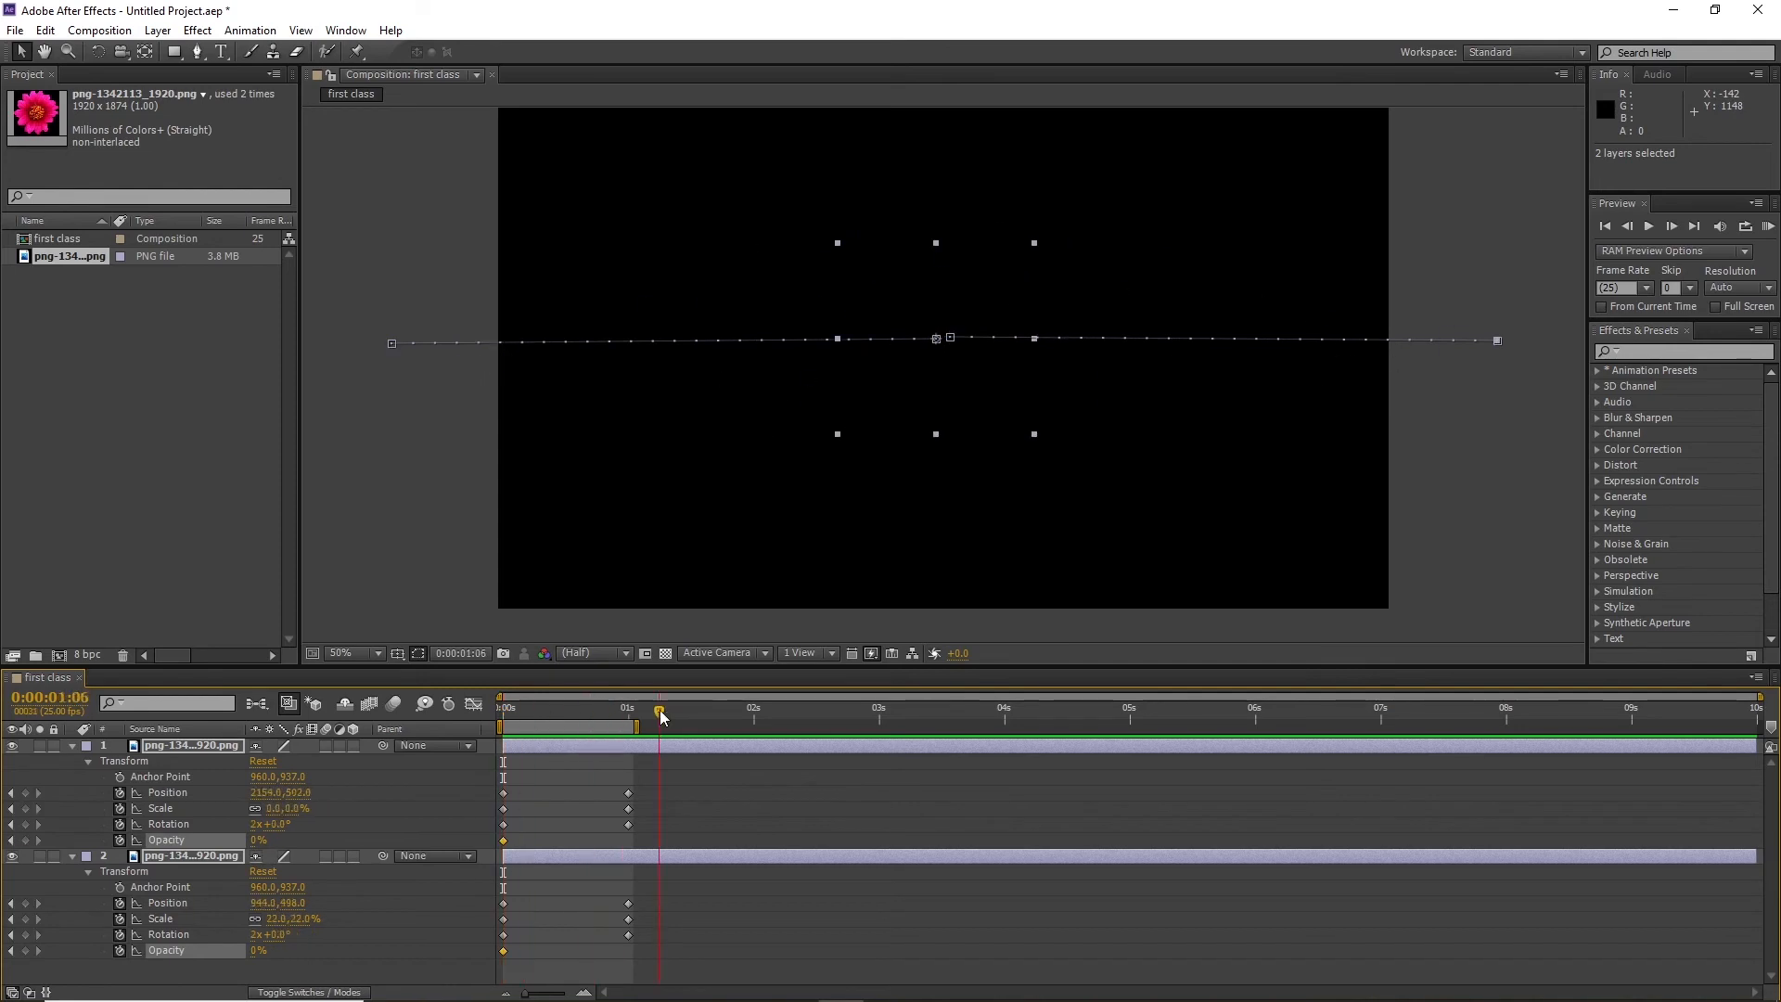
left_click_drag(536, 742, 453, 758)
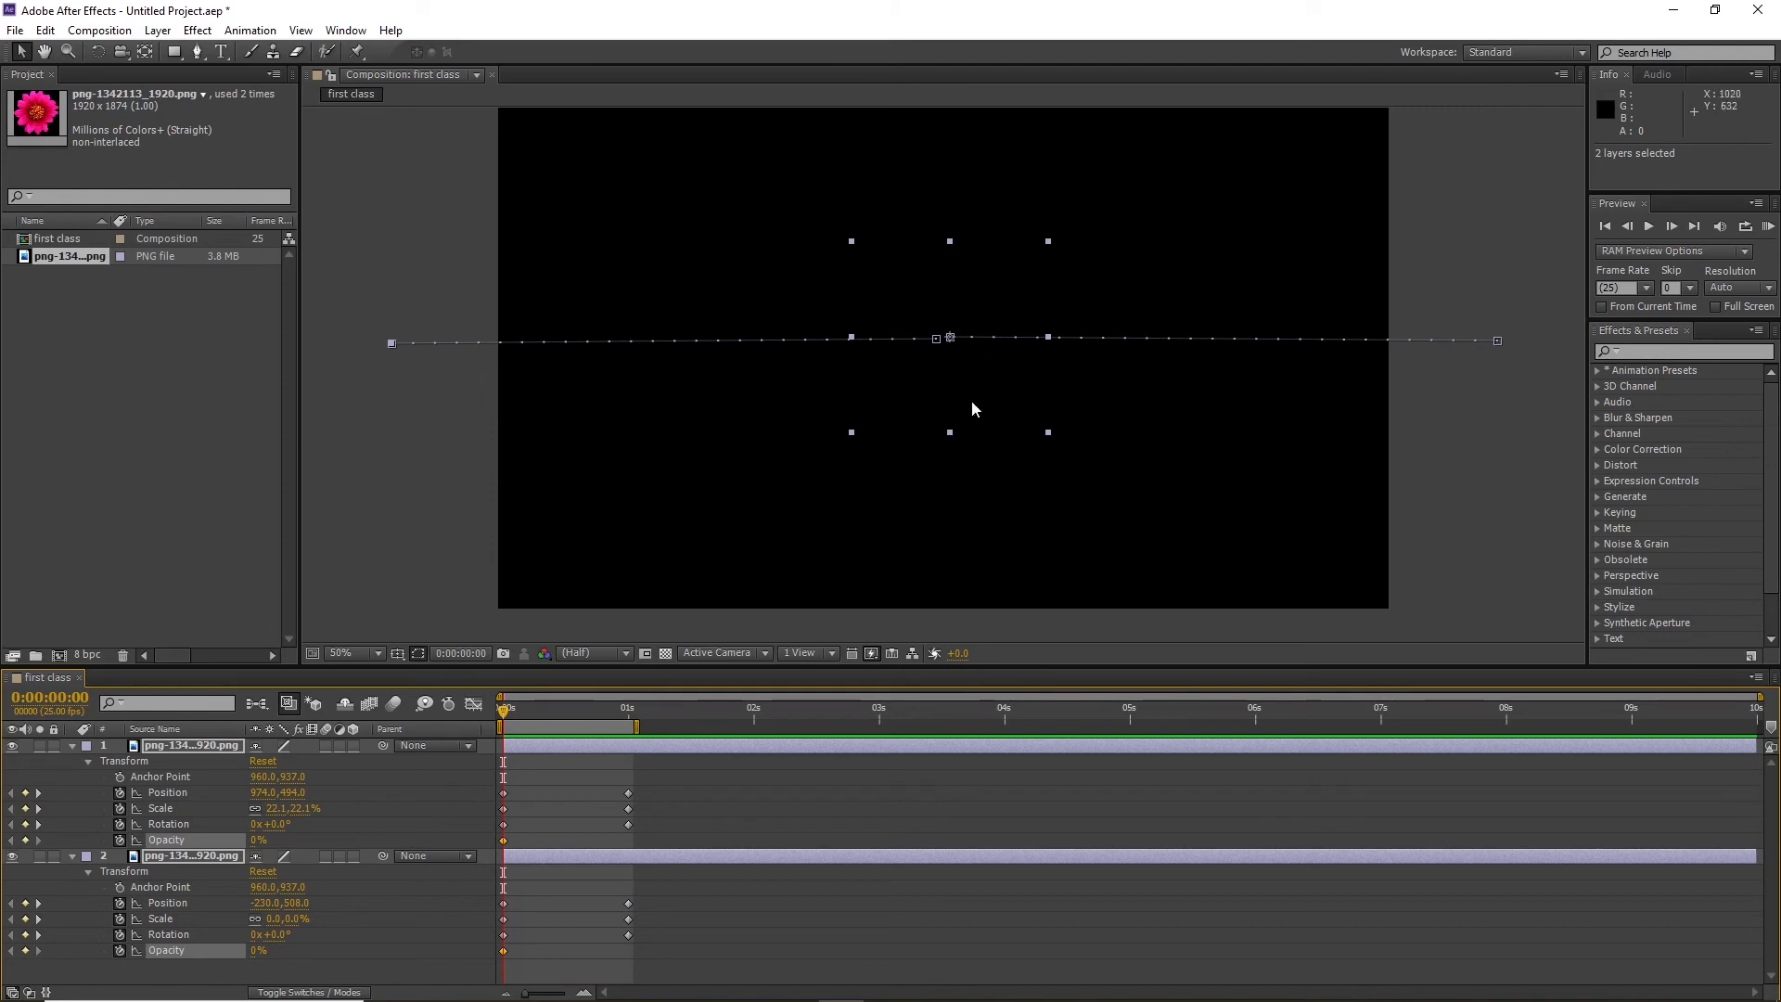
Restore both flower layers' starting Opacity to 100% and preview the animation from the start
left_click(158, 746)
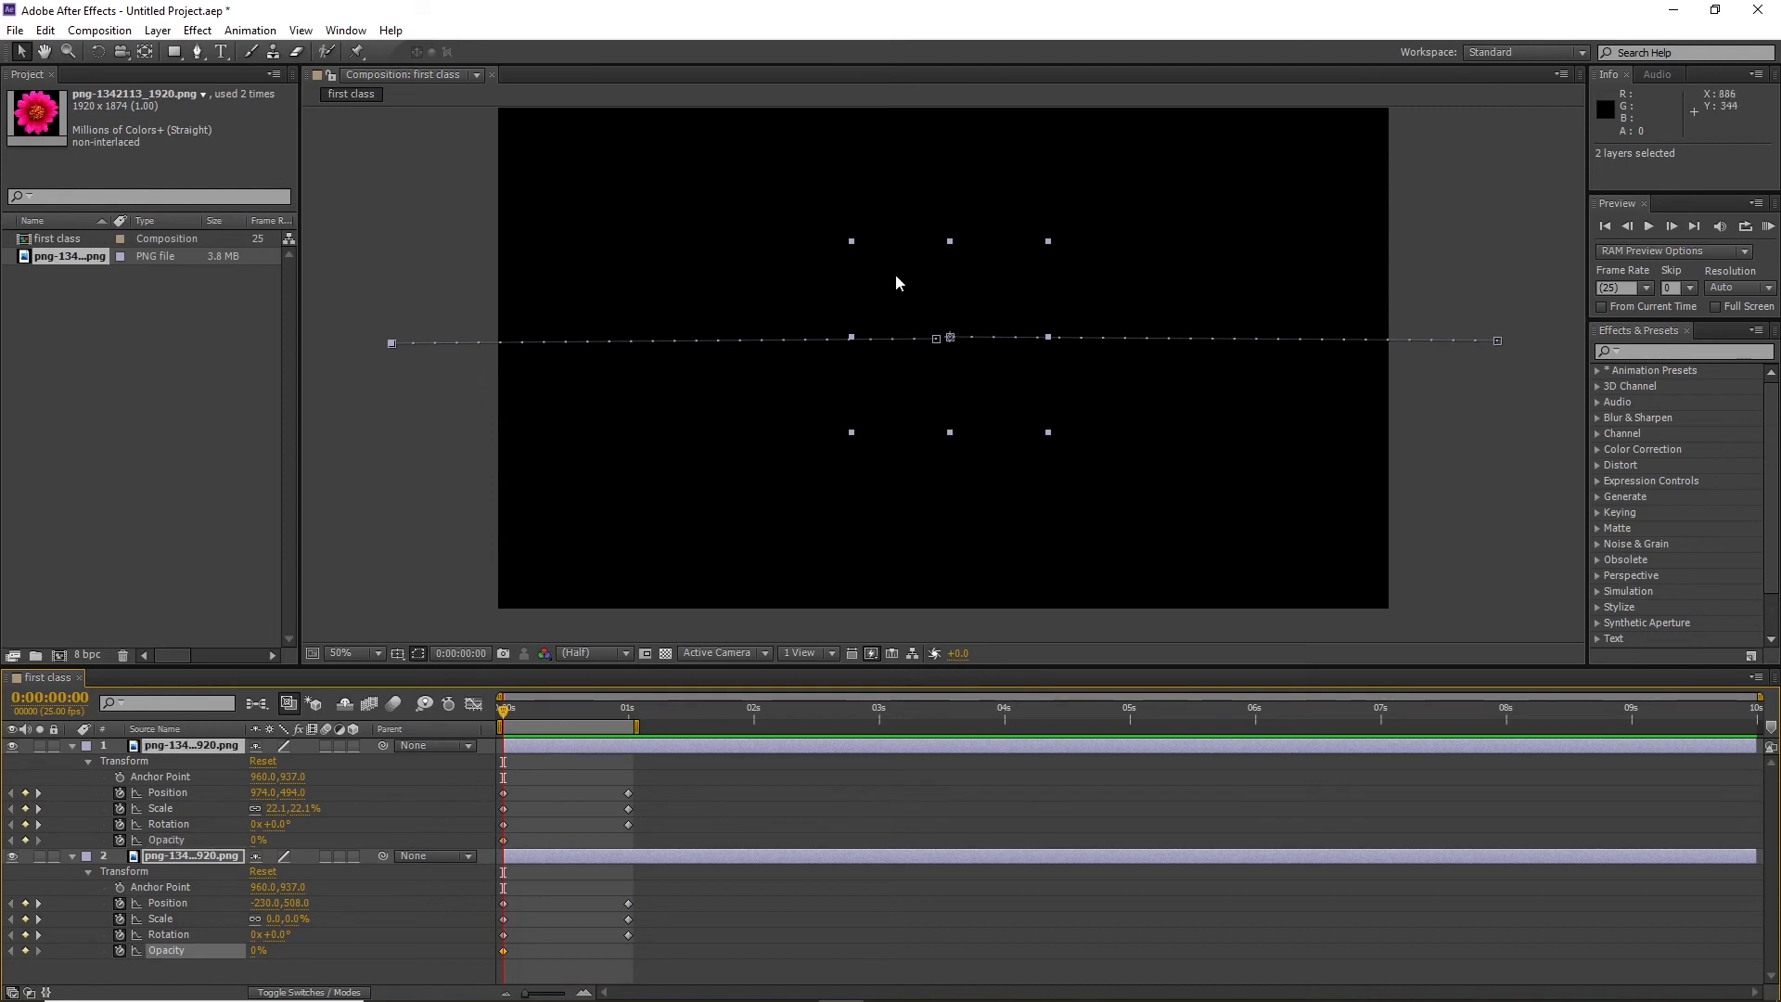
left_click(949, 338)
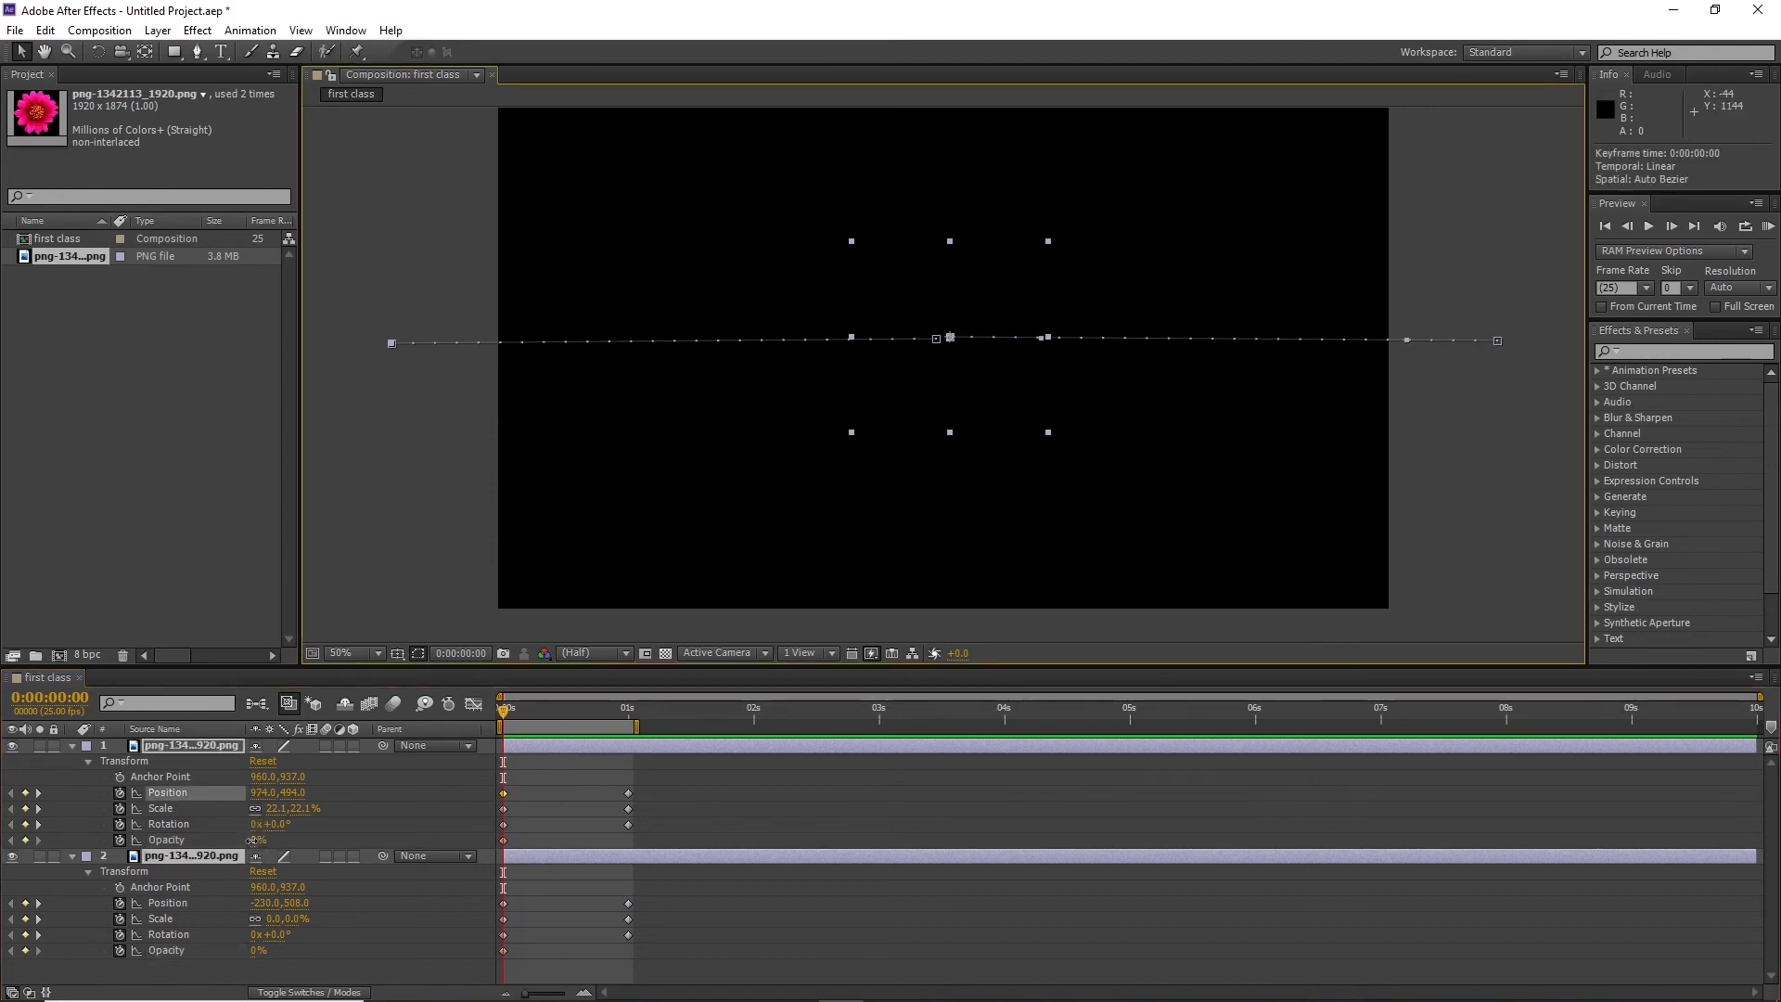
left_click_drag(255, 839, 311, 837)
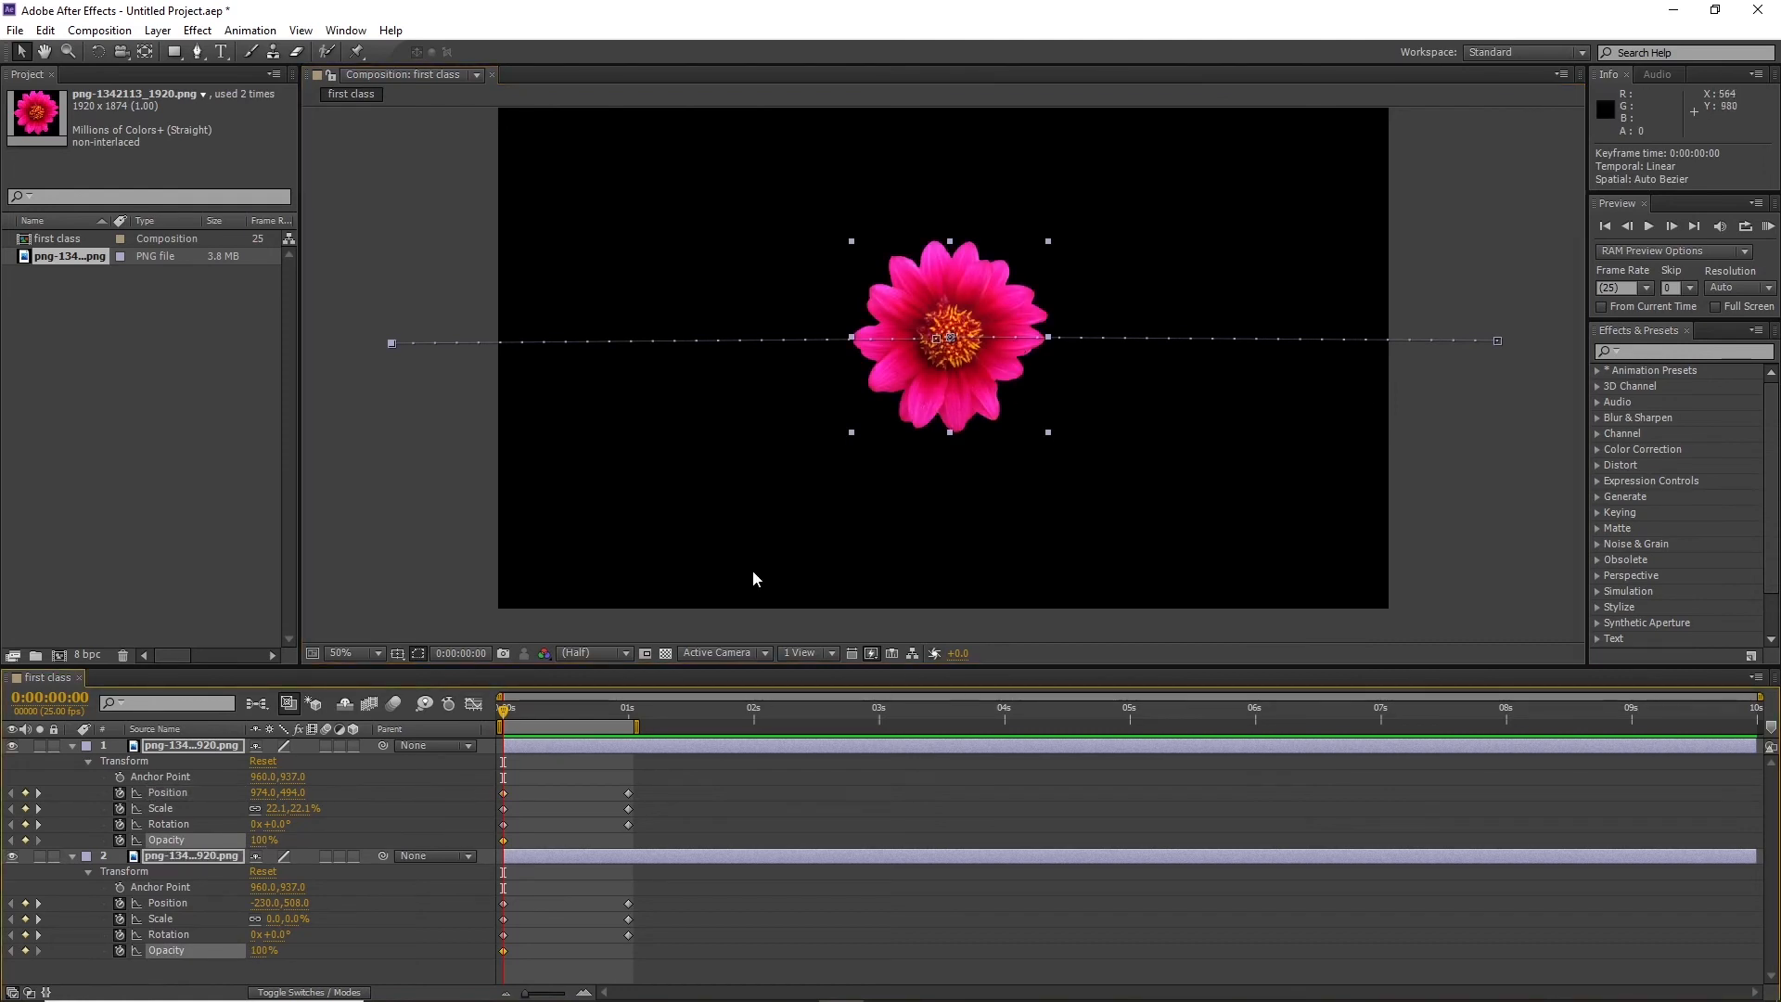
key("space")
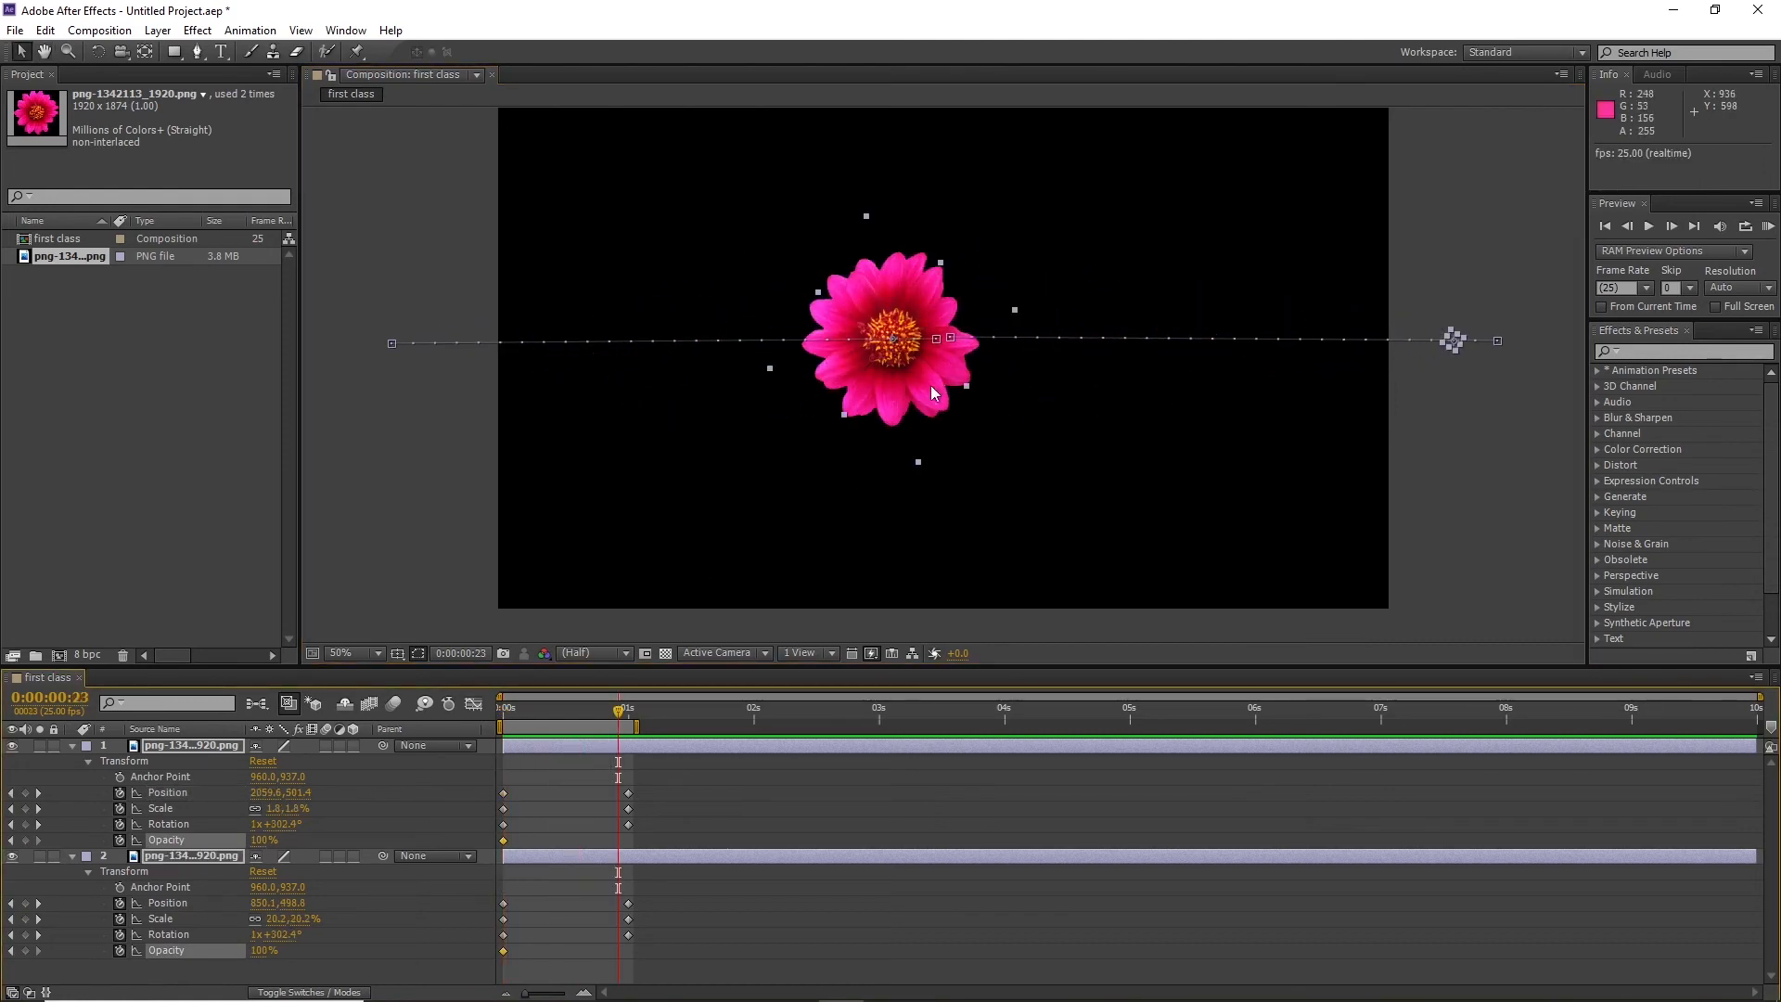
left_click_drag(590, 717, 409, 755)
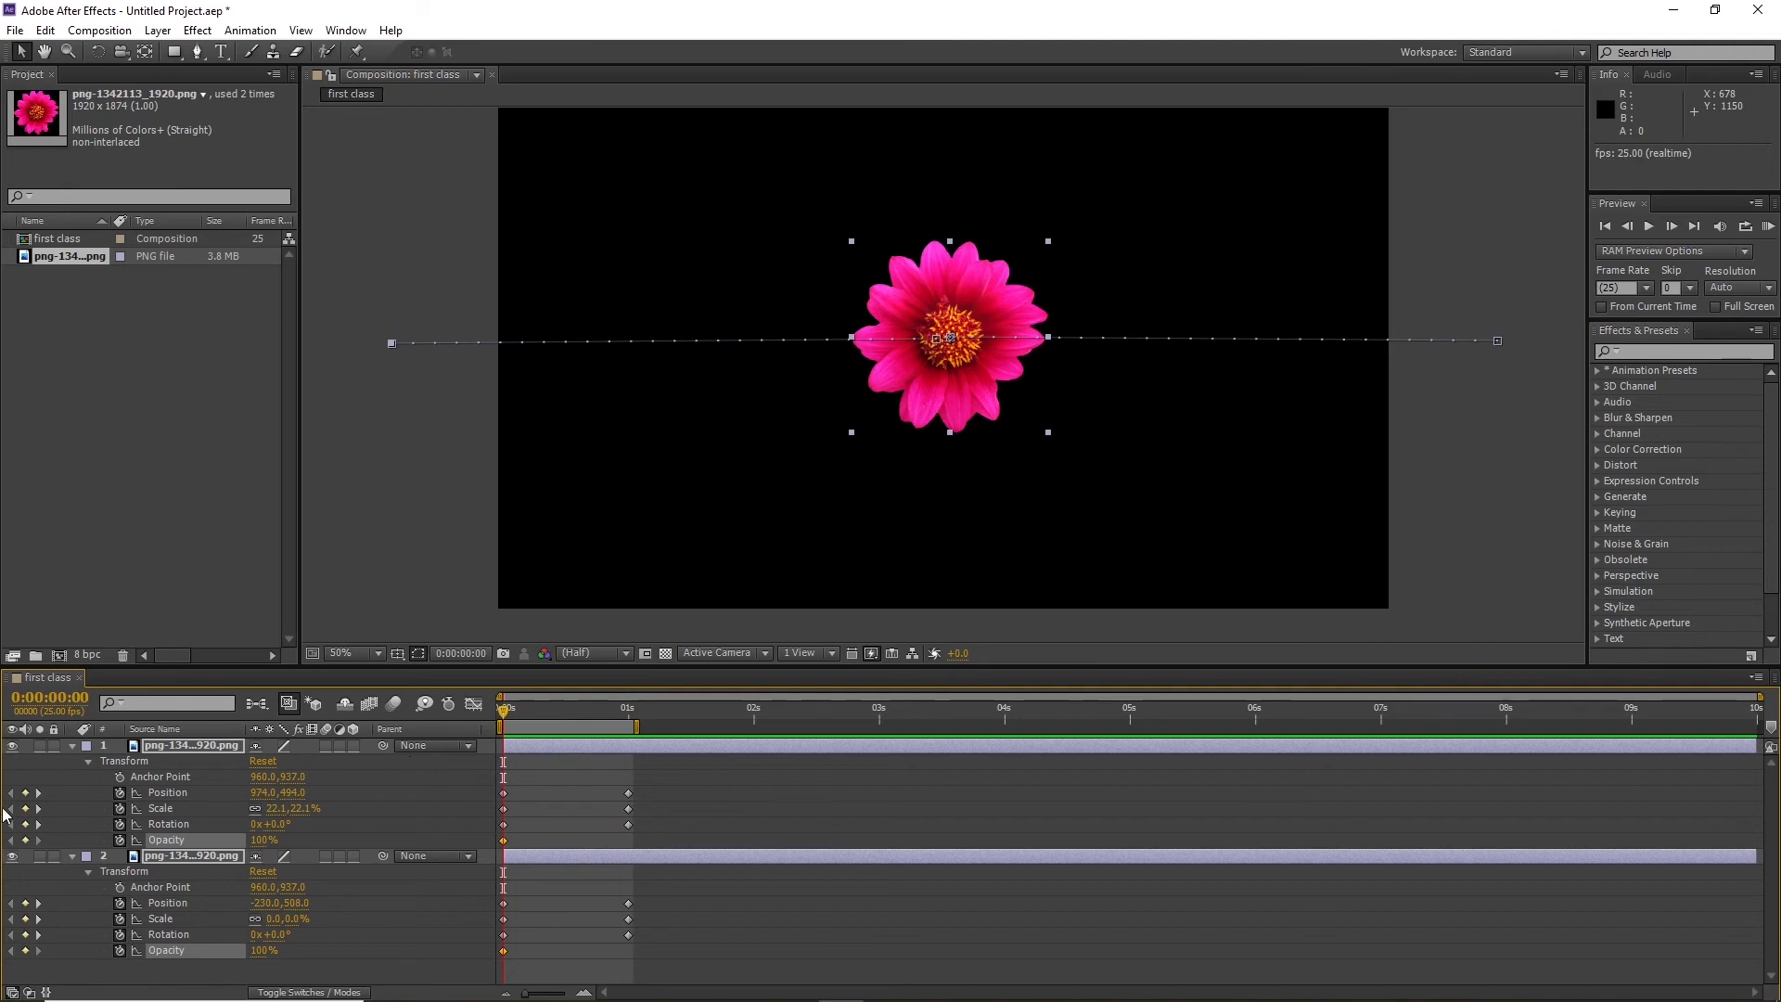
Fade only the first flower's Opacity from 100% at 0:00:00:00 to 0% at 0:00:01:00 and preview it
left_click(196, 746)
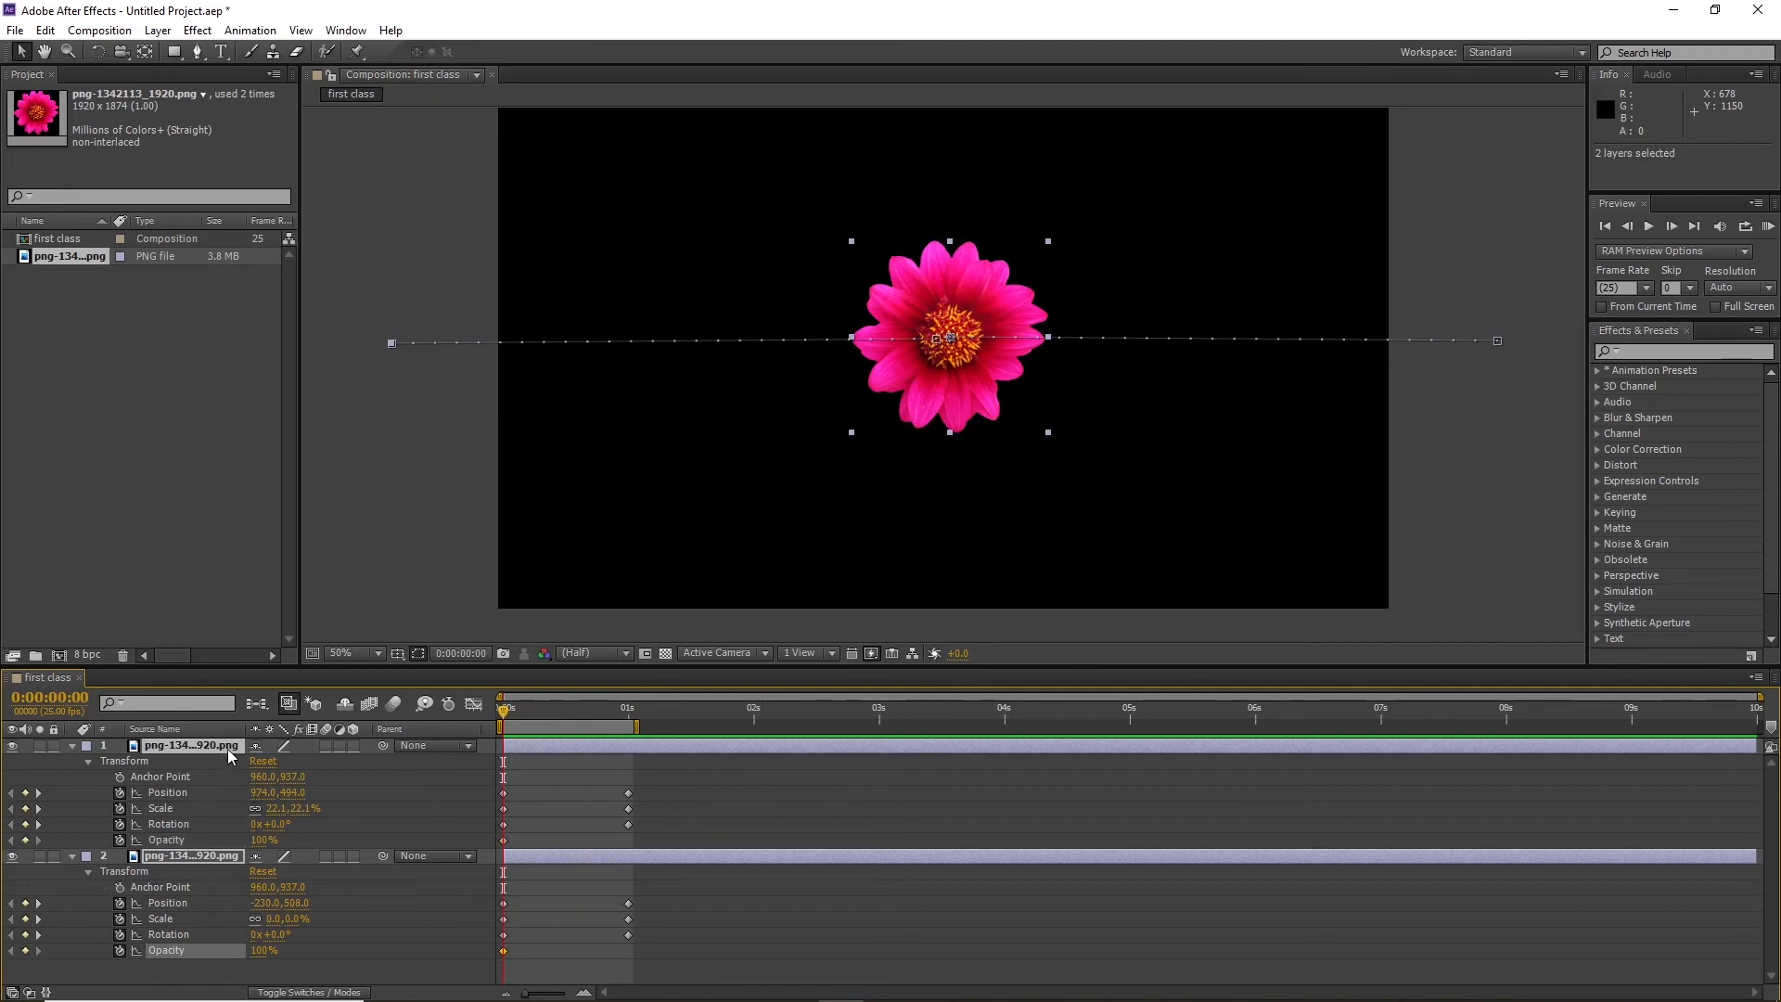
left_click(186, 858)
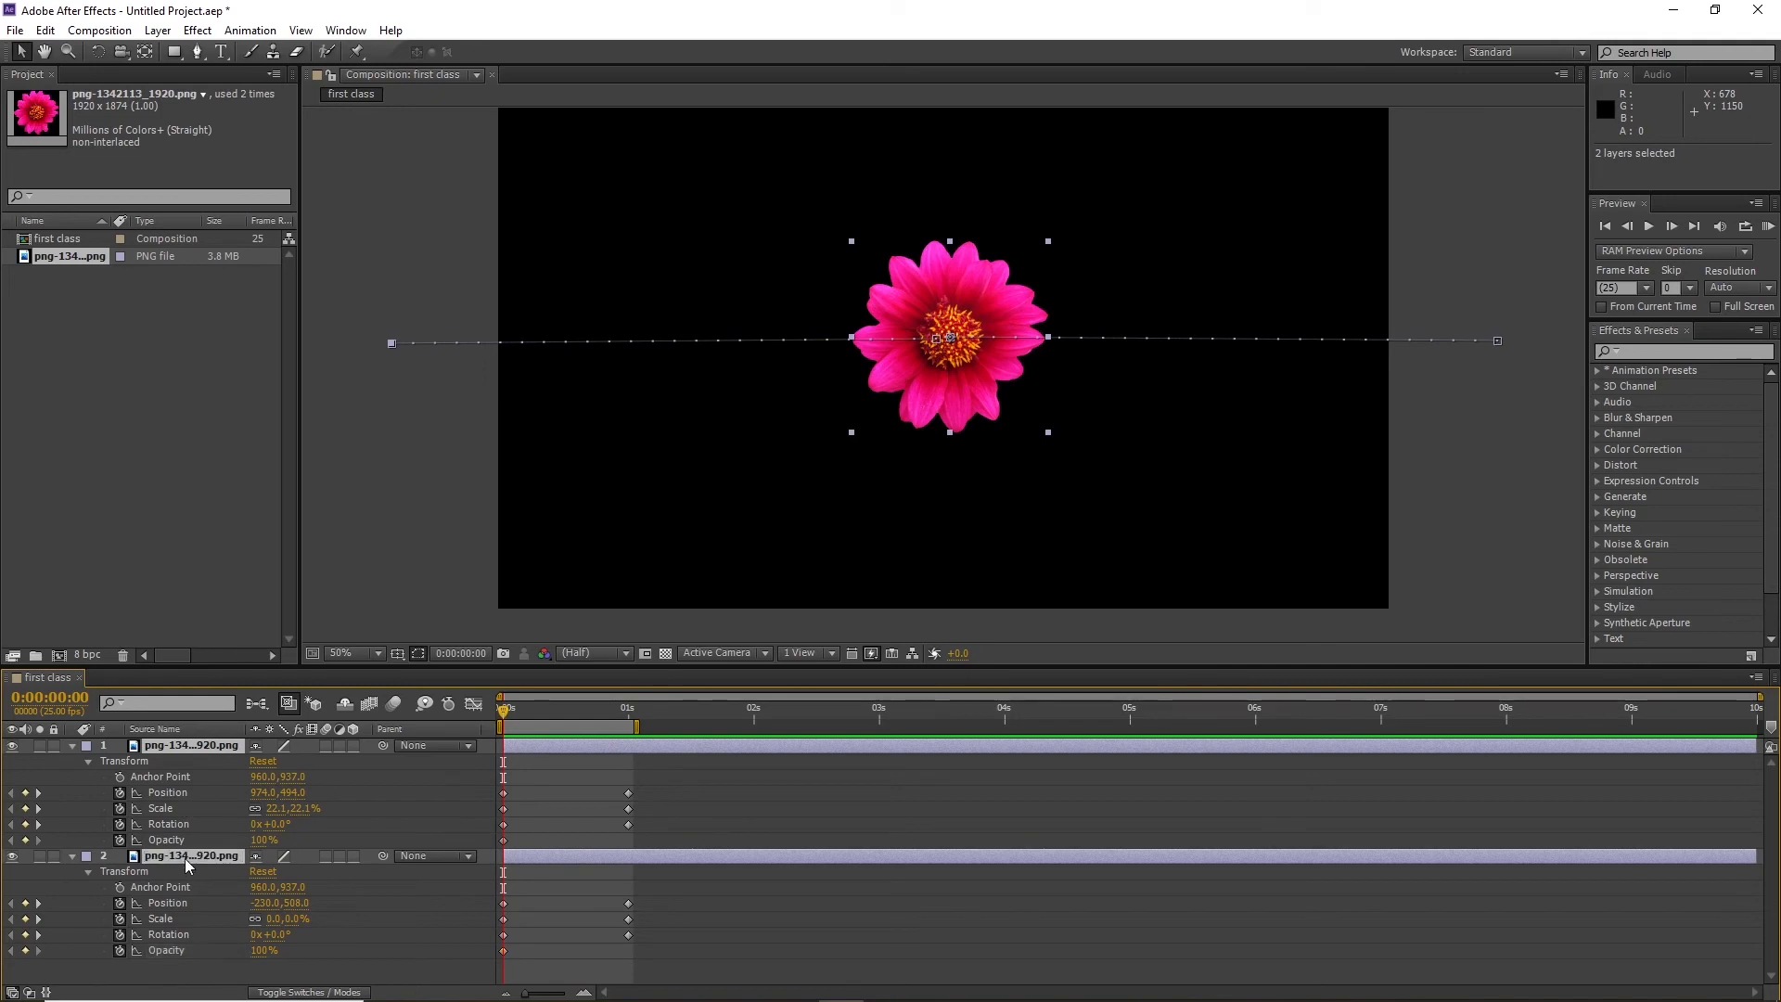
left_click(115, 801)
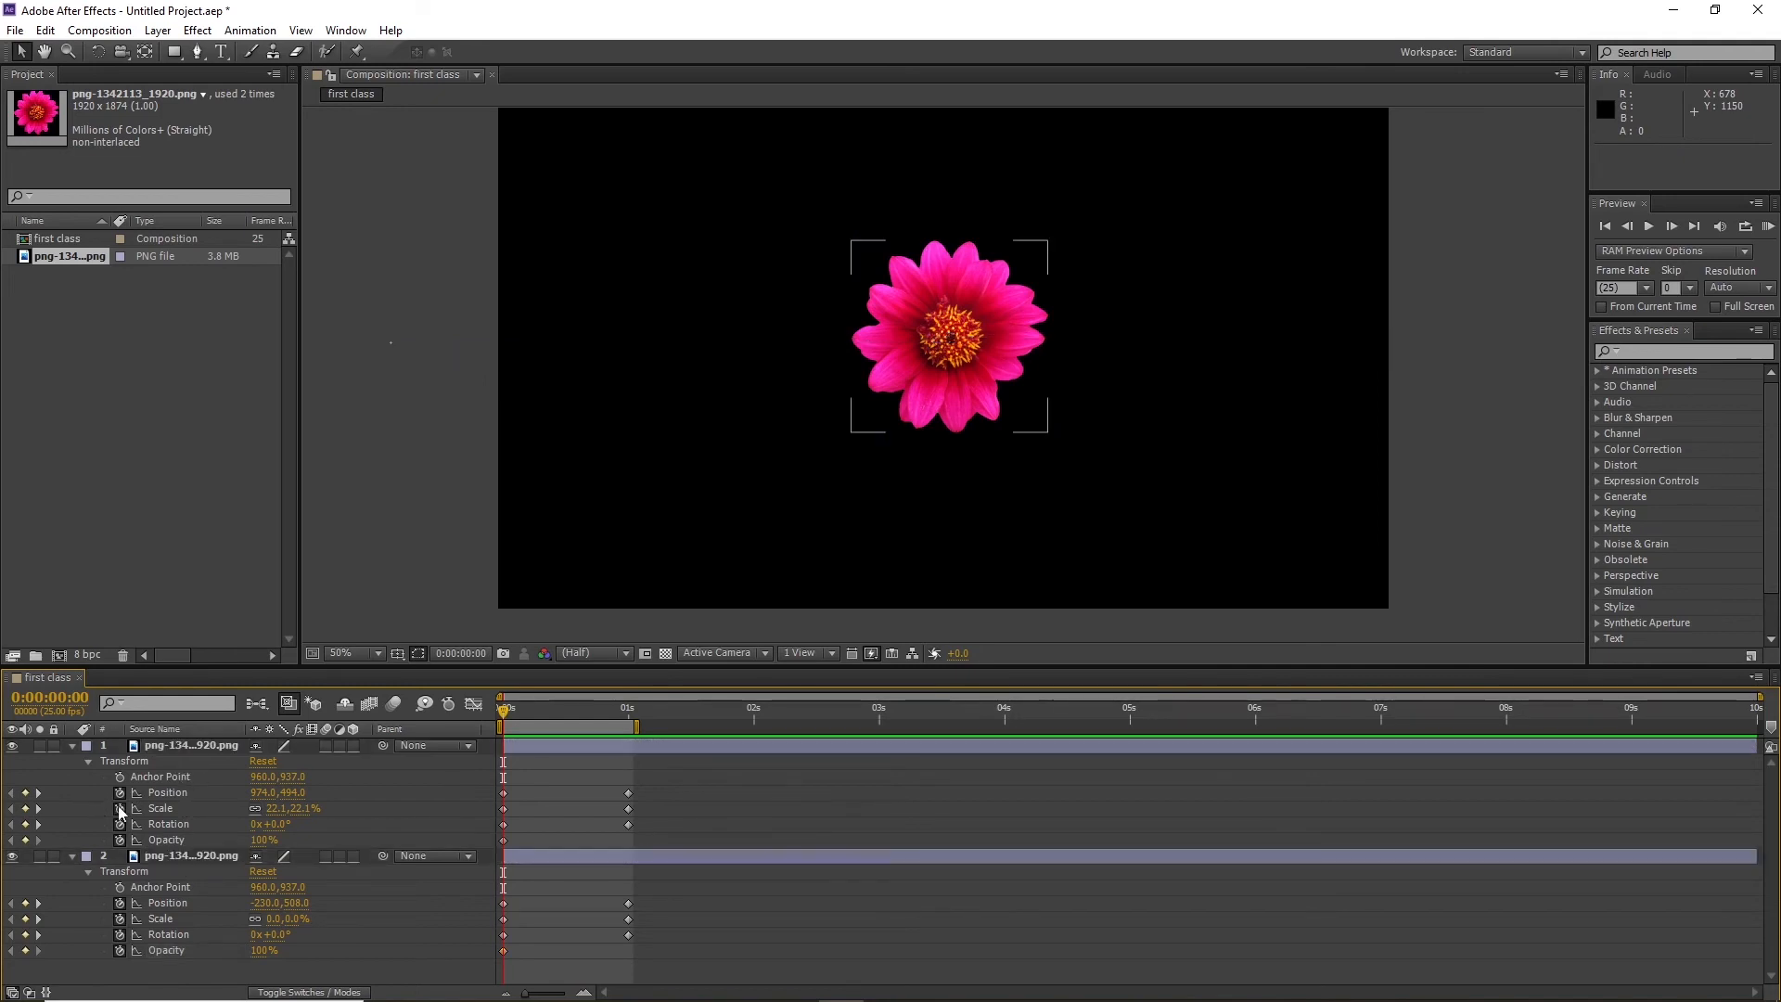
left_click(189, 747)
left_click(504, 841)
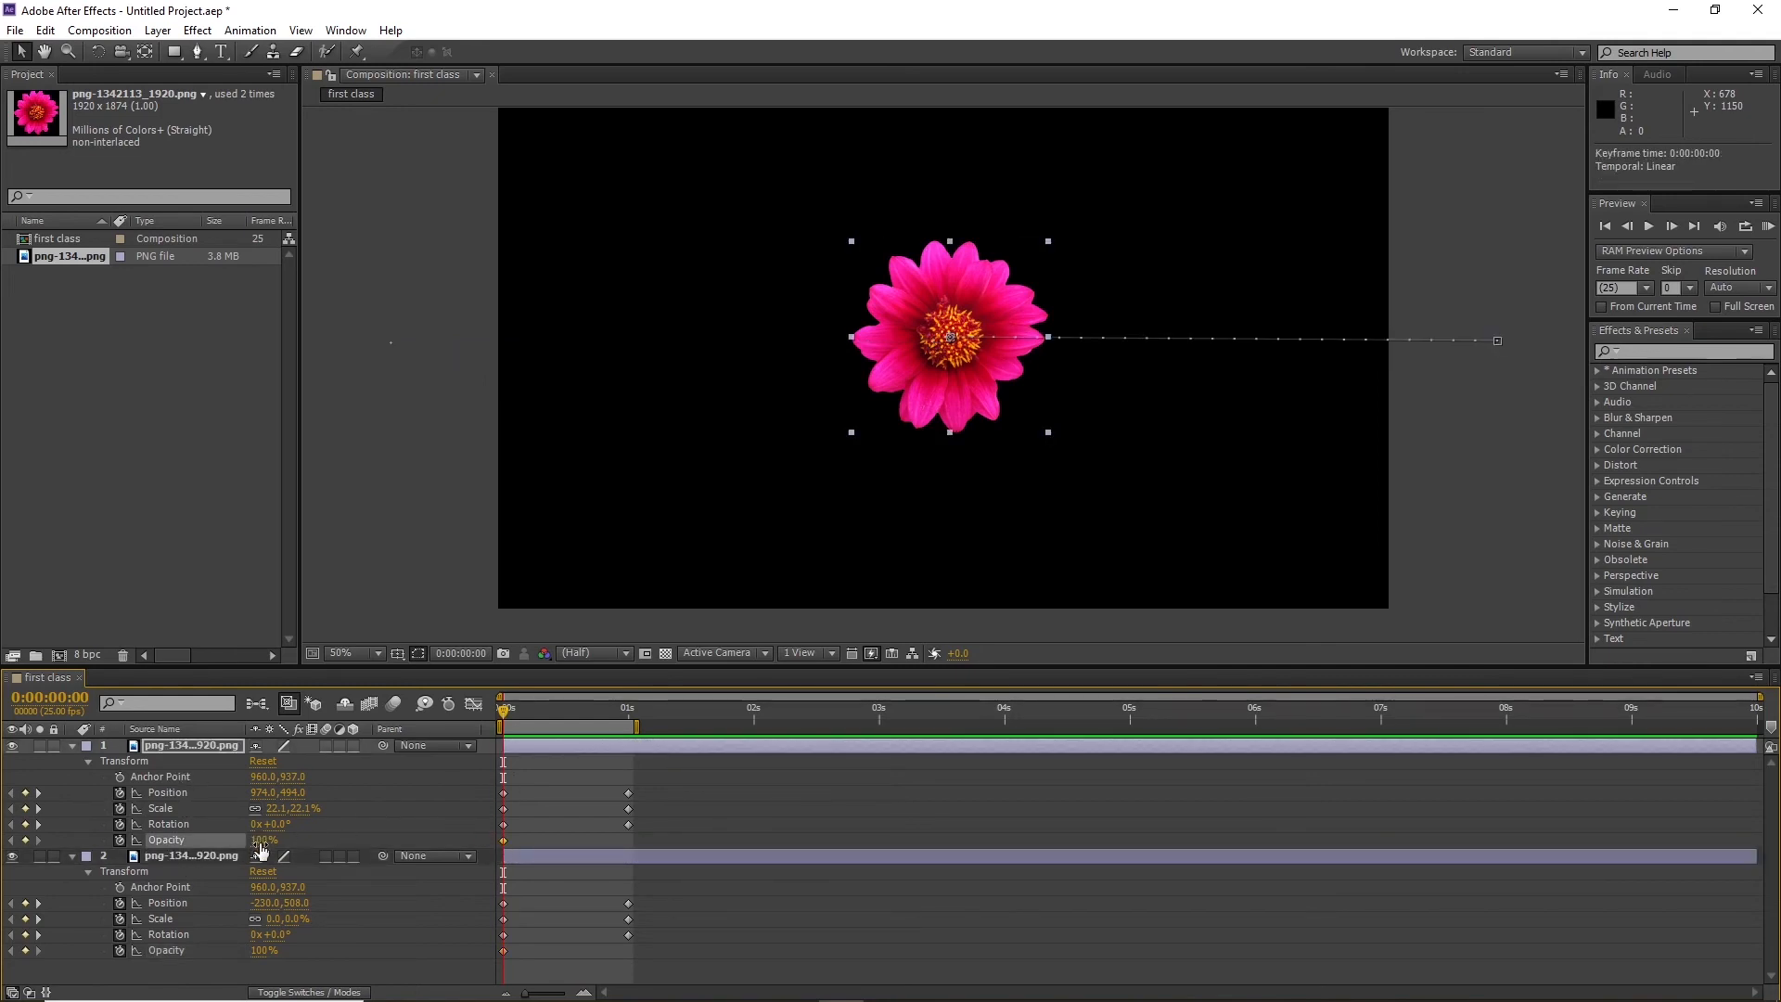
left_click_drag(260, 844, 312, 850)
left_click_drag(521, 716, 628, 710)
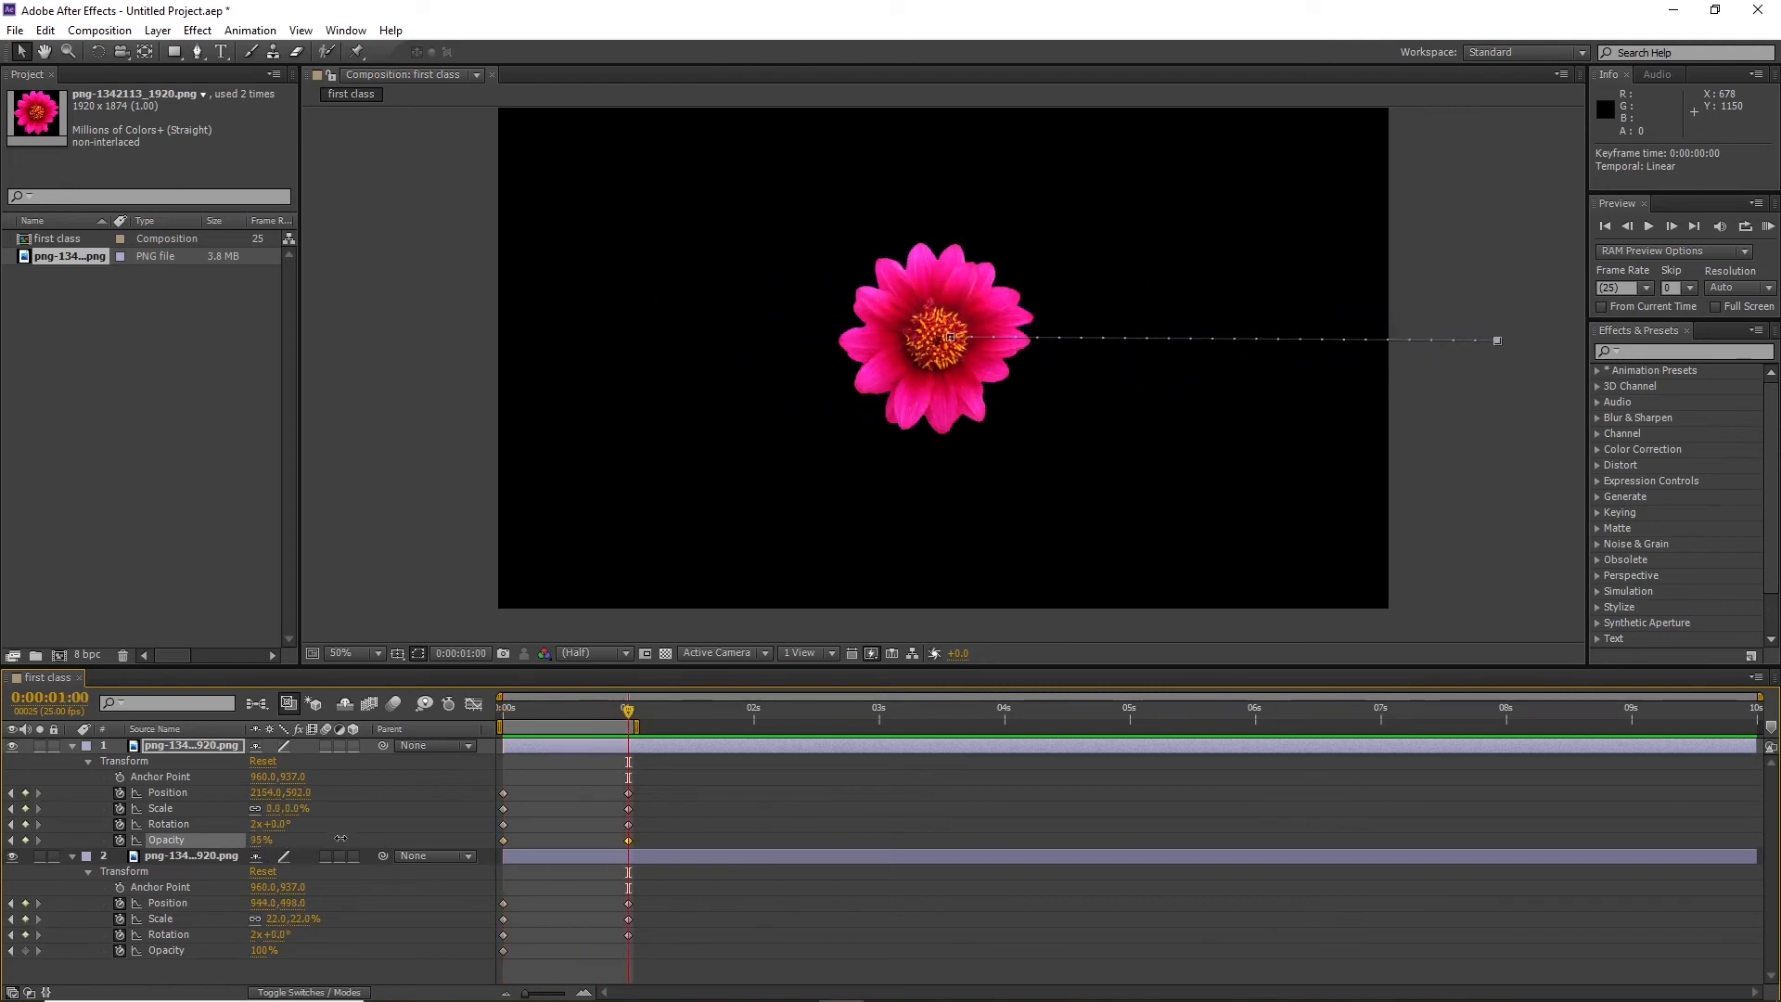
left_click(263, 848)
left_click_drag(262, 842, 120, 858)
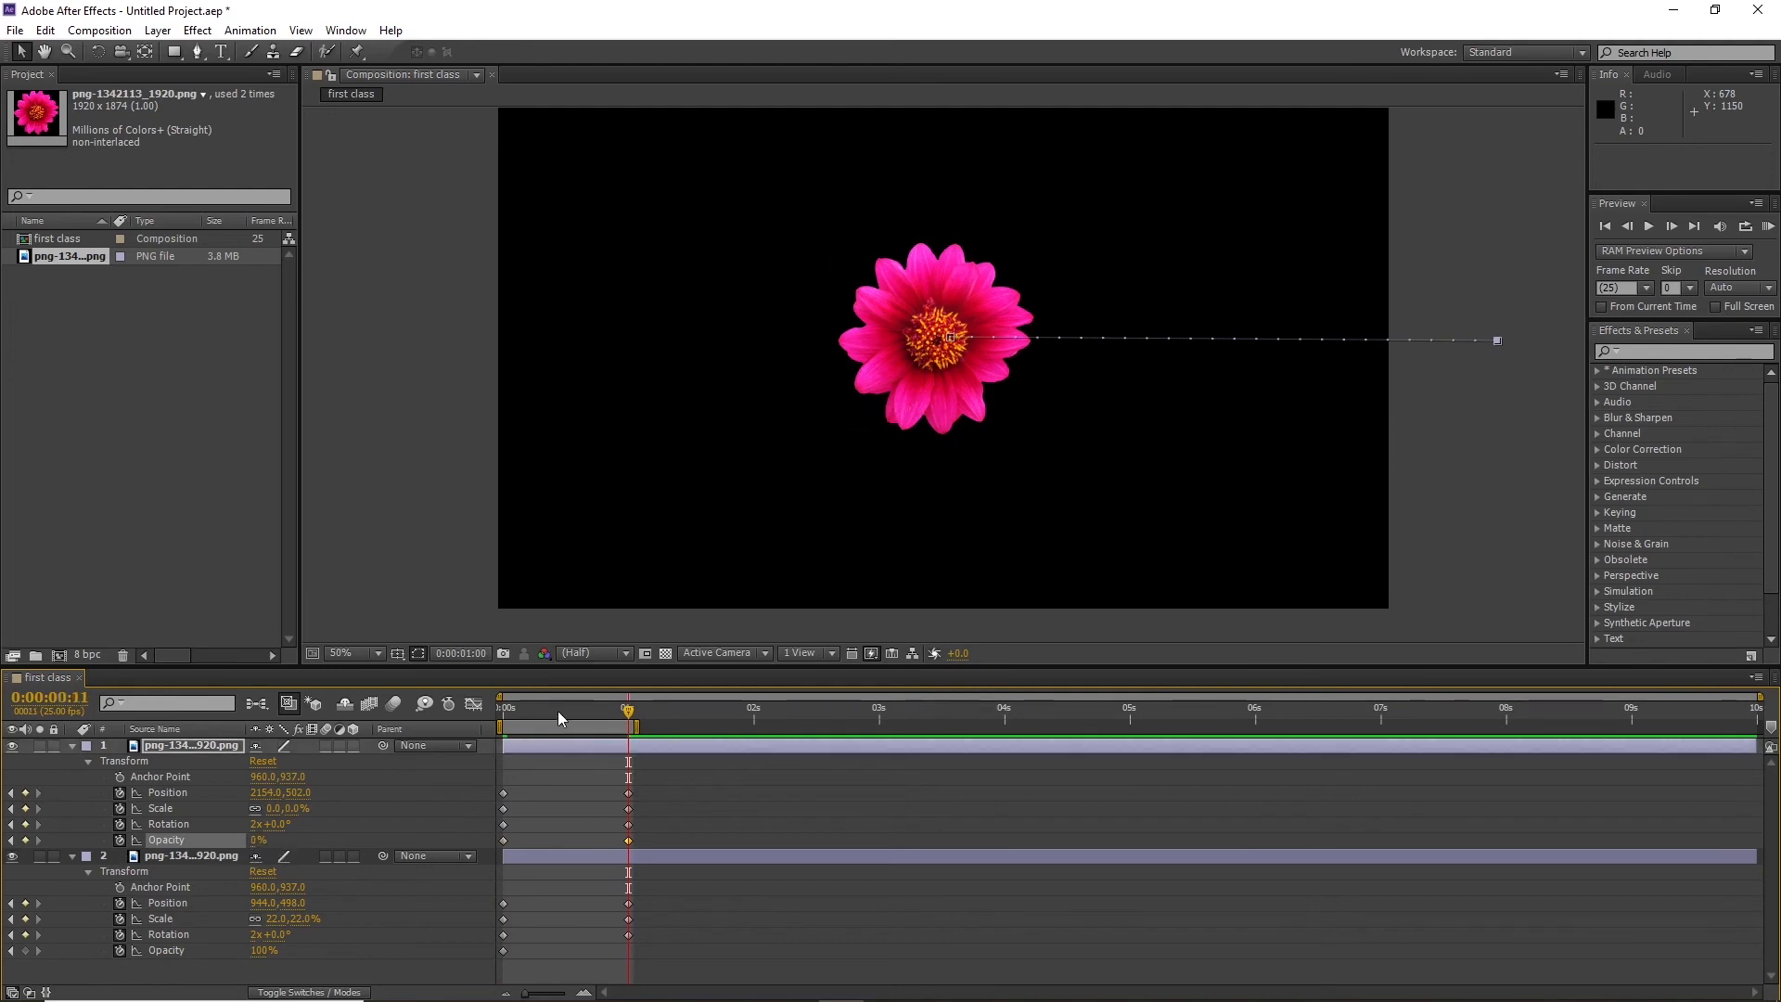
key("space")
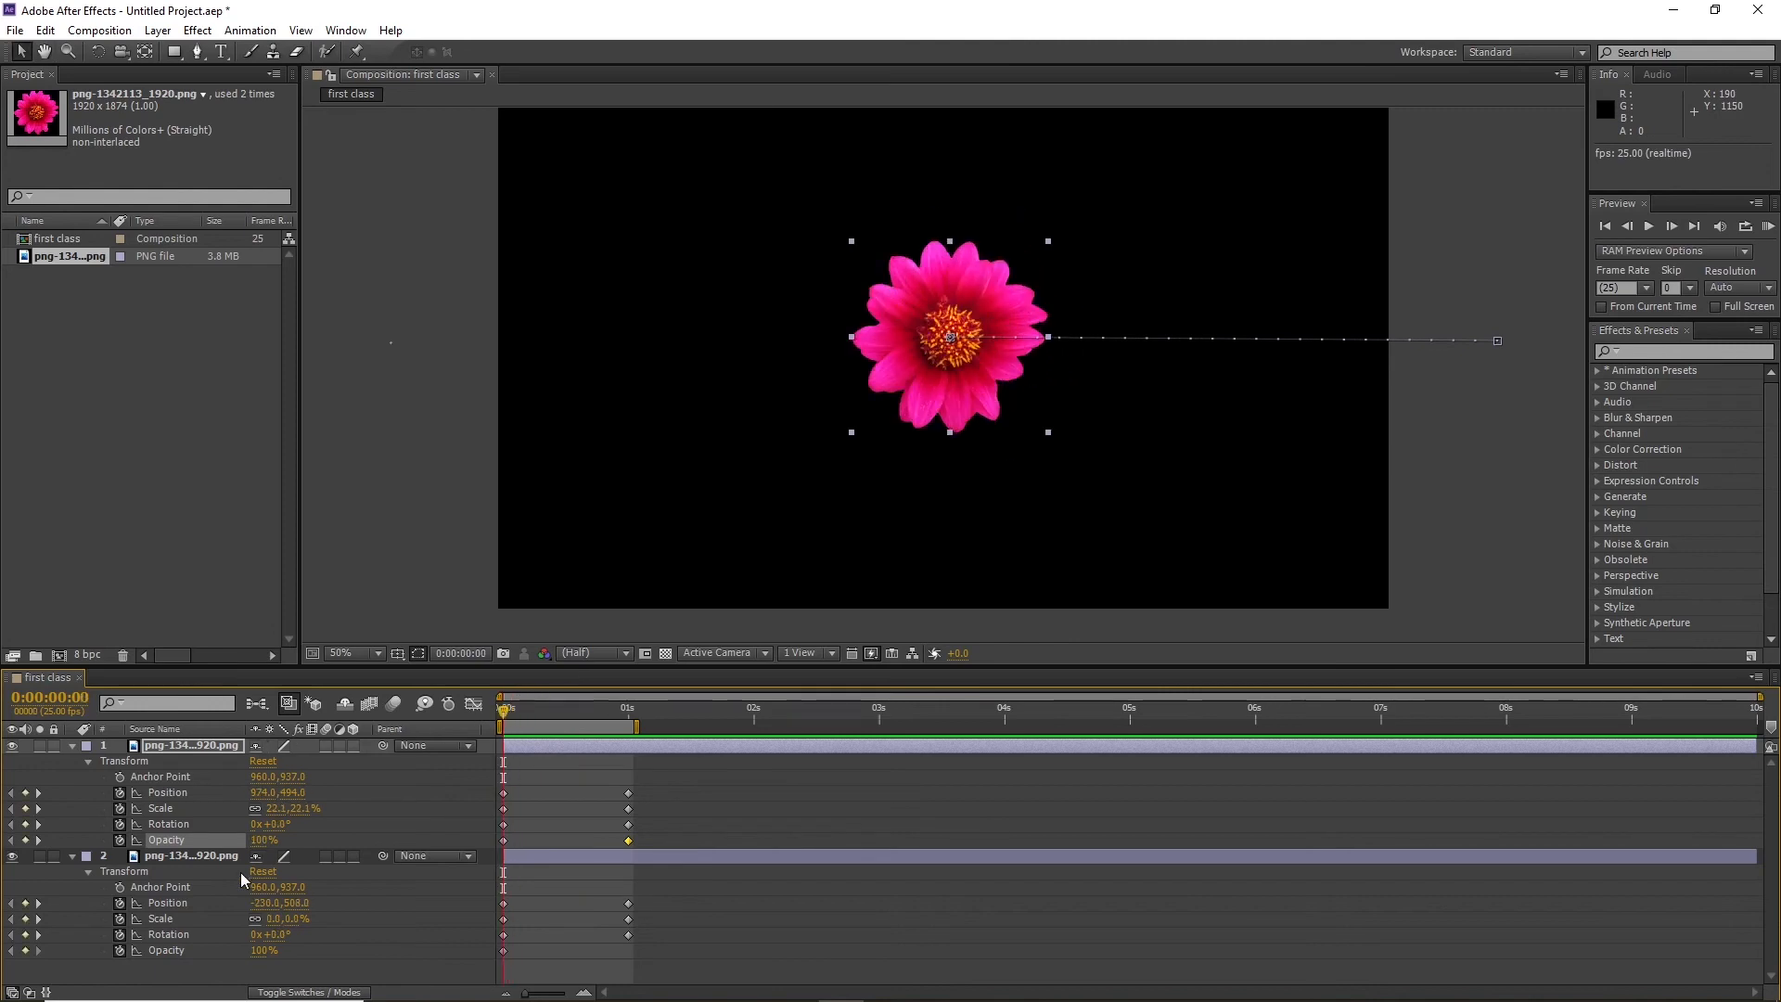
Fade the second flower's Opacity in from 0% at 0:00:00:00 to 100% at 0:00:01:00
left_click(200, 855)
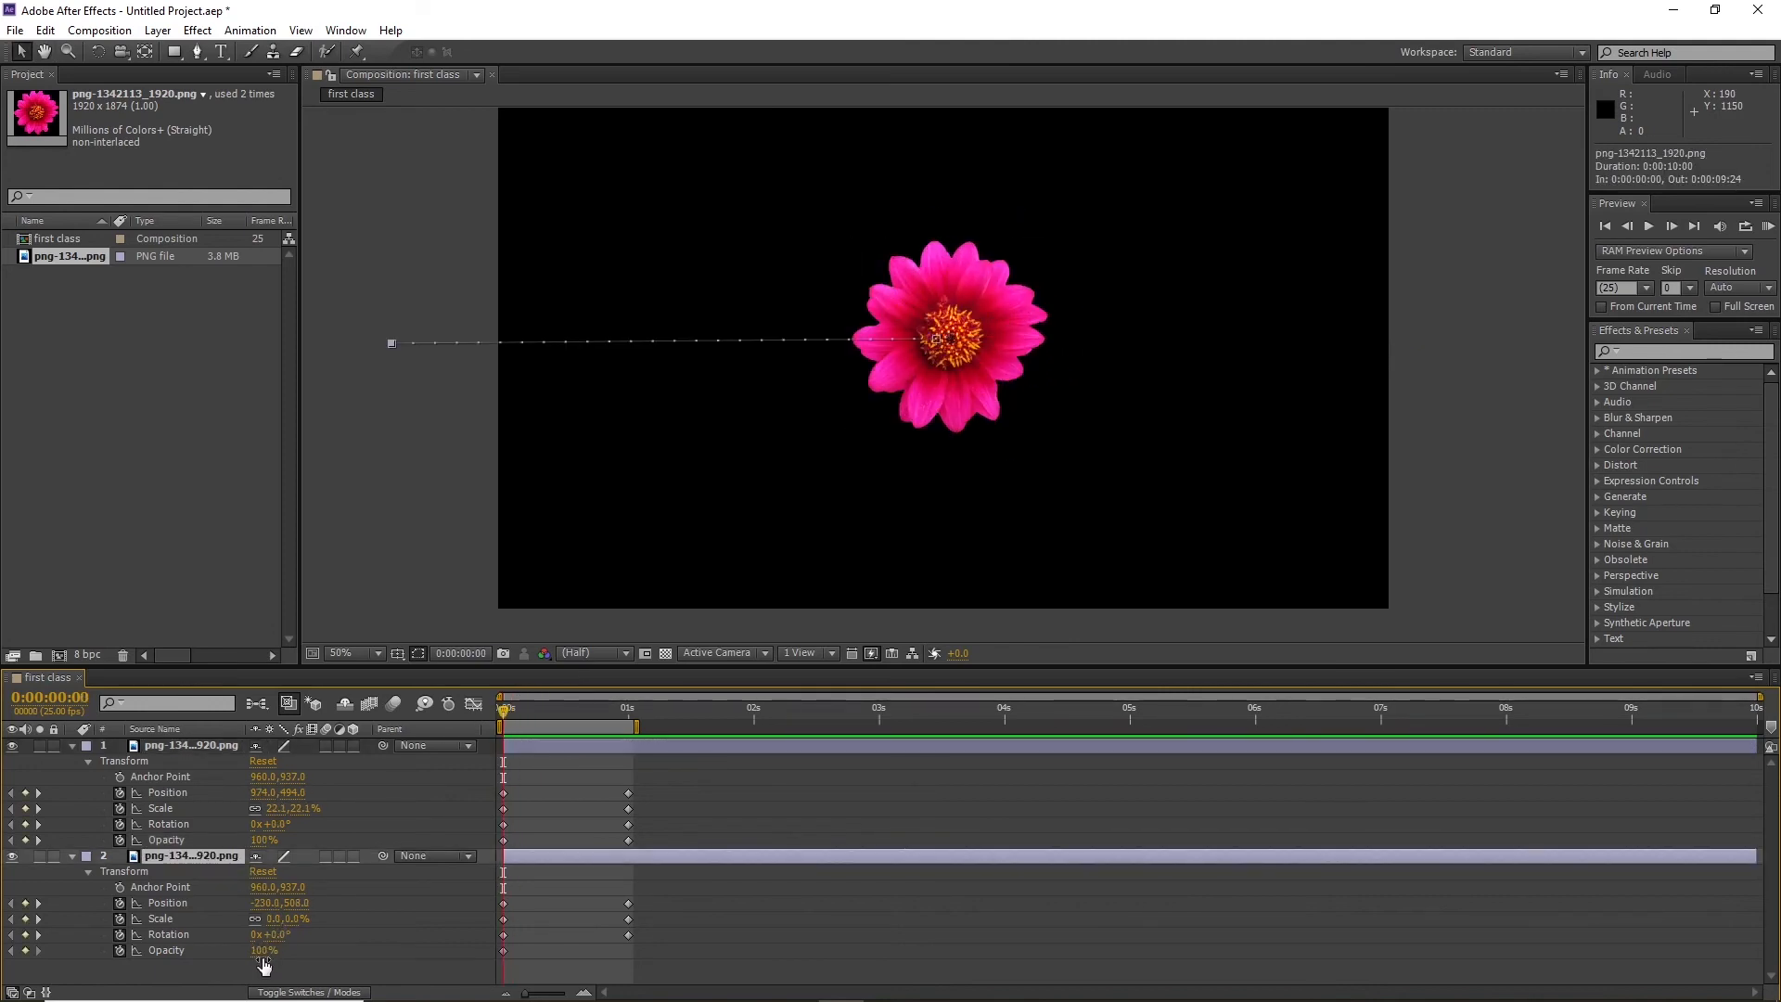
left_click_drag(263, 955, 137, 969)
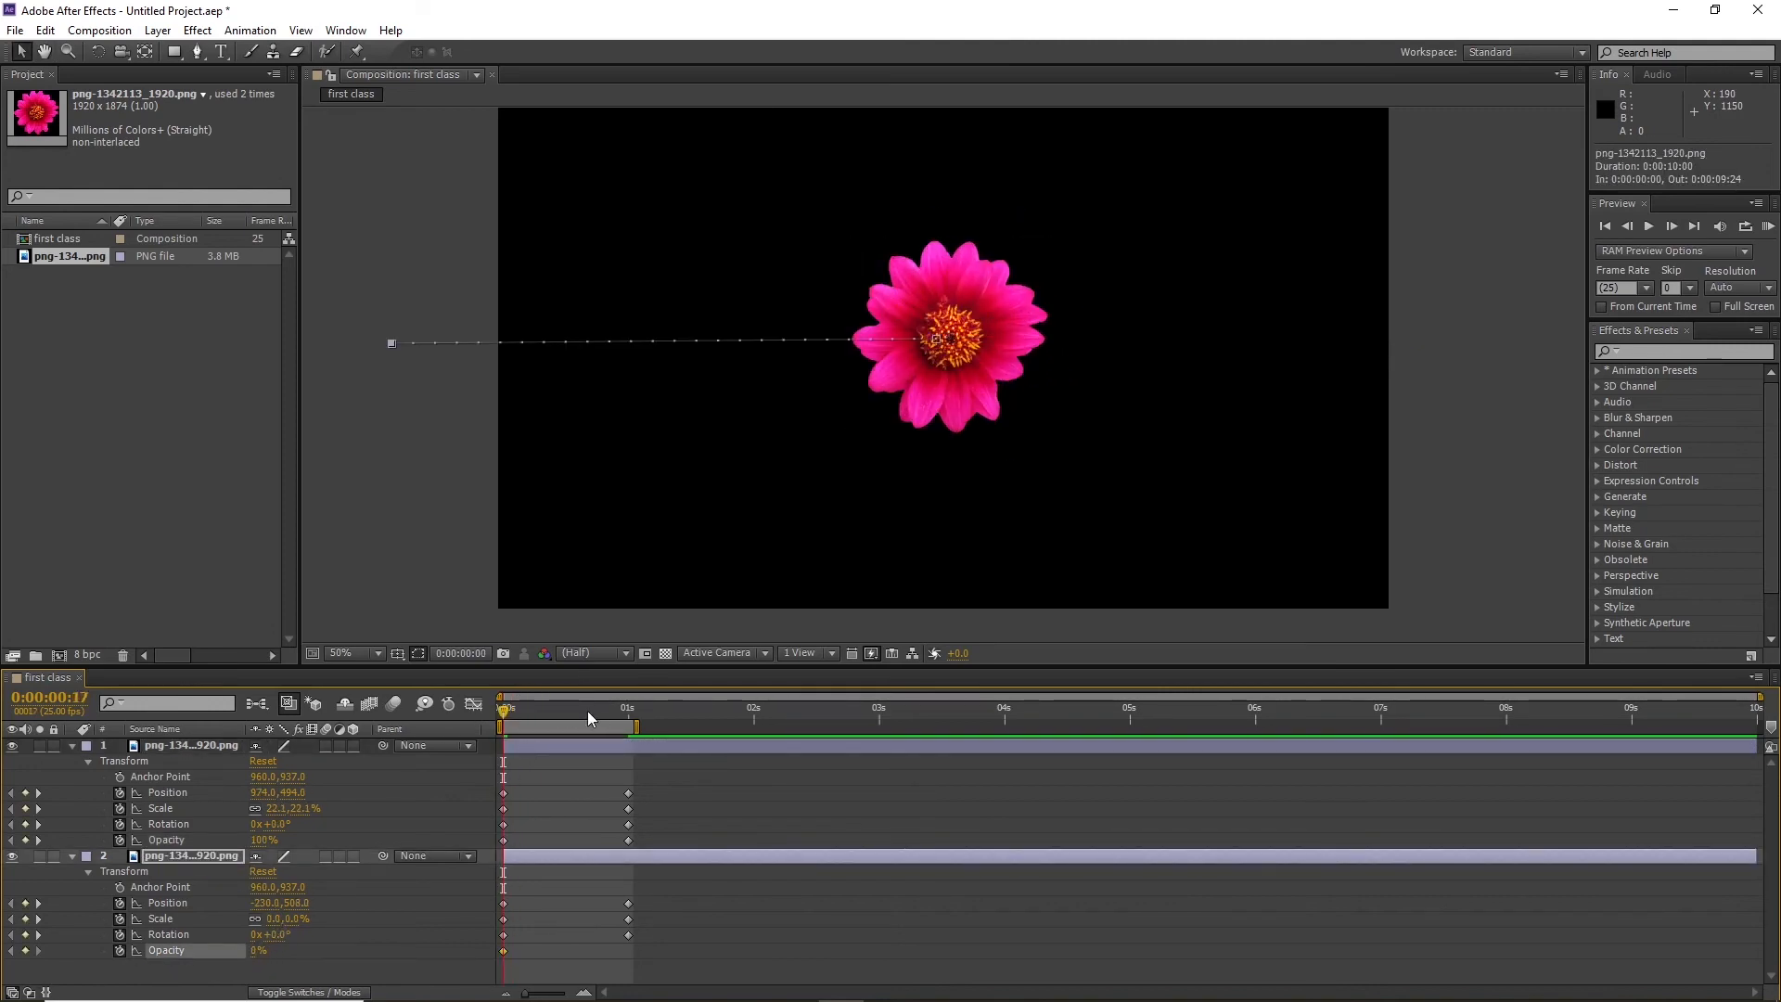
left_click_drag(587, 711, 622, 711)
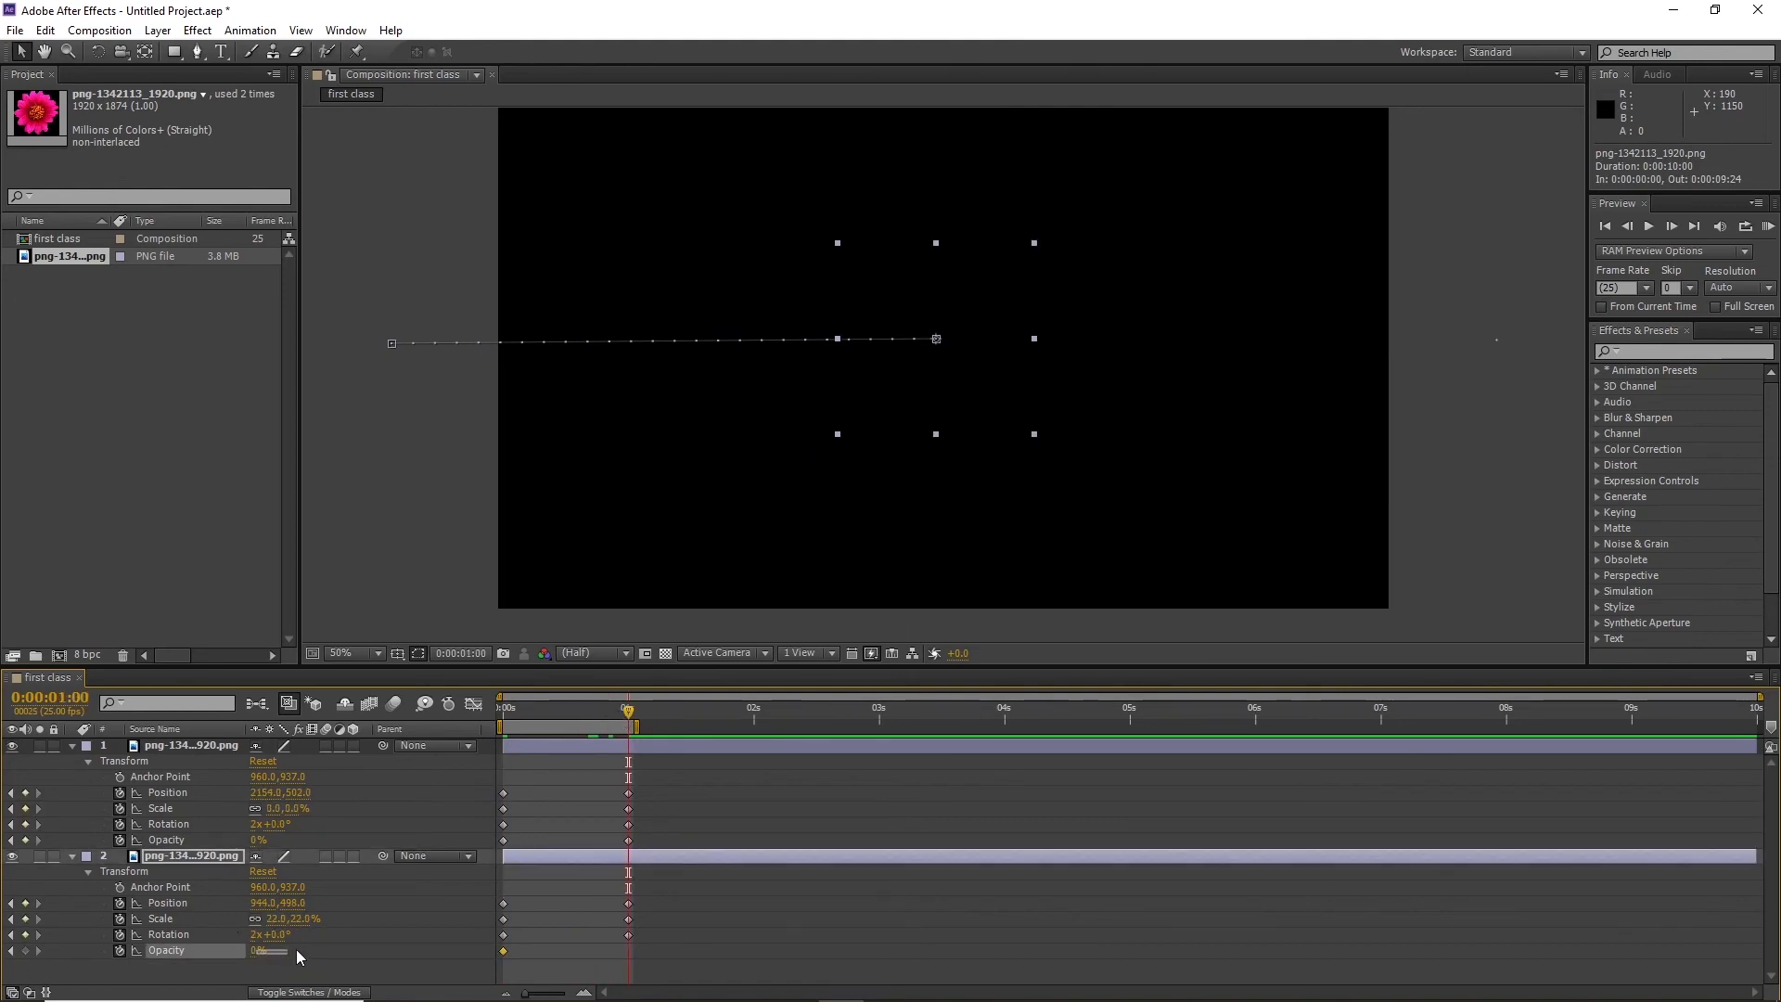
left_click_drag(262, 950, 345, 949)
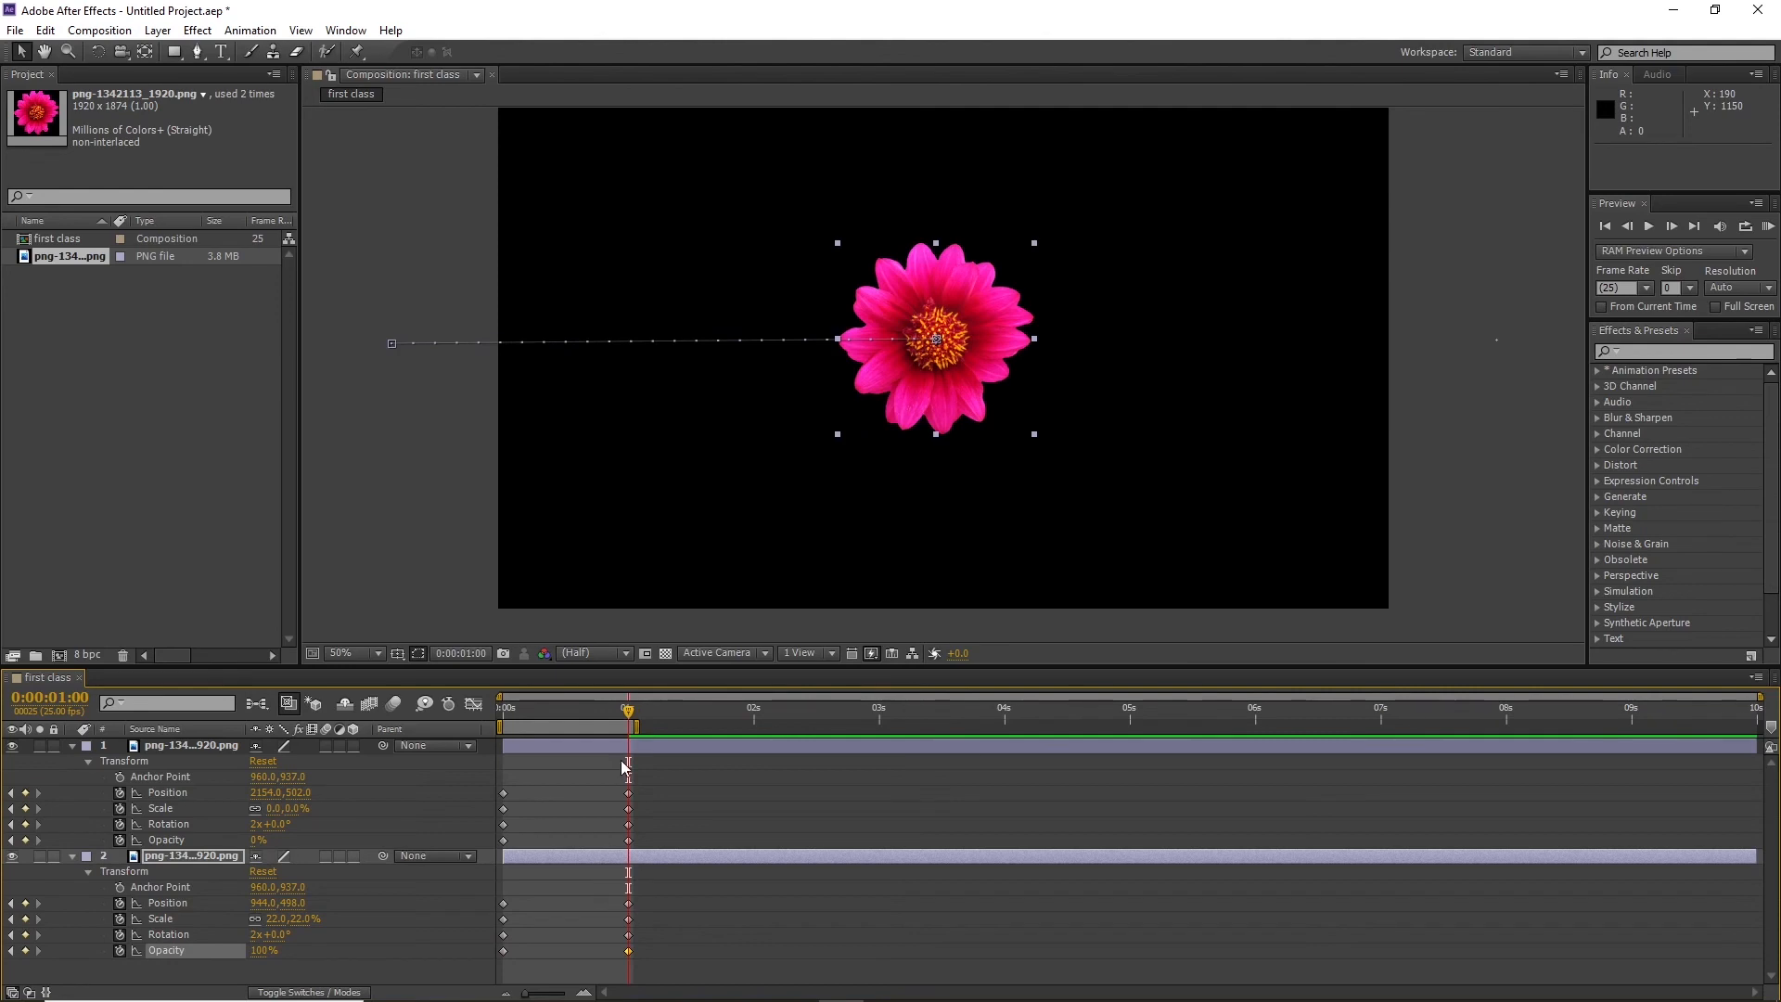
left_click_drag(580, 789, 670, 948)
left_click(670, 948)
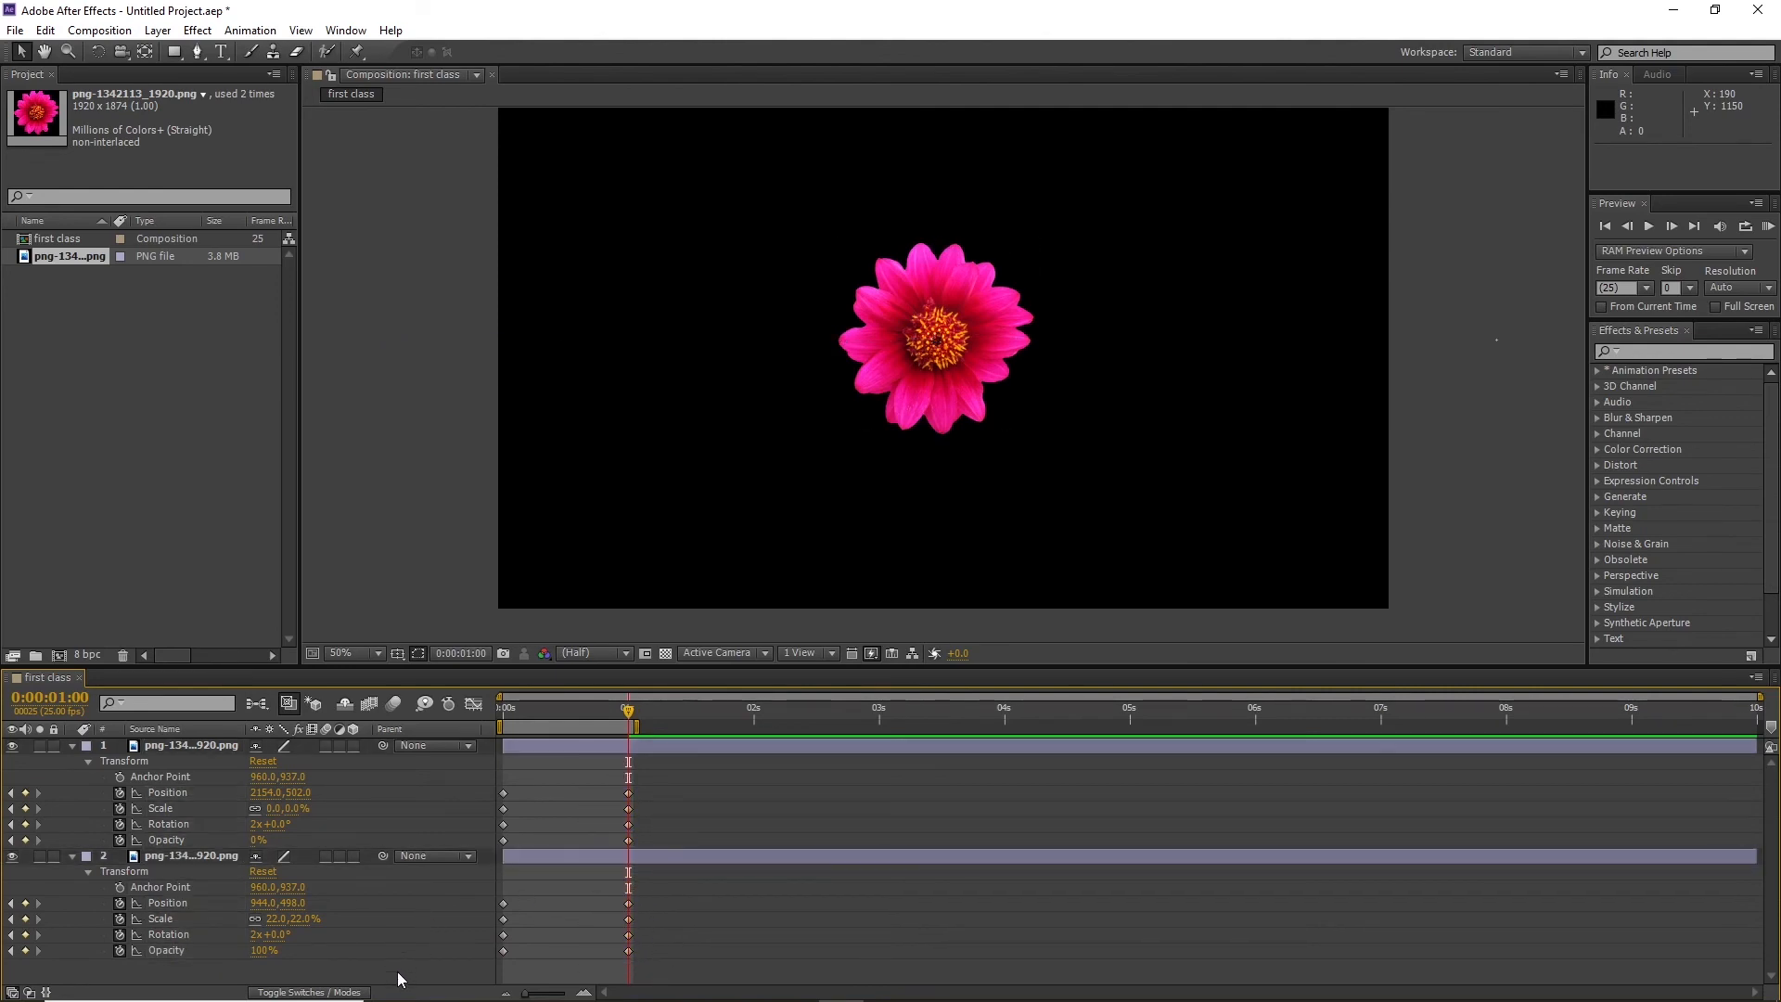
Return to 0:00:00:00 and collapse the properties of both flower layers
key("Home")
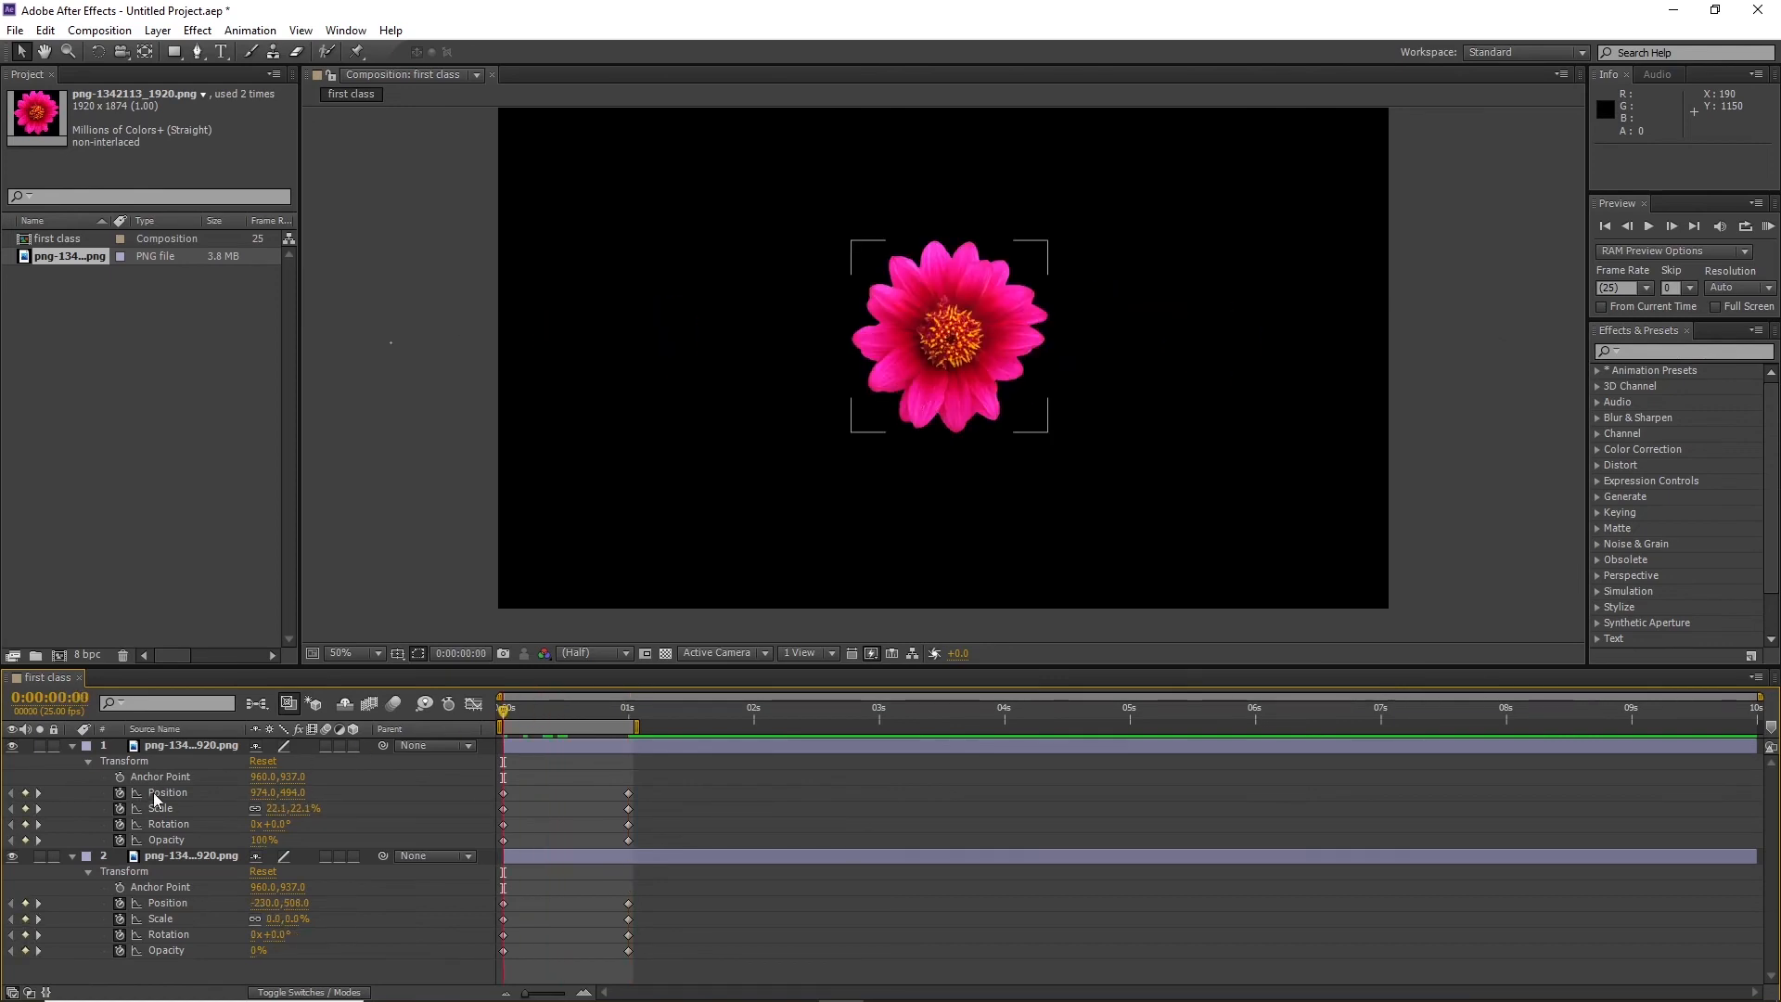
left_click(71, 746)
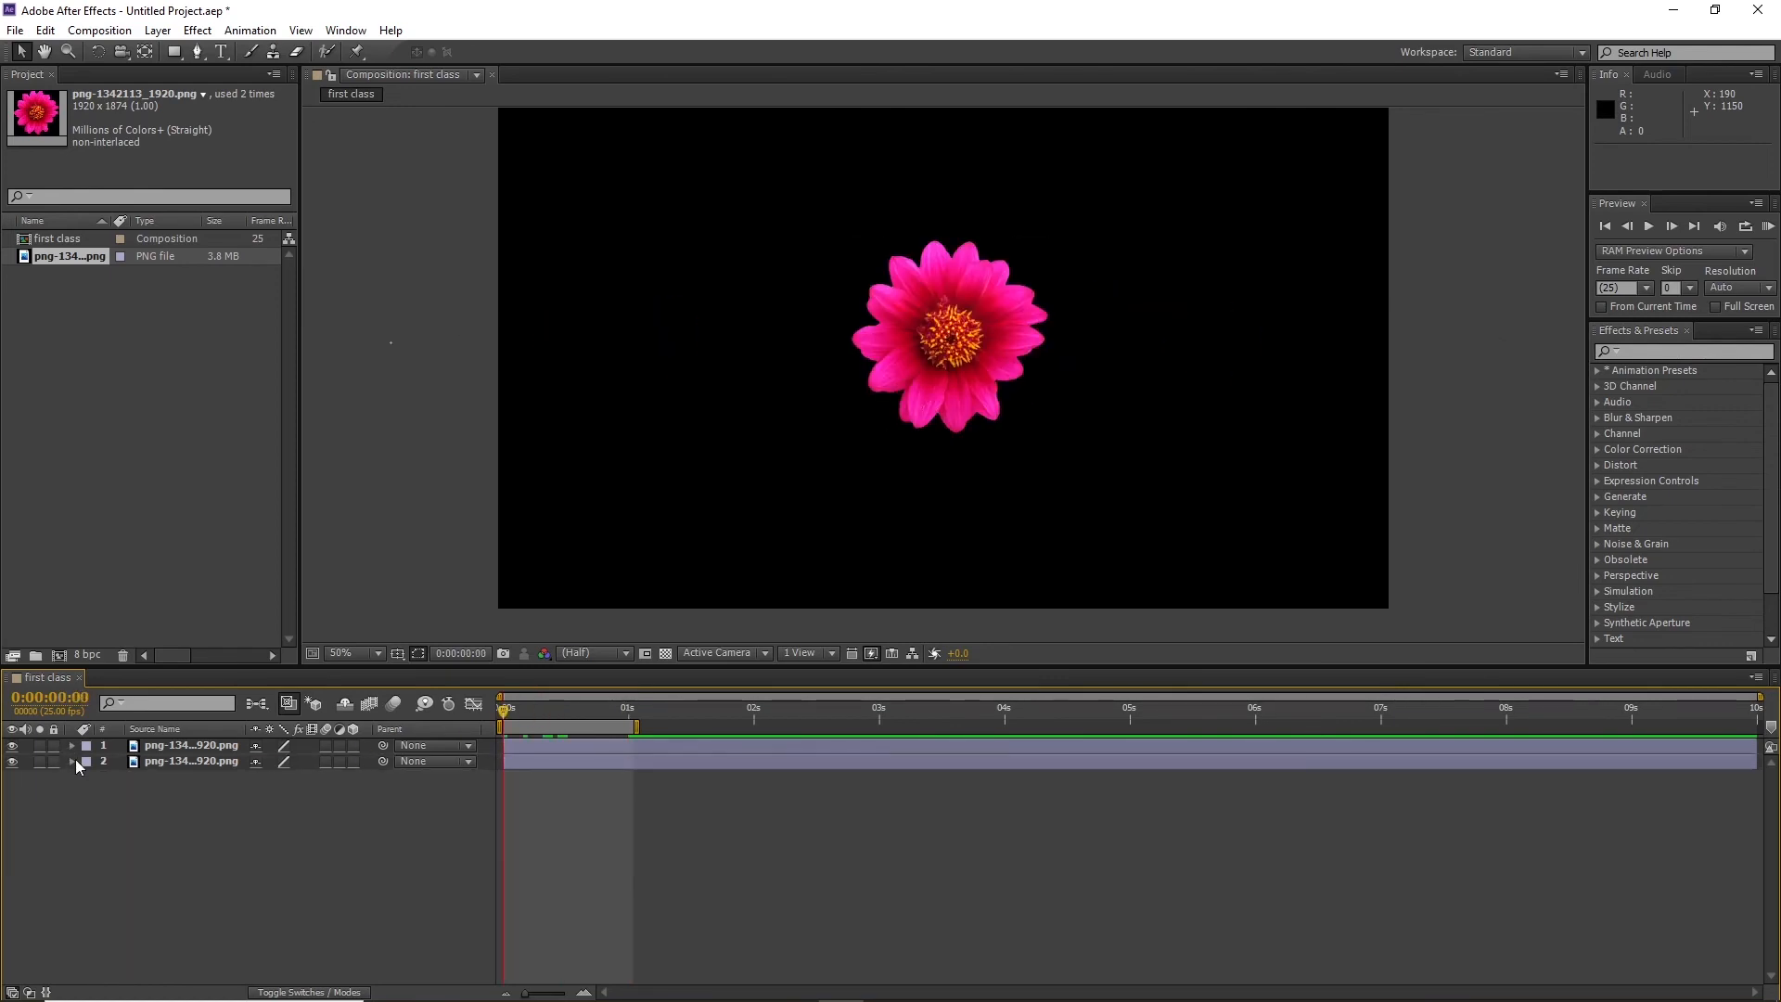
left_click(72, 745)
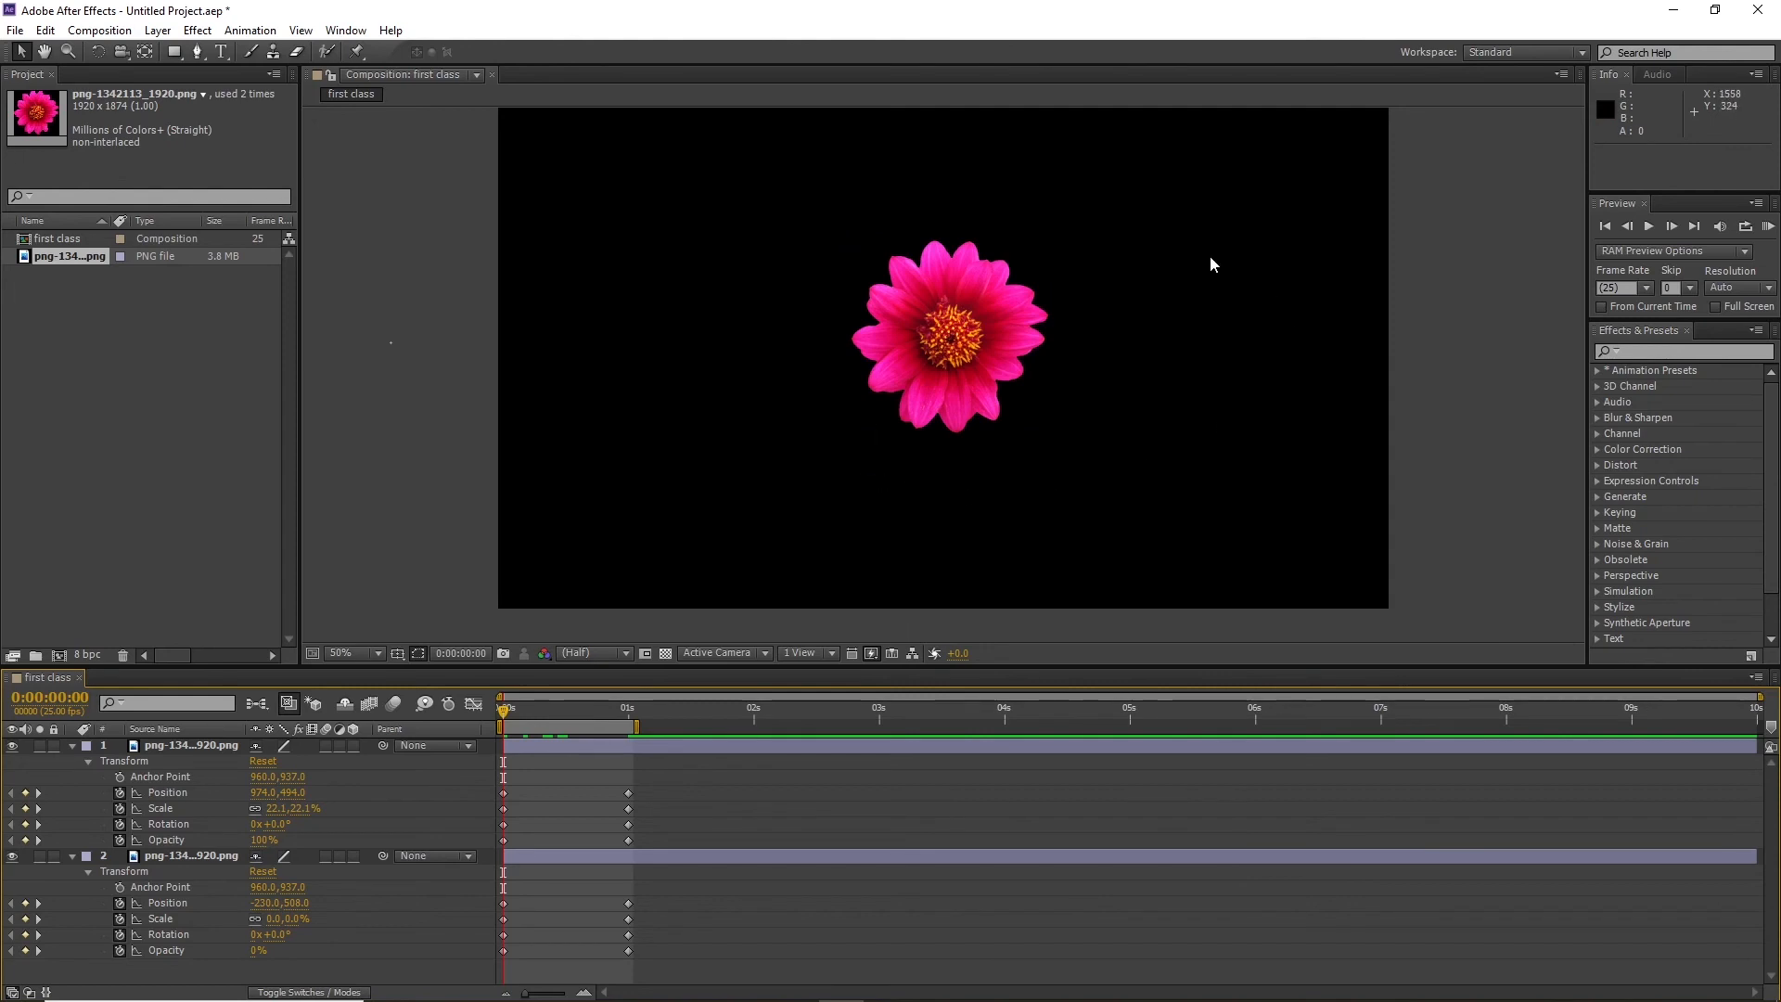
mouse_move(505, 795)
left_mouse_down()
mouse_move(497, 978)
mouse_move(493, 914)
mouse_move(522, 825)
left_mouse_up()
left_click(73, 746)
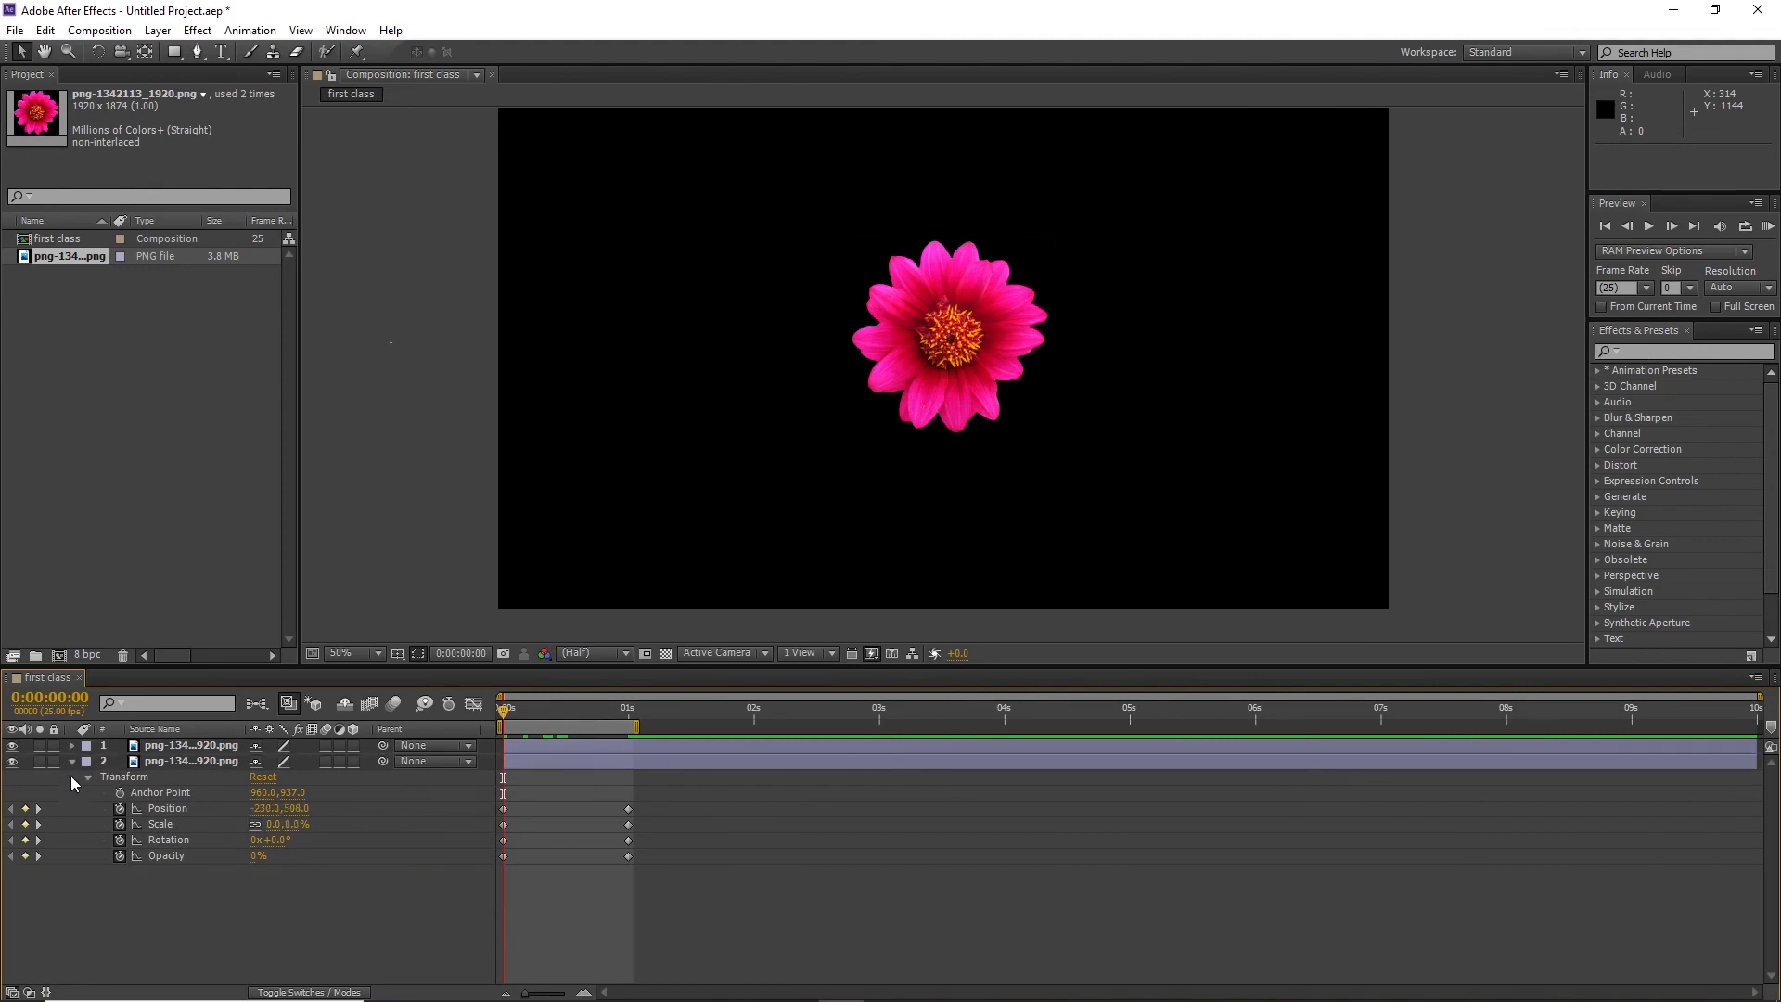
left_click(71, 761)
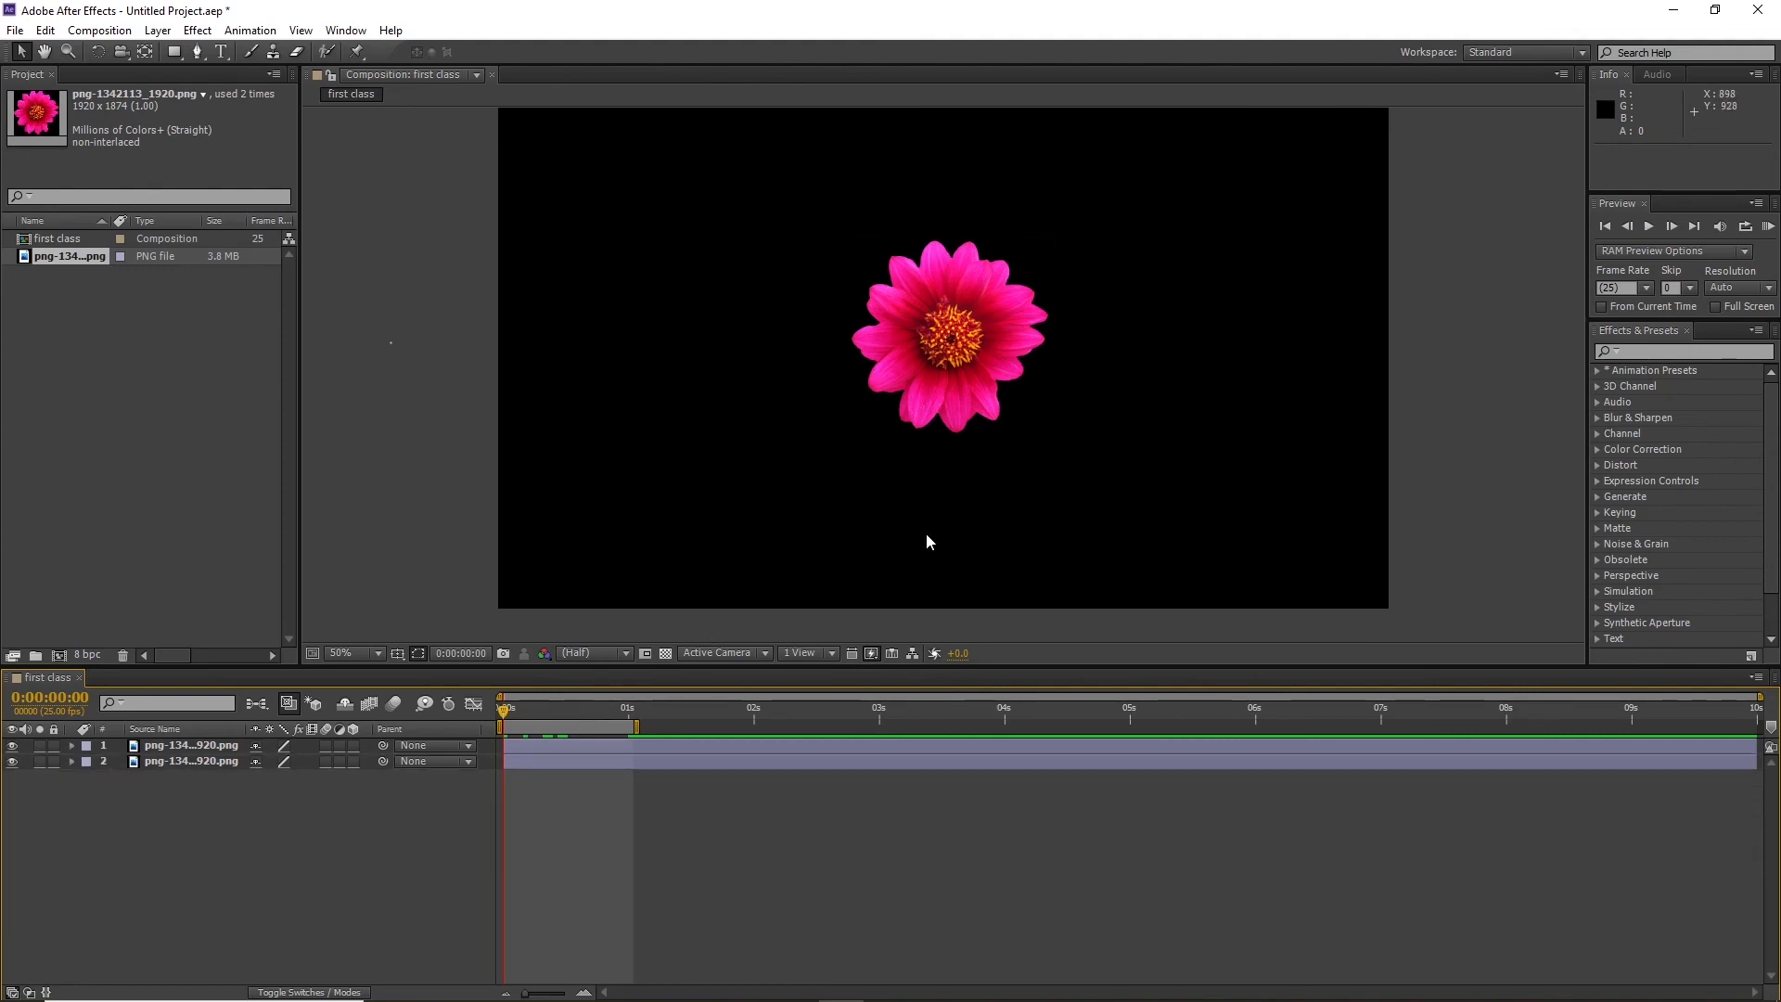
Enlarge the composition view, set its magnification to Fit and preview the crossfading flower animation
left_click_drag(961, 670, 947, 812)
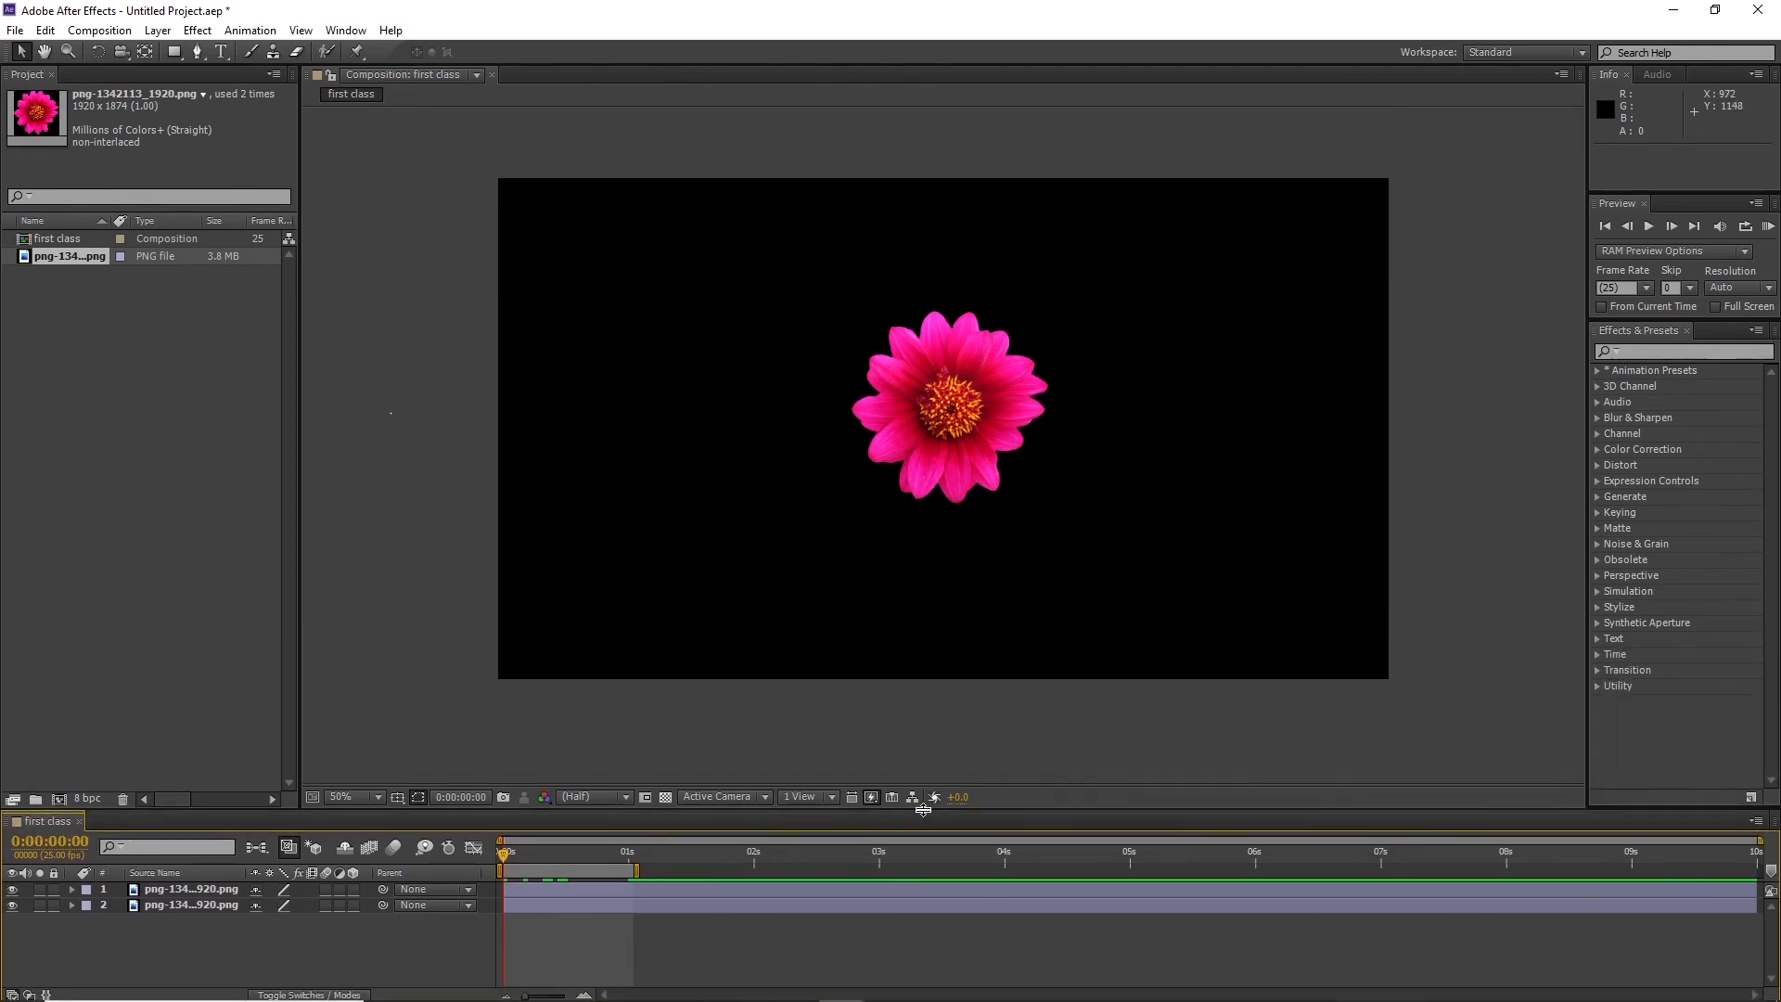
left_click(357, 798)
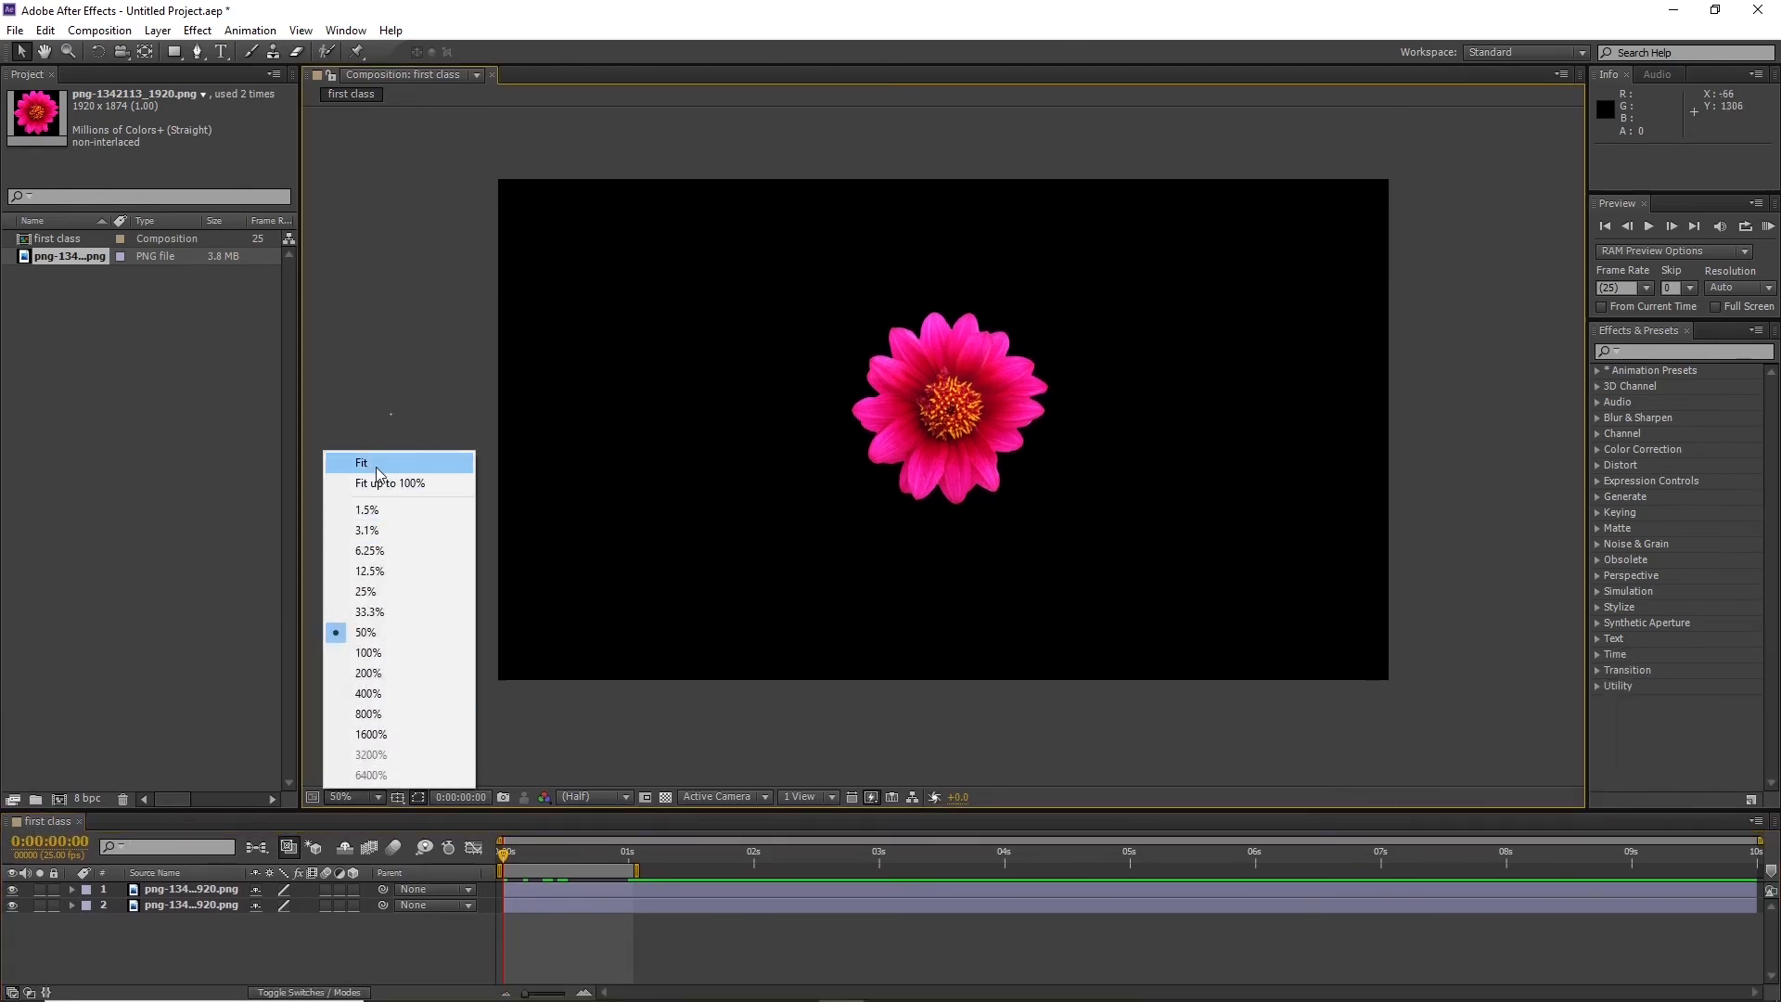
left_click(364, 462)
key("space")
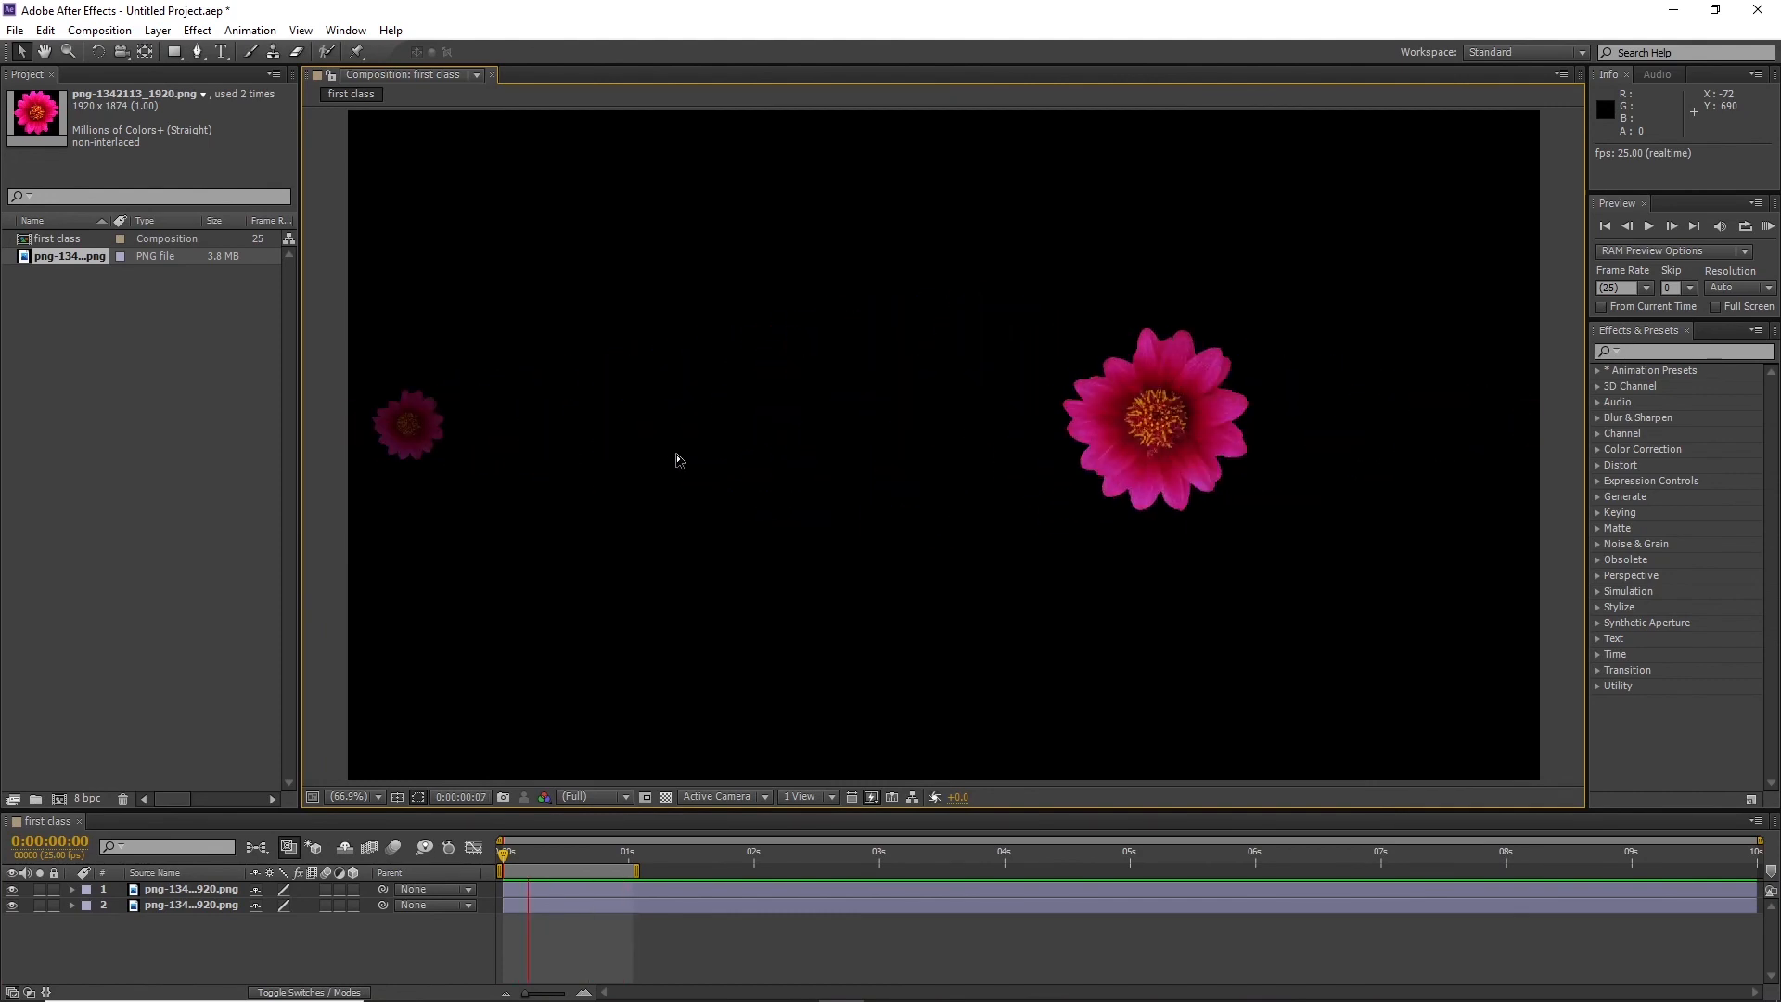
key("space")
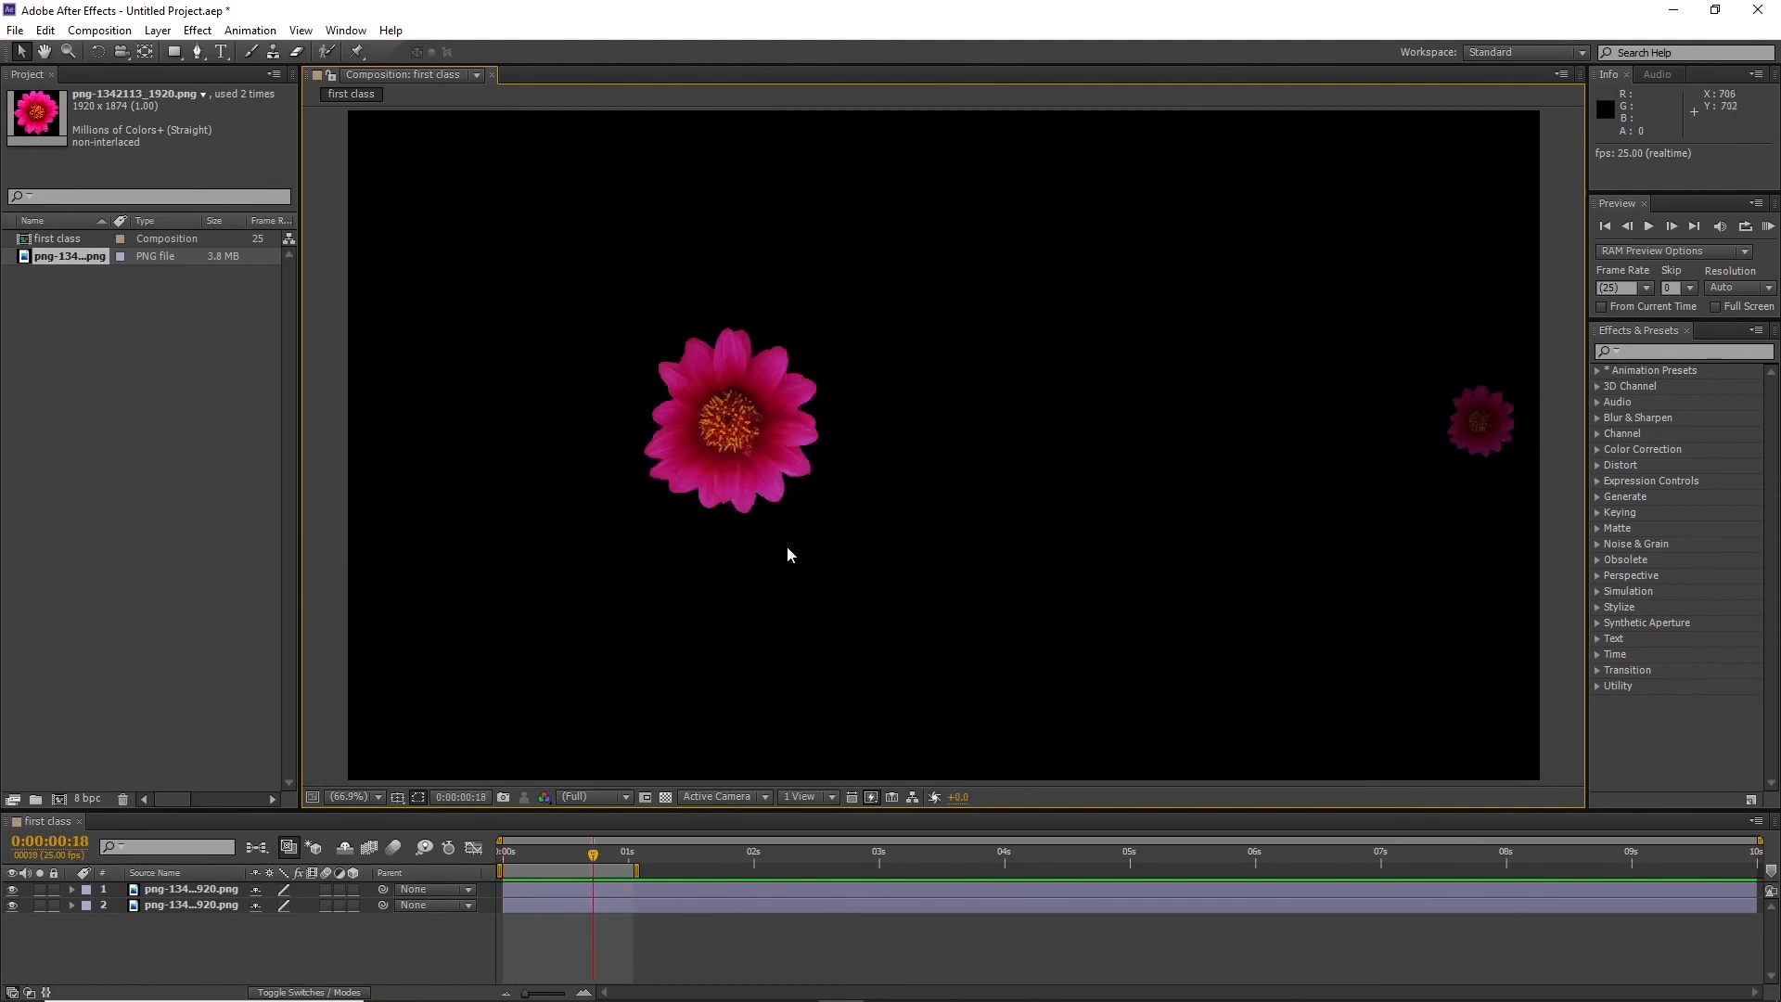
Give the timeline more height again, set the composition view to 50% and return to 0:00:00:00
left_click_drag(526, 807, 390, 622)
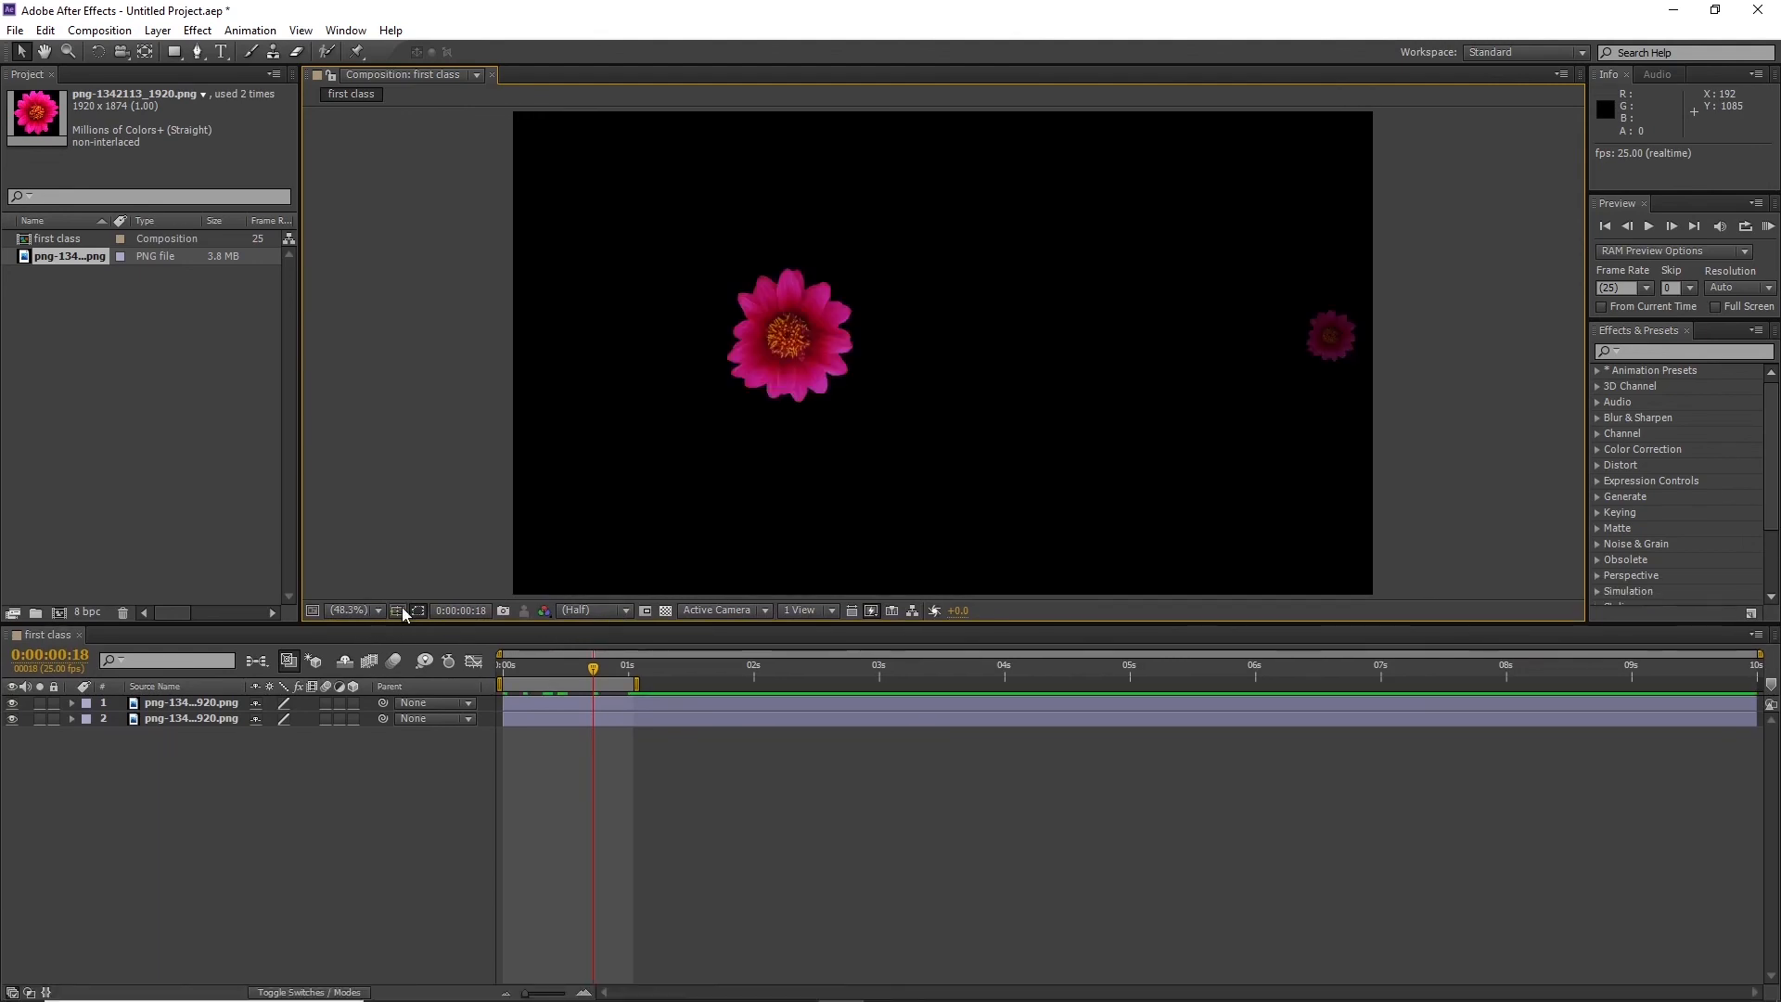
scroll(1136, 436, "down", 2)
scroll(1136, 436, "up", 2)
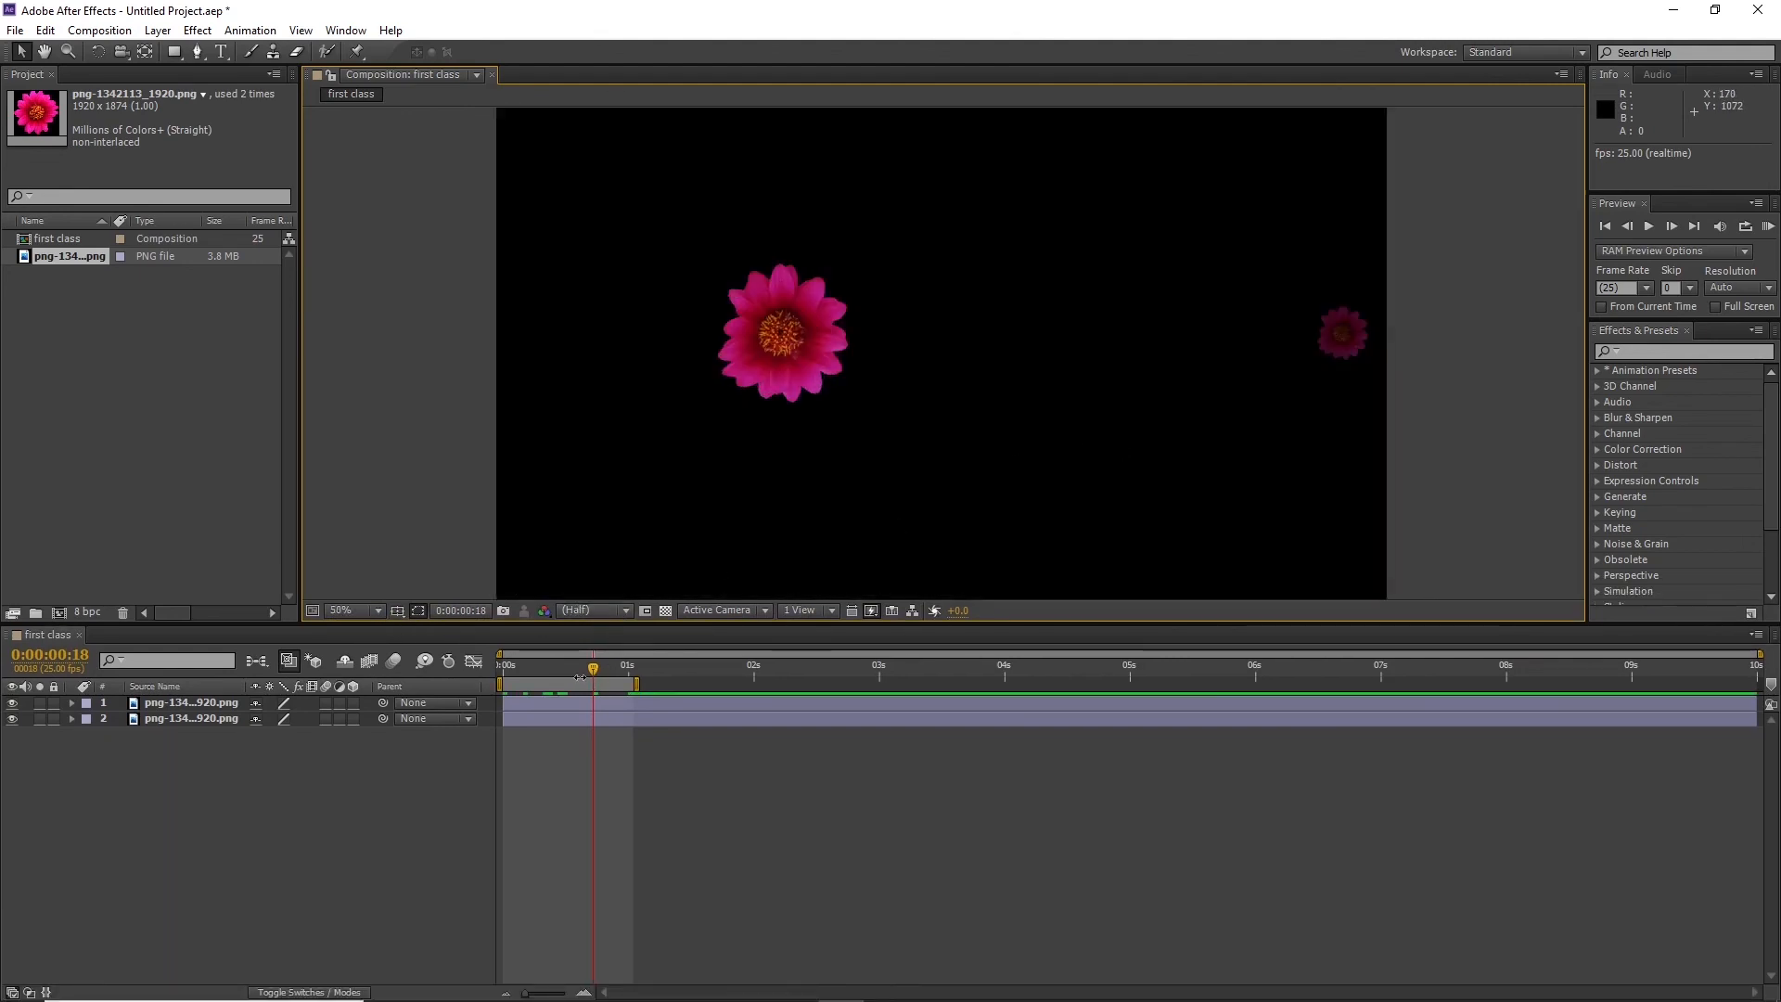
left_click_drag(594, 668, 491, 676)
Expand the Transform properties of both flower layers to review their keyframes
left_click(73, 702)
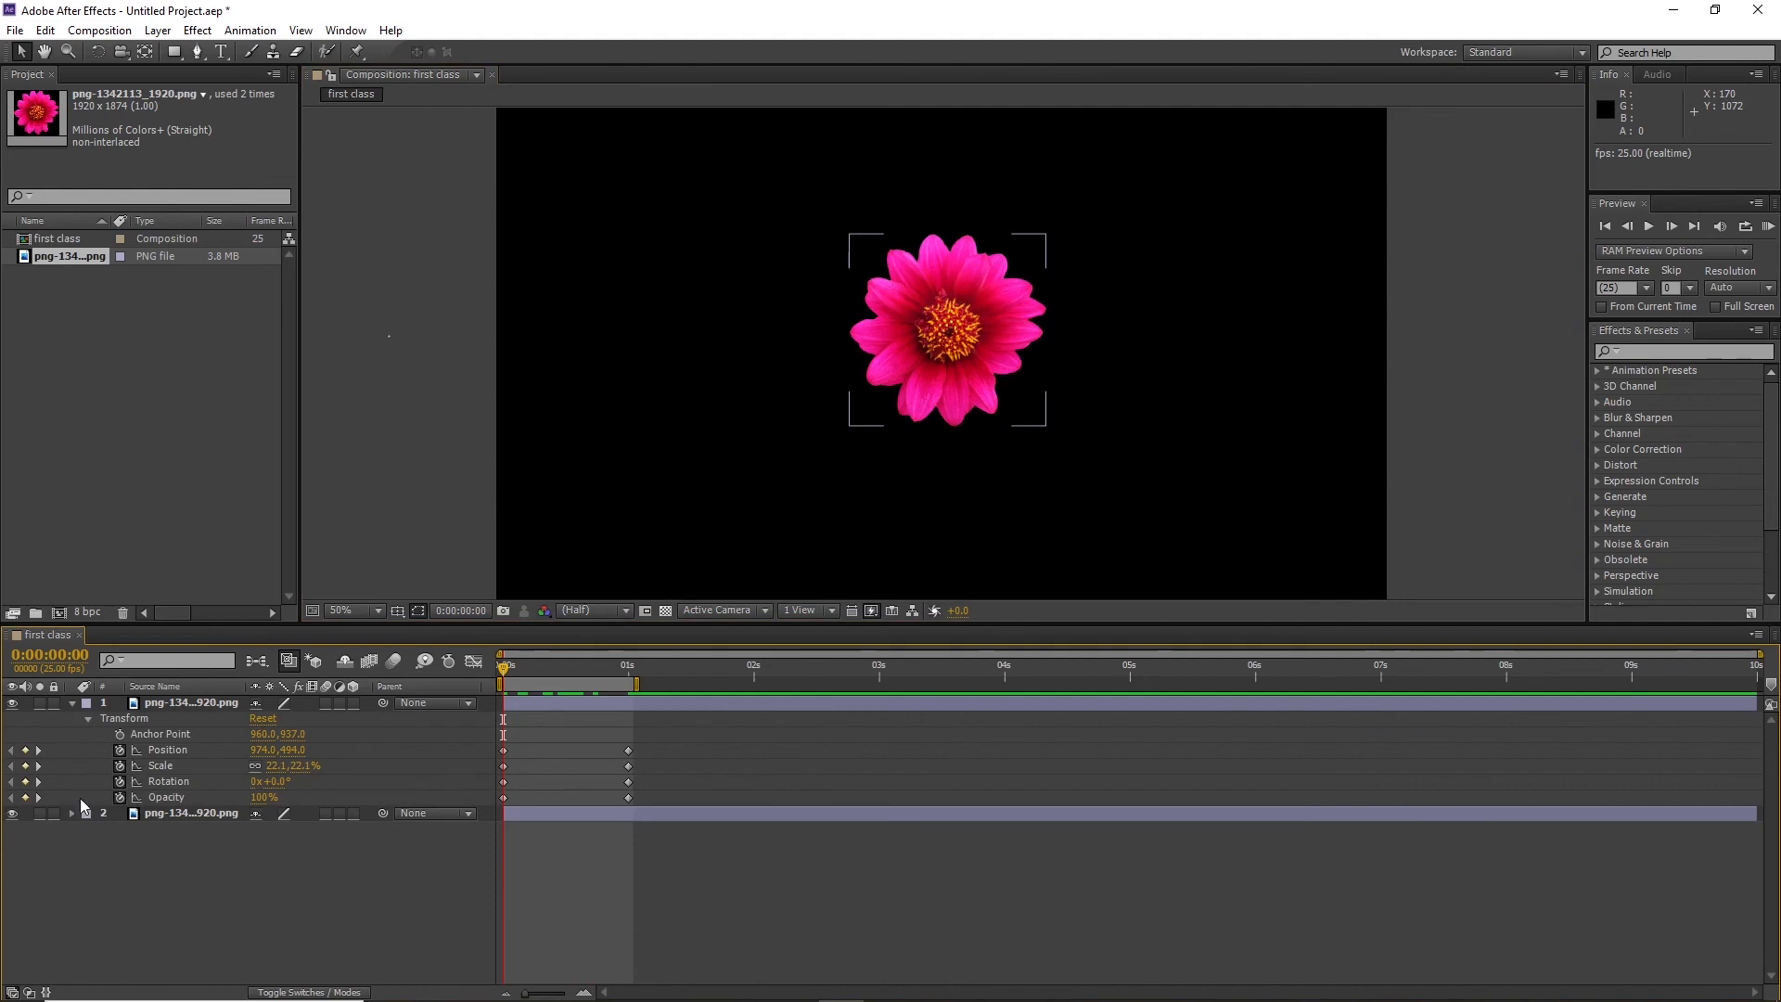
left_click(72, 813)
left_click(88, 718)
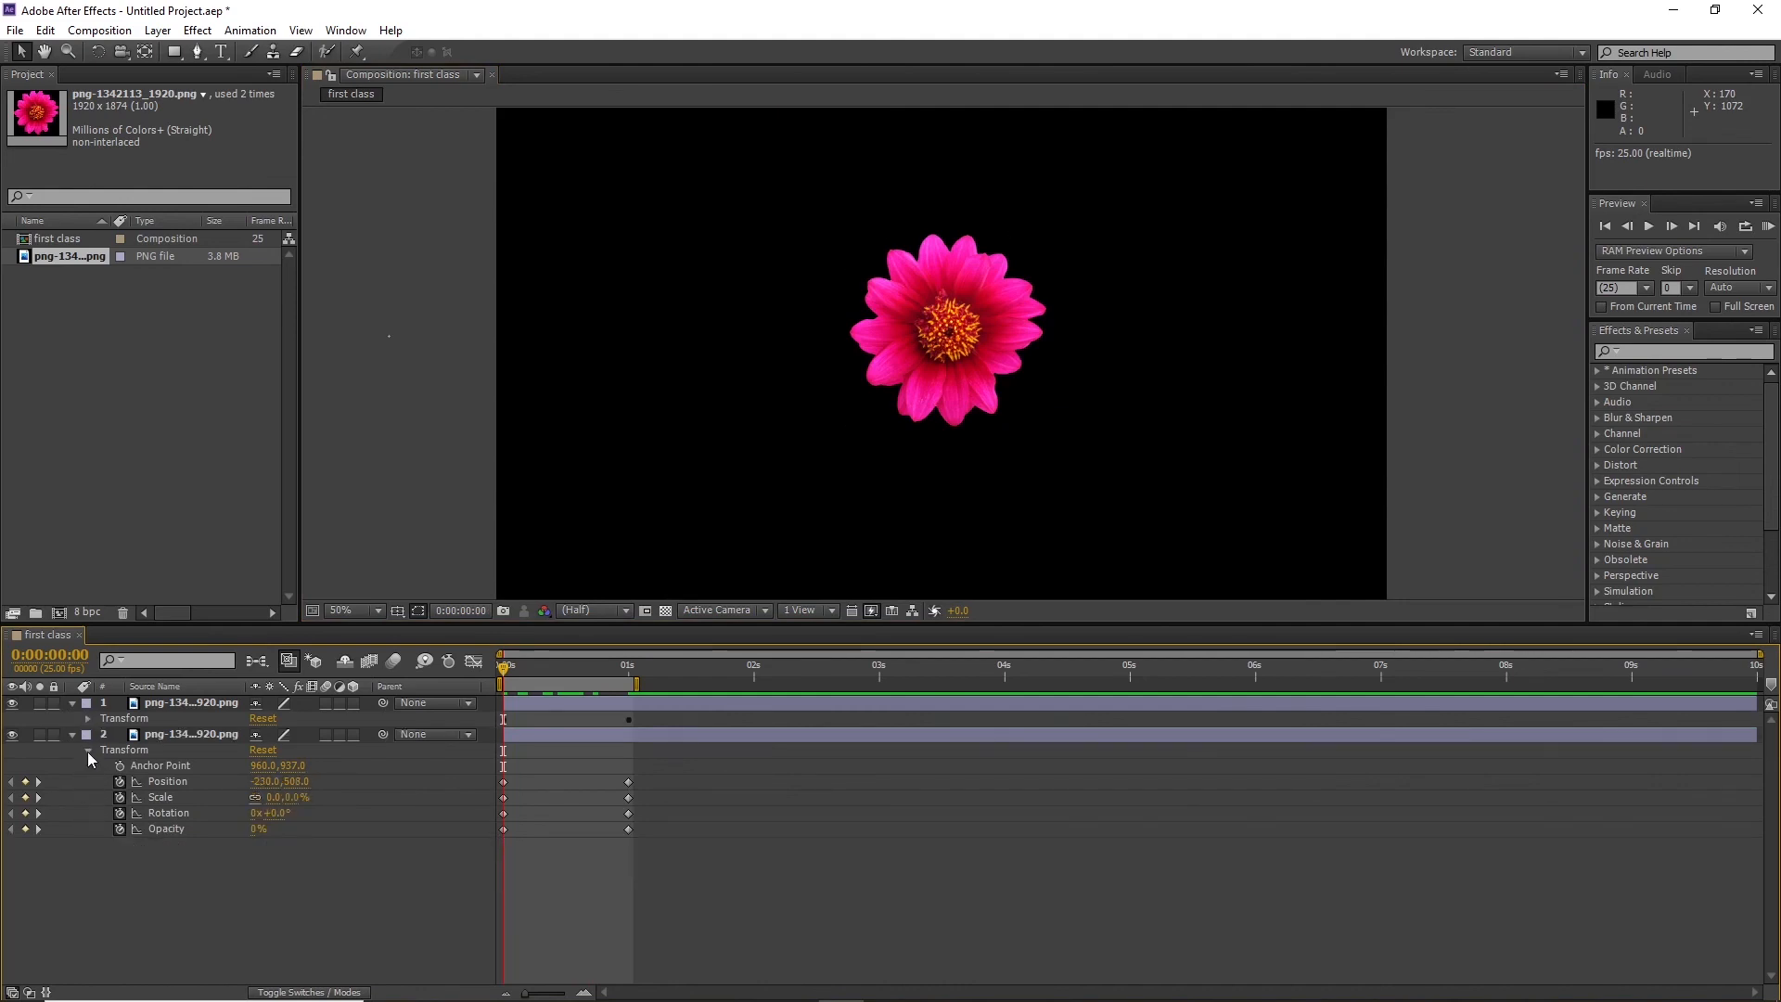
left_click(88, 749)
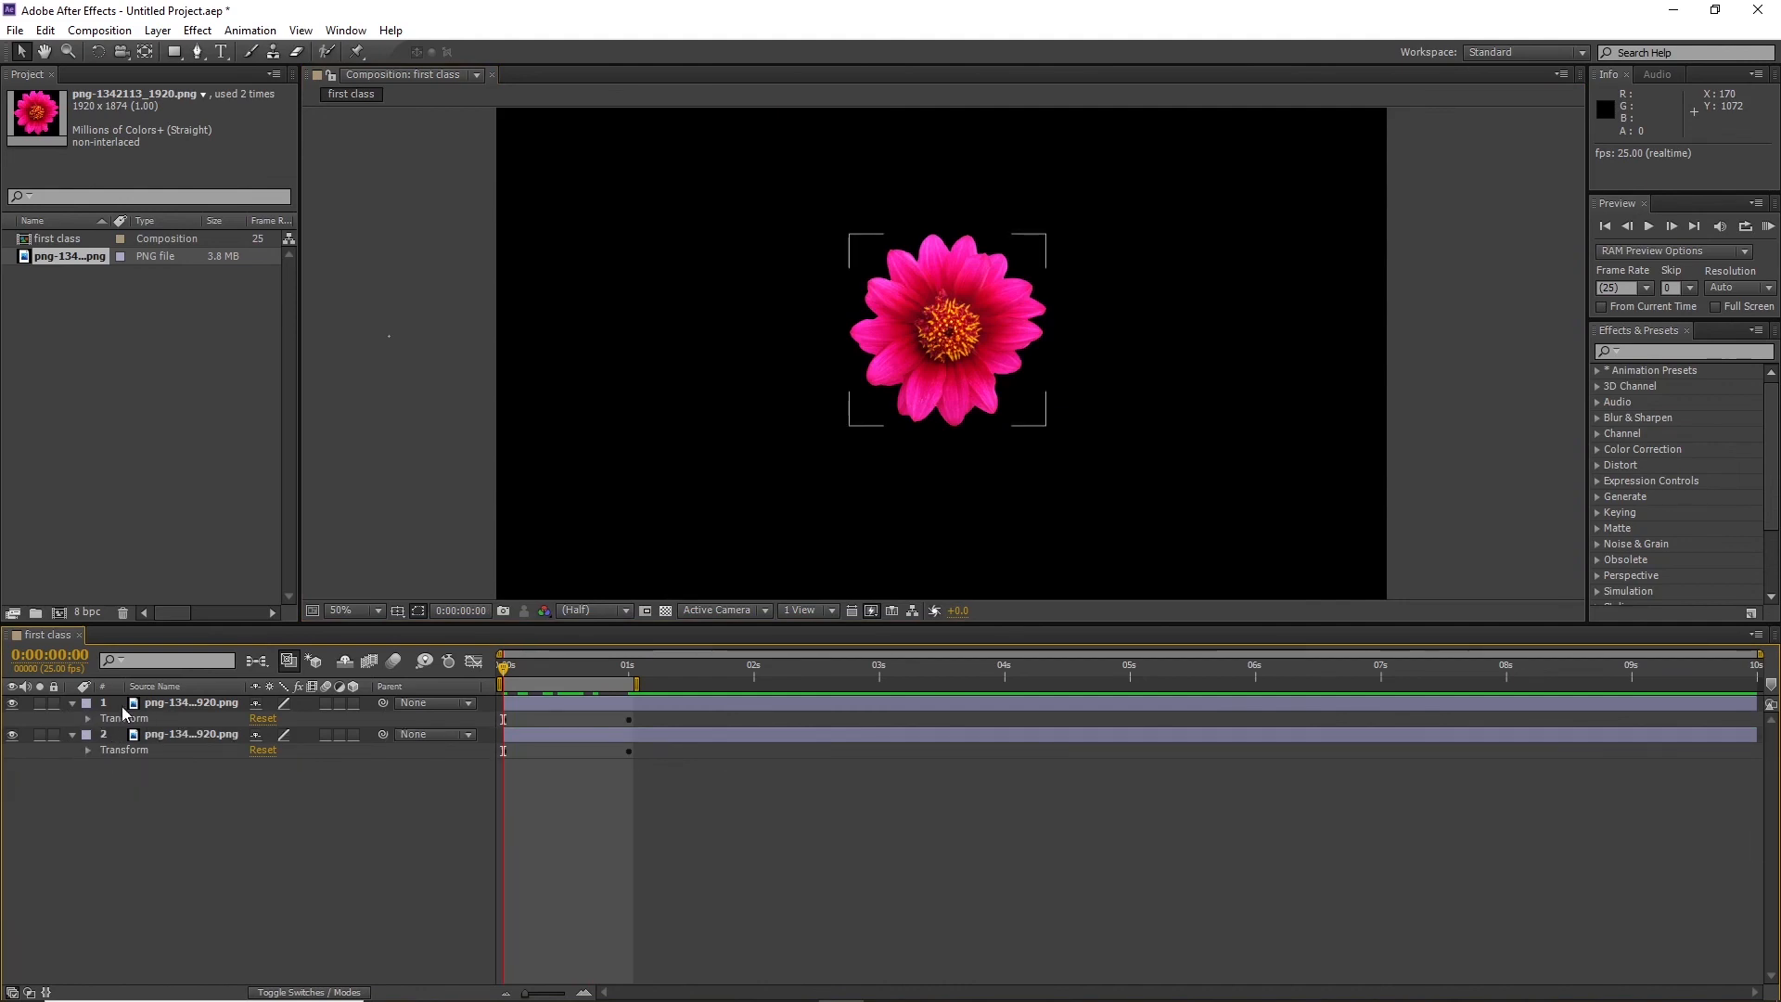
left_click(88, 717)
left_click(87, 829)
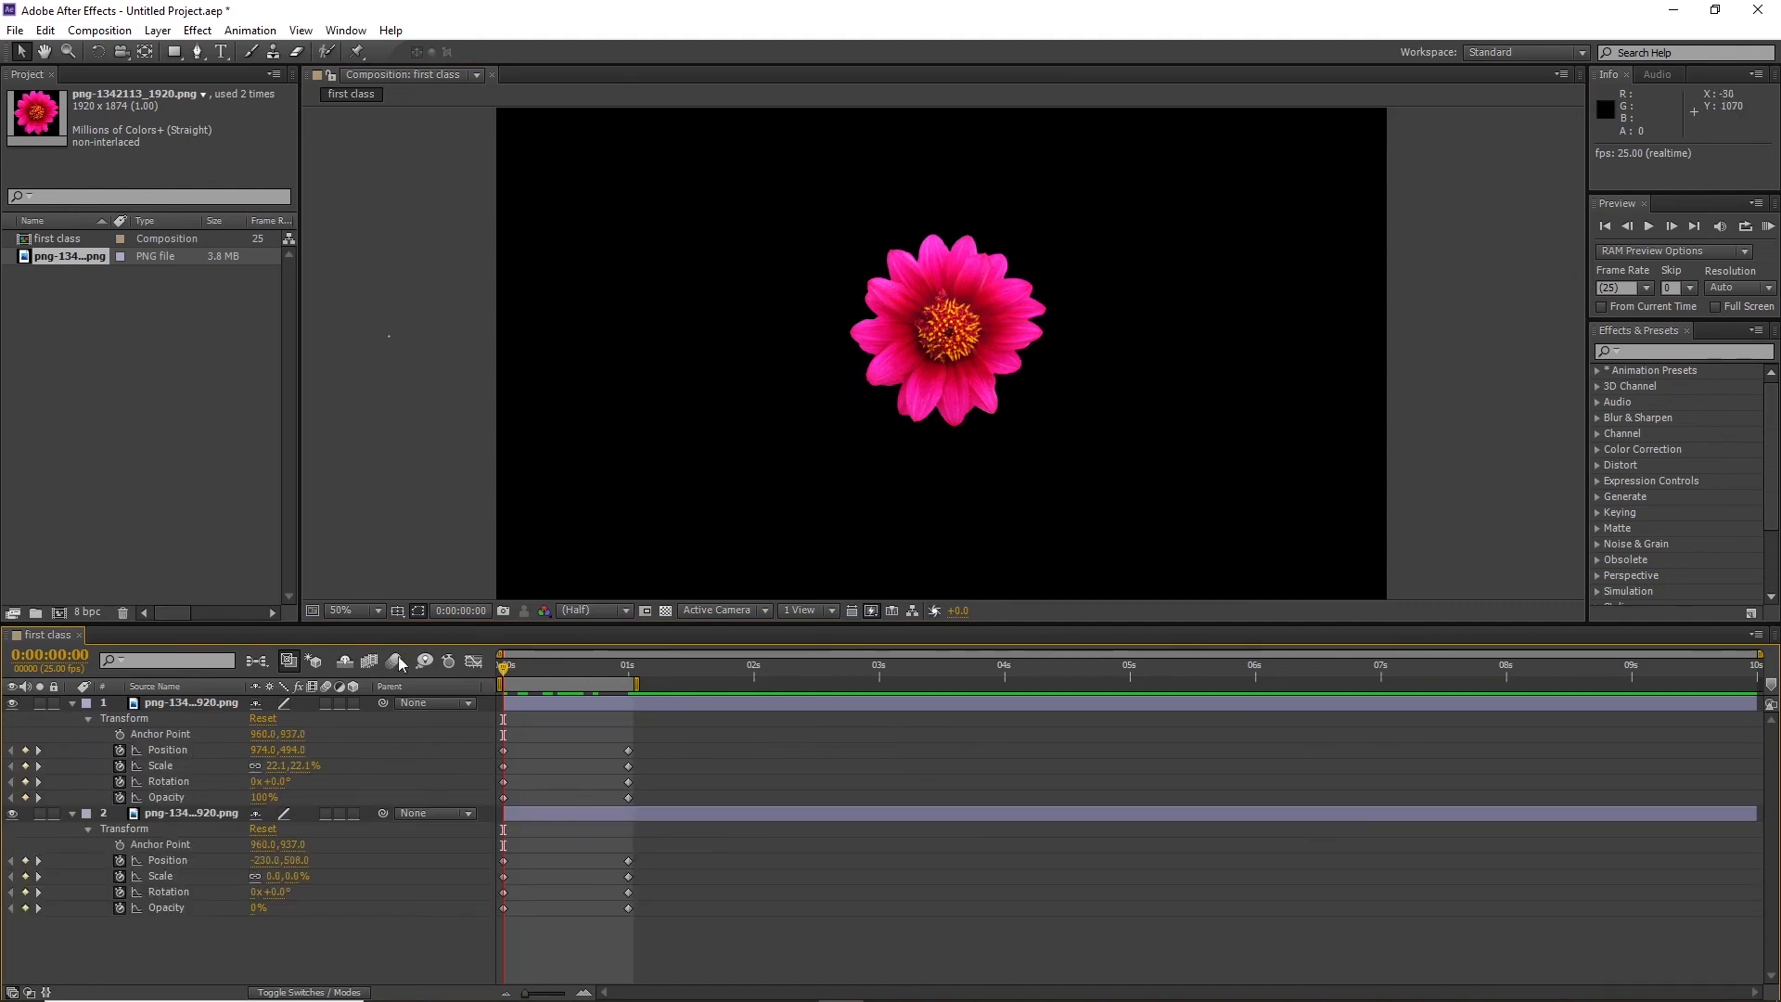
Reposition the first flower at 0:00:00:00 to about 968, 518 and collapse both layers
left_click(958, 361)
left_click_drag(958, 361, 948, 361)
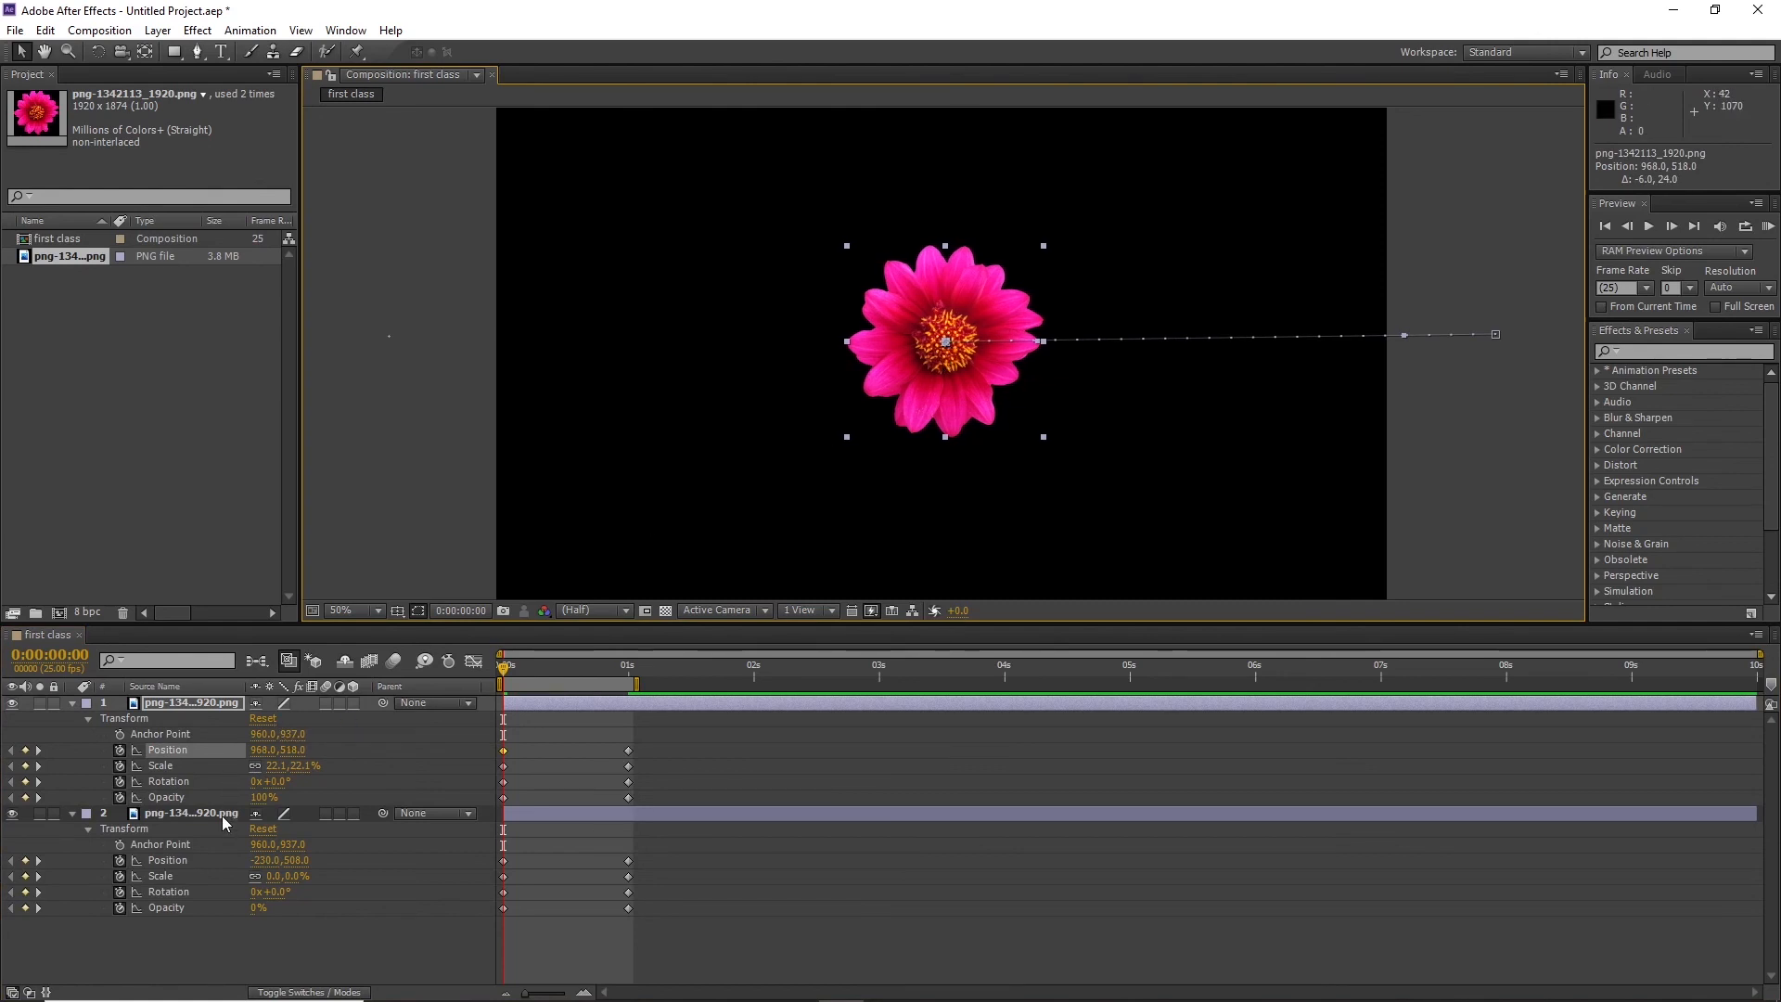
left_click(72, 703)
left_click(72, 719)
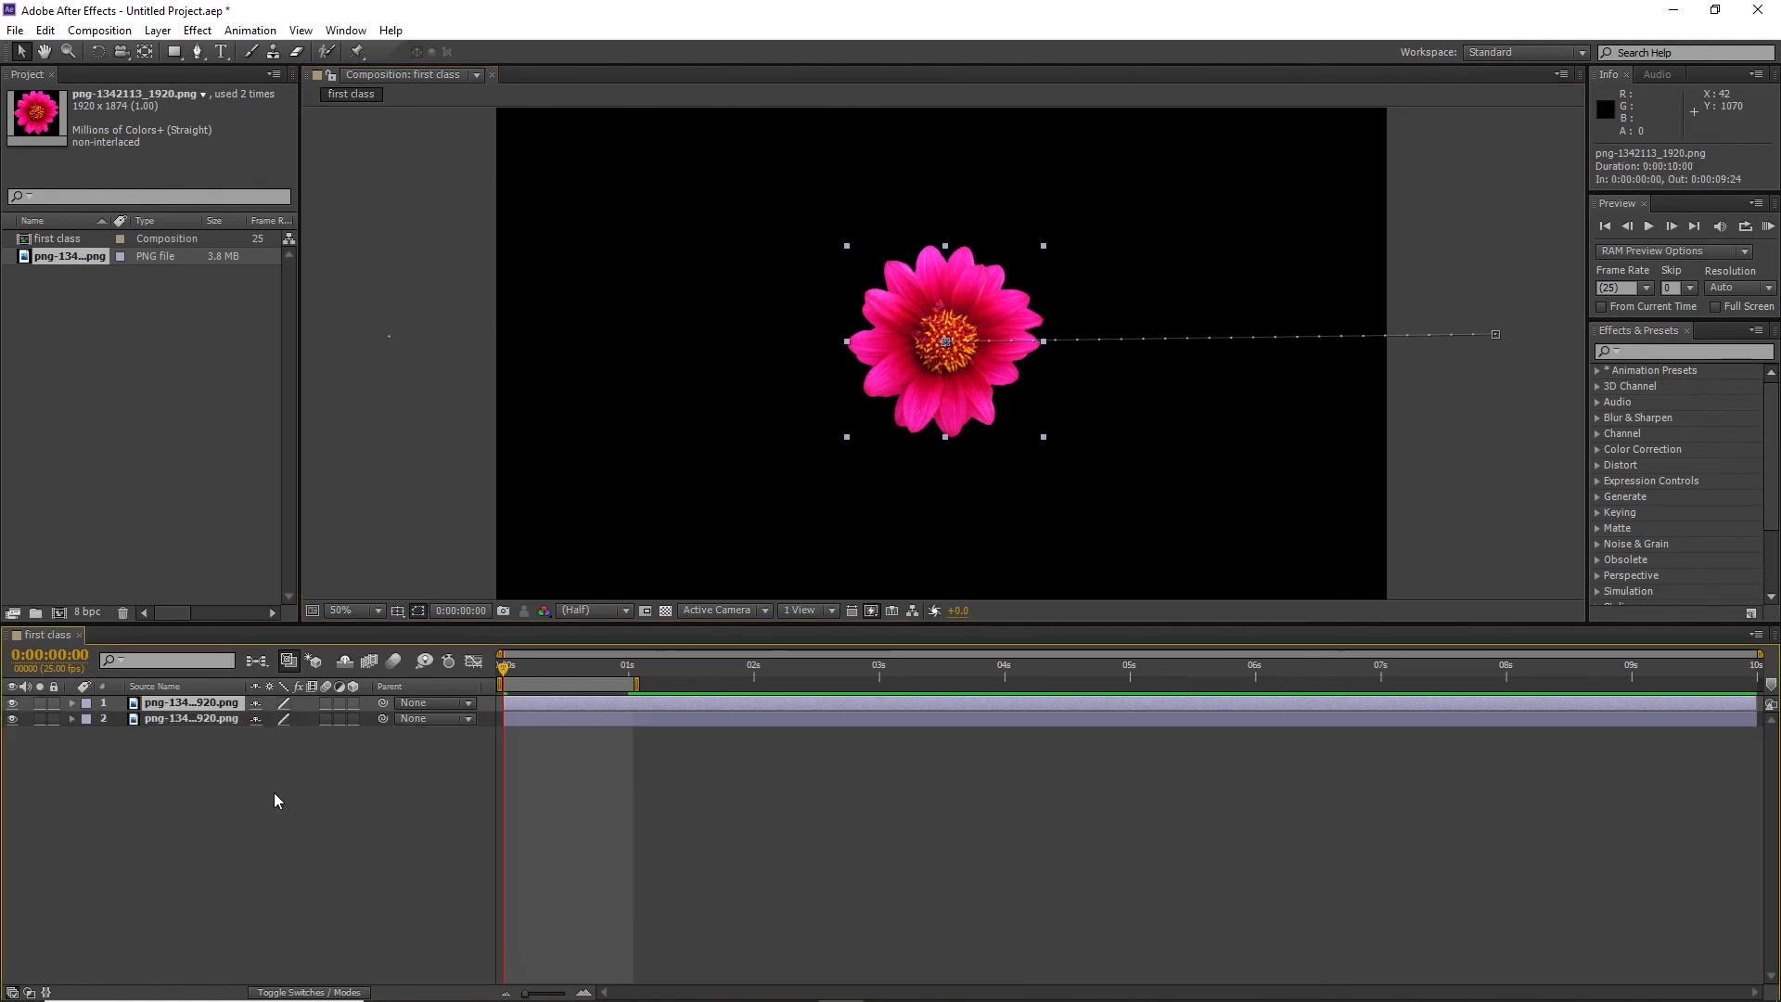
Show only the Scale and then only the Position property of the first flower layer
left_click(165, 731)
left_click(170, 707)
key("s")
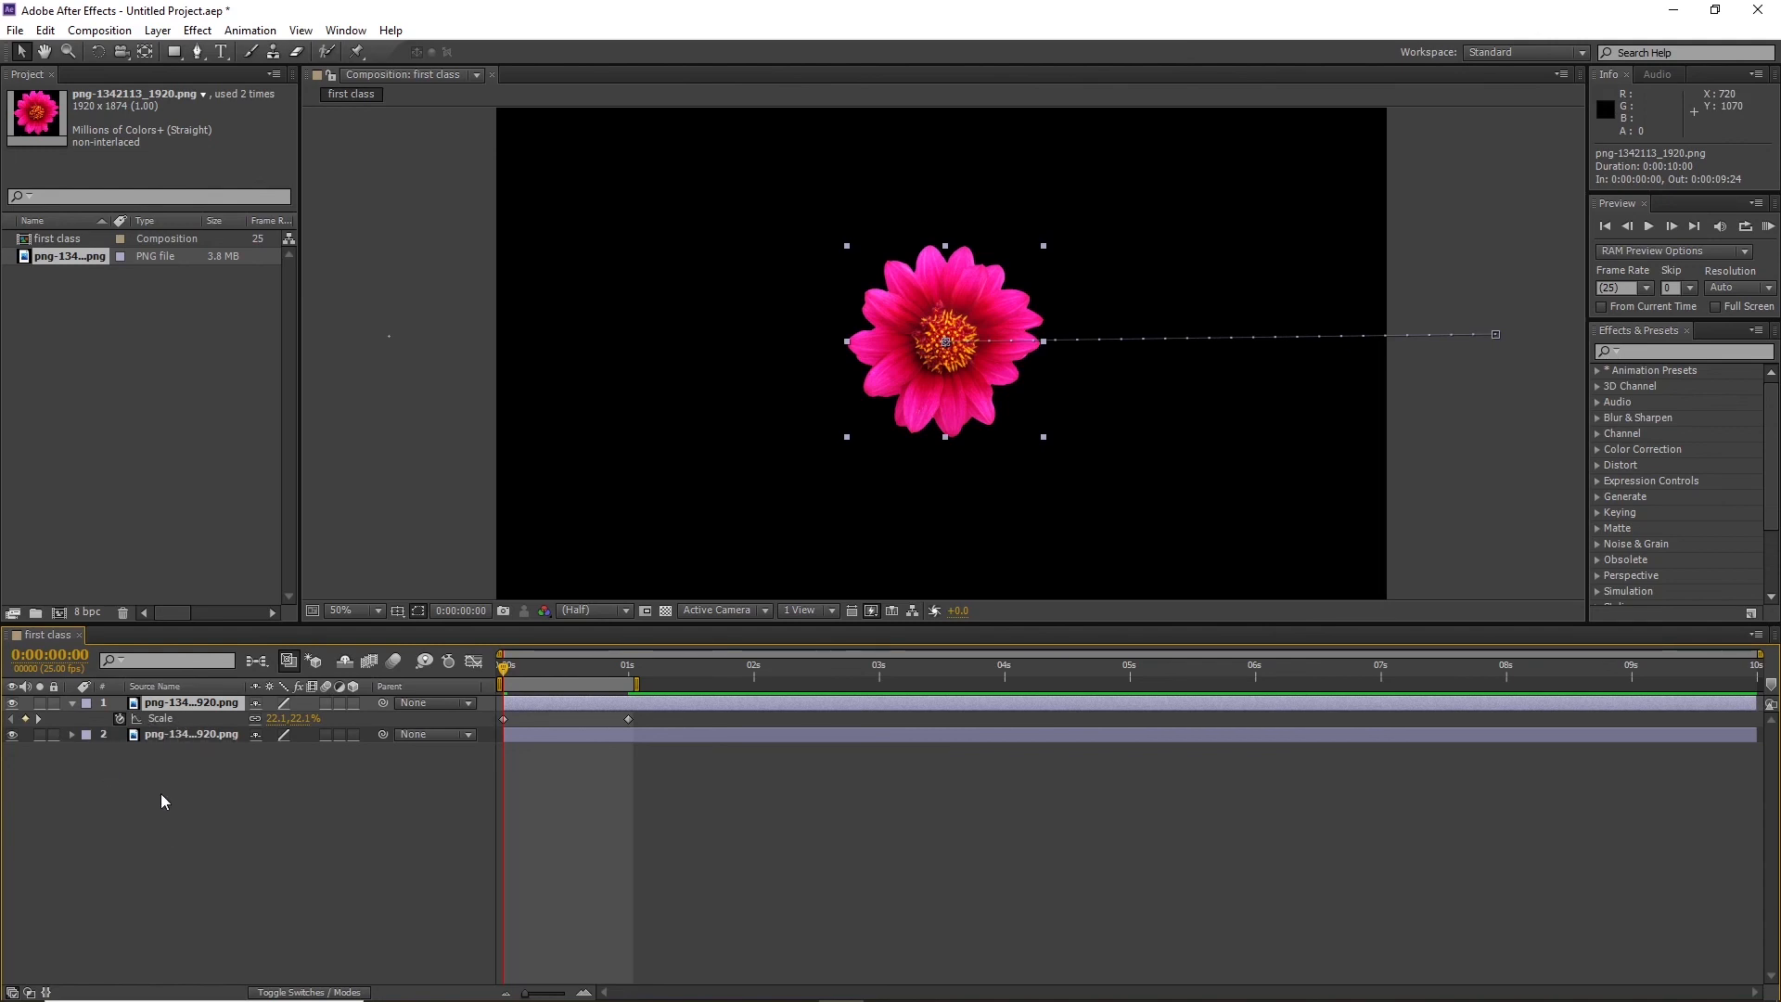
key("p")
left_click(70, 707)
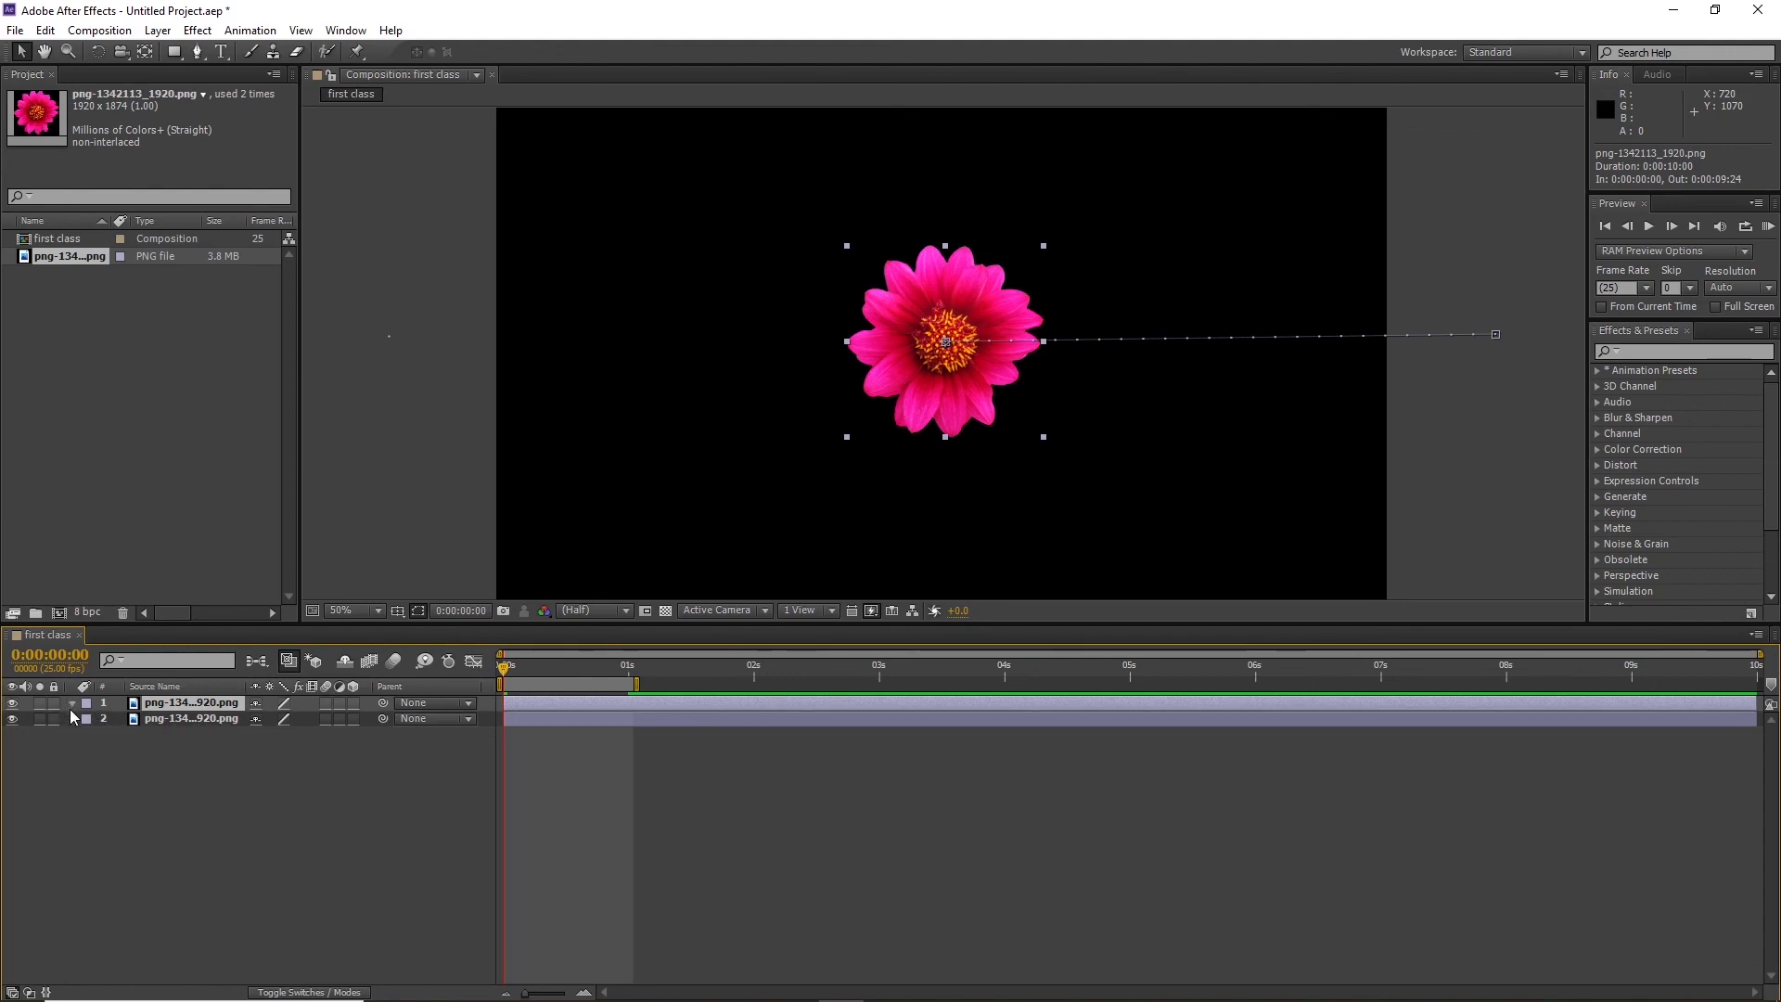
Review the first flower layer's full list of Transform properties and collapse the layer again
left_click(70, 707)
left_click(88, 720)
left_click(89, 720)
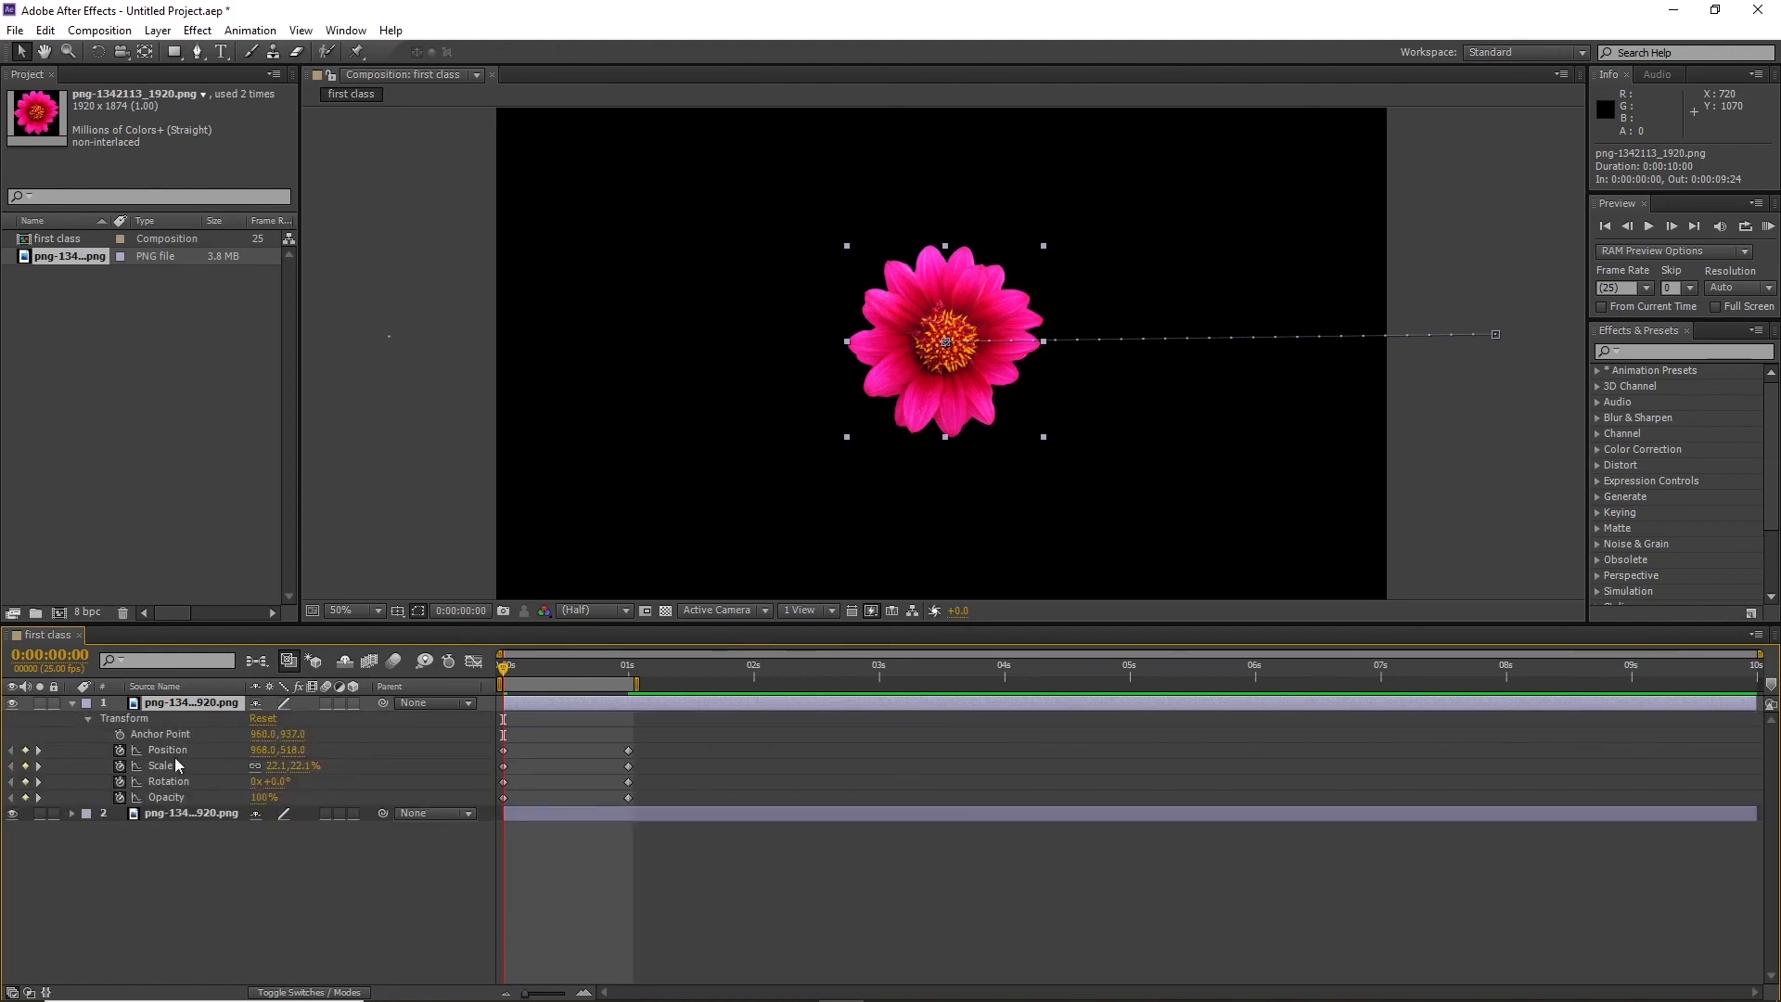
left_click(90, 719)
left_click(72, 703)
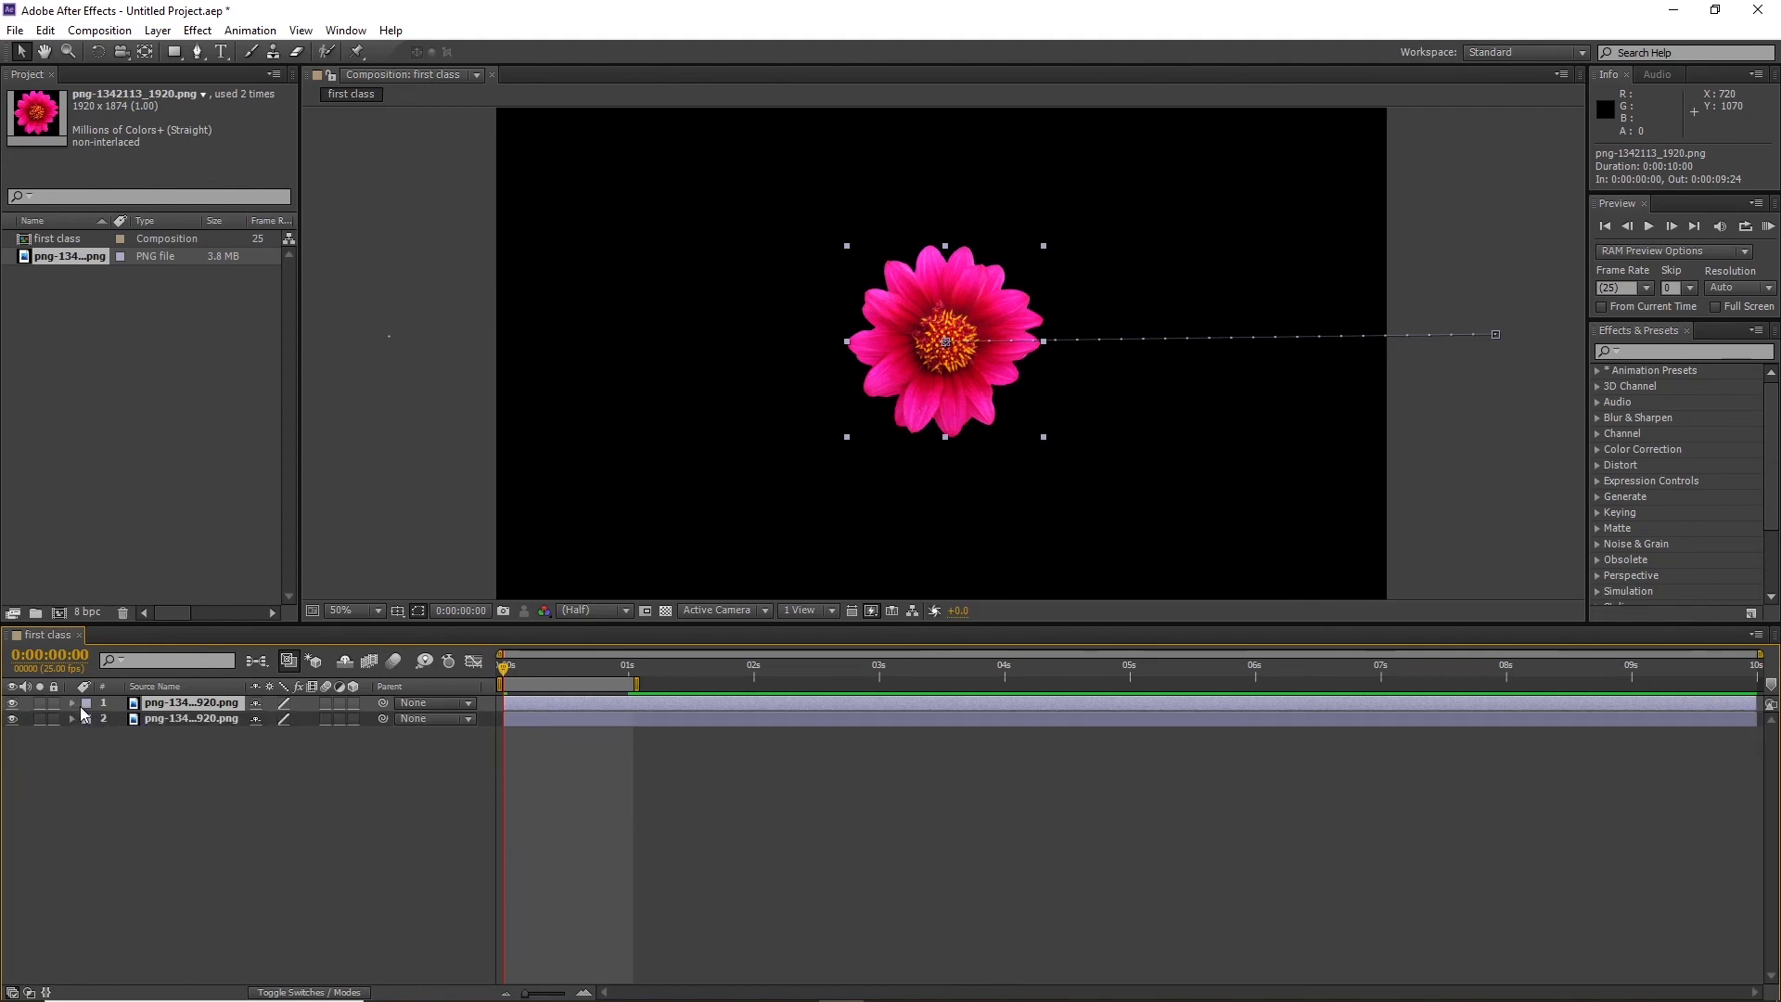
Show only the Position, Scale and Opacity properties of the second flower layer in turn
left_click(191, 719)
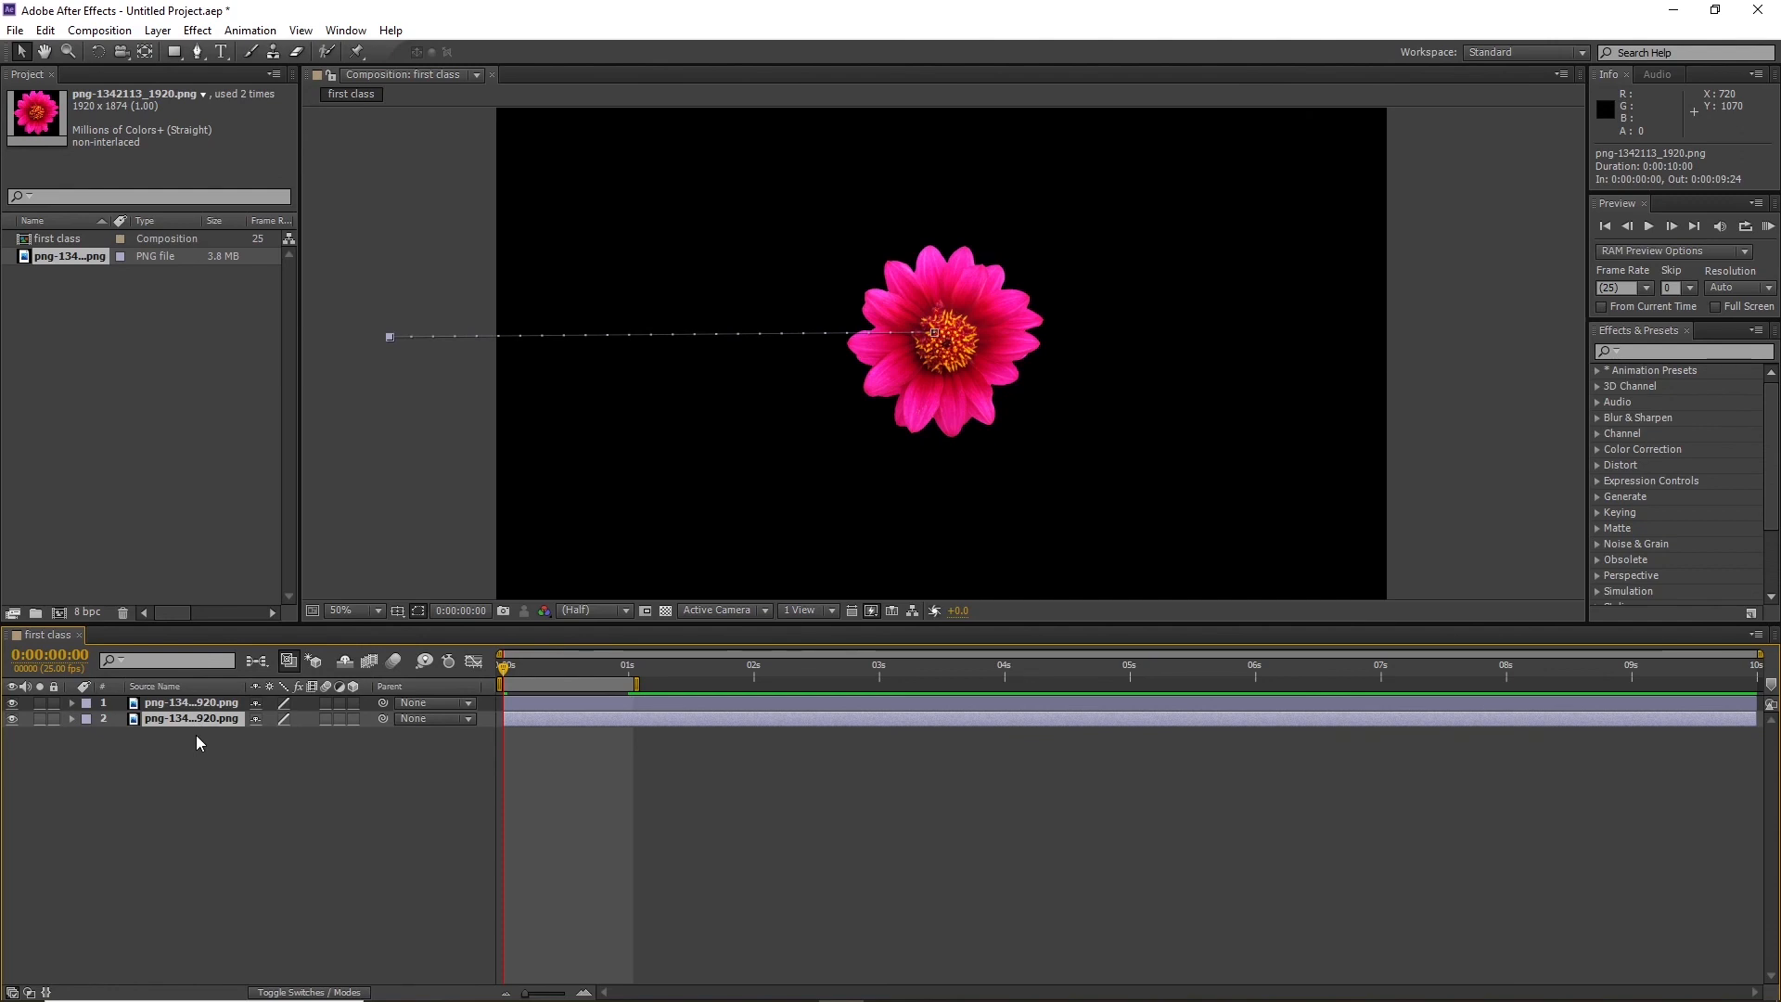
key("p")
key("s")
key("p")
key("s")
key("End")
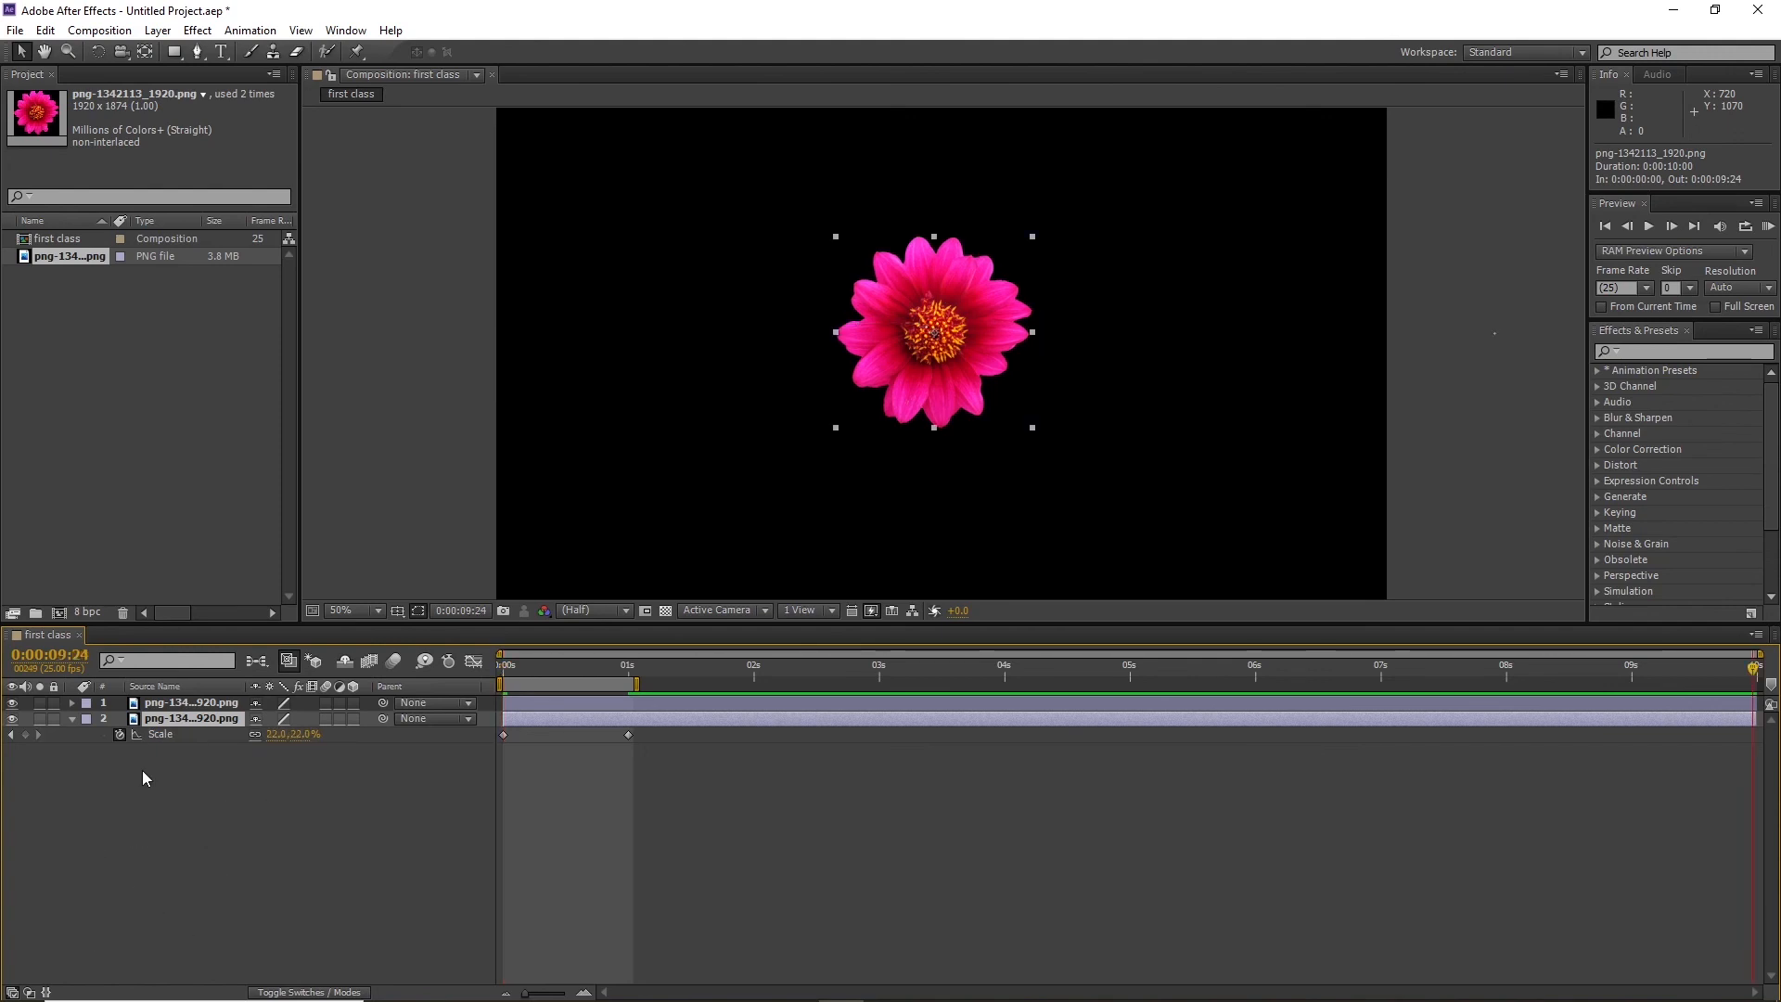
key("t")
Check the second flower layer's full Transform list, isolate its Rotation and Opacity in turn, and scrub back to 0:00:00:00
left_click(71, 718)
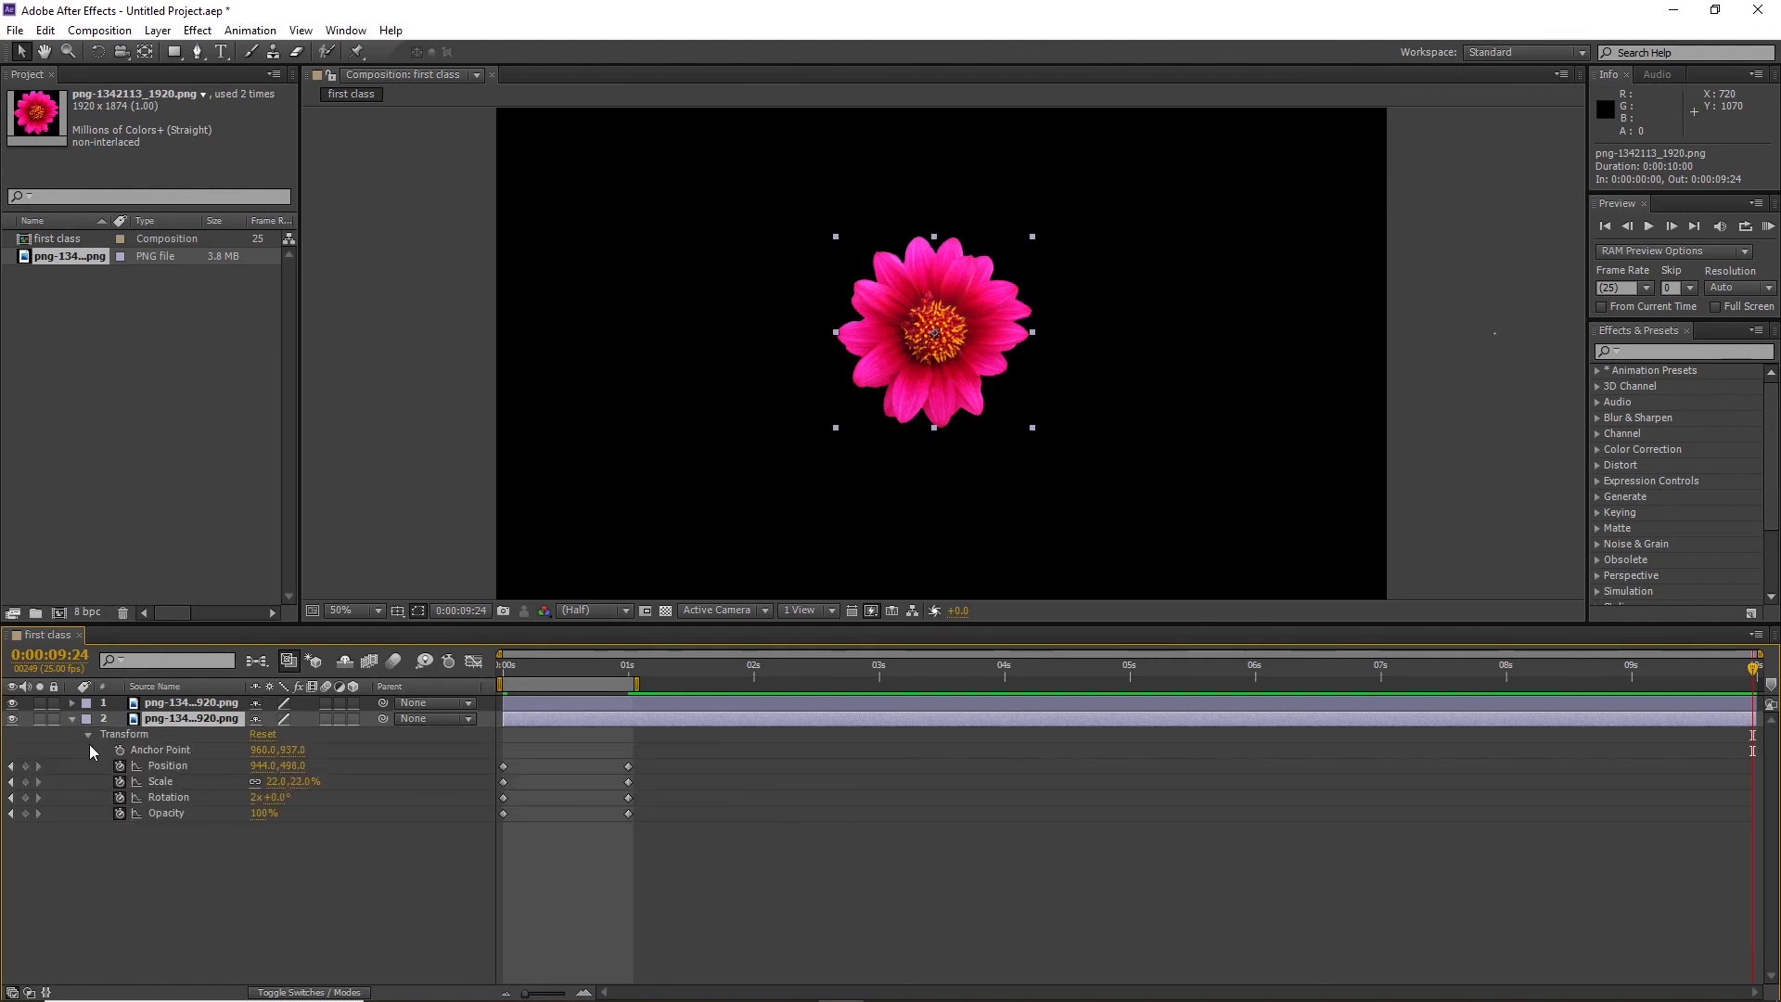
left_click(72, 718)
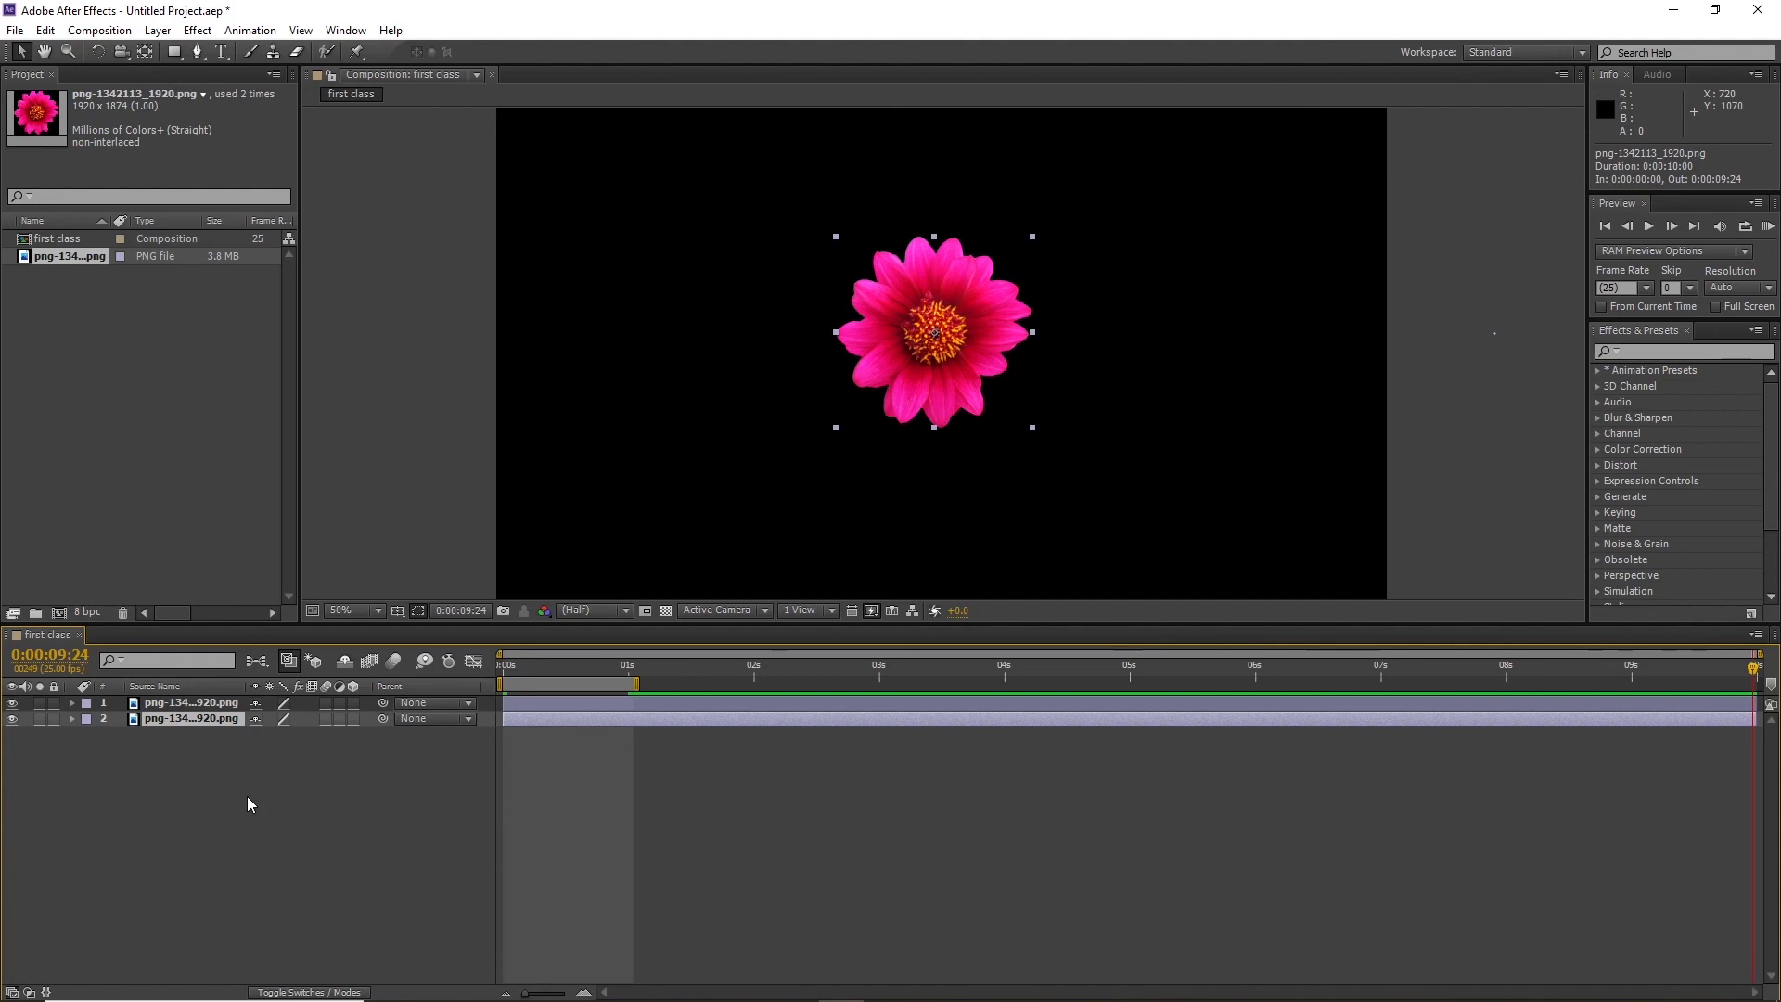
key("r")
key("t")
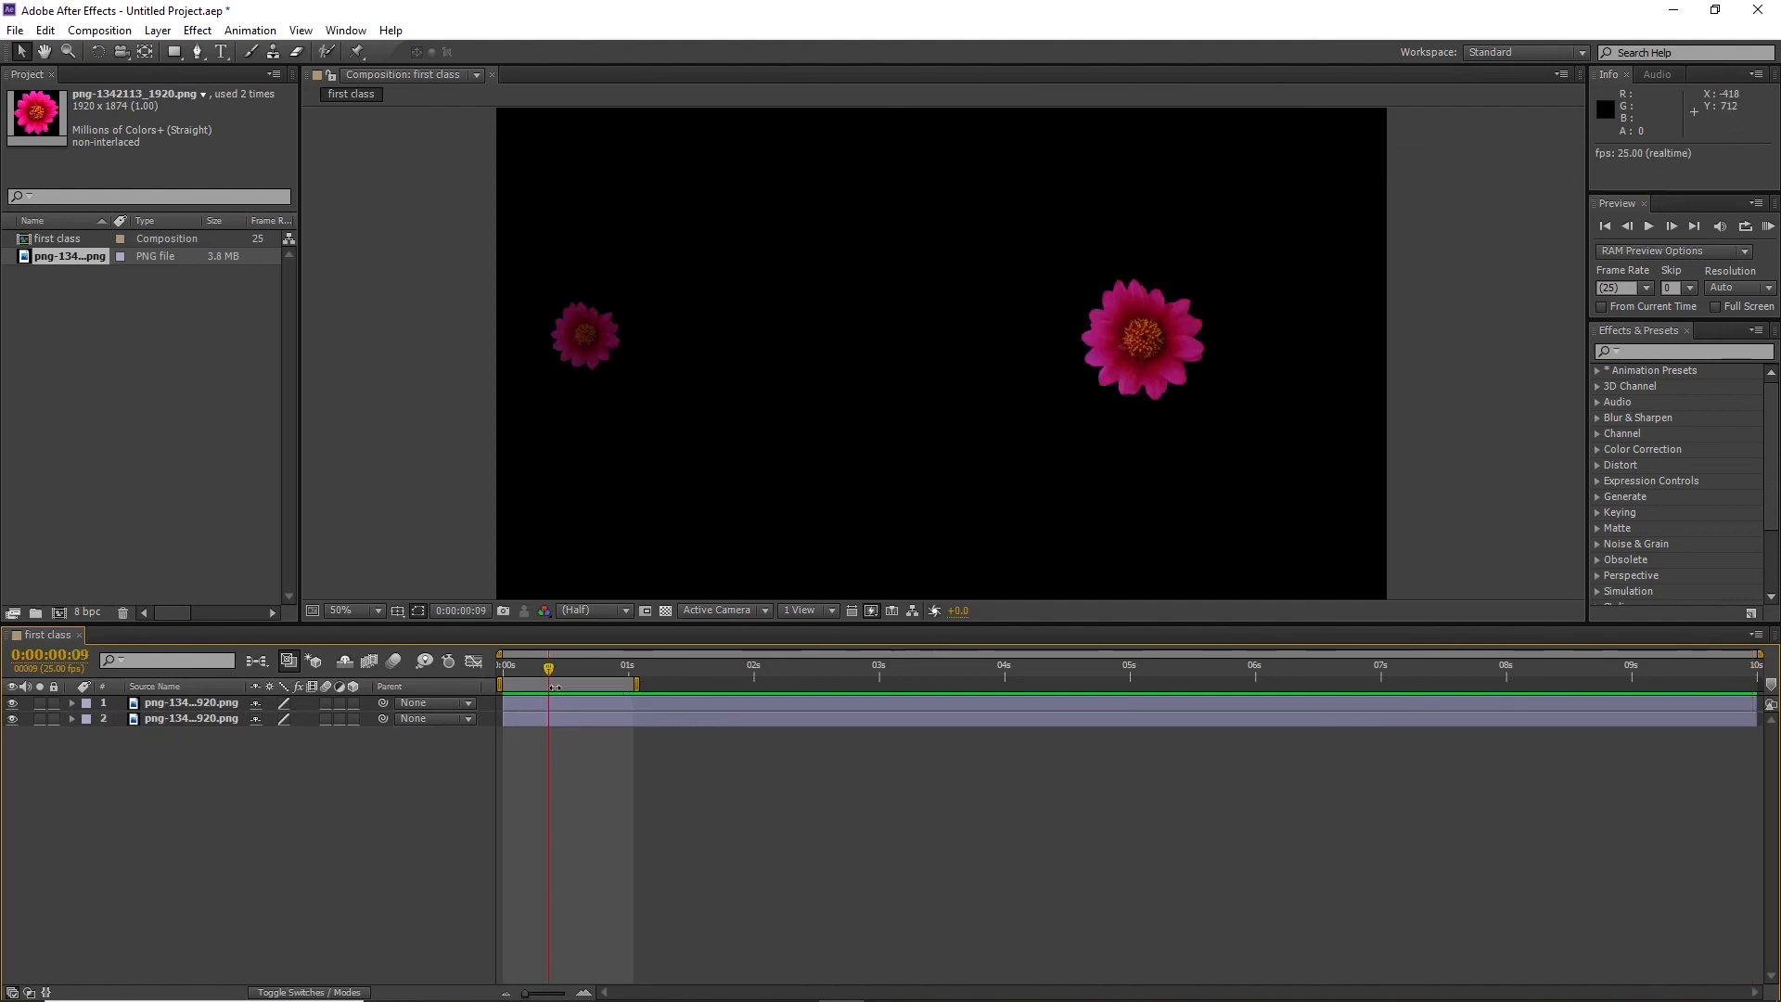
left_click_drag(550, 672, 447, 689)
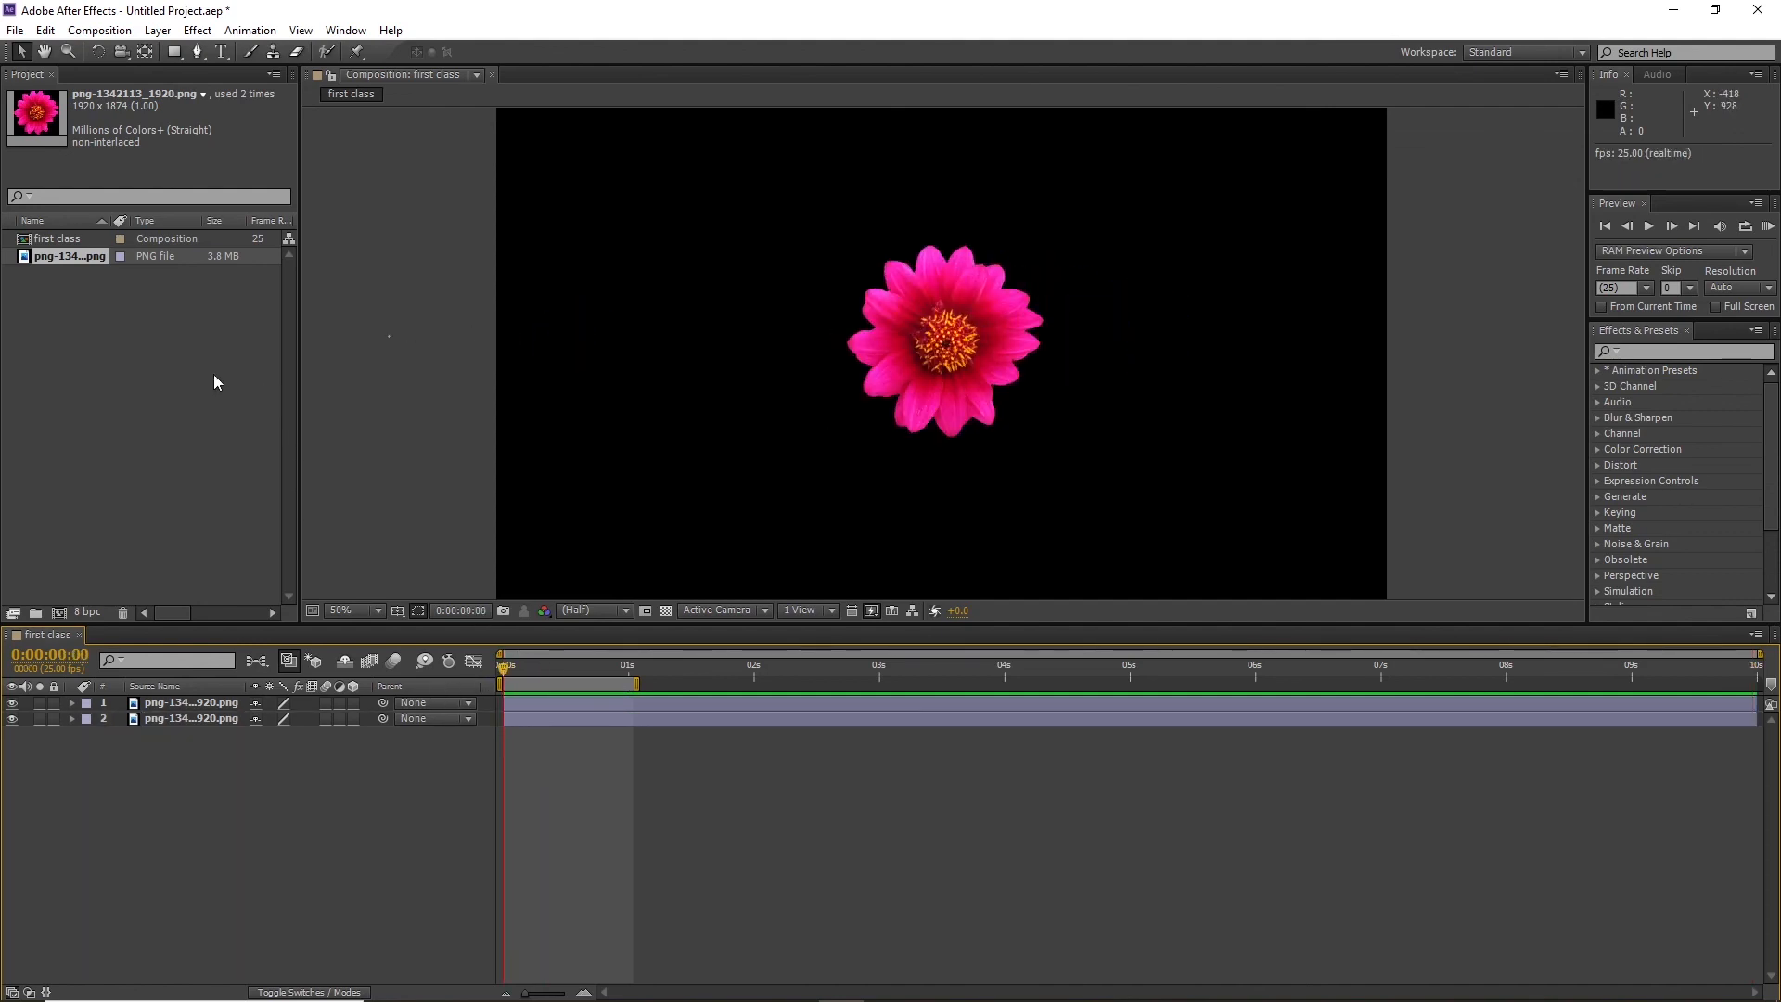
Save the project as "First Class" in the After Effects folder inside Music
left_click(15, 29)
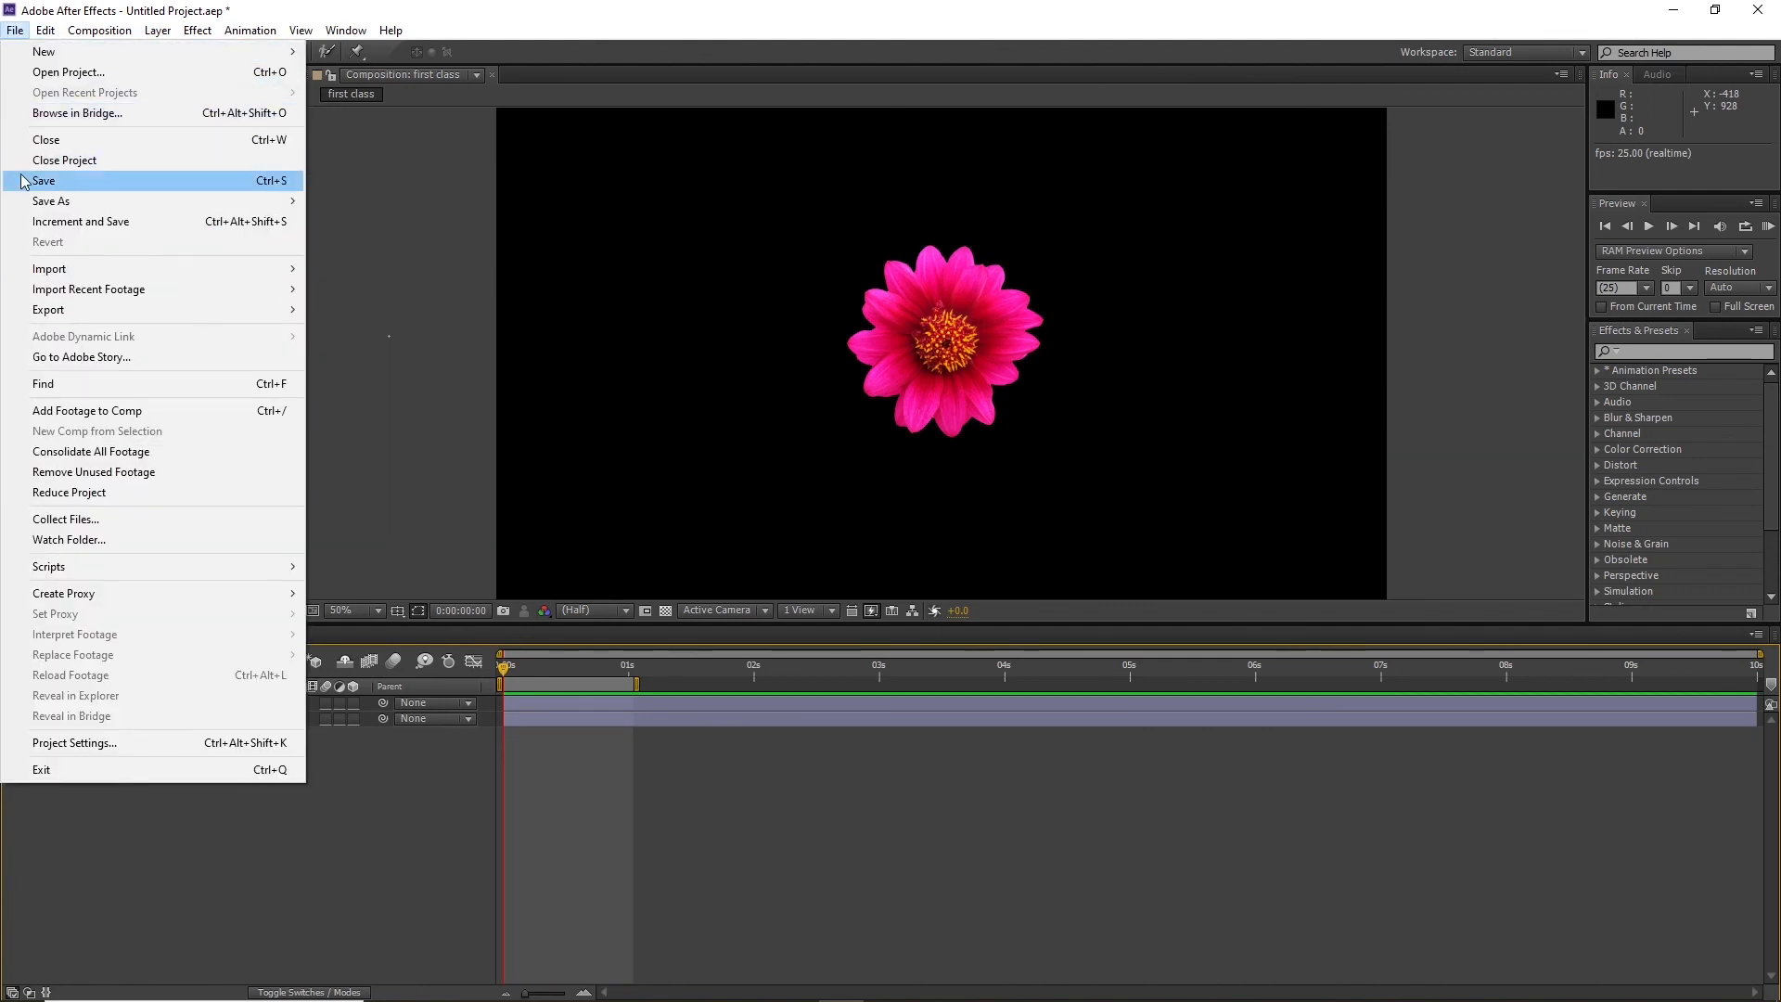
left_click(25, 181)
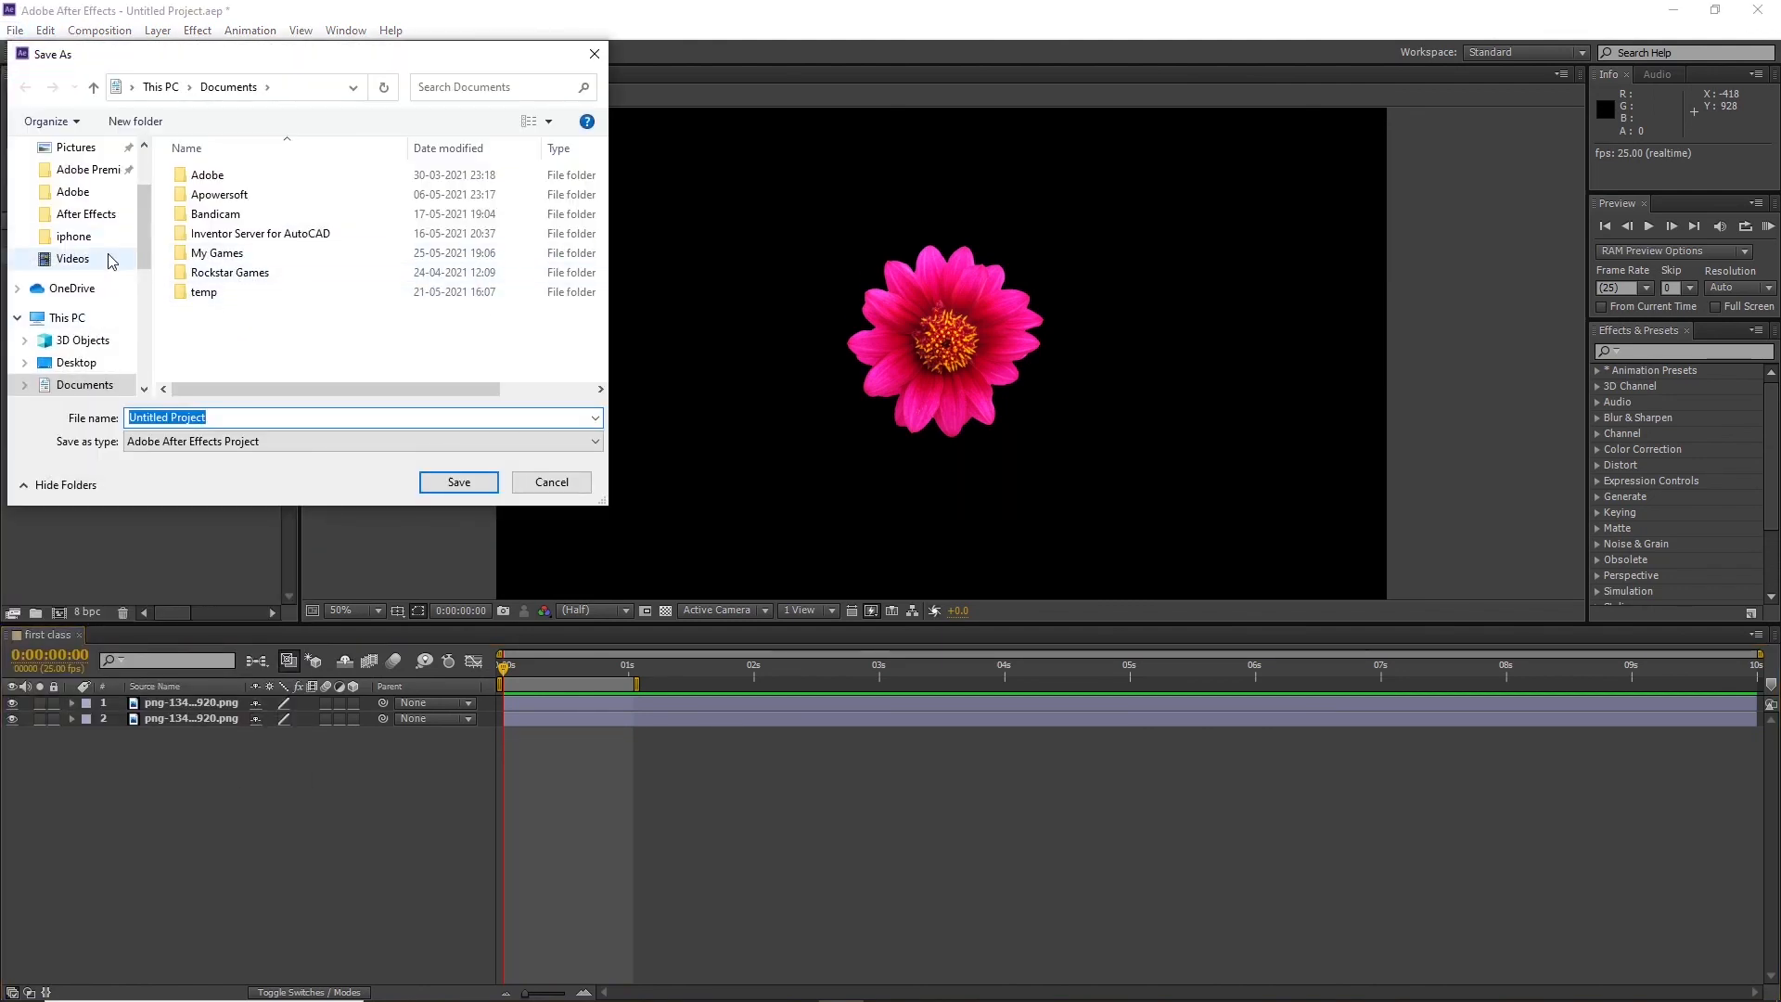
left_click(74, 258)
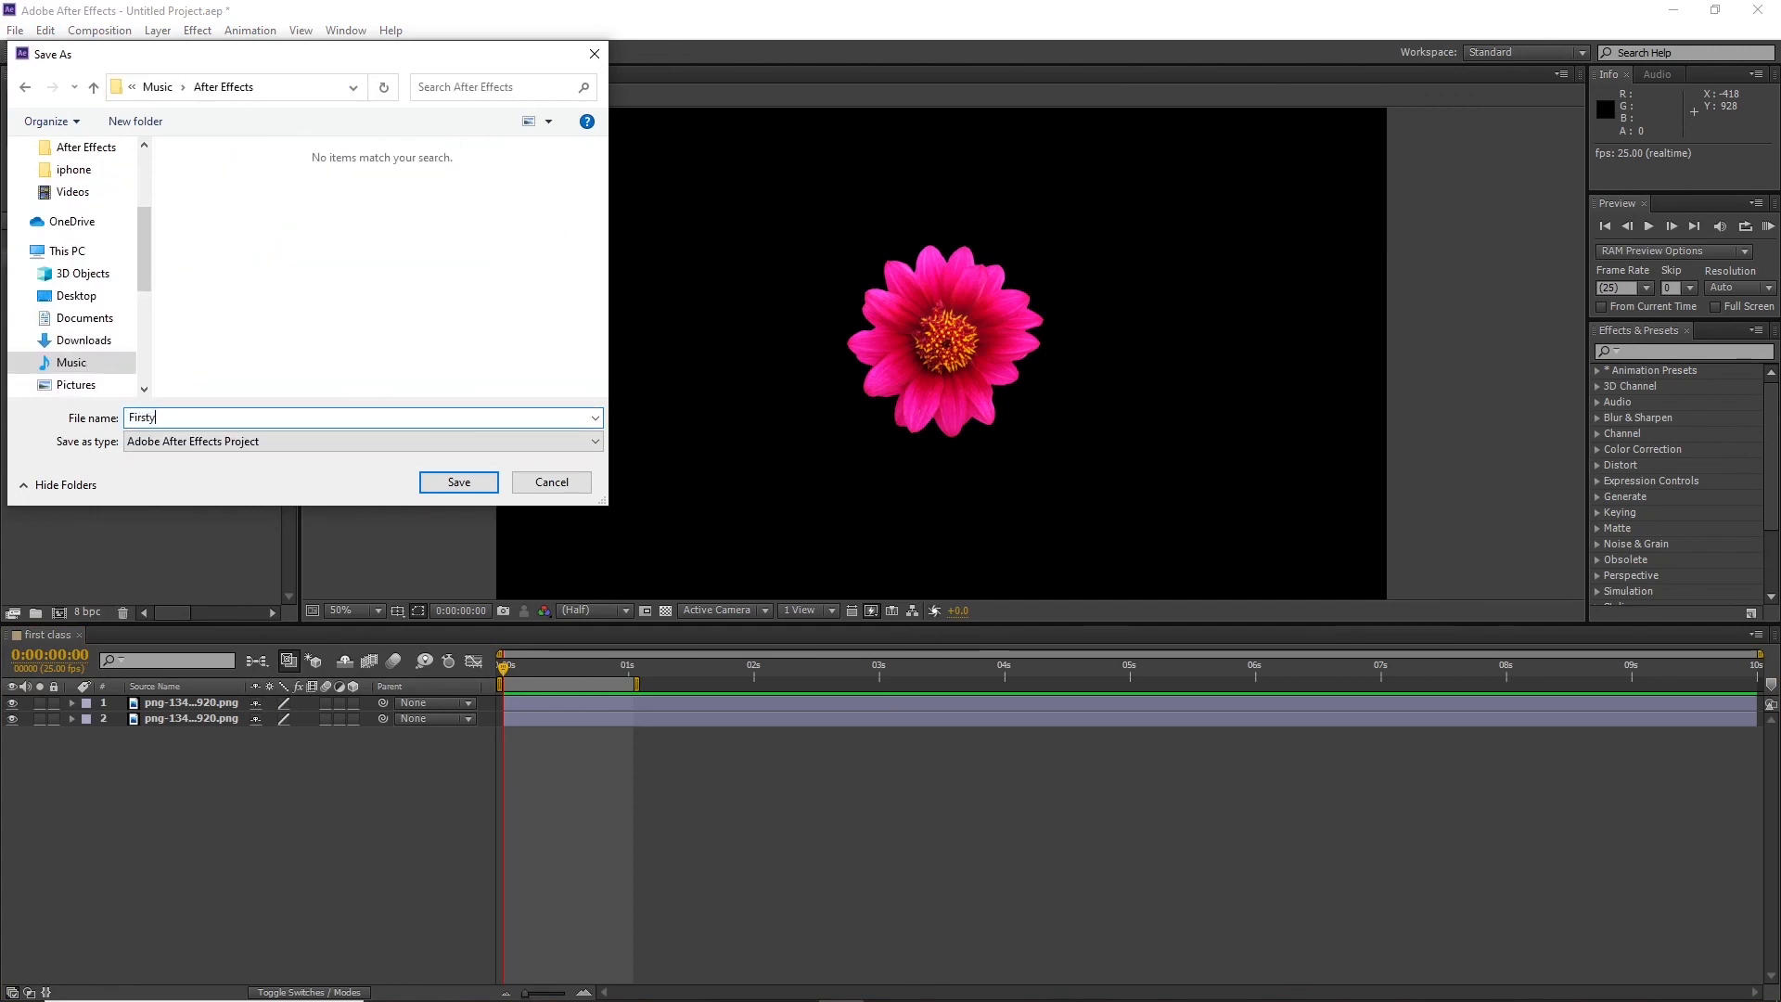
type("First Class")
left_click(458, 483)
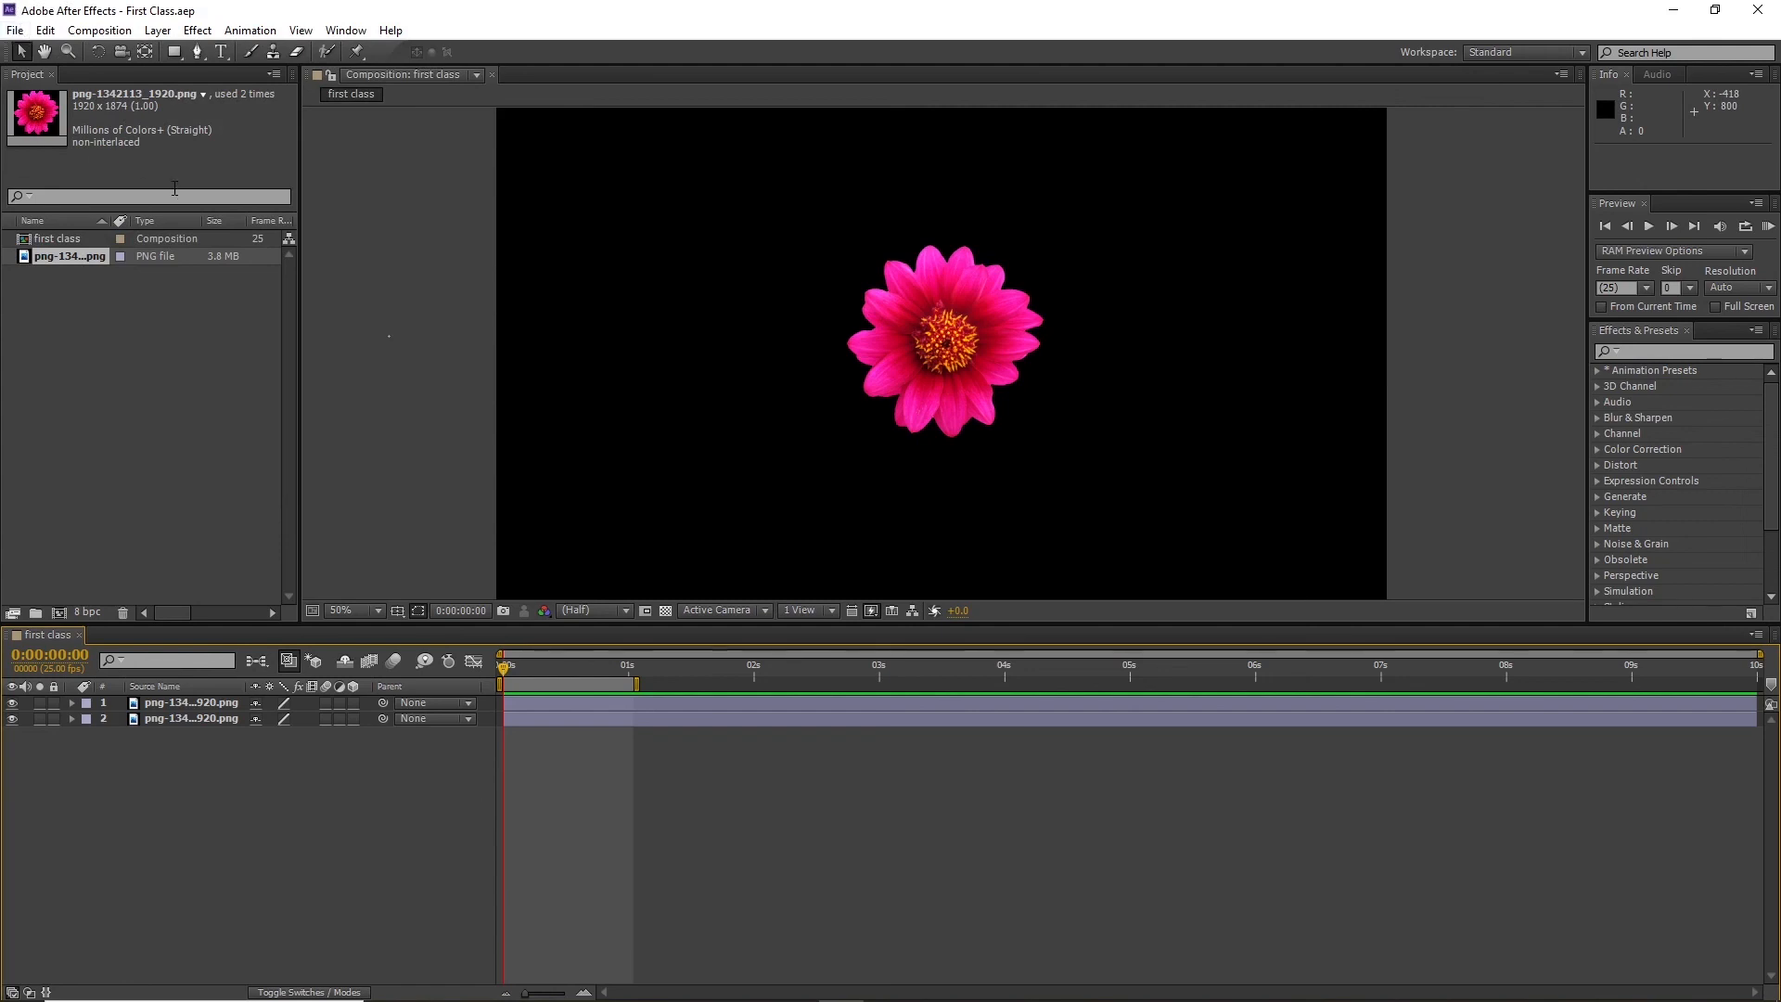
Start a new, empty project
key("ctrl+alt+n")
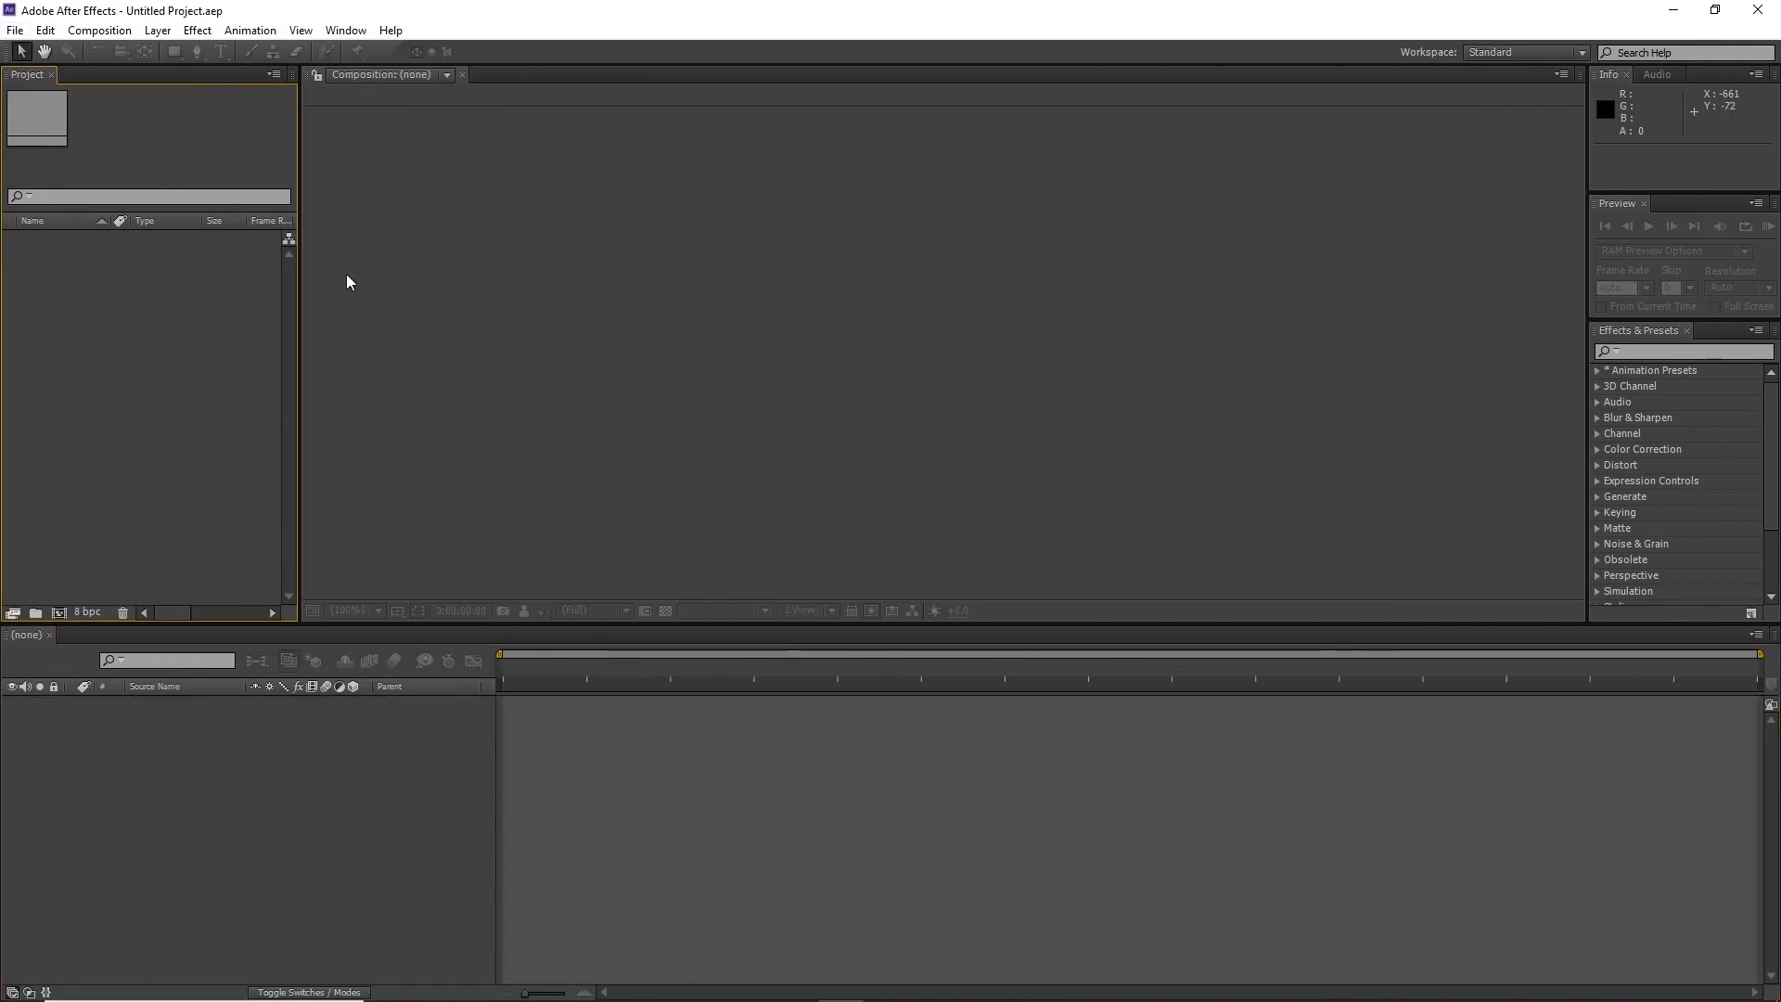
right_click(139, 304)
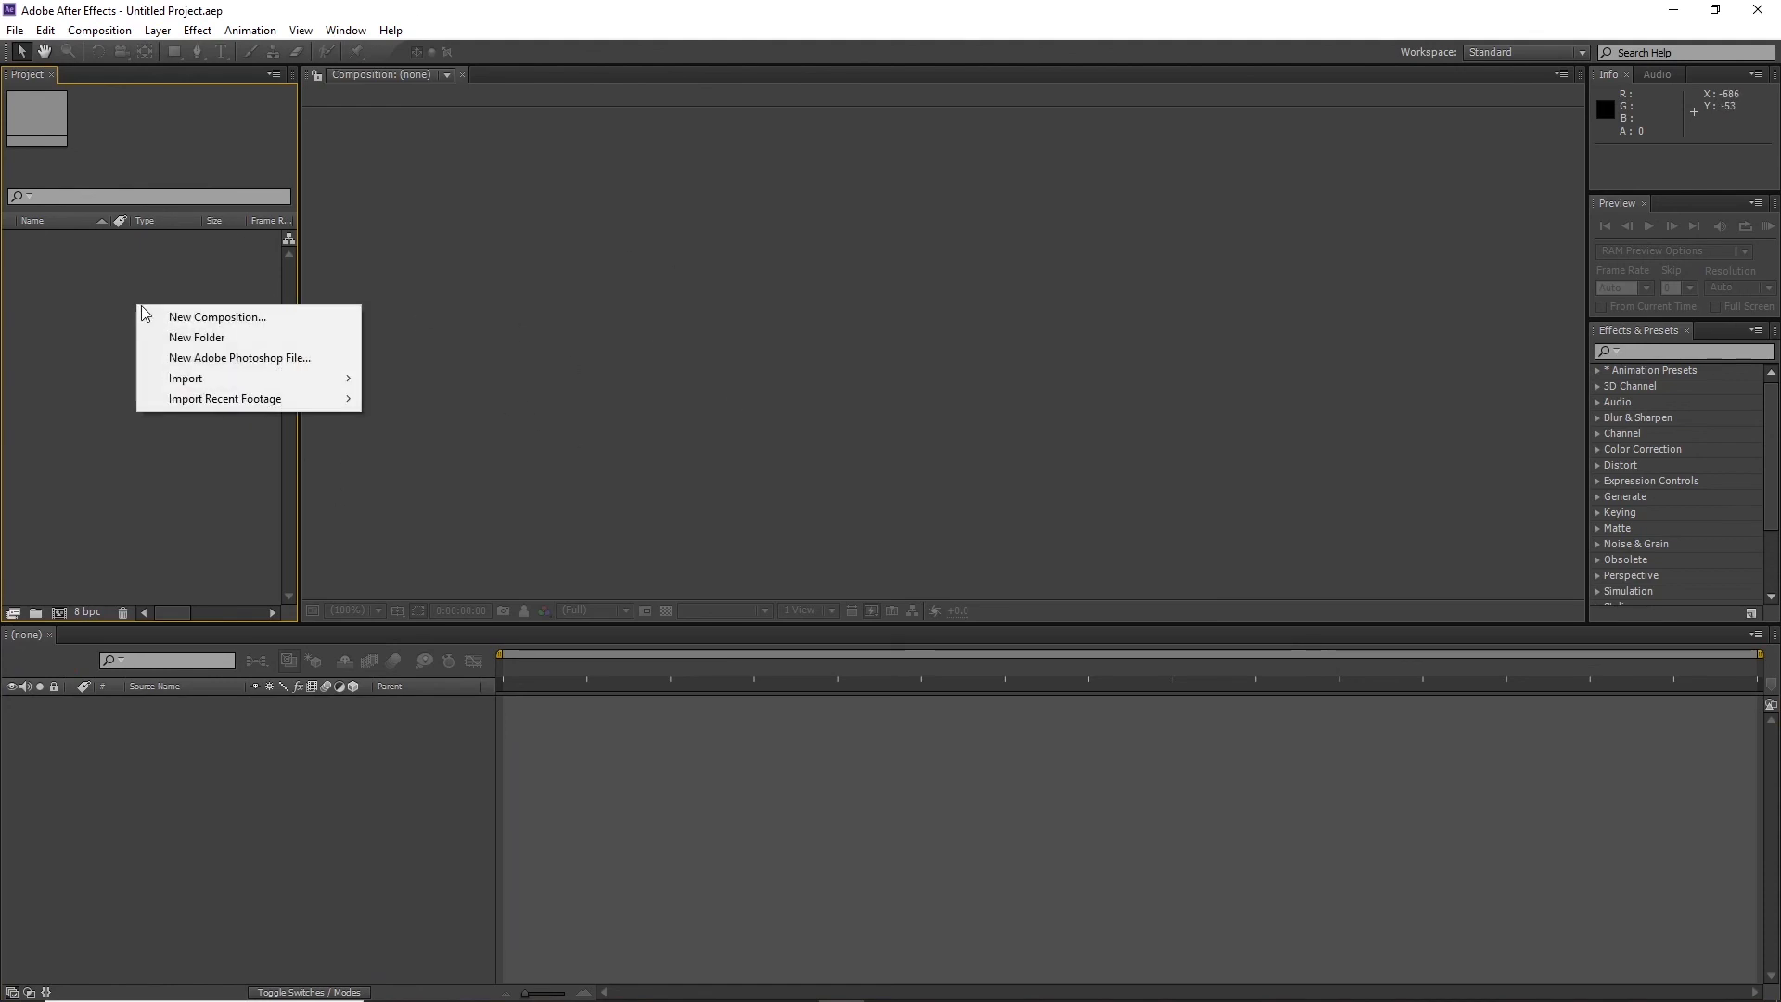
left_click(125, 304)
double_click(125, 304)
left_click(506, 55)
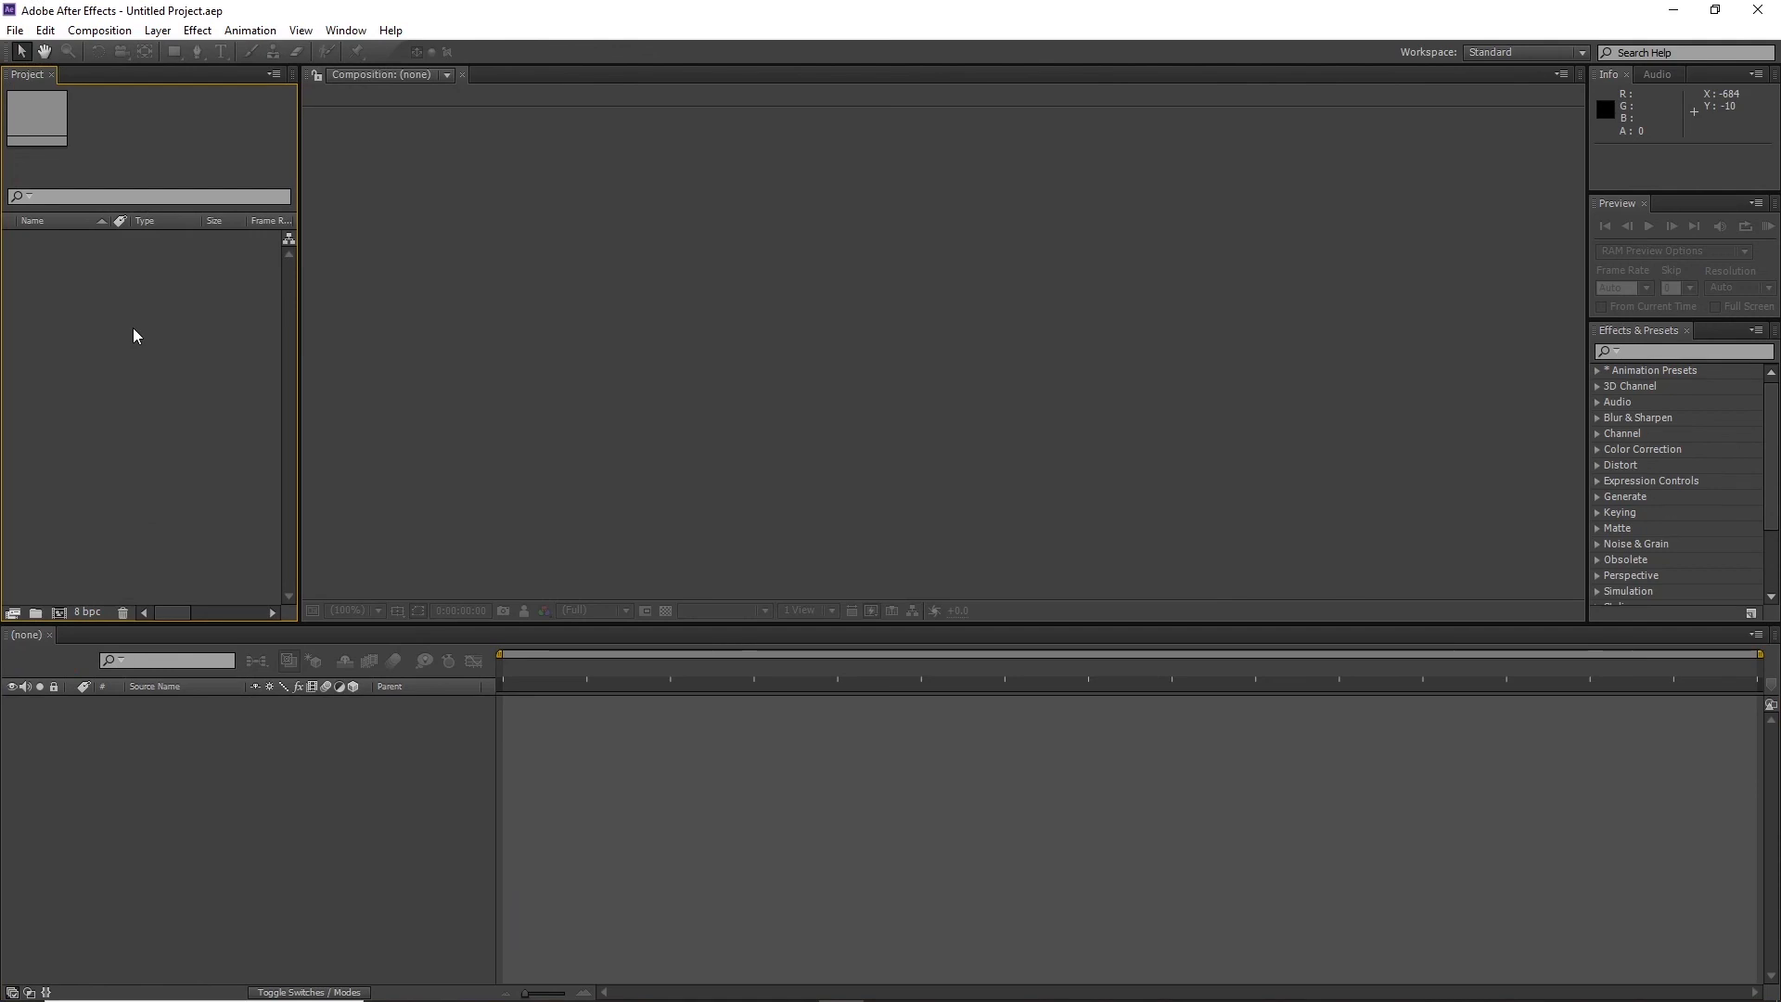
Import the saved project file First Class.aep from the After Effects folder into the empty project
double_click(158, 312)
left_click(151, 158)
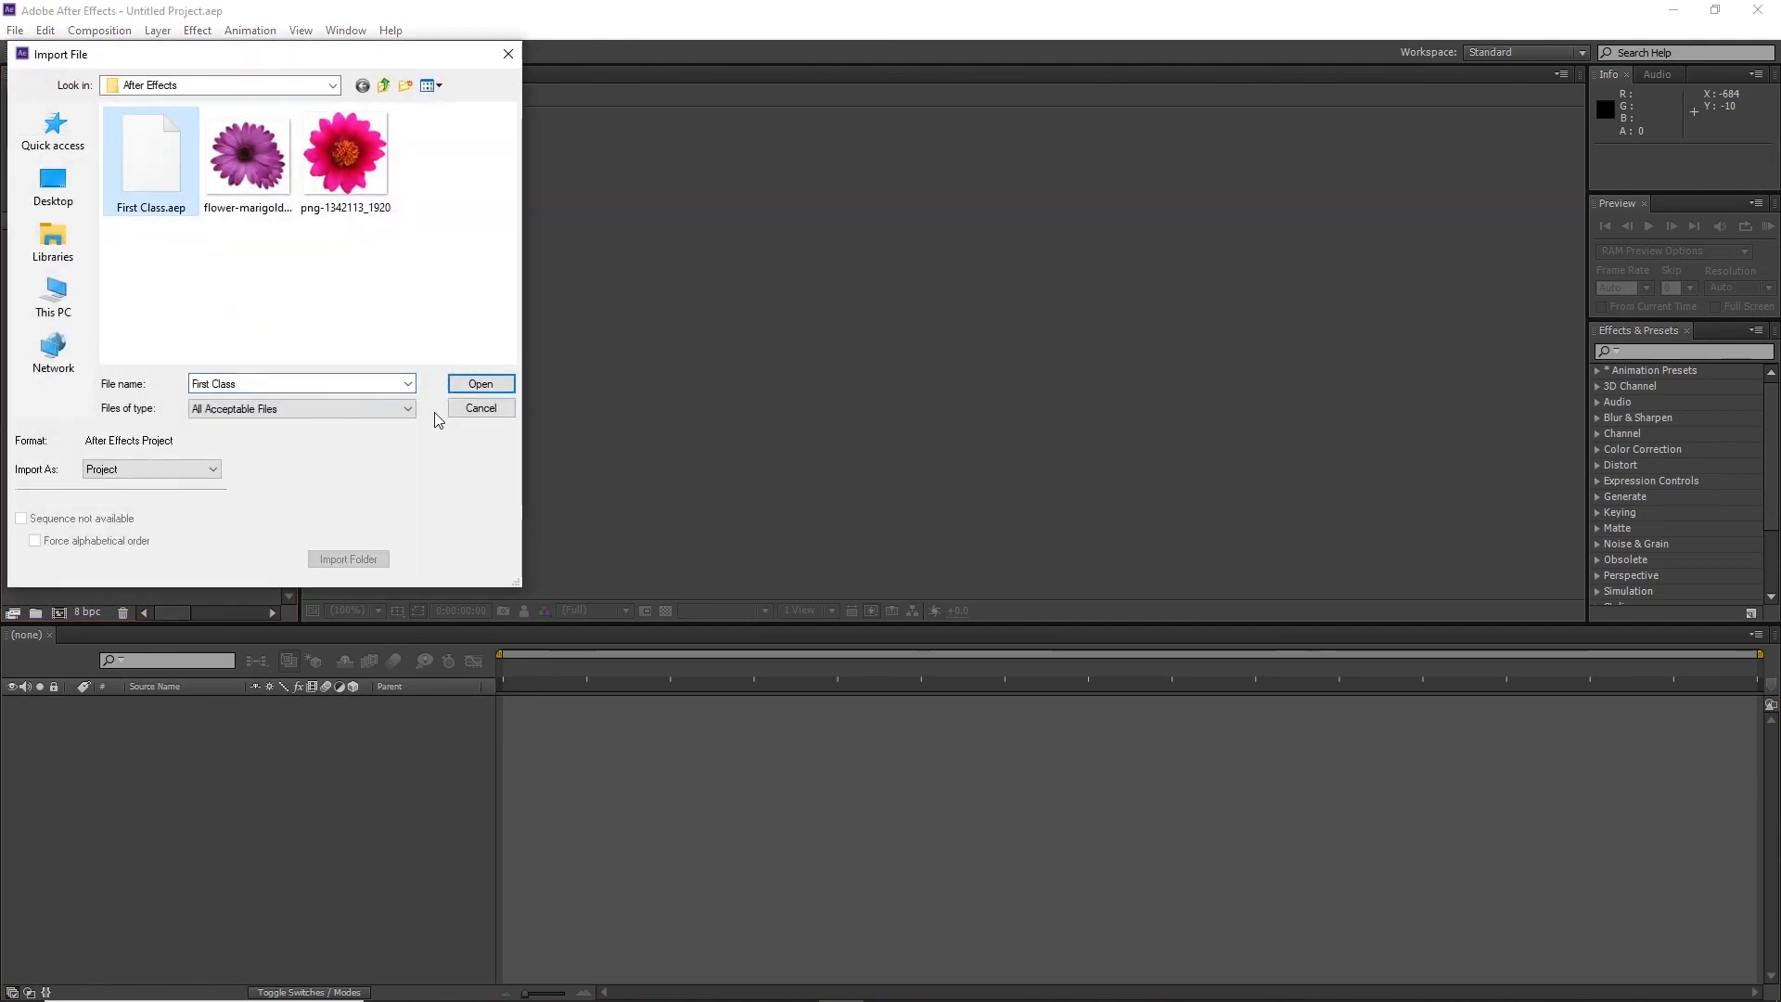
left_click(175, 232)
left_click(174, 179)
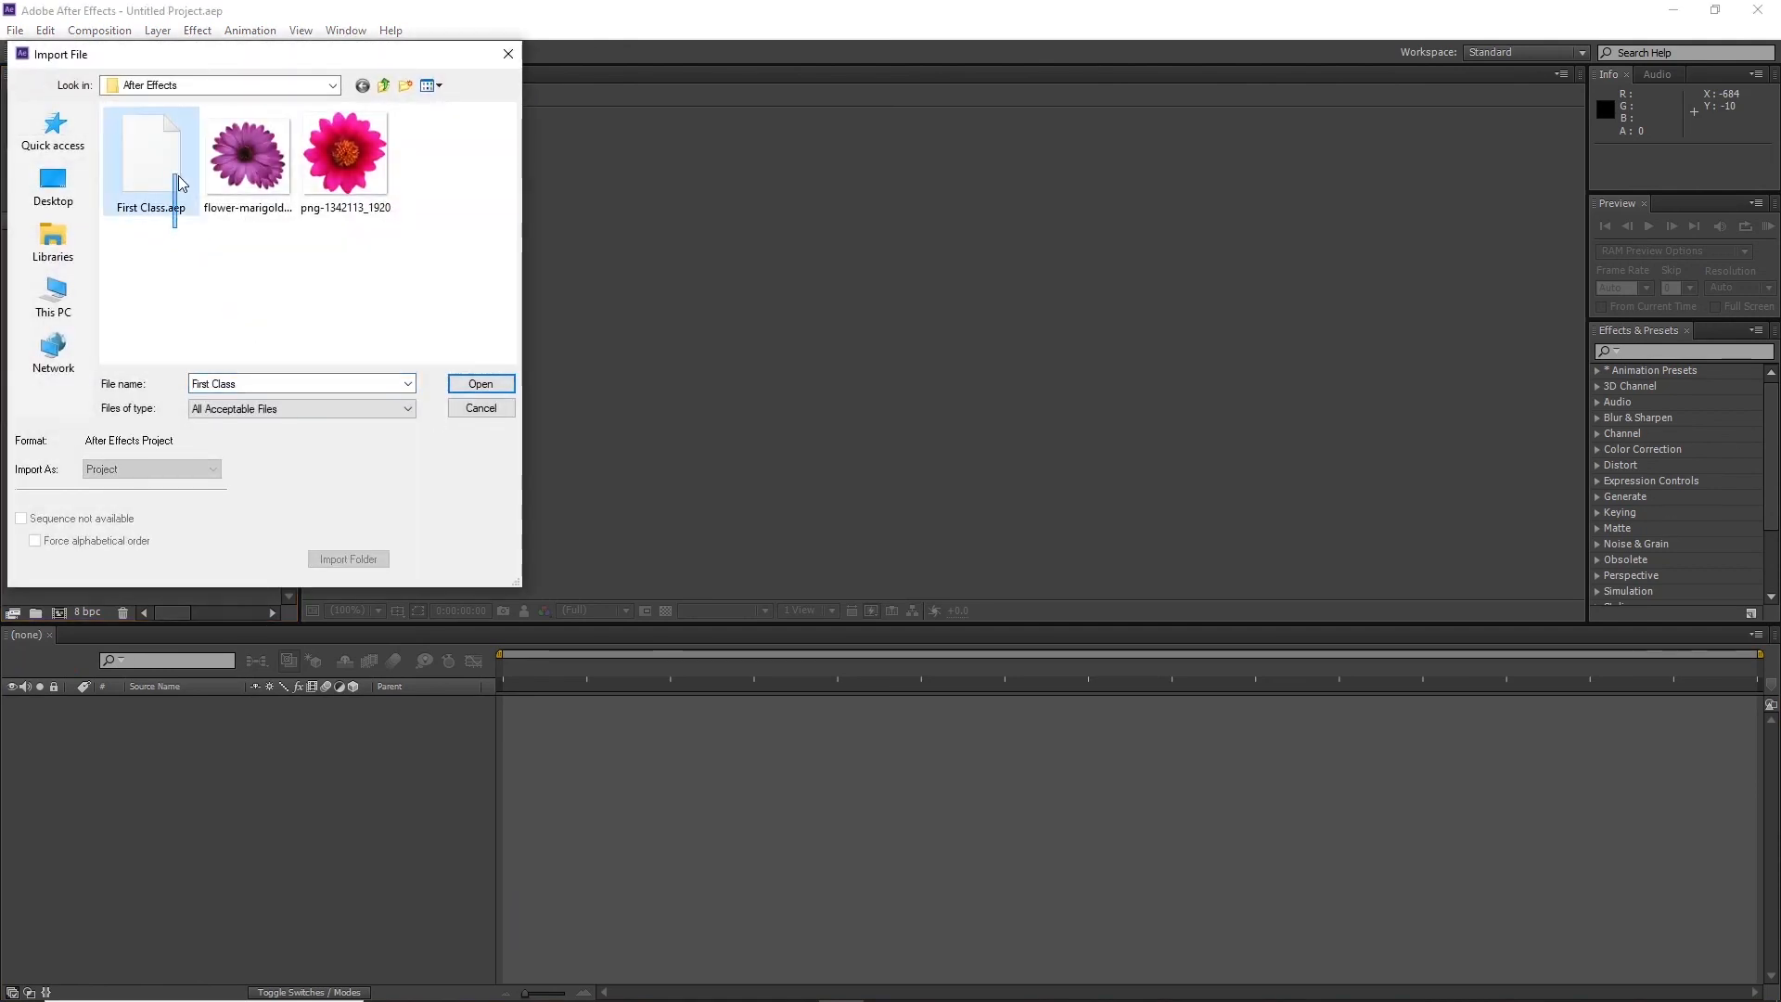
left_click(166, 249)
left_click(171, 208)
left_click(488, 385)
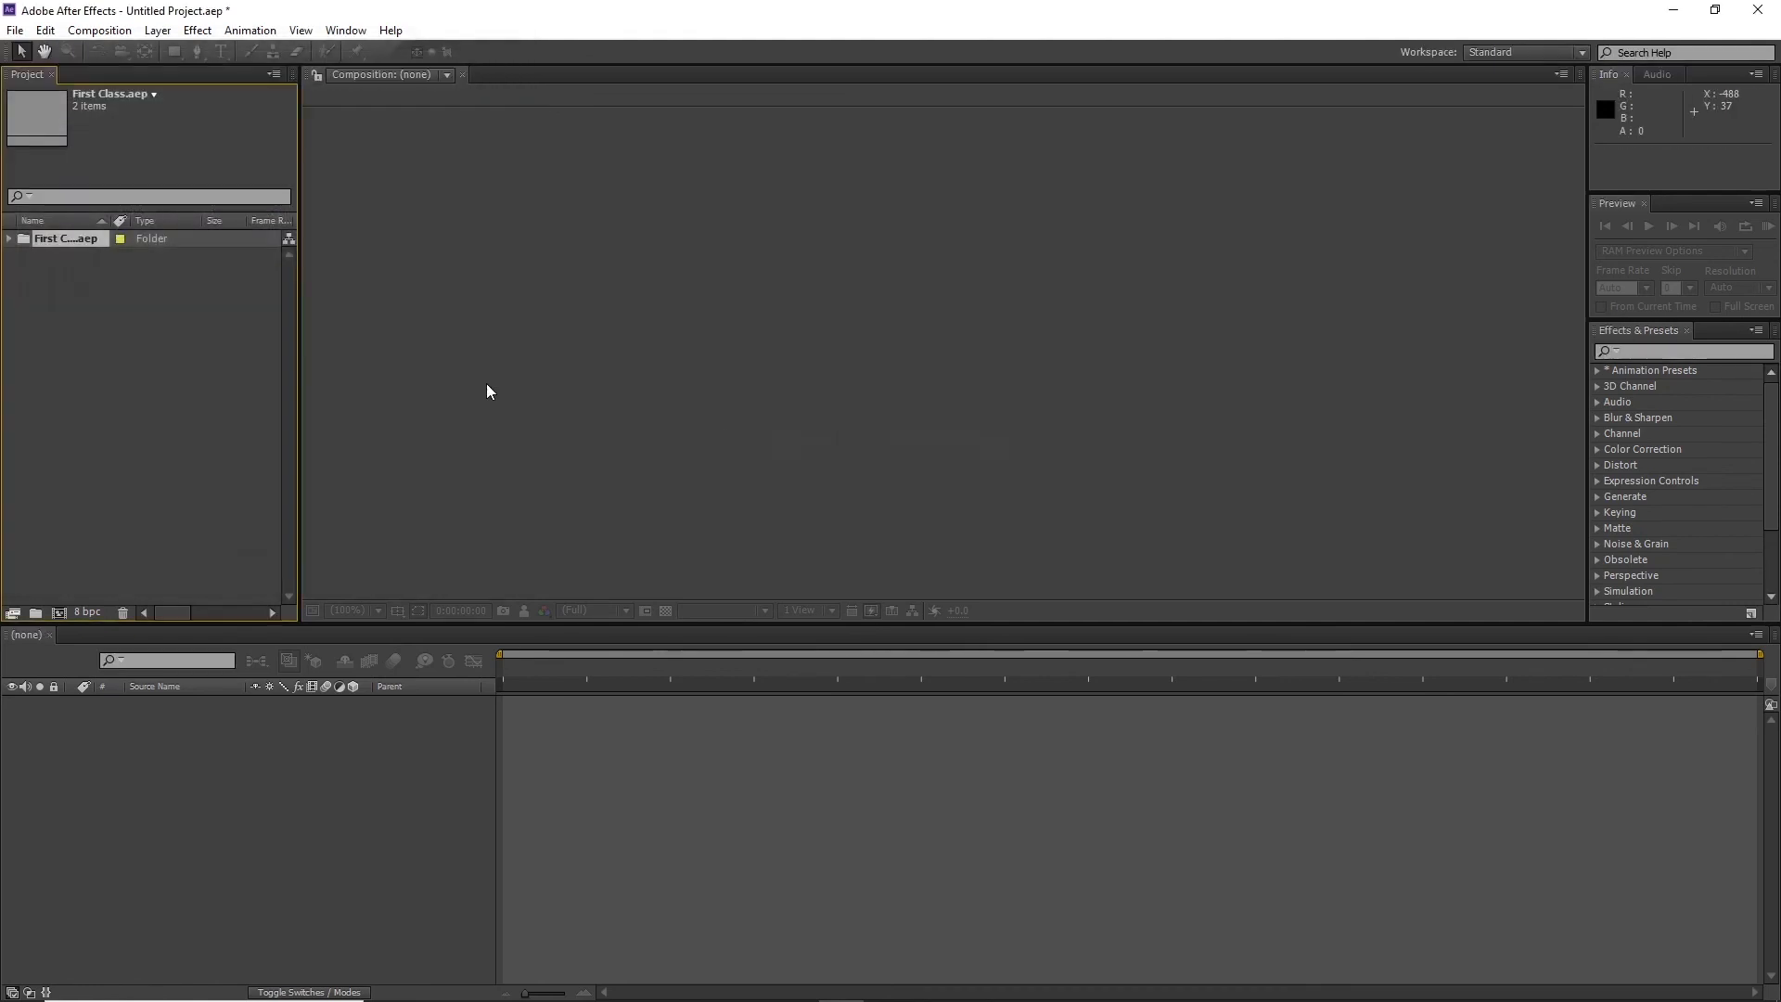
Expand the imported First Class.aep folder and open its "first class" composition
left_click(9, 240)
left_click(66, 258)
double_click(67, 258)
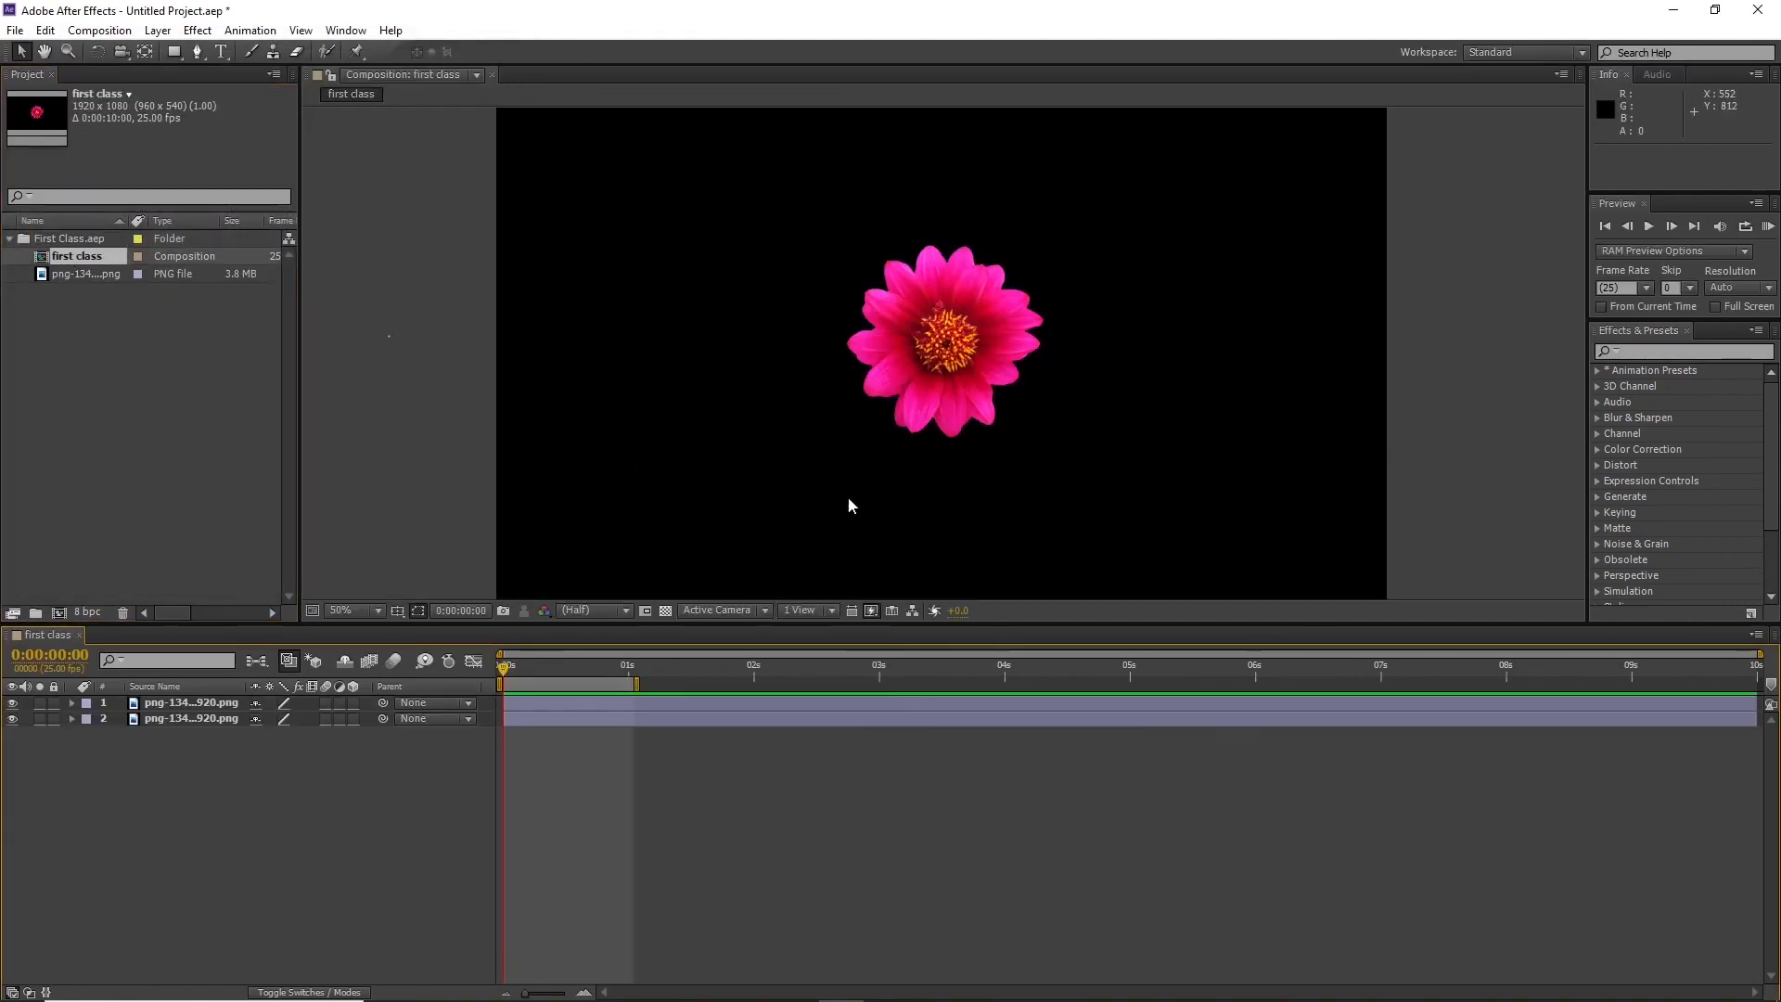
Play back the imported "first class" composition to check the flower animation
key("space")
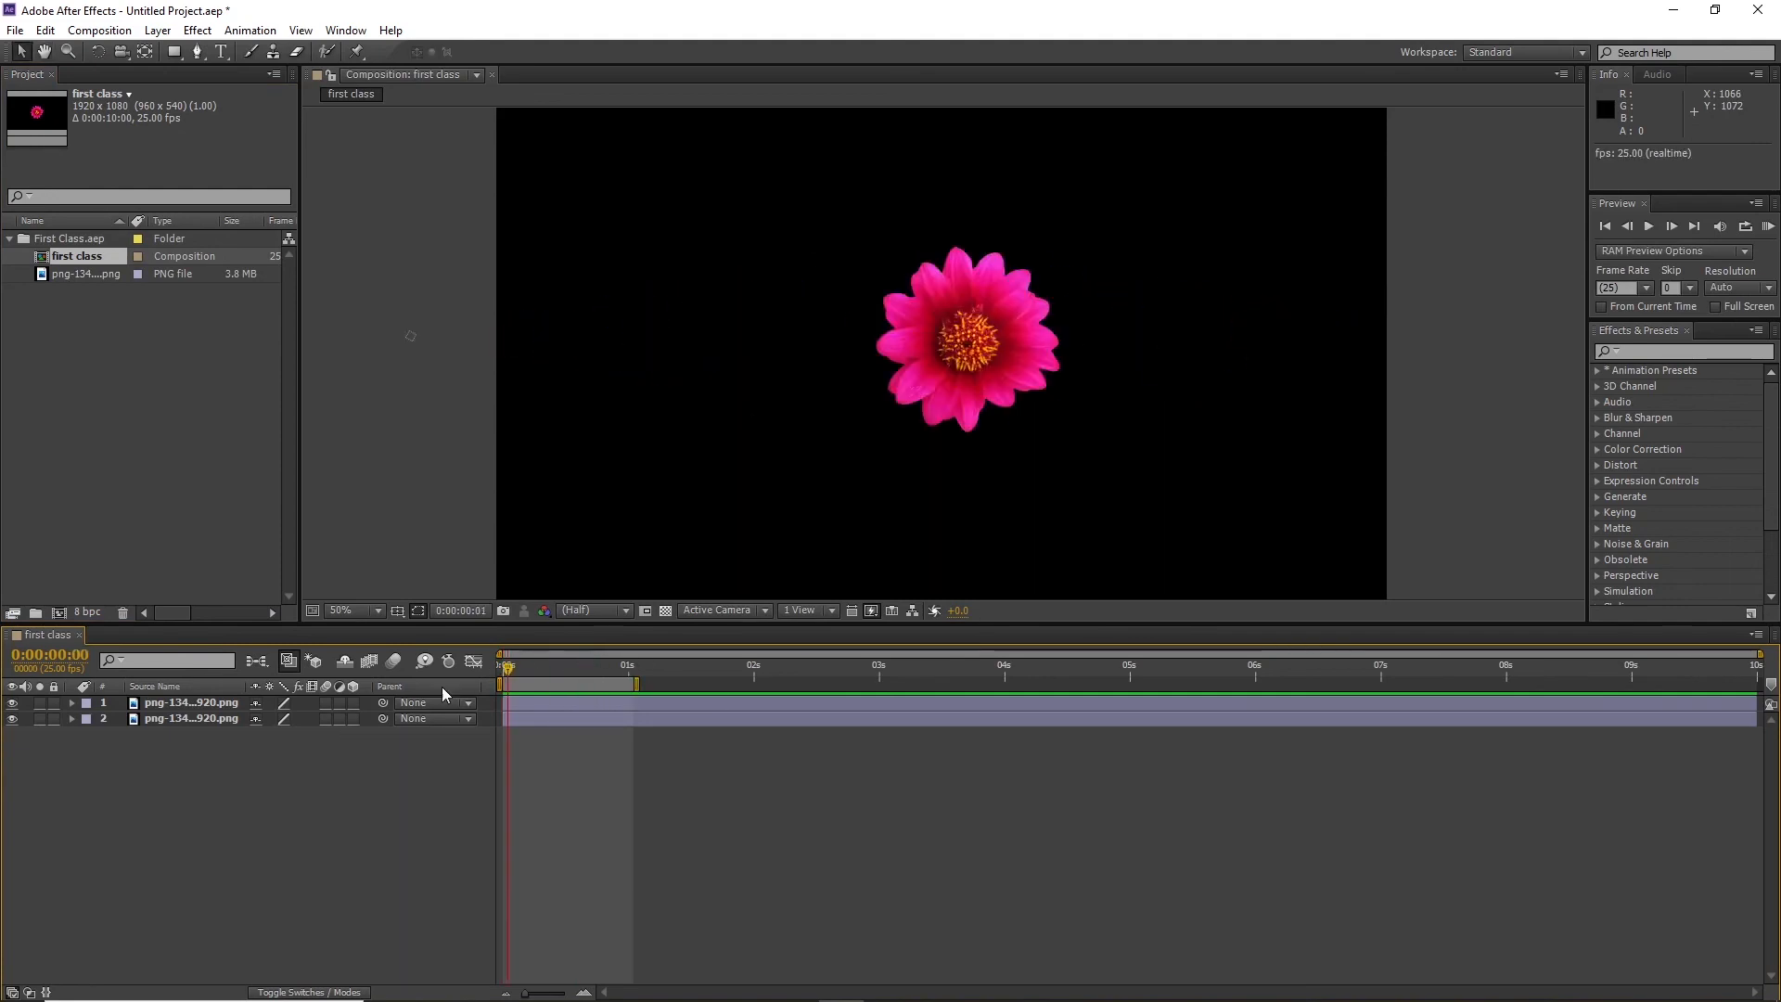
key("space")
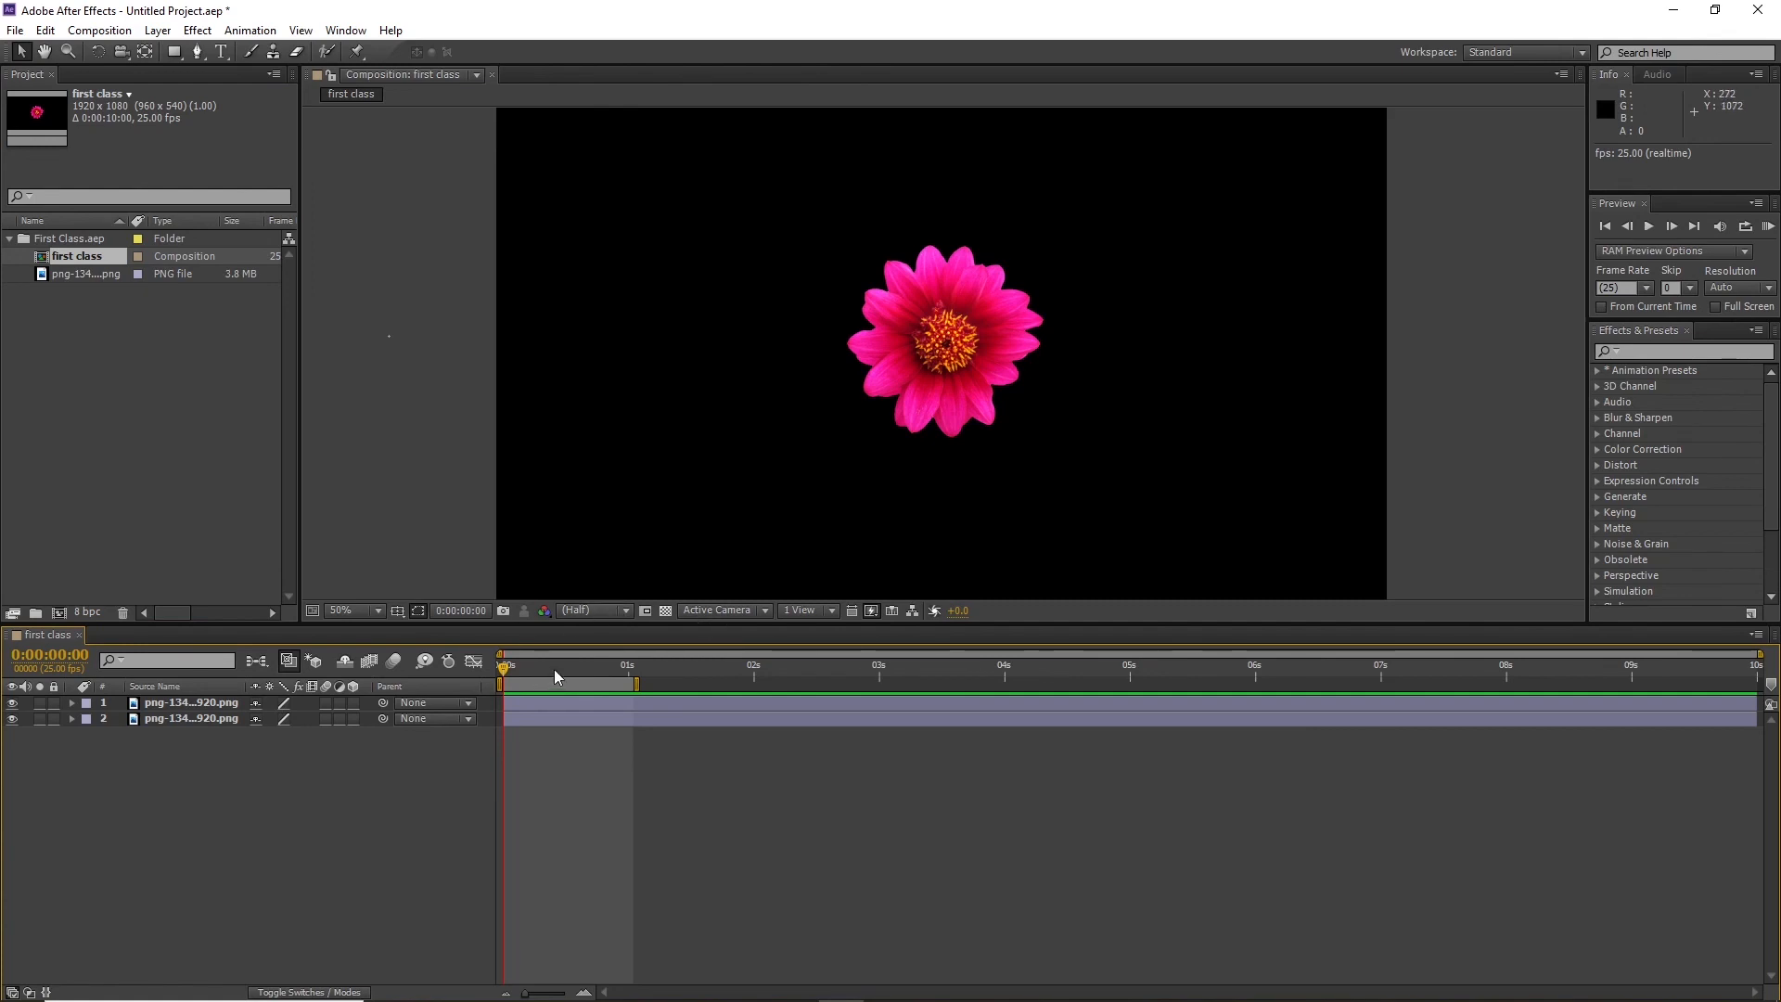
mouse_move(532, 672)
left_mouse_down()
mouse_move(613, 674)
mouse_move(477, 682)
mouse_move(624, 668)
mouse_move(548, 672)
left_mouse_up()
key("space")
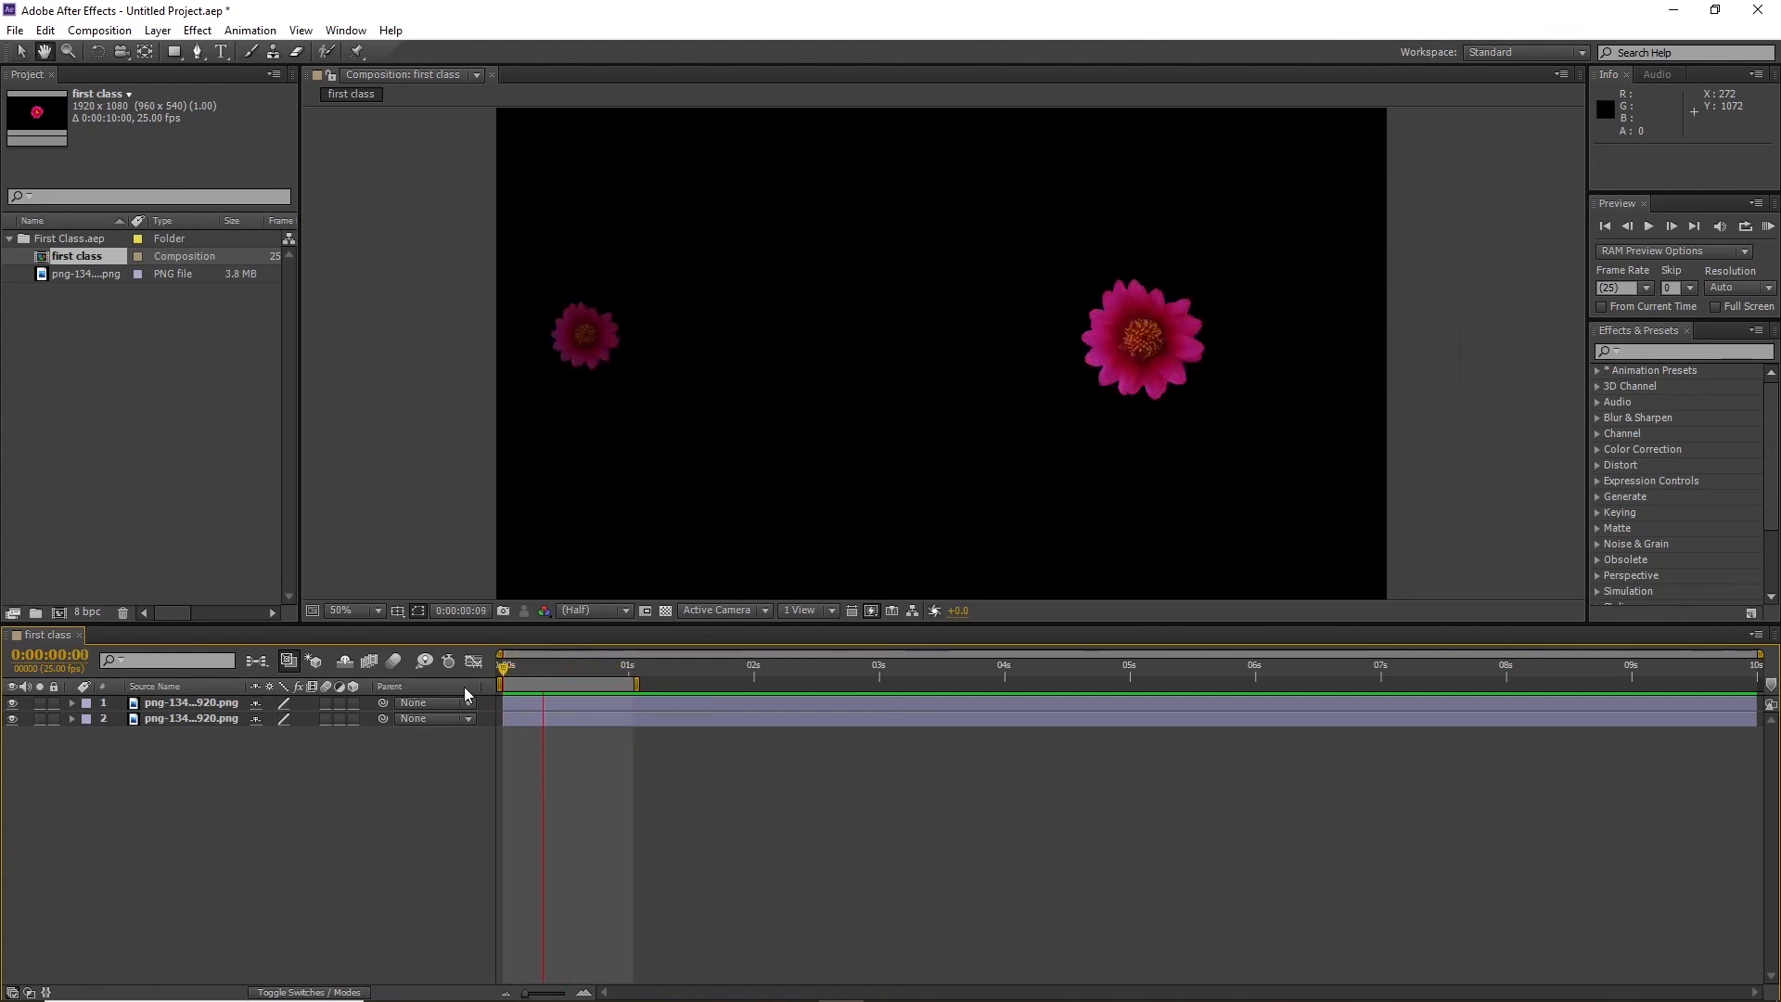